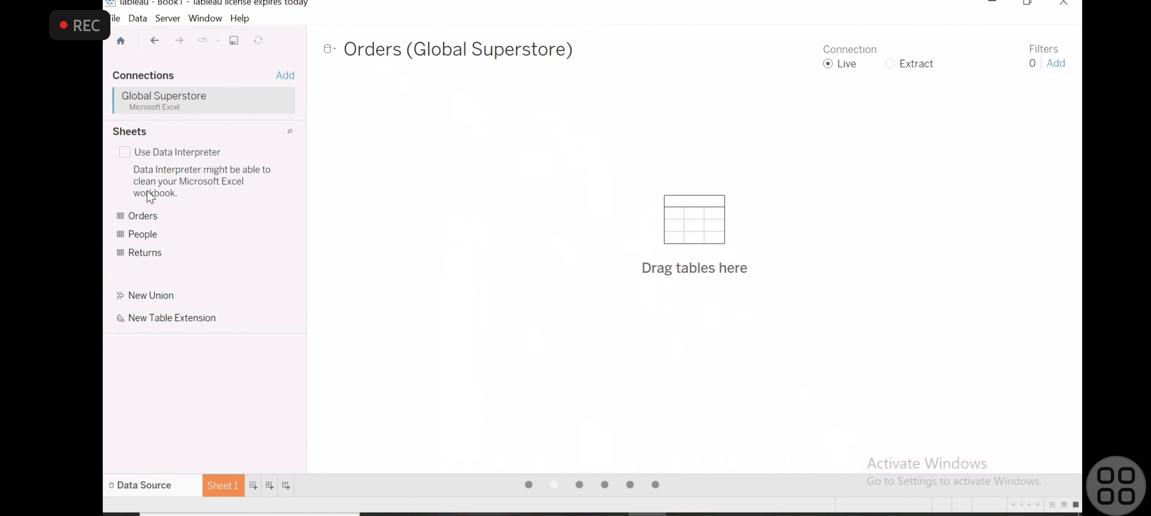
- Add the Orders table to the data source, collapse its table details, and create a new worksheet
drag(160, 218, 681, 324)
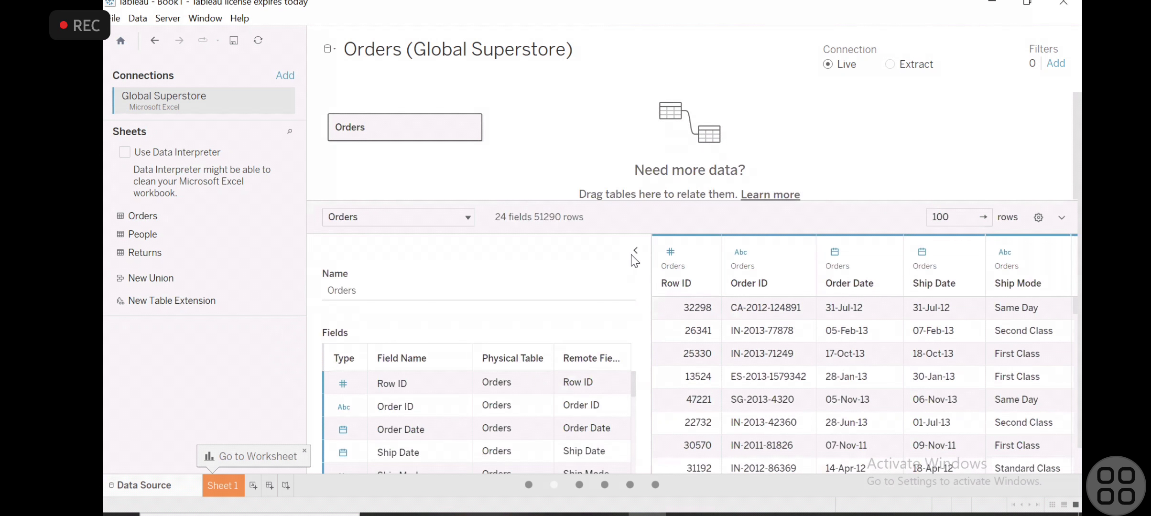
click(636, 250)
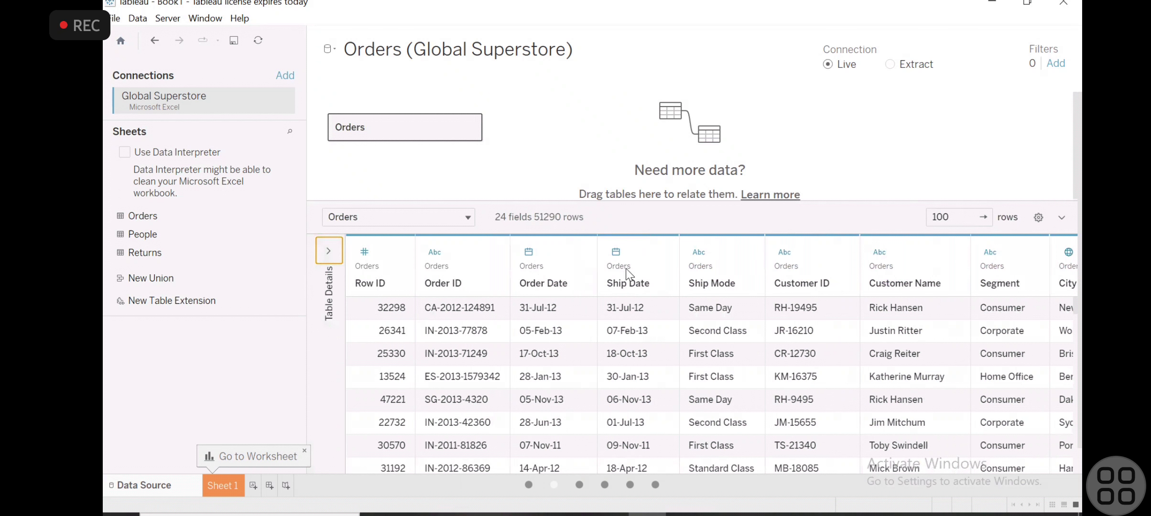
click(251, 486)
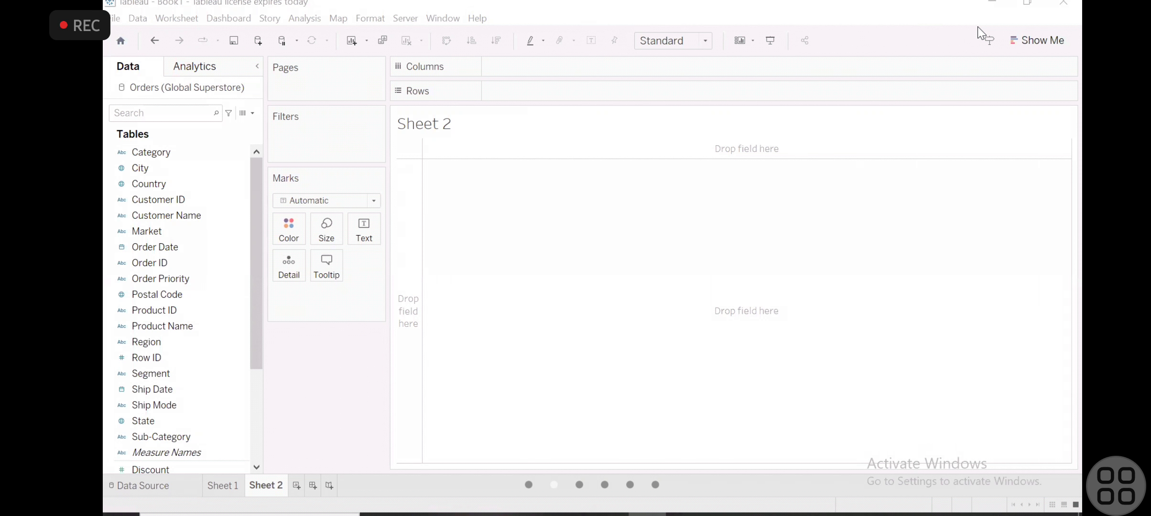
- Build a text table with Category on the rows and summed Discount as the cell values
scroll(144, 248, down, 3)
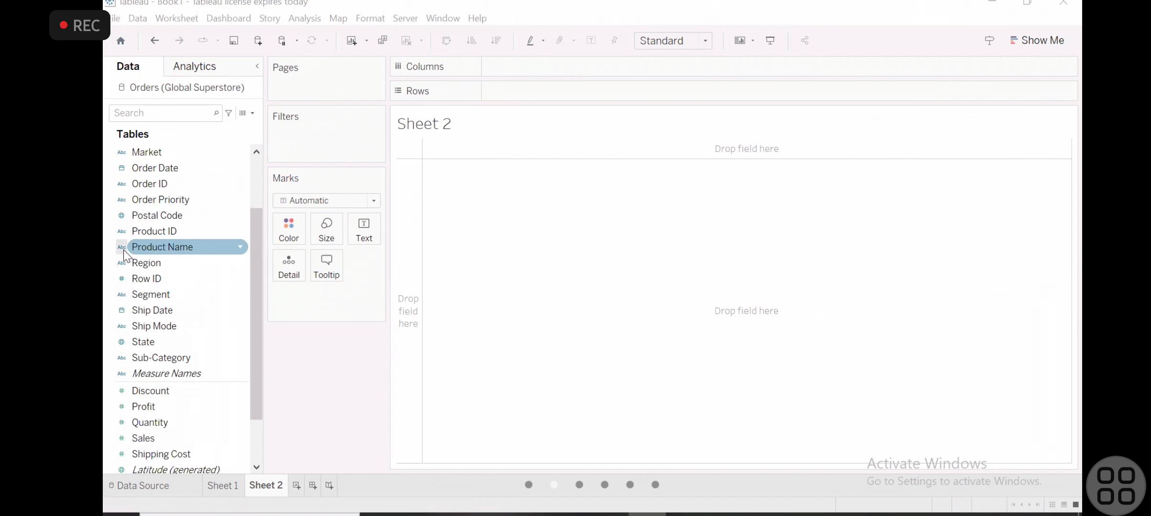
scroll(250, 178, up, 3)
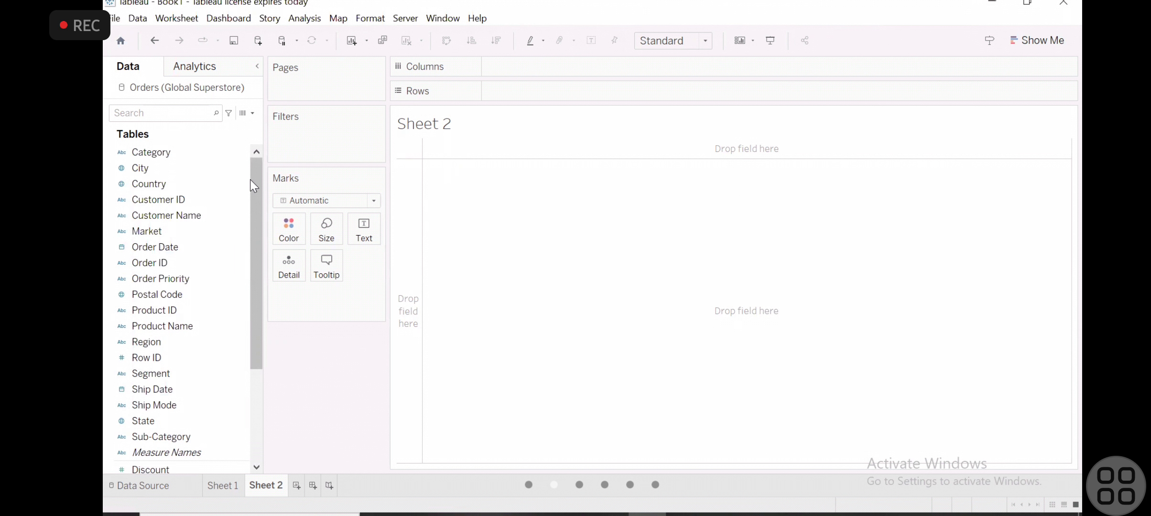
drag(141, 145, 507, 92)
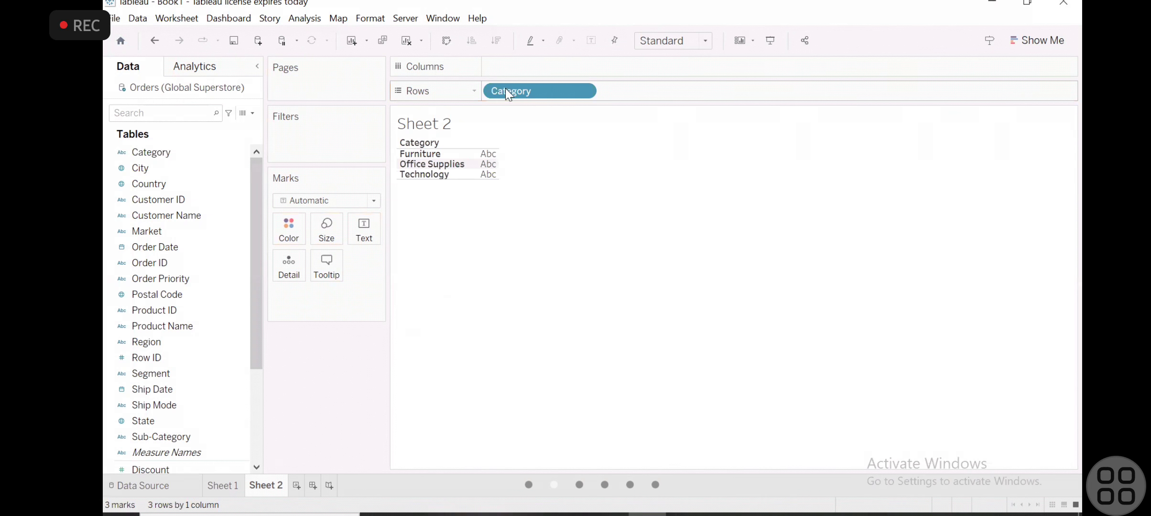
scroll(171, 409, down, 3)
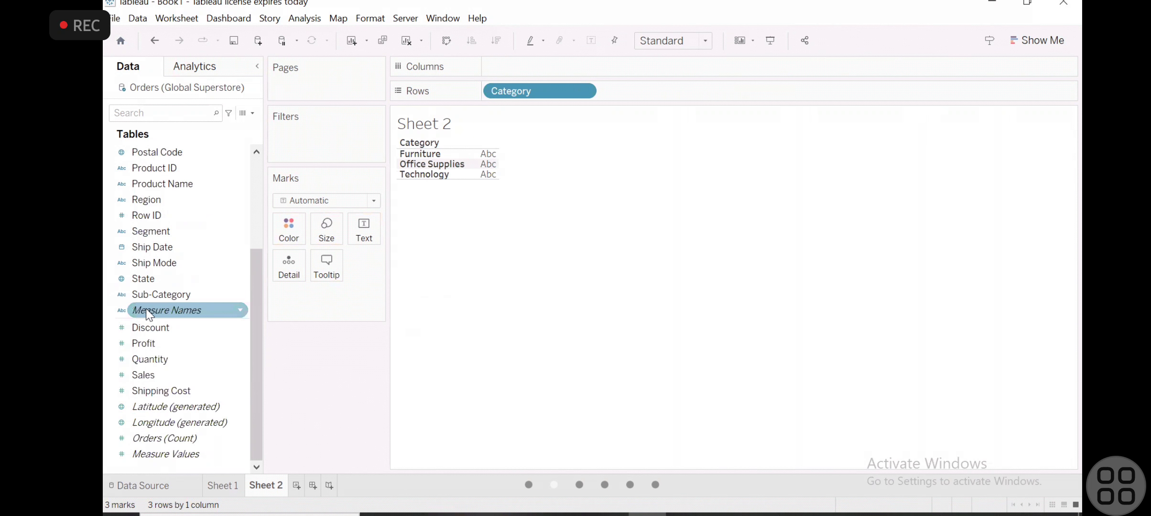
drag(149, 329, 485, 165)
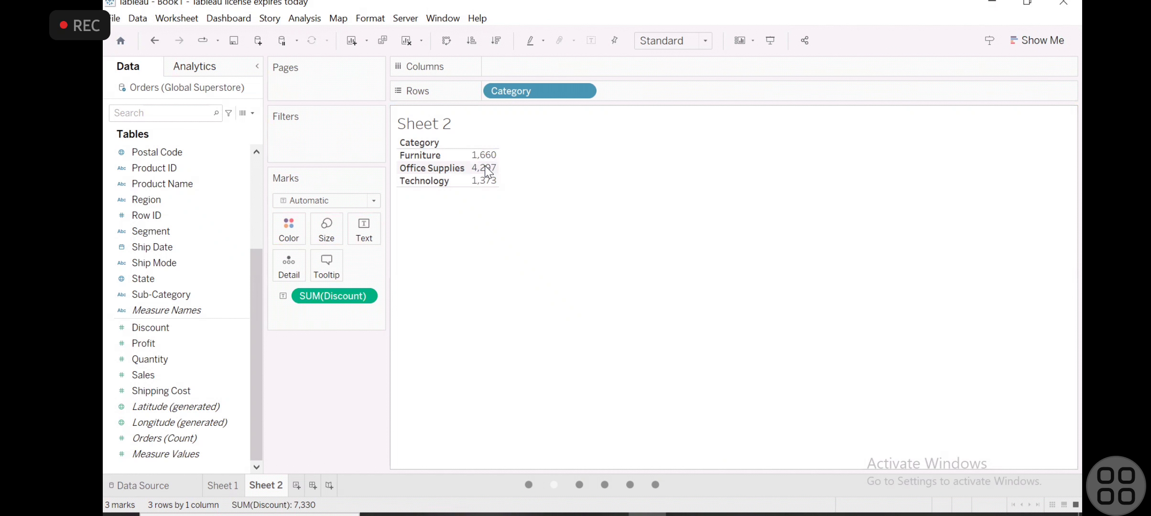
- Break the rows down further by placing Sub-Category after Category
scroll(203, 212, up, 3)
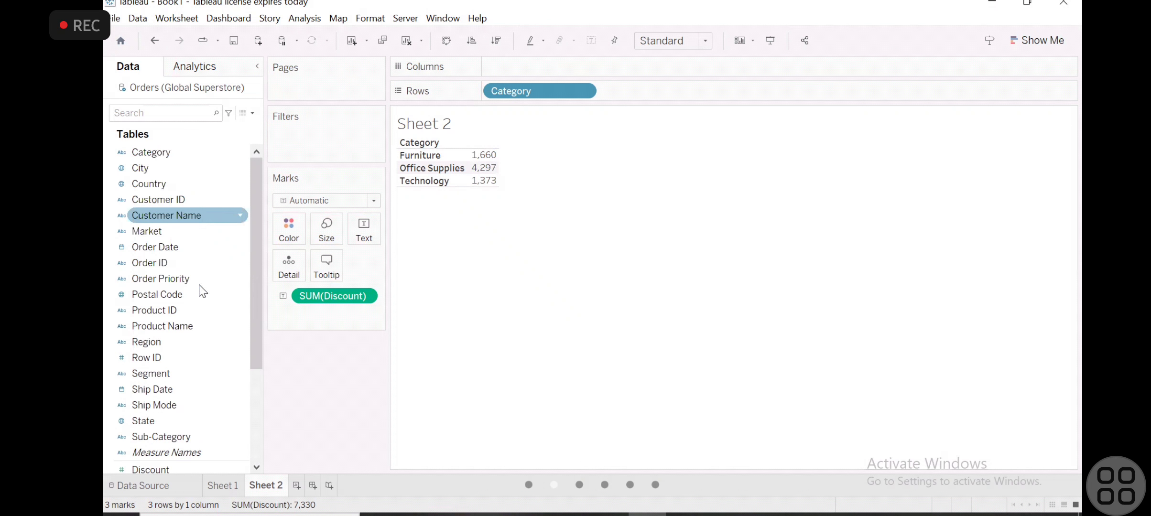
scroll(179, 352, down, 3)
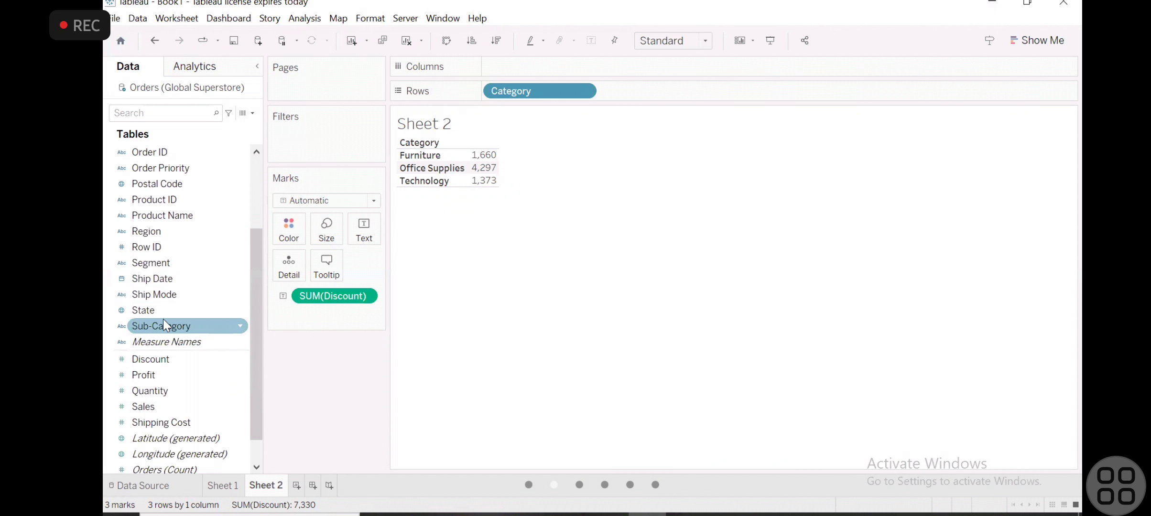
drag(163, 320, 647, 82)
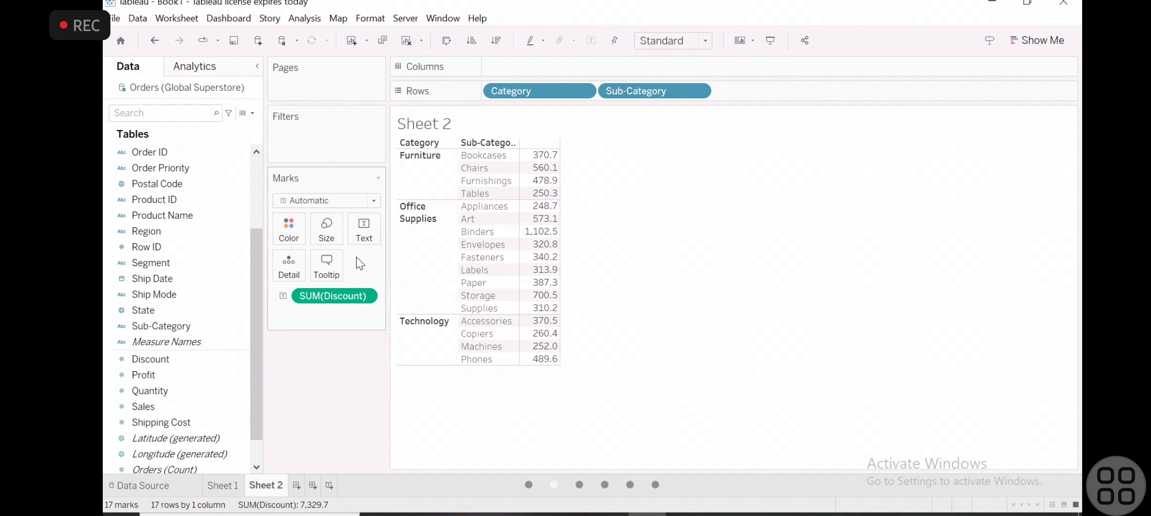
- Color the table's values by summed Profit
click(252, 180)
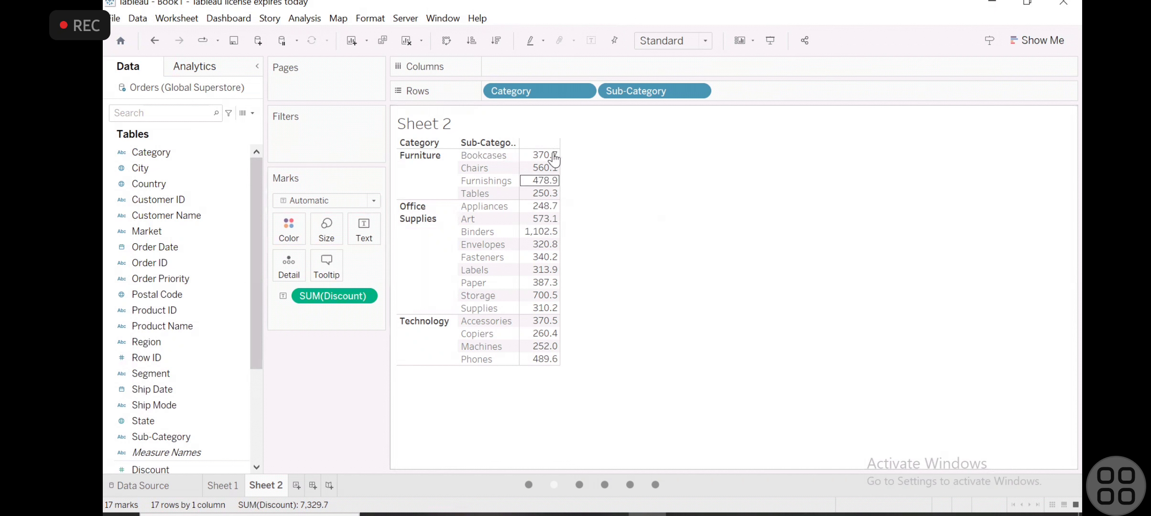
click(258, 375)
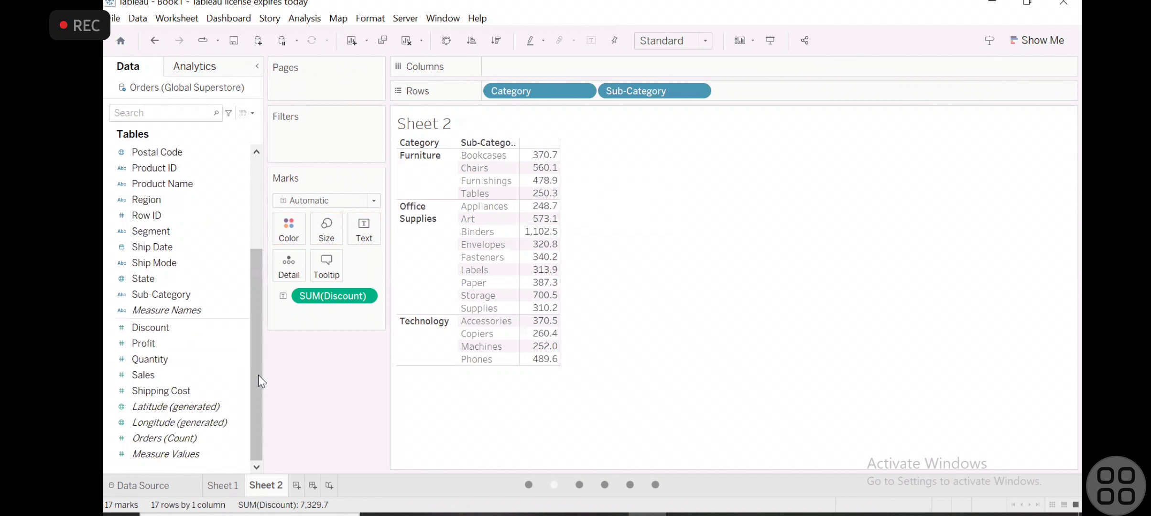
drag(143, 344, 295, 237)
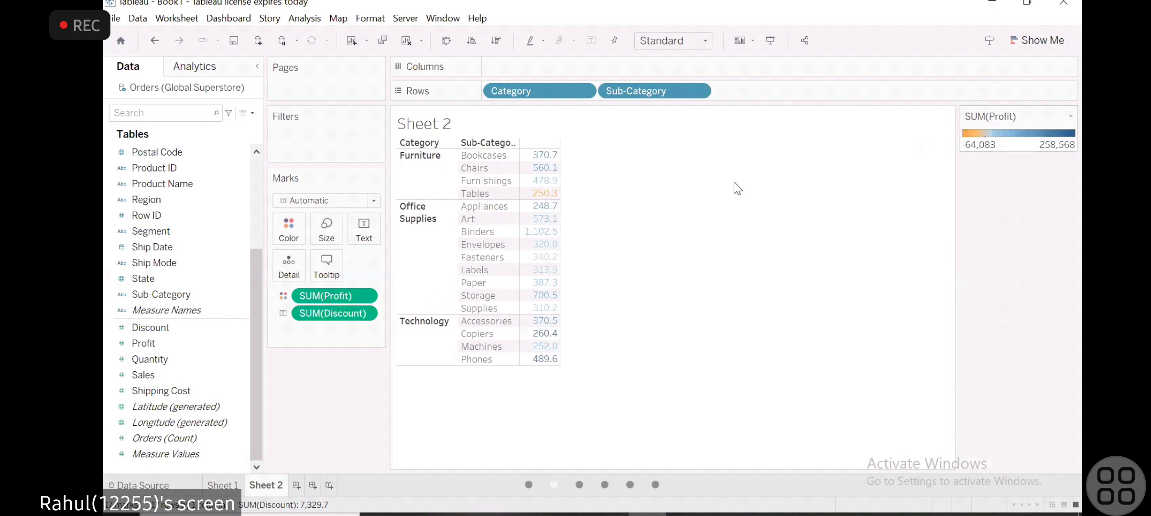
mouse_move(543, 203)
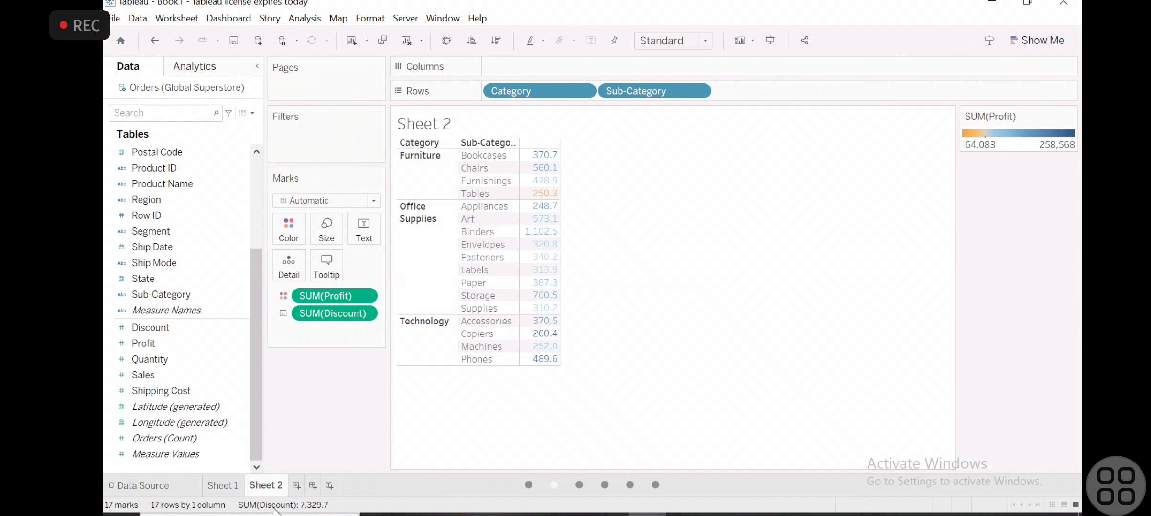
right_click(268, 486)
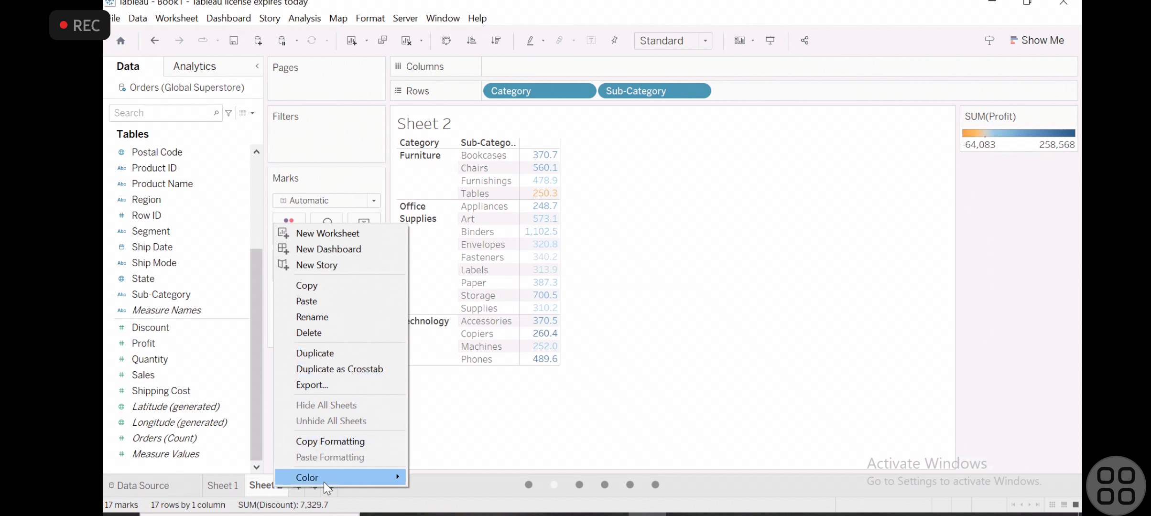
mouse_move(323, 478)
click(695, 359)
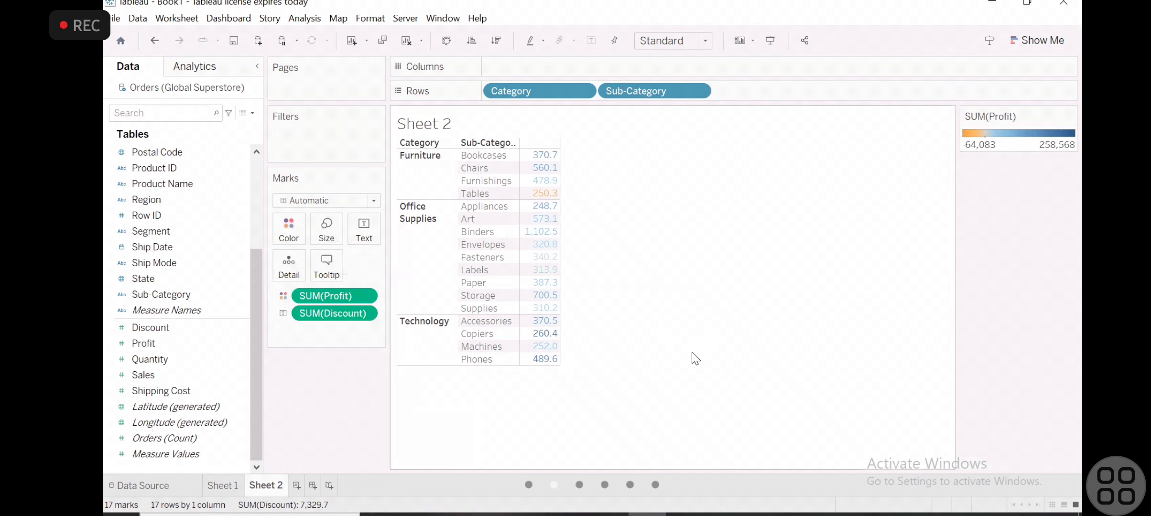
click(224, 485)
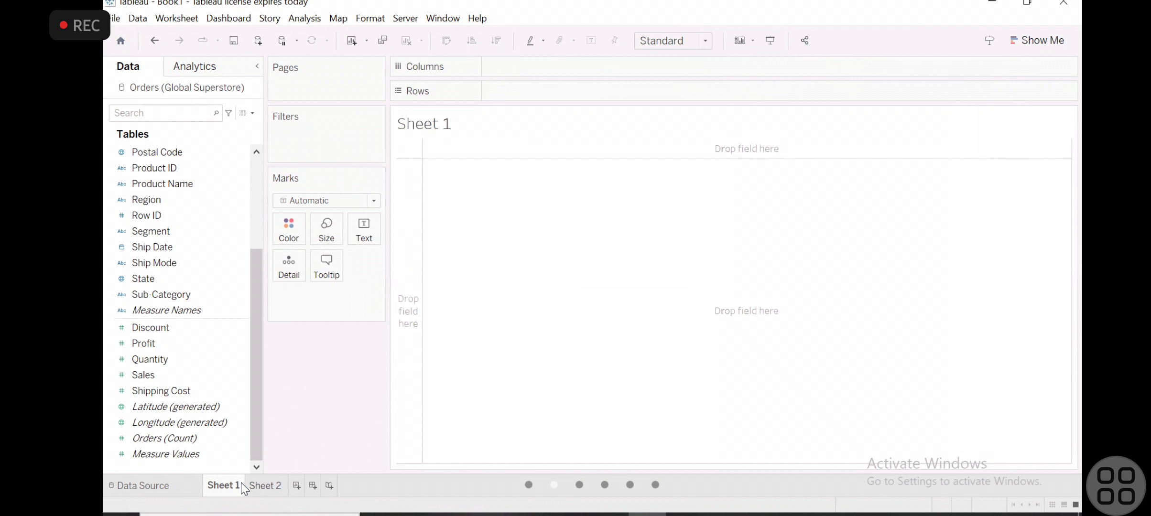
click(244, 484)
right_click(264, 486)
click(534, 354)
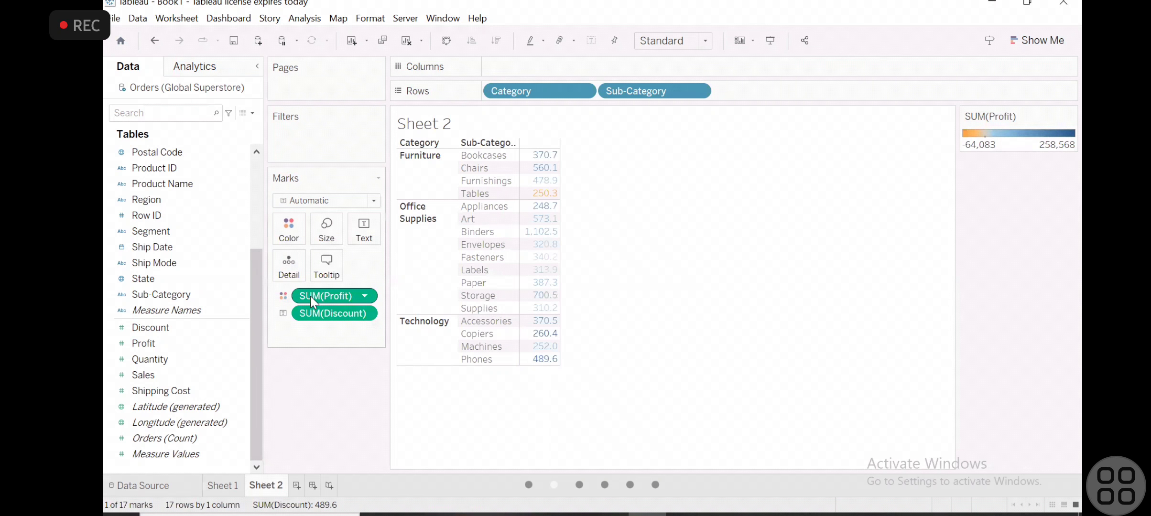
right_click(310, 296)
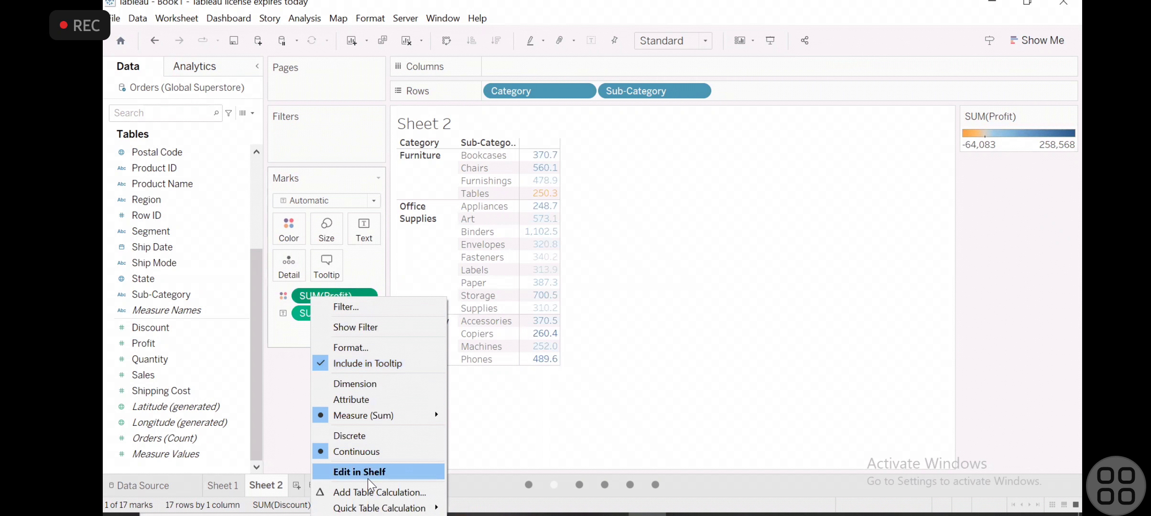
mouse_move(375, 510)
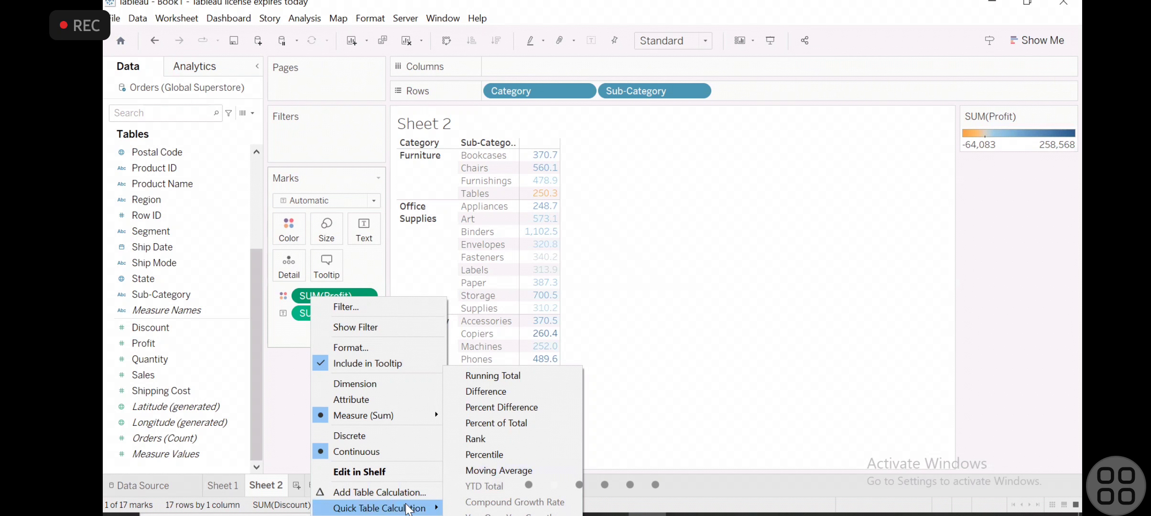
click(824, 238)
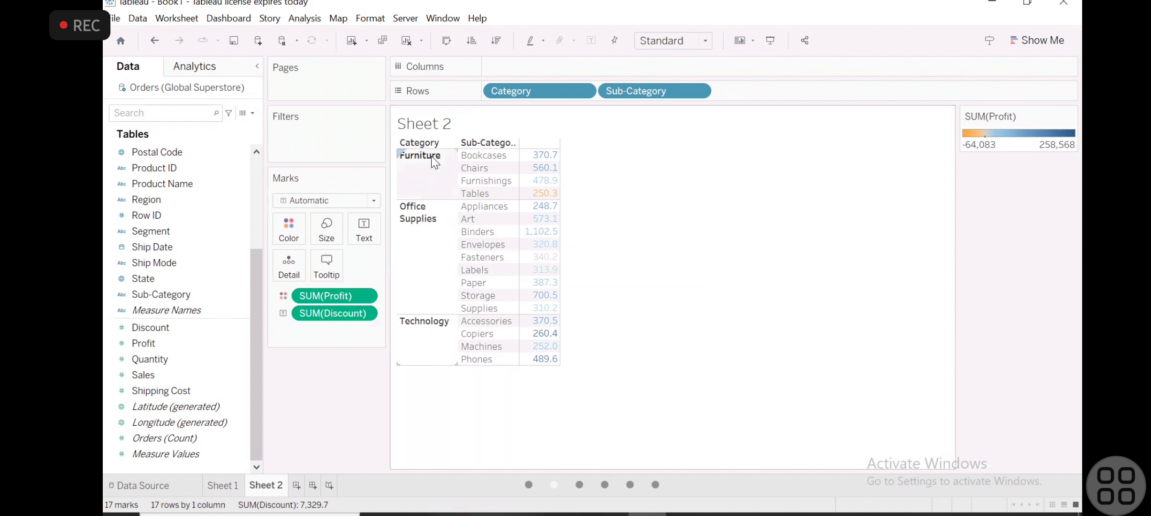
- Apply the Percent of Total quick table calculation to the Profit measure that colors the marks
mouse_move(539, 160)
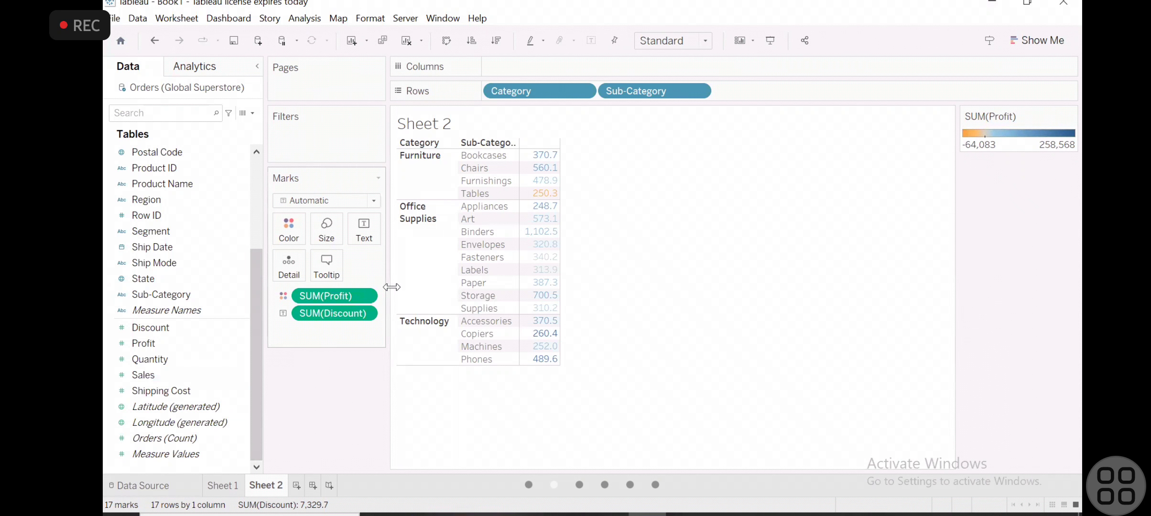
click(365, 297)
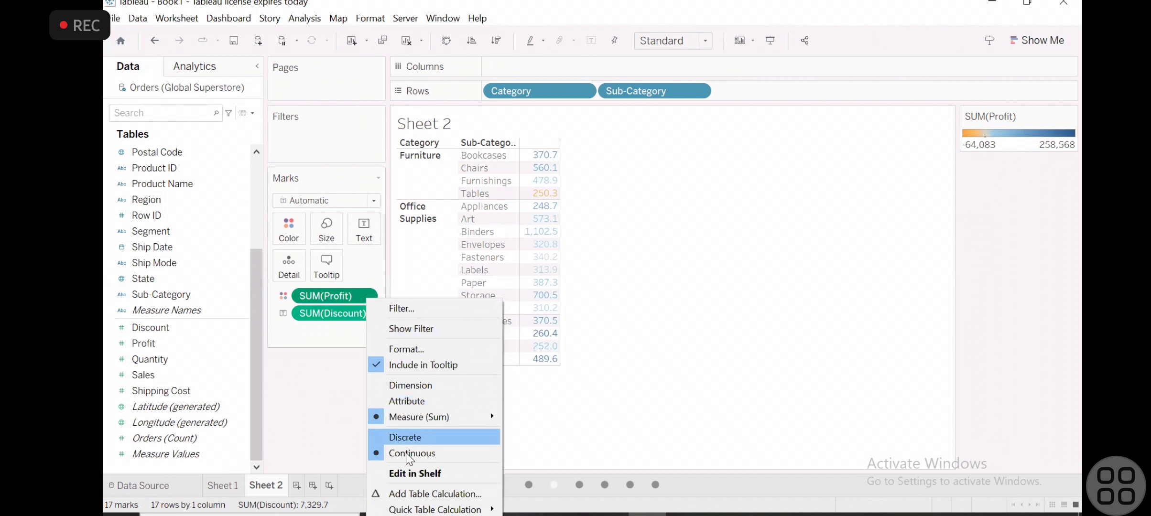
mouse_move(449, 509)
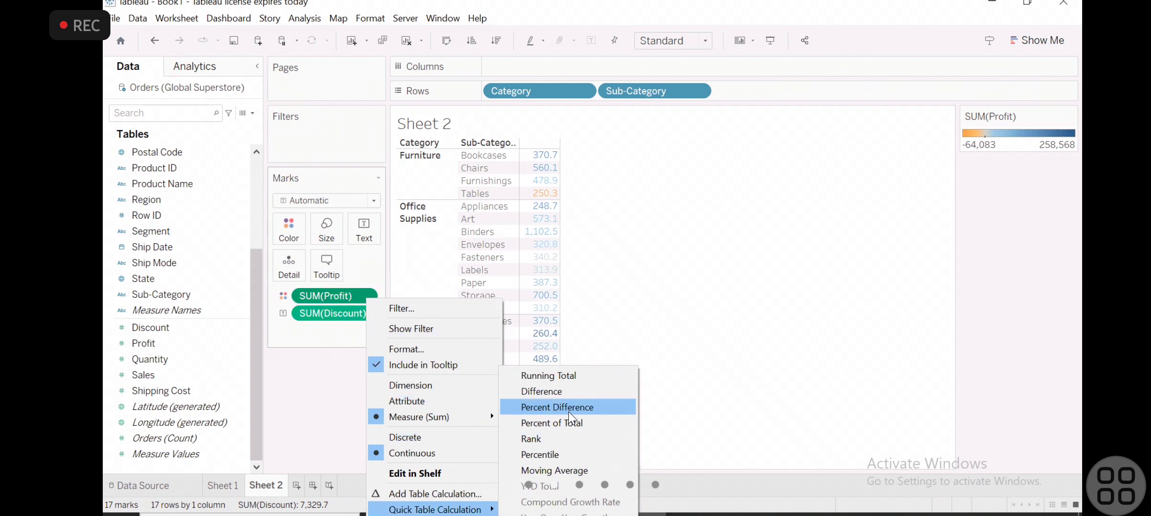
click(565, 427)
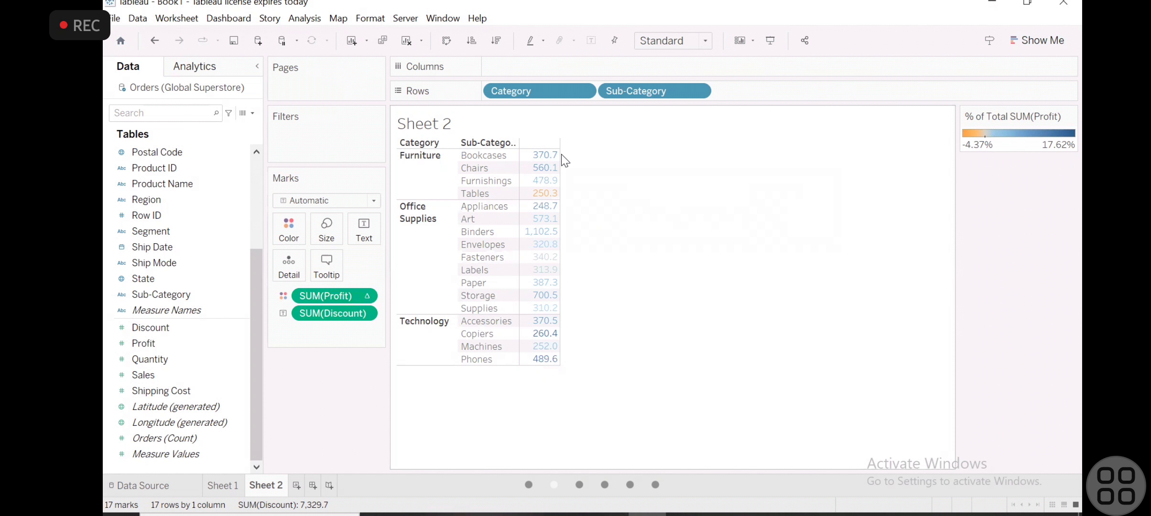
- Apply the Percent of Total quick table calculation to the Discount measure shown as text
mouse_move(536, 239)
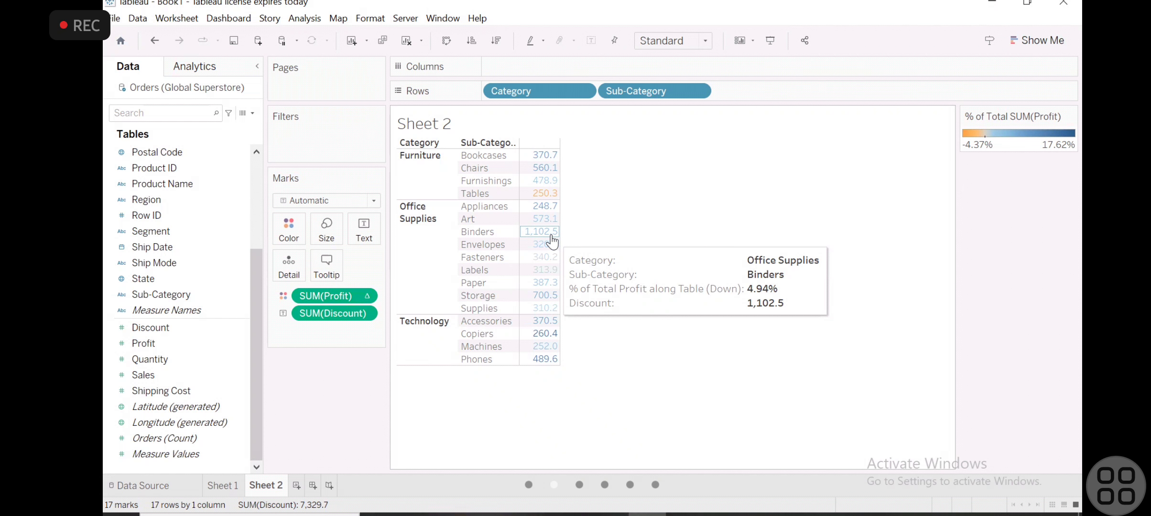
click(365, 313)
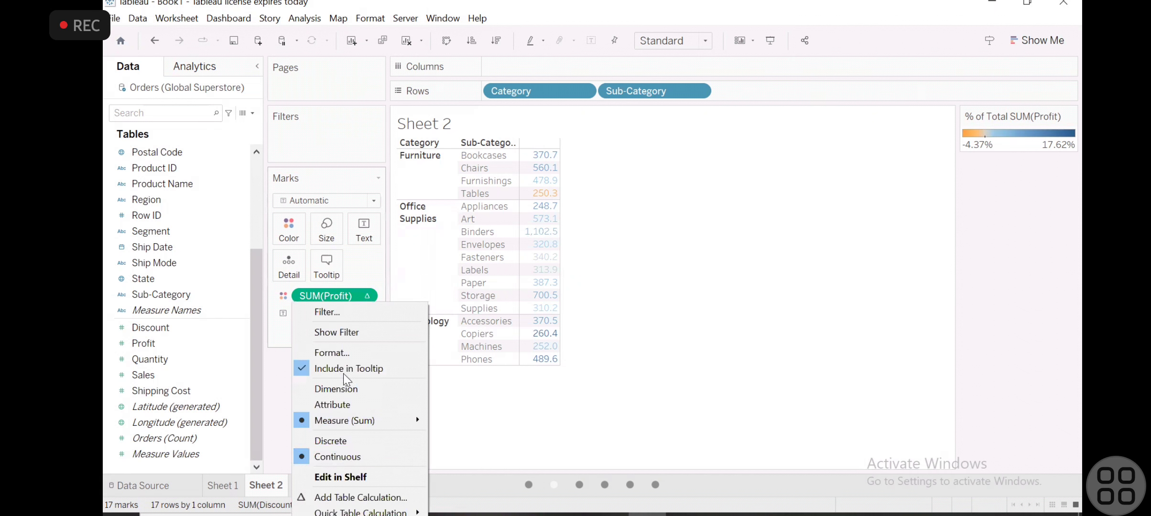
mouse_move(370, 512)
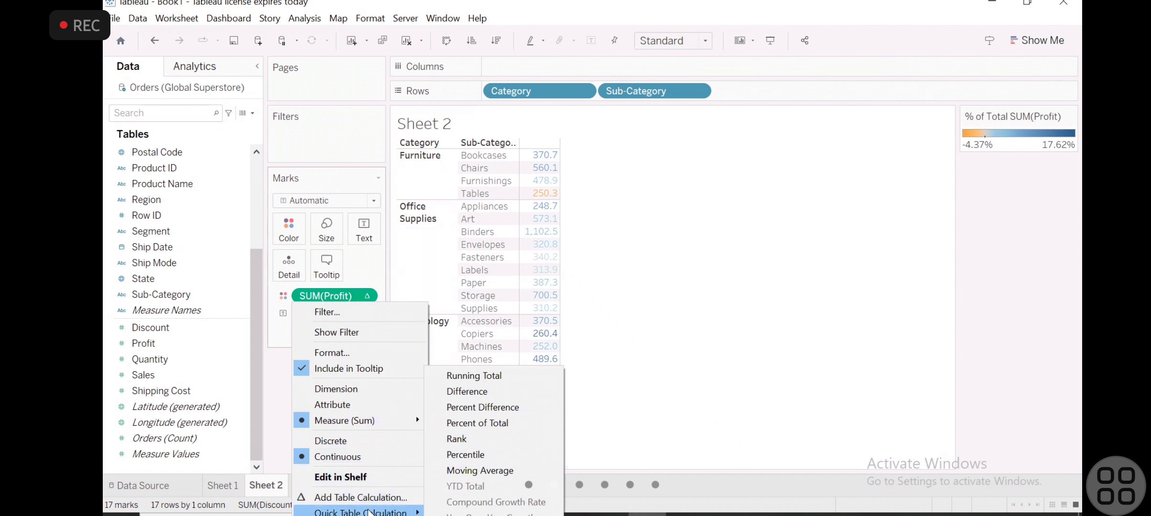
click(499, 423)
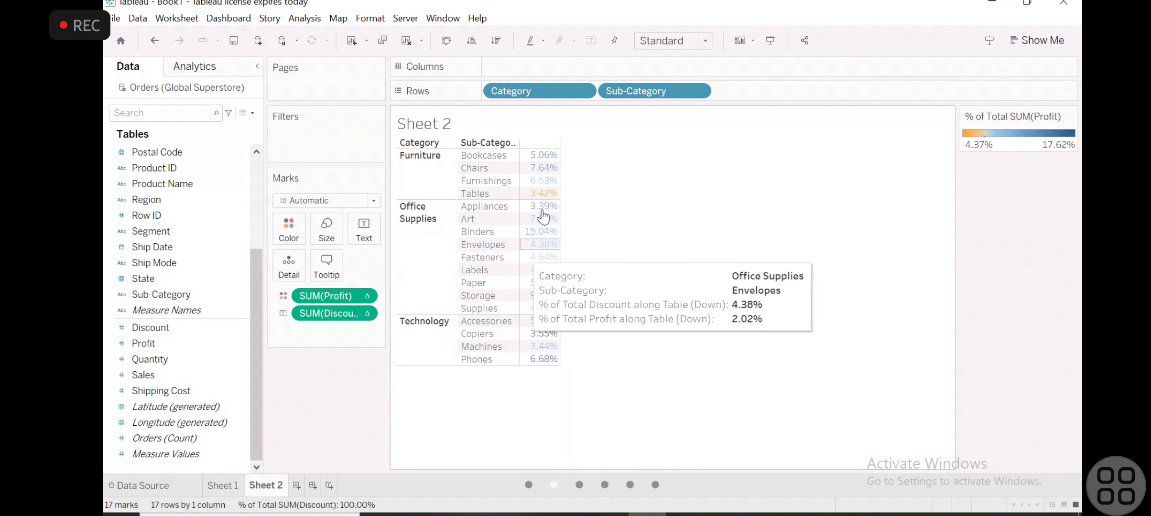
mouse_move(547, 164)
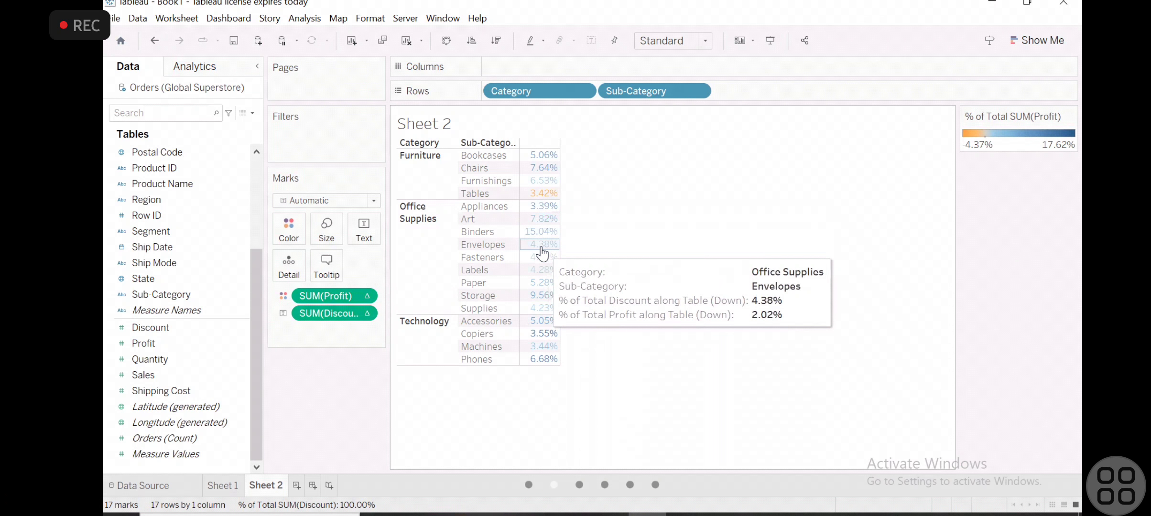
click(362, 312)
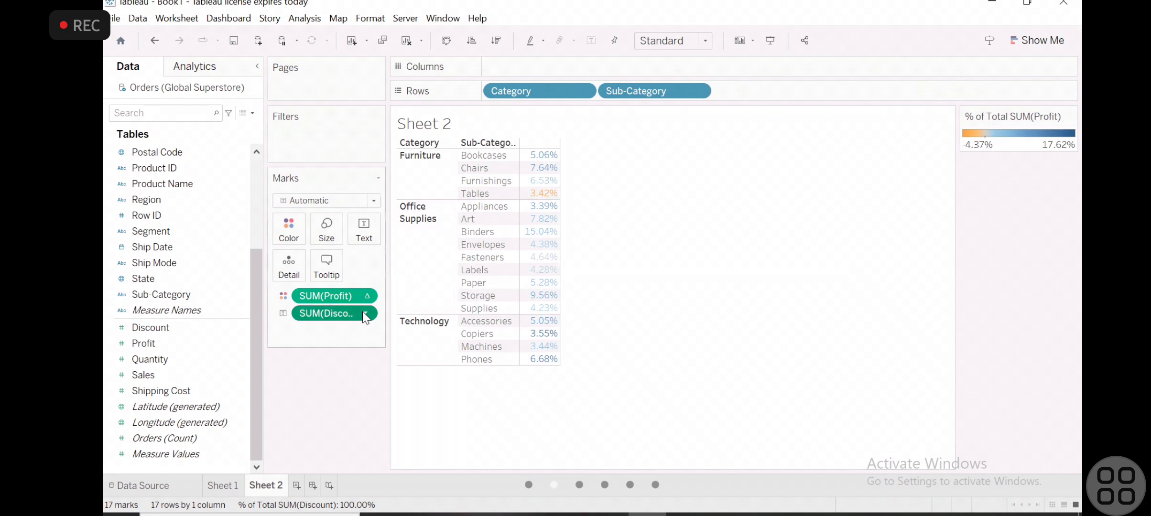
mouse_move(377, 512)
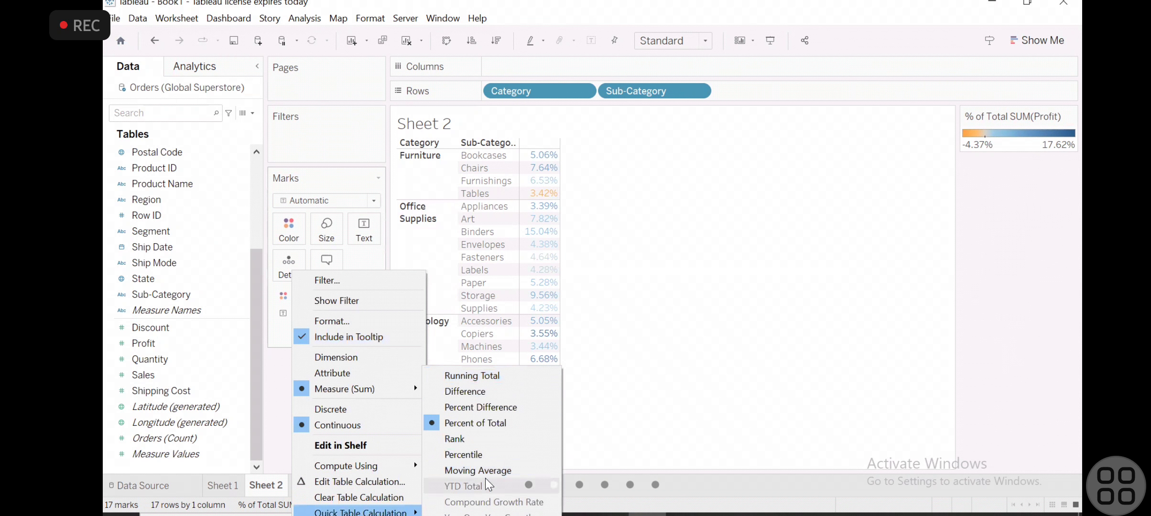
click(718, 296)
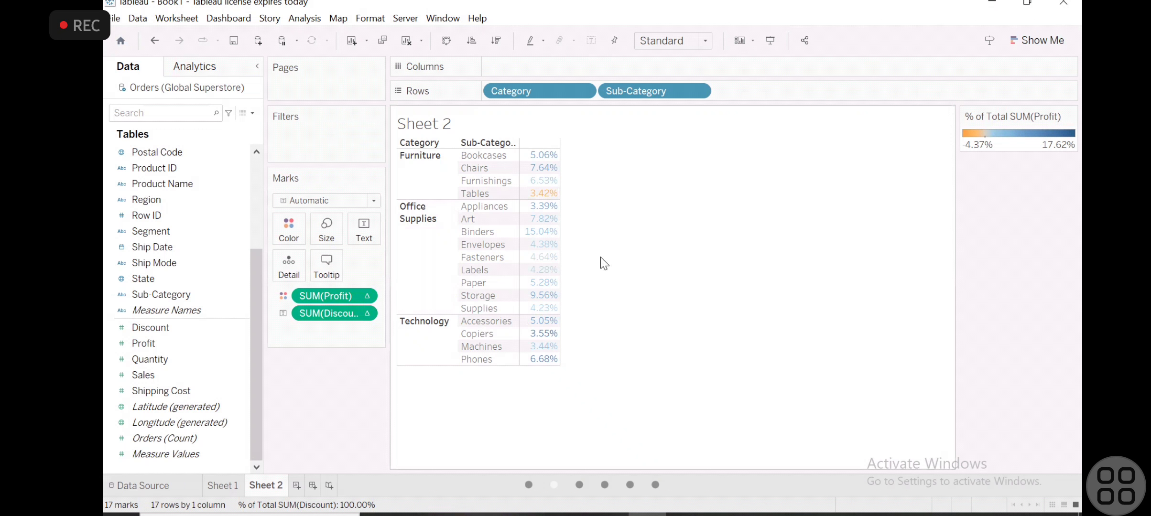
- Clear the table calculation from the Discount measure shown as text
click(364, 319)
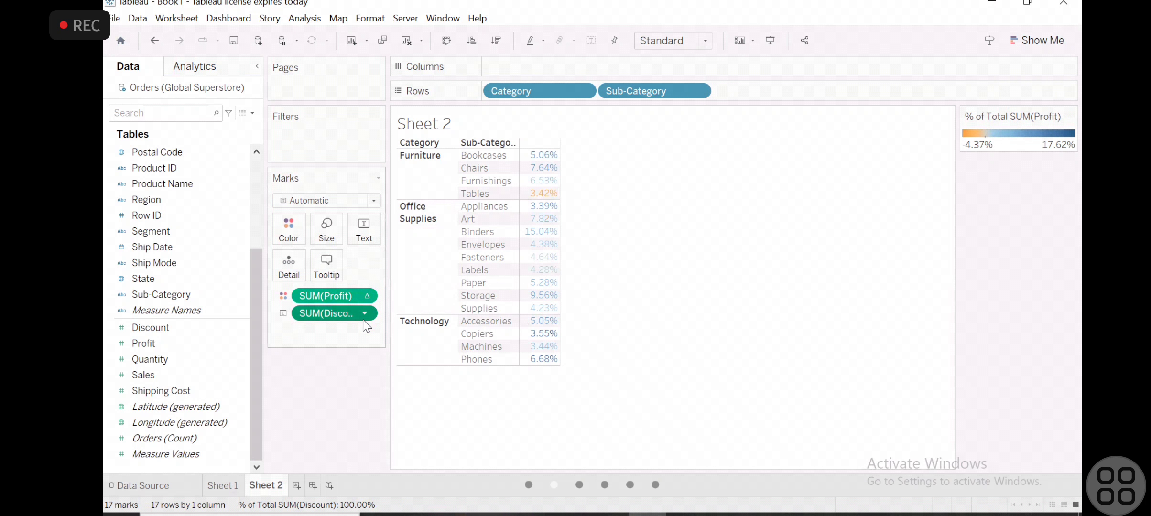
click(363, 309)
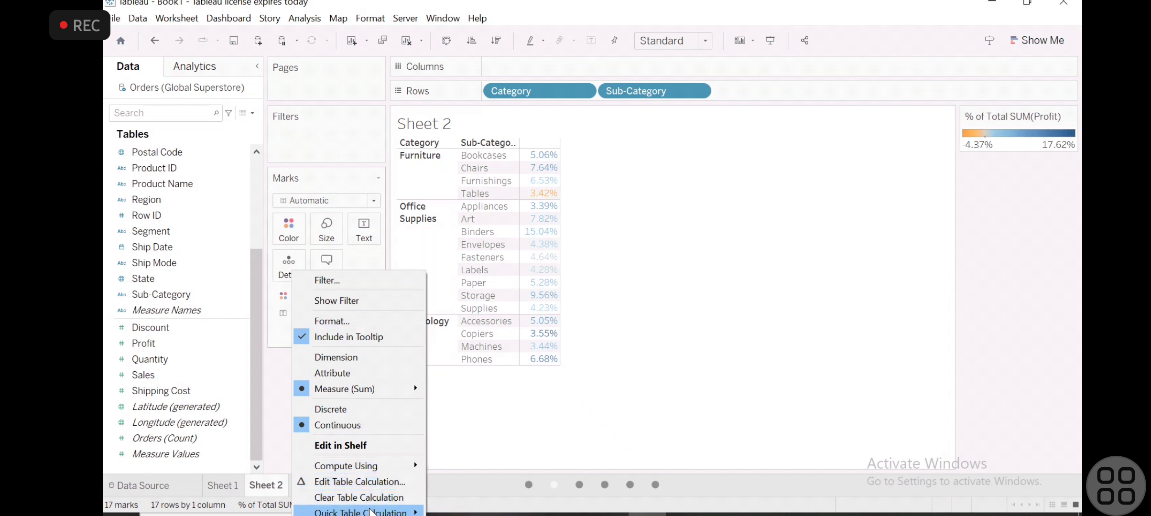
click(364, 496)
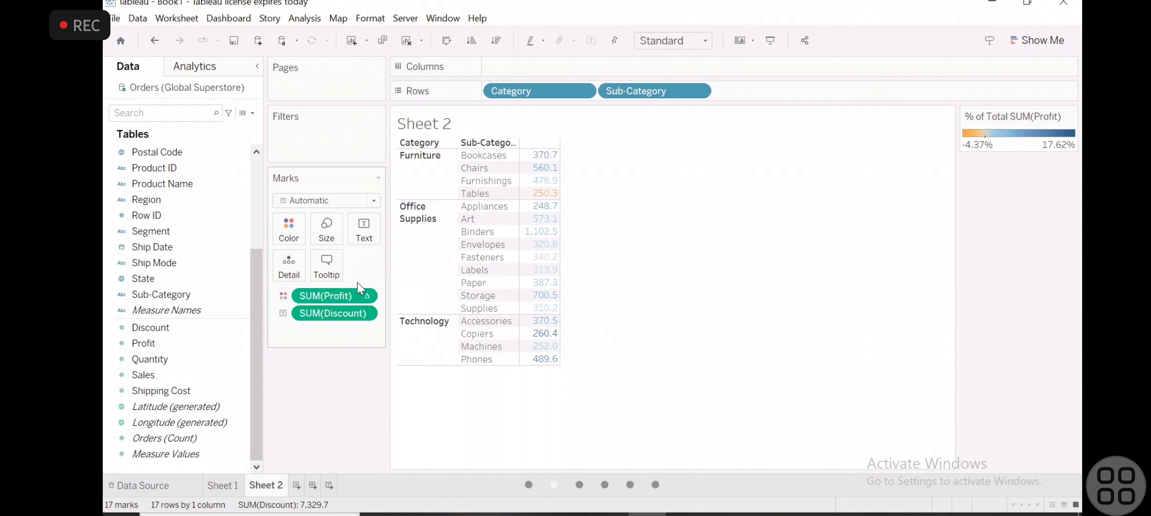
- Clear the table calculation from the Profit measure that colors the marks
click(362, 299)
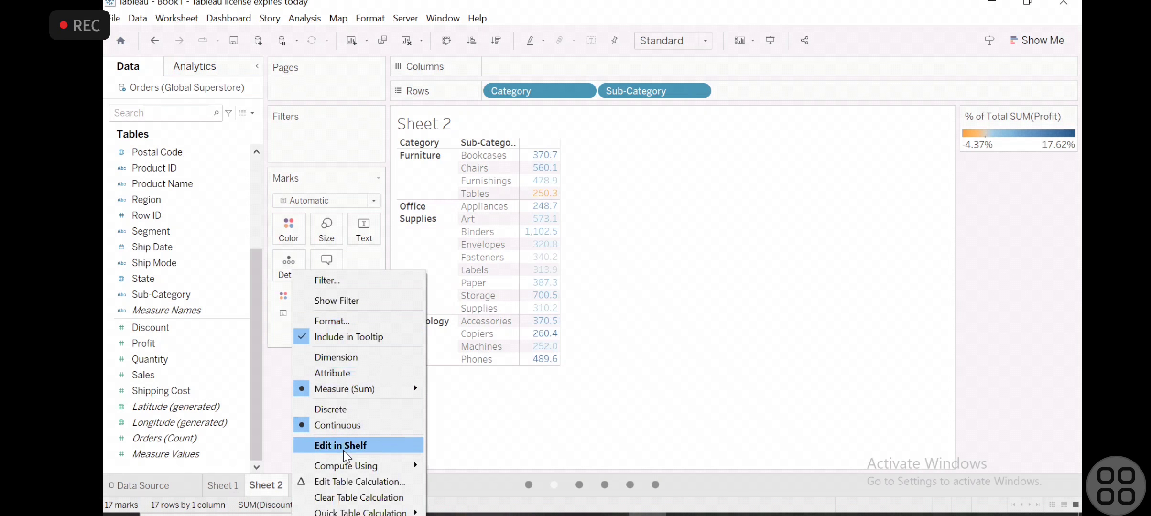
click(344, 486)
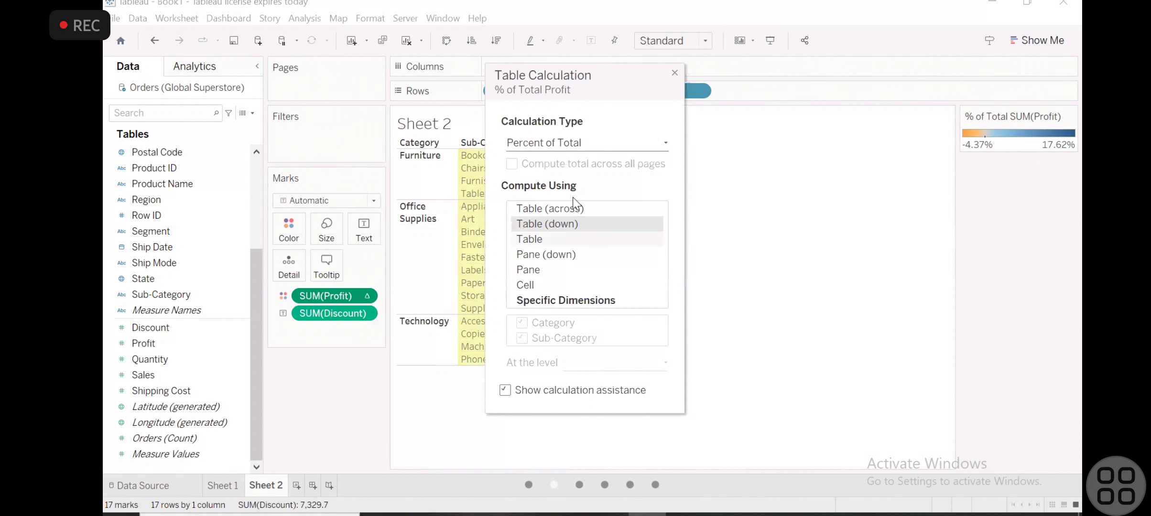
click(673, 73)
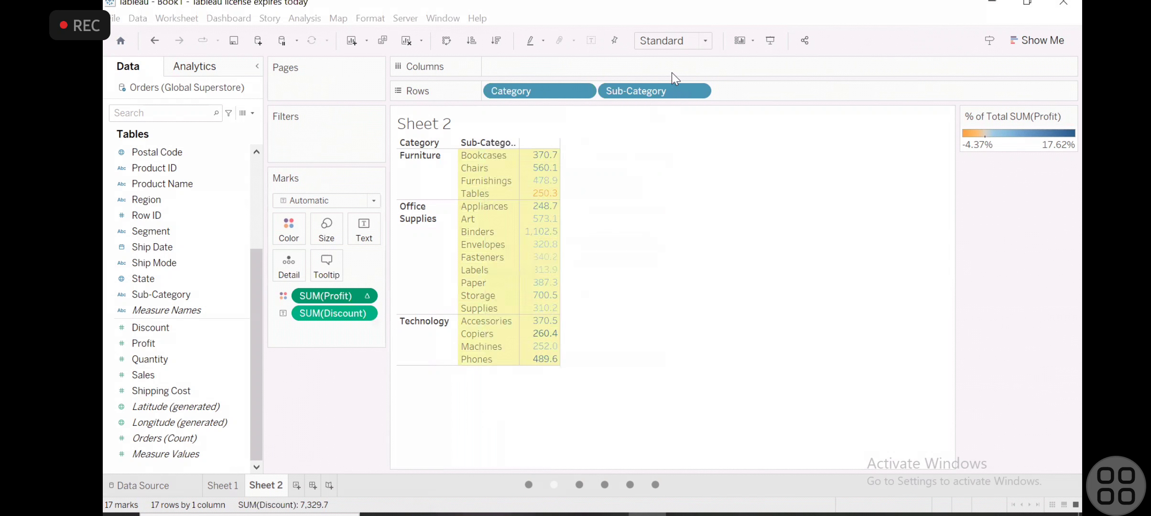
click(364, 297)
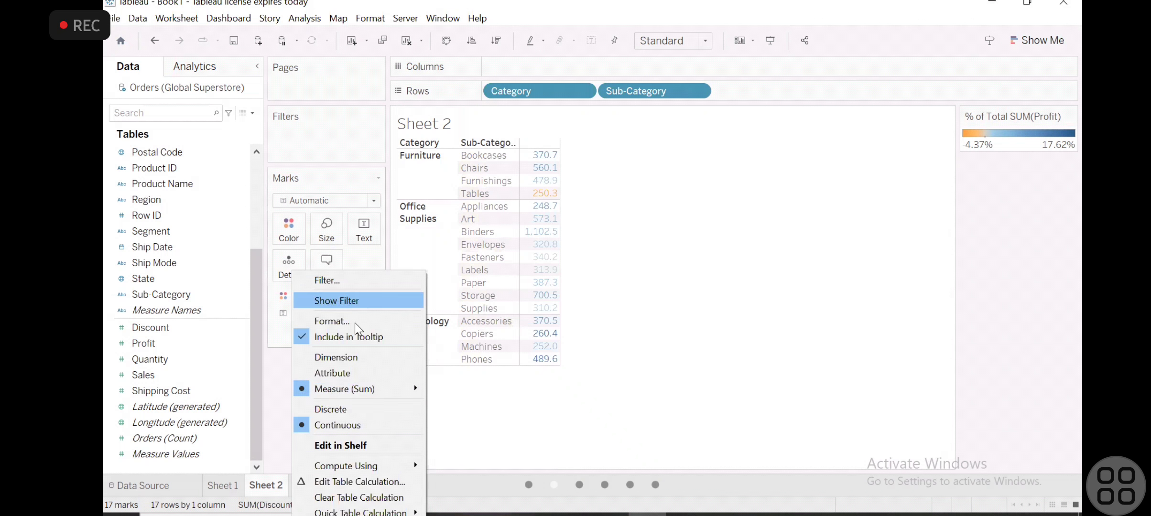
click(353, 498)
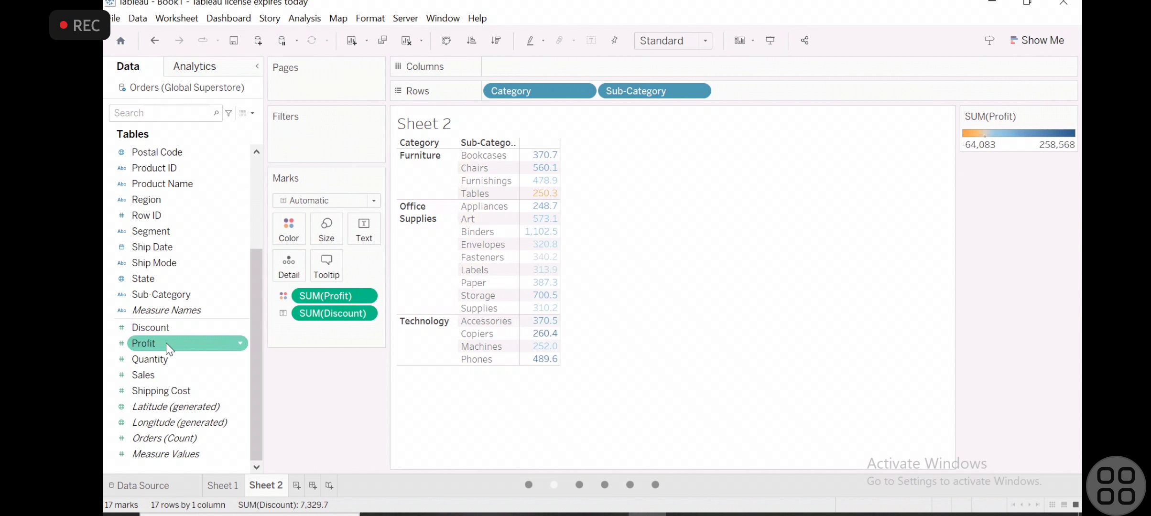
- Add Profit to the view and show it beside Discount as a text table
drag(165, 343, 554, 157)
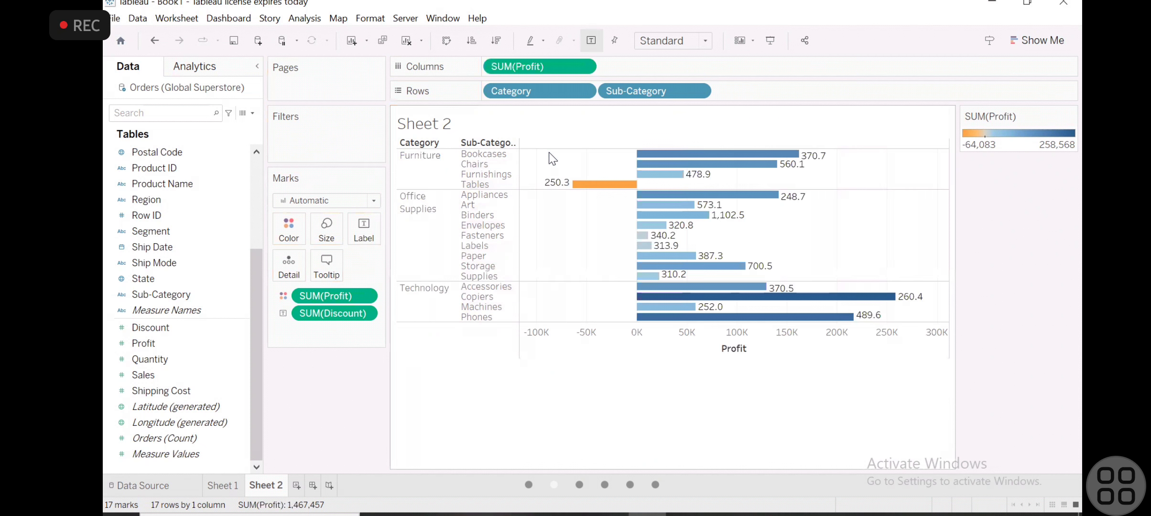
click(1026, 32)
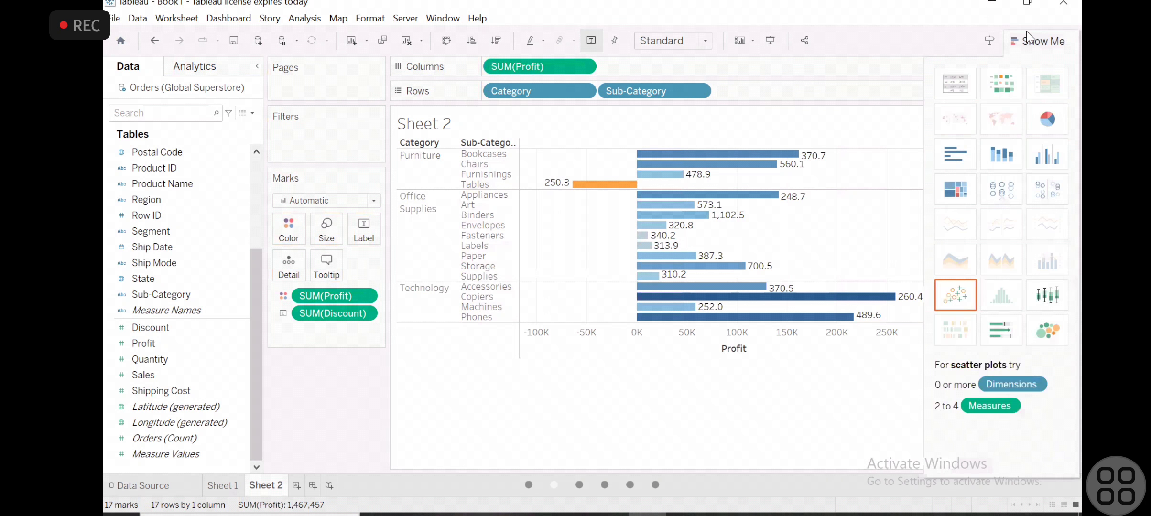
click(964, 89)
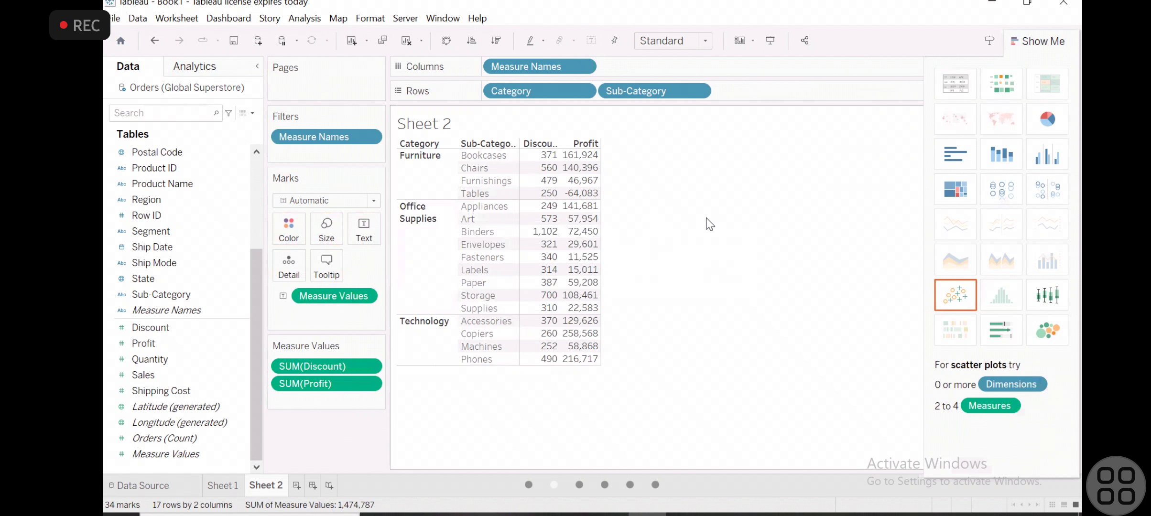
- Add Sales to the view and convert the resulting bars back into a text table
mouse_move(597, 160)
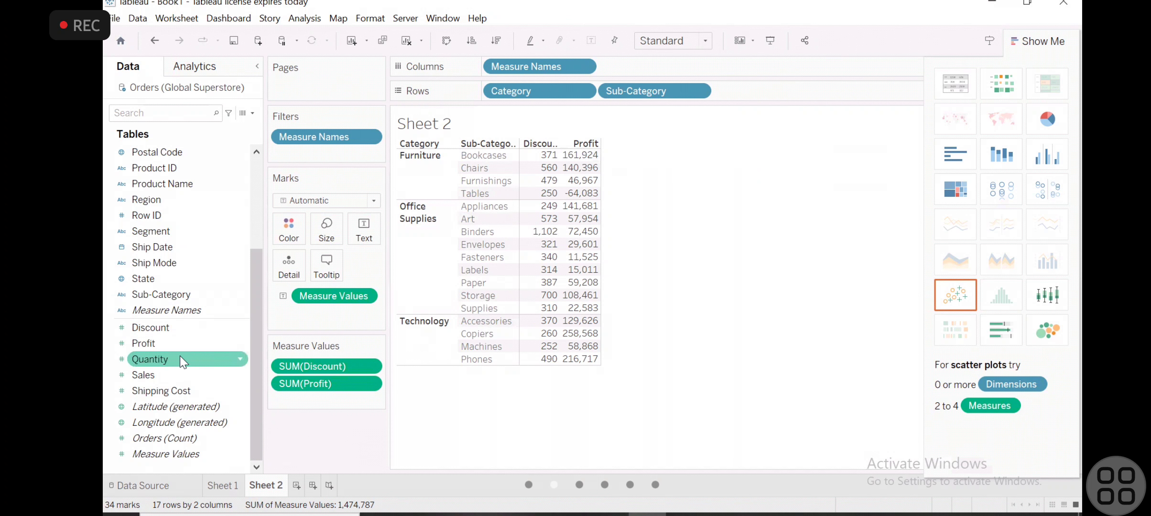
drag(175, 370, 587, 152)
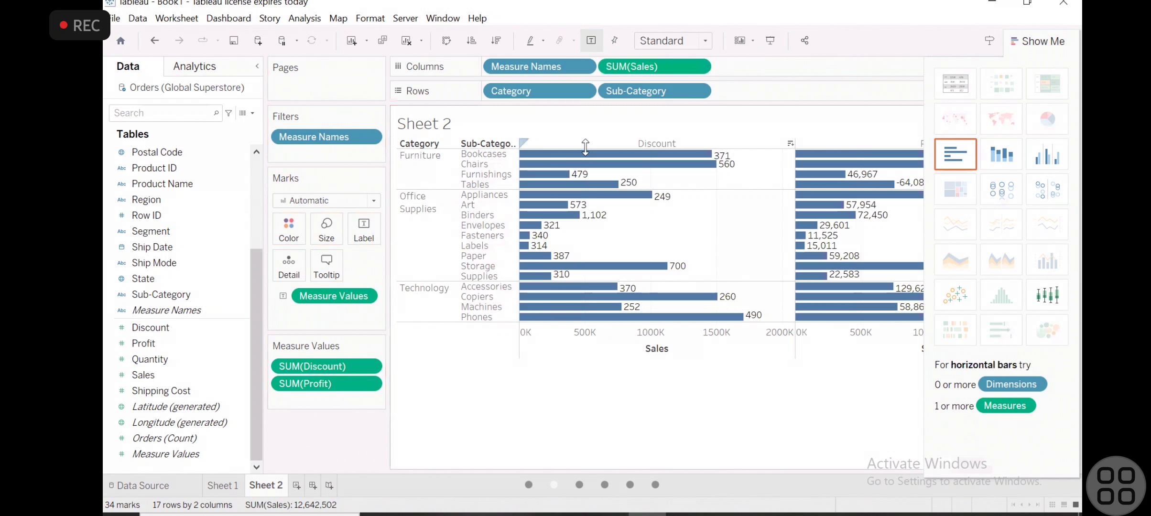
click(943, 79)
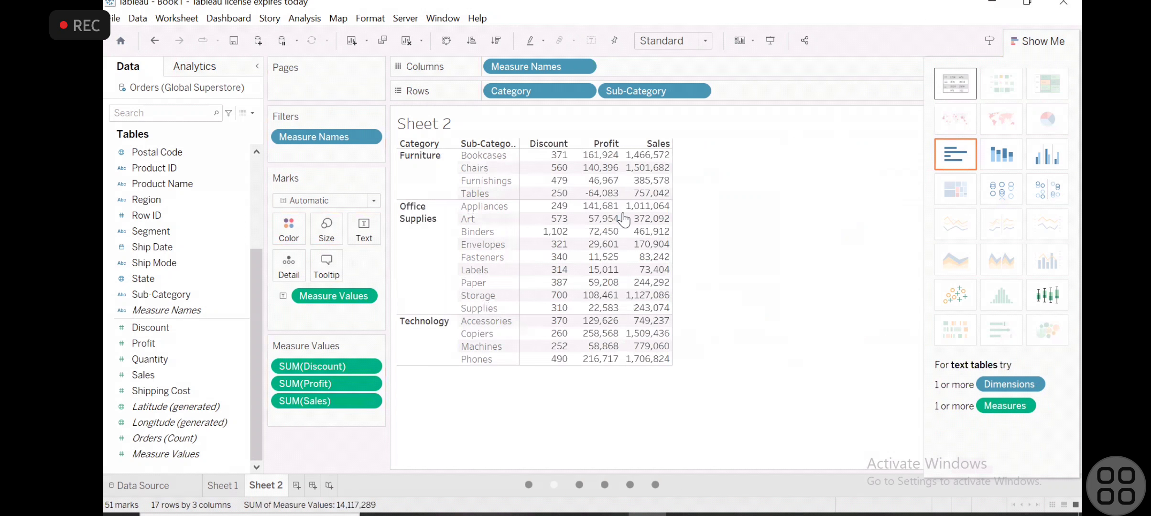
- Sort the sub-categories within each category by Profit in descending order
click(614, 145)
right_click(614, 142)
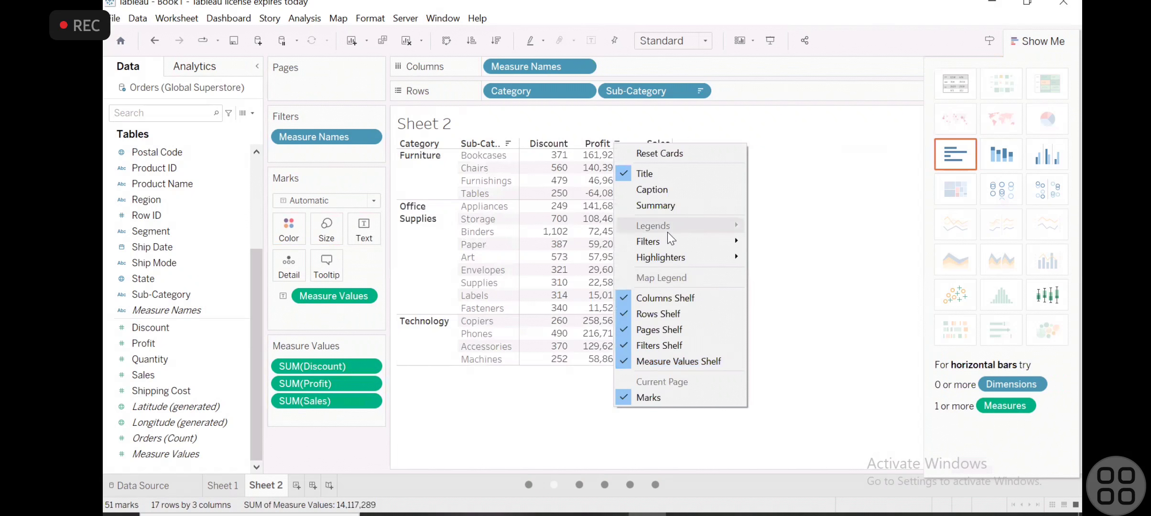
click(830, 180)
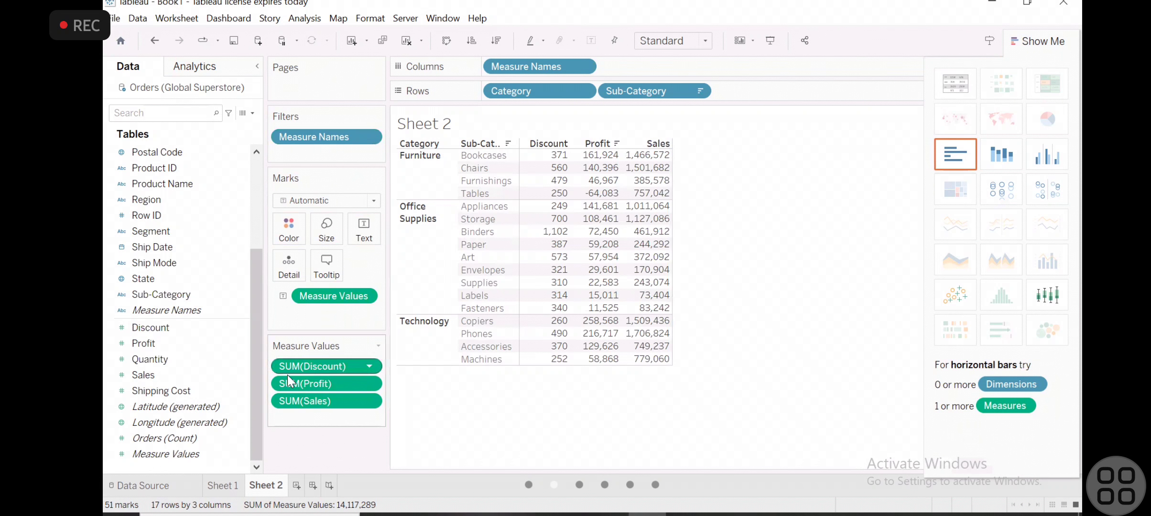
- Remove Profit from the table's measure values and close the chart type suggestions
drag(318, 385, 191, 397)
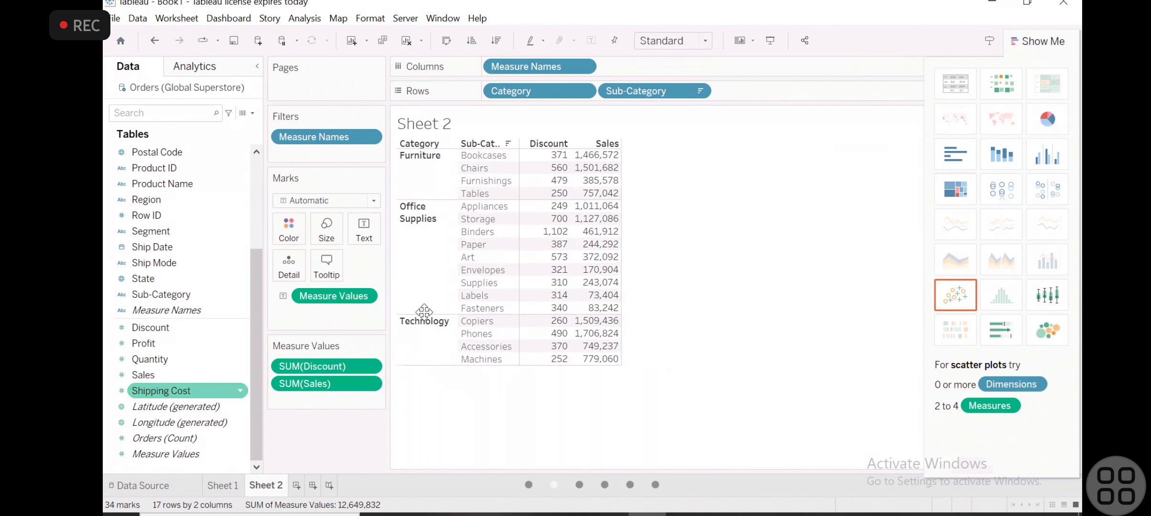
mouse_move(568, 161)
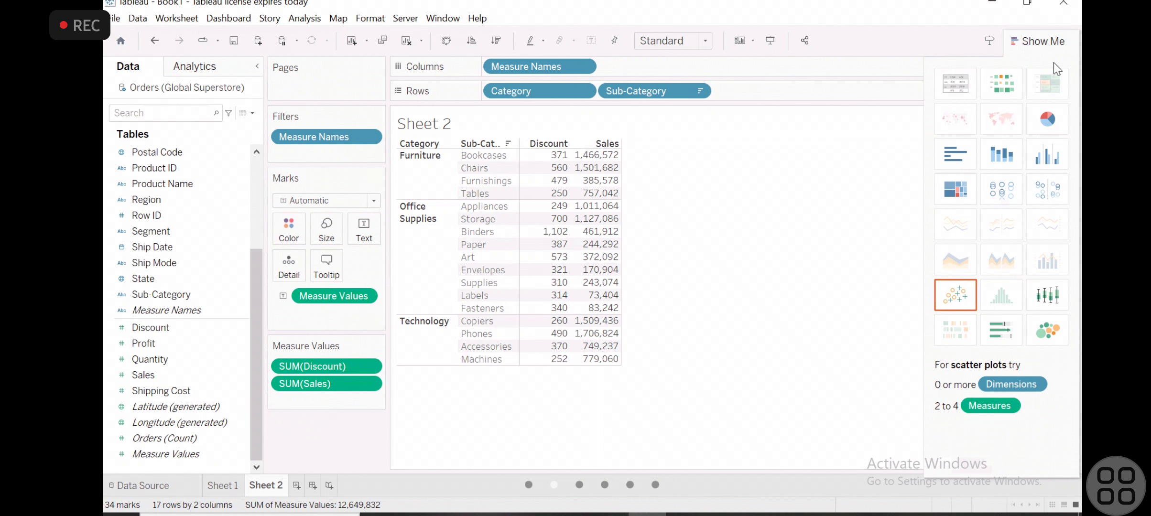
click(1024, 41)
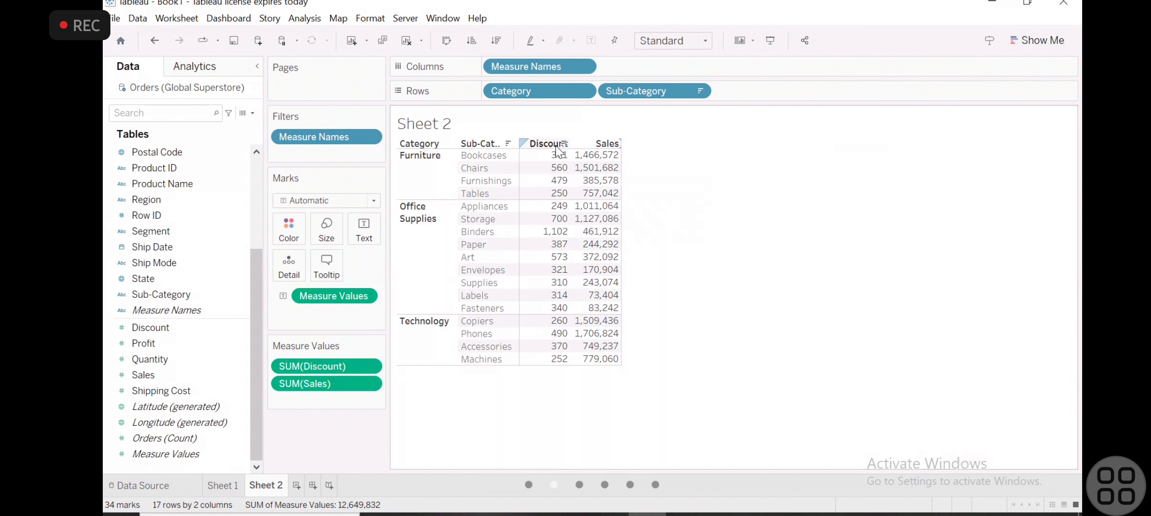
- Examine the quick table calculations offered for the Sales measure without applying one
mouse_move(539, 149)
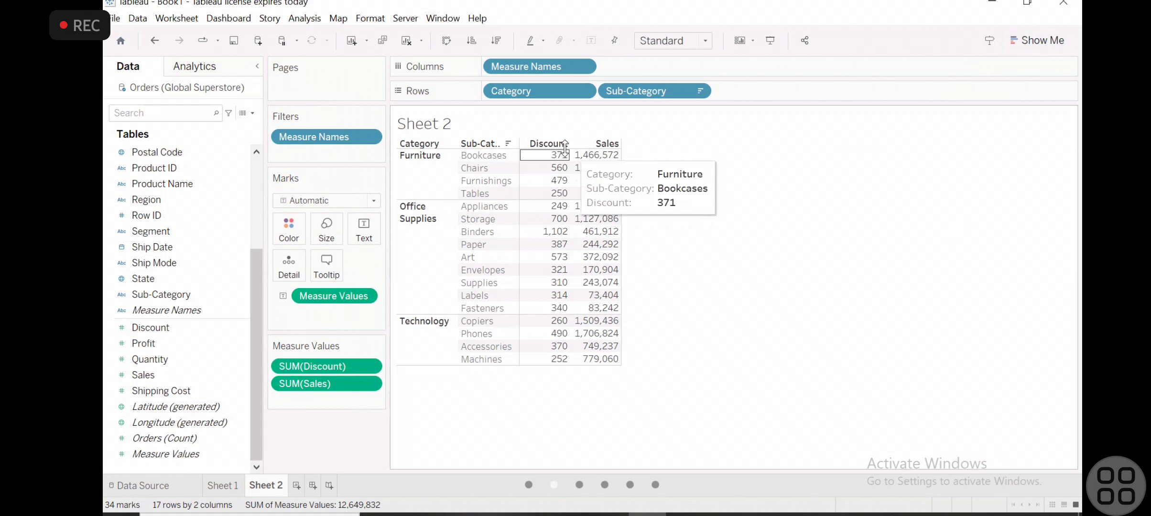
click(368, 384)
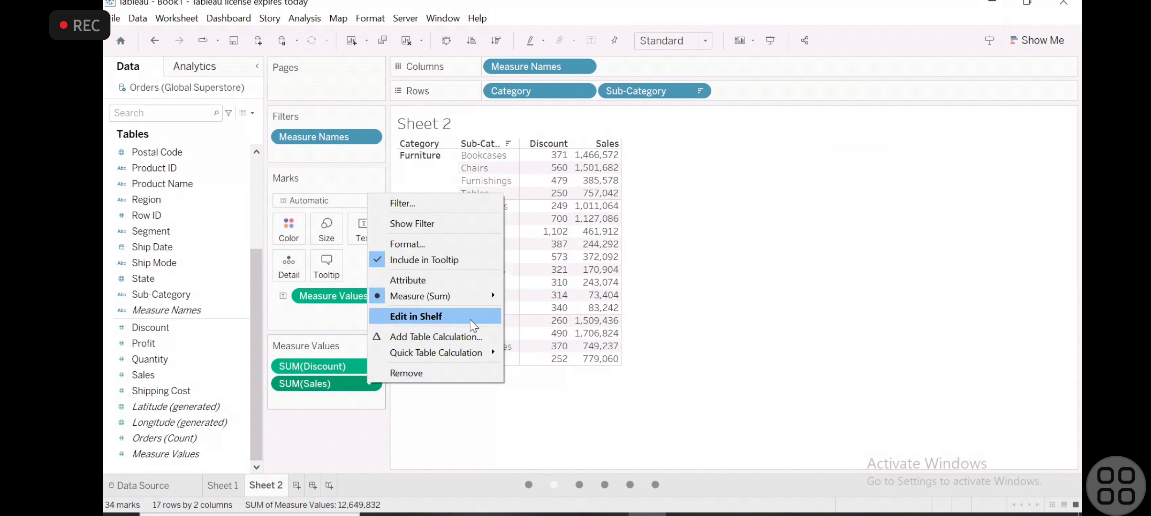
mouse_move(477, 359)
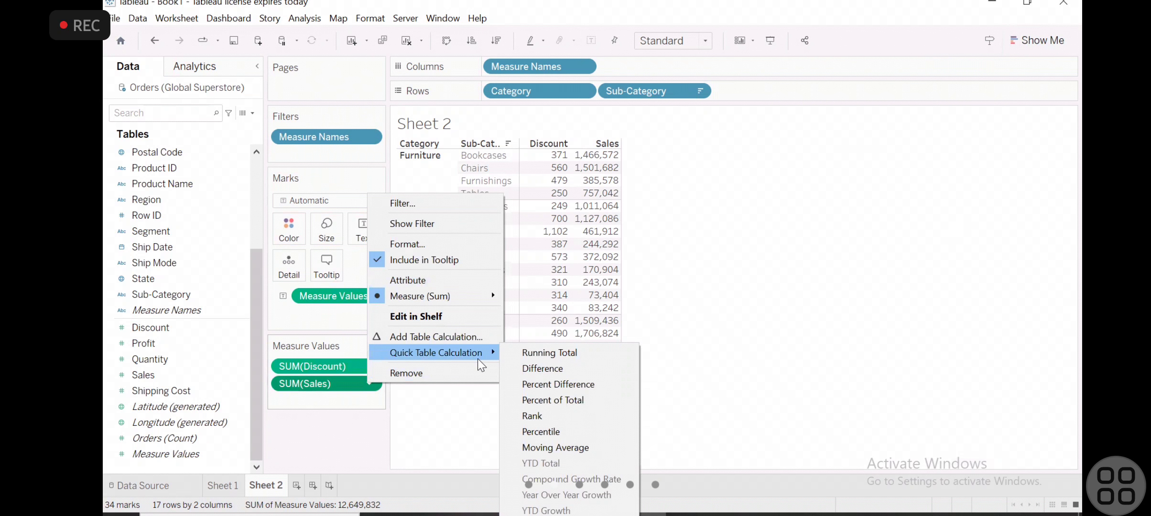
click(795, 281)
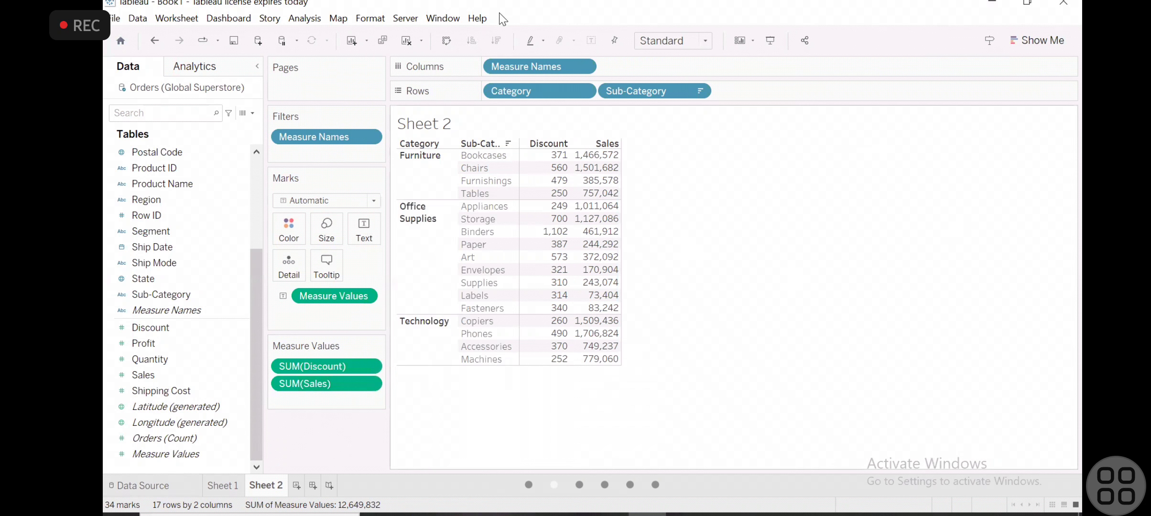
- Start a new calculated field from the data source's fields and name it My_Profit
click(304, 20)
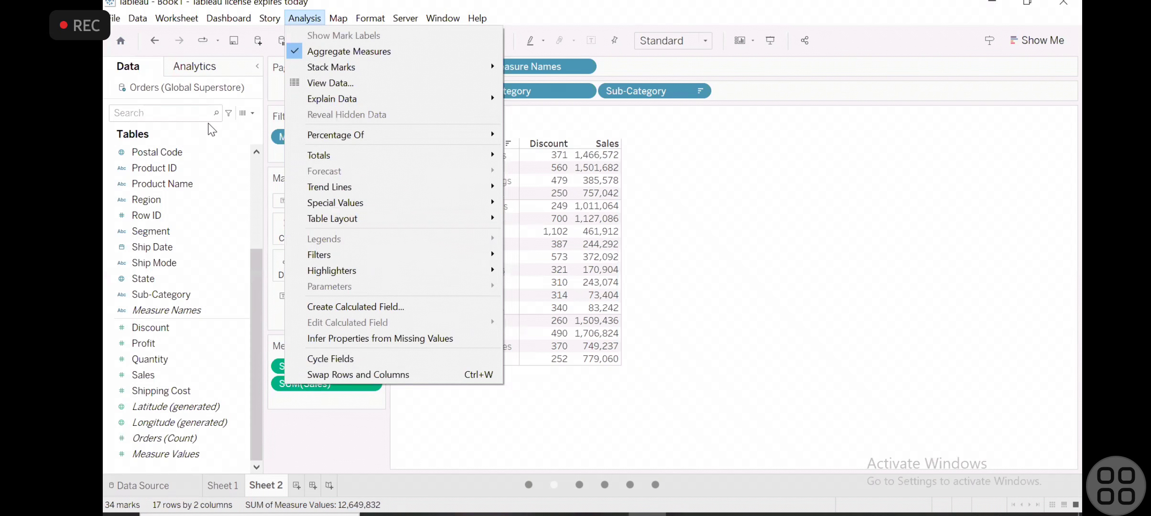
click(260, 112)
click(253, 112)
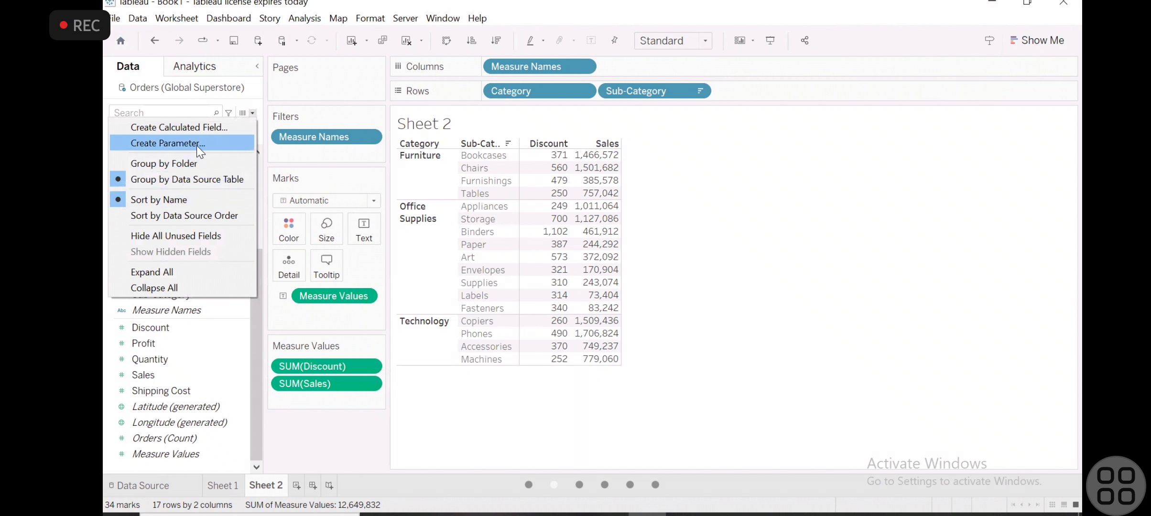
click(196, 128)
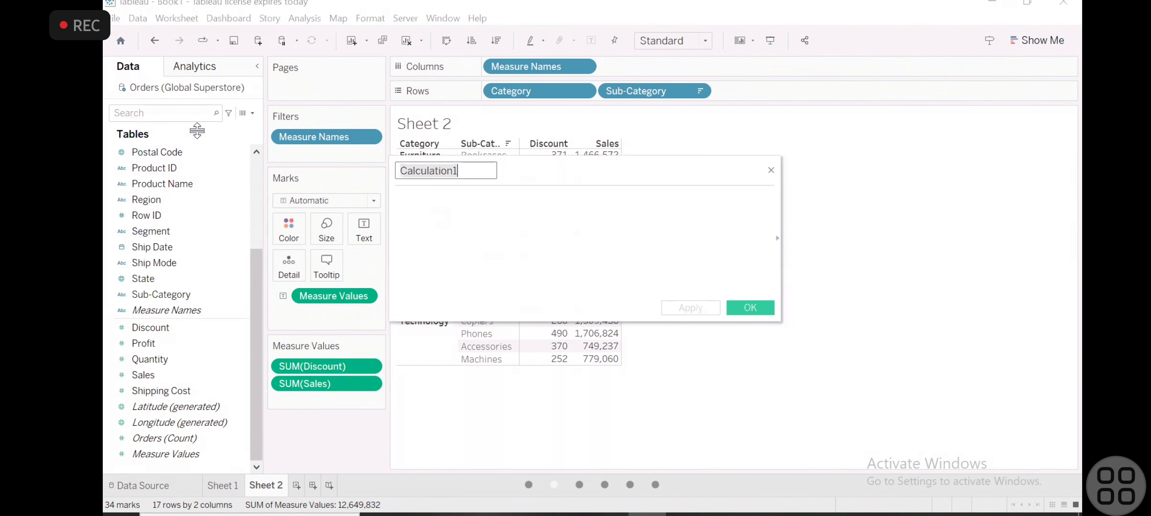
drag(596, 172, 749, 213)
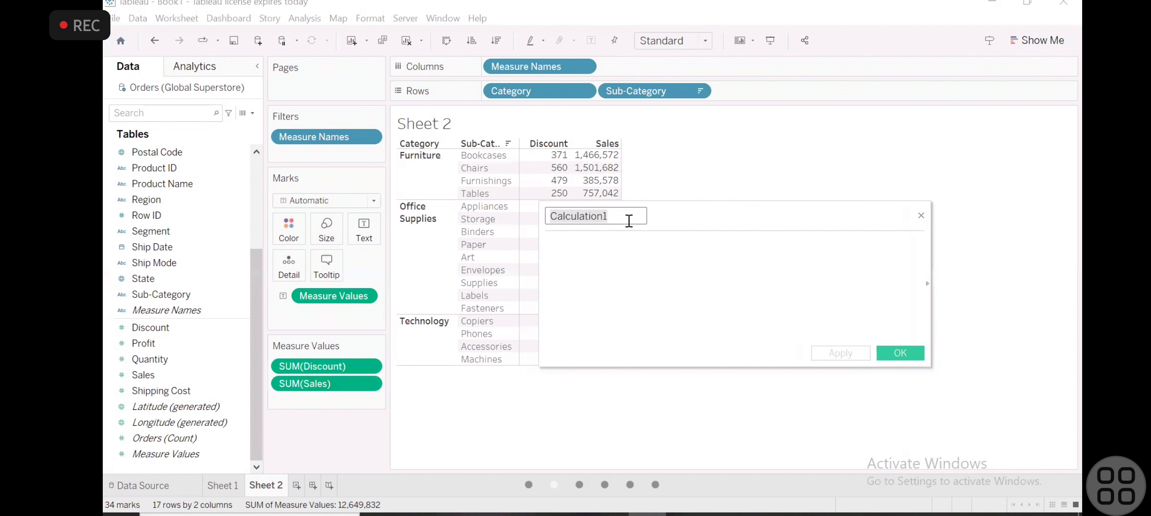
key(BackSpace)
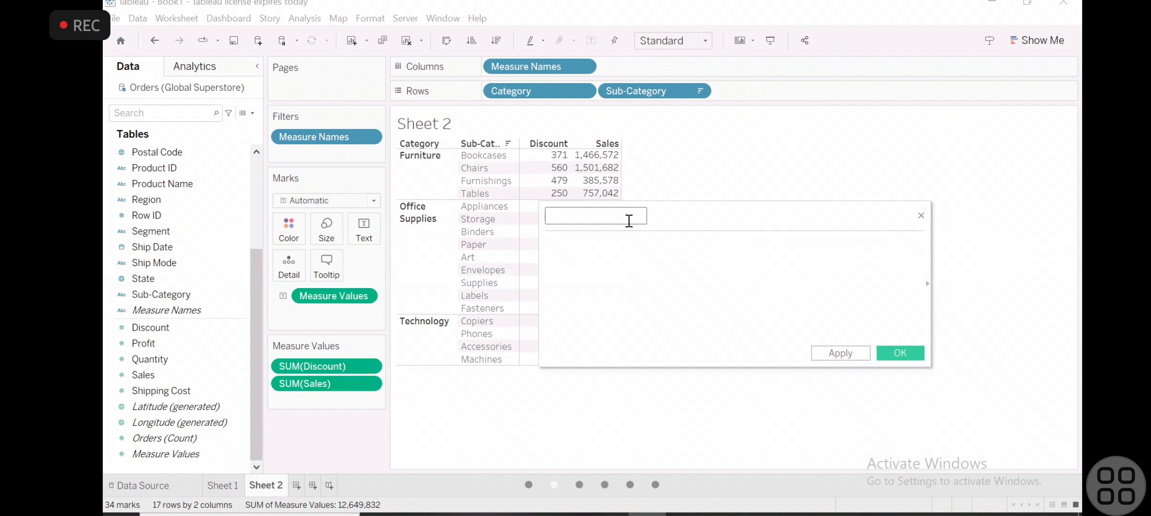
text(M)
key(BackSpace)
text(My_Profit)
- Browse the calculation editor's function reference, viewing the Number functions and the full list, and collapse it
click(926, 287)
scroll(979, 337, down, 4)
scroll(979, 337, up, 4)
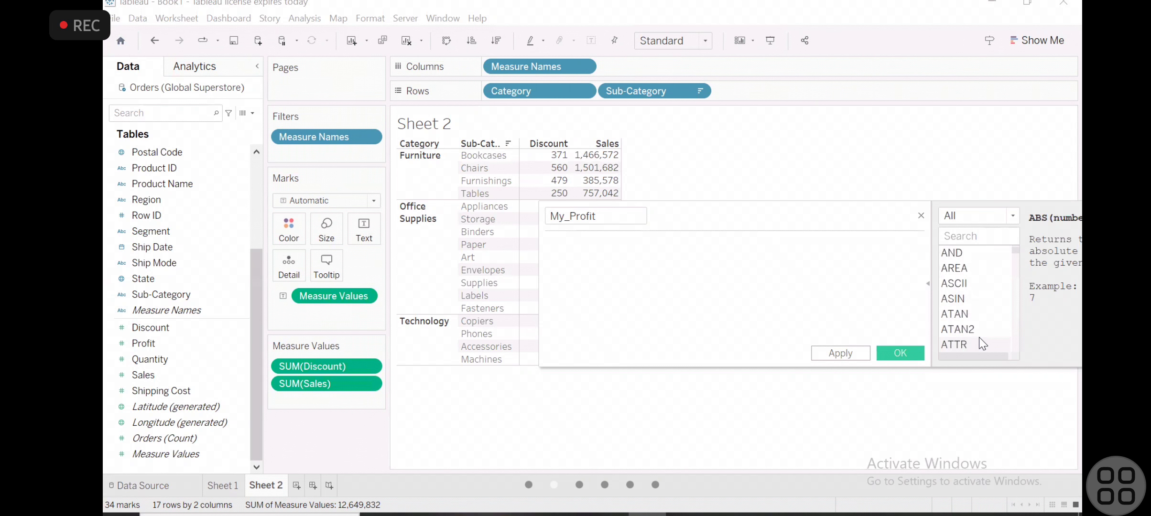
click(1013, 216)
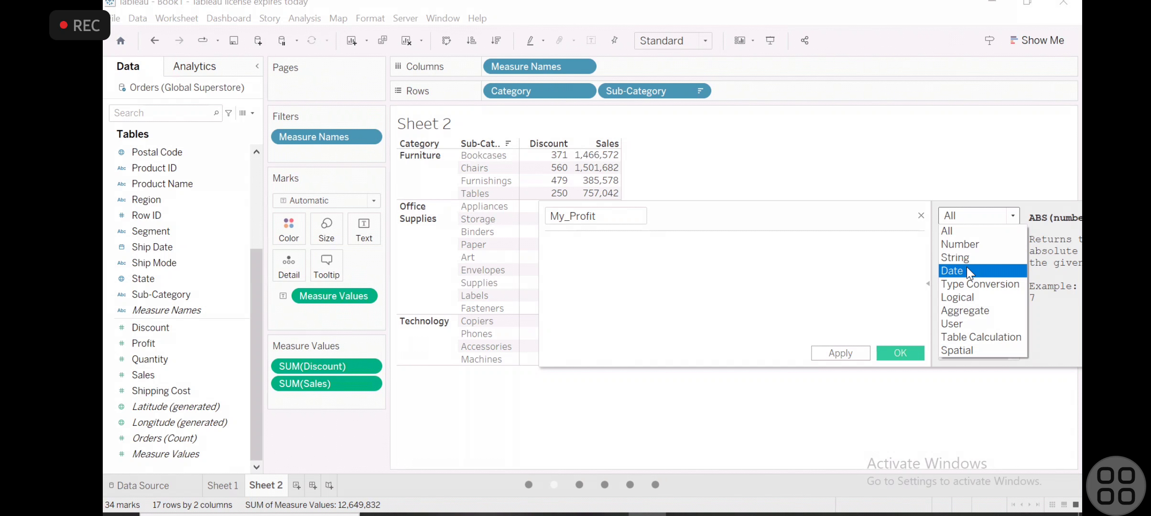
click(840, 272)
click(1008, 217)
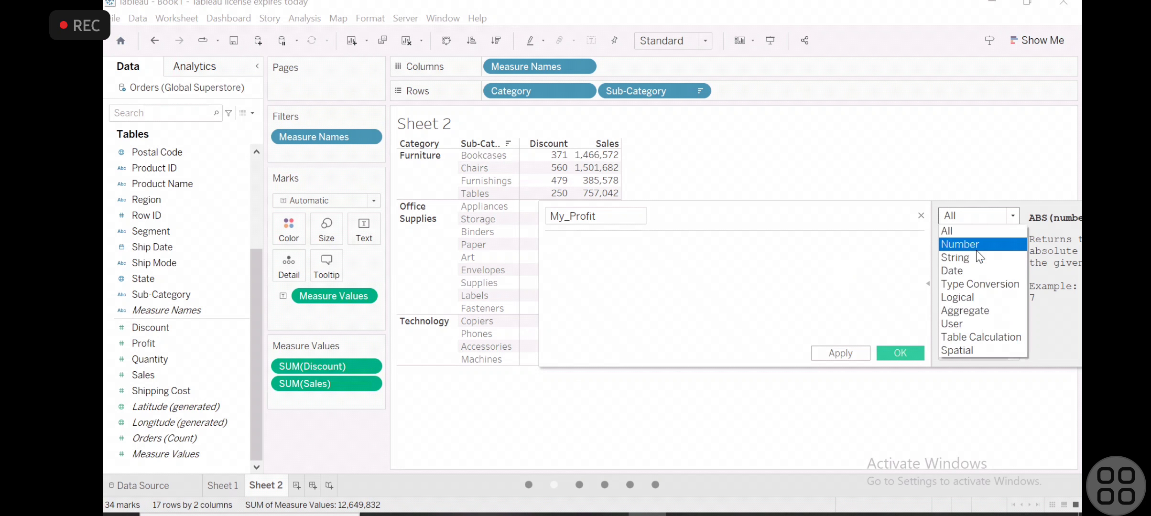
click(968, 247)
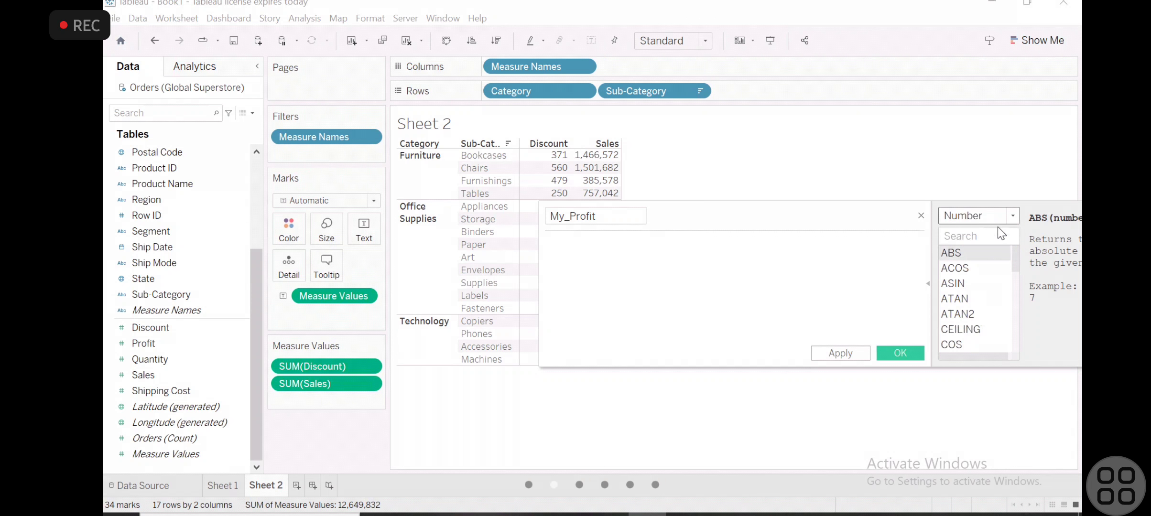
click(1013, 216)
click(961, 234)
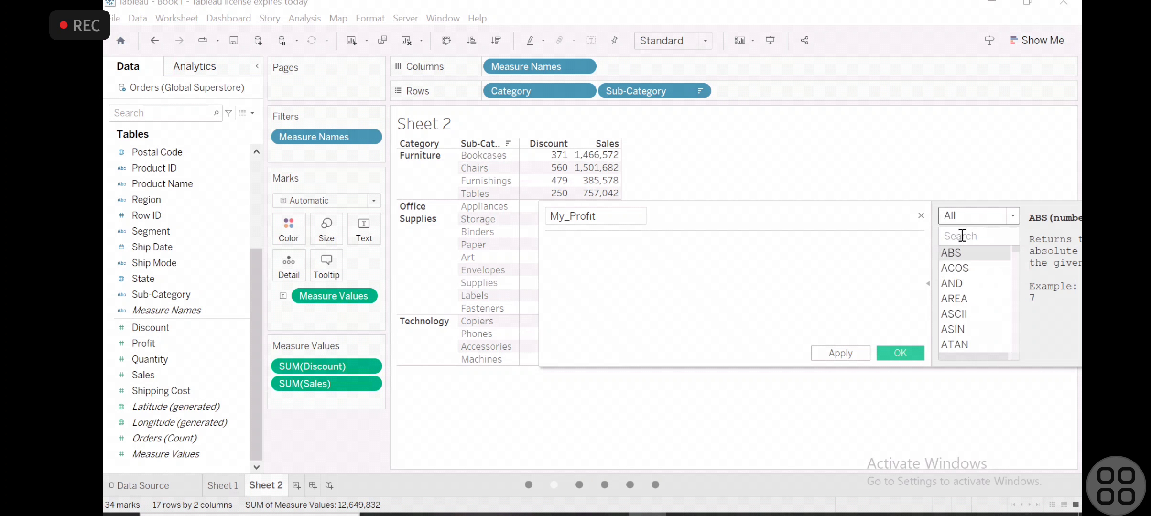
click(926, 286)
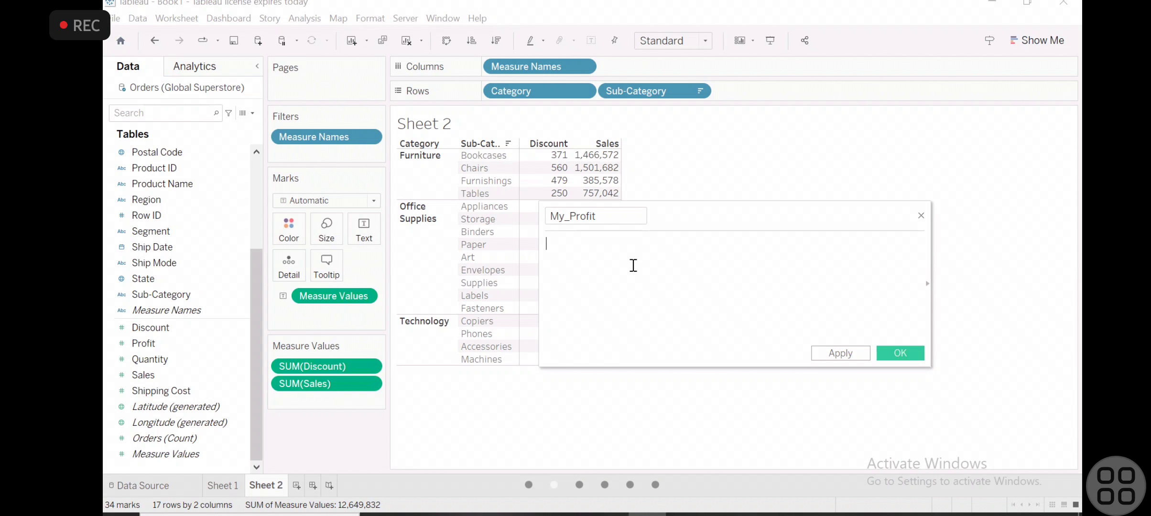
- Enter the My_Profit formula as [Sales] - [Discount]
text(a)
key(BackSpace)
text(sa)
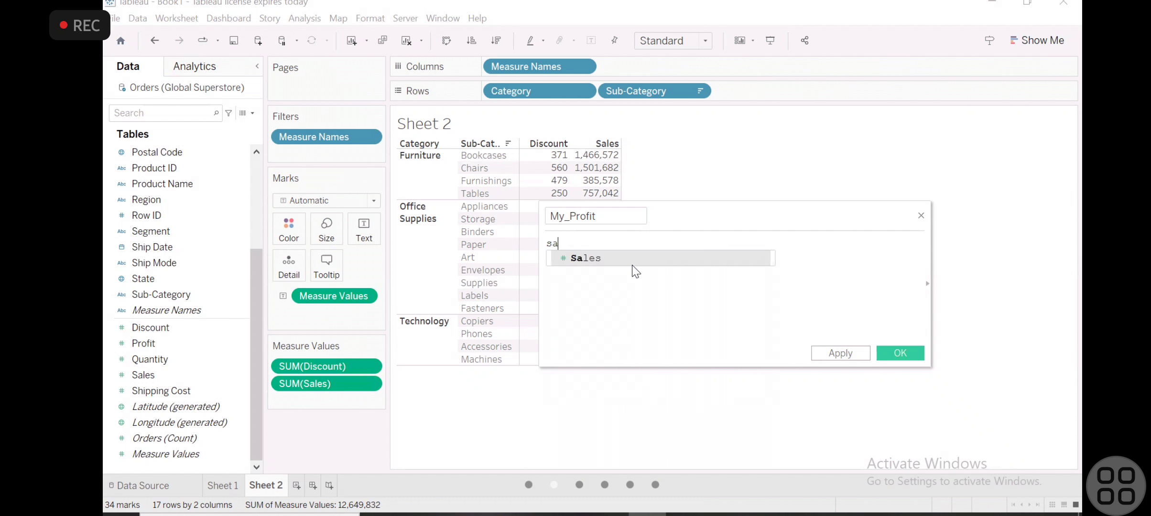
double_click(612, 262)
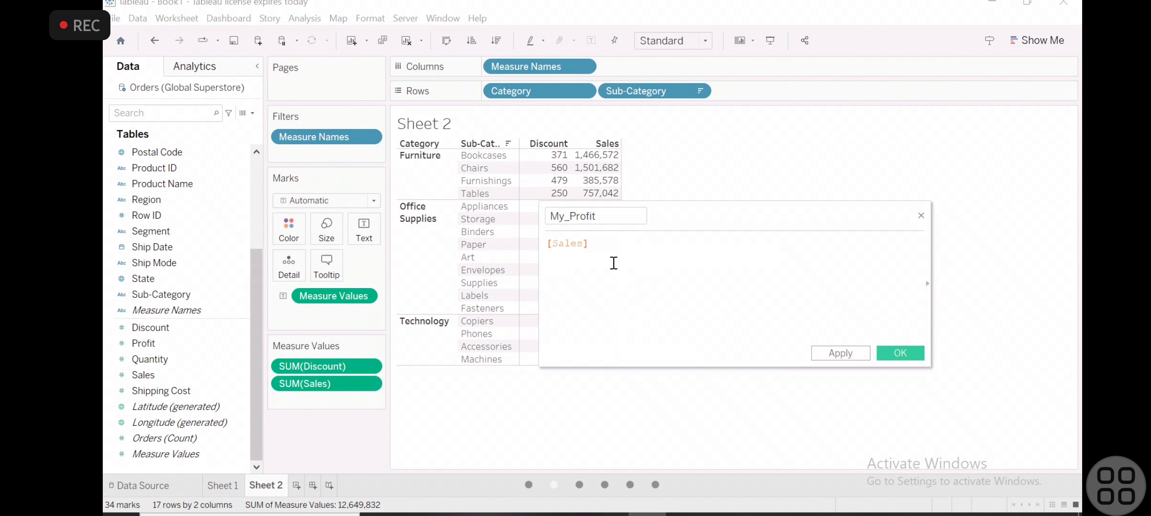
text(- Dis)
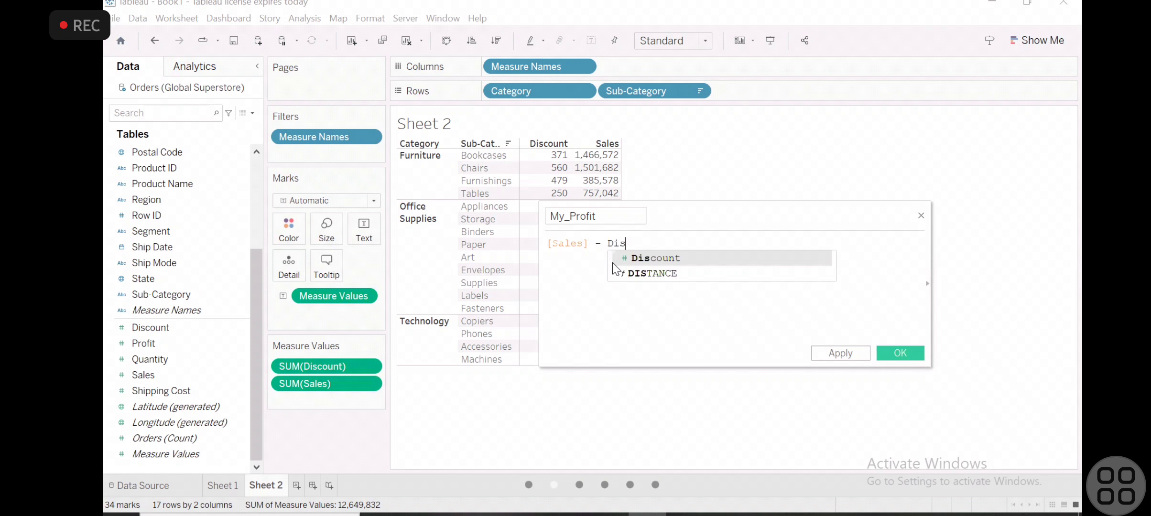
key(Return)
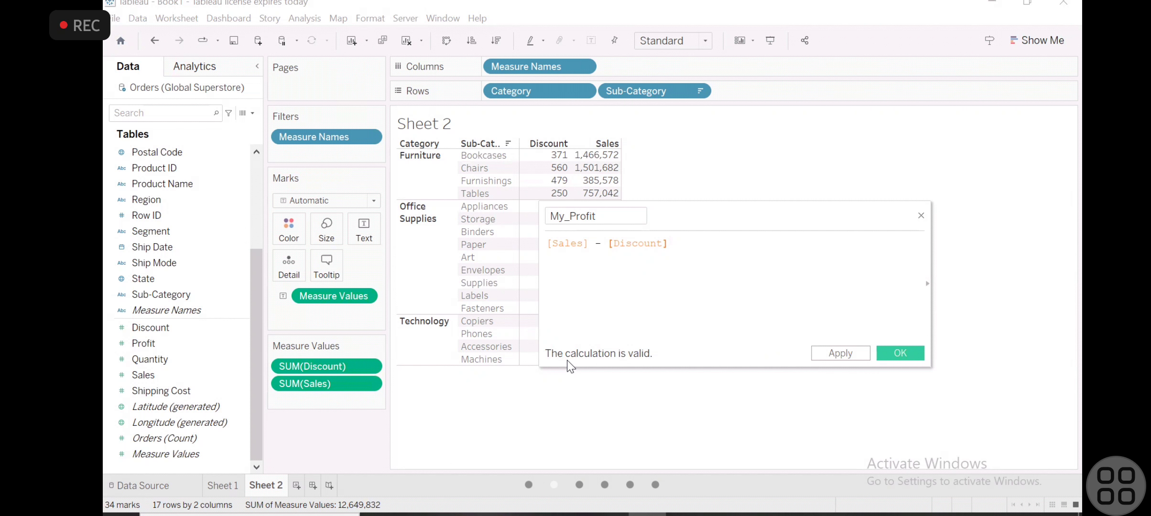
- Append an ampersand to the My_Profit formula, inspect the calculation's error details and remove the ampersand
text(&)
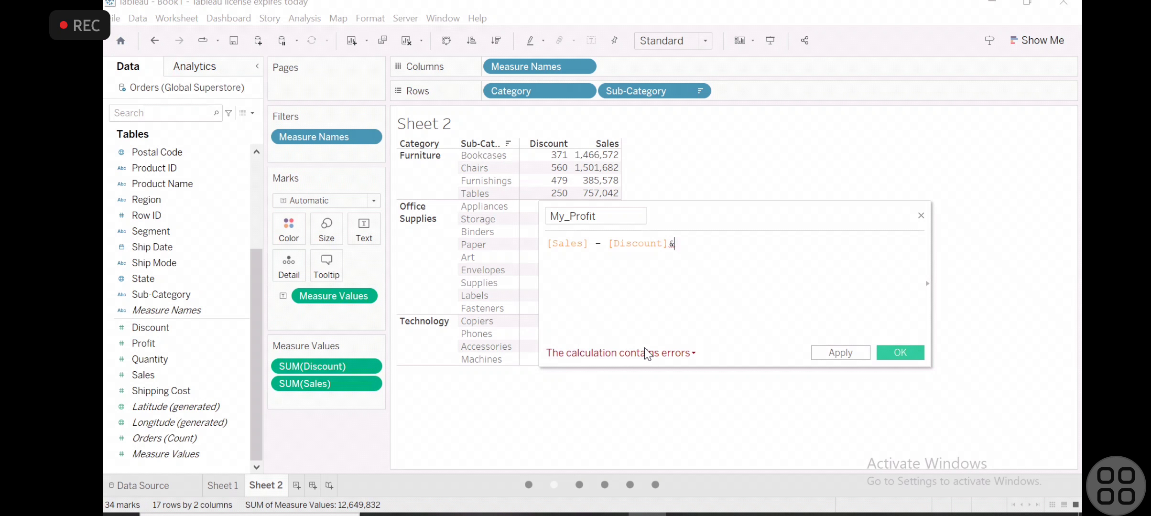
click(692, 356)
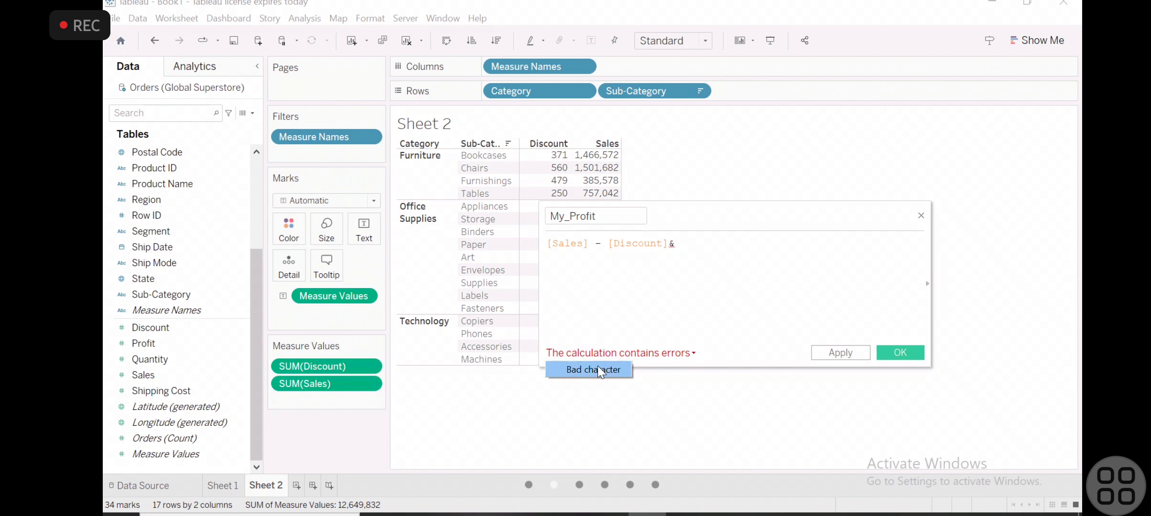
click(720, 245)
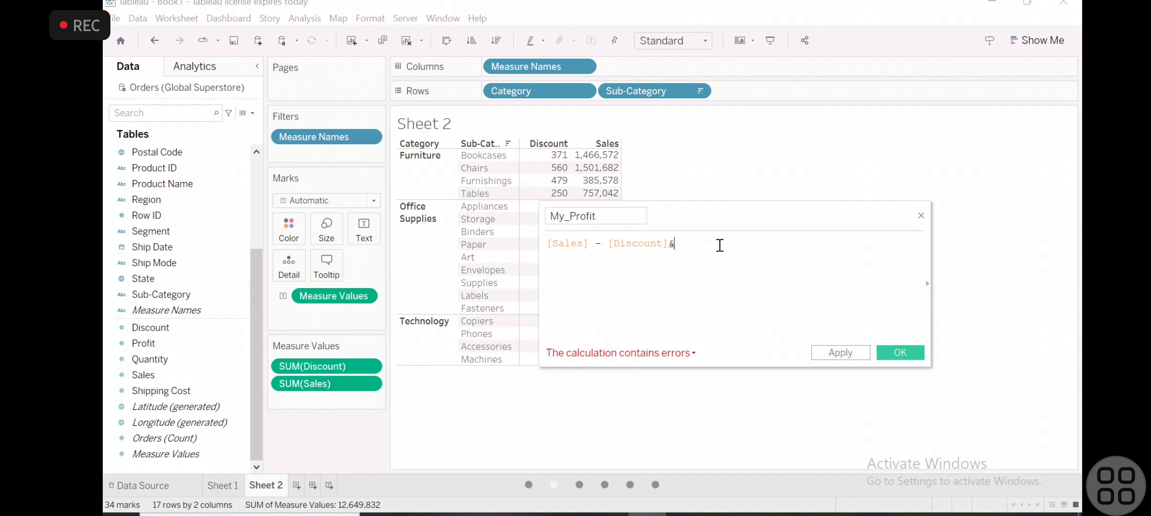
key(BackSpace)
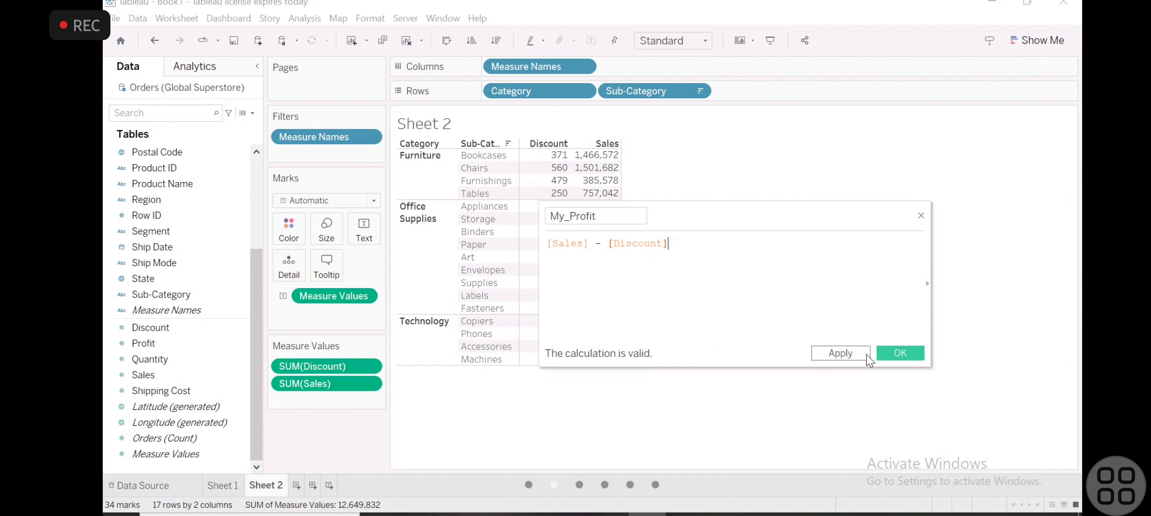
- Apply the My_Profit calculation and close the calculation editor
click(867, 353)
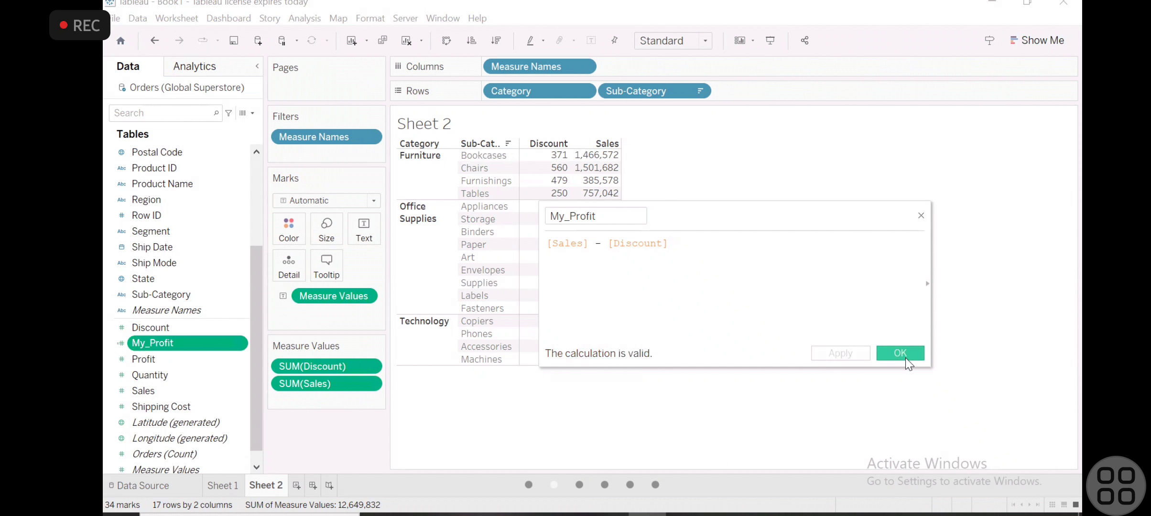
click(905, 356)
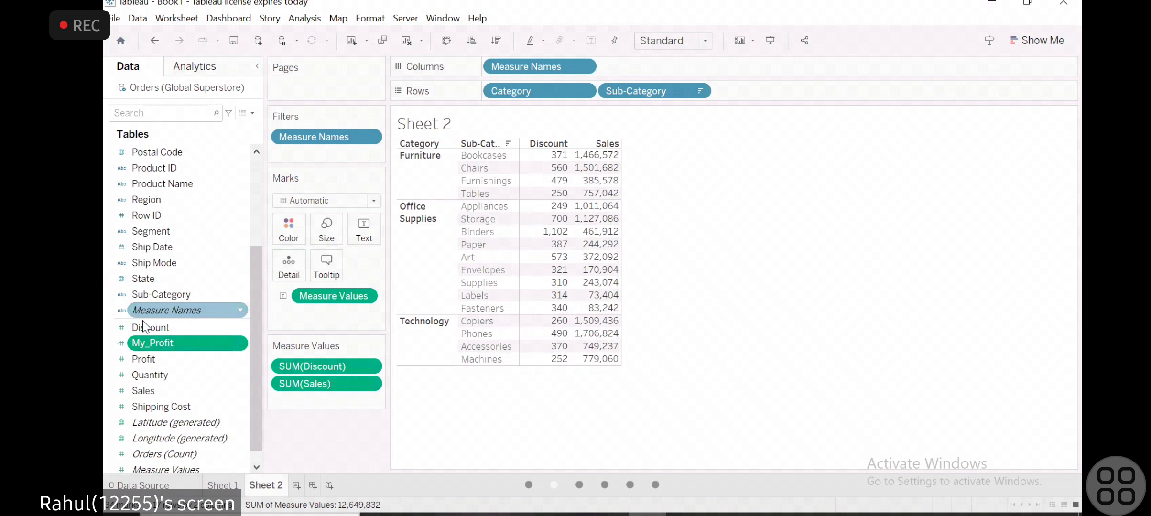
- Add My_Profit to the Category and Sub-Category table's measure values and take it out again
scroll(145, 302, down, 1)
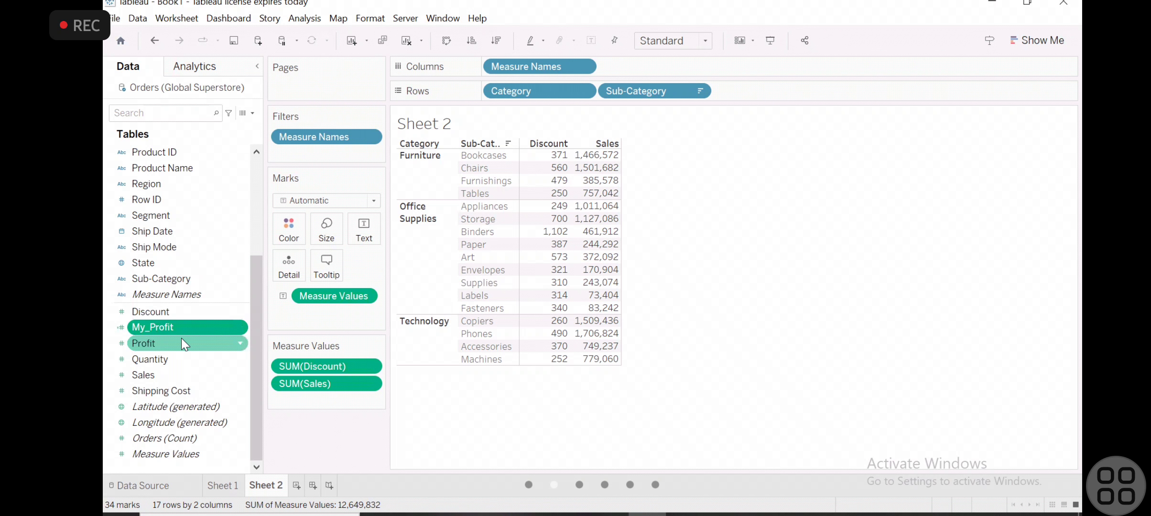
mouse_move(600, 176)
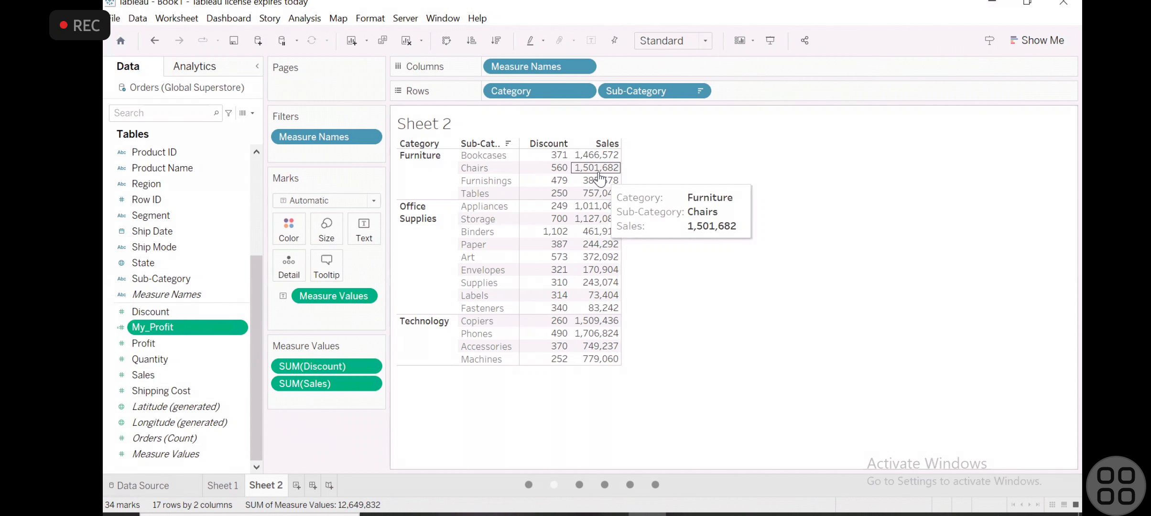
drag(165, 329, 304, 393)
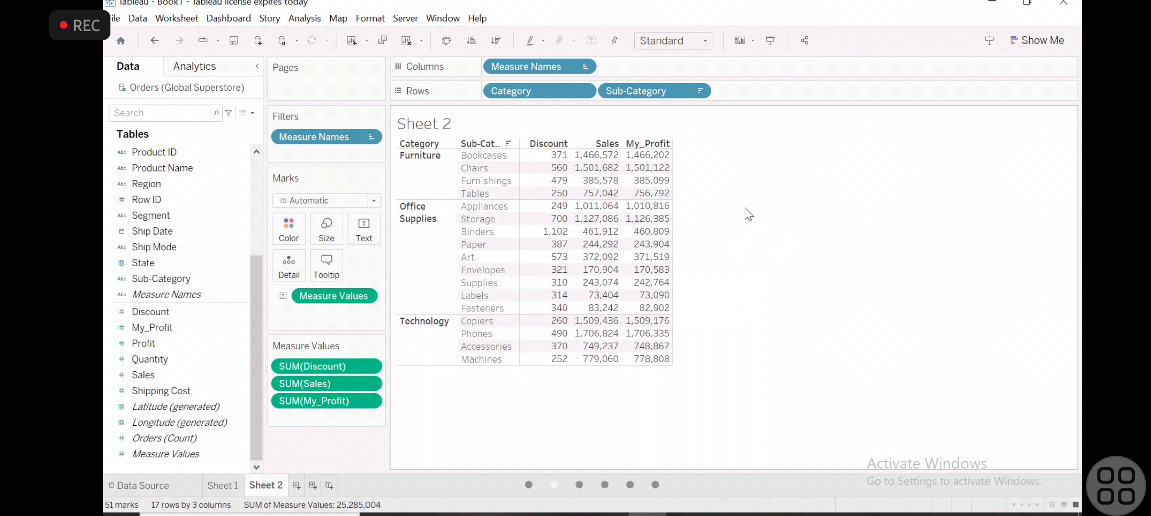
drag(321, 398, 156, 315)
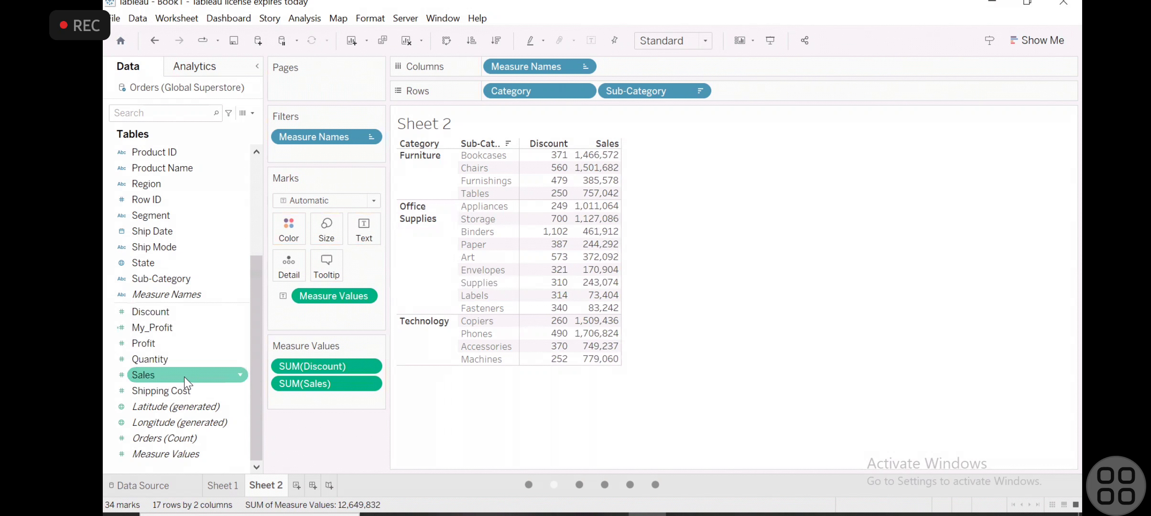
- Create a new blank worksheet and look through its available fields
scroll(175, 225, up, 5)
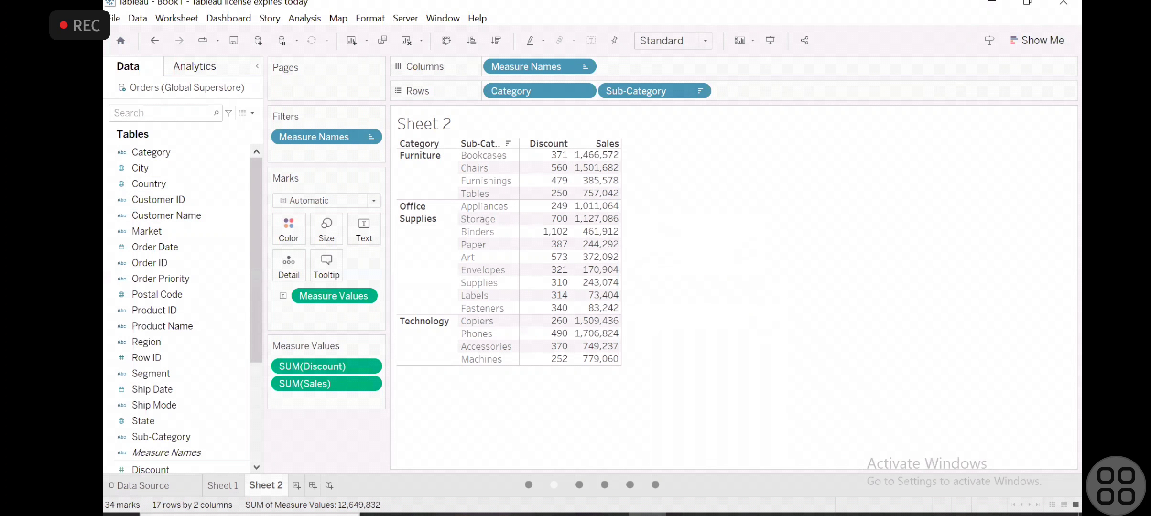
key(ctrl+m)
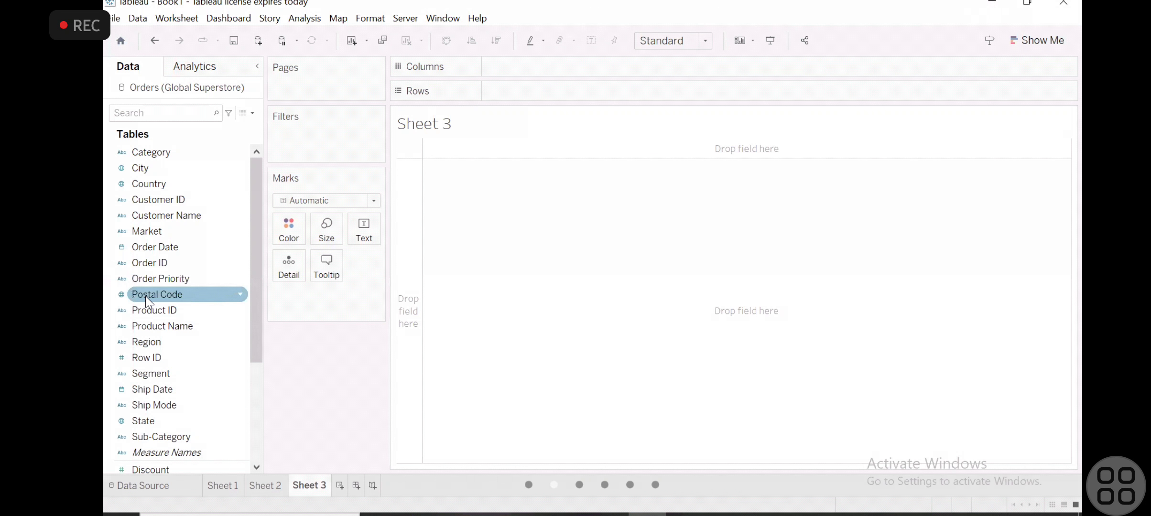
scroll(194, 342, down, 3)
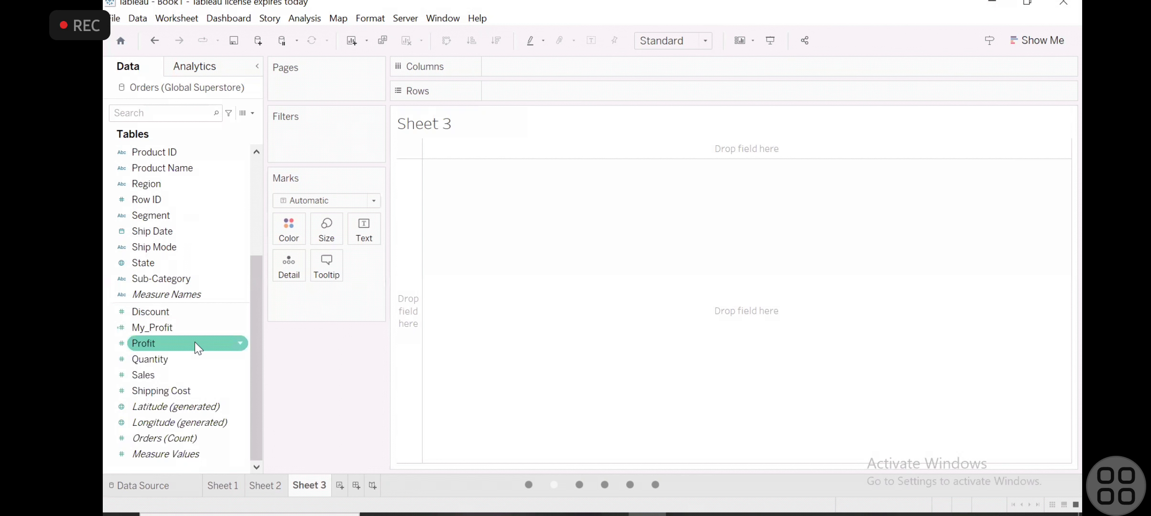
scroll(194, 342, up, 3)
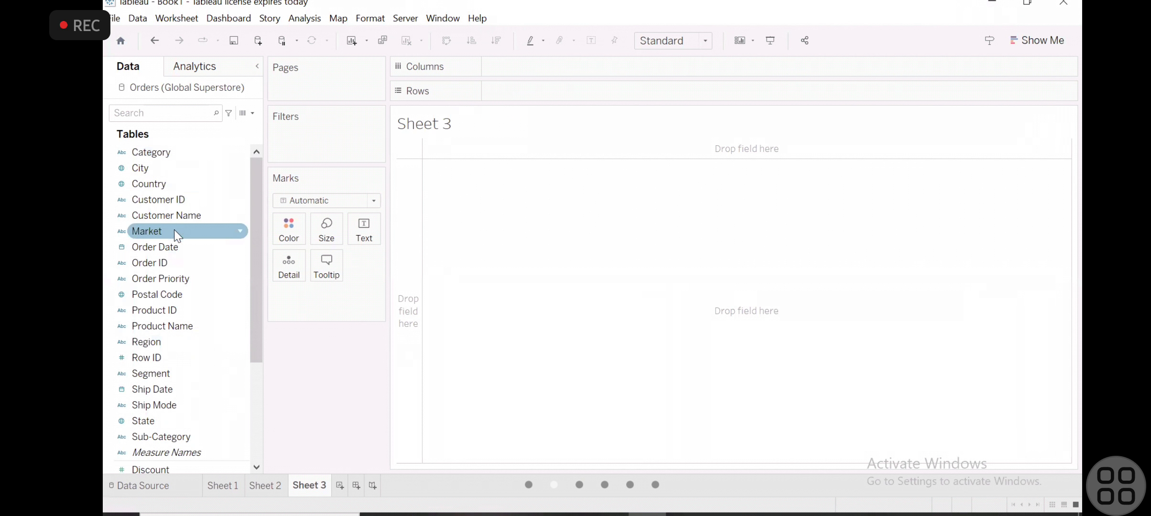
- Build a text table of Sales with the year of Order Date and Product Name as rows
mouse_move(161, 247)
mouse_down()
mouse_move(321, 155)
mouse_move(513, 95)
mouse_up()
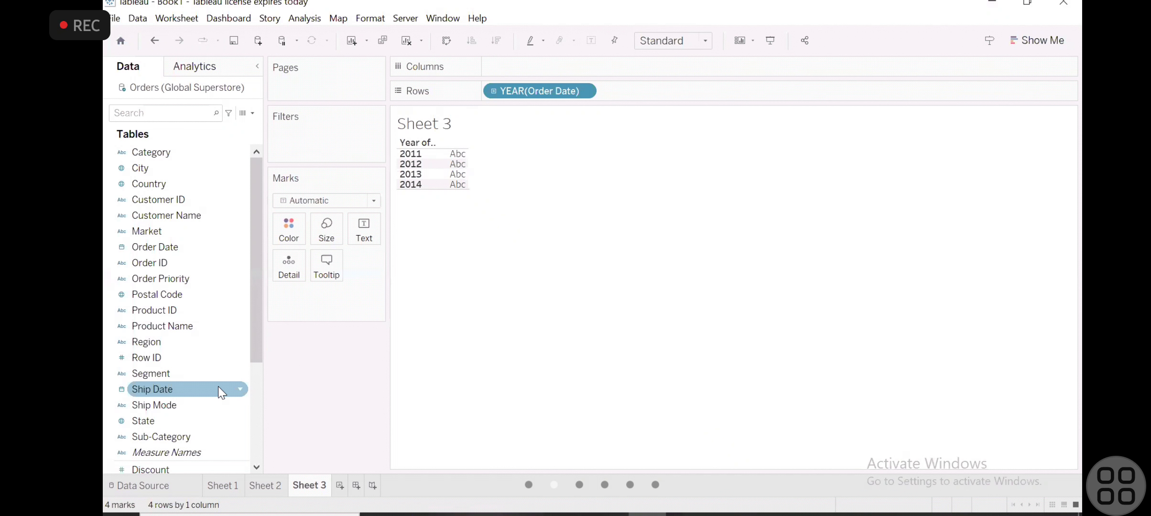
scroll(217, 387, down, 3)
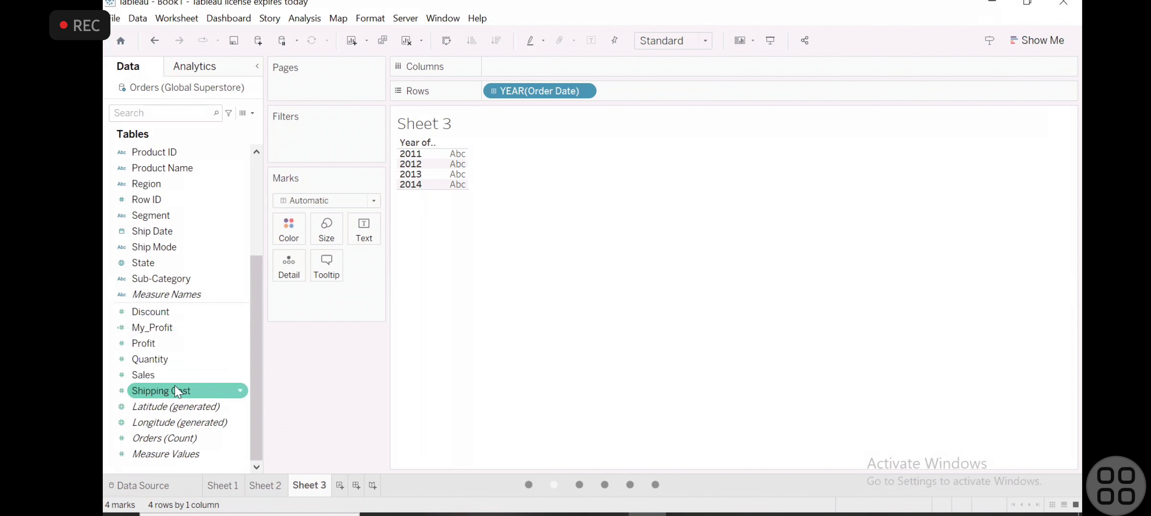
drag(174, 377, 452, 170)
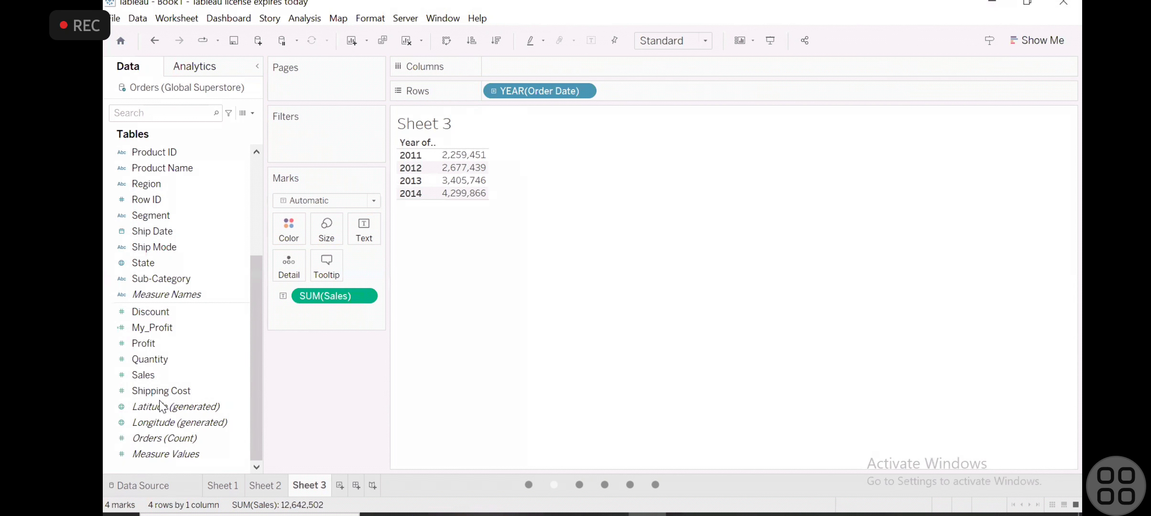
scroll(161, 191, up, 3)
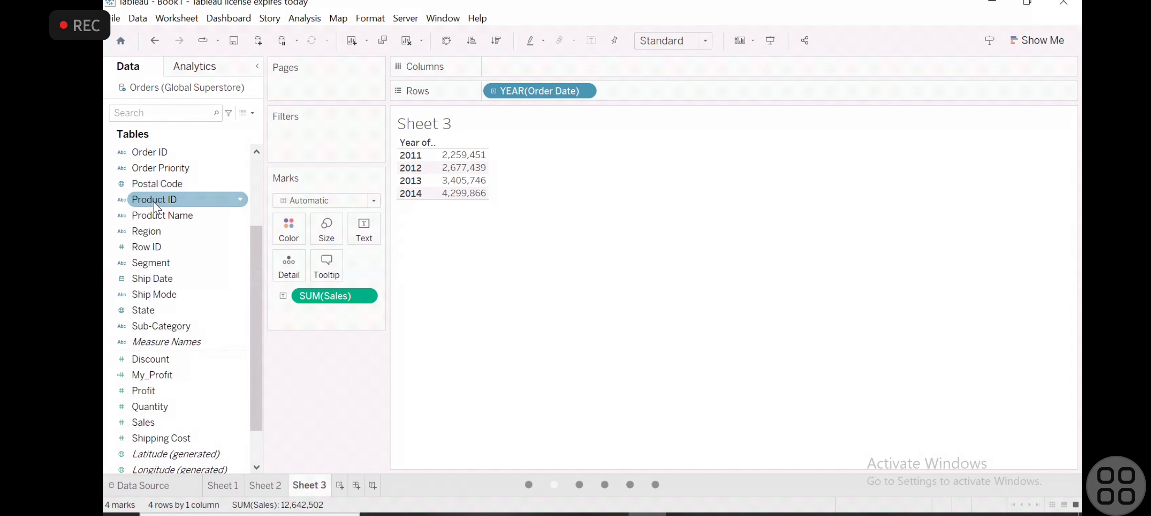
drag(156, 215, 647, 92)
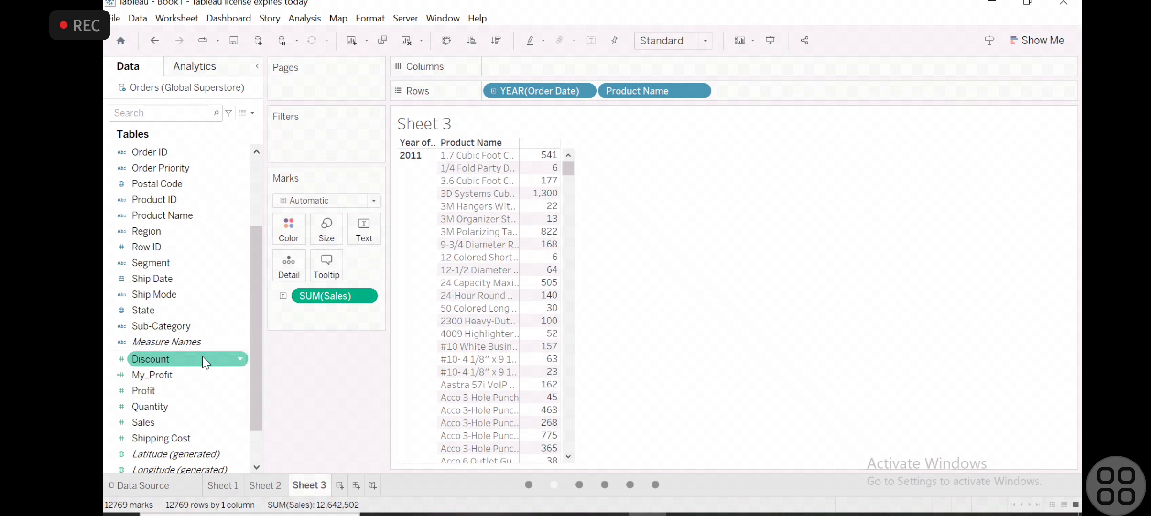
scroll(180, 210, up, 3)
scroll(182, 213, down, 3)
scroll(181, 210, down, 1)
scroll(181, 210, up, 5)
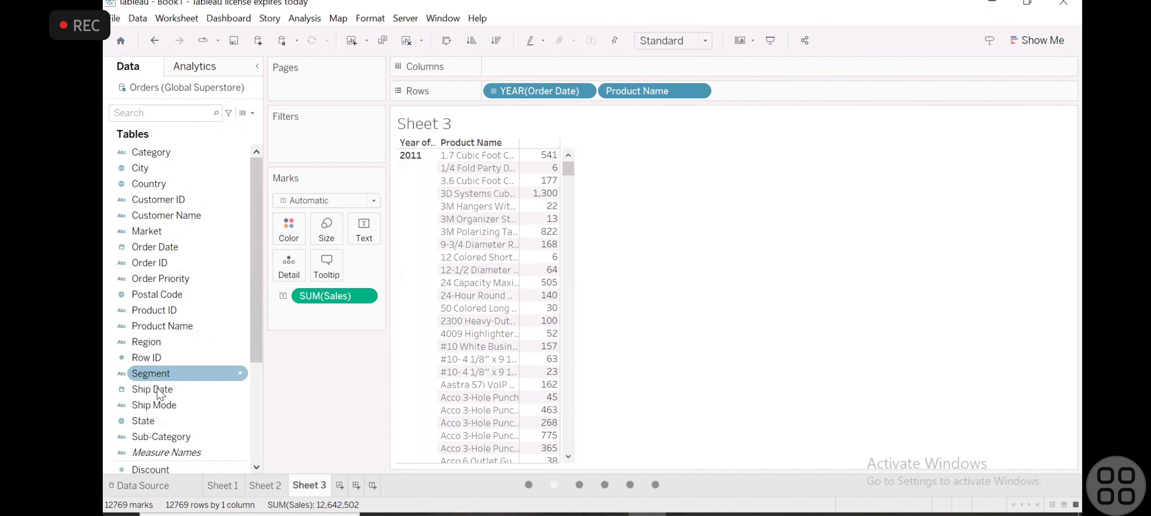
scroll(158, 389, down, 5)
scroll(158, 390, up, 5)
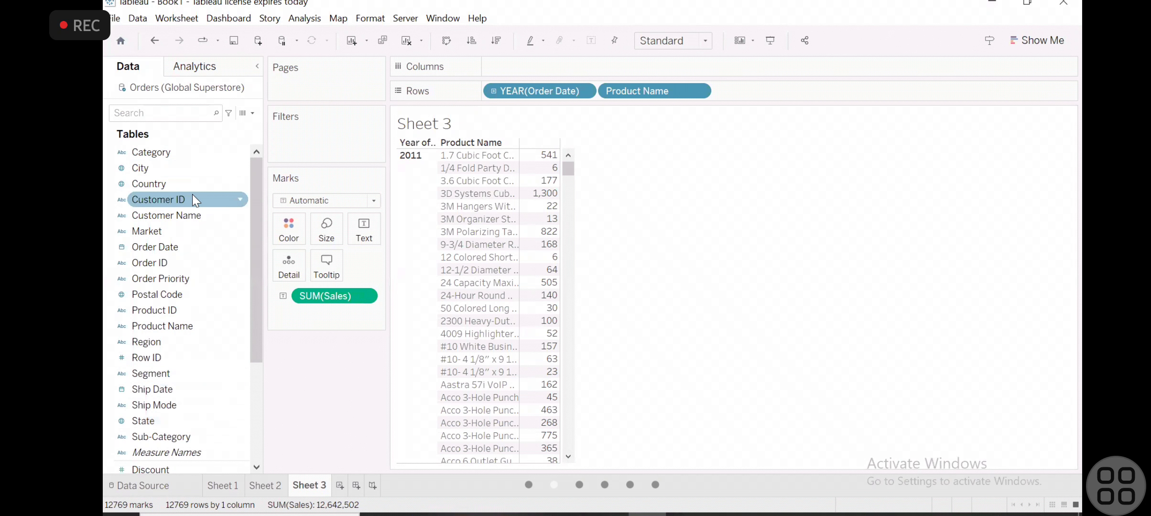
- Try to expand the year of Order Date in the rows to its next date level and undo it
click(173, 246)
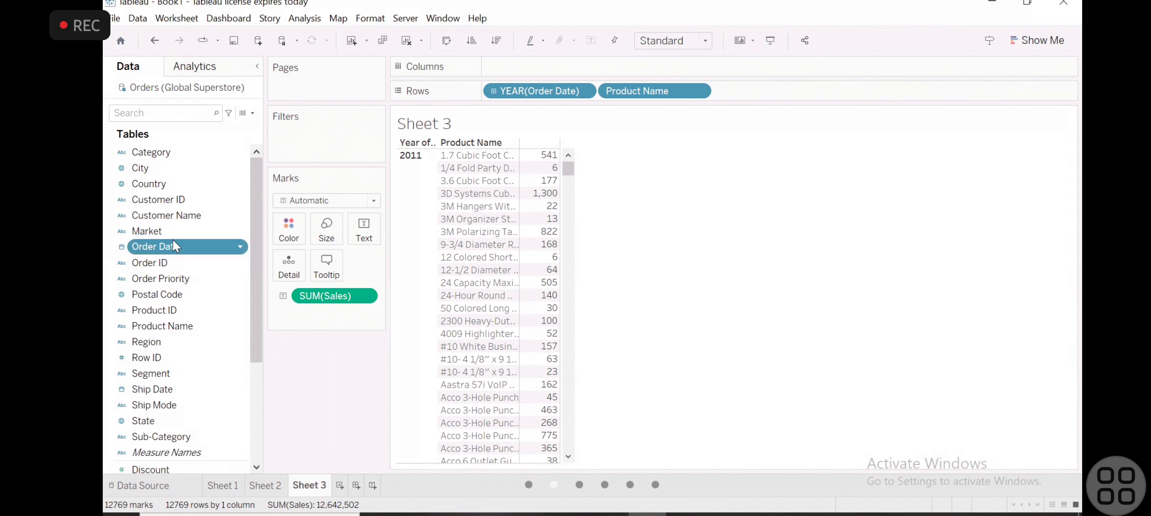
click(494, 91)
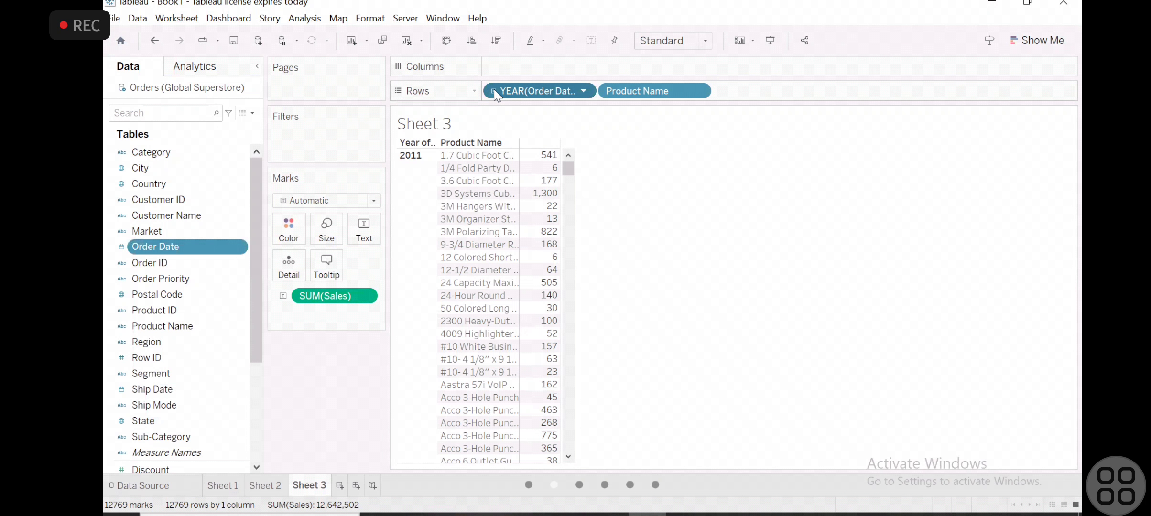
click(494, 90)
key(ctrl+z)
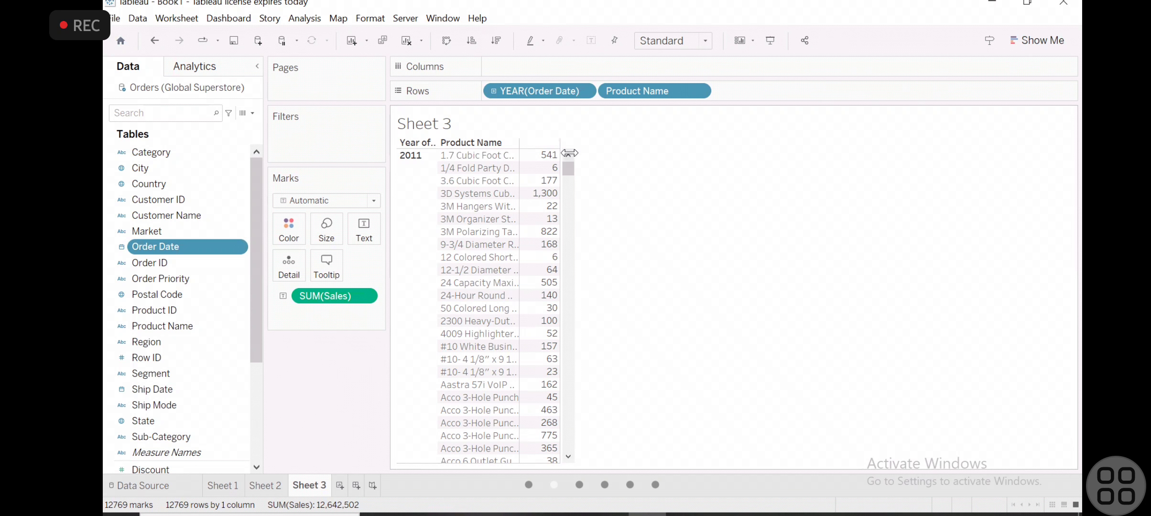
- Examine the 2011 sales per product in the table
scroll(481, 379, down, 10)
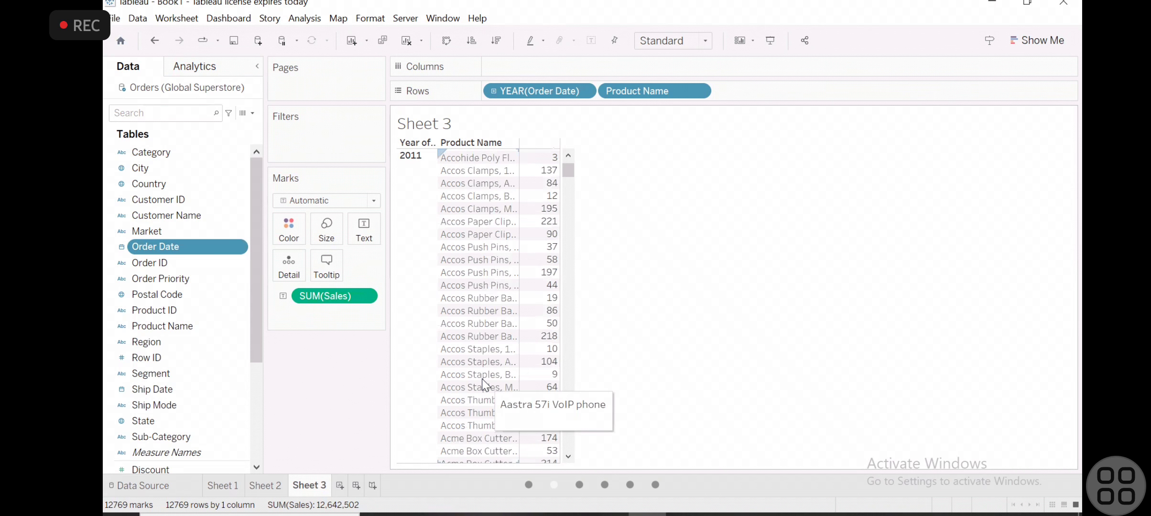
scroll(482, 378, up, 5)
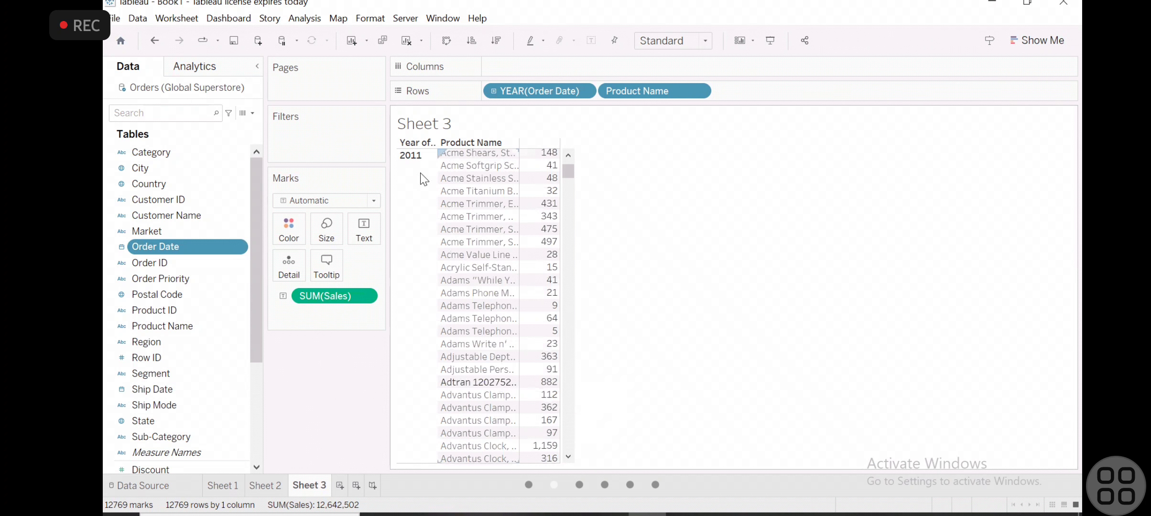
scroll(491, 197, up, 3)
scroll(490, 197, up, 10)
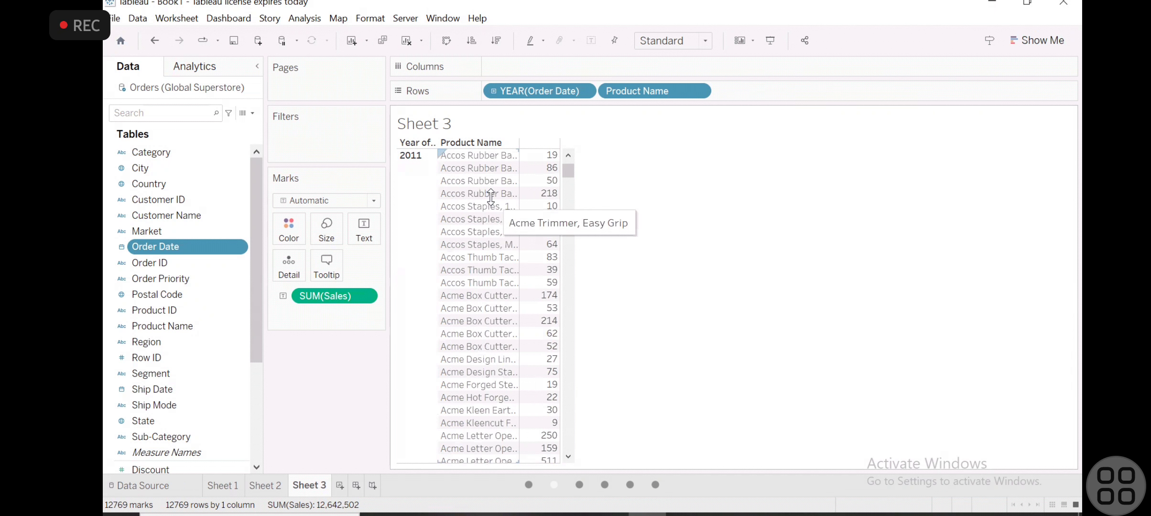
mouse_move(549, 209)
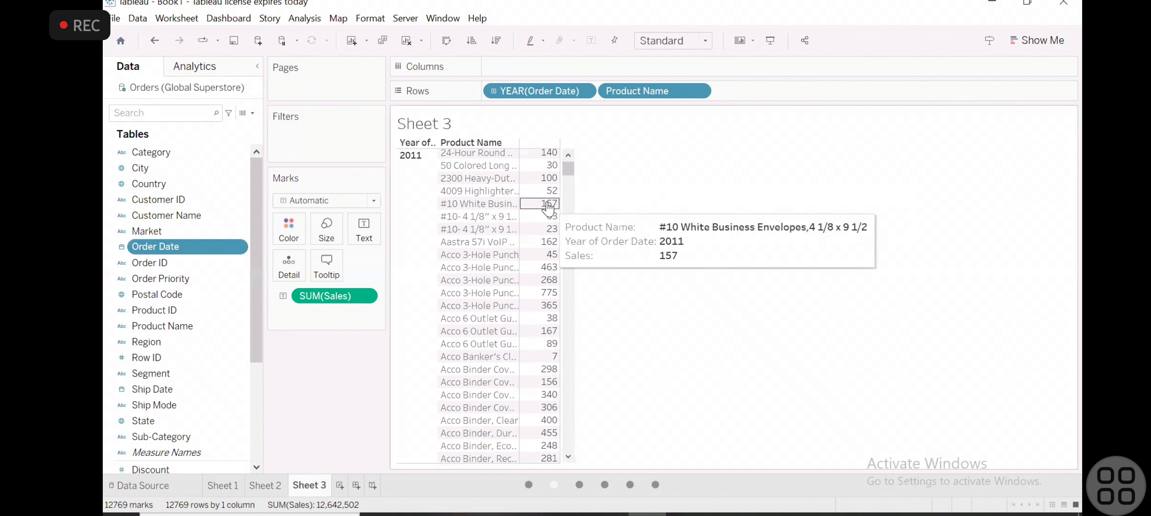
scroll(548, 209, up, 4)
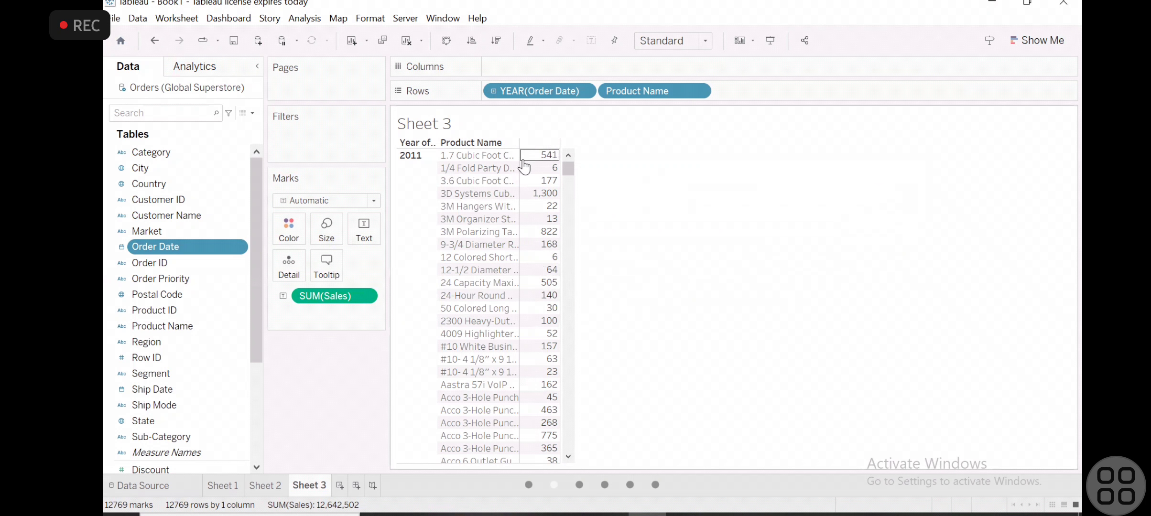
- Clear the worksheet by removing Product Name, the year of Order Date and Sales from the view
drag(635, 88, 191, 316)
drag(542, 90, 180, 273)
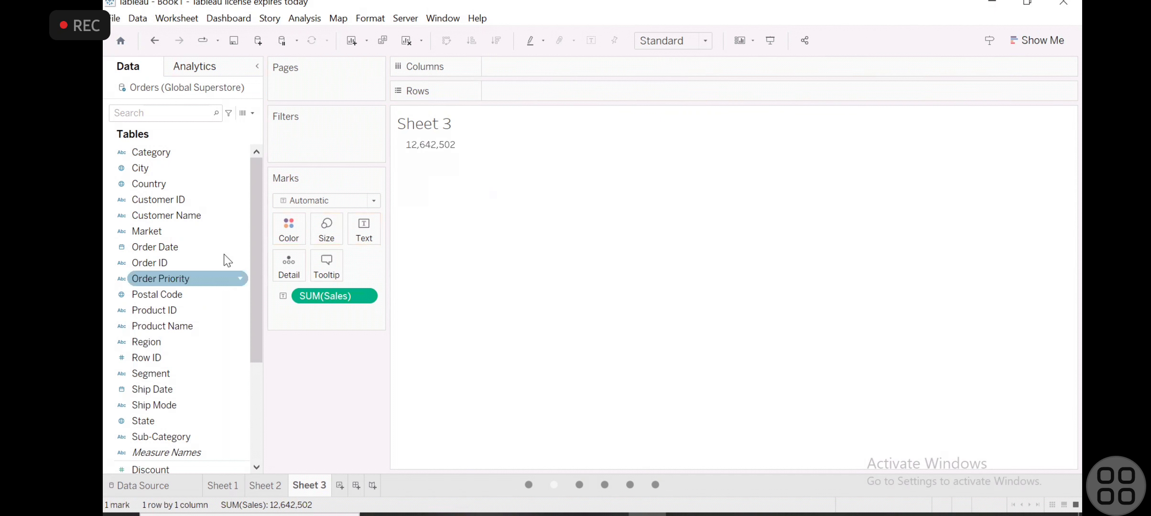
drag(347, 293, 197, 344)
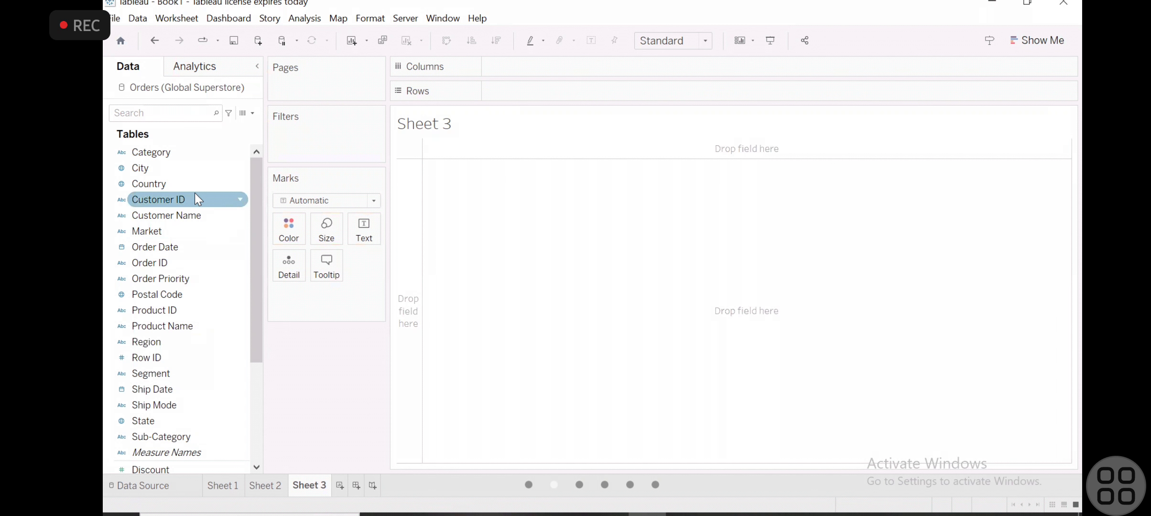
- Build a table with all members of Product Name as rows and the year of Order Date as columns
scroll(195, 194, down, 3)
scroll(196, 200, up, 3)
scroll(195, 194, down, 3)
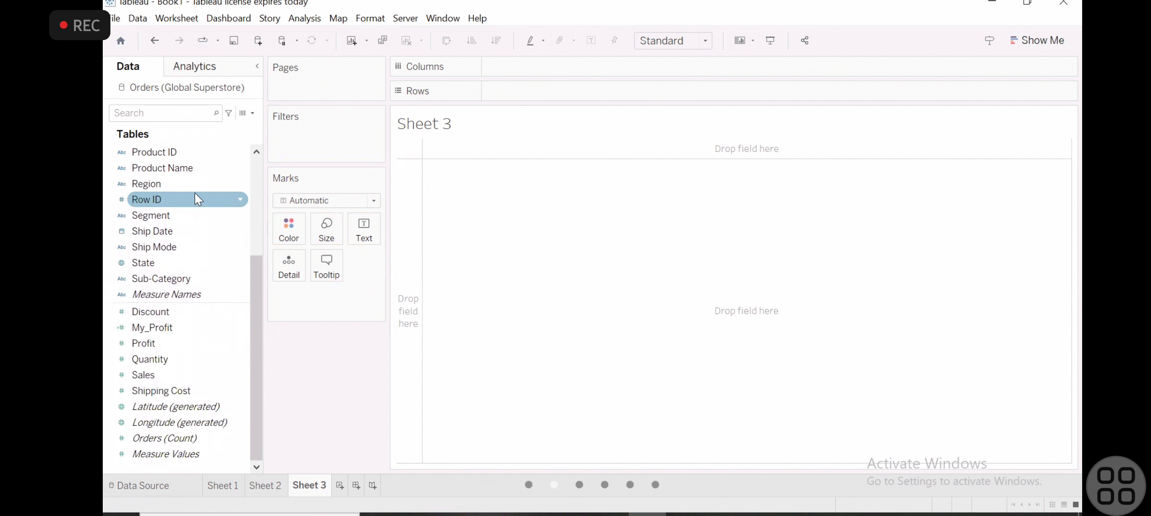
scroll(194, 193, up, 3)
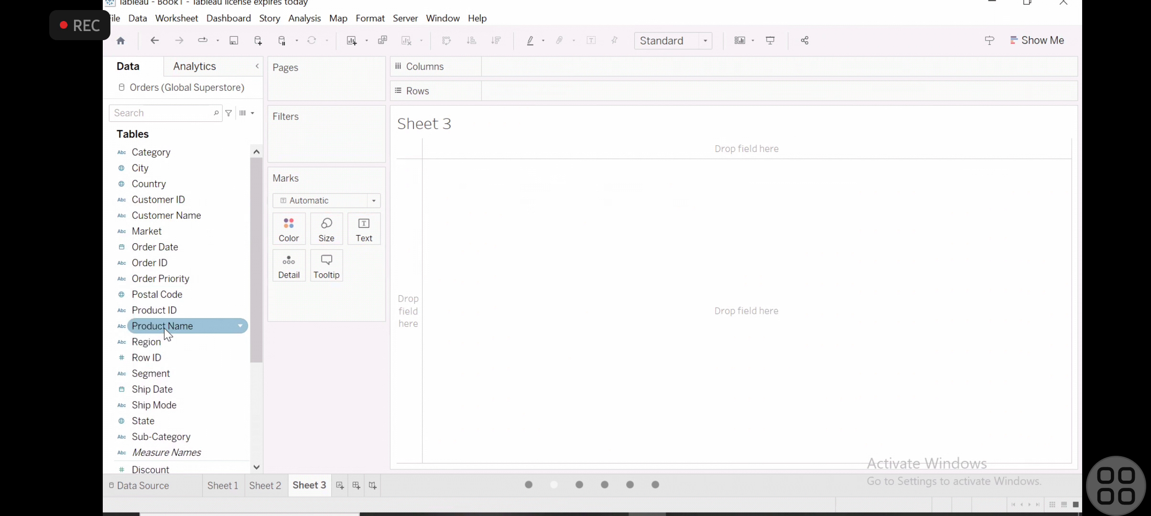
mouse_move(163, 327)
mouse_down()
mouse_move(480, 128)
mouse_move(516, 89)
mouse_move(525, 94)
mouse_up()
click(700, 172)
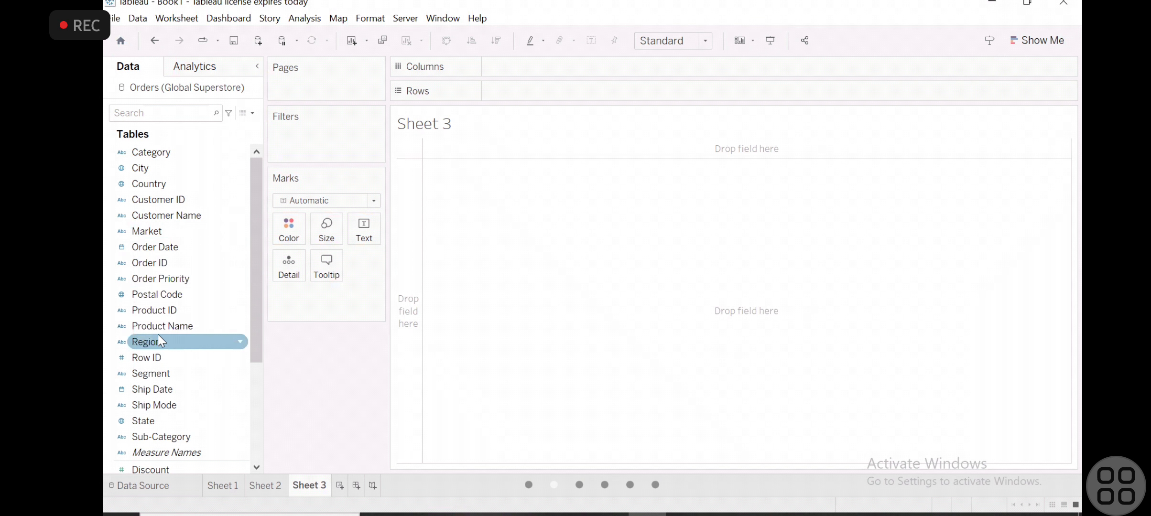
drag(157, 327, 586, 93)
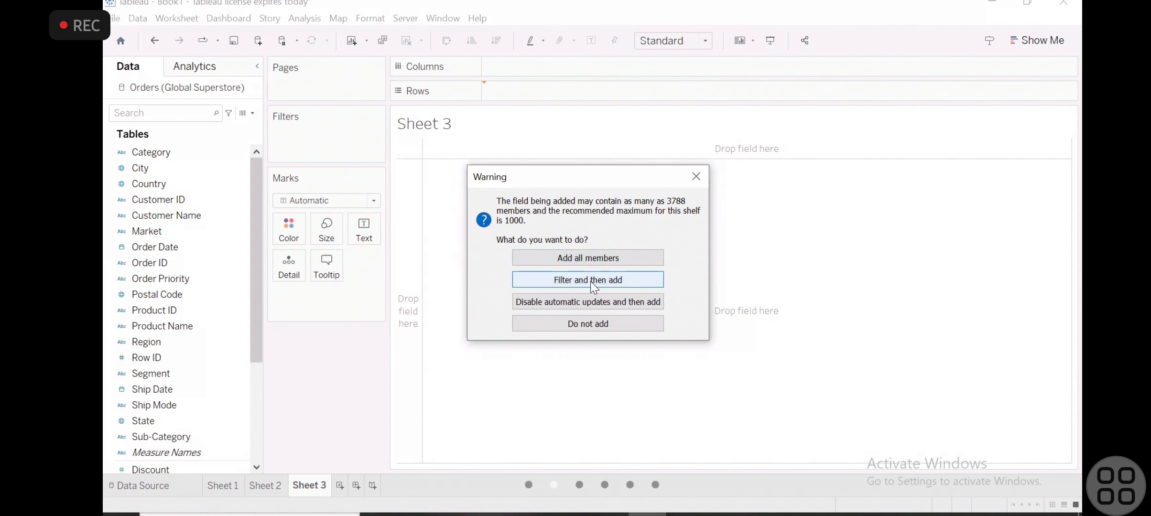
click(582, 259)
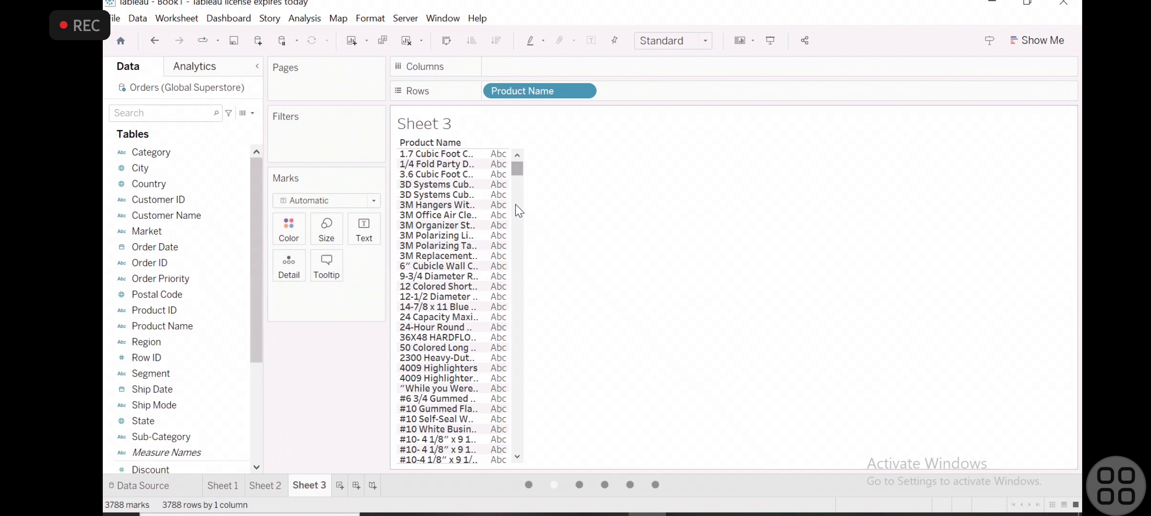
click(183, 280)
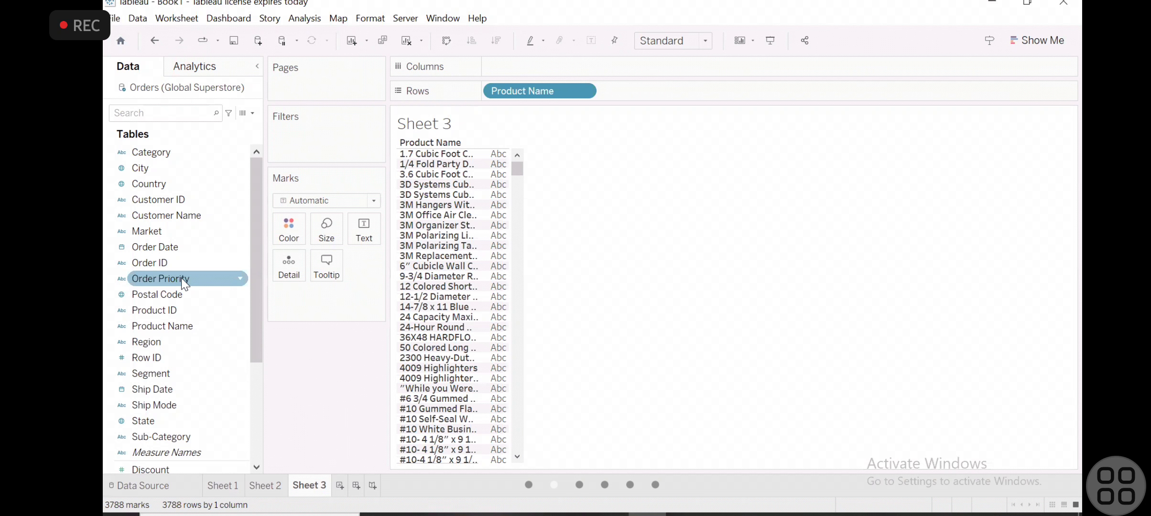
drag(165, 247, 505, 179)
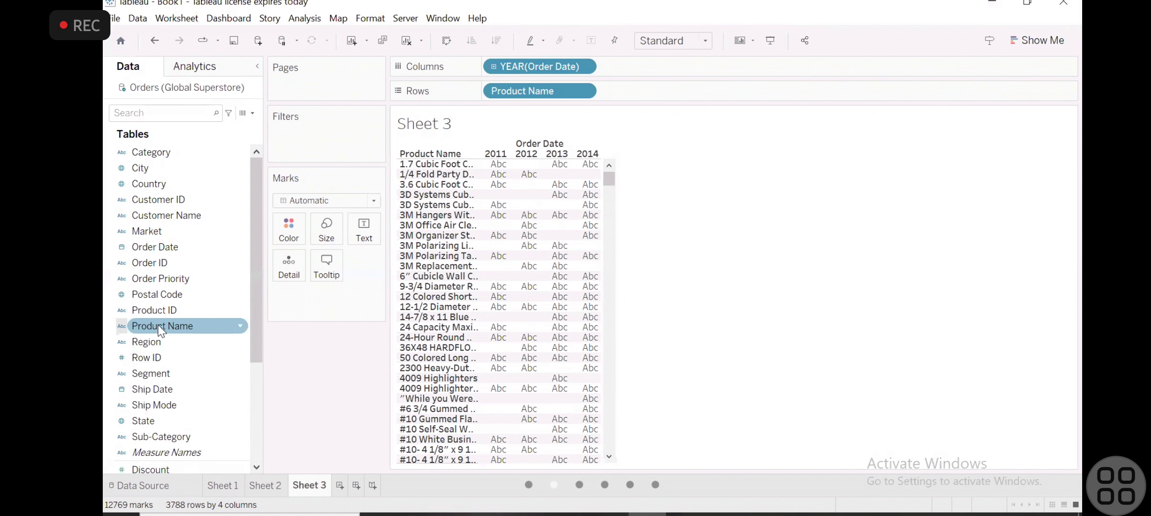
- Expand the year of Order Date in the columns to quarters, look over the table, and collapse it again
scroll(157, 325, down, 5)
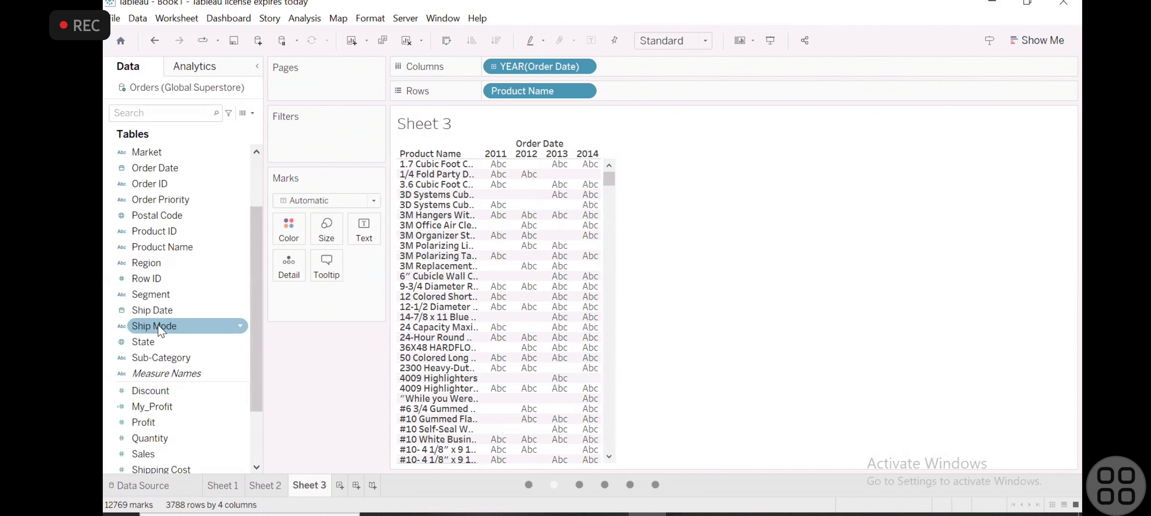
click(493, 66)
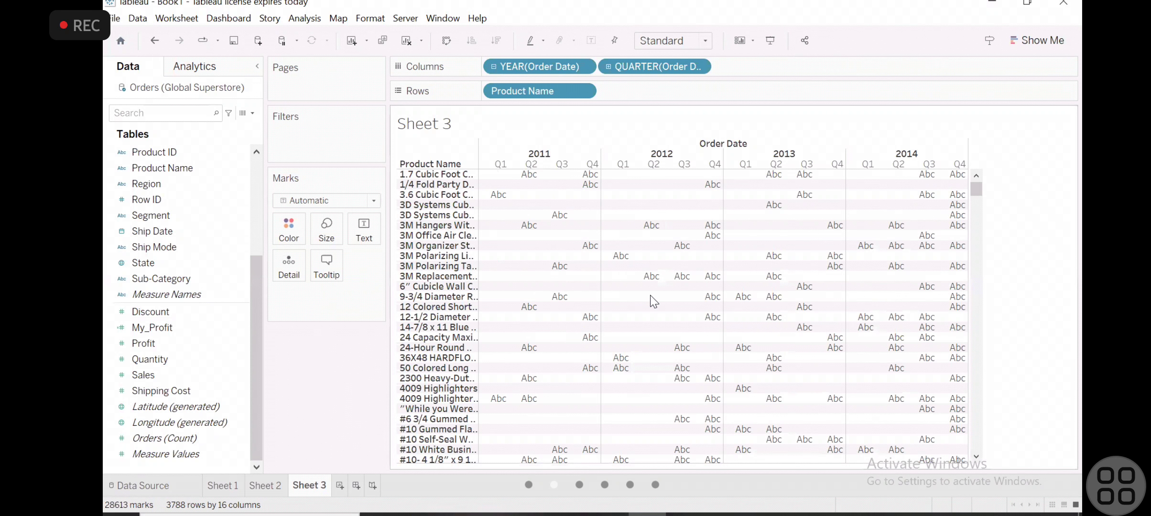
mouse_move(535, 185)
scroll(543, 238, down, 2)
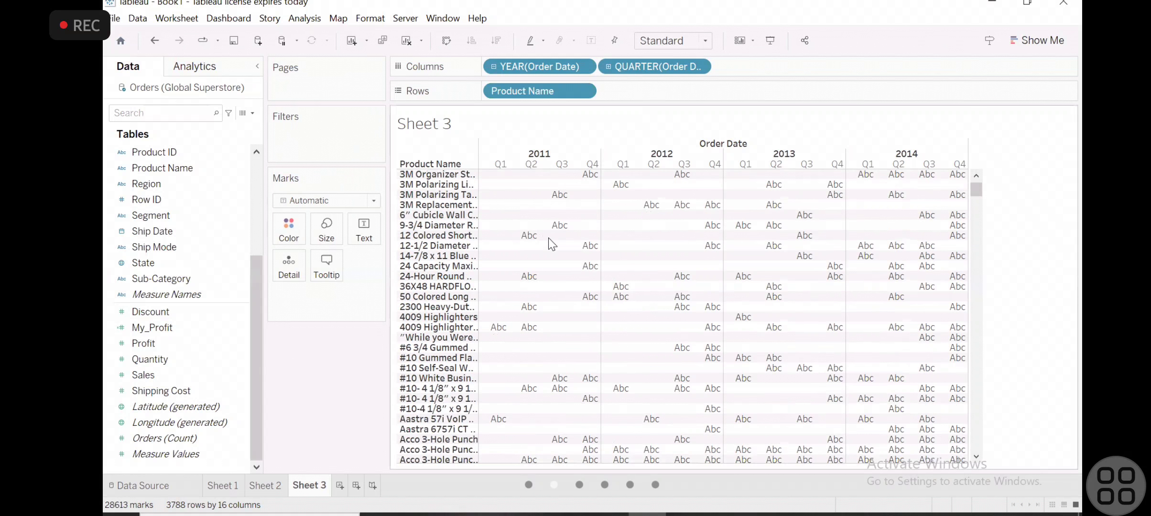
scroll(544, 238, up, 2)
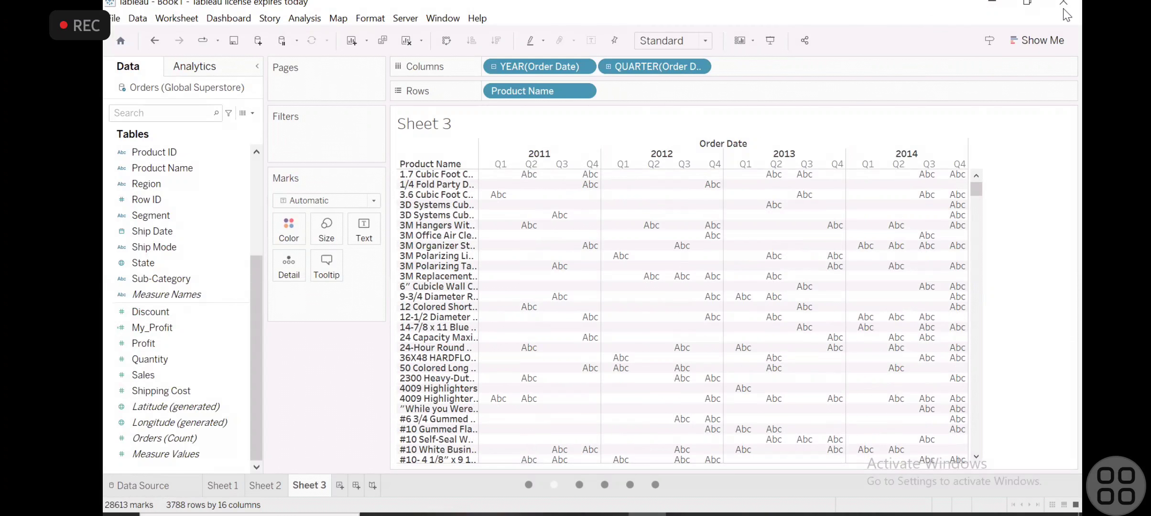
click(1037, 40)
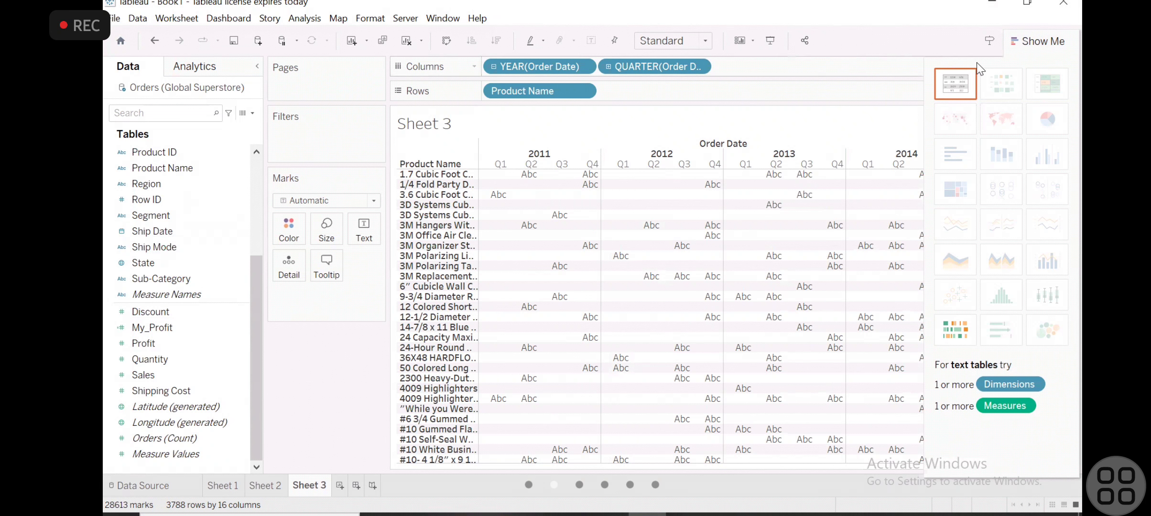
click(1020, 41)
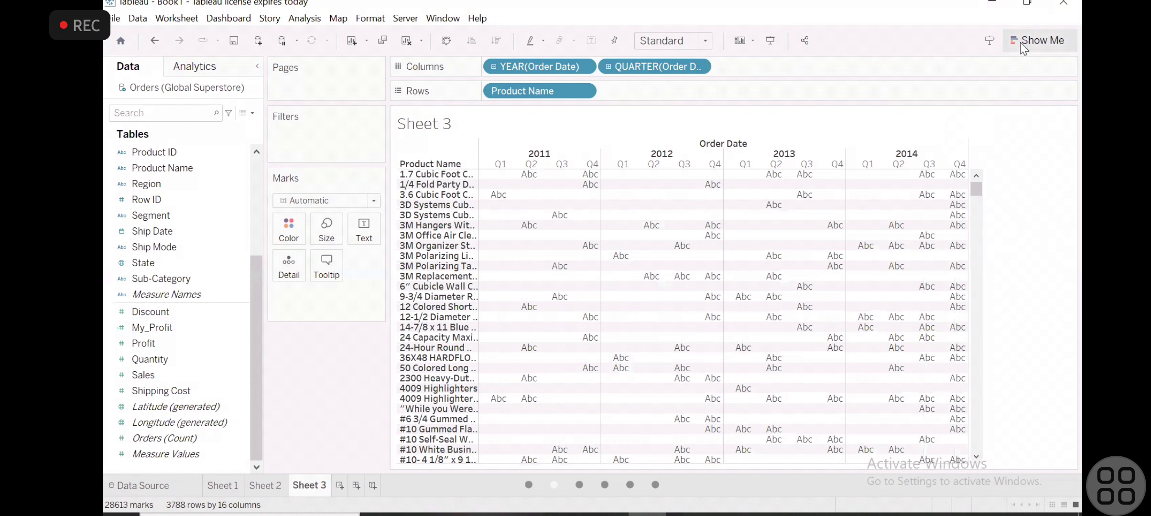
click(494, 67)
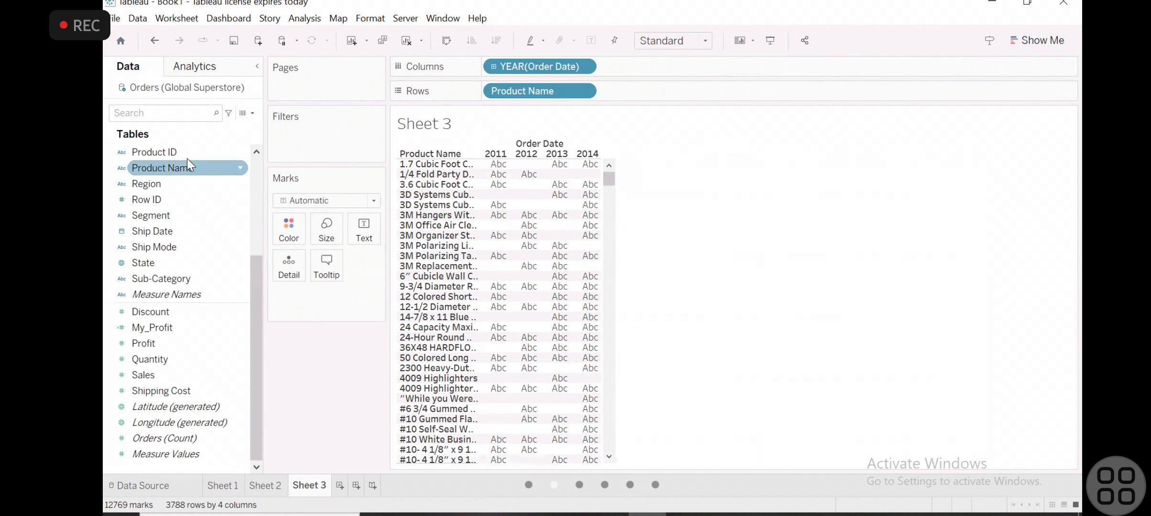
- Try the year of Ship Date in the columns, then clear the worksheet of Ship Date, Product Name and Order Date
drag(153, 232, 537, 162)
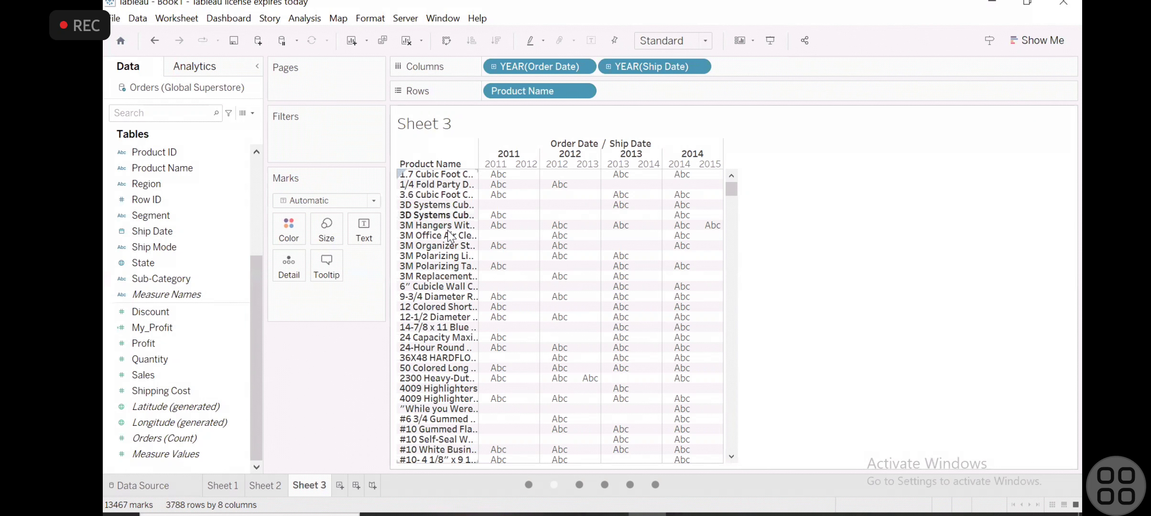
drag(654, 66, 309, 395)
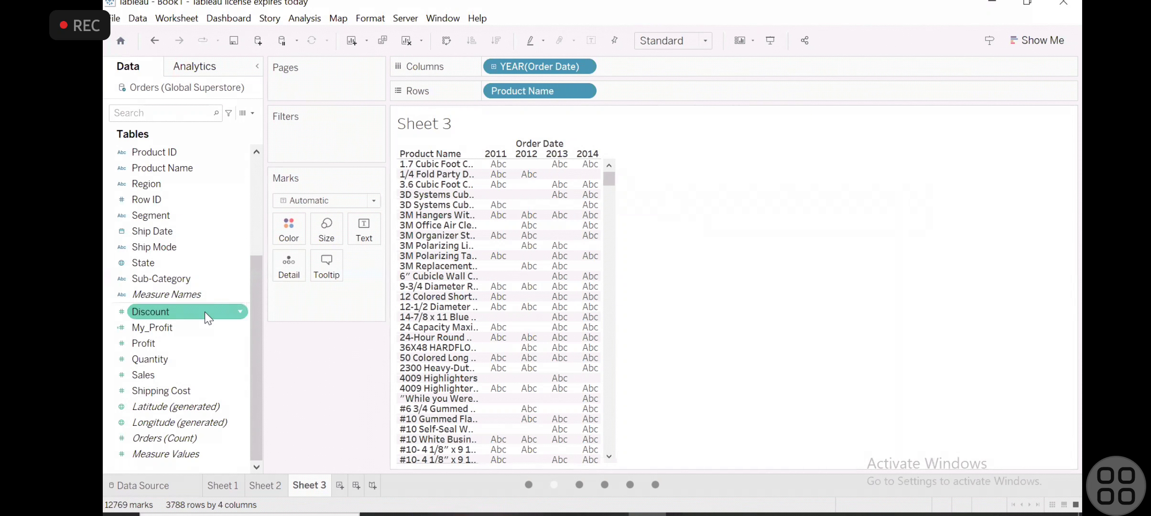
scroll(191, 250, up, 3)
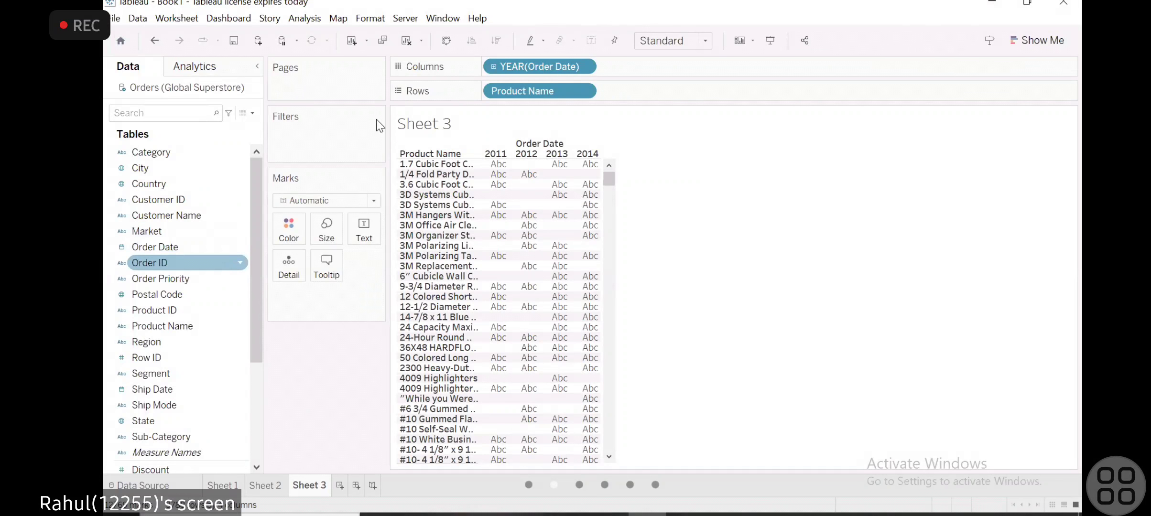
drag(541, 88, 256, 321)
drag(559, 67, 257, 361)
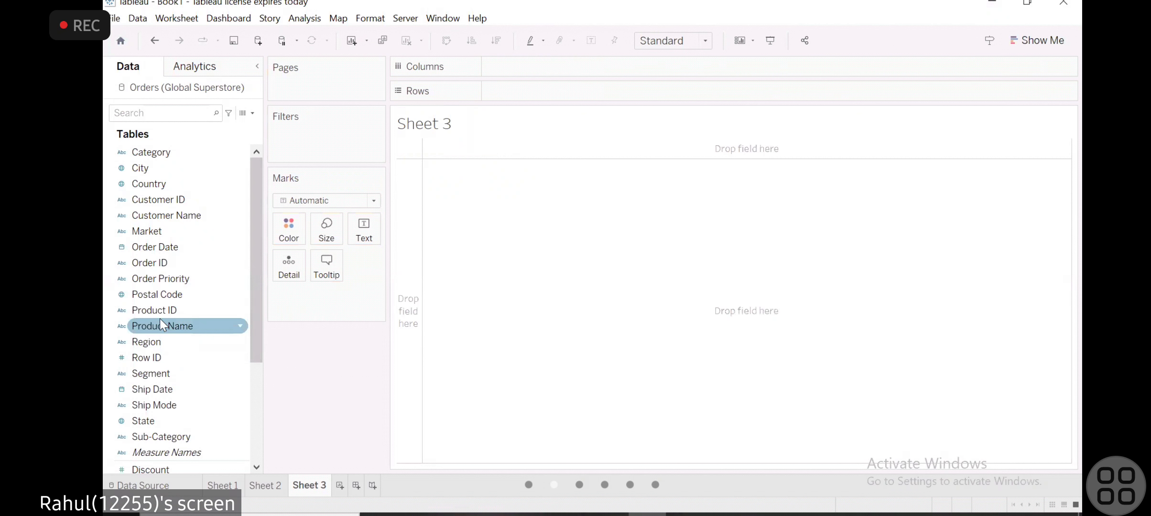
- Build a table with Order ID and the year of Order Date as rows
scroll(171, 279, down, 3)
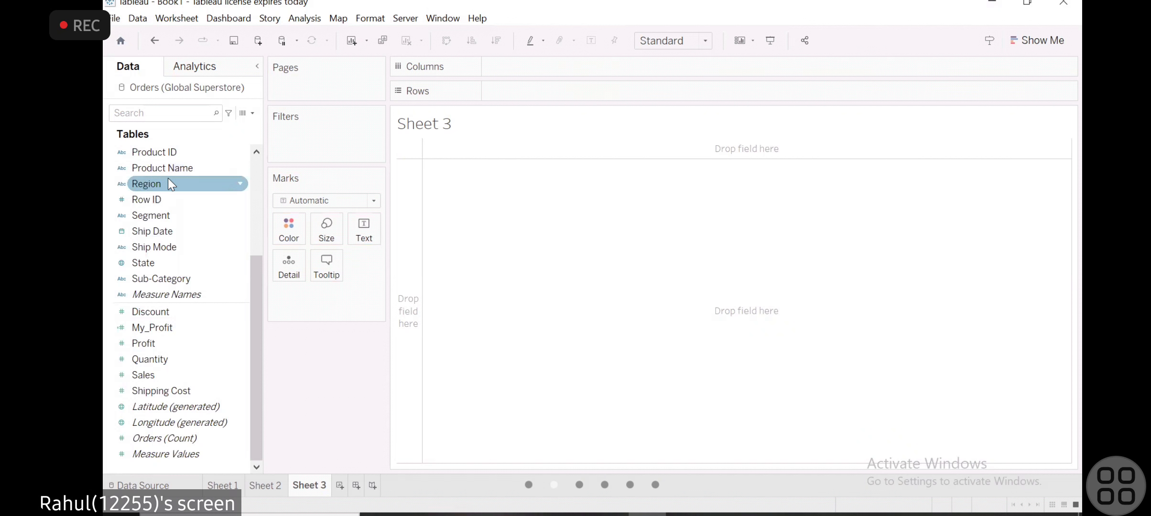
scroll(168, 181, up, 2)
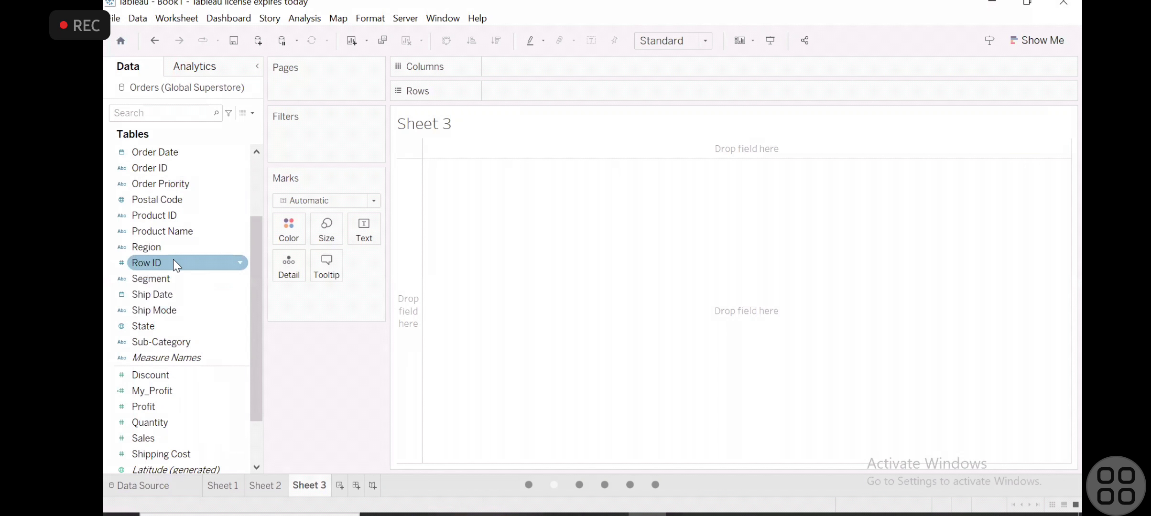
scroll(173, 259, up, 3)
mouse_move(159, 262)
mouse_down()
mouse_move(501, 97)
mouse_move(532, 94)
mouse_up()
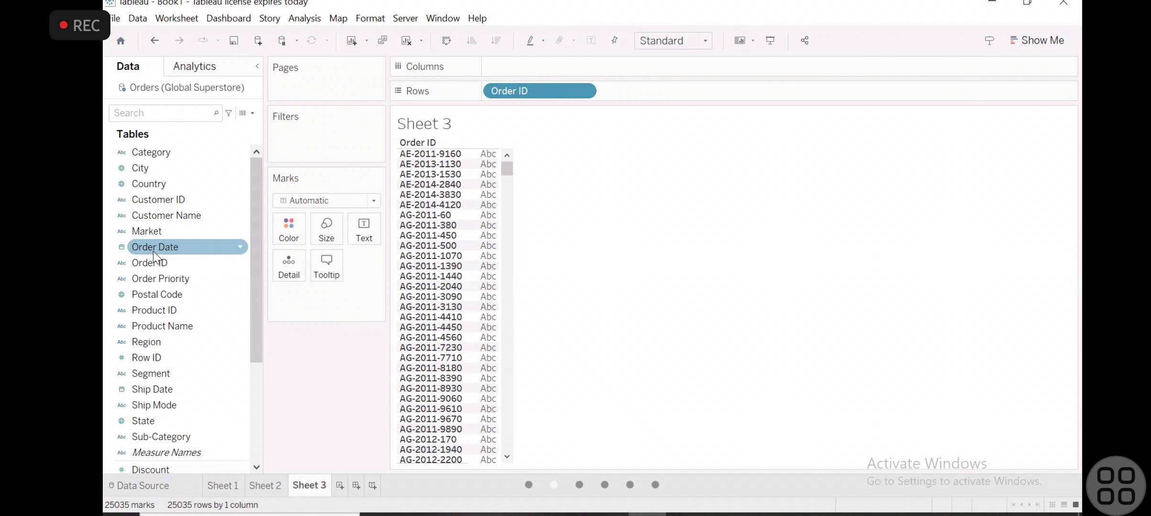
drag(154, 252, 634, 120)
drag(526, 169, 493, 162)
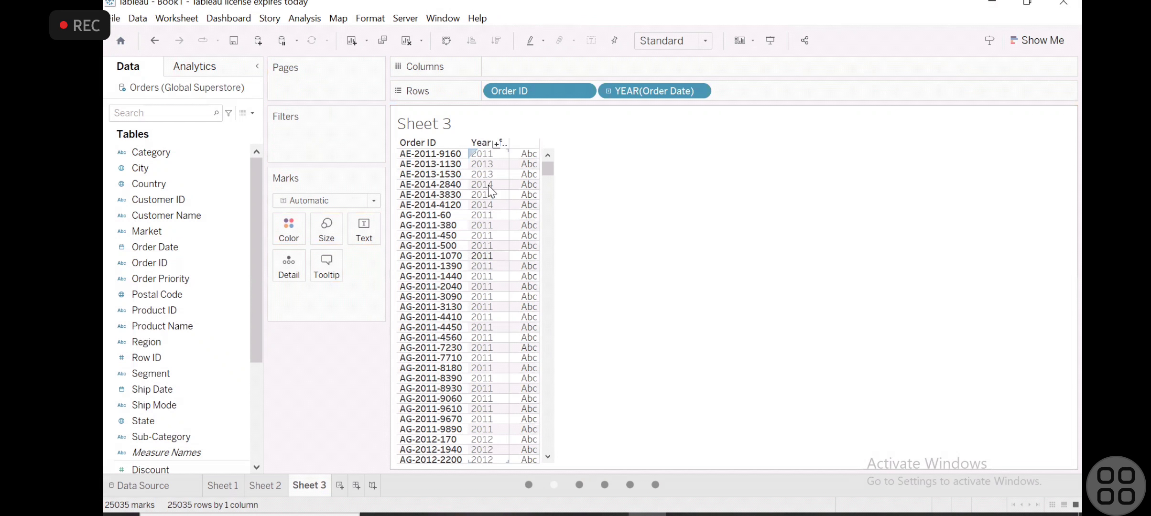
- Expand Order Date in the rows from year down to quarter, month and day
click(497, 143)
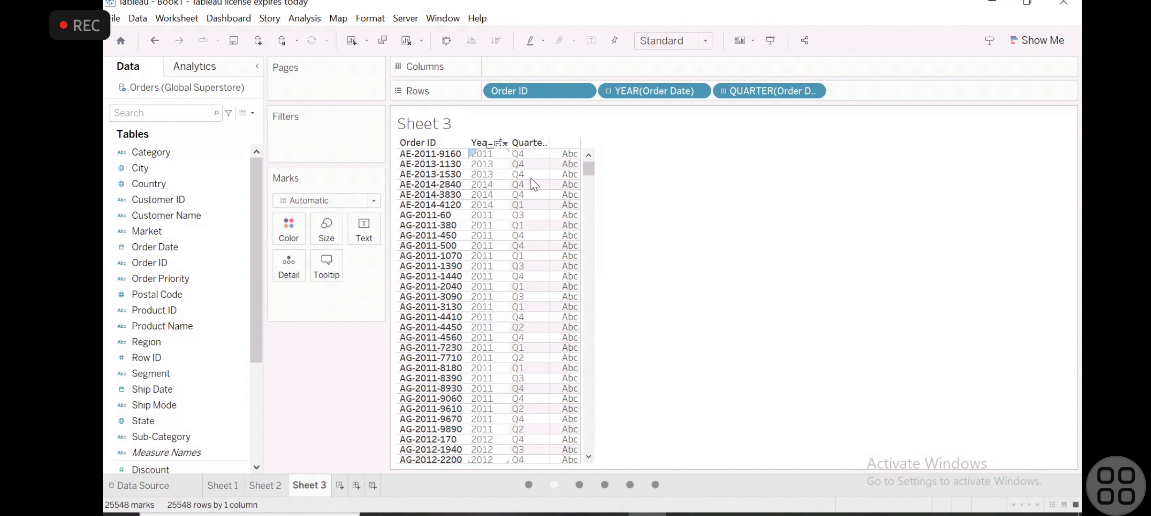
click(532, 143)
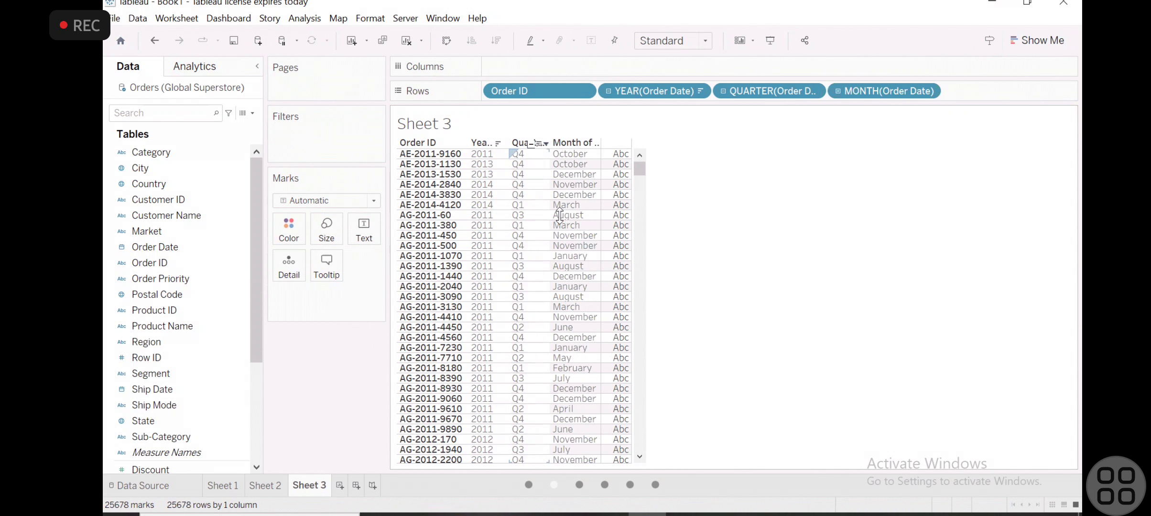
key(ctrl+z)
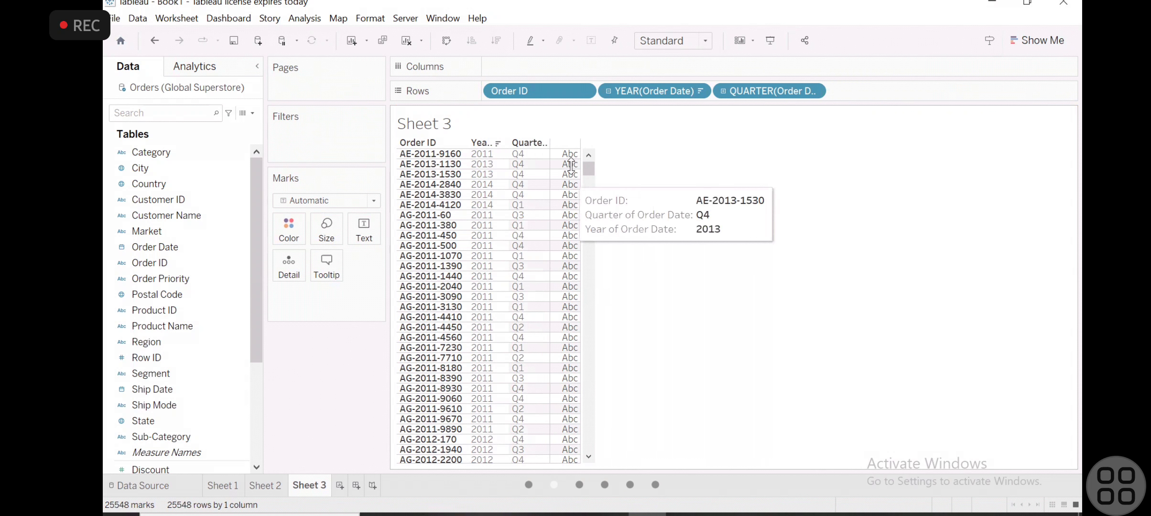
click(531, 145)
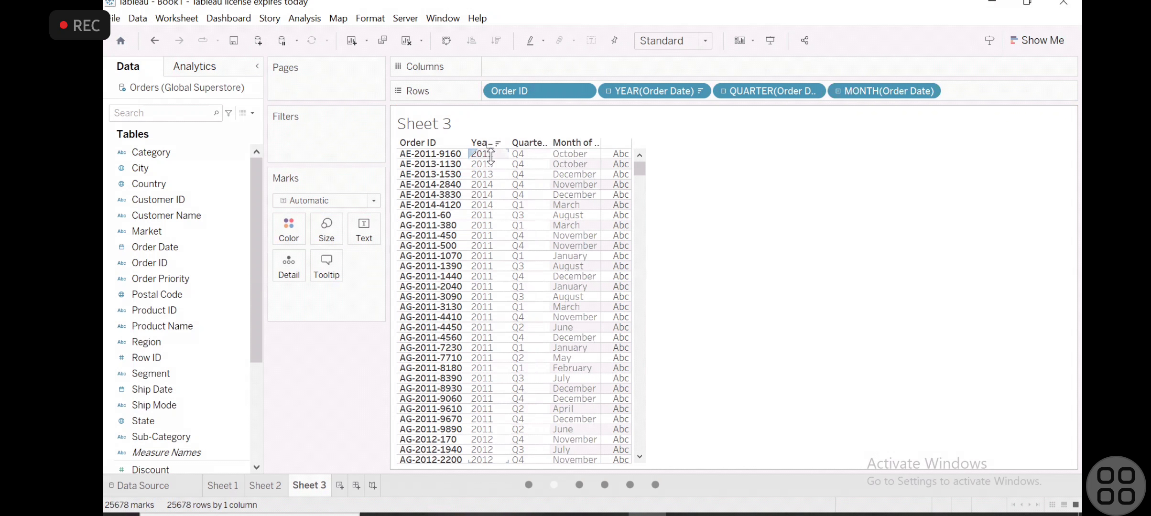
click(582, 144)
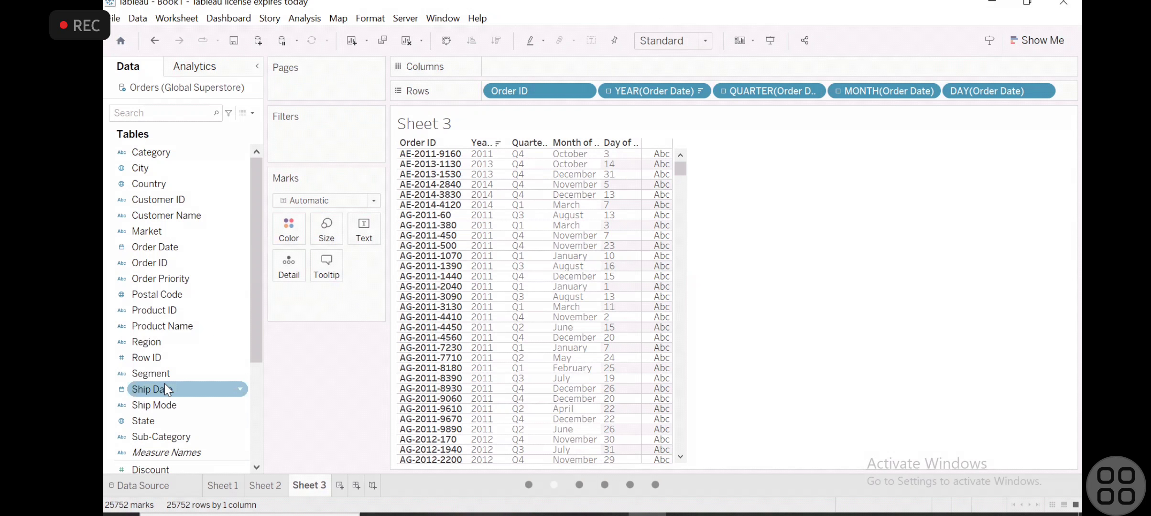
- Start a new calculated field and name it Ship_day
scroll(165, 383, down, 3)
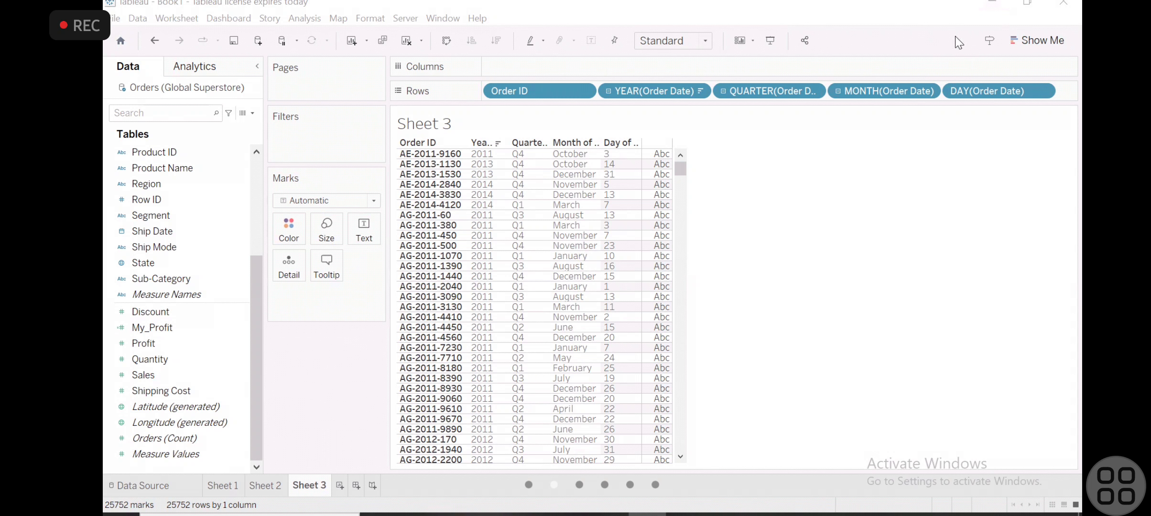
scroll(196, 250, up, 3)
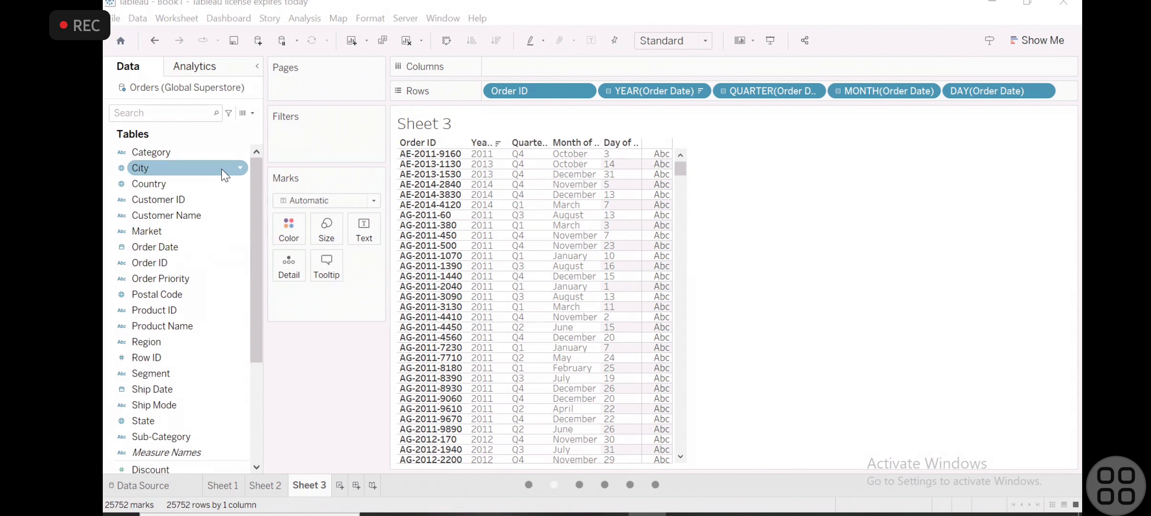
click(224, 152)
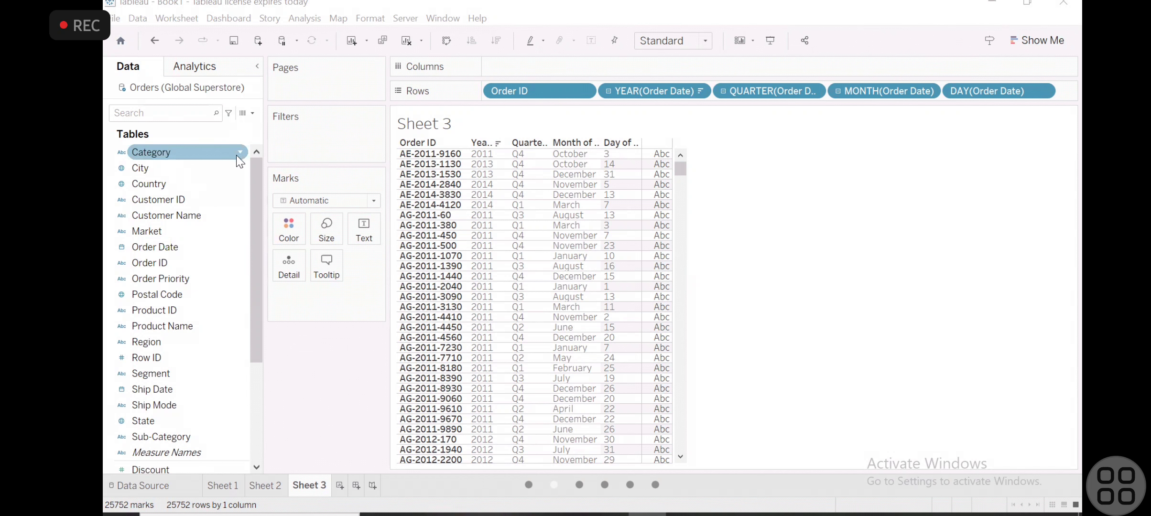
click(252, 113)
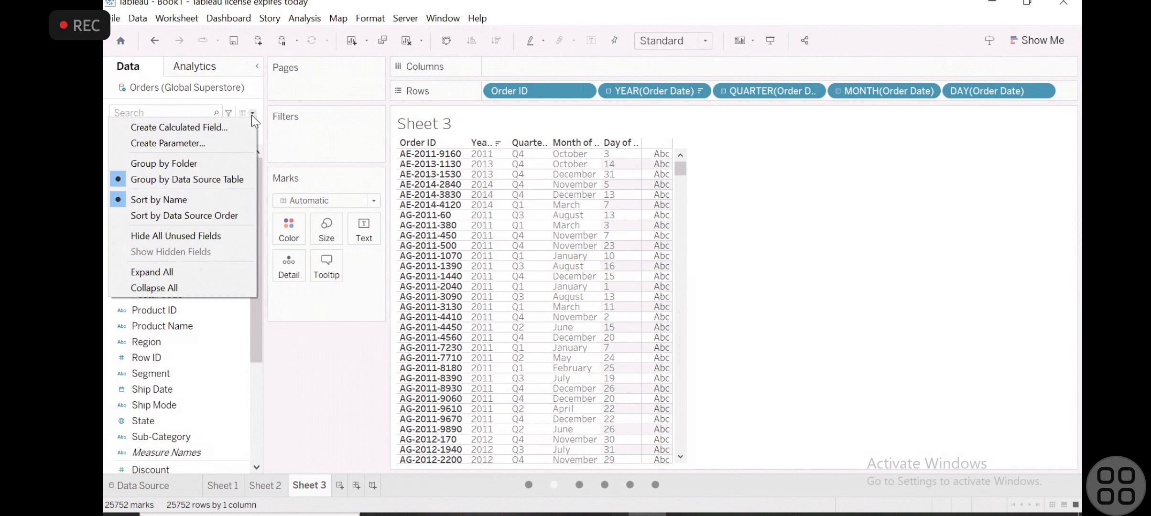
click(209, 129)
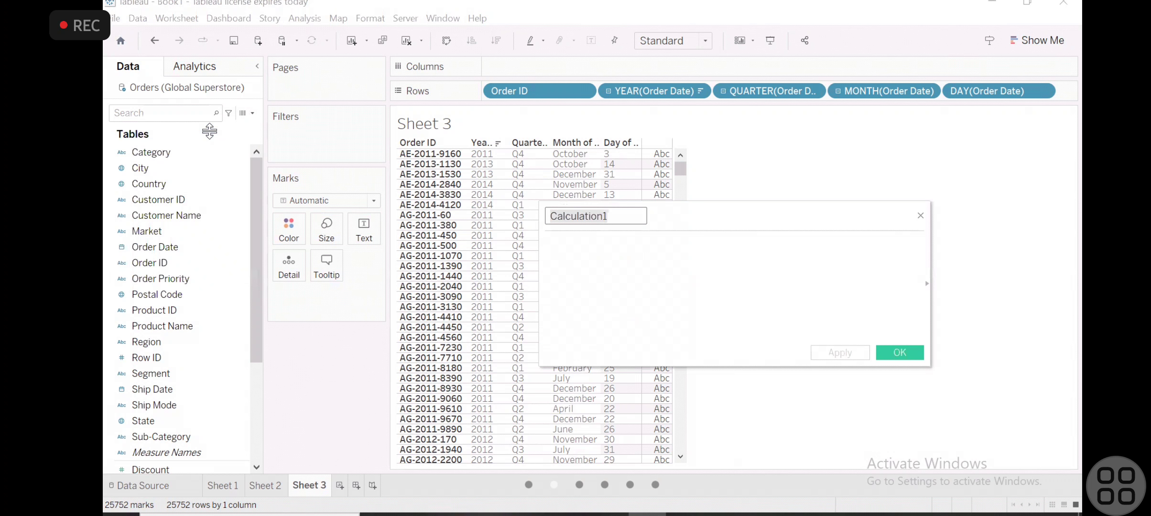
key(BackSpace)
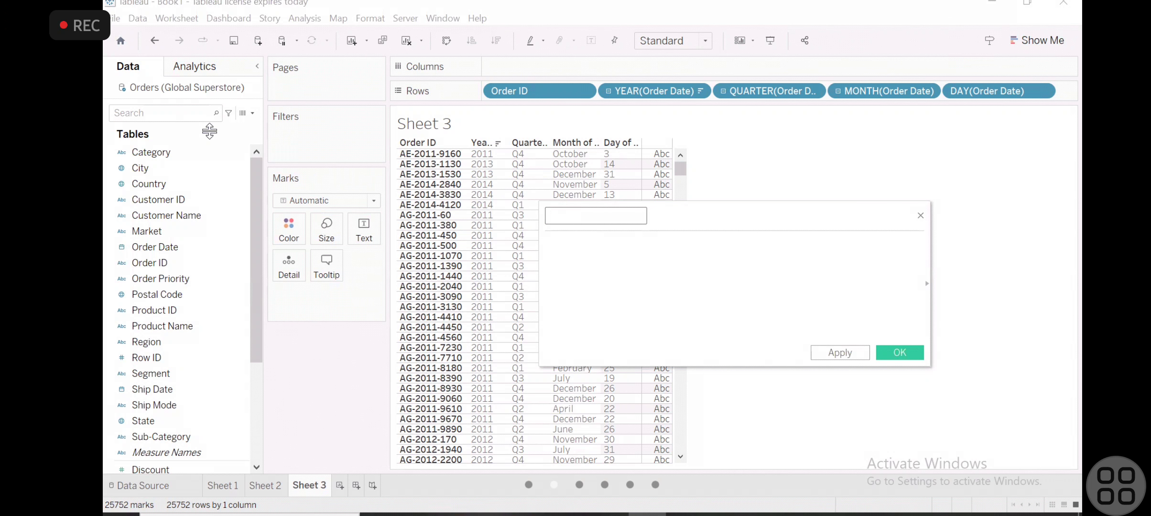
text(Ship_day)
- List only the date functions for the Ship_day calculation and insert DATEDIFF into its formula
click(657, 284)
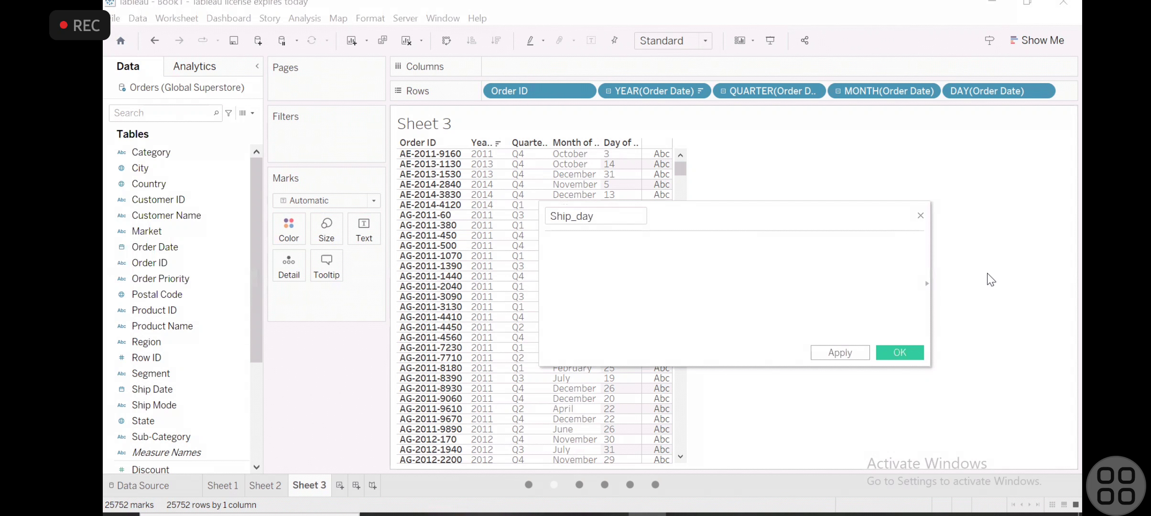
click(926, 287)
click(969, 221)
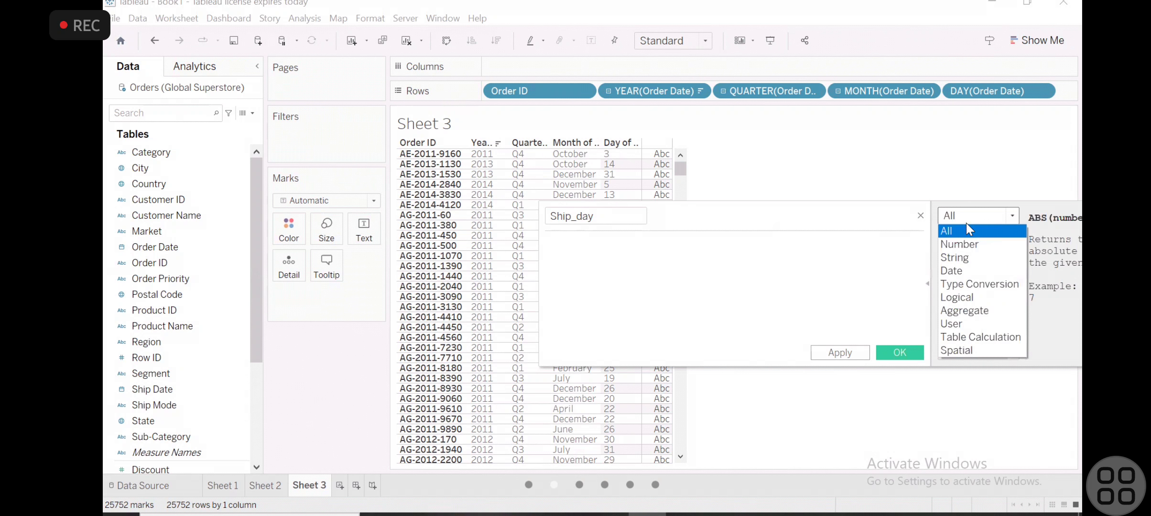
click(957, 272)
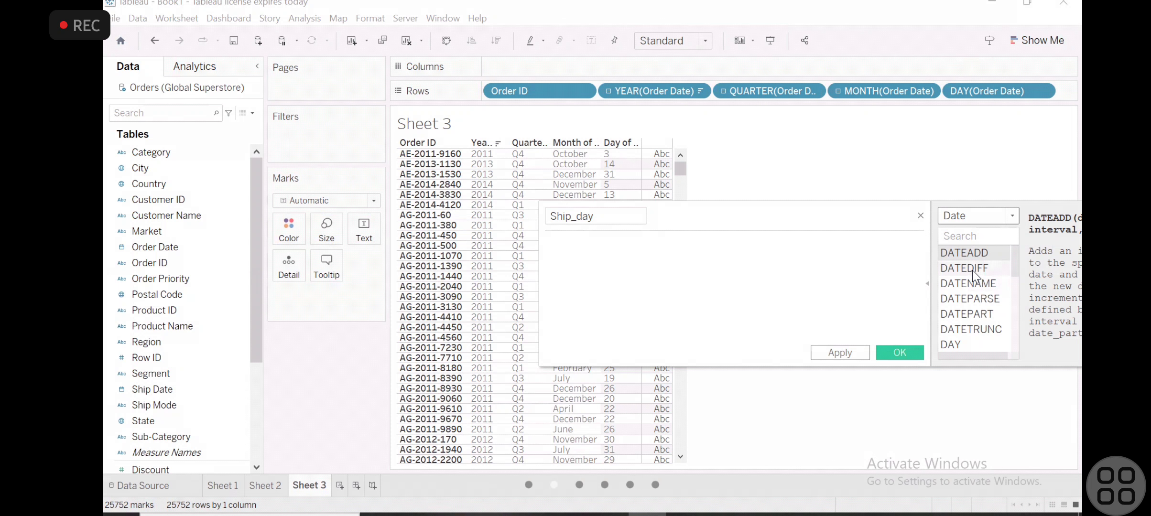
click(970, 268)
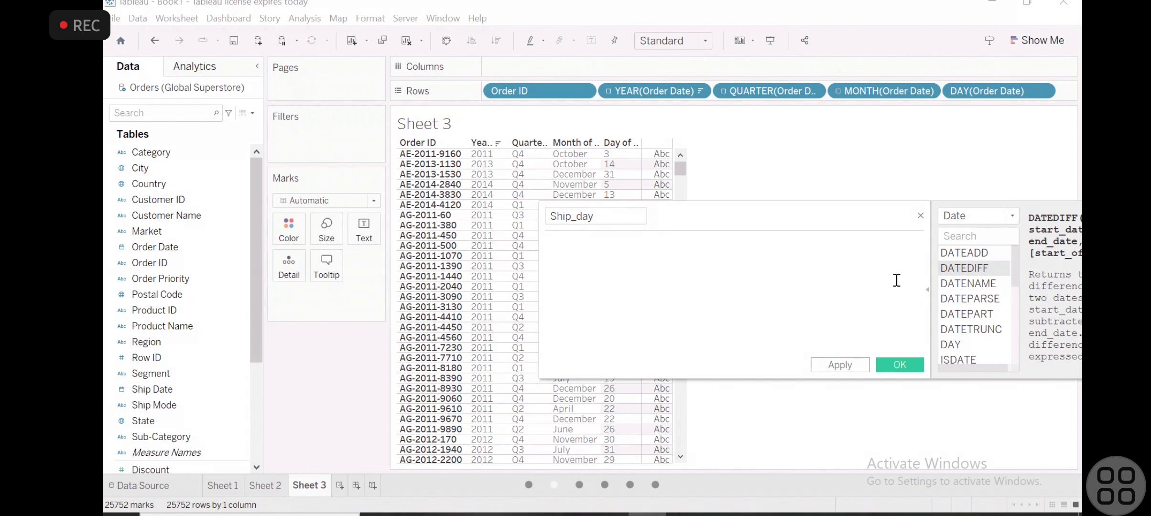
double_click(950, 268)
click(607, 243)
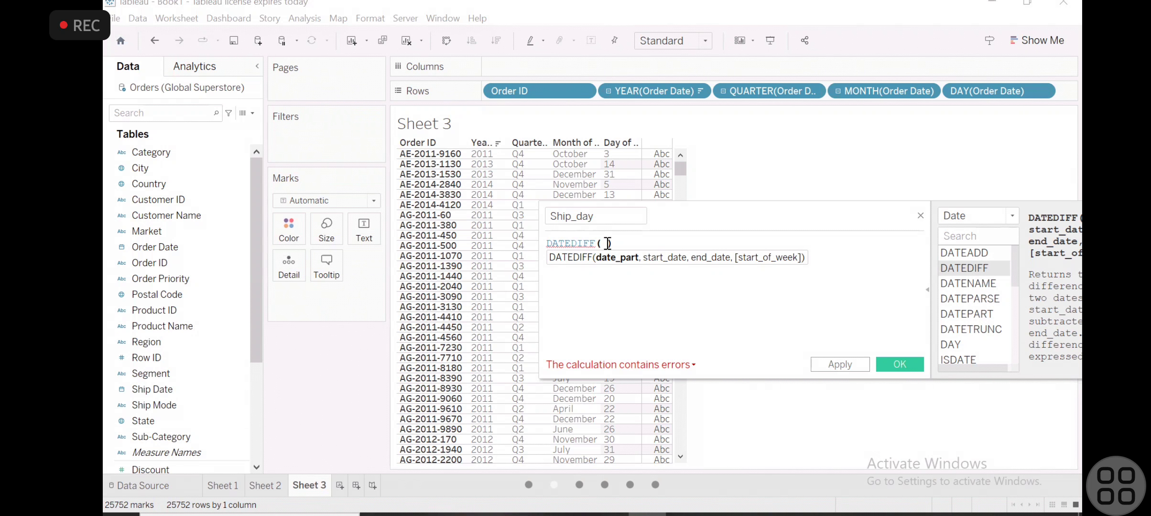
- Enter 'day' as the date part of the DATEDIFF function, followed by a comma
text(')
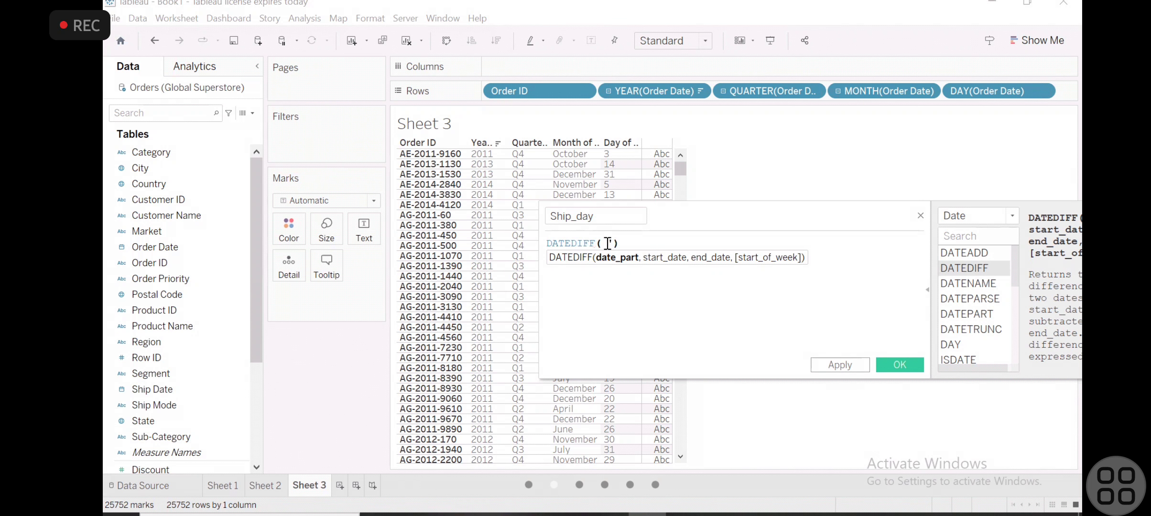
key(BackSpace)
text('')
key(Left)
text(day)
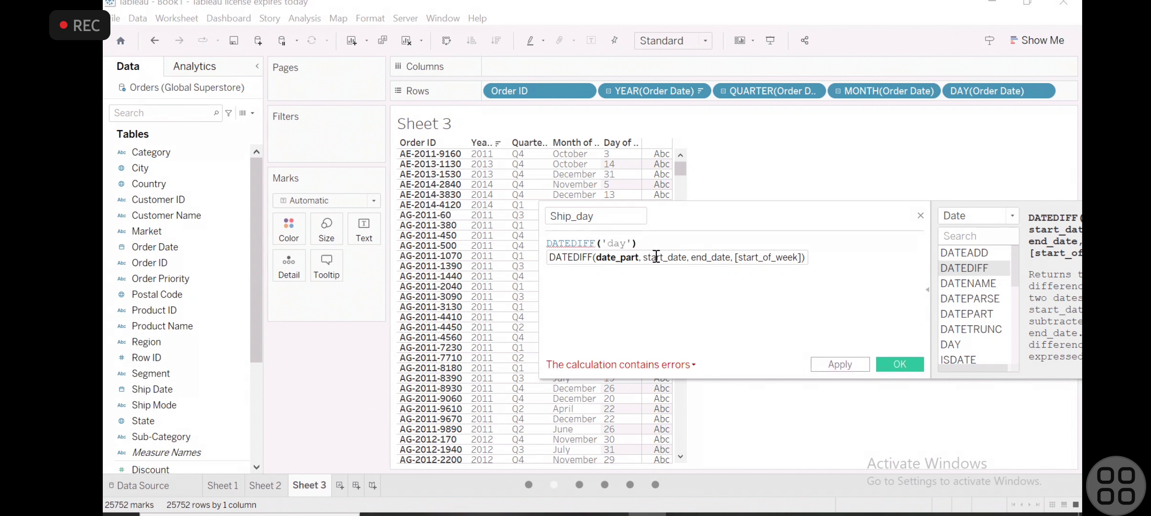
key(Right)
text(,)
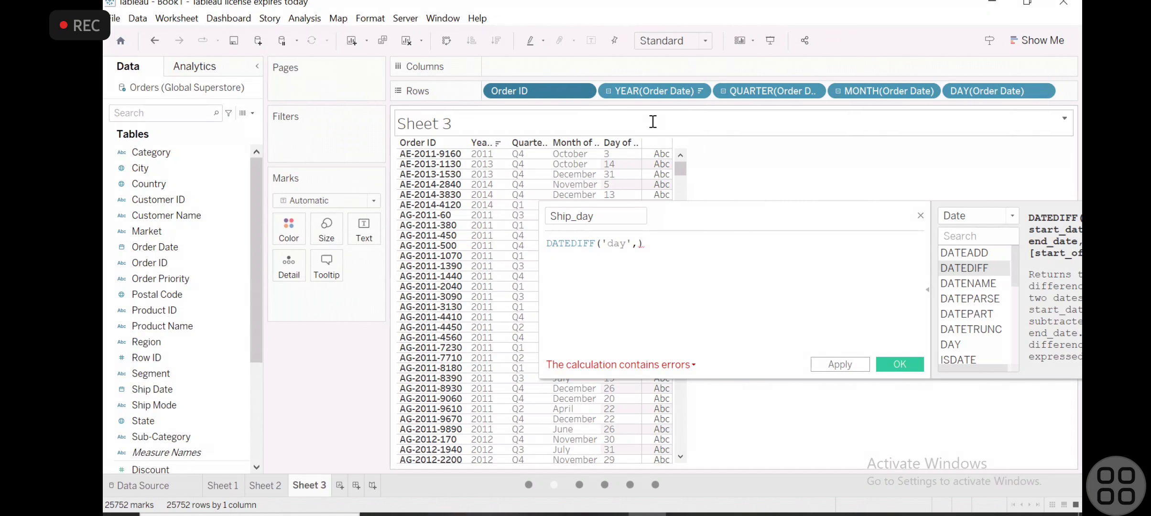
- Add 'order_date' as the start date argument of DATEDIFF, followed by a comma
mouse_move(638, 243)
text(')
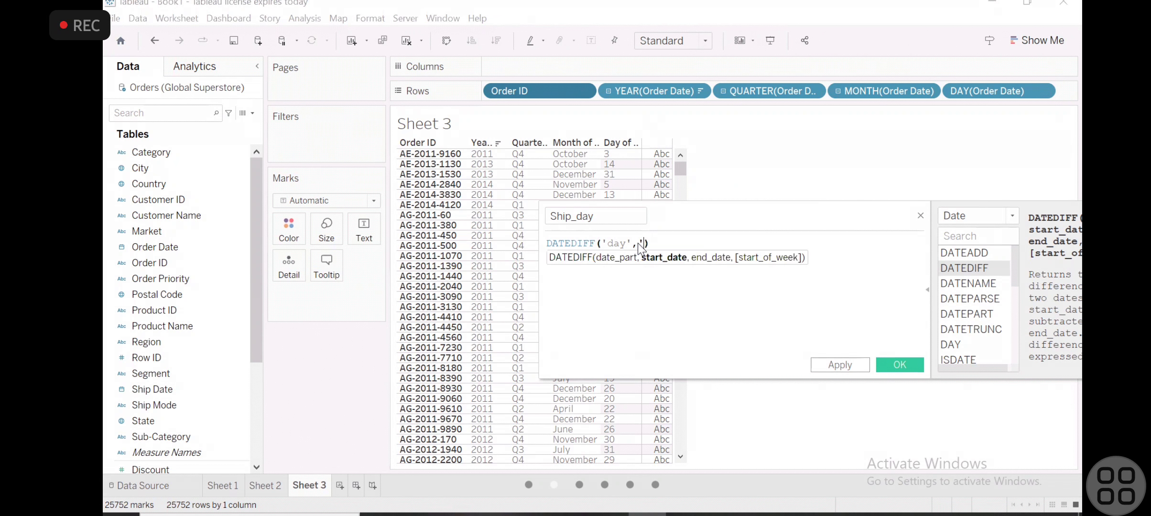
text(or)
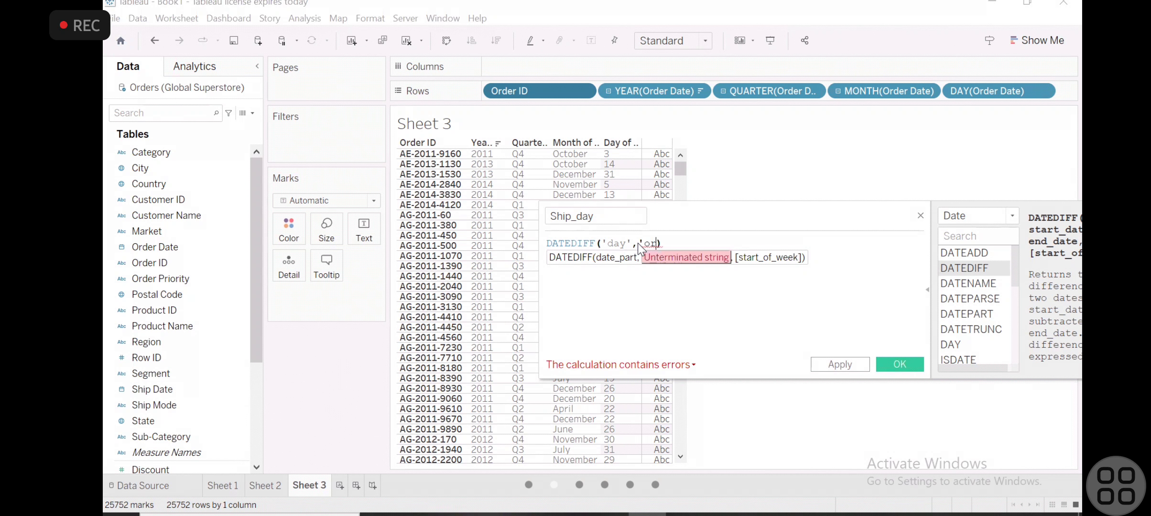
text(der_dat)
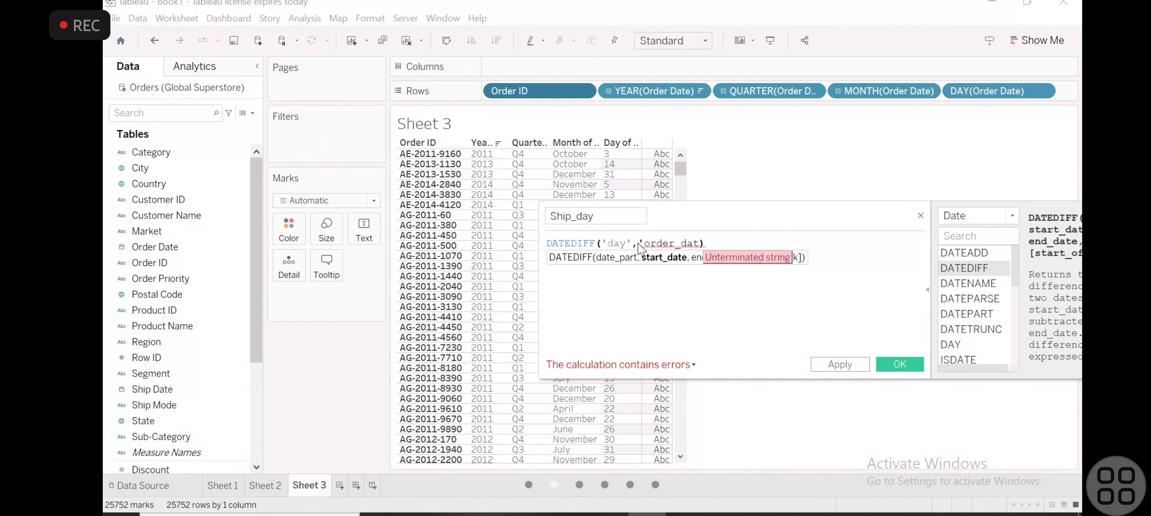
text(e')
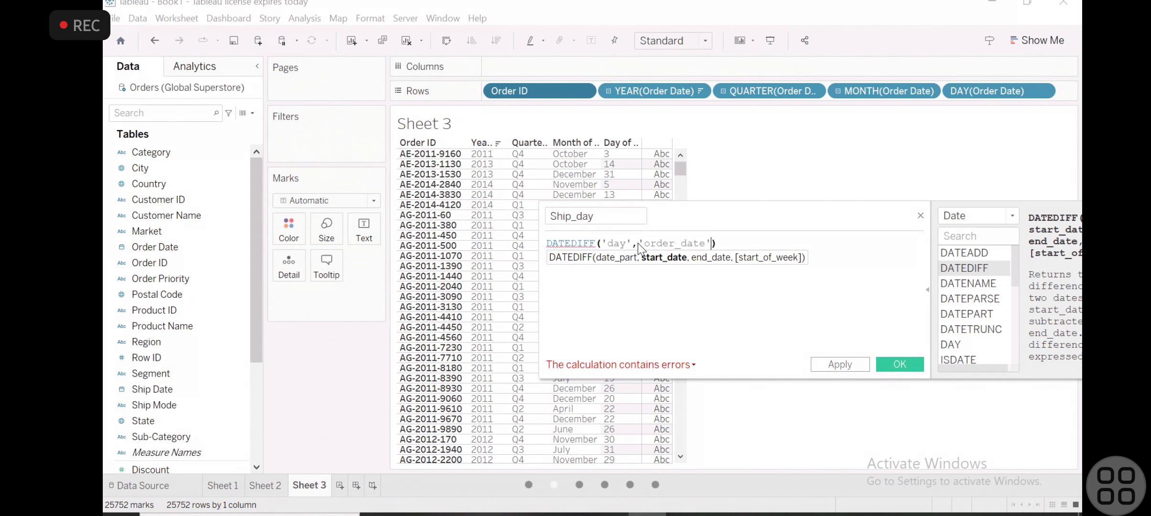
text(,)
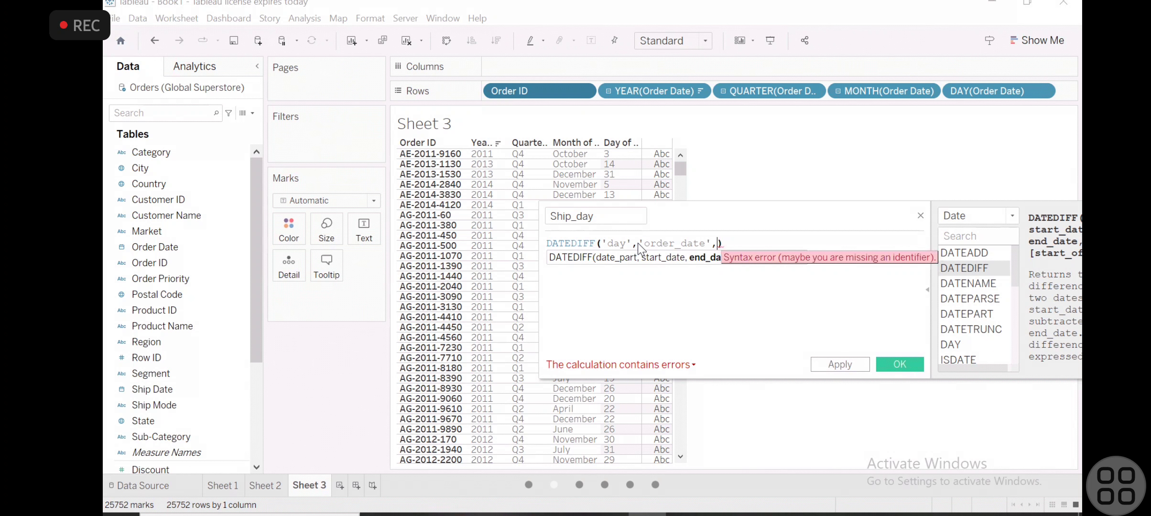
text(')
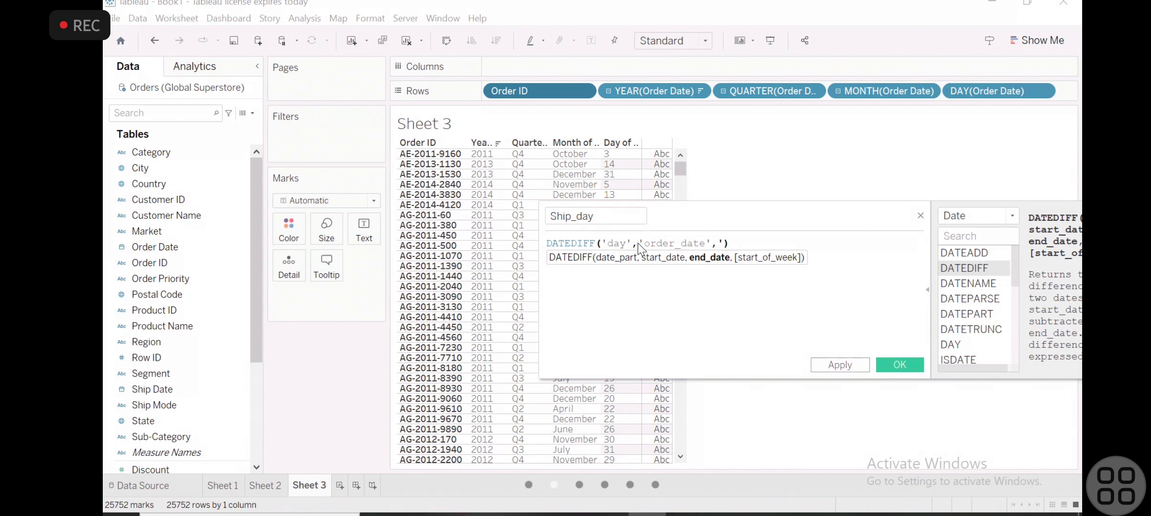
text(')
- Add 'ship_date' as the end date argument of DATEDIFF
key(Left)
text(ship_date)
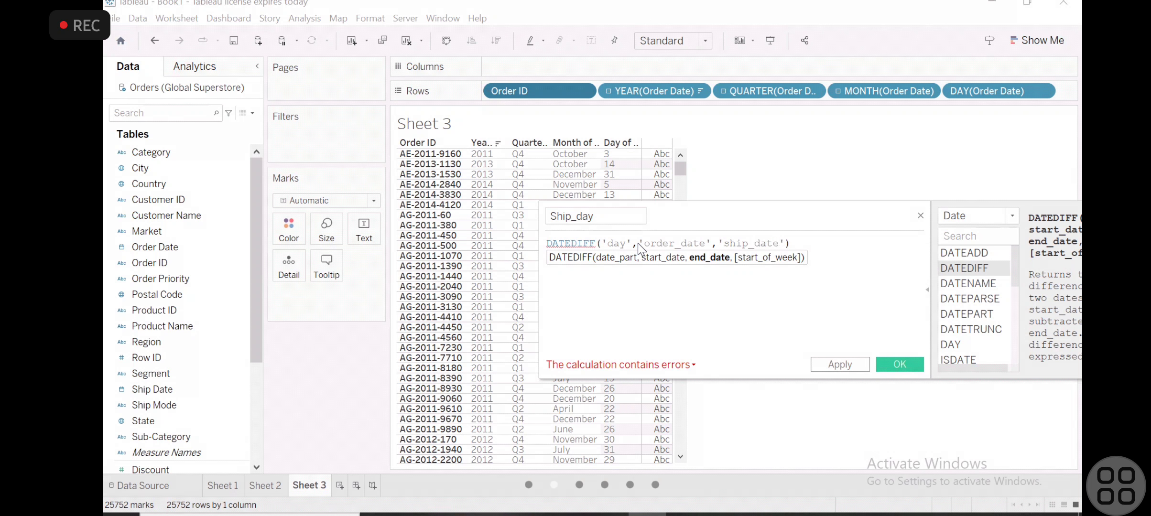
key(Right)
drag(575, 3, 576, 287)
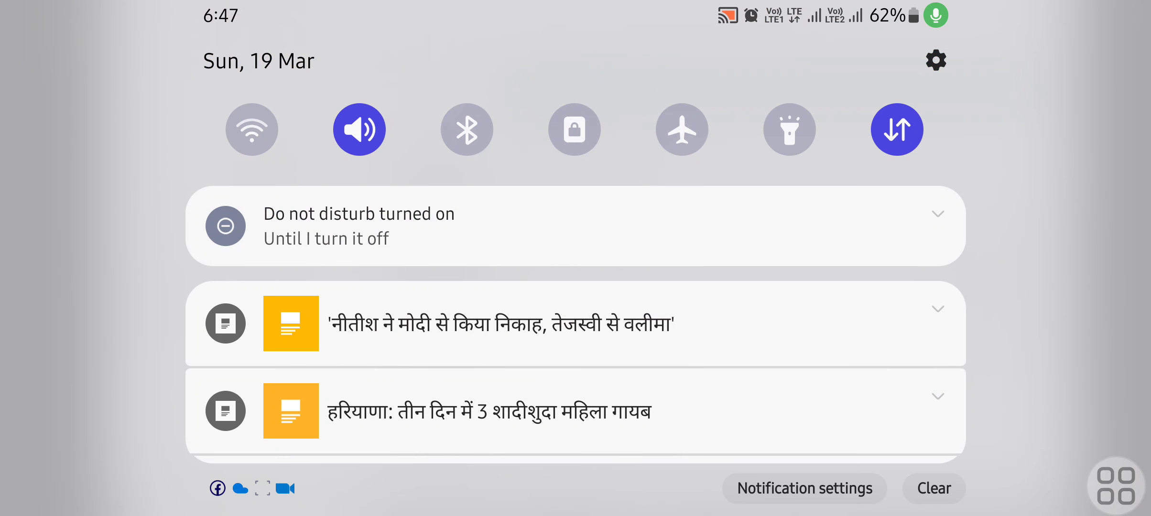
scroll(575, 287, down, 6)
click(575, 314)
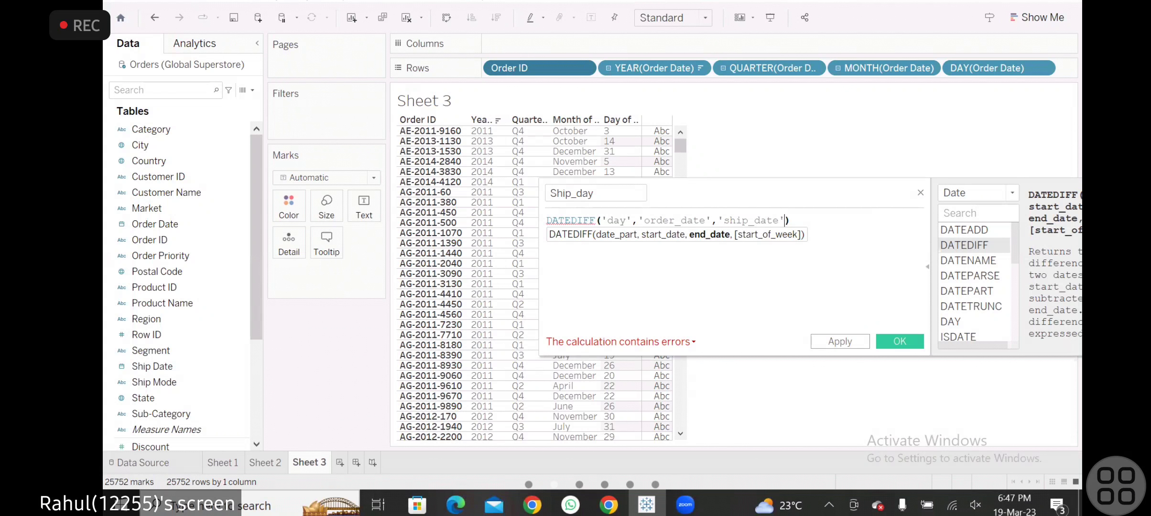
drag(897, 204, 898, 226)
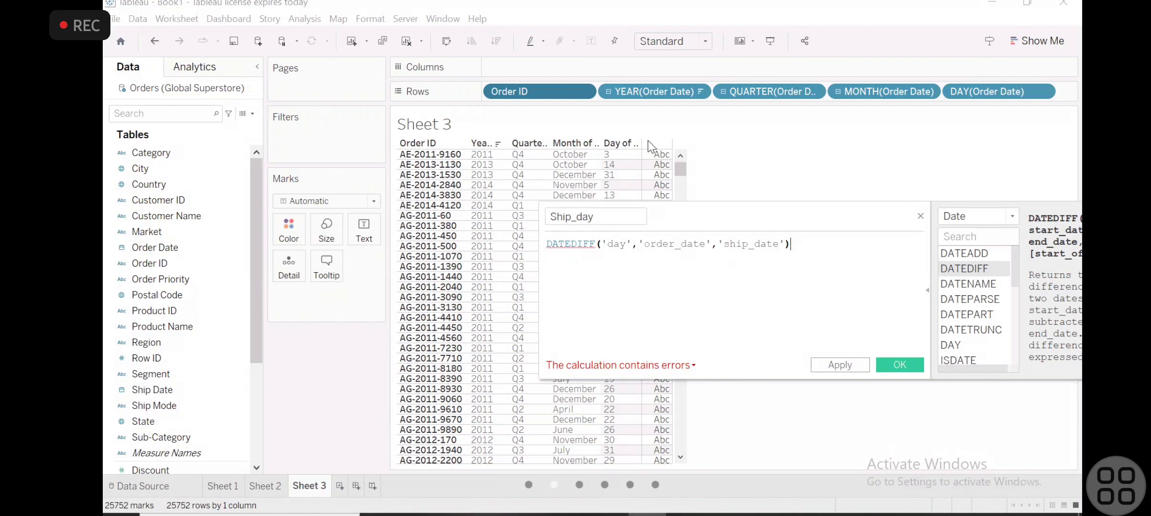
- Rewrite the start date argument as 'Order Date' to match the field name in the data
click(165, 245)
click(681, 244)
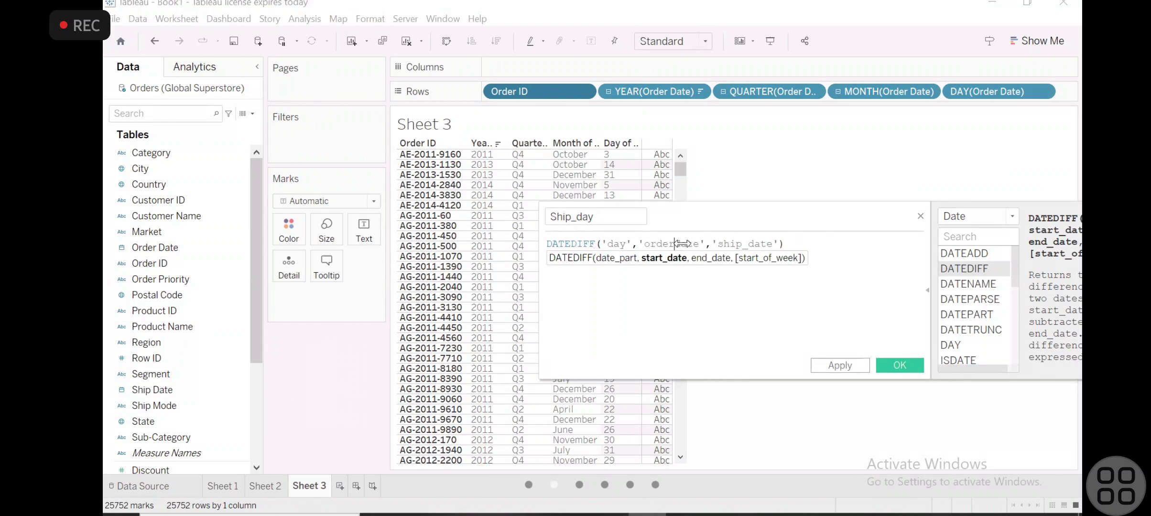
text(_)
key(BackSpace)
text(D)
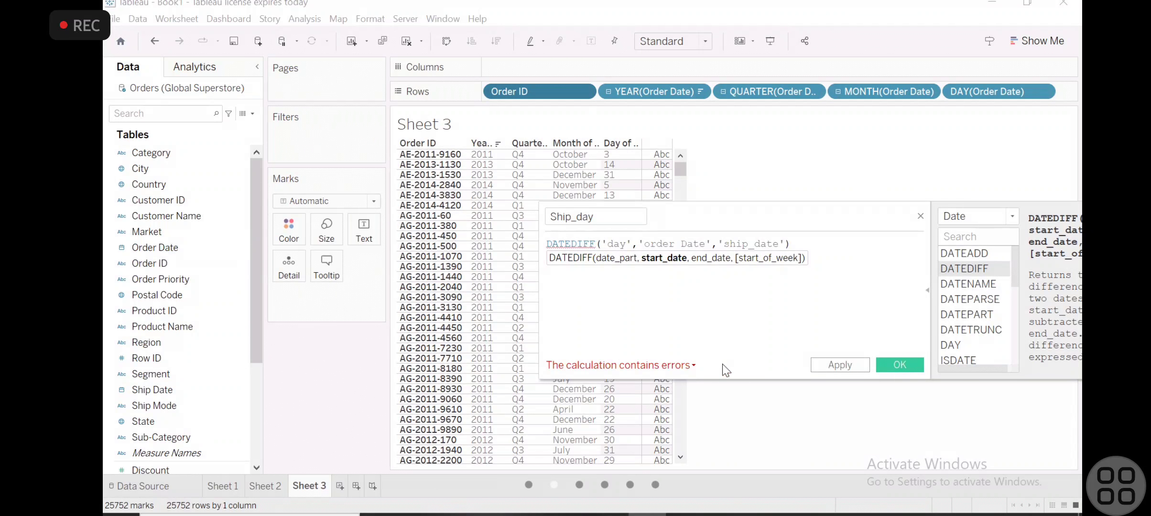
key(Left)
key(BackSpace)
text(O)
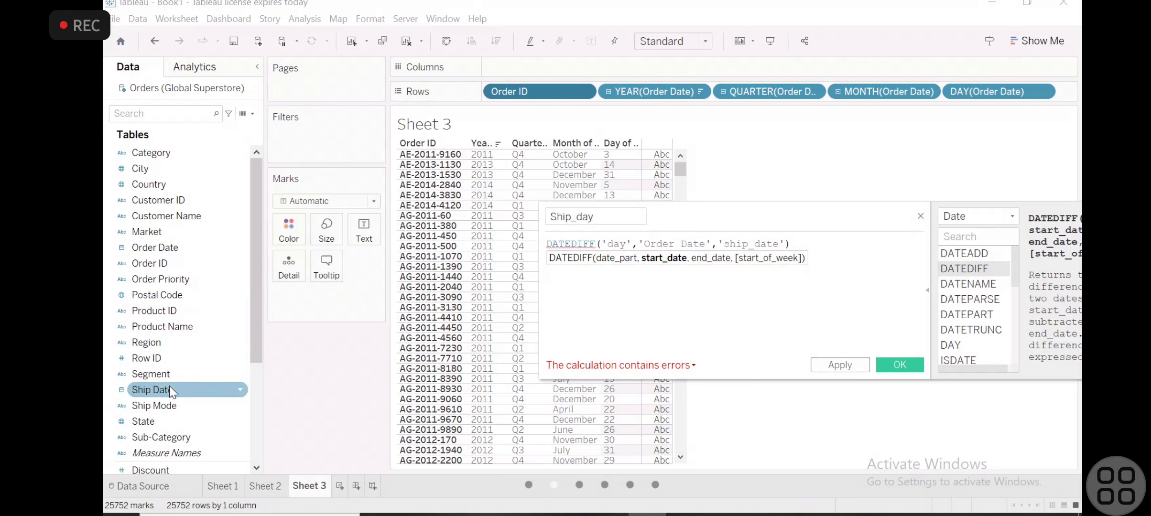
- Rewrite the end date argument as 'Ship Date' to match the field name in the data
click(727, 243)
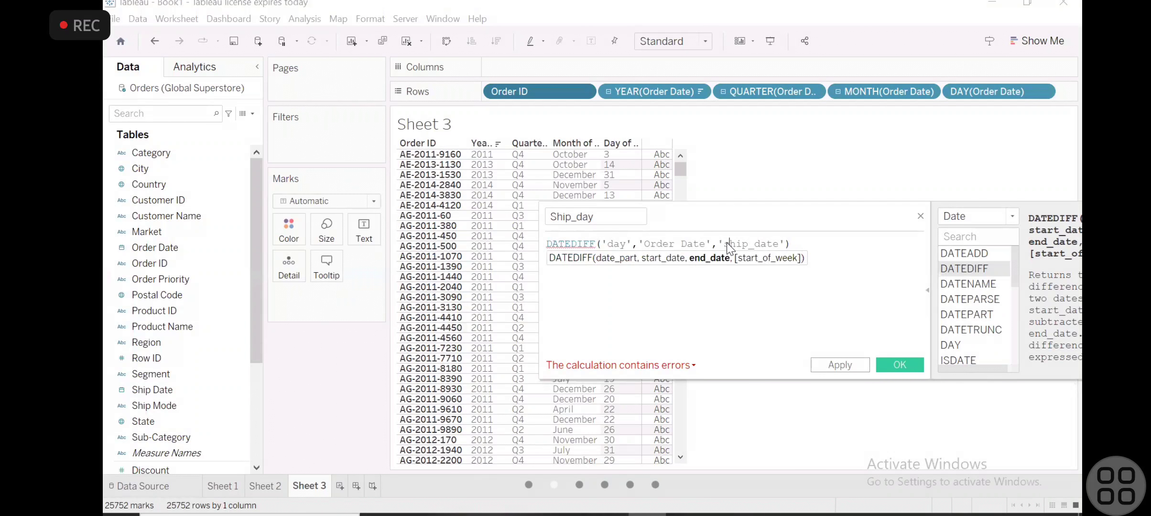
key(Delete)
text(S)
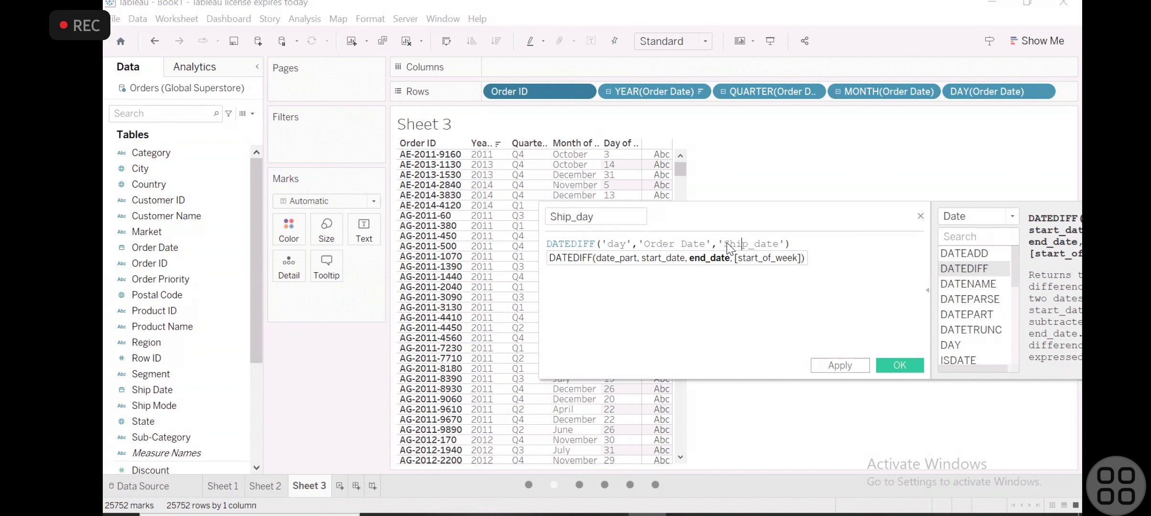
key(Delete)
key(Delete)
text(D)
click(795, 242)
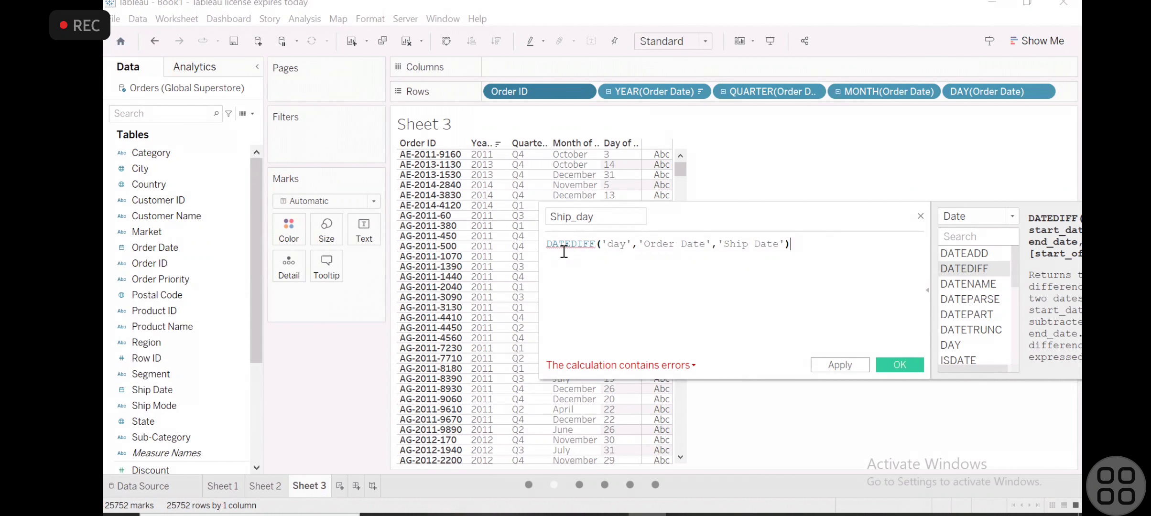
- Enclose the quoted Order Date argument in square brackets
mouse_move(564, 252)
click(638, 247)
text([)
key(Right)
key(Right)
key(Right)
key(Right)
key(Right)
key(Right)
key(Right)
key(Right)
key(Right)
key(Right)
key(Right)
key(Right)
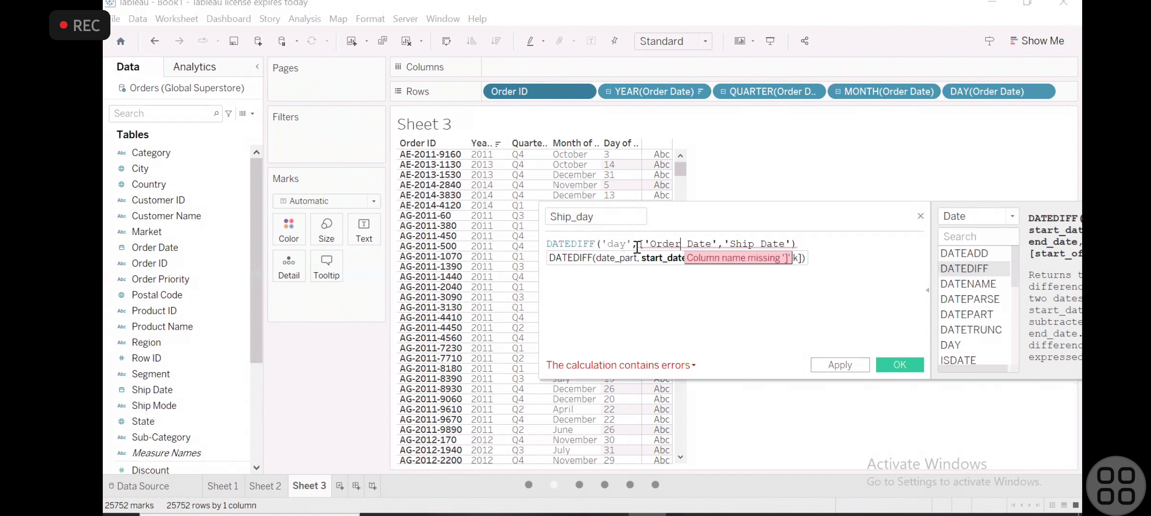
text(])
- Enclose the quoted Ship Date argument in square brackets
key(Right)
text([)
key(Right)
key(Right)
key(Right)
key(Right)
key(Right)
key(Right)
key(Right)
key(Right)
key(Right)
key(Right)
key(Right)
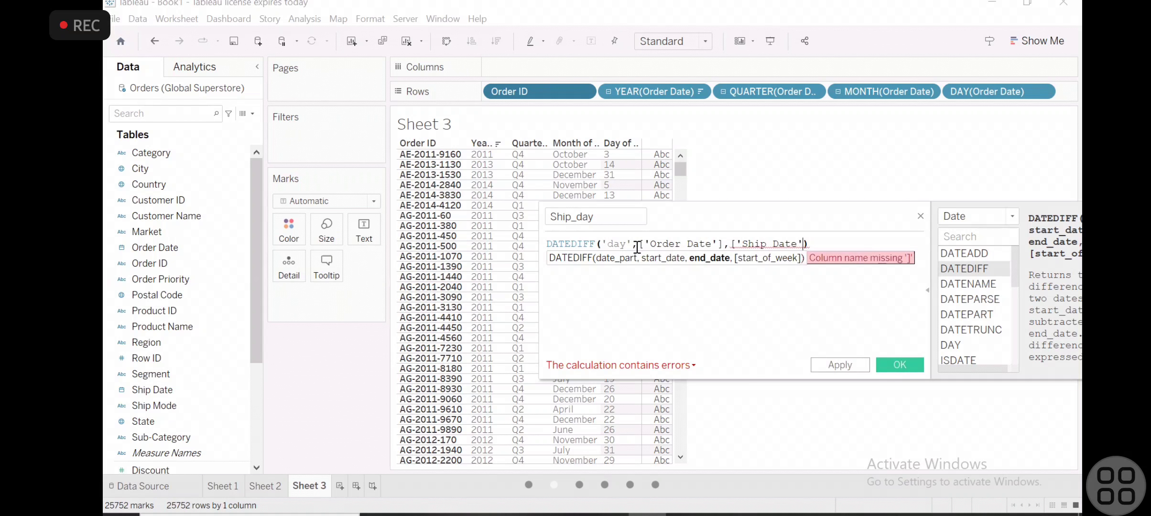
text(])
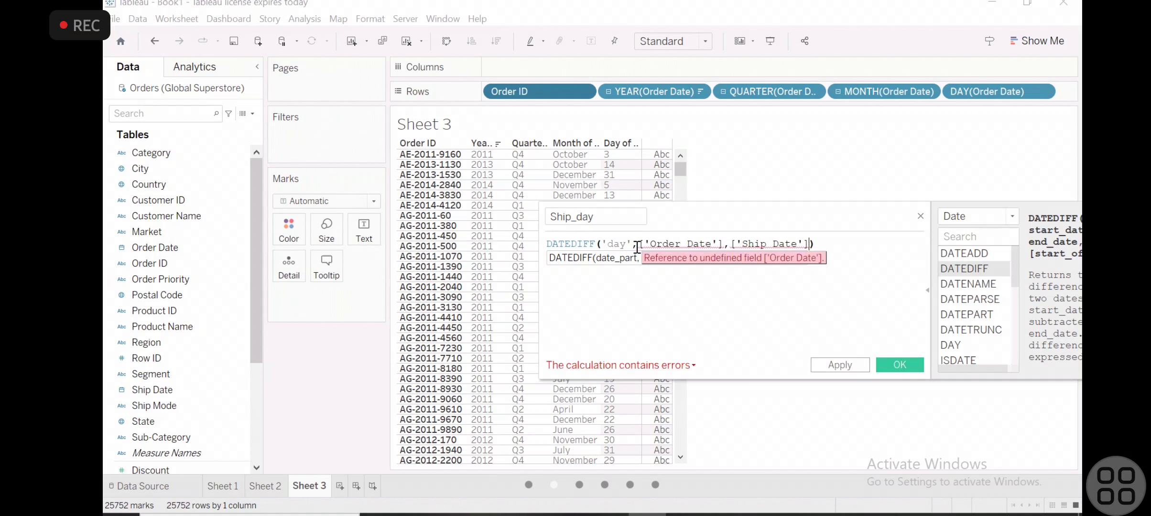
key(Right)
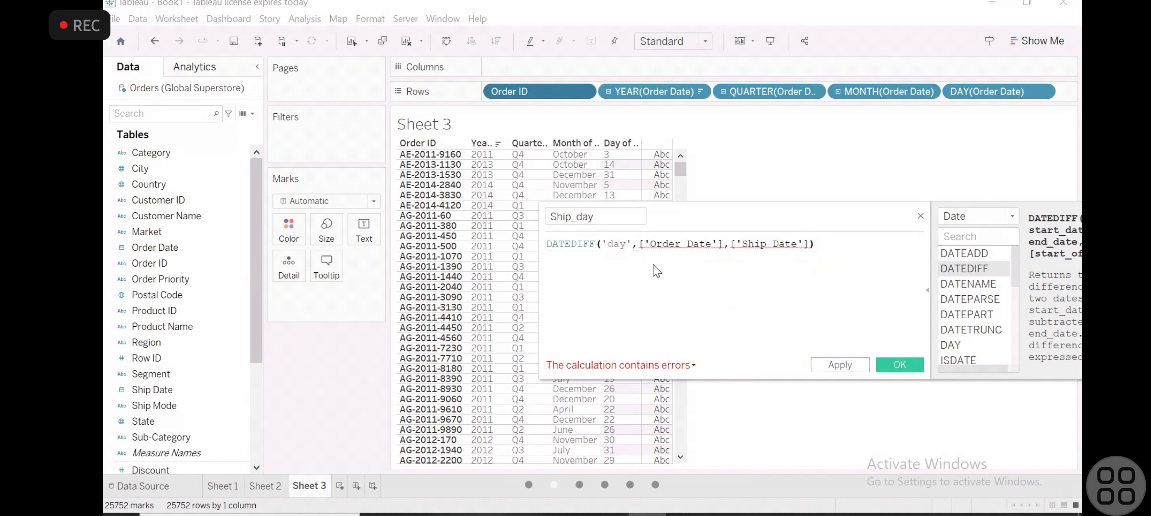
- Remove both single quotes from the start date argument so that it reads [Order Date]
click(666, 252)
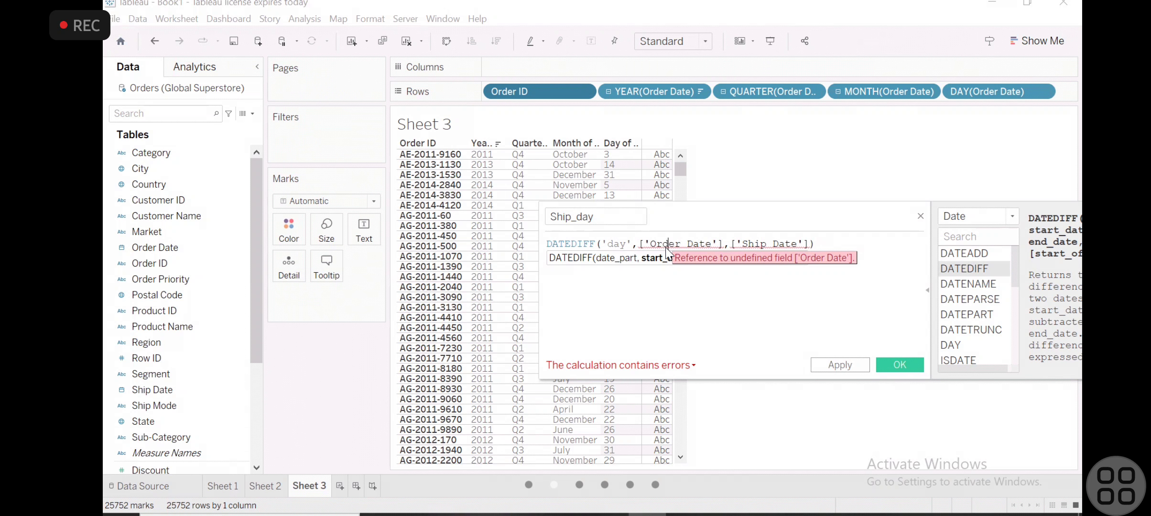
key(Right)
key(Right)
key(Right)
key(Right)
key(Right)
key(Right)
key(Right)
key(Right)
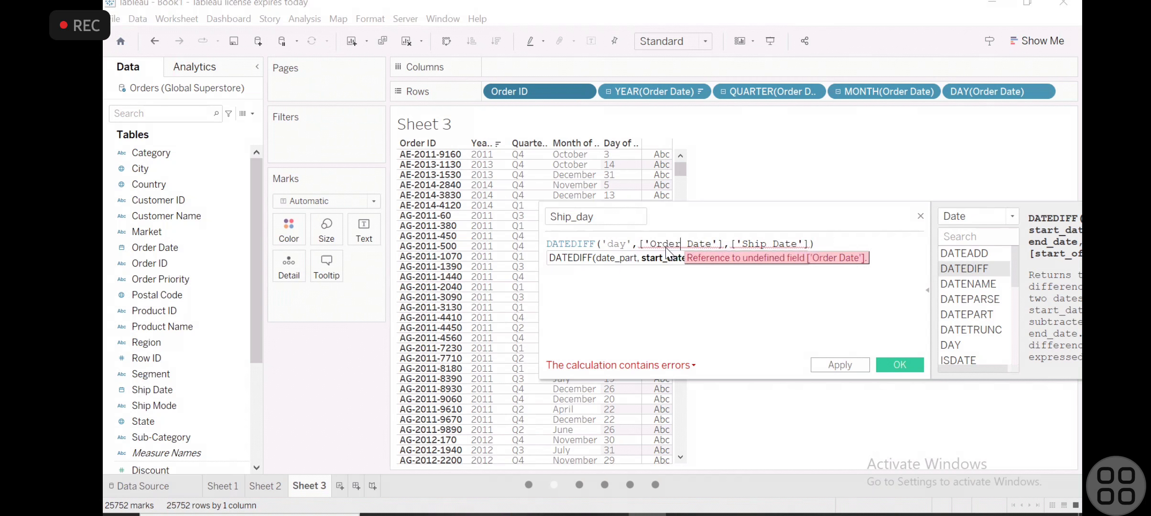
key(BackSpace)
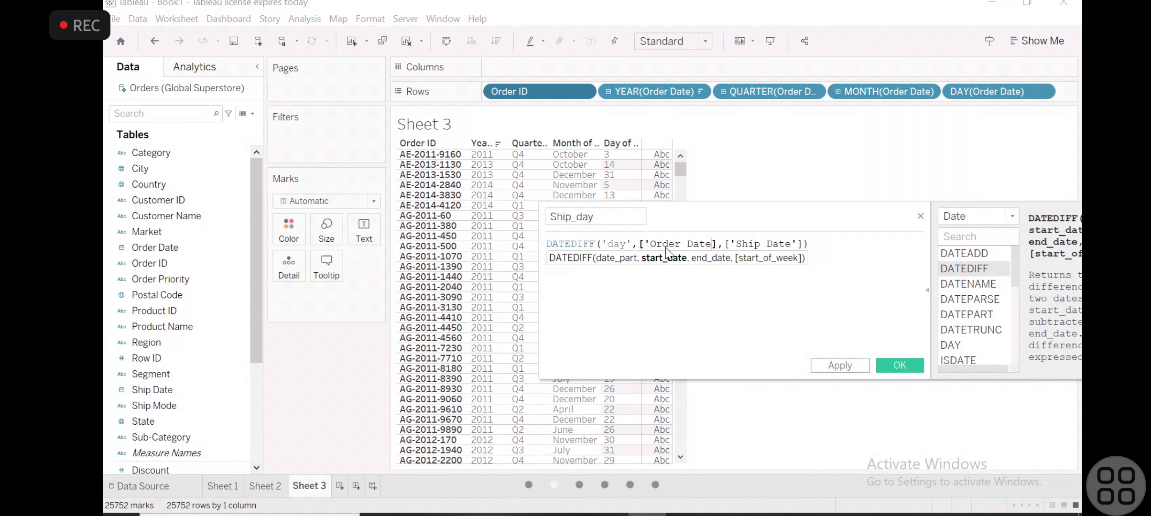
key(Left)
key(Left)
key(Left)
key(Left)
key(Left)
key(Left)
key(Left)
key(Left)
key(Left)
key(Left)
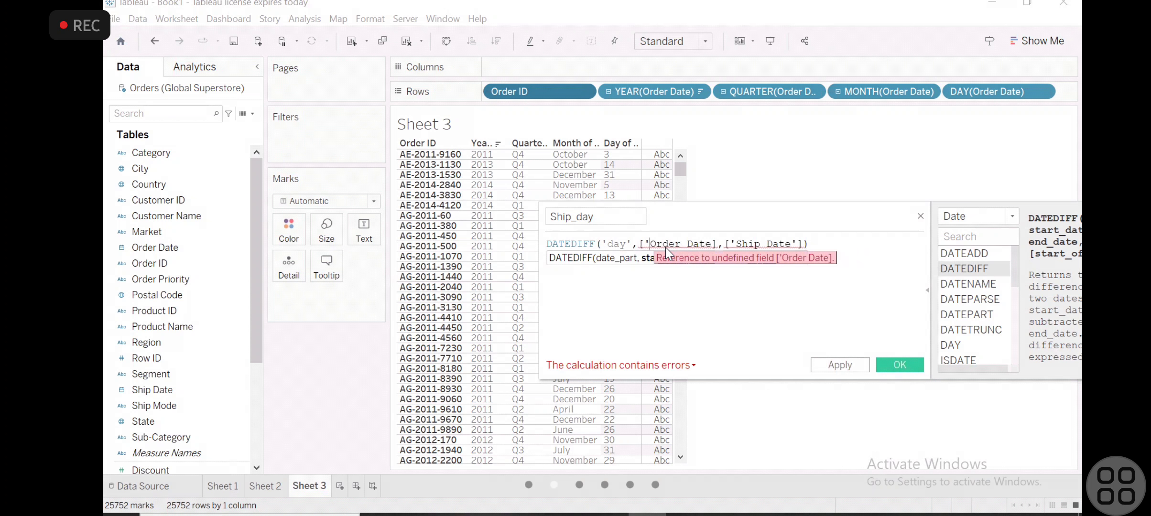
key(BackSpace)
- Remove both single quotes from the end date argument so that it reads [Ship Date]
key(Right)
key(Right)
key(Right)
key(Right)
key(Right)
key(Right)
key(Right)
key(Right)
key(Right)
key(Right)
key(Right)
key(Right)
key(Right)
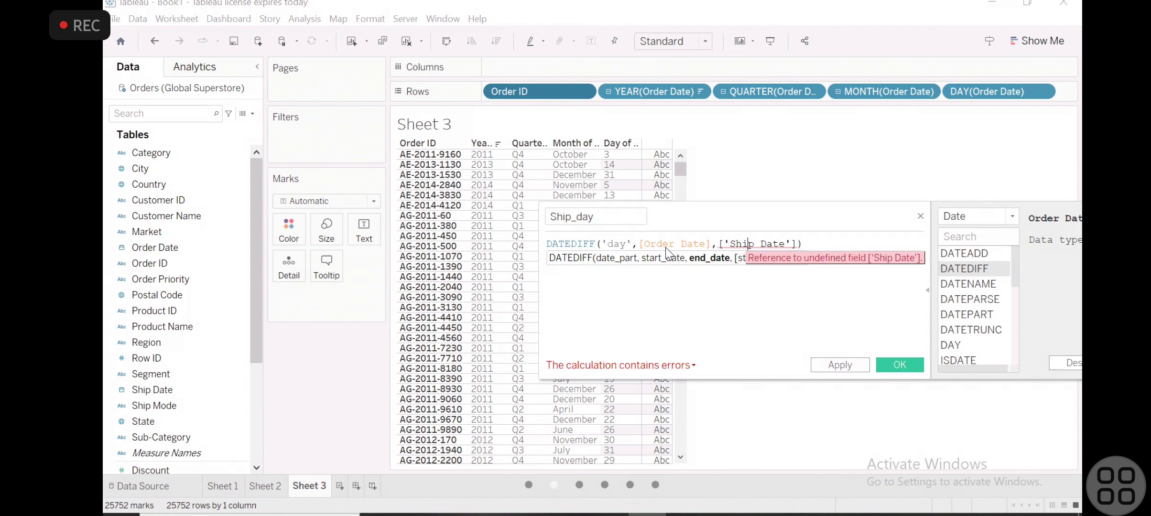
key(Left)
key(Left)
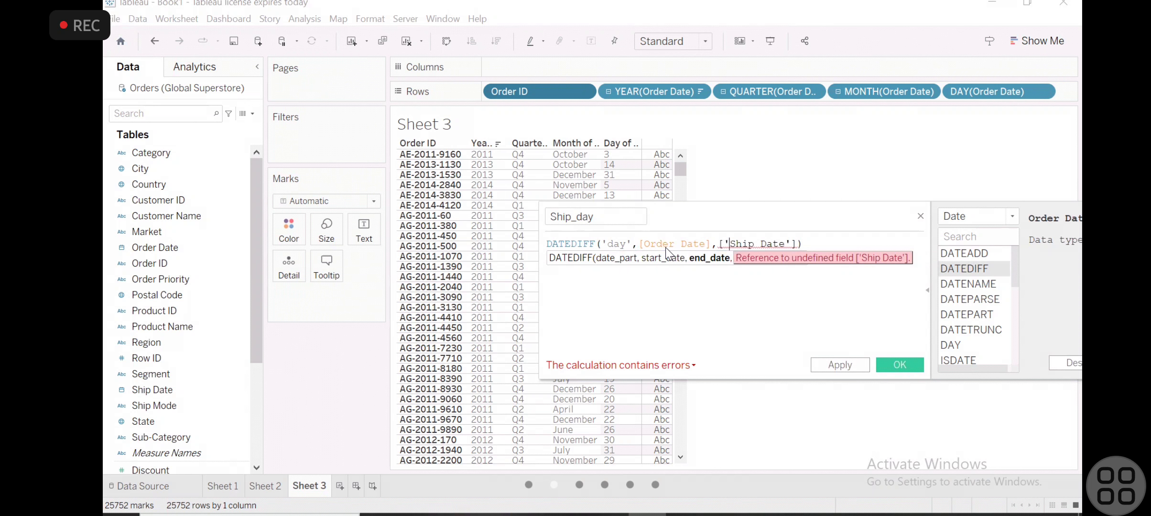
key(BackSpace)
key(Right)
key(Right)
key(Right)
key(Right)
key(Right)
key(Right)
key(Right)
key(Right)
key(Right)
key(Right)
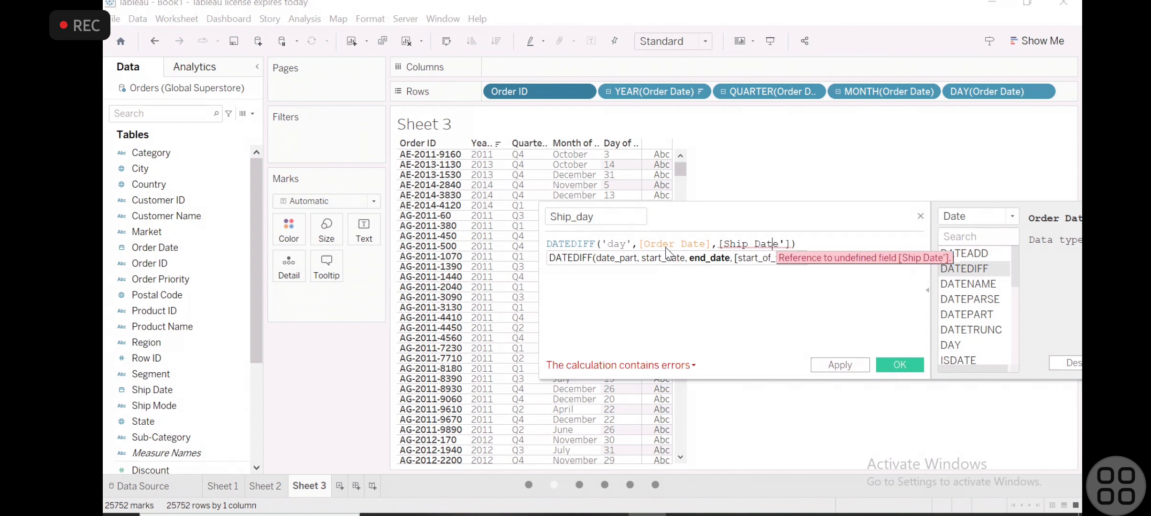
key(BackSpace)
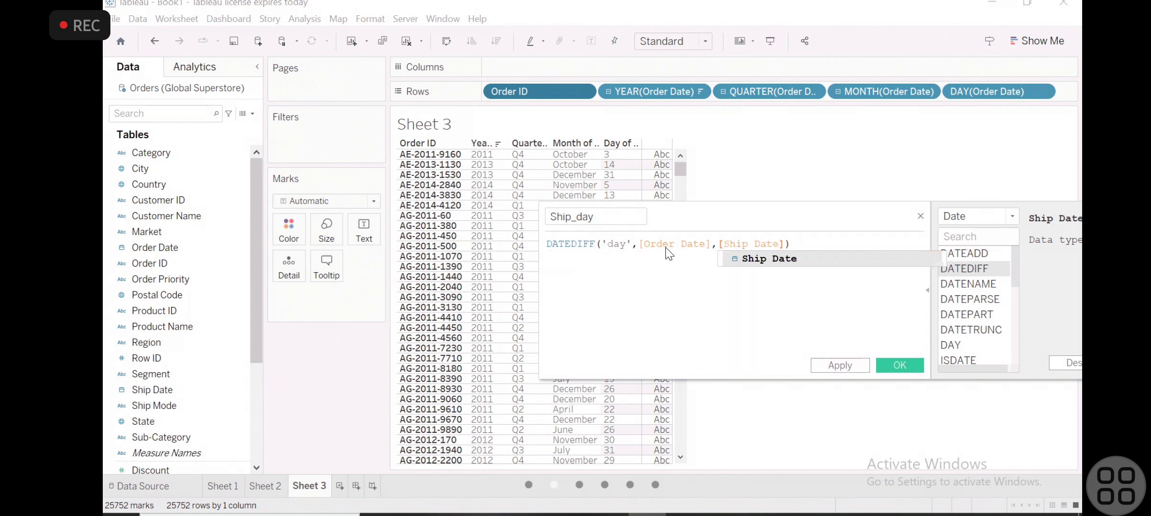
- Apply and save the finished Ship_day calculated field
key(Right)
key(Right)
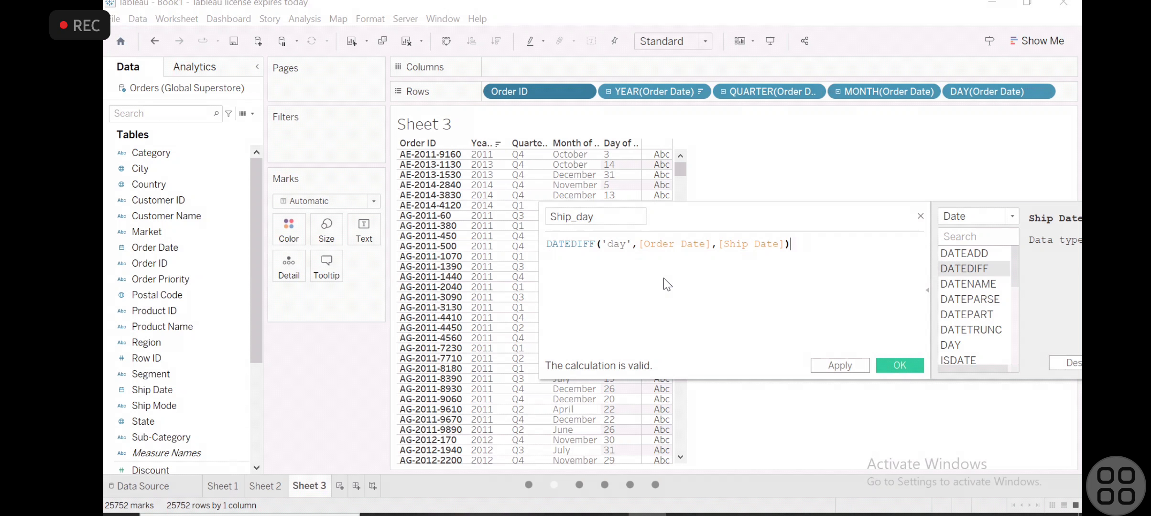
click(832, 364)
click(897, 367)
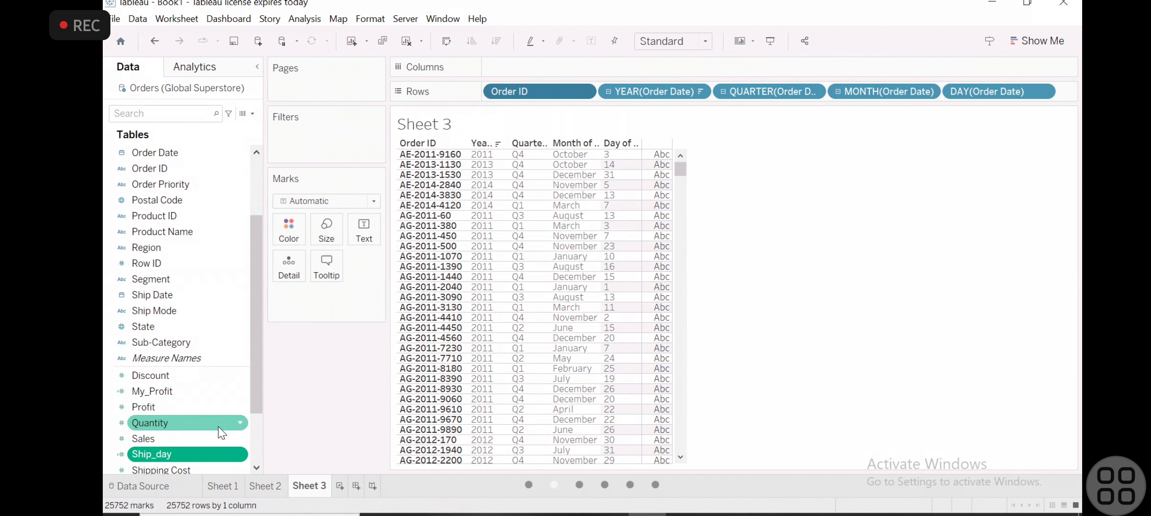
- Add the Ship_day measure to the rows of Sheet 3, after the day of Order Date, and look through the orders
scroll(253, 437, down, 3)
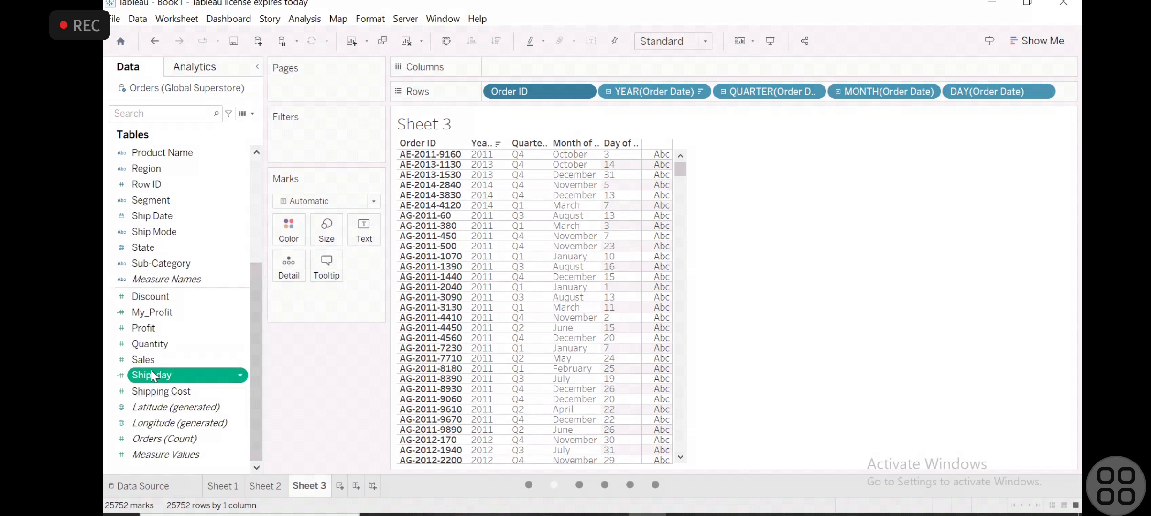
drag(150, 370, 596, 184)
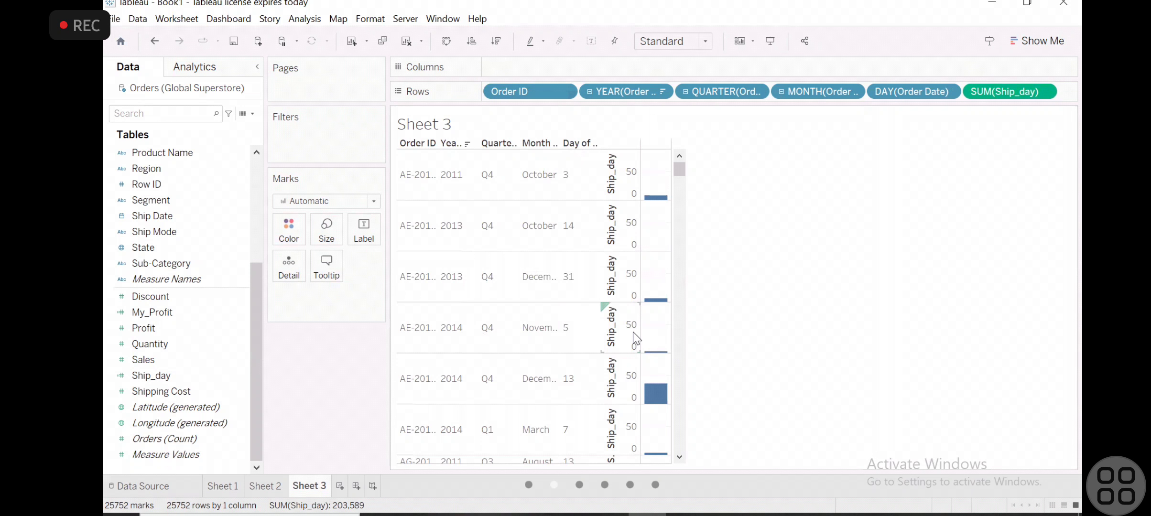
scroll(638, 338, down, 1)
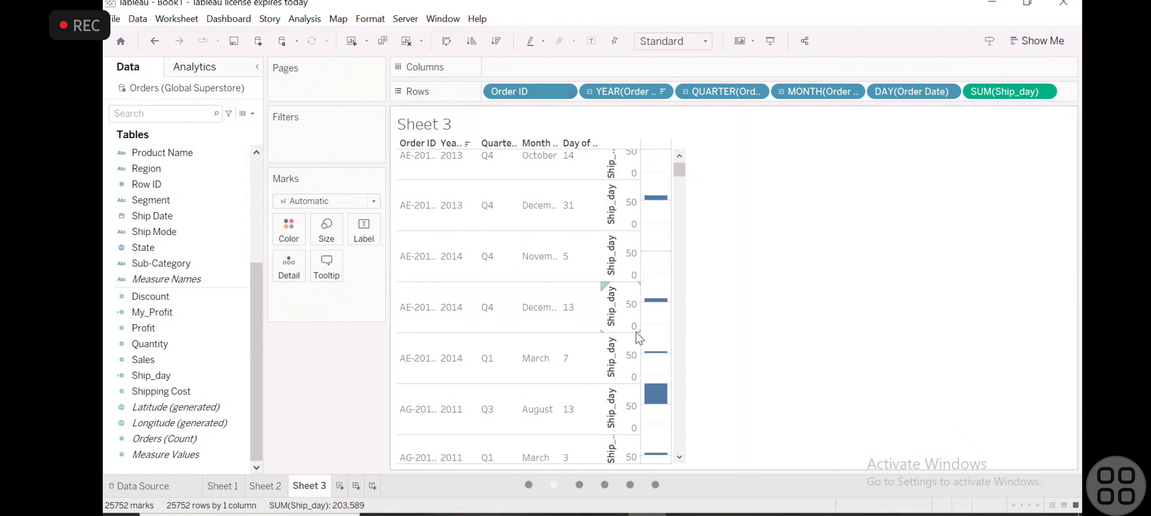
scroll(636, 331, down, 5)
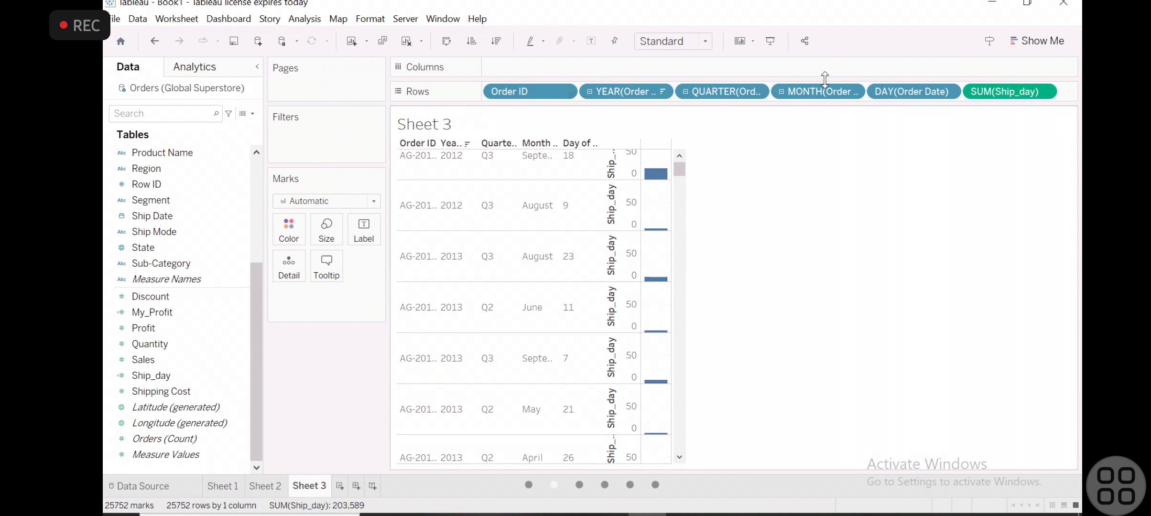
scroll(832, 91, up, 4)
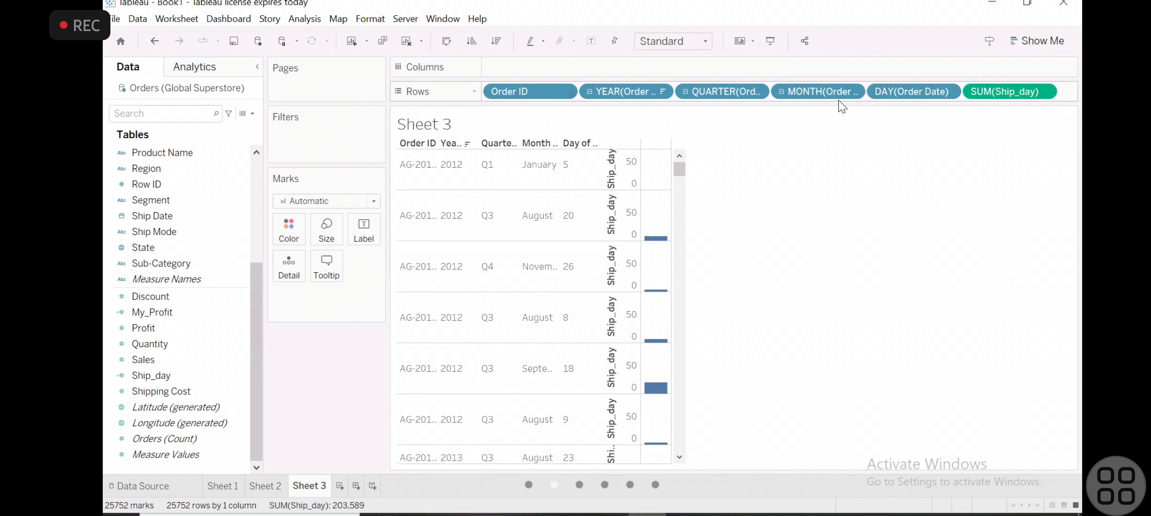
- Collapse the Order Date hierarchy to the year level and display the sheet as a text table
click(594, 94)
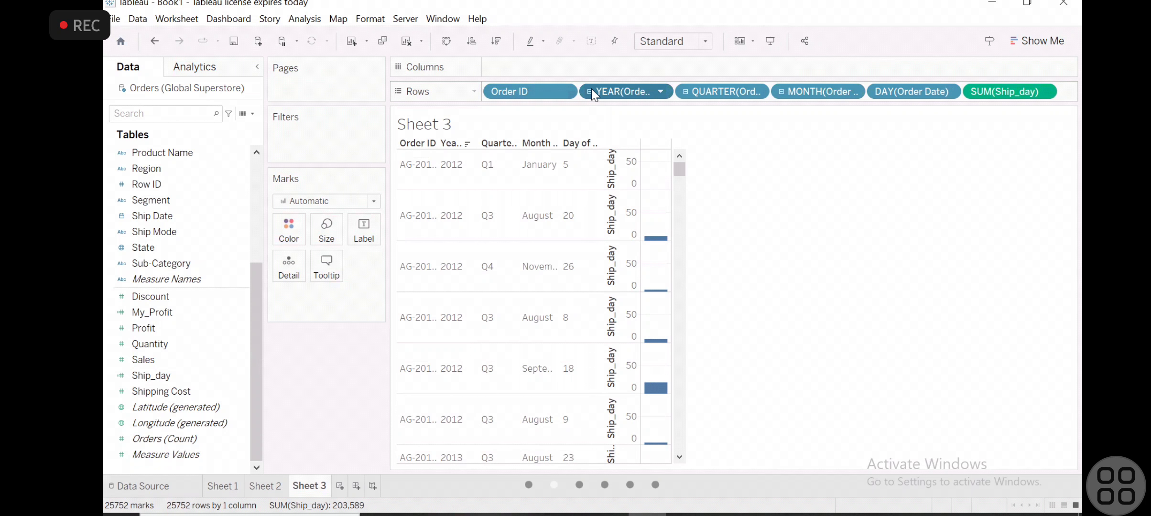
click(590, 93)
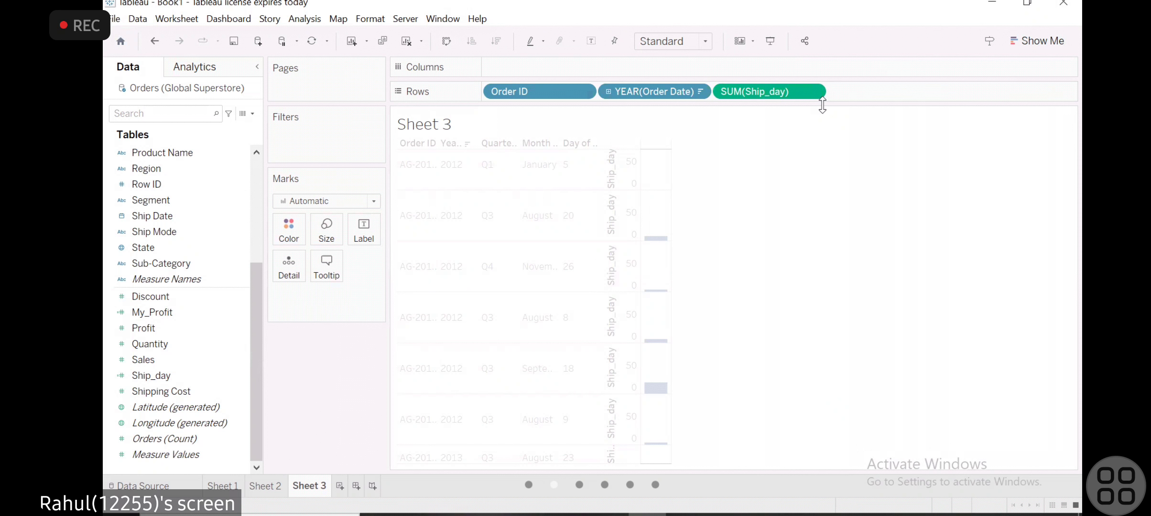
click(1034, 42)
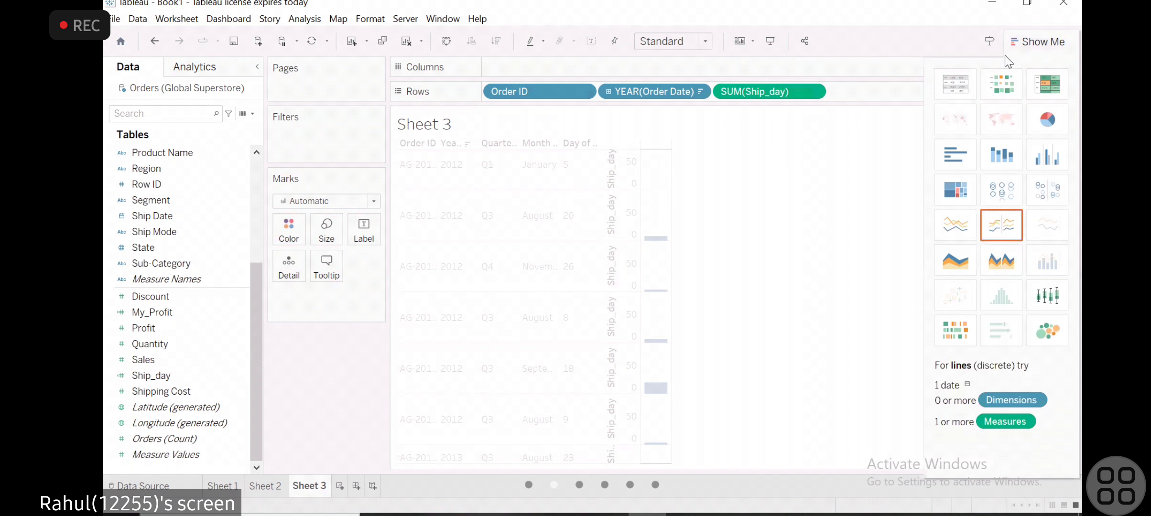
click(951, 92)
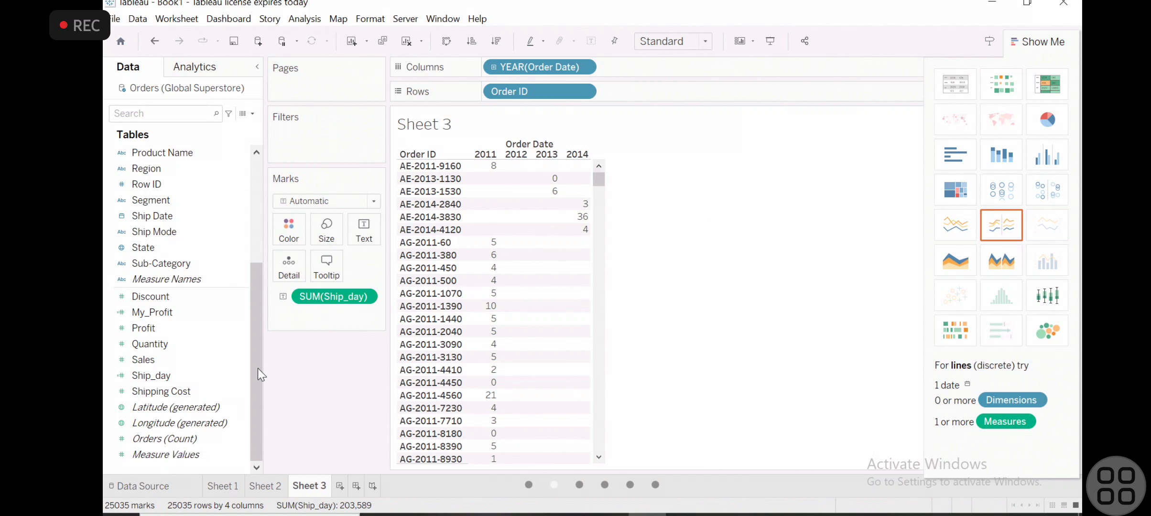
- Take Ship_day out of the text table and put it back as the table's values
drag(334, 303, 138, 389)
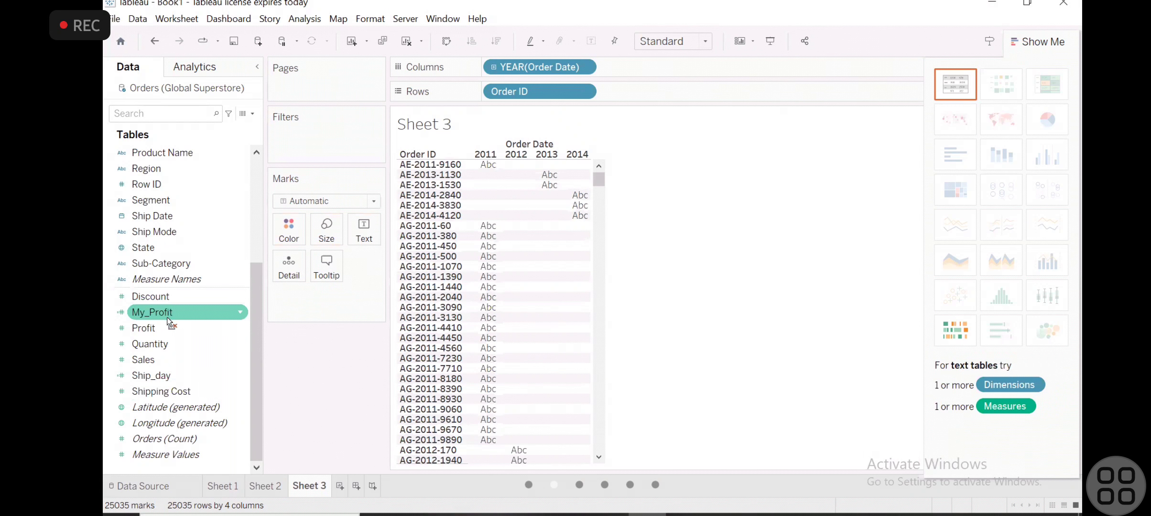
drag(157, 376, 549, 161)
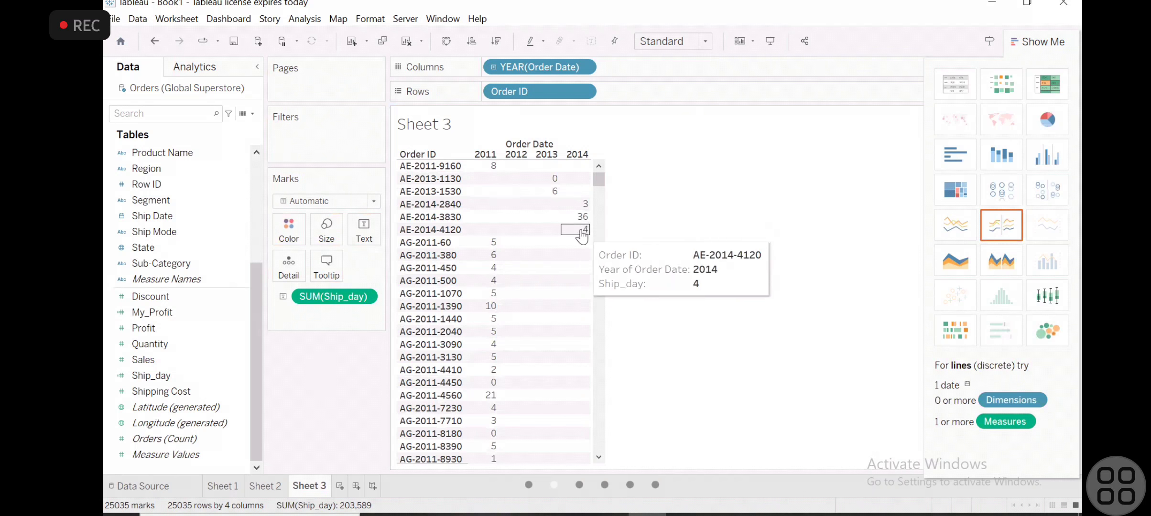
mouse_move(488, 168)
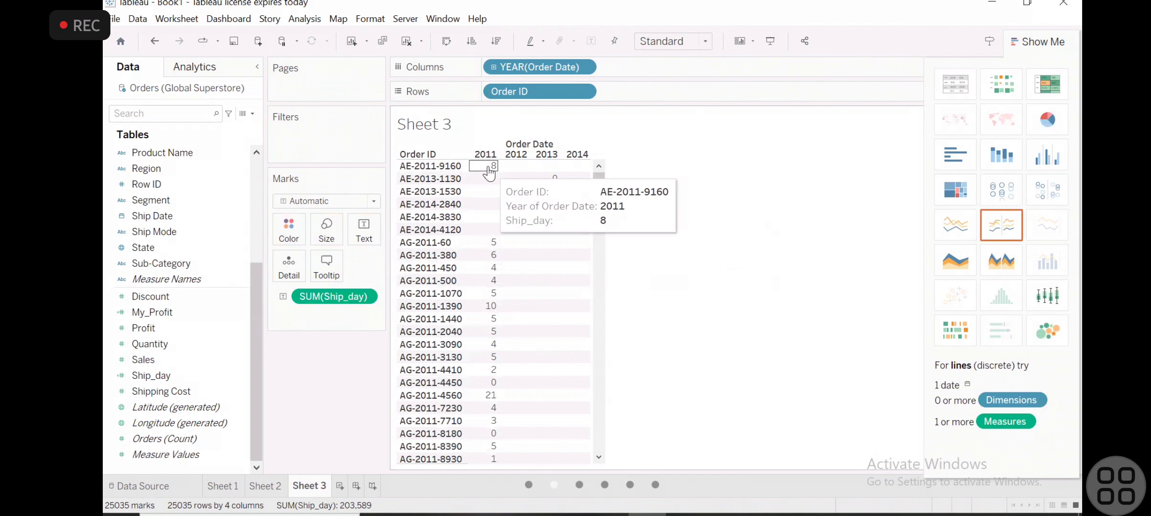
mouse_move(496, 257)
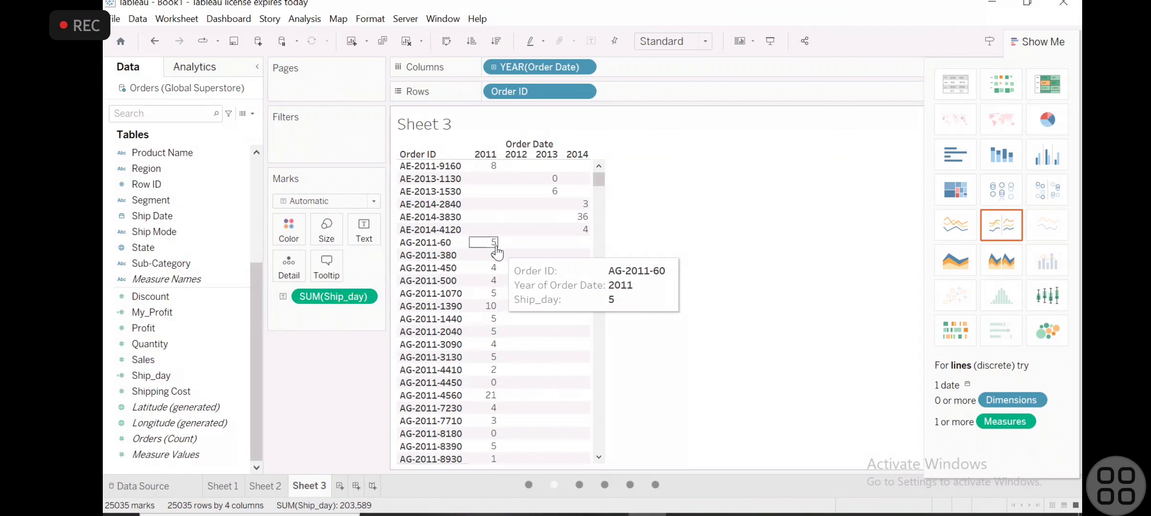
mouse_move(494, 285)
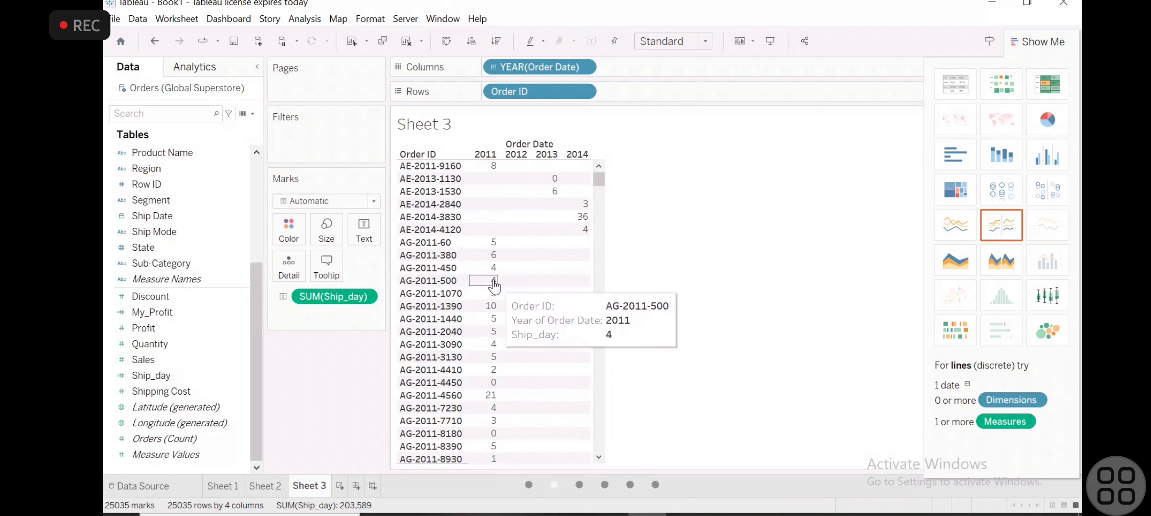
mouse_move(494, 310)
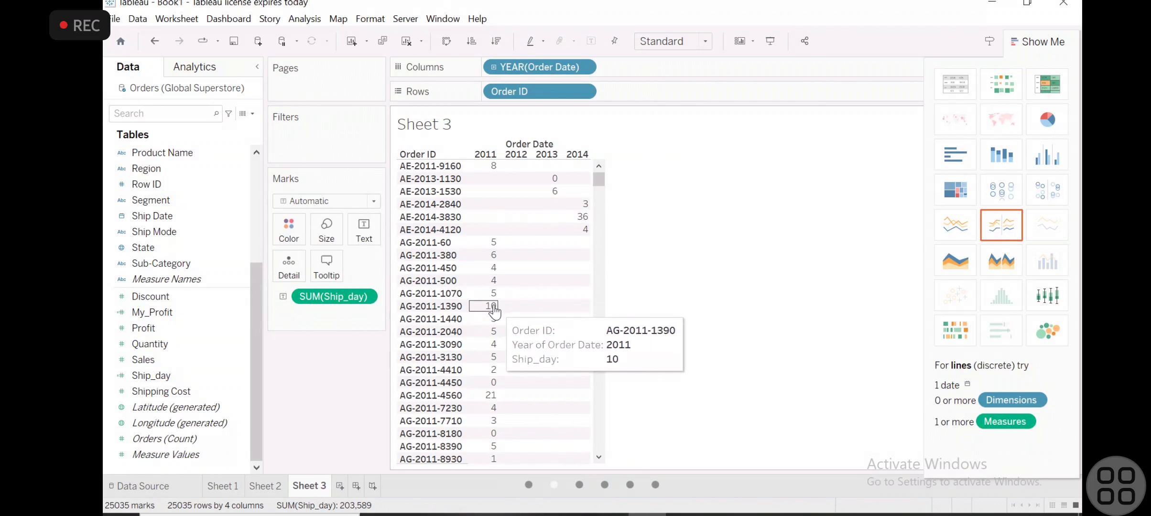
mouse_move(497, 357)
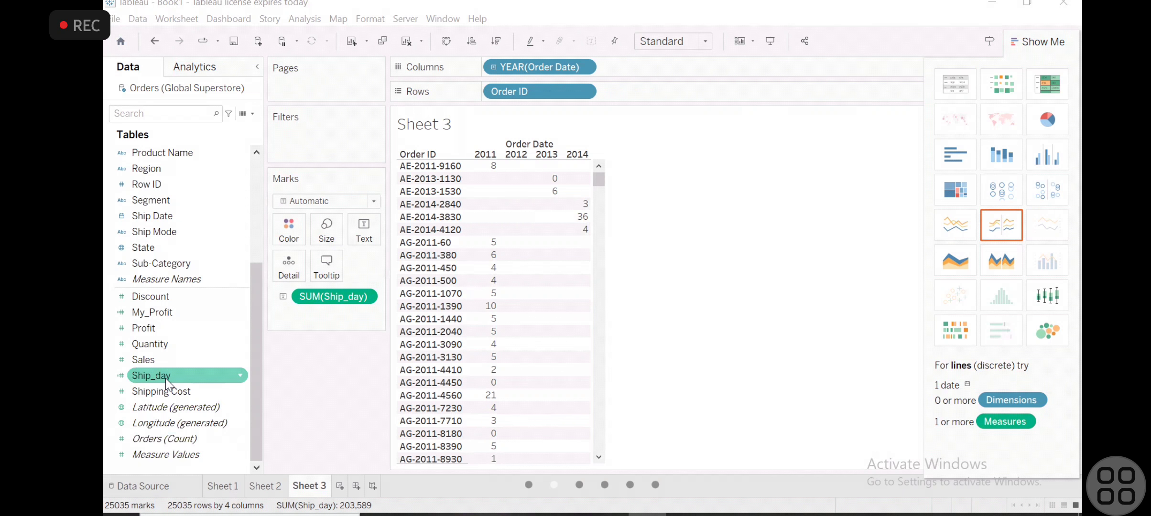
- Open the Ship_day calculation for editing, hide the function reference and review the full DATEDIFF formula
click(241, 374)
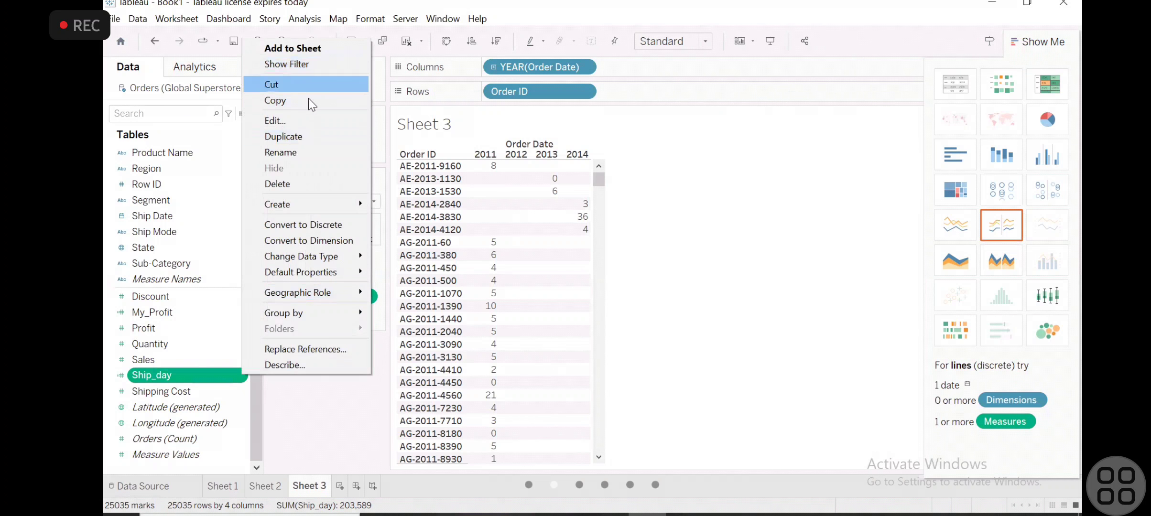
click(300, 121)
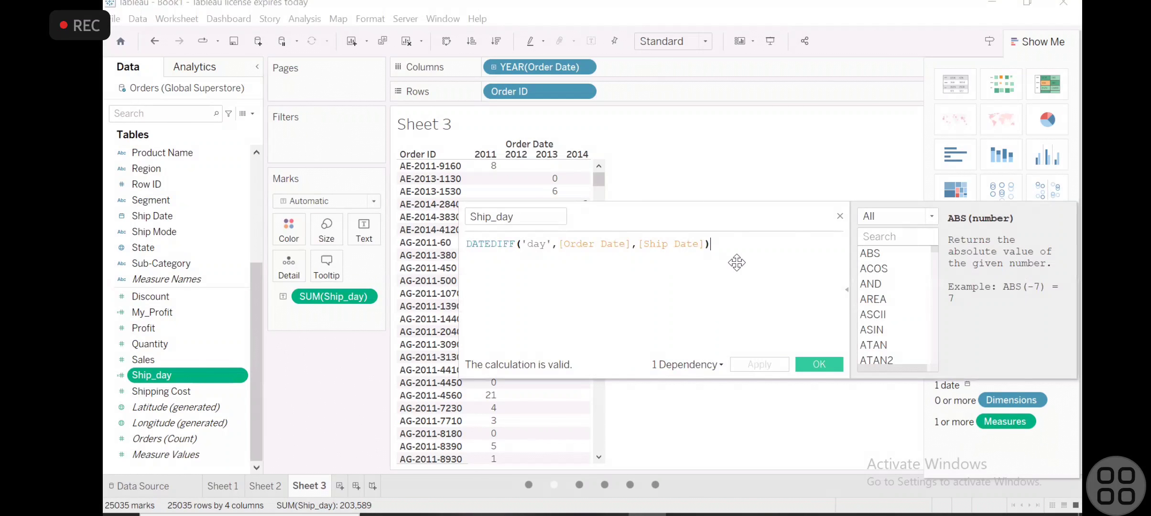
click(845, 291)
drag(710, 245, 467, 244)
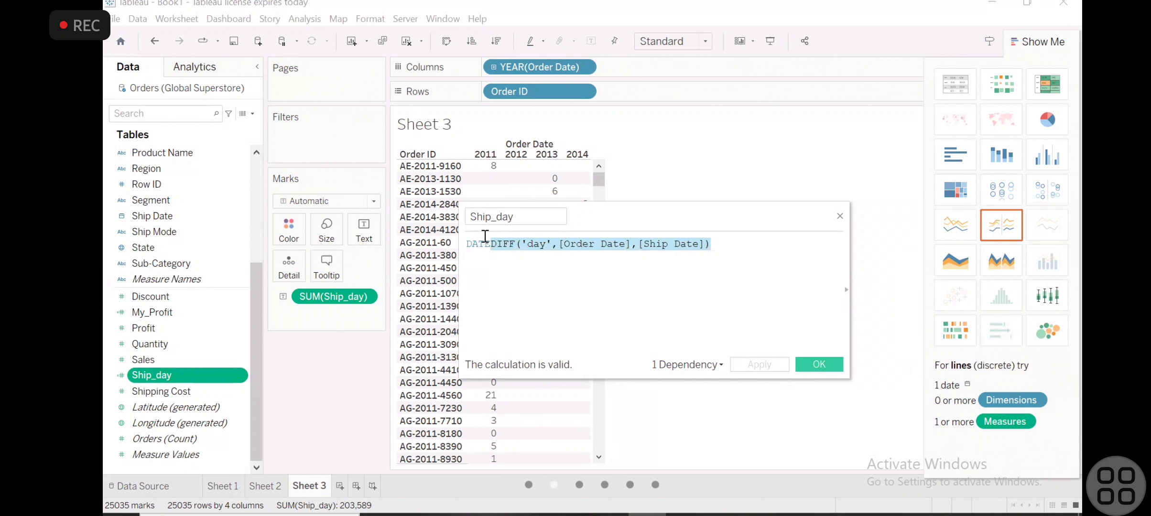
click(705, 271)
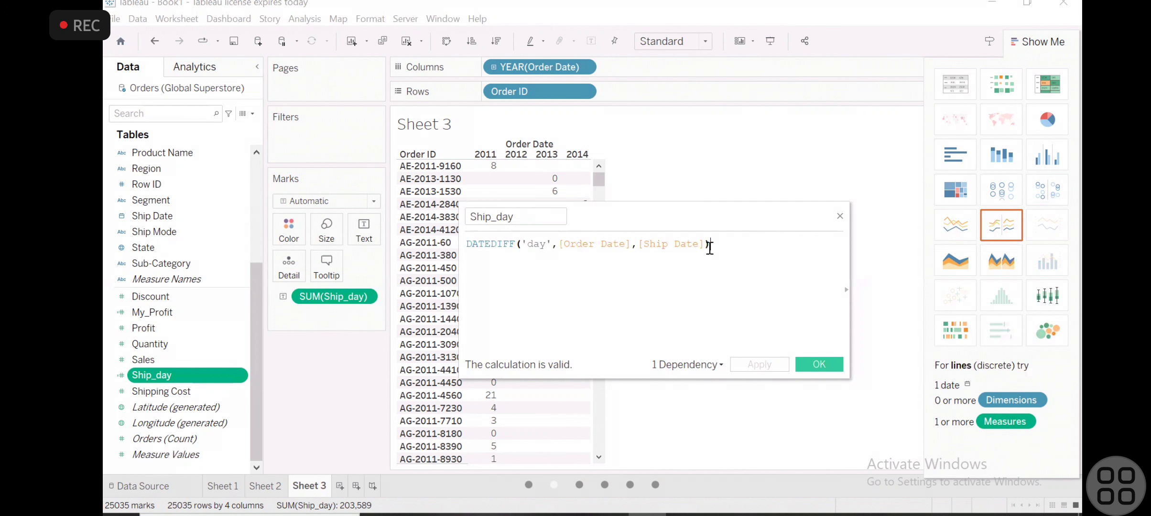
- Try adding a comma after [Ship Date] for the optional start_of_week argument, remove it and close the calculation
click(709, 245)
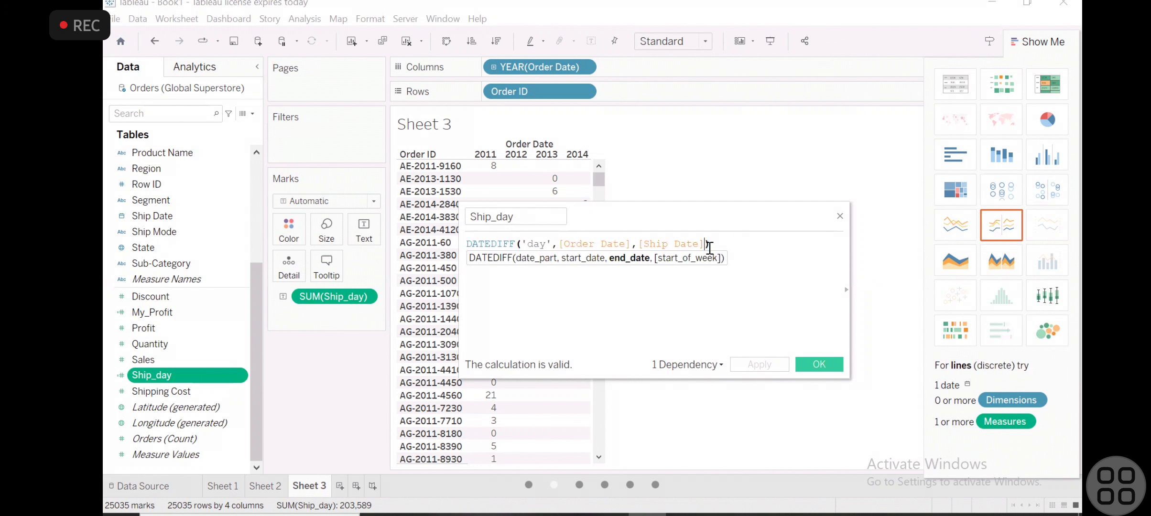
text(,)
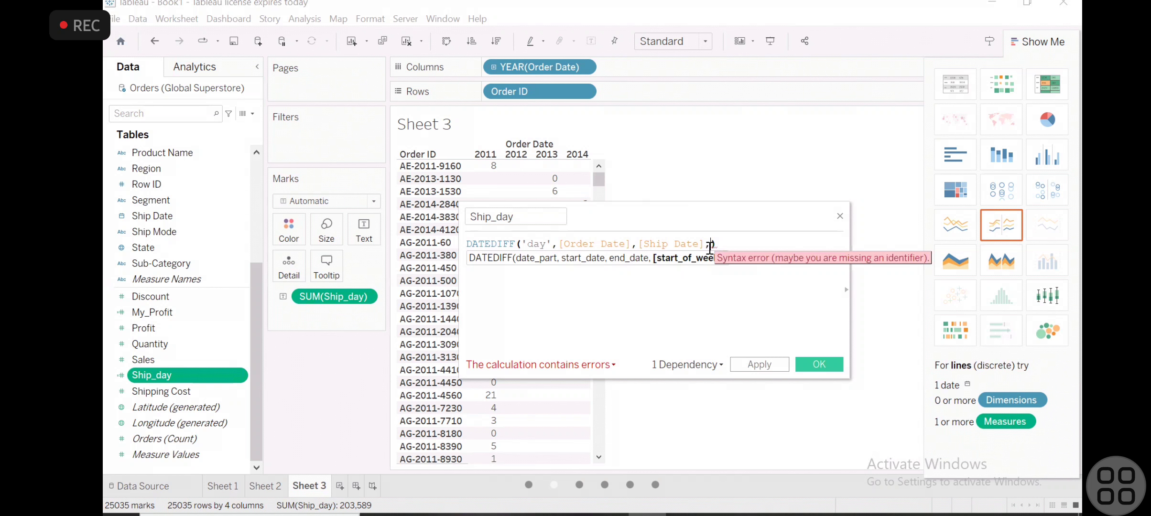
key(BackSpace)
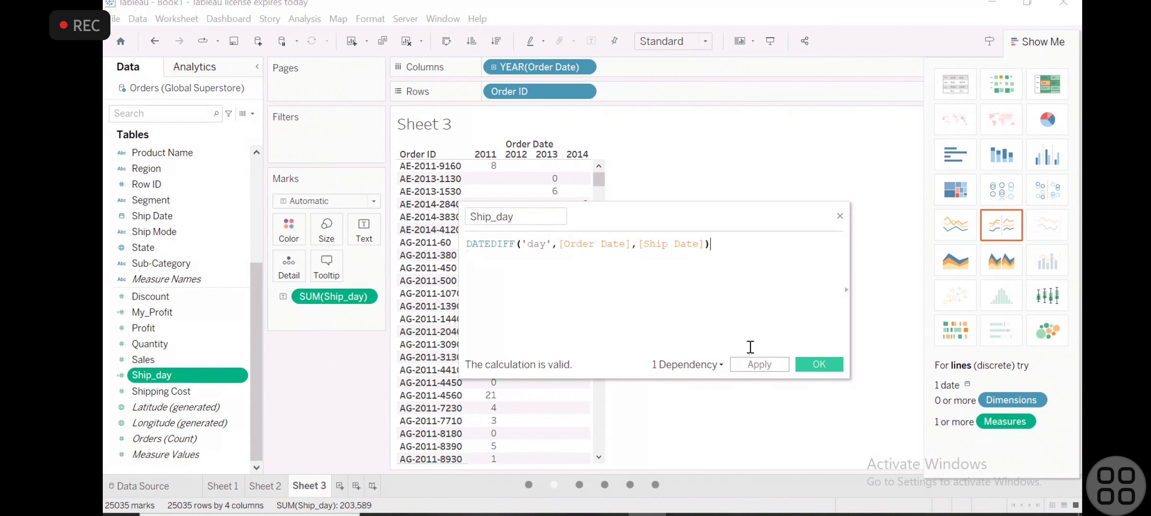
click(809, 365)
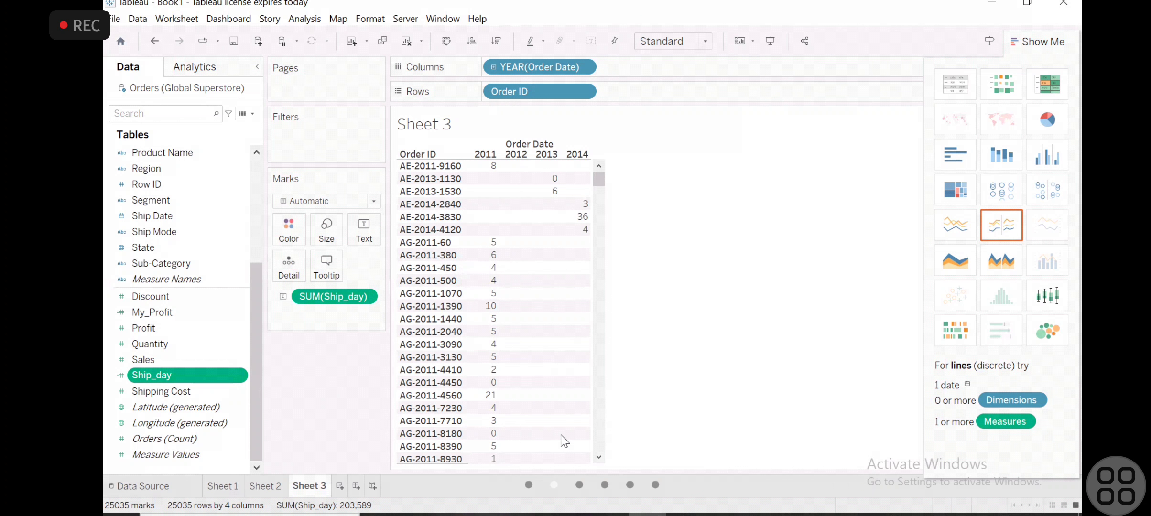
- Remove the Order Date year from the columns of Sheet 3
key(alt+Tab)
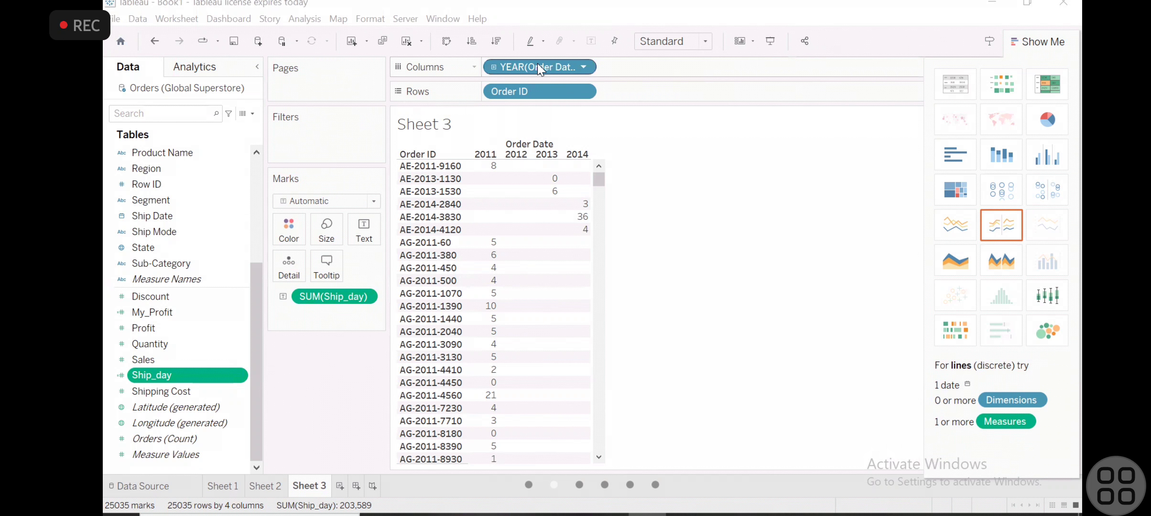
drag(539, 69, 122, 353)
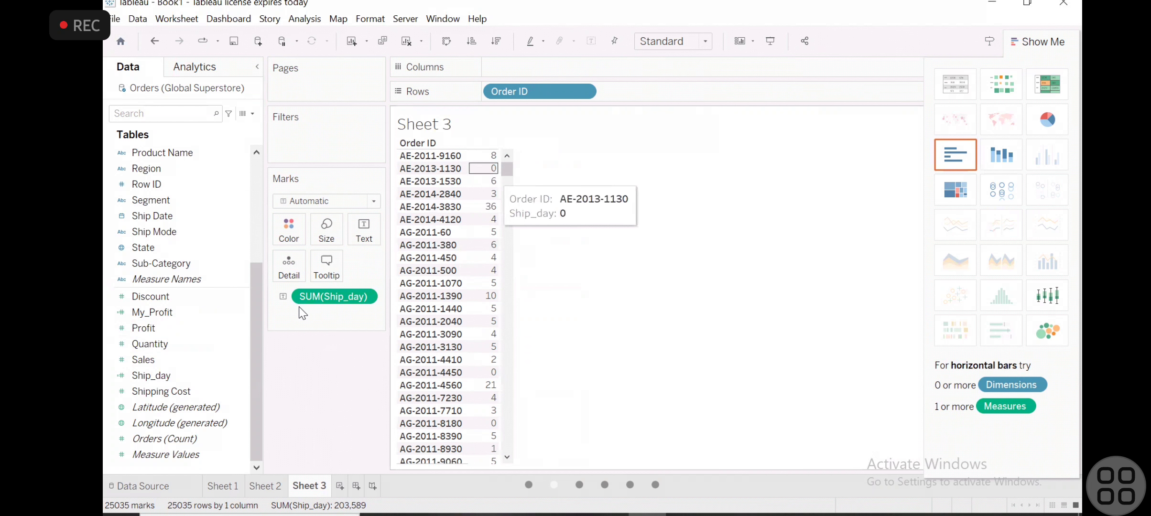
- Remove Ship_day from the sheet, add it back as the value for each Order ID, and widen the value column
drag(320, 301, 234, 385)
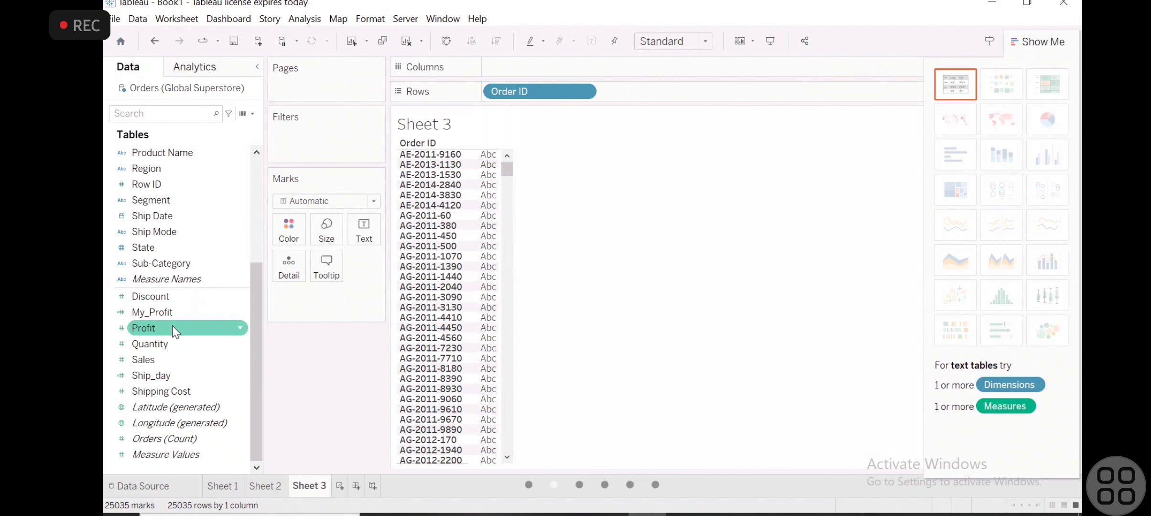
drag(152, 374, 483, 171)
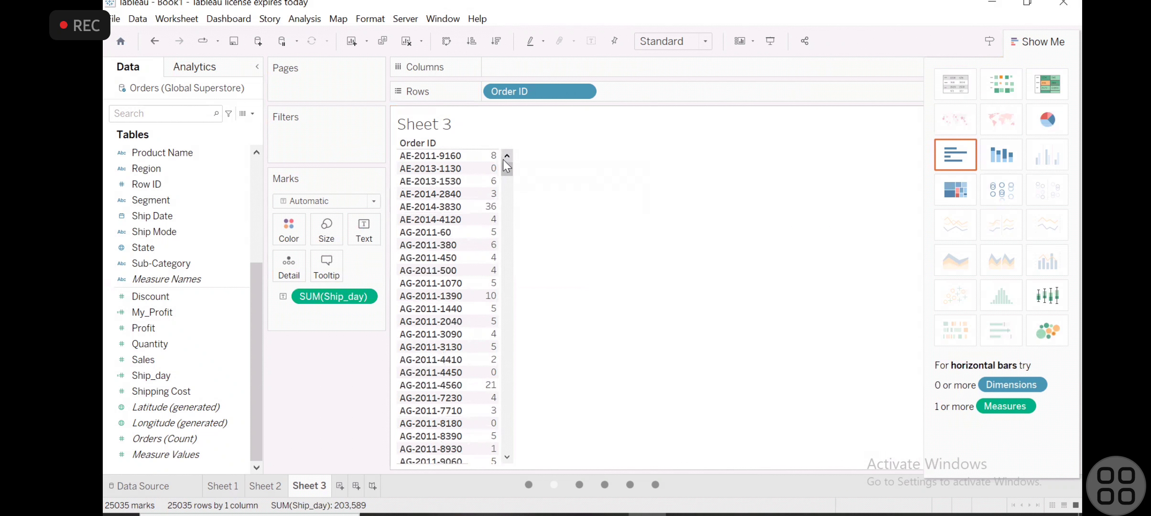
drag(499, 160, 582, 148)
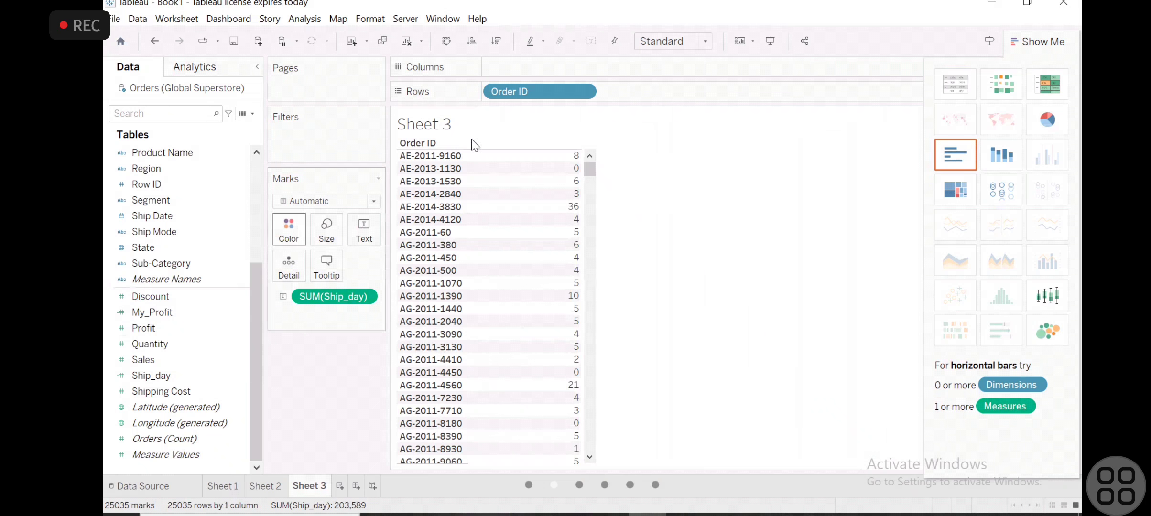
- Move SUM(Ship_day) to the rows as bars per Order ID, then switch the view back to a text table
mouse_move(311, 297)
mouse_down()
mouse_move(481, 80)
mouse_move(514, 69)
mouse_move(516, 53)
mouse_move(508, 66)
mouse_move(628, 95)
mouse_up()
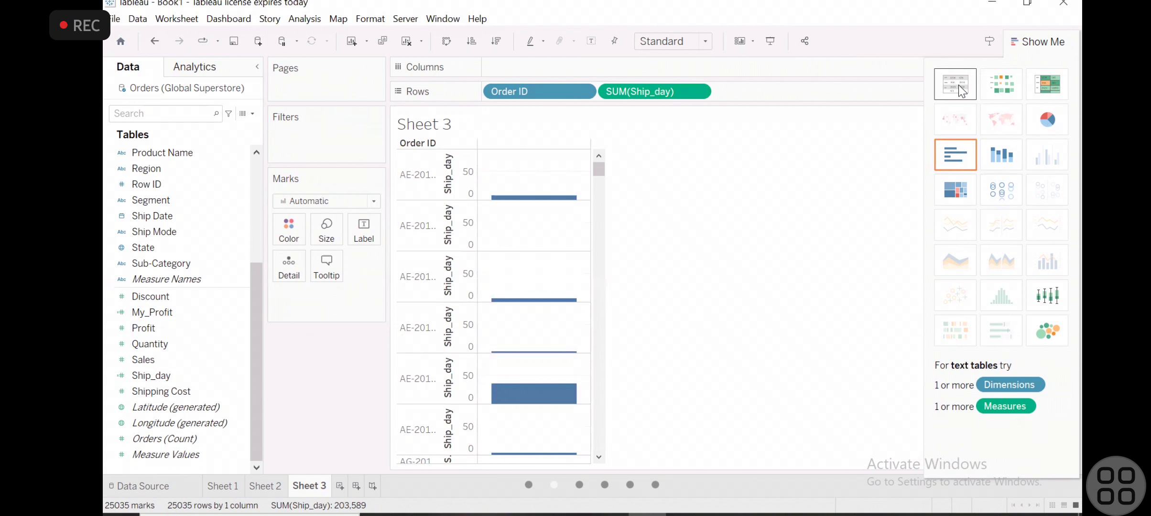
click(962, 90)
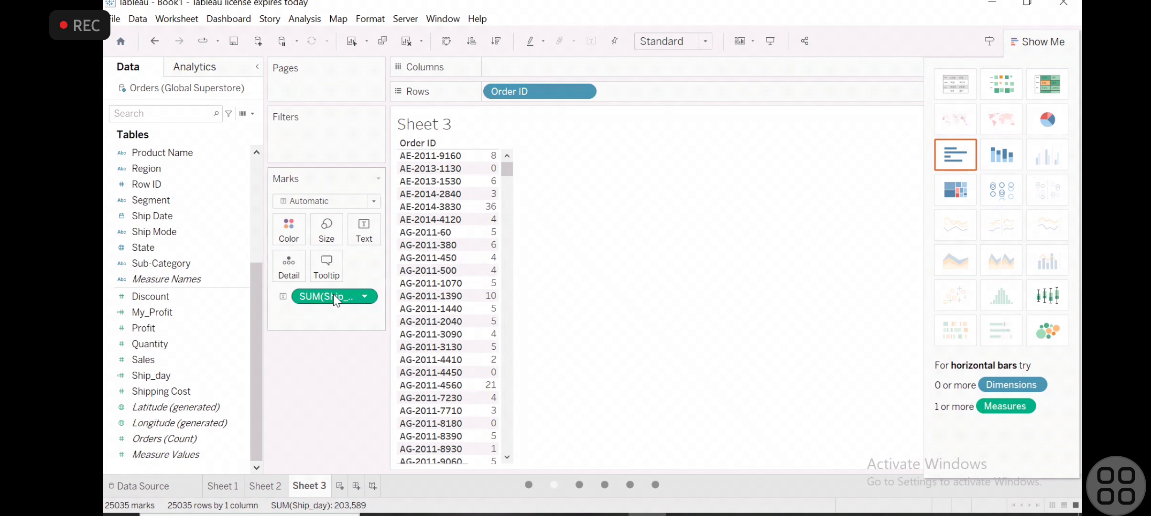
click(165, 392)
mouse_move(490, 157)
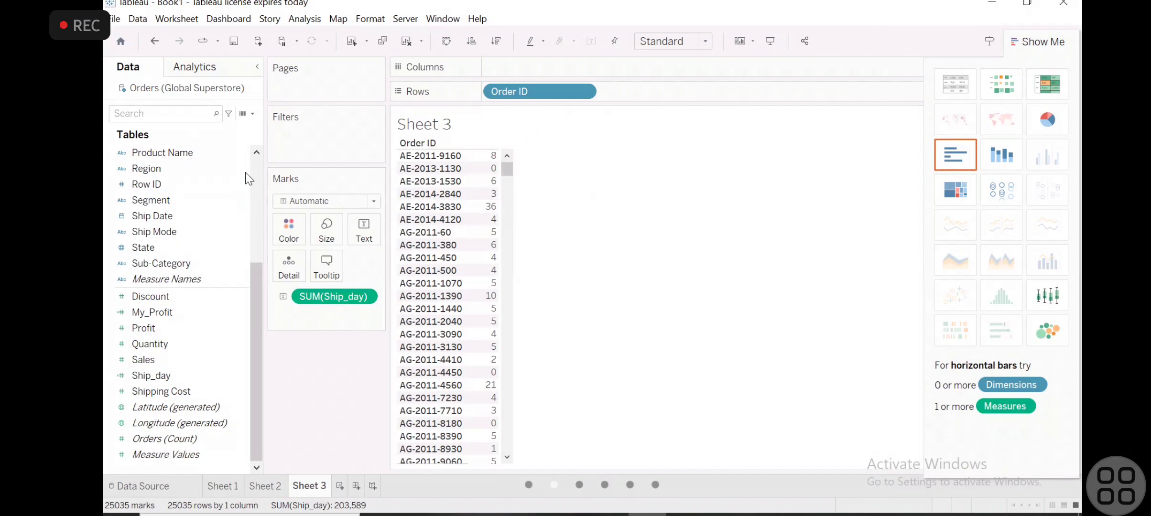
- Add Sub-Category to the rows after Order ID and widen the Ship_day value column
click(252, 174)
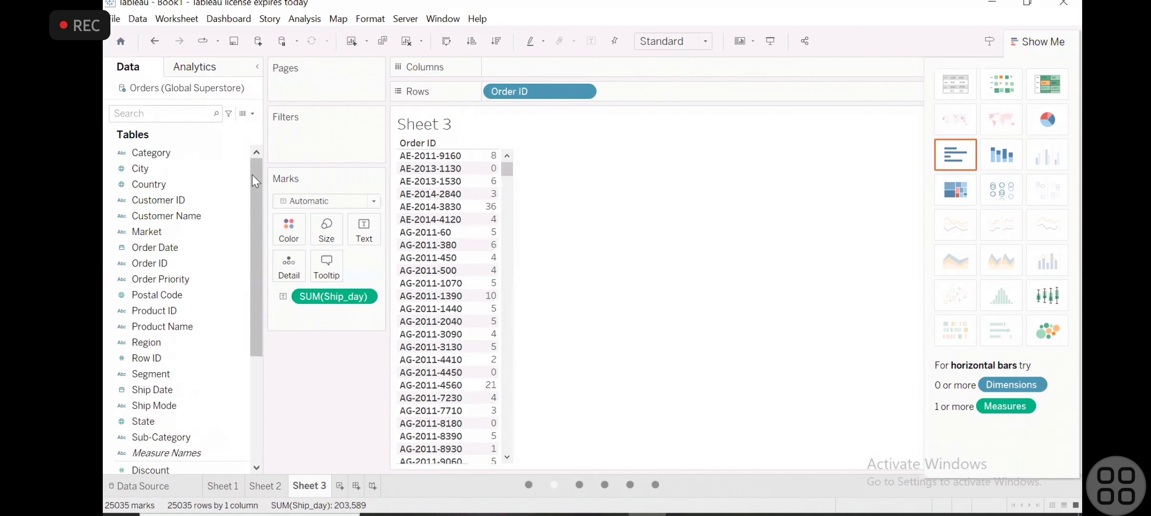
drag(158, 437, 544, 72)
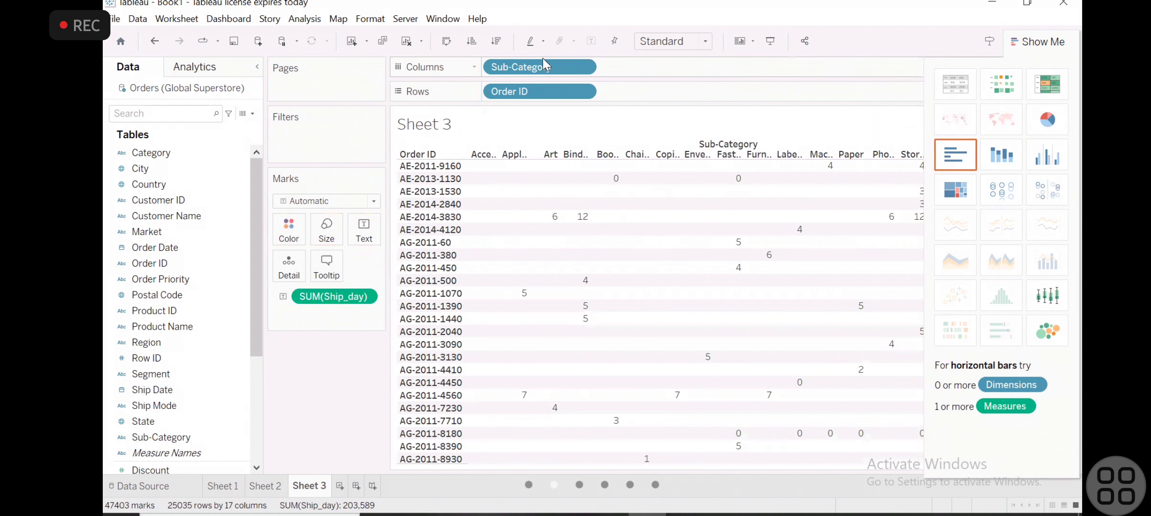
drag(535, 69, 668, 94)
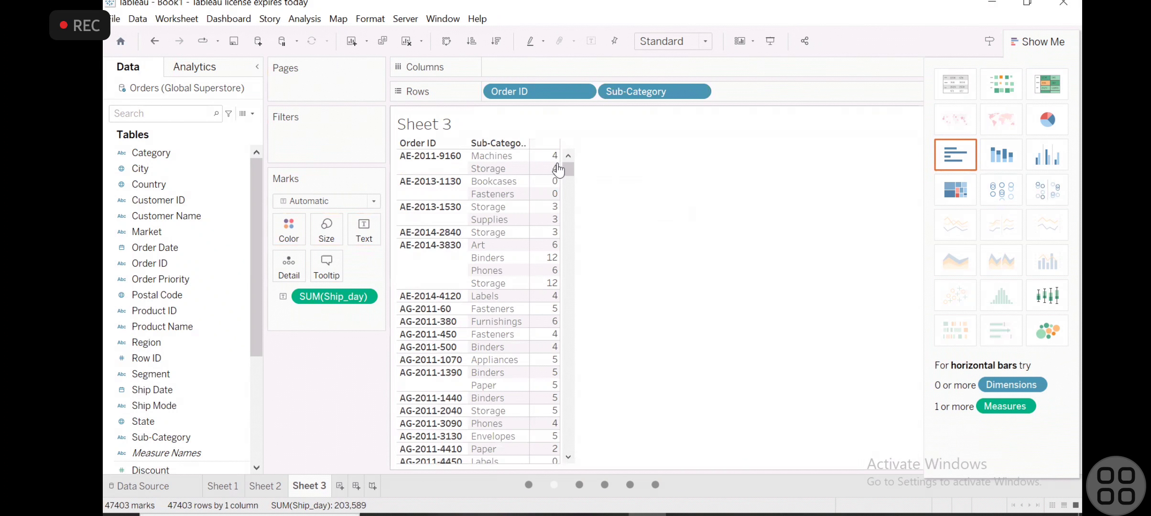
drag(587, 159, 615, 158)
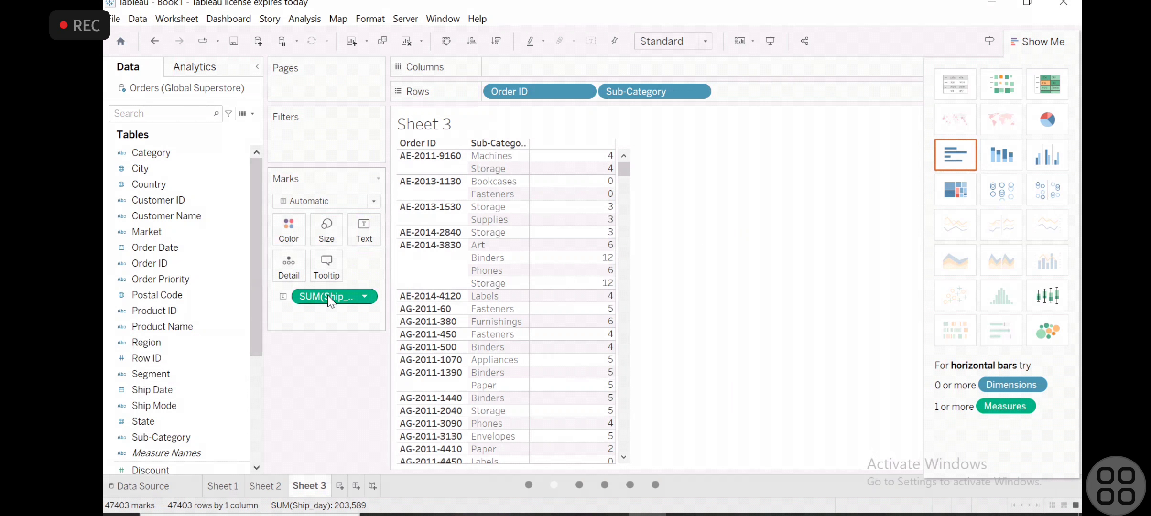
drag(328, 299, 354, 296)
scroll(203, 330, down, 3)
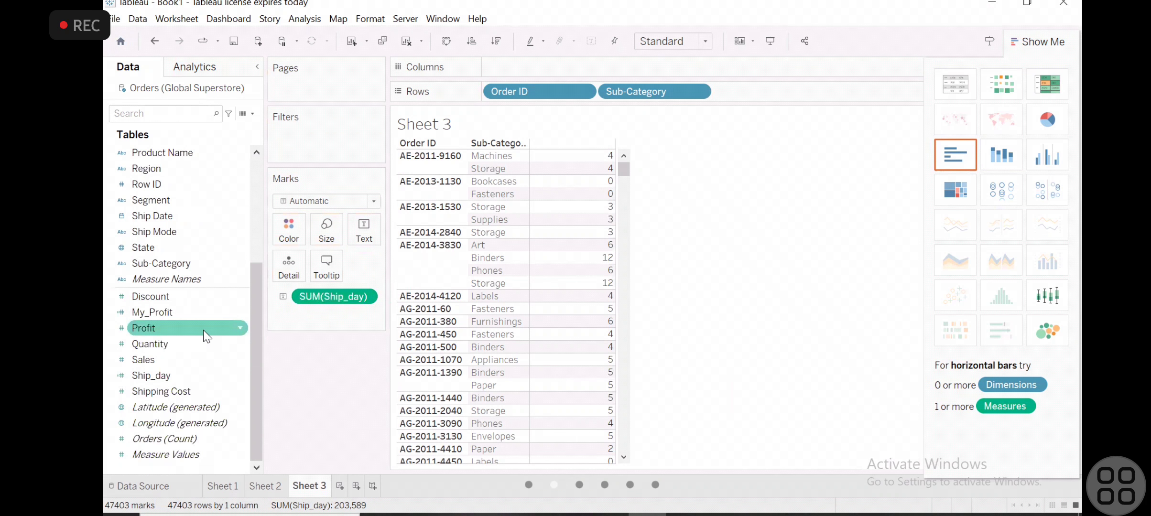
click(131, 391)
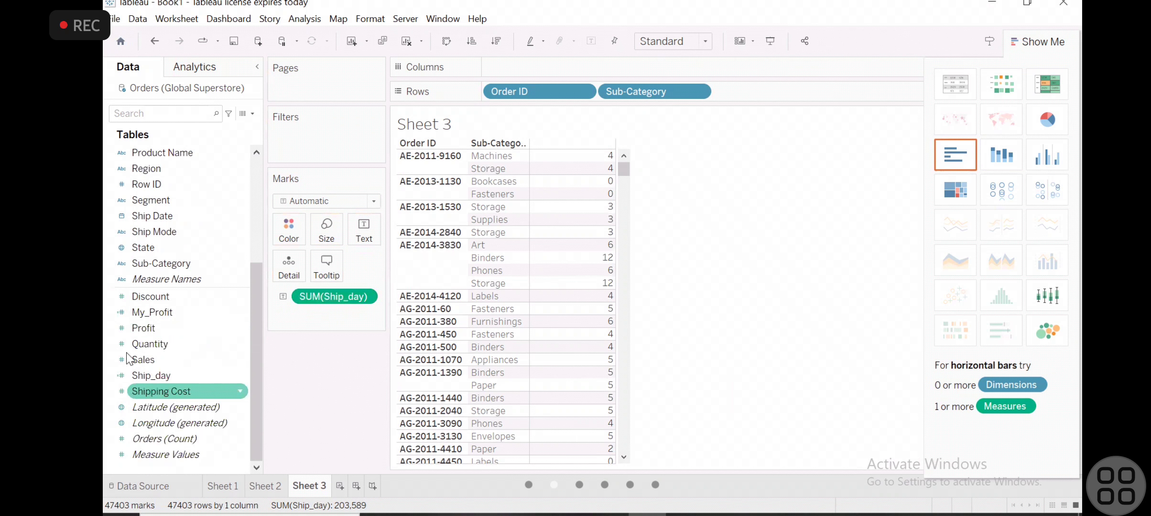
right_click(197, 369)
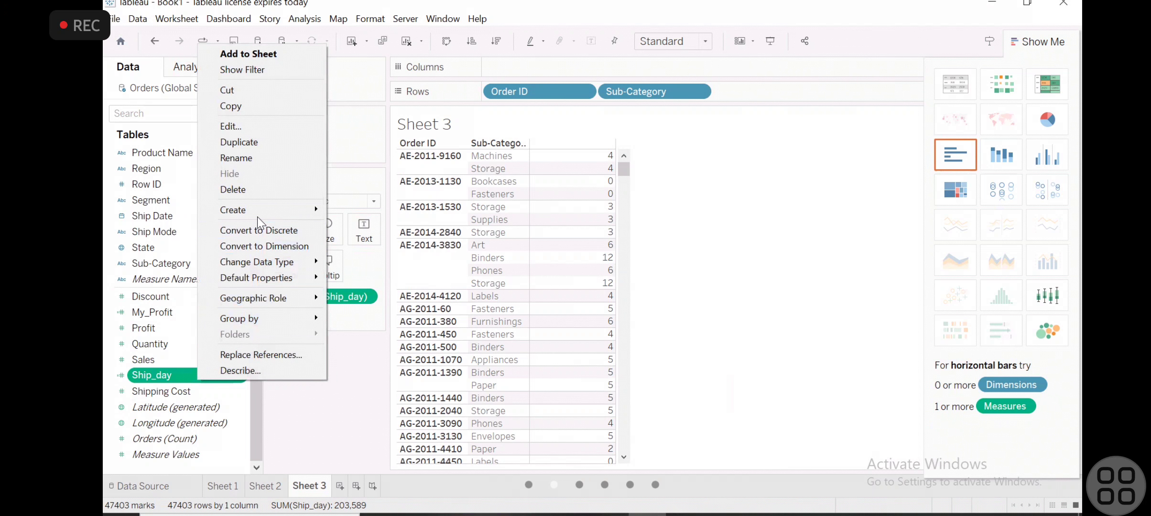
click(326, 412)
mouse_move(546, 258)
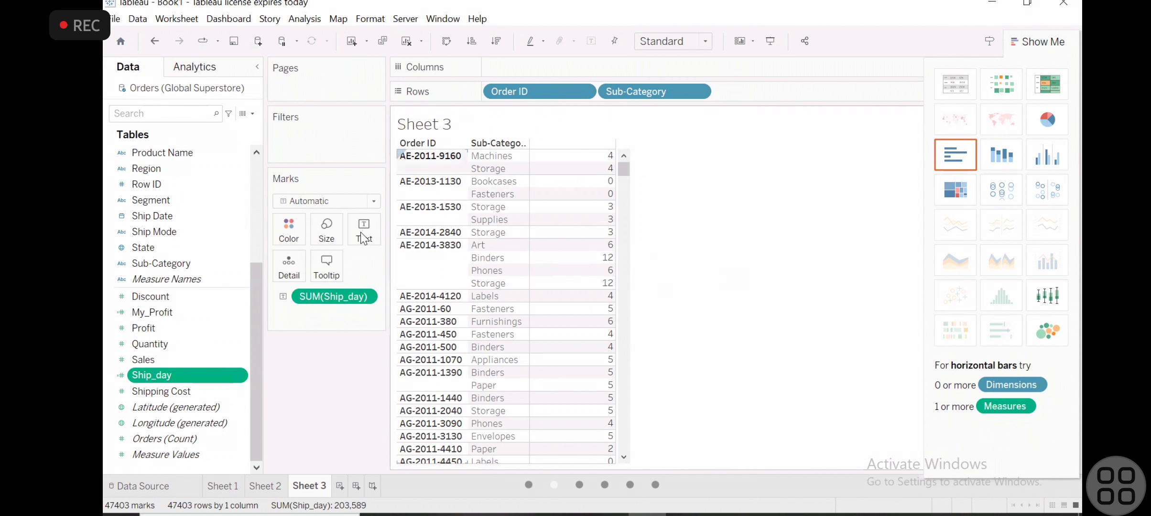
scroll(198, 172, up, 4)
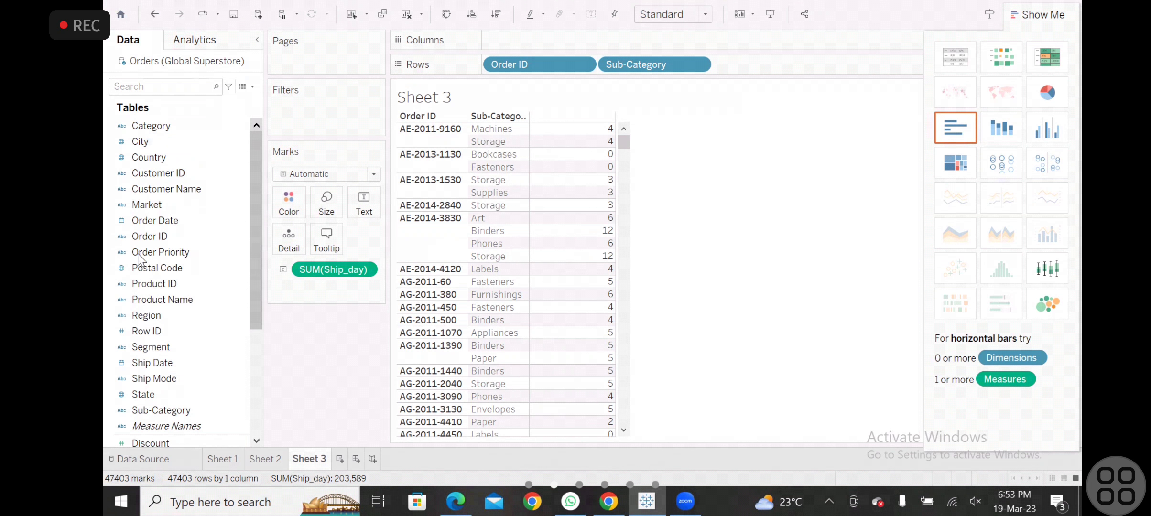
scroll(165, 256, down, 4)
scroll(165, 255, up, 4)
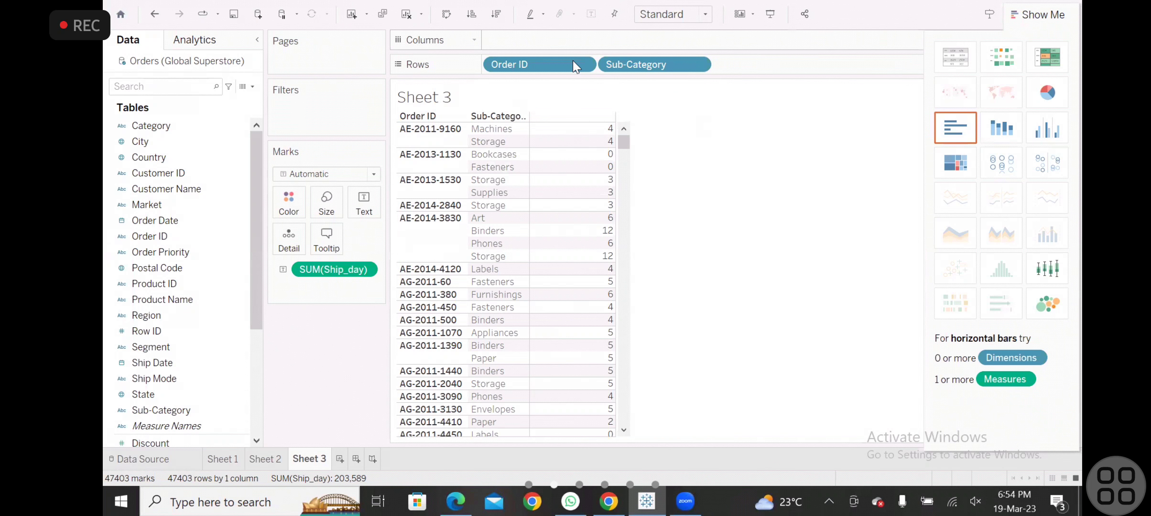
- Reorder the rows so Sub-Category comes before Order ID and browse the Order IDs under Accessories
drag(547, 64, 760, 61)
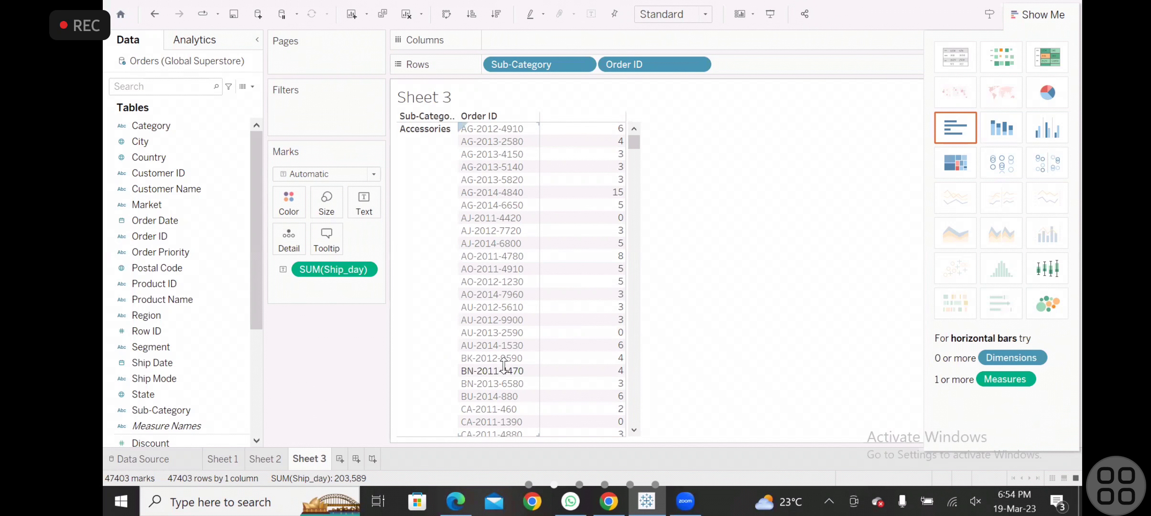
scroll(504, 366, down, 10)
scroll(504, 366, up, 4)
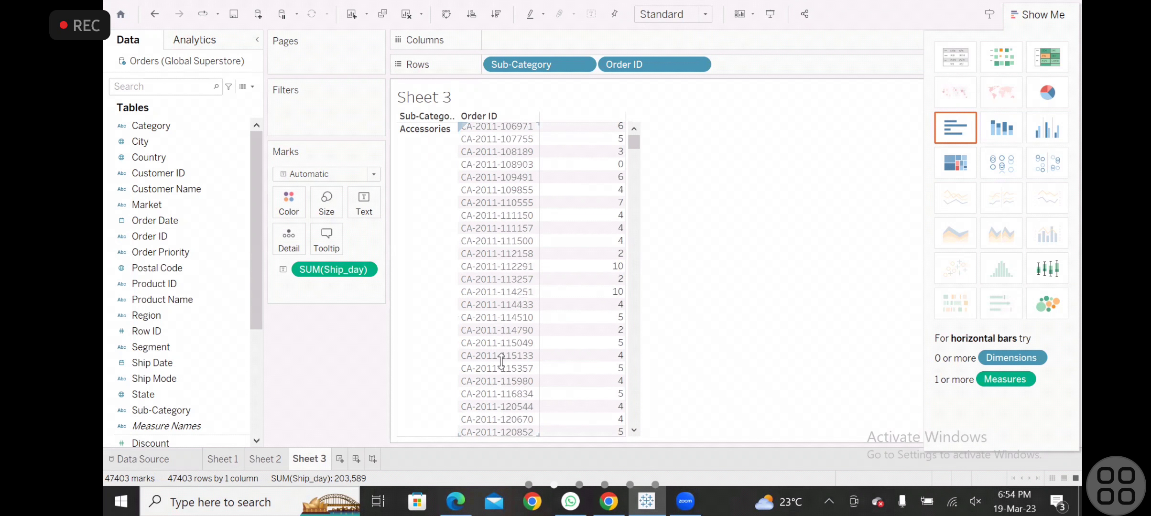
- Clear Sheet 3 by removing Order ID, Sub-Category and SUM(Ship_day), keeping the chart suggestions open
scroll(166, 388, down, 4)
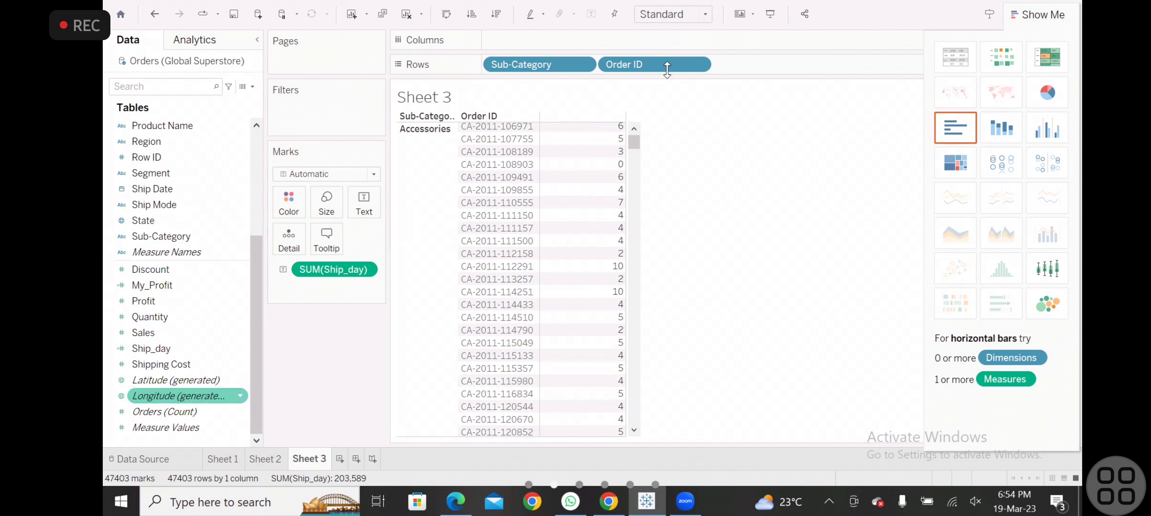
drag(644, 55, 261, 252)
drag(529, 72, 215, 276)
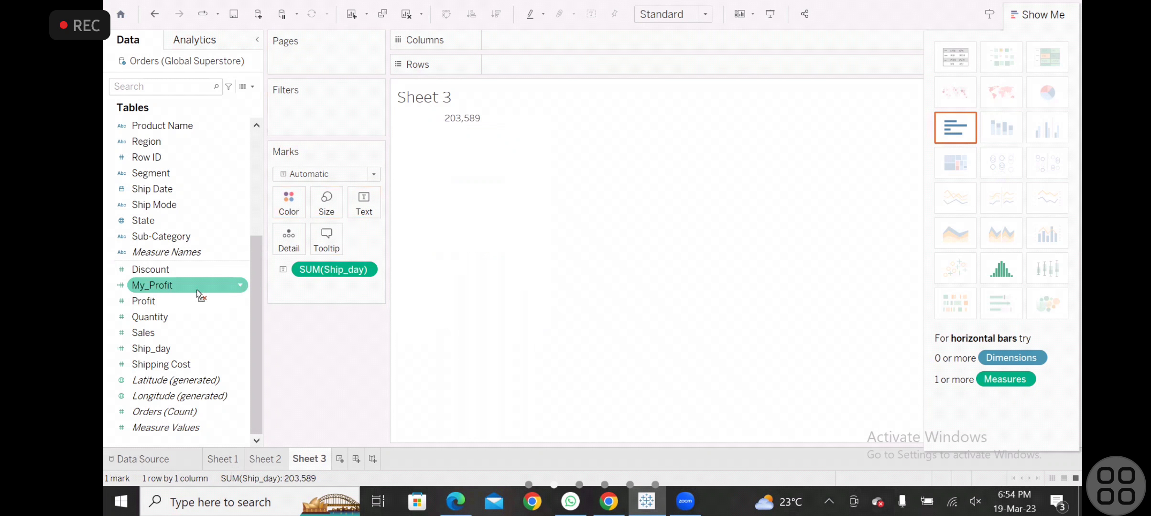
click(1022, 14)
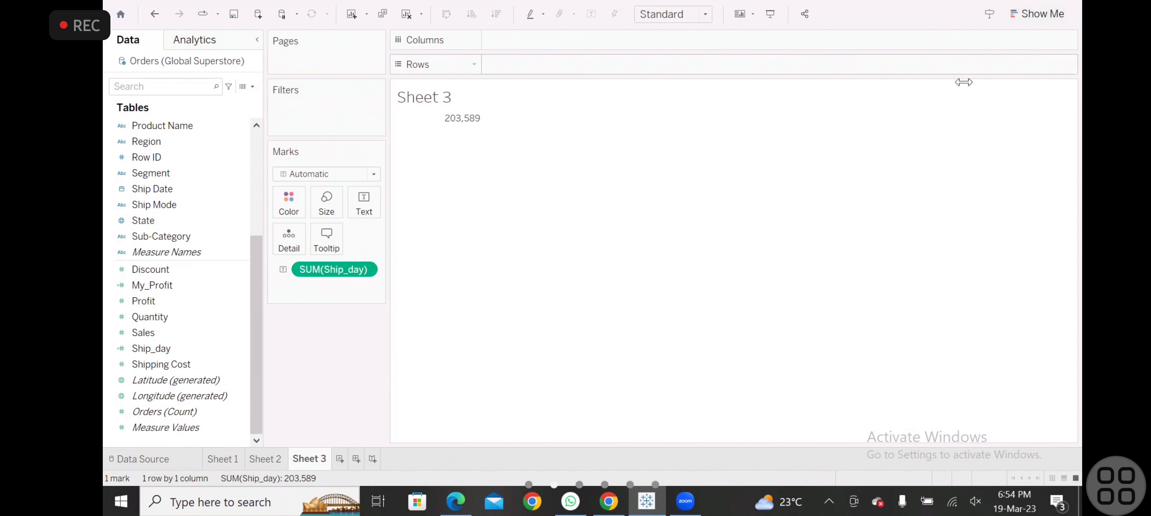
drag(334, 269, 146, 371)
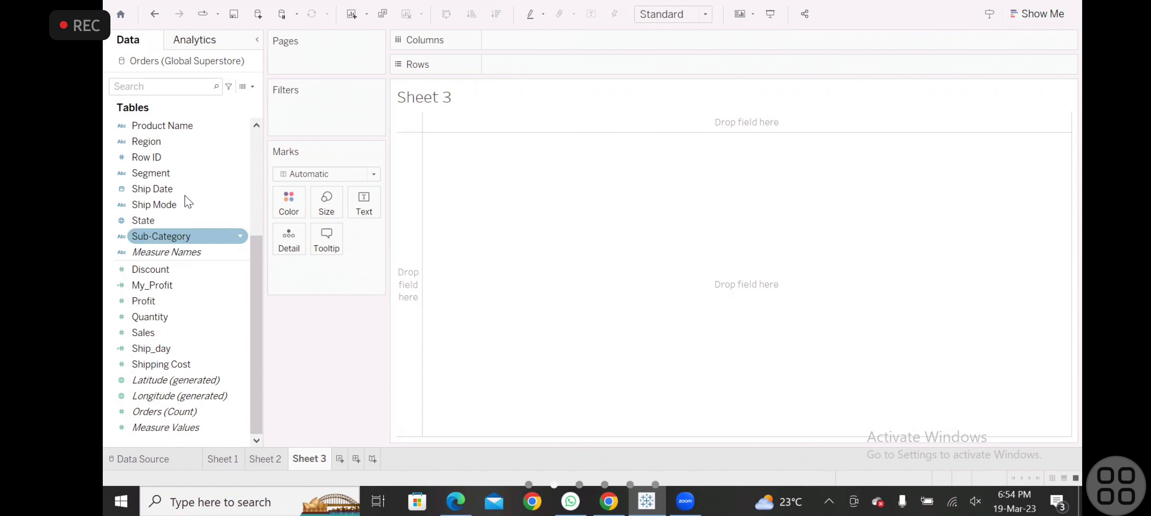
click(1057, 16)
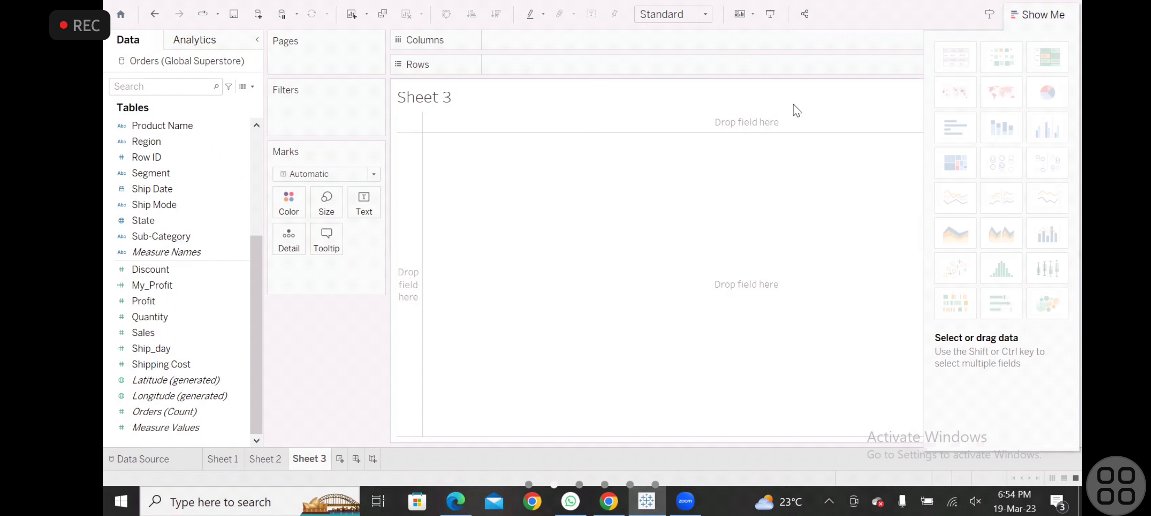
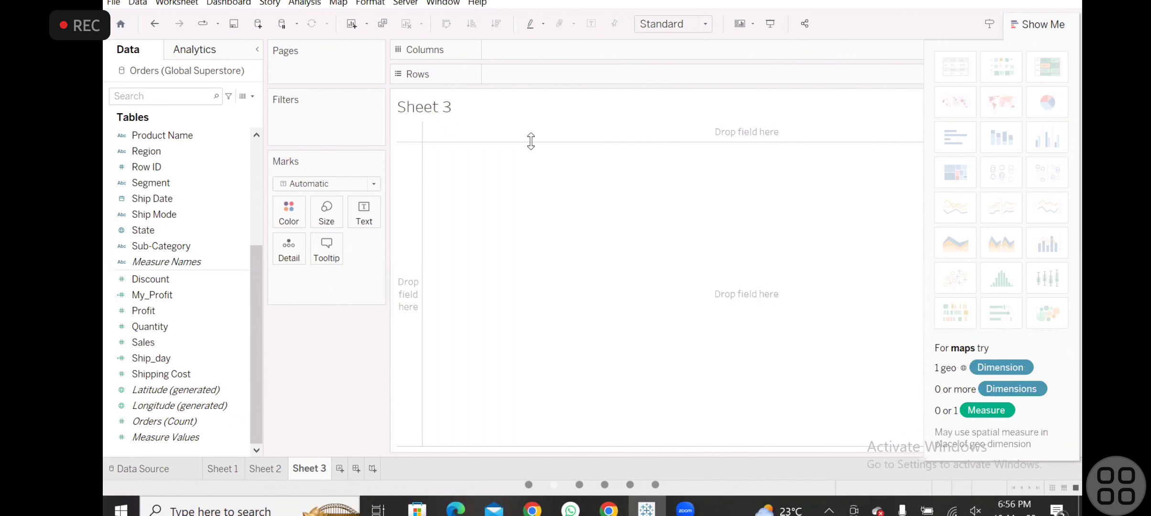
- Build a bar chart of sales per category with Category on the columns and SUM(Sales) on the rows
scroll(230, 162, up, 5)
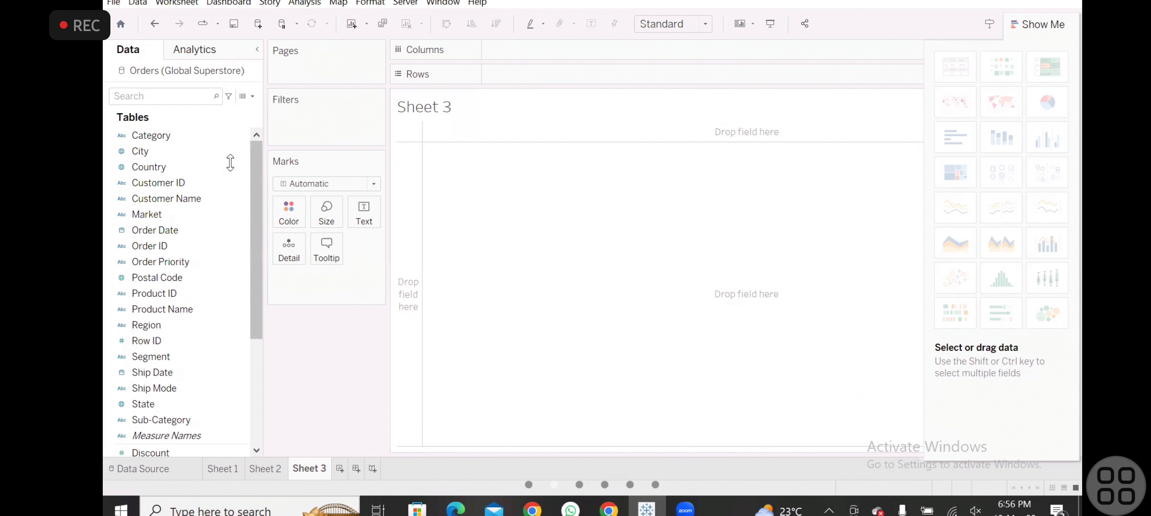
drag(163, 135, 542, 85)
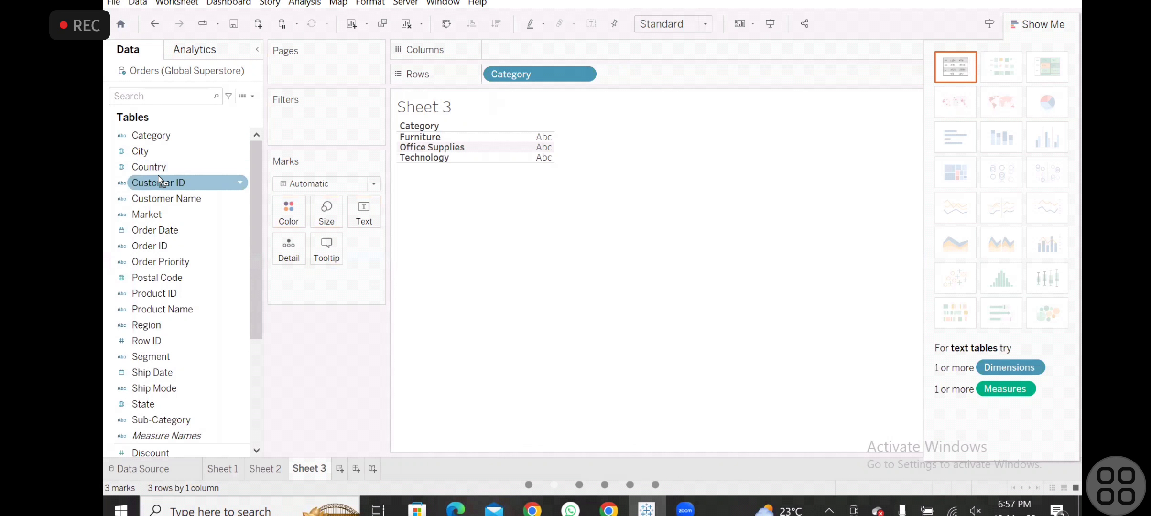
drag(514, 70, 513, 49)
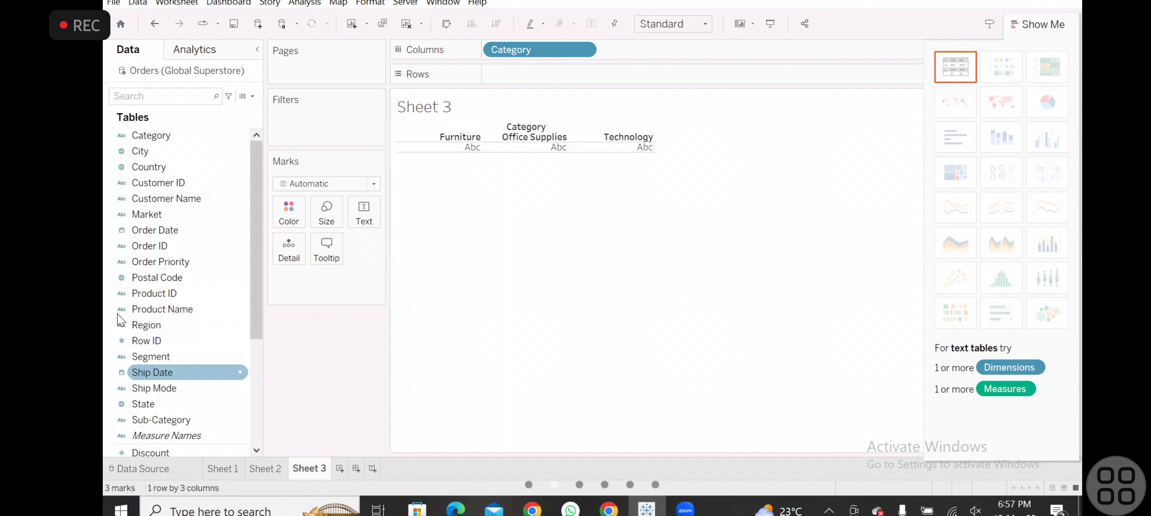
scroll(169, 370, down, 4)
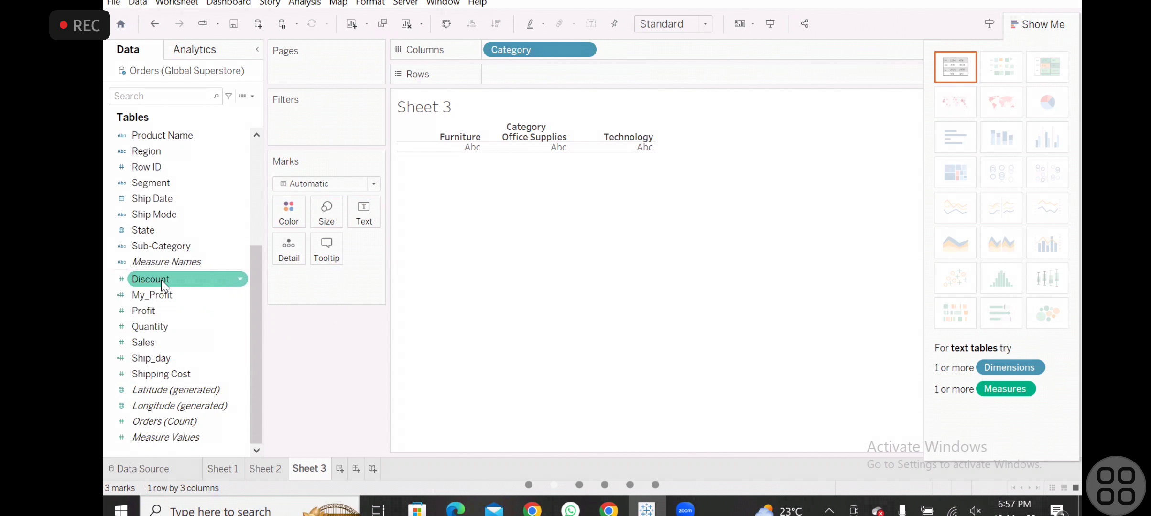
drag(152, 341, 514, 76)
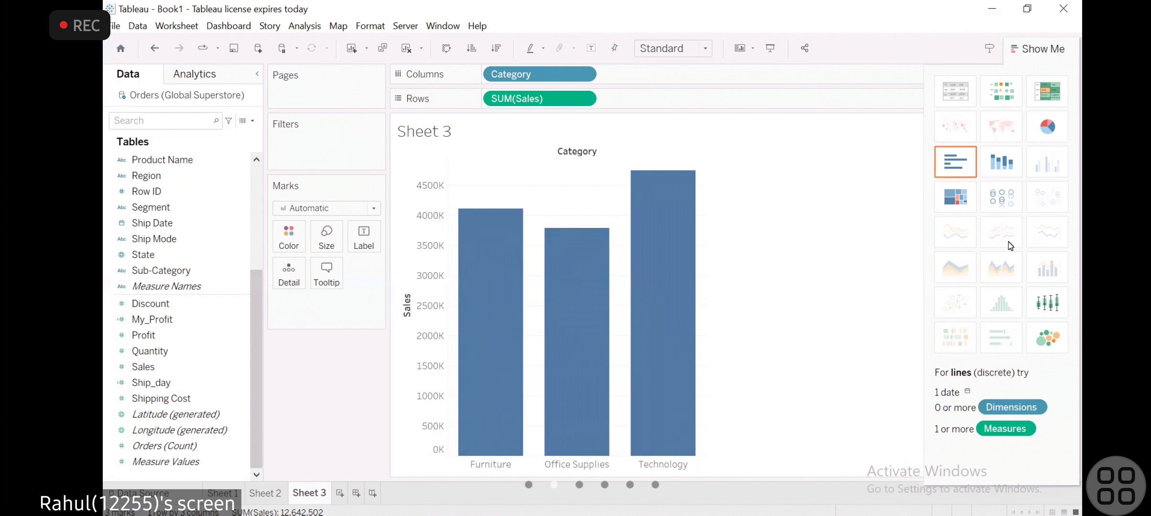
- Convert the bar chart to a pie chart fitted to Entire View and label its slices with SUM(Profit)
click(1031, 149)
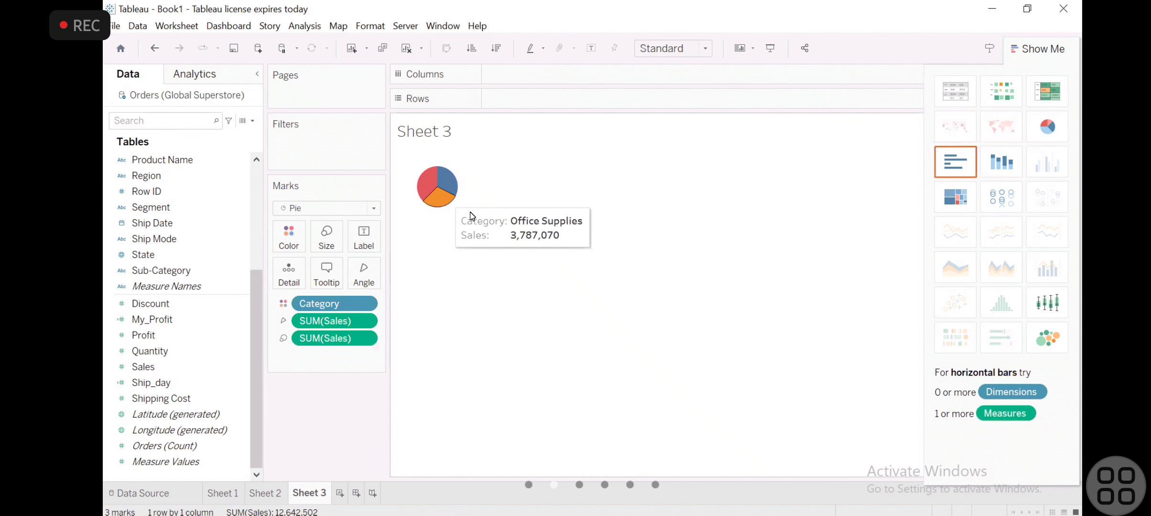
click(701, 49)
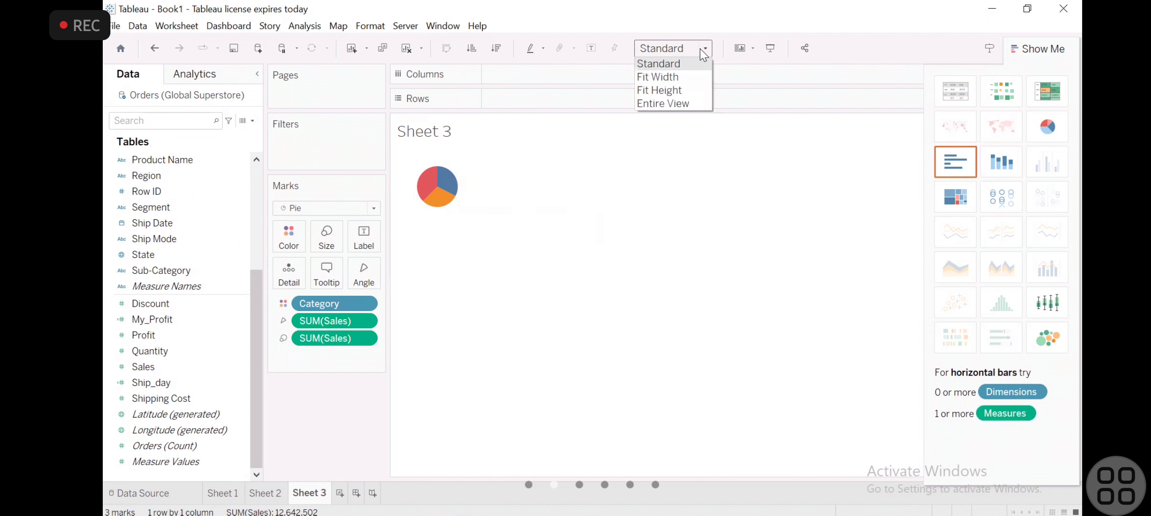
click(683, 102)
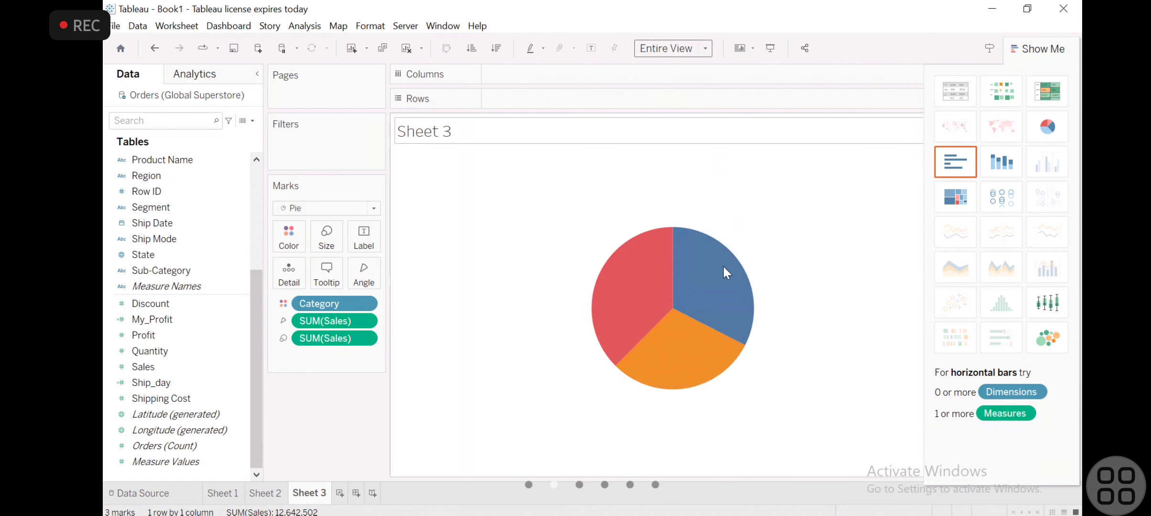
mouse_move(687, 262)
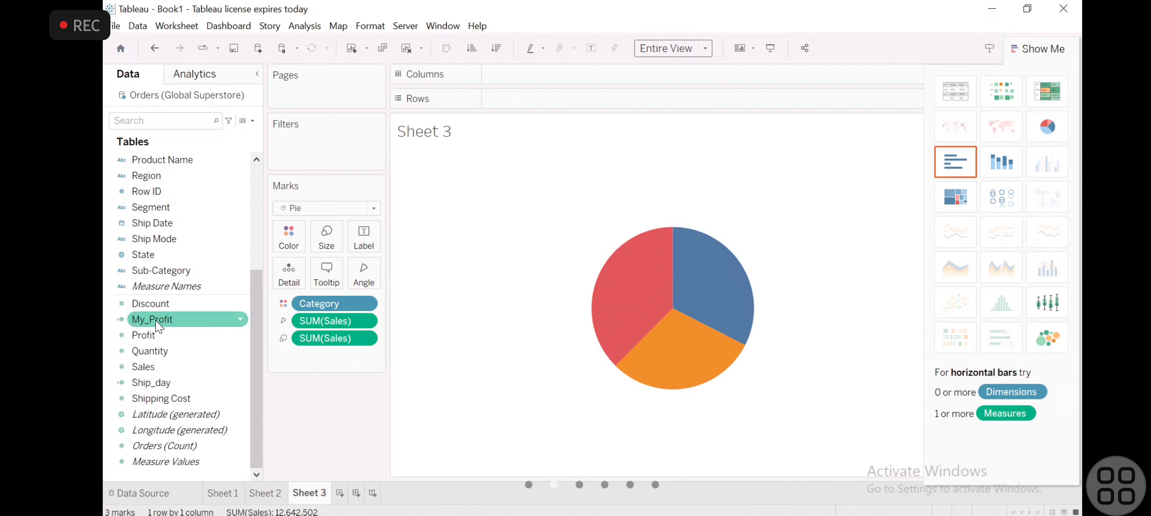
drag(152, 337, 363, 242)
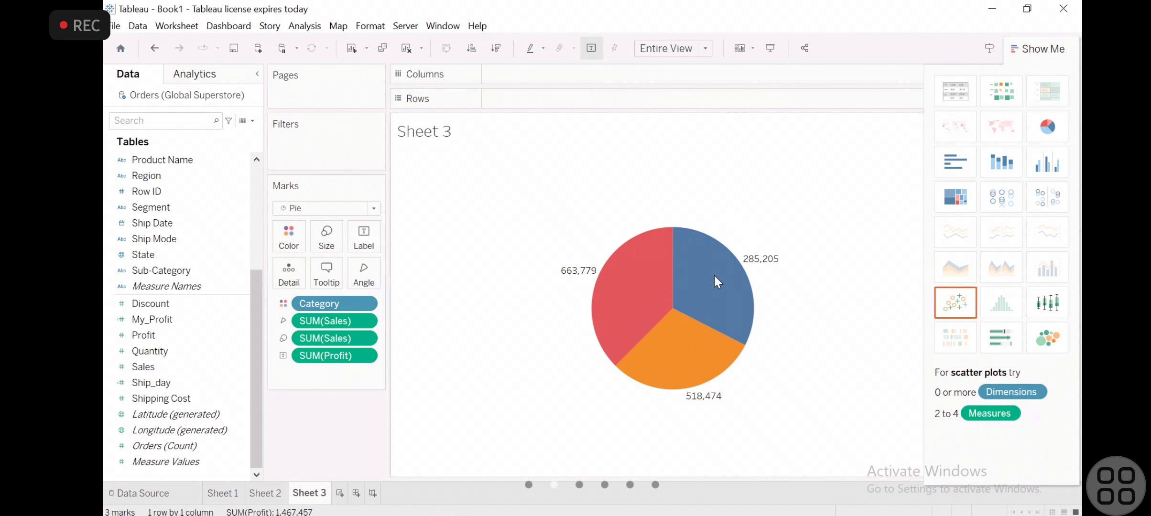
mouse_move(620, 301)
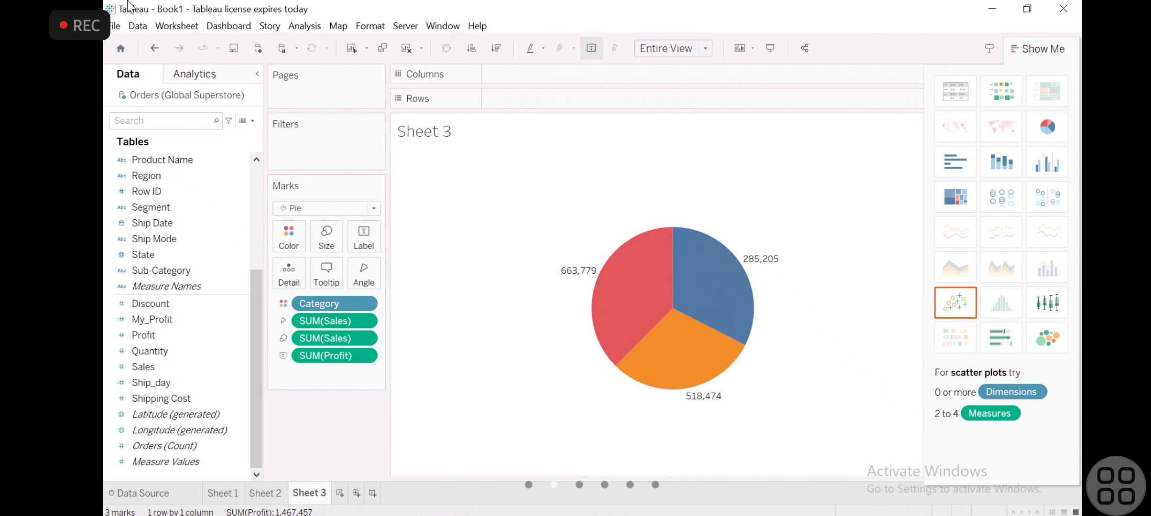
- Turn Aggregate Measures off and back on twice to compare the pie chart with and without aggregation
click(313, 29)
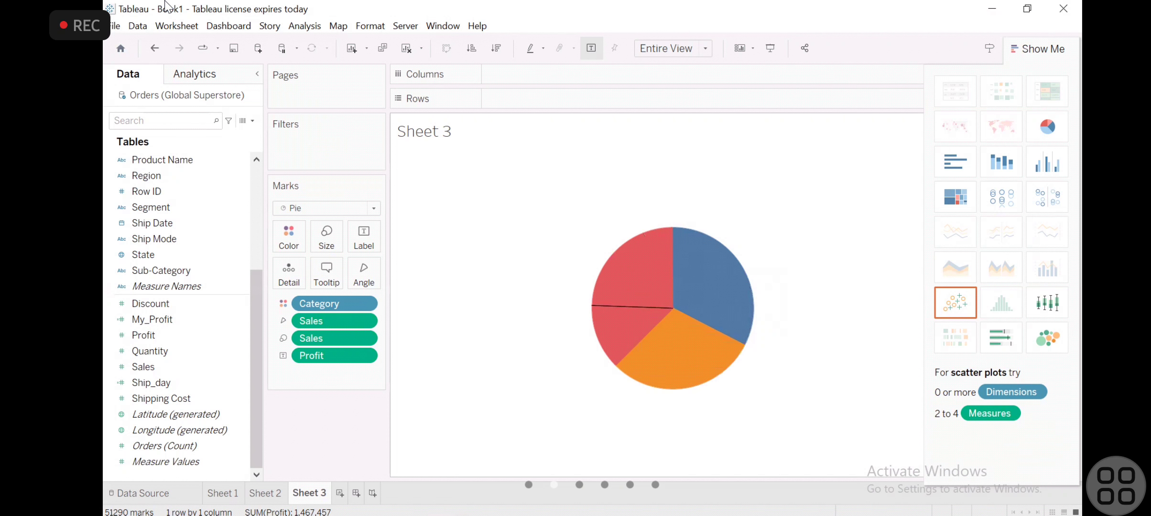
click(291, 28)
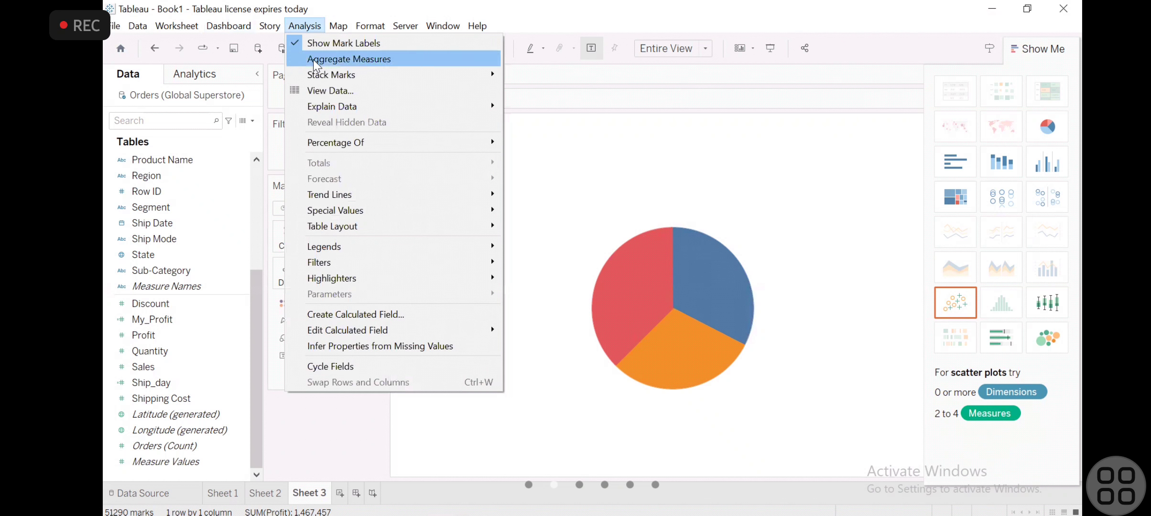
click(313, 59)
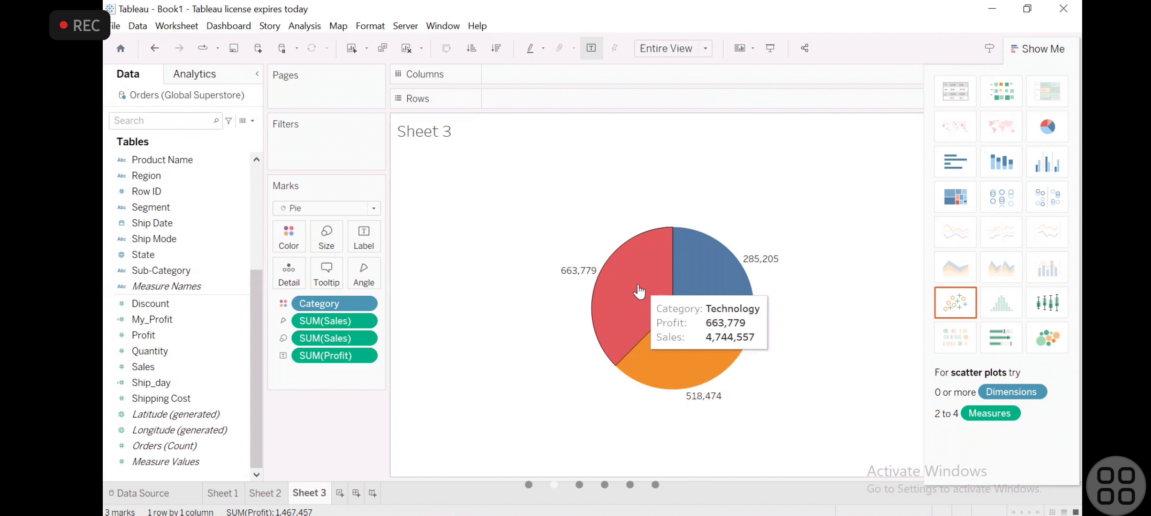
click(304, 26)
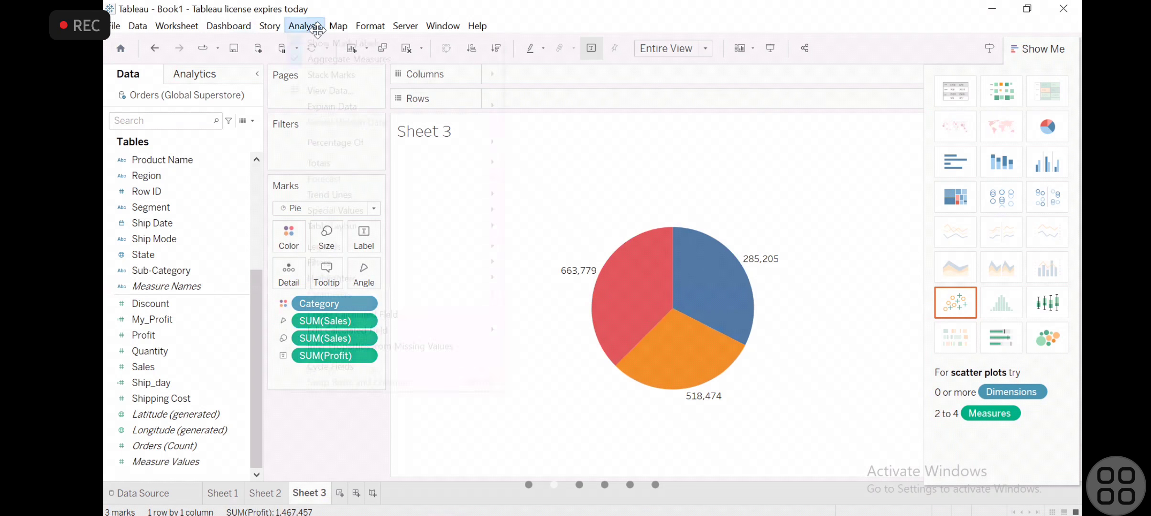
click(339, 59)
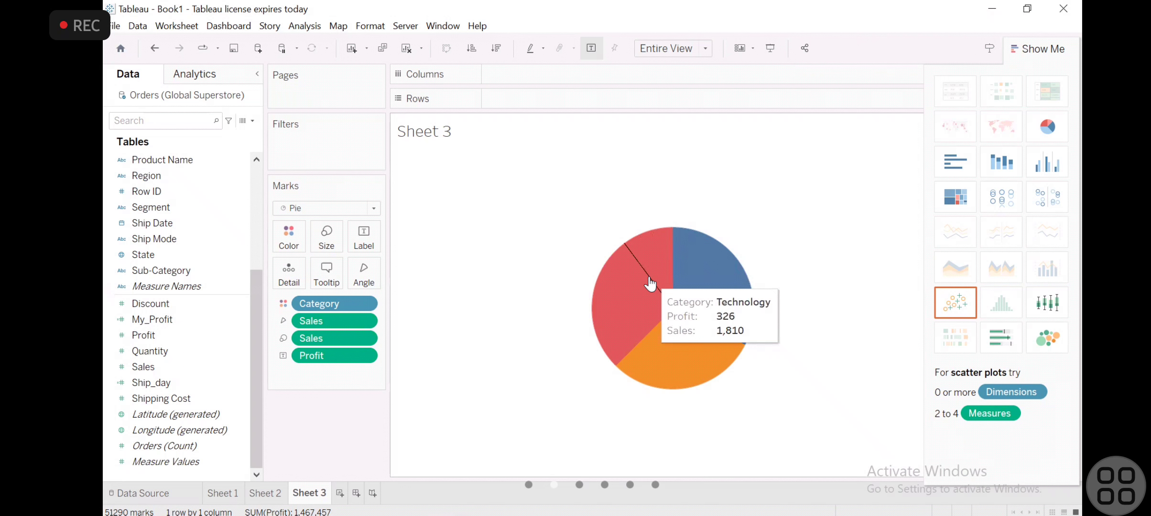
click(304, 26)
click(301, 57)
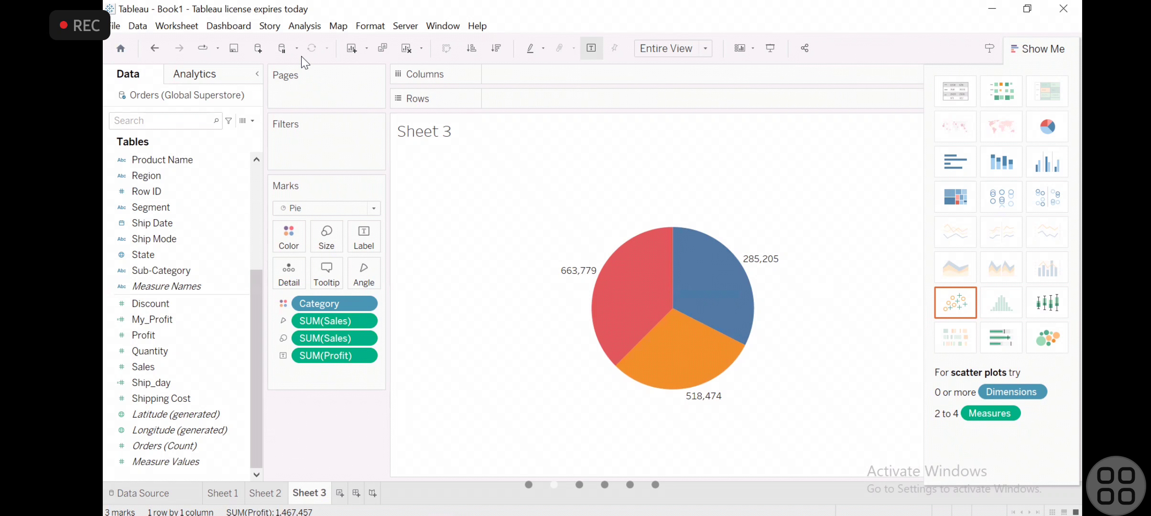
- Add a new worksheet and locate the Sub-Category field among the data source's fields
scroll(157, 207, up, 4)
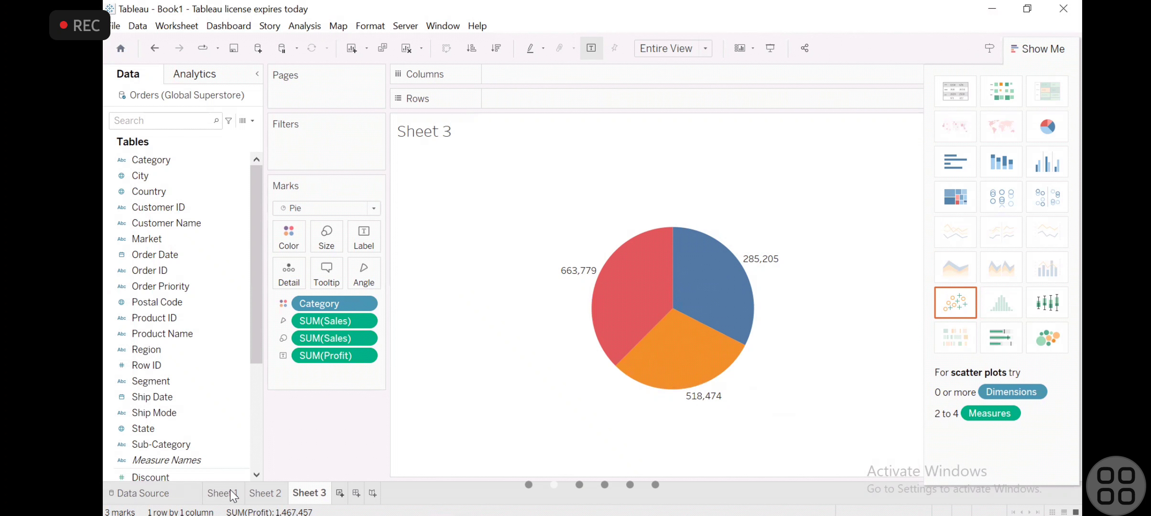
key(ctrl+m)
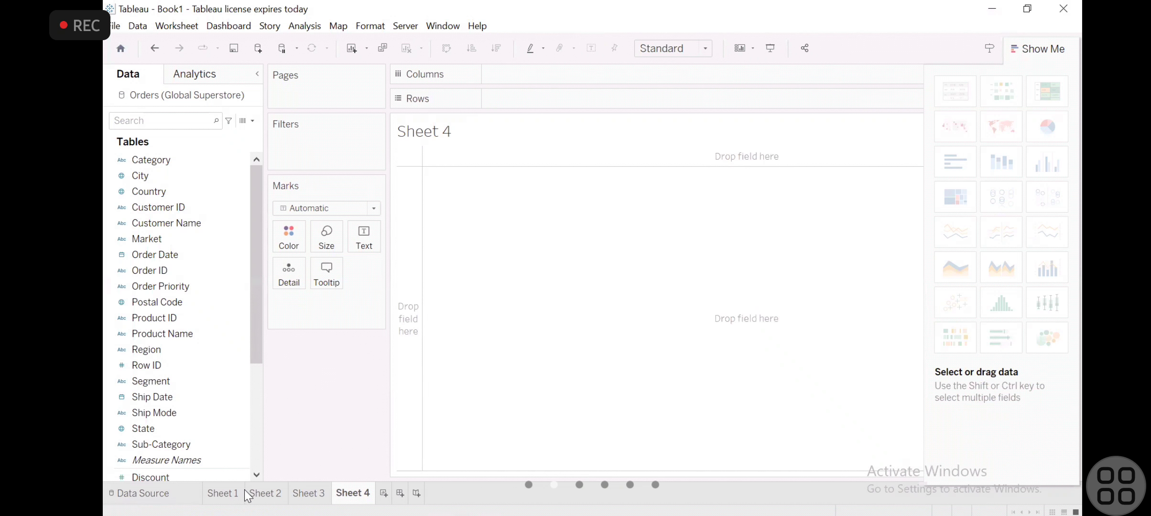
click(233, 192)
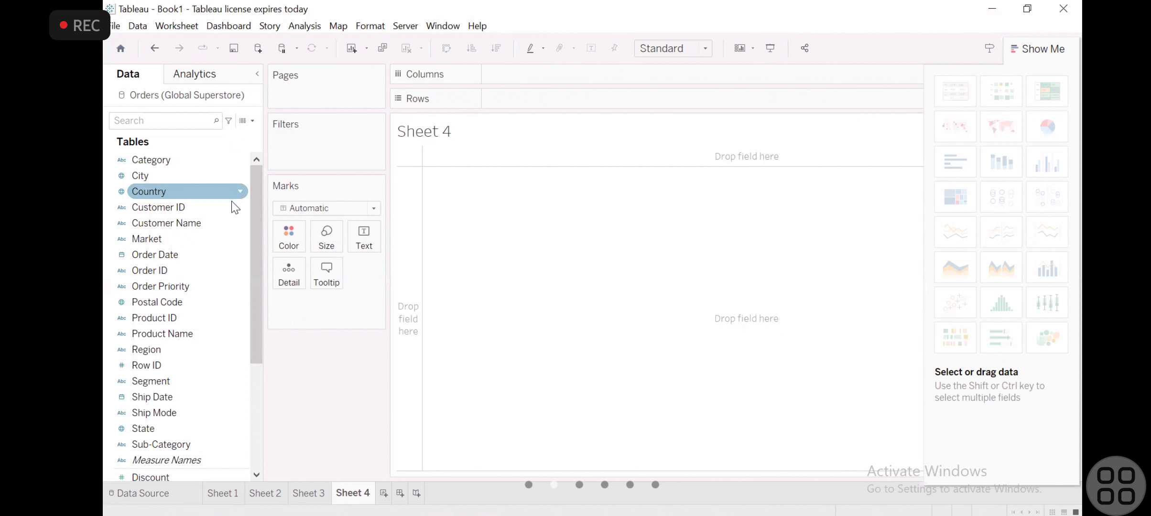
key(Down)
key(Down)
key(Down)
key(Down)
key(Down)
key(Down)
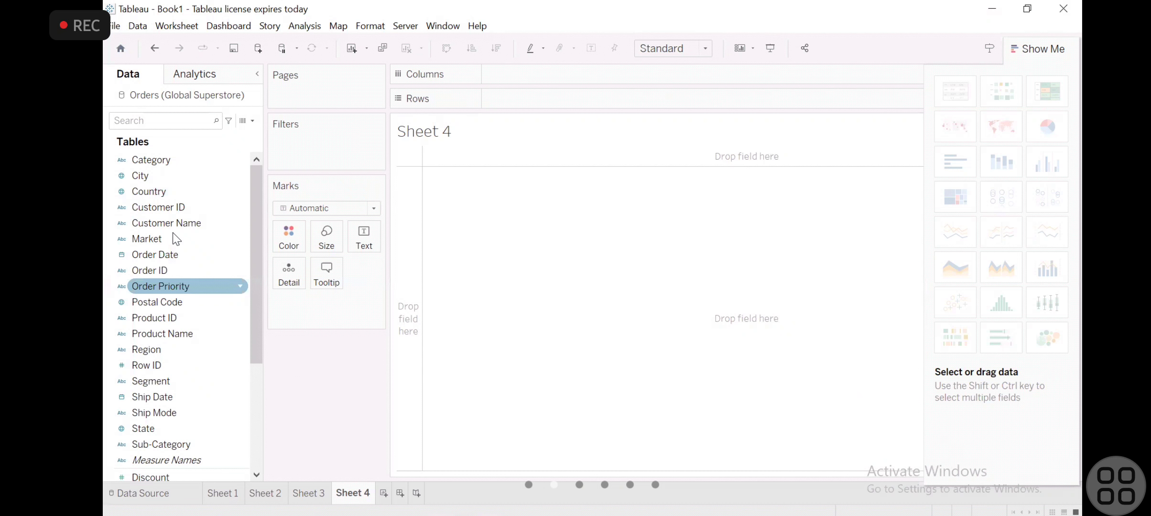
key(Down)
key(Down)
key(Down)
key(Down)
key(Down)
key(Down)
key(Down)
key(Down)
key(Down)
key(Down)
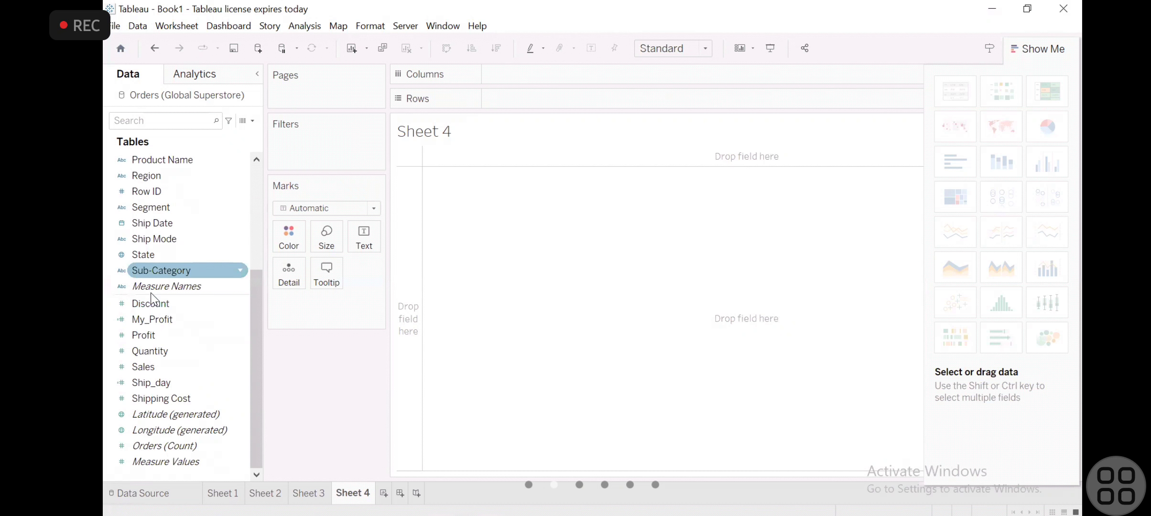
- Create a pie chart of Sales by Sub-Category on Sheet 4 and fit it to Entire View
mouse_move(166, 267)
mouse_down()
mouse_move(228, 200)
mouse_move(181, 251)
mouse_up()
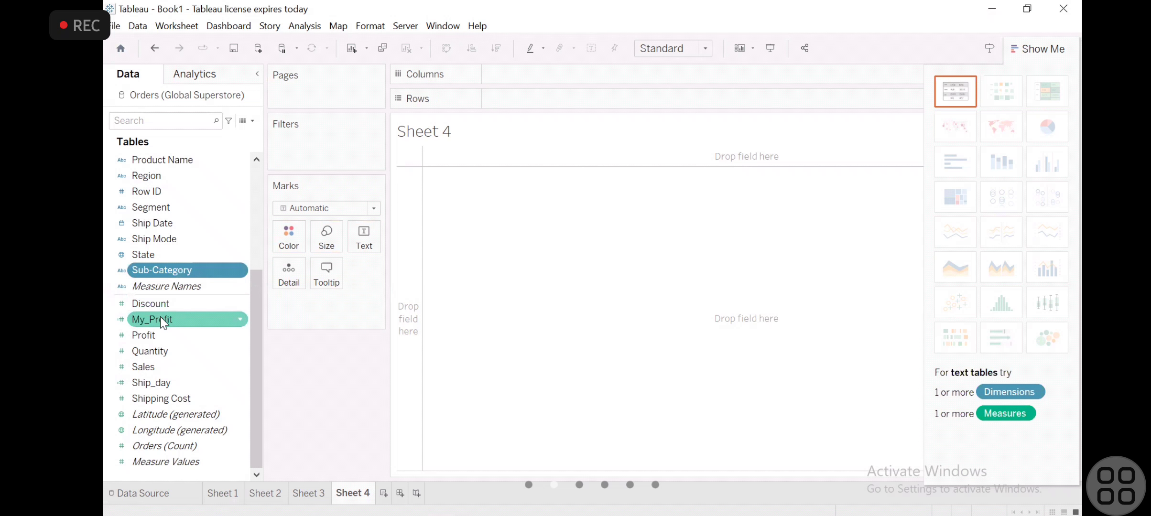
ctrl+click(152, 351)
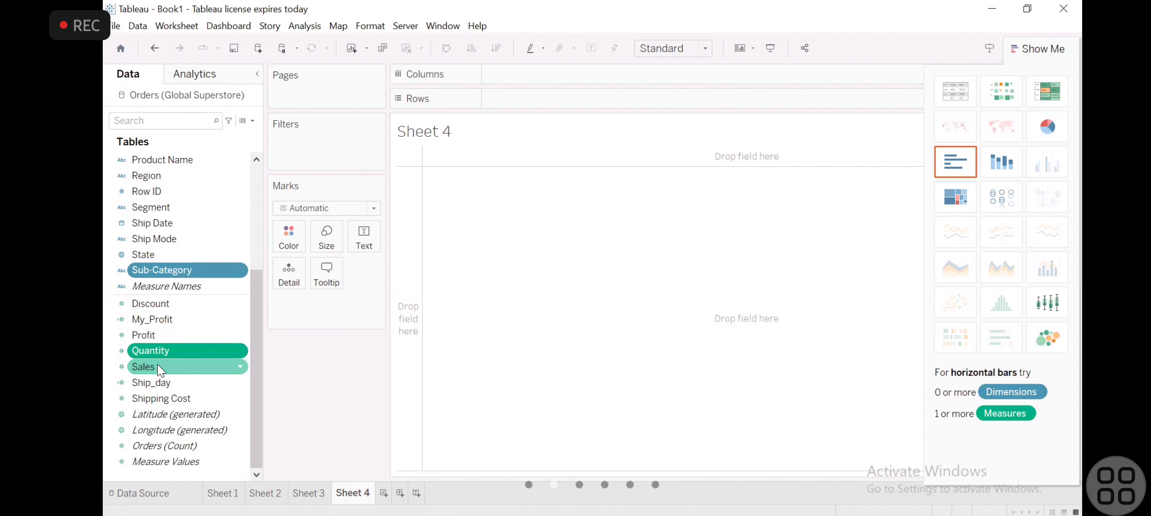
ctrl+click(157, 365)
ctrl+click(164, 350)
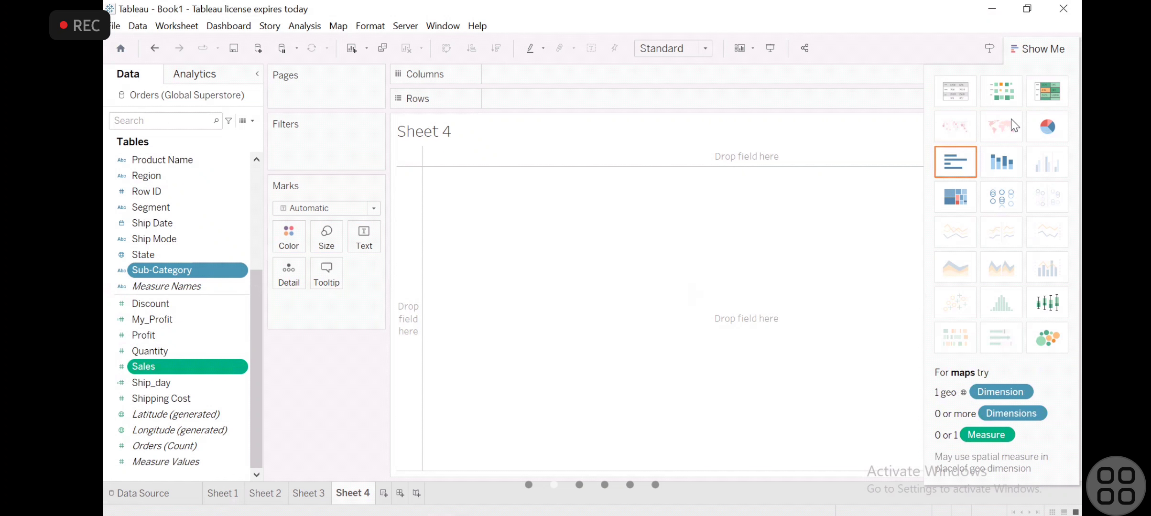
click(1041, 127)
mouse_move(439, 191)
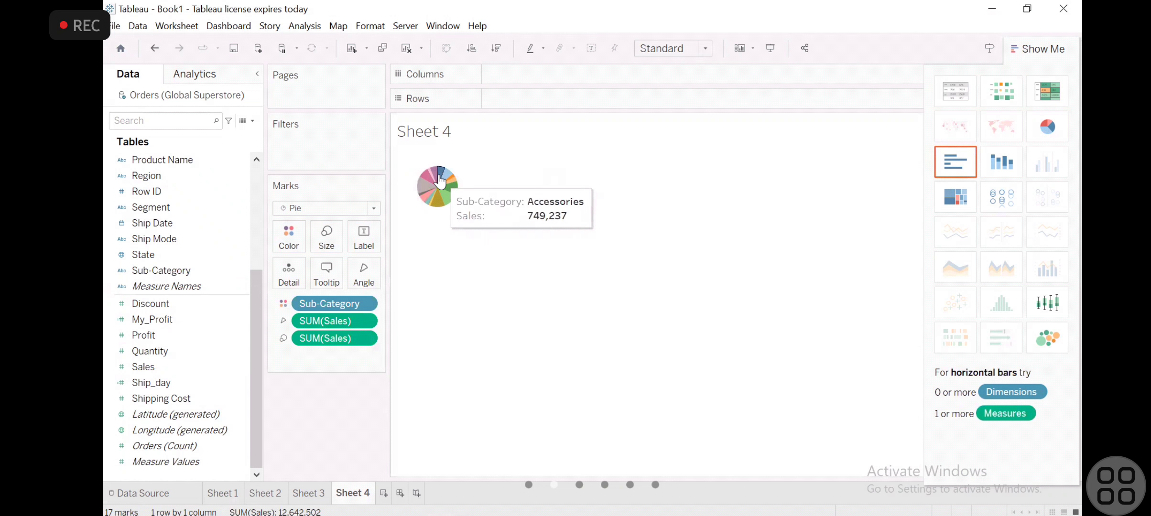
click(700, 50)
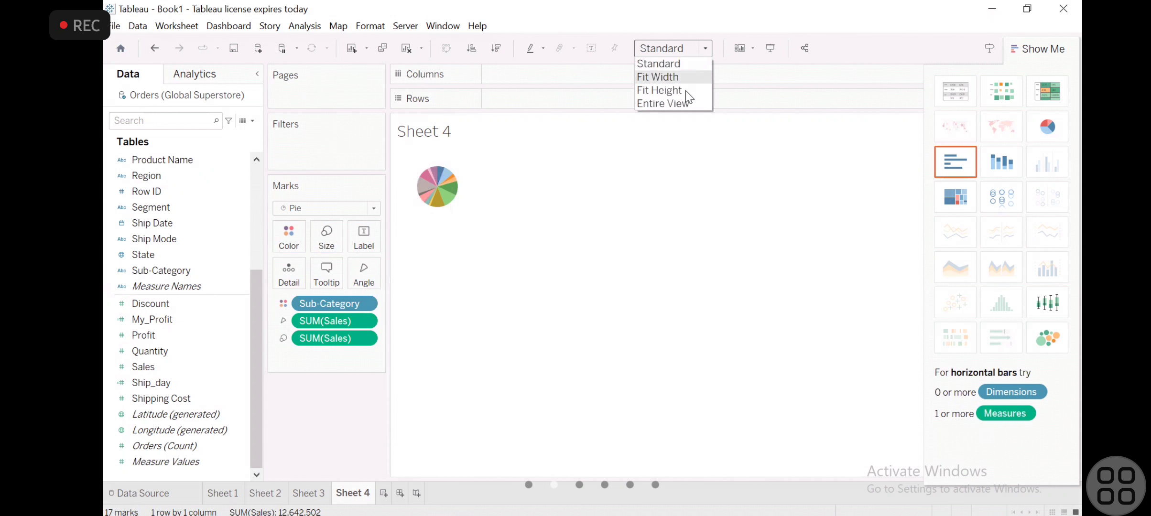
click(683, 107)
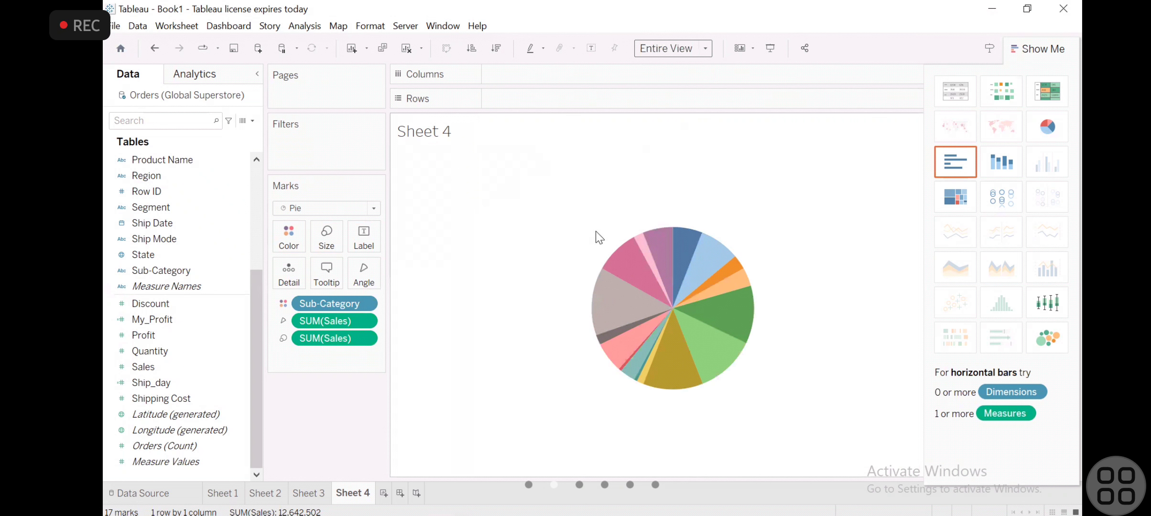
mouse_move(655, 326)
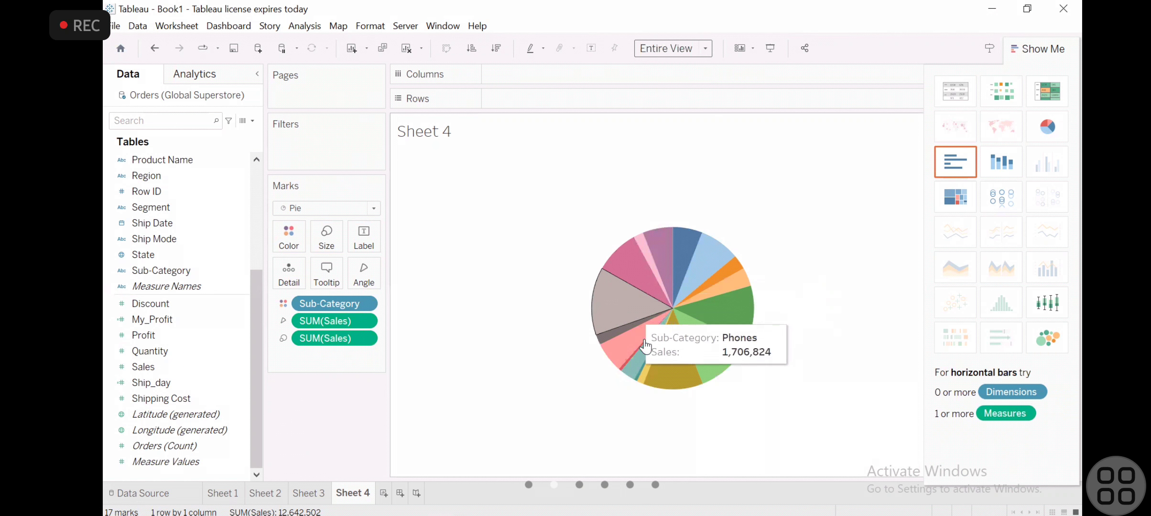
mouse_move(673, 263)
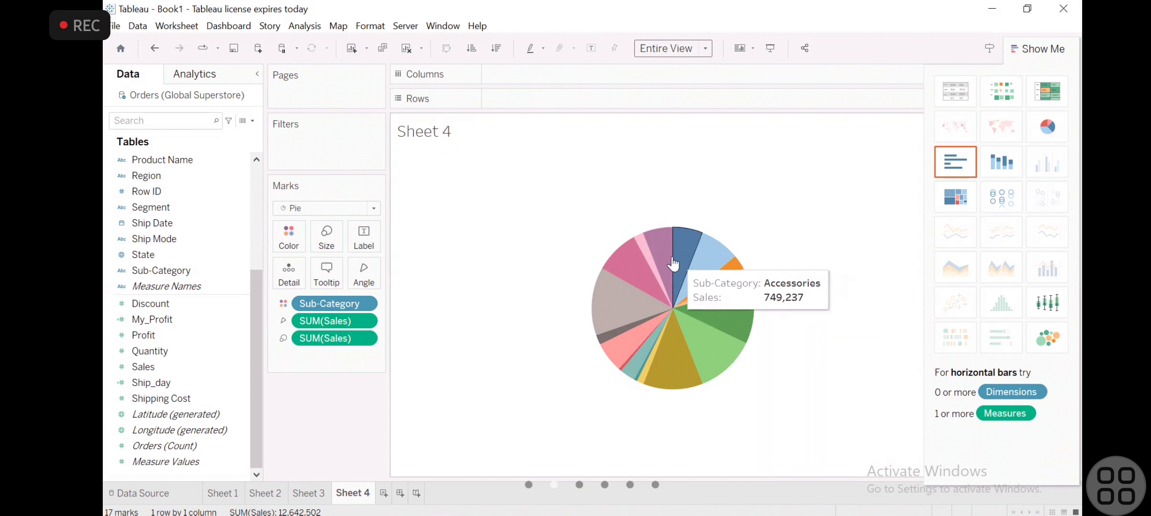
- Label the Sub-Category pie slices with SUM(My_Profit) and inspect the values of individual slices
click(167, 366)
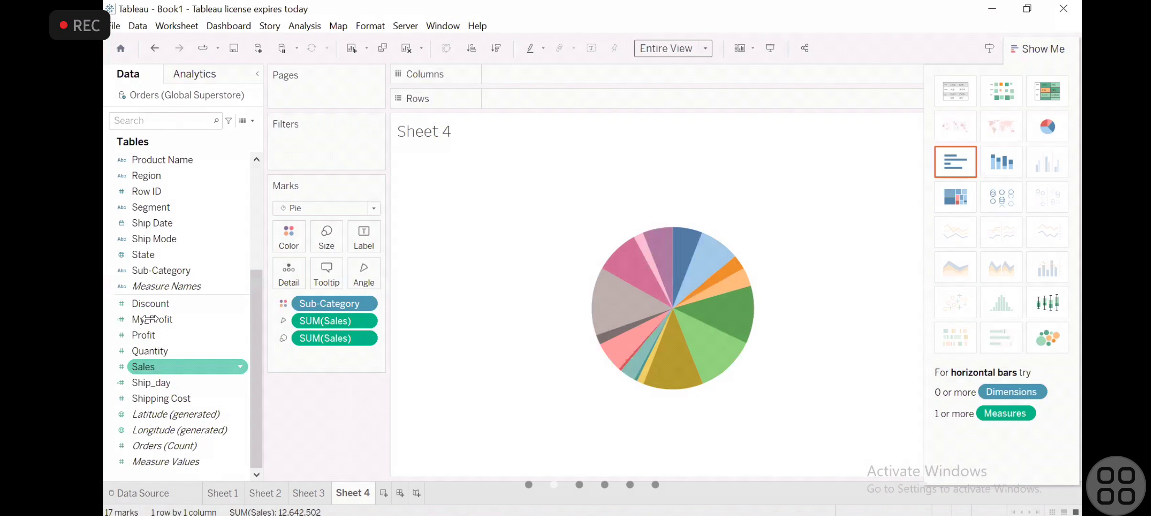
click(155, 335)
click(150, 318)
drag(150, 318, 354, 234)
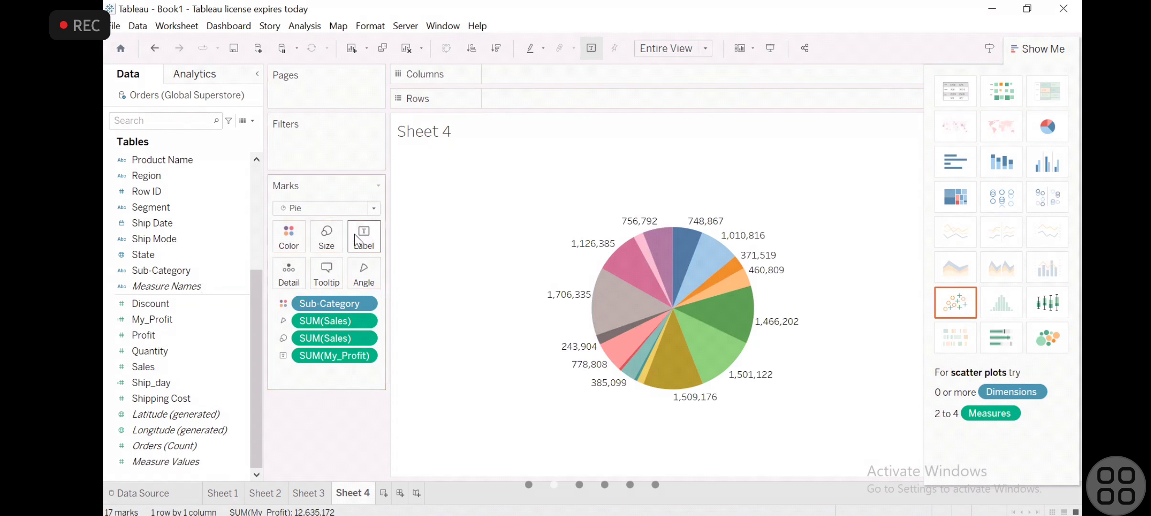
mouse_move(675, 241)
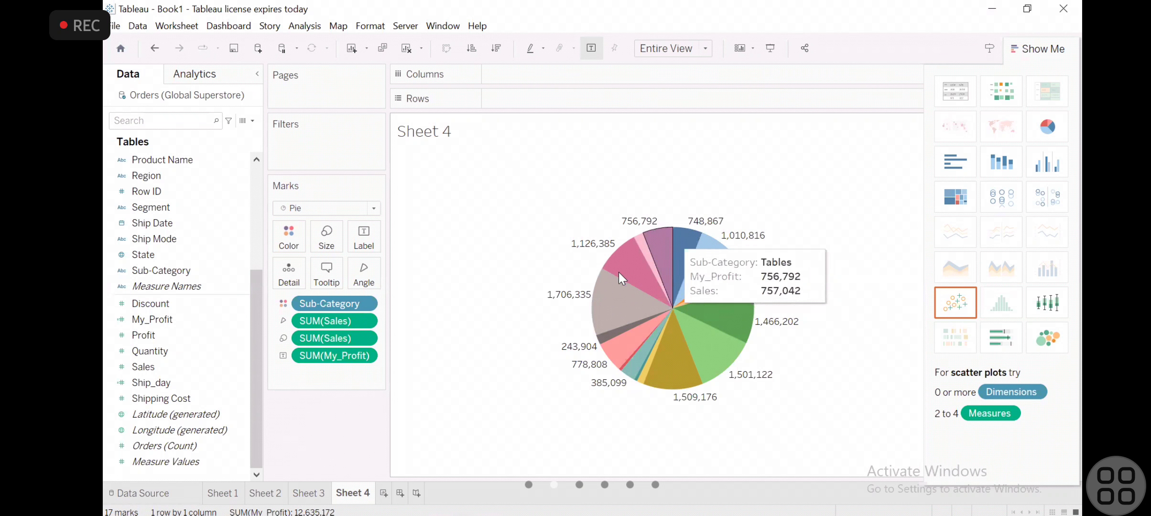
mouse_move(706, 342)
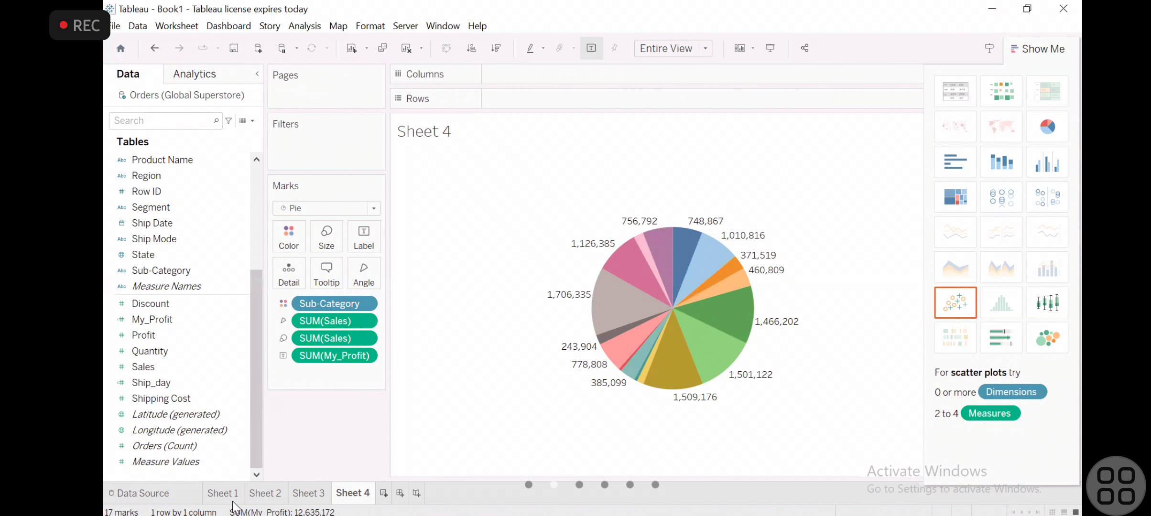
- Create a treemap on a new worksheet from Category, Sub-Category, Discount and Profit, check its tile values and hide the chart gallery
key(ctrl+m)
click(251, 204)
click(165, 160)
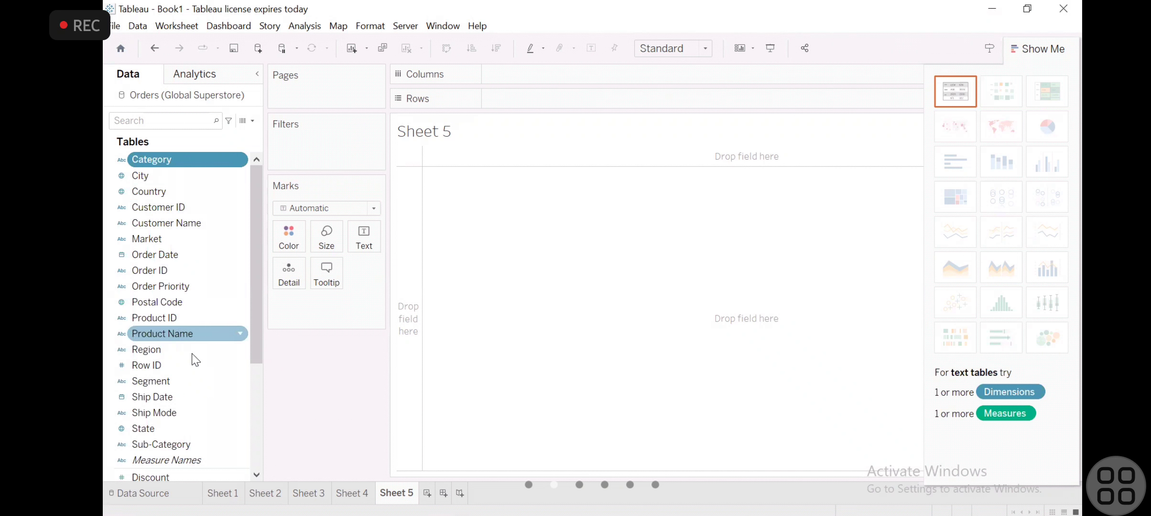
click(251, 377)
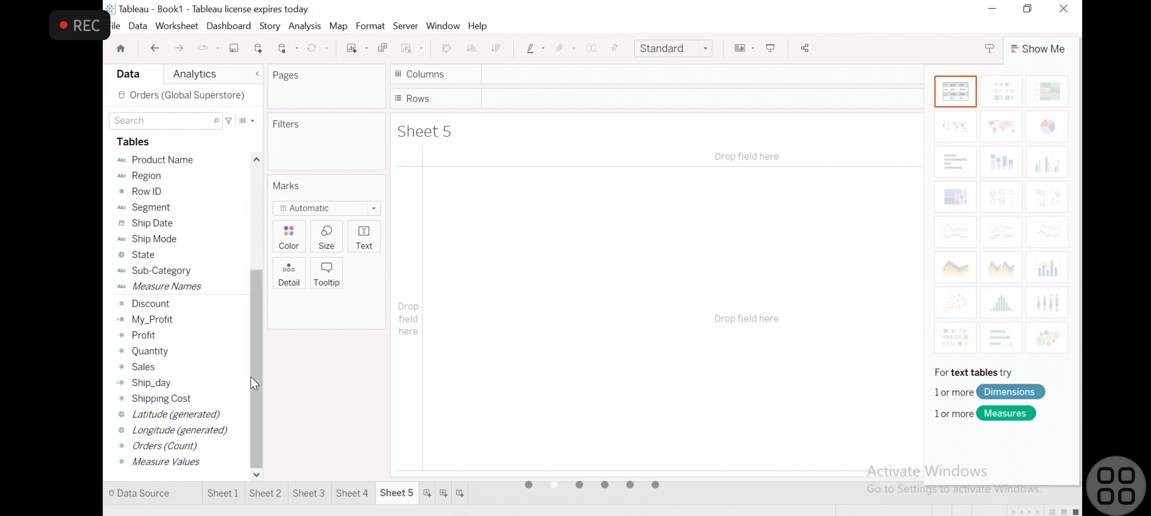
click(188, 271)
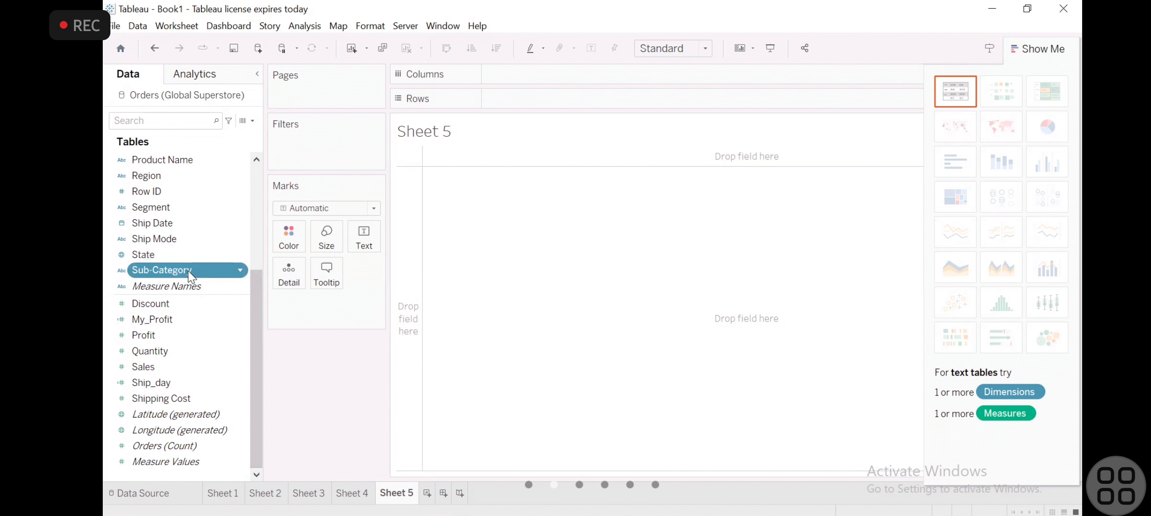
ctrl+click(184, 335)
ctrl+click(174, 301)
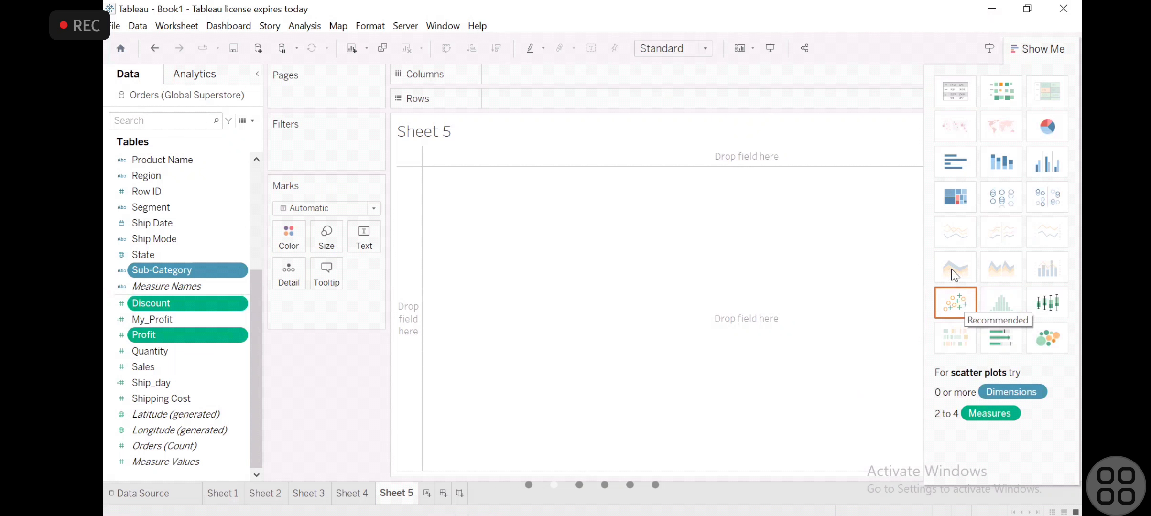
click(951, 210)
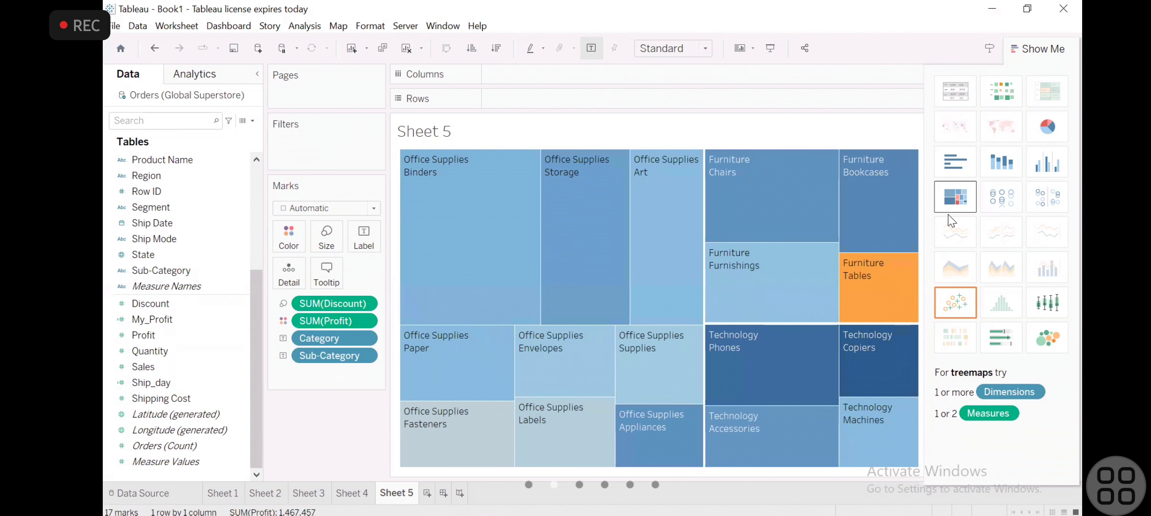
mouse_move(624, 239)
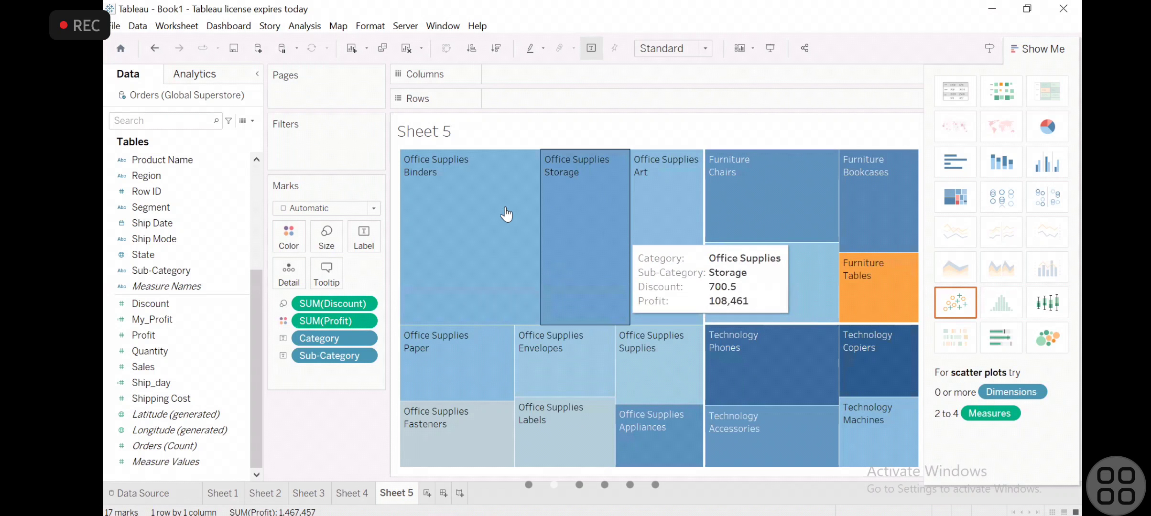
mouse_move(438, 205)
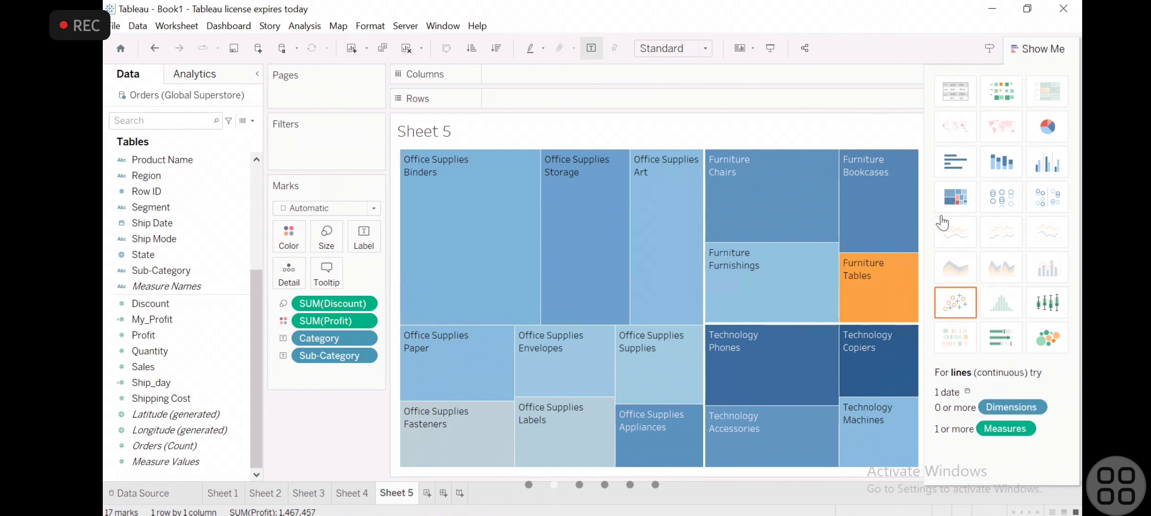
click(1027, 52)
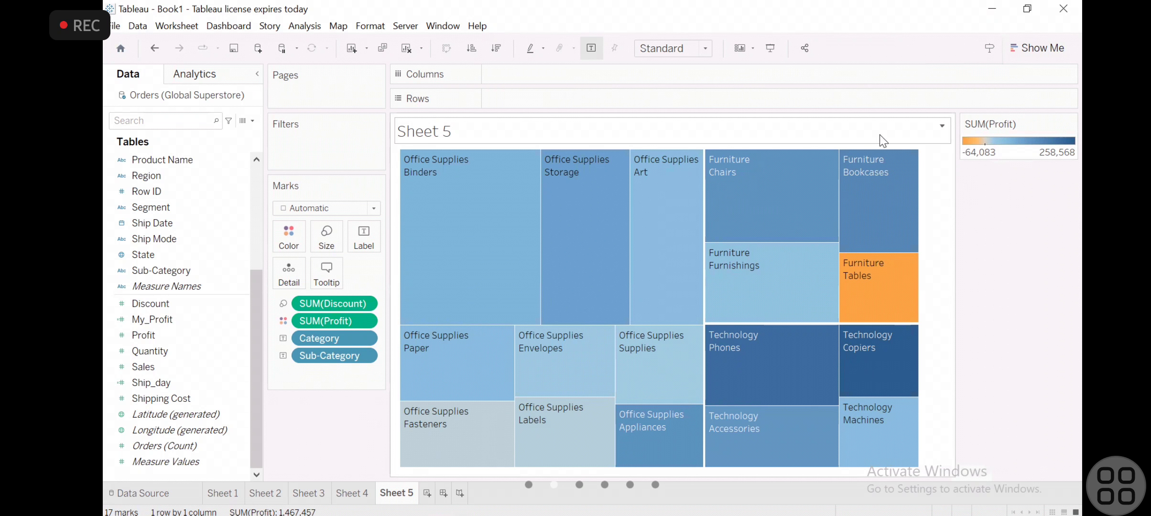
- Try the Square and Circle mark types on the treemap, and return the mark type to Automatic
mouse_move(764, 192)
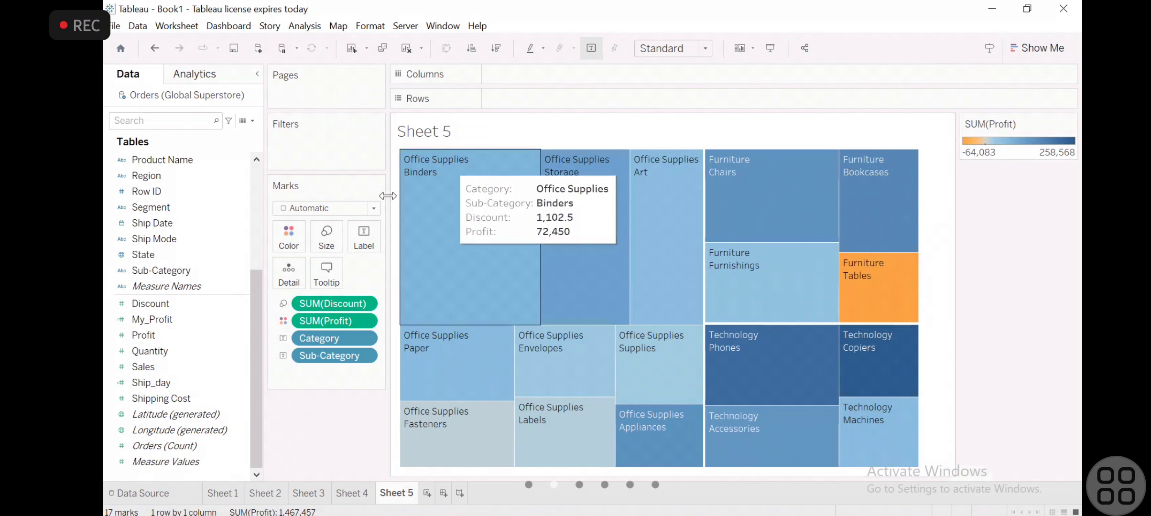
click(374, 207)
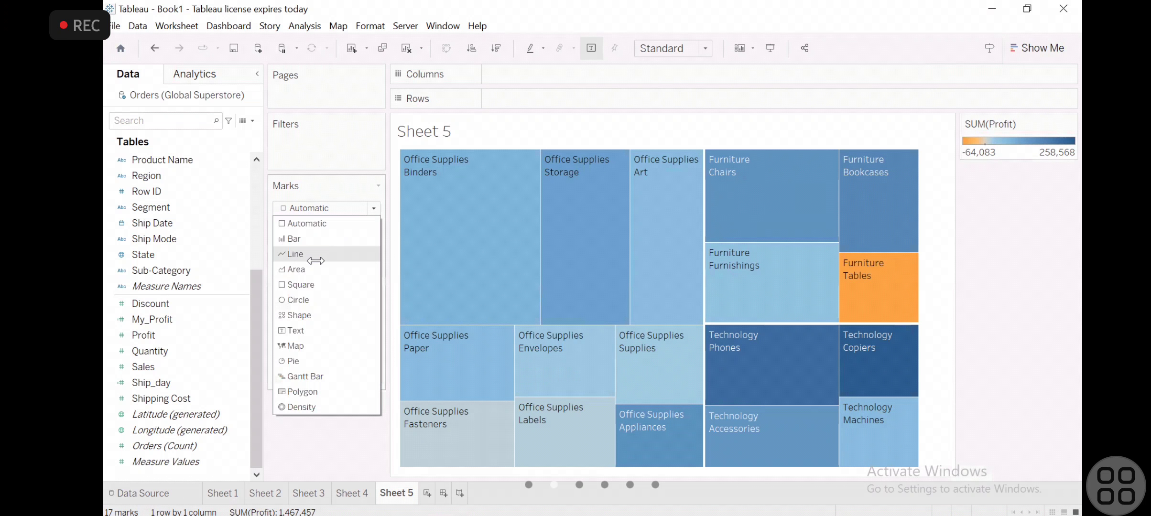
click(310, 283)
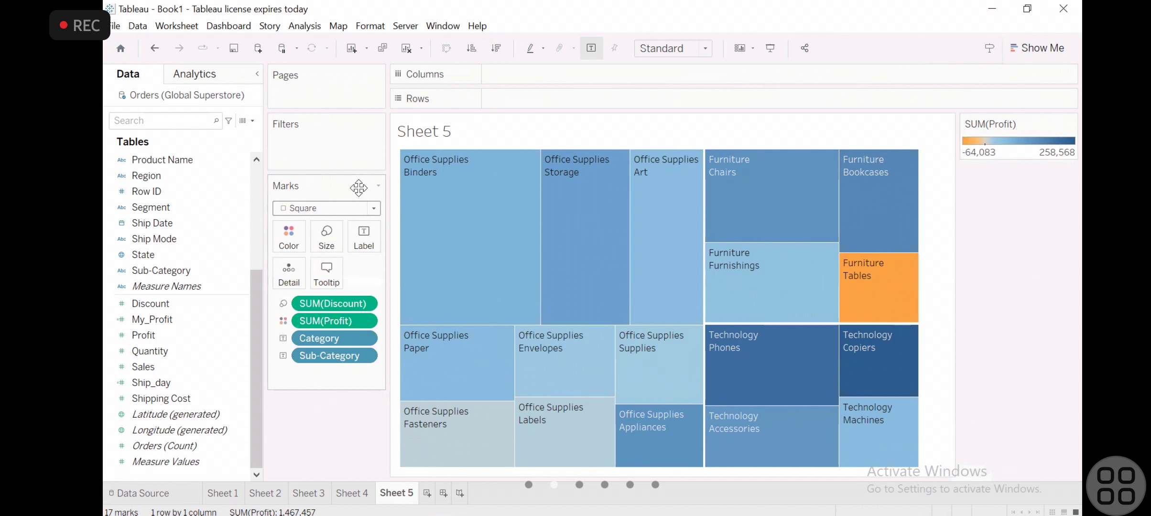
click(373, 207)
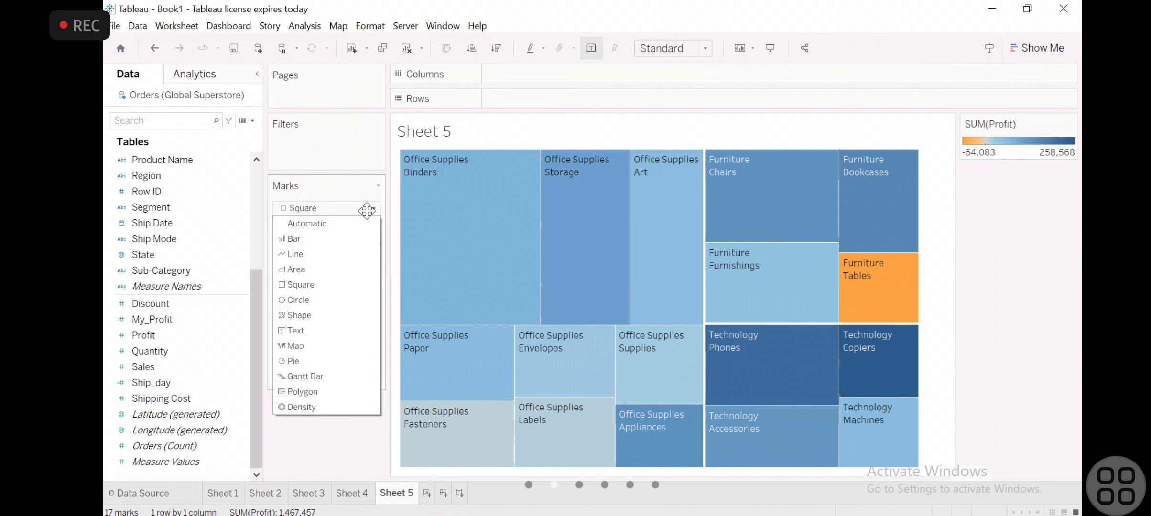
click(316, 297)
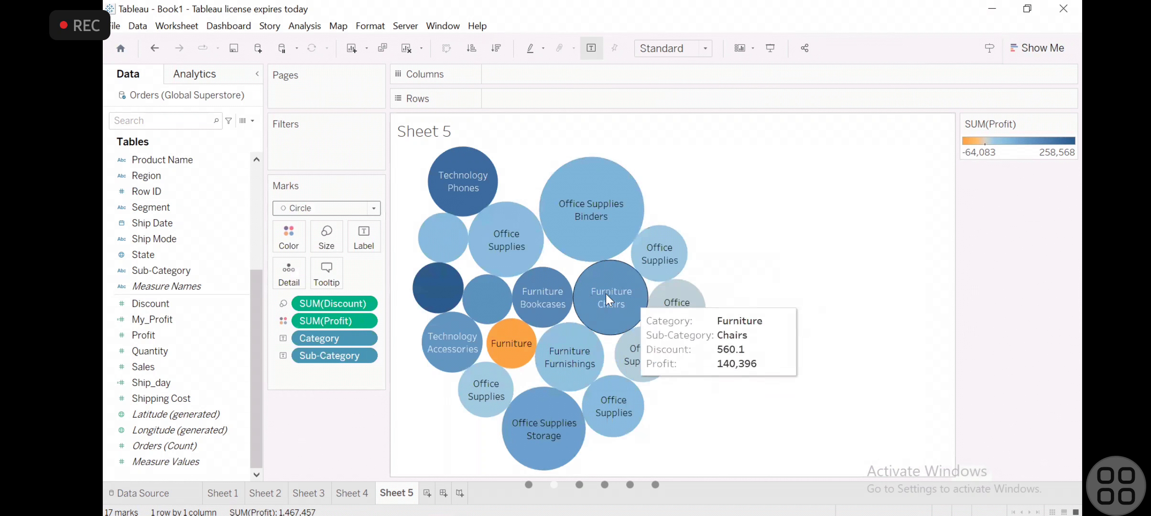
click(366, 213)
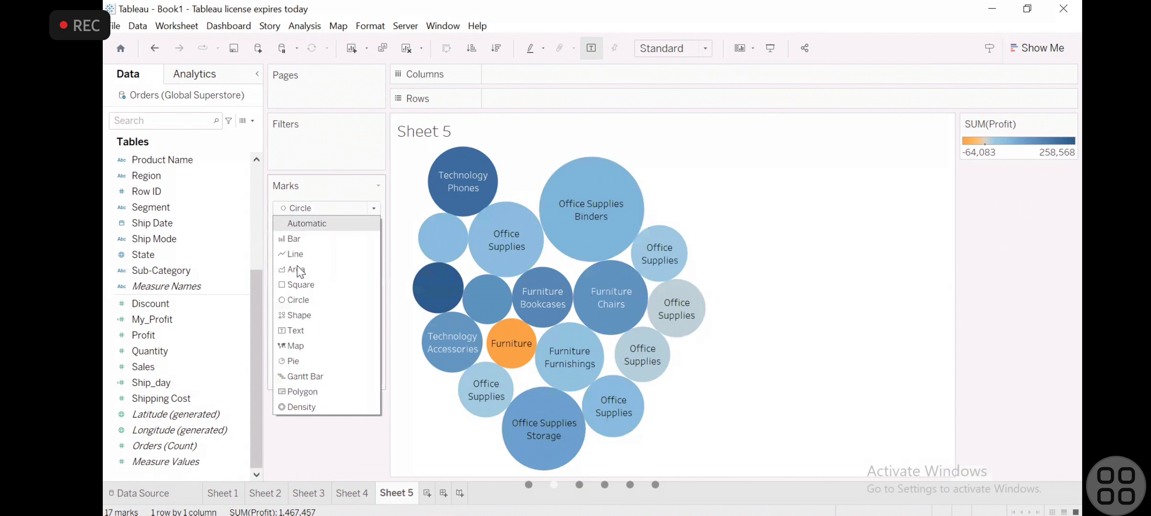
click(315, 218)
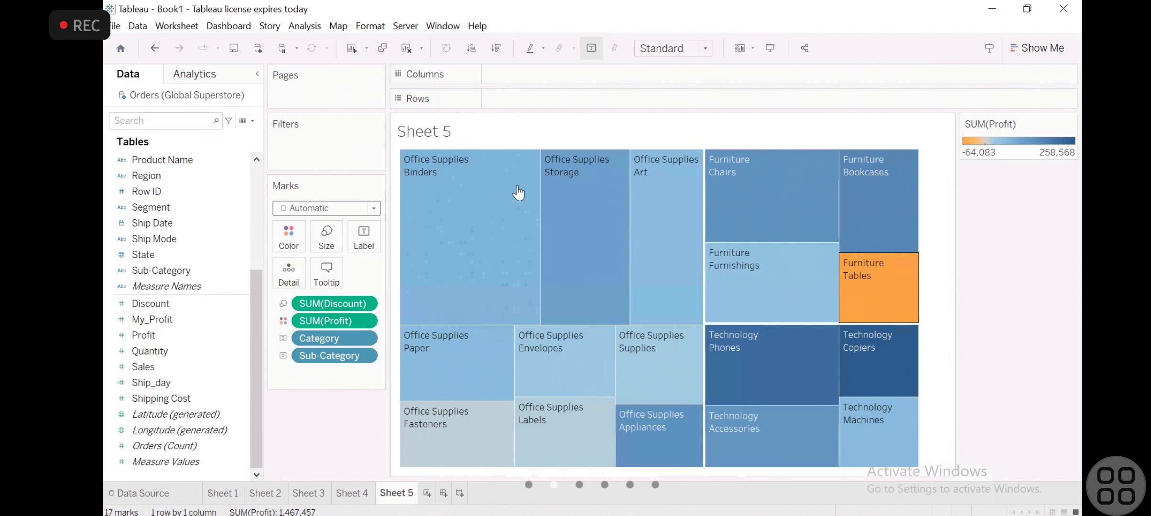
- Hide the SUM(Profit) color legend card of the treemap on Sheet 5
mouse_move(857, 269)
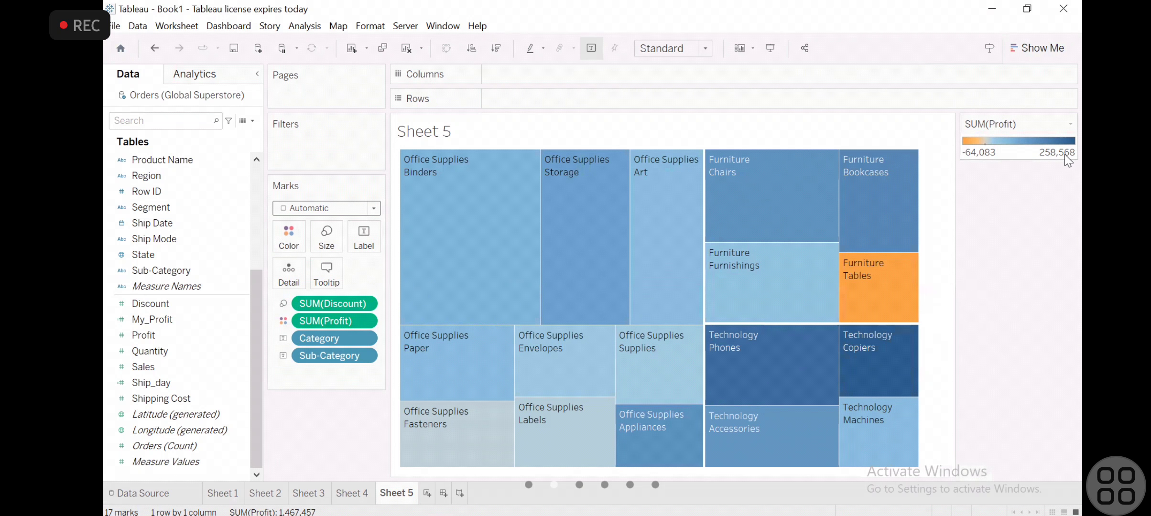
click(1071, 124)
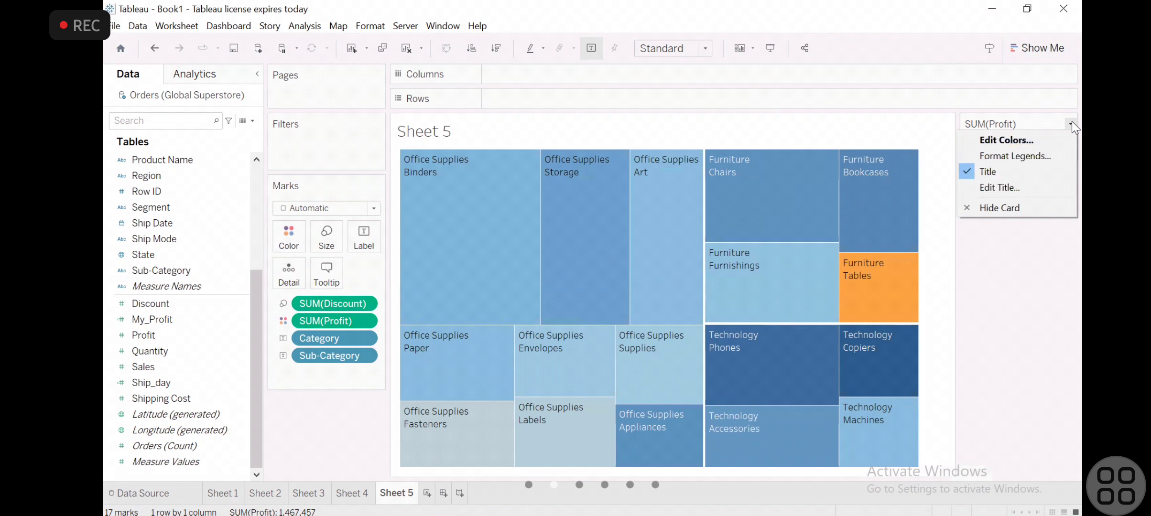
click(1019, 203)
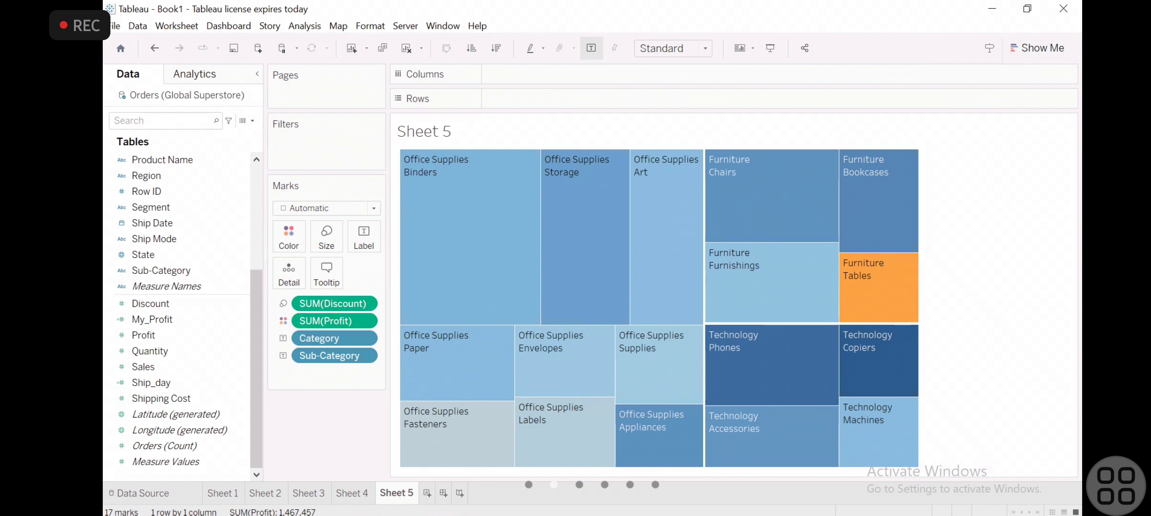
- Create a packed bubble chart on a new worksheet from Product Name, Segment, Quantity and Sales
key(ctrl+m)
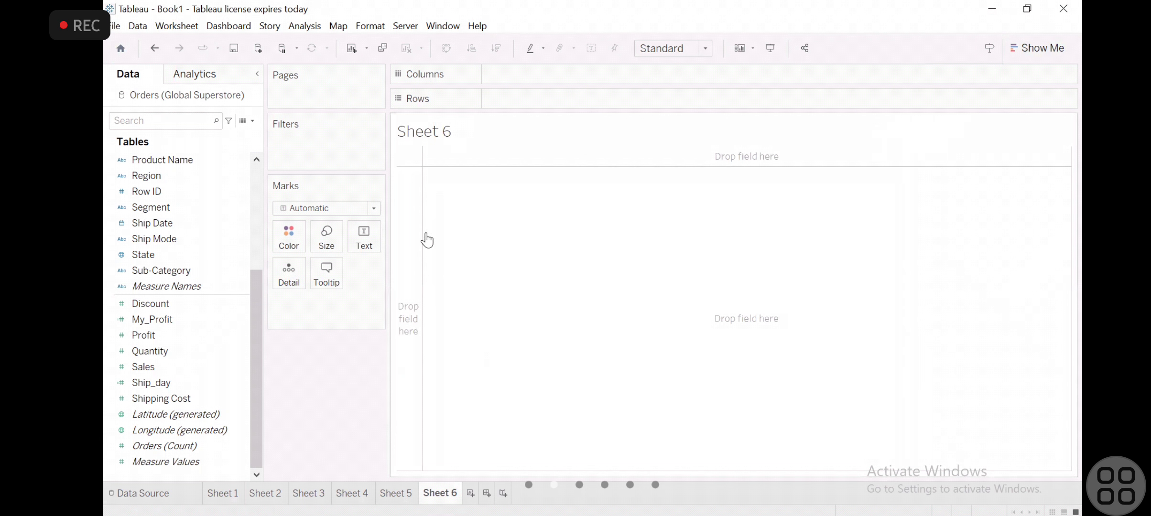
click(1039, 53)
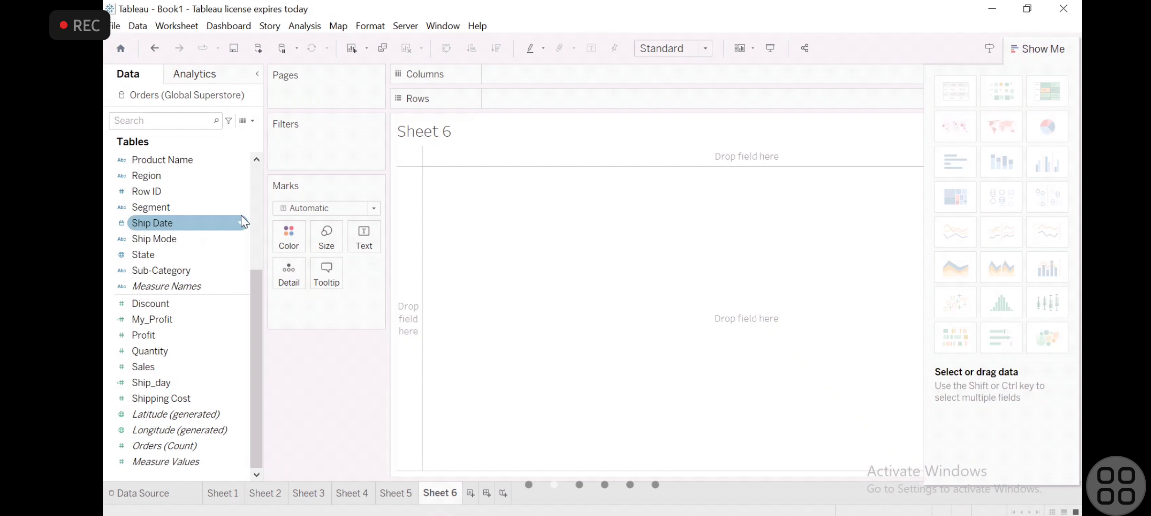
scroll(258, 198, up, 4)
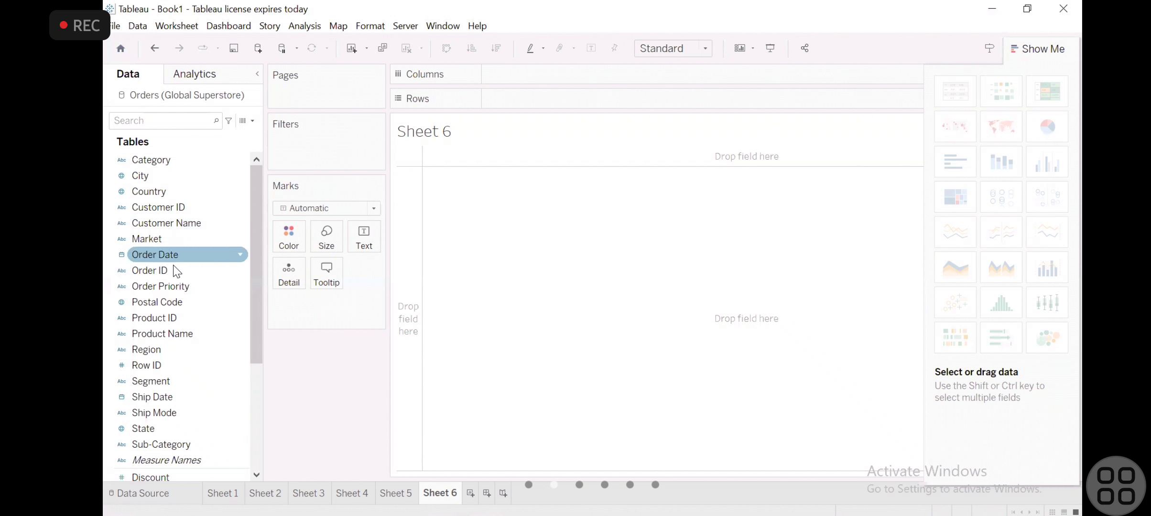
click(173, 333)
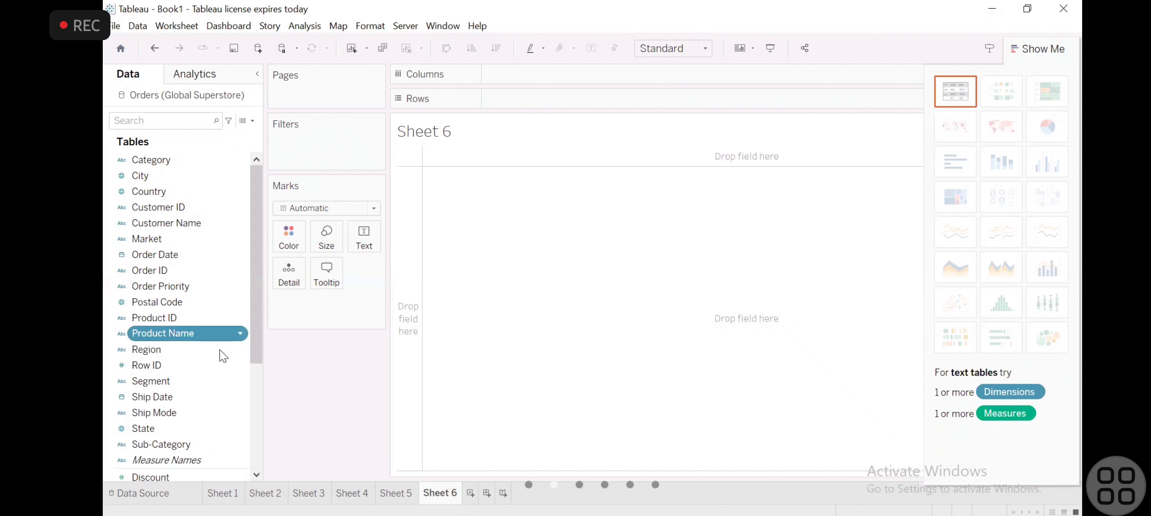
ctrl+click(248, 383)
scroll(249, 383, down, 4)
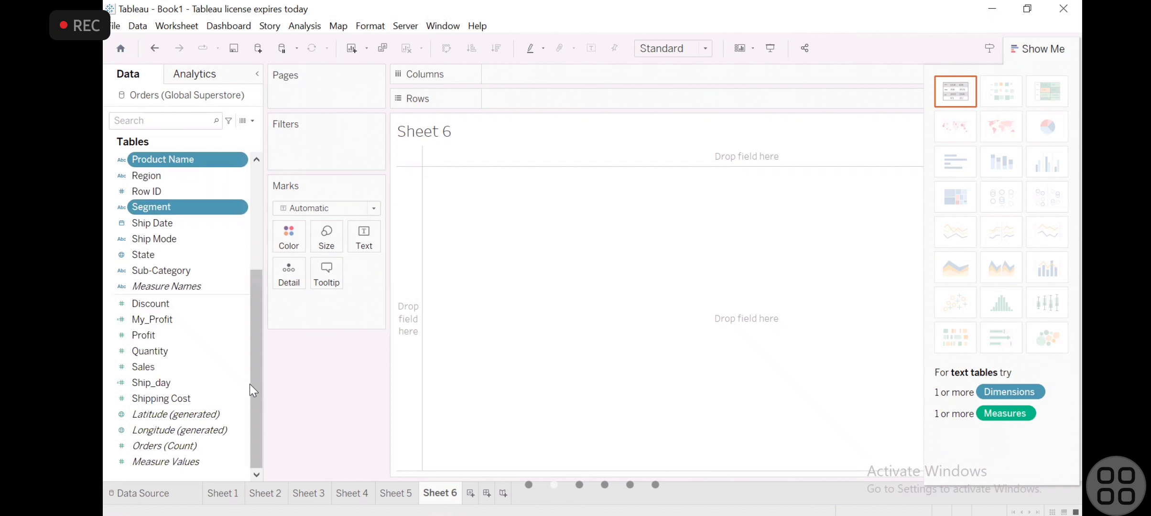
ctrl+click(180, 347)
ctrl+click(170, 368)
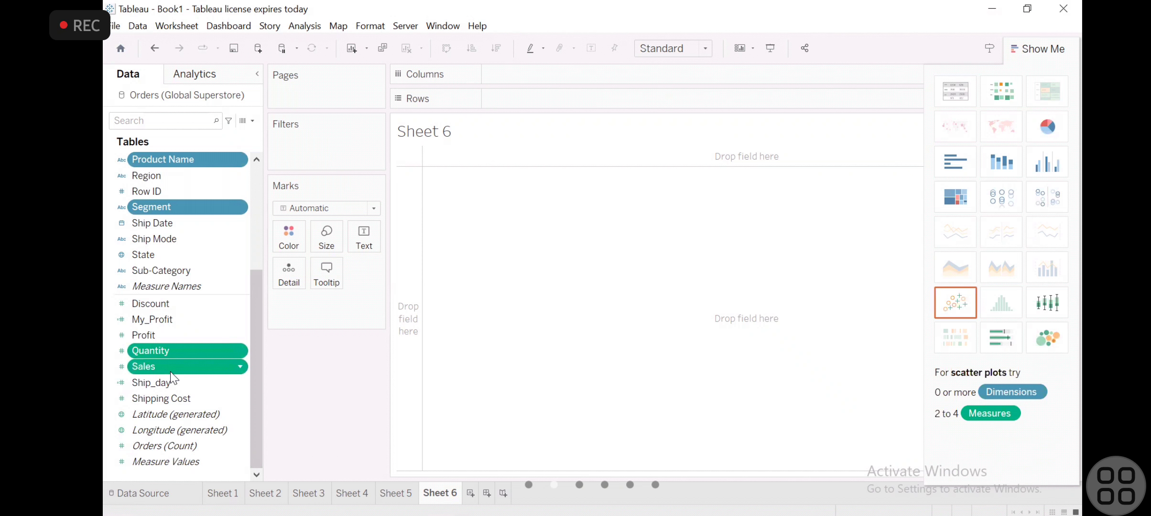
click(1034, 350)
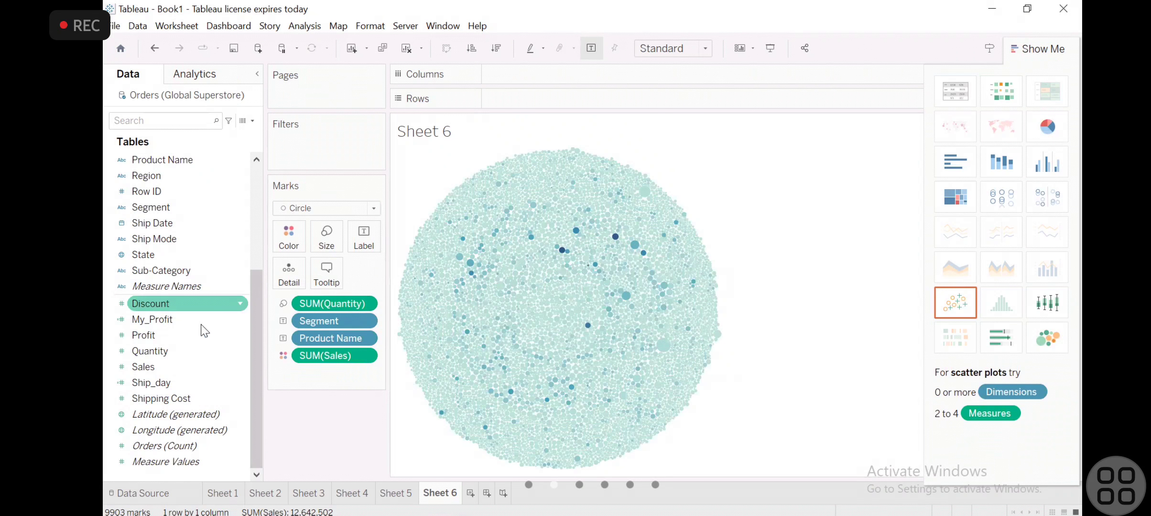
- Color the bubbles by SUM(Quantity) instead of SUM(Sales) and hide the chart gallery
drag(184, 352, 295, 243)
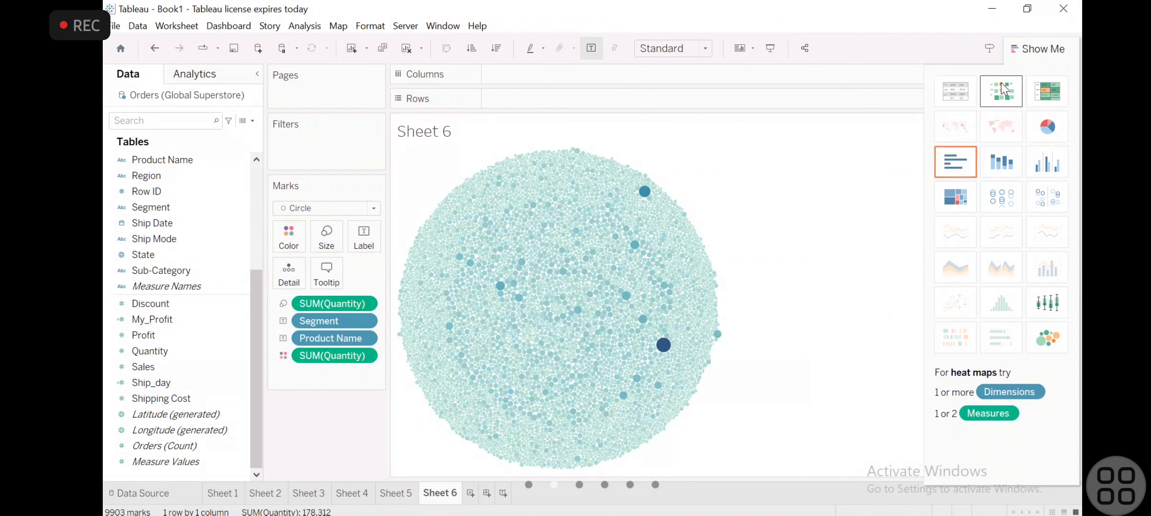
click(1035, 48)
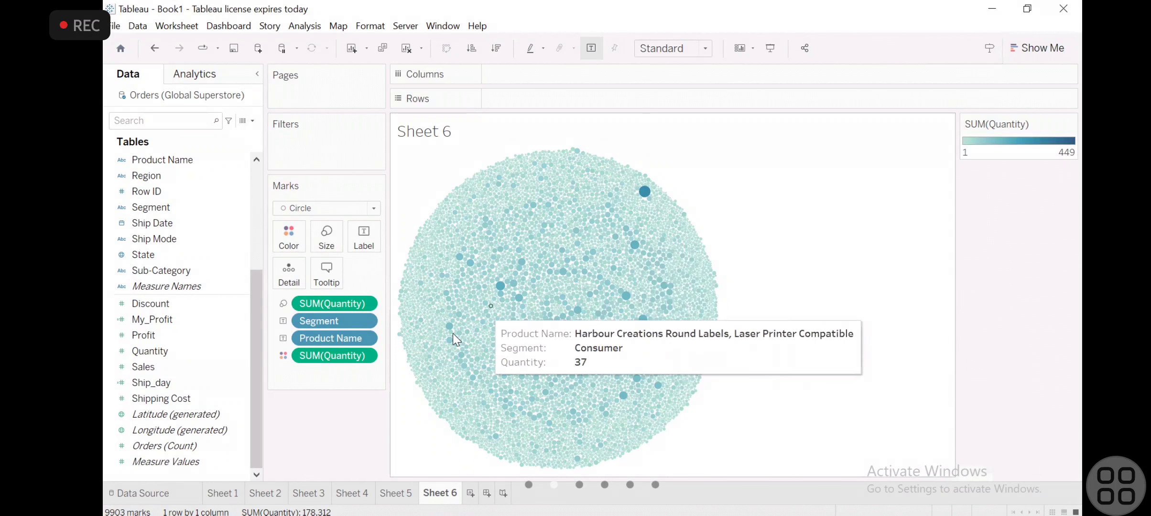
- Remove all Quantity, Segment and Product Name fields from the bubble chart to empty Sheet 6
drag(330, 366, 234, 342)
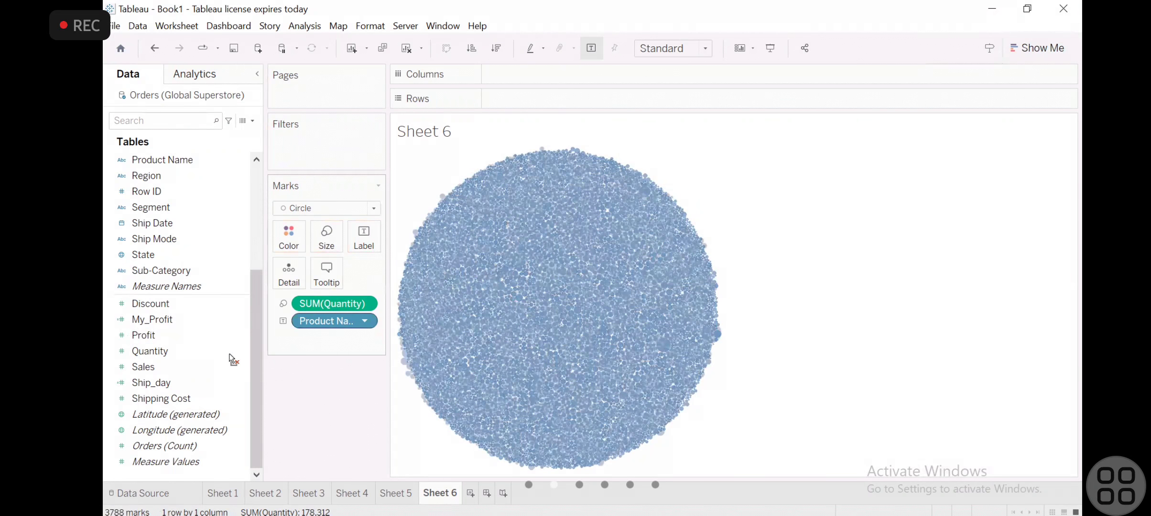
drag(334, 304, 230, 353)
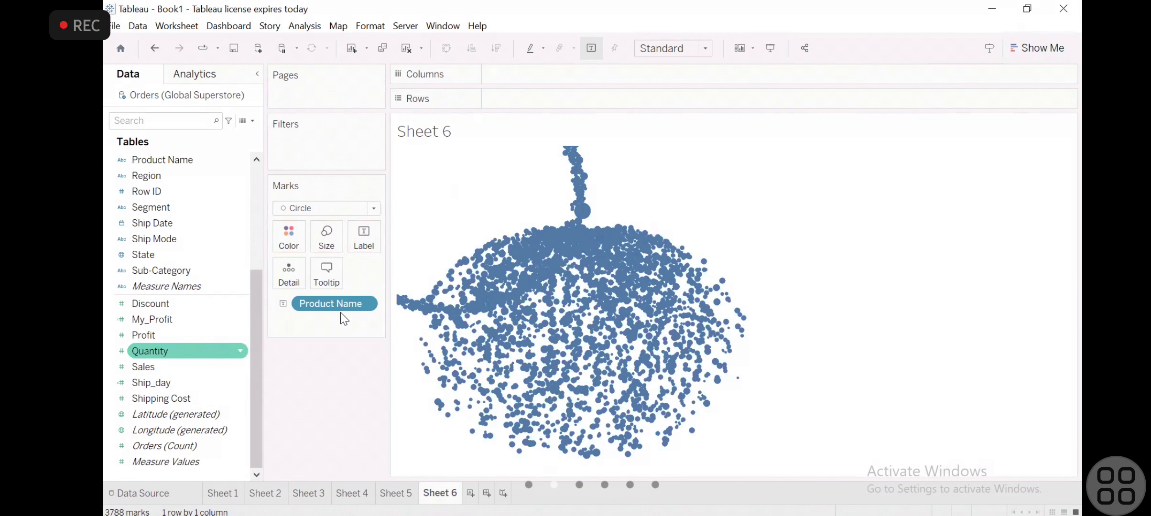
drag(340, 309, 229, 349)
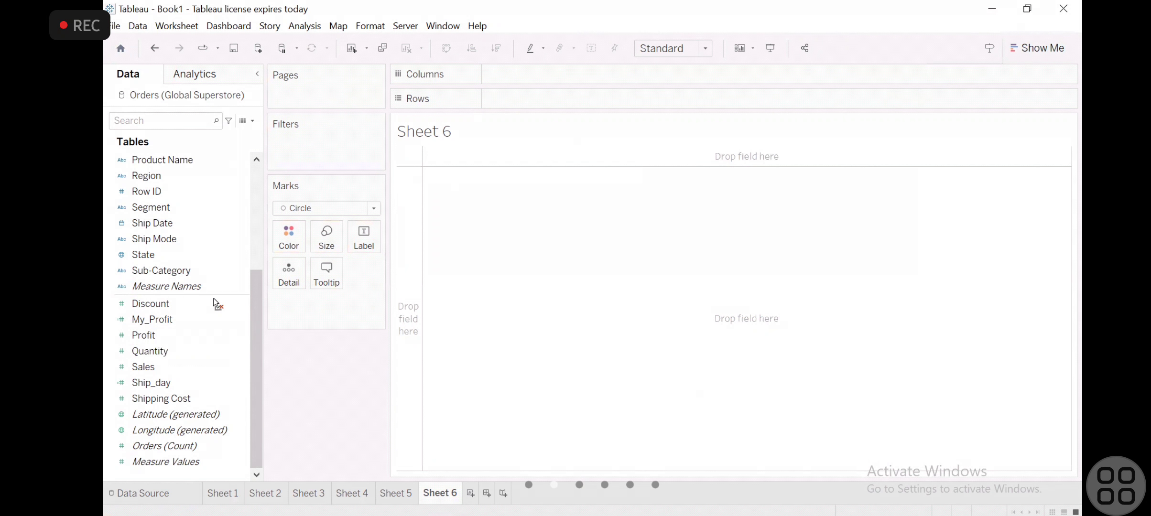
- Create a packed bubble chart on Sheet 6 from Category, Profit and Sales
scroll(158, 258, up, 4)
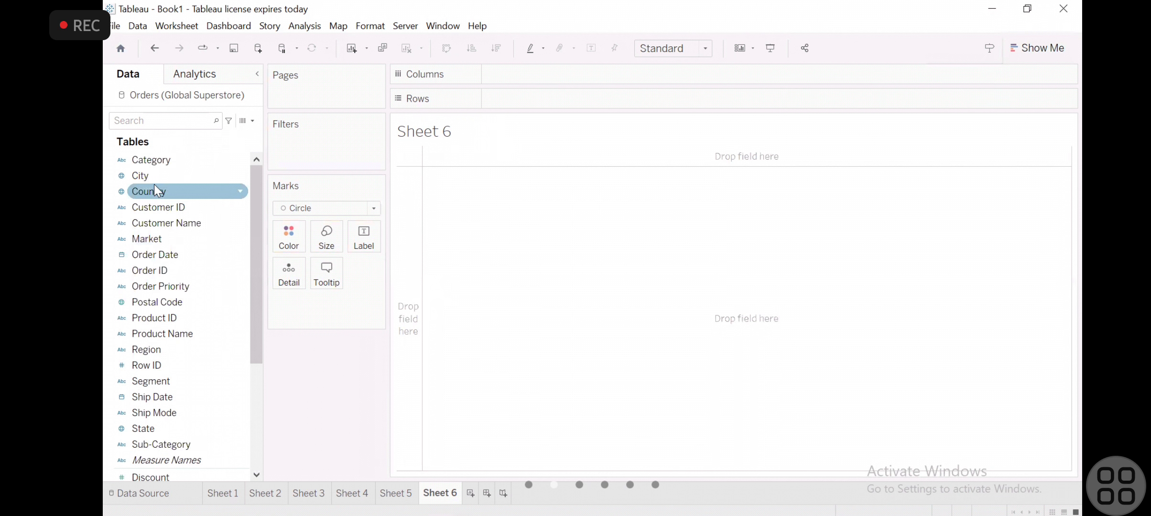
click(159, 163)
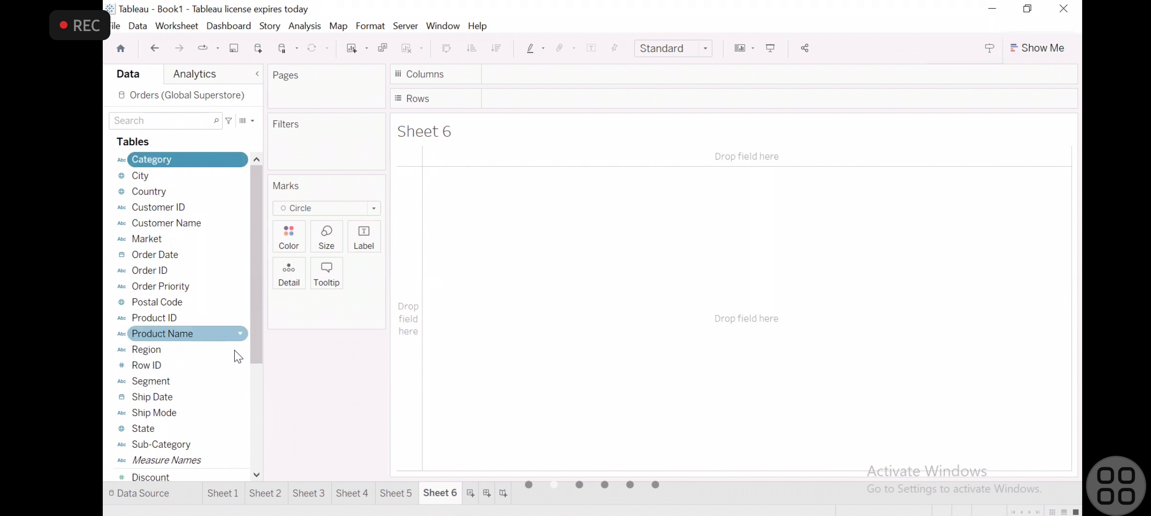
scroll(259, 377, down, 4)
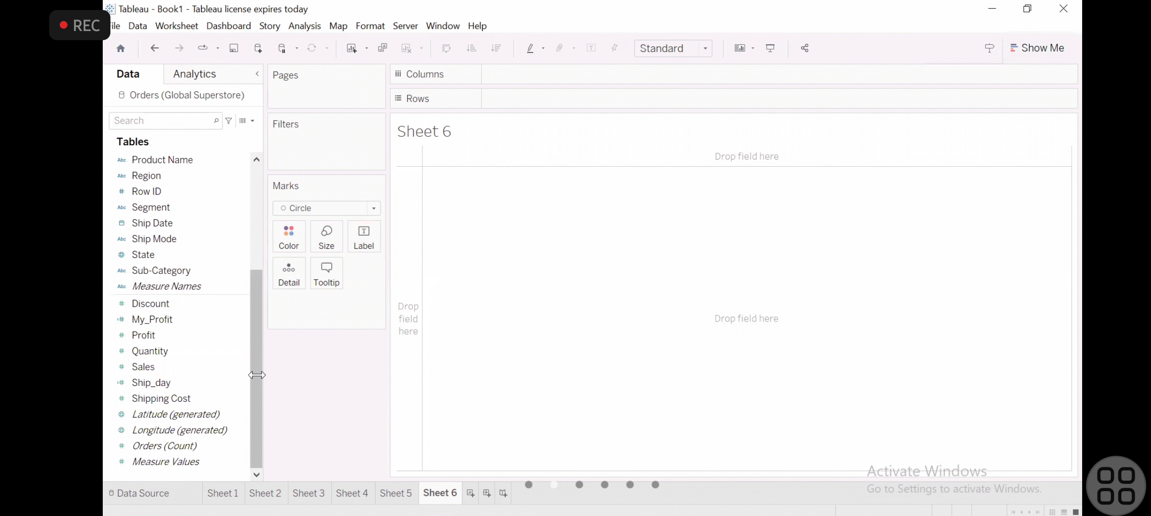
click(187, 335)
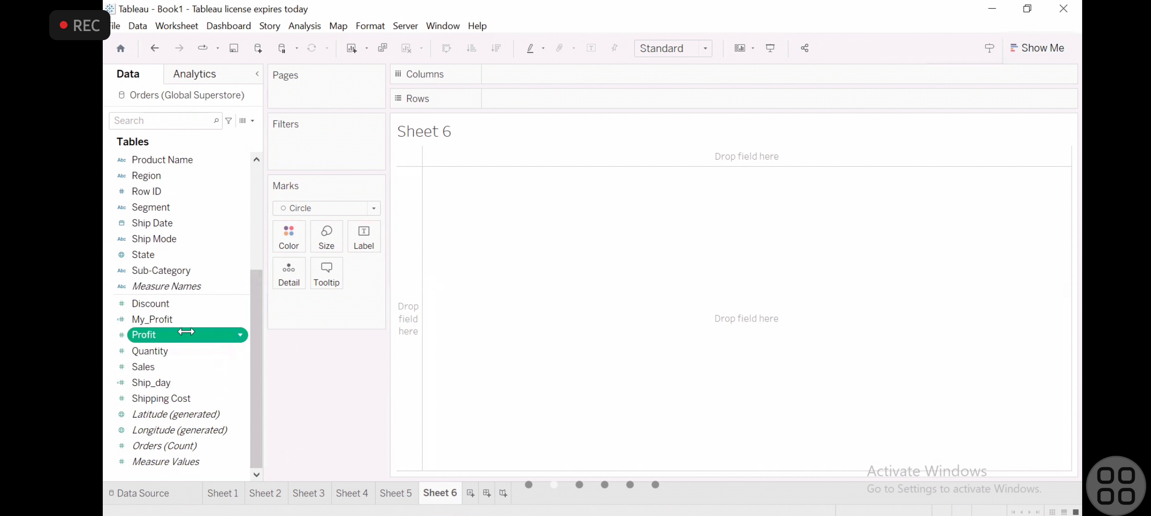
ctrl+click(167, 362)
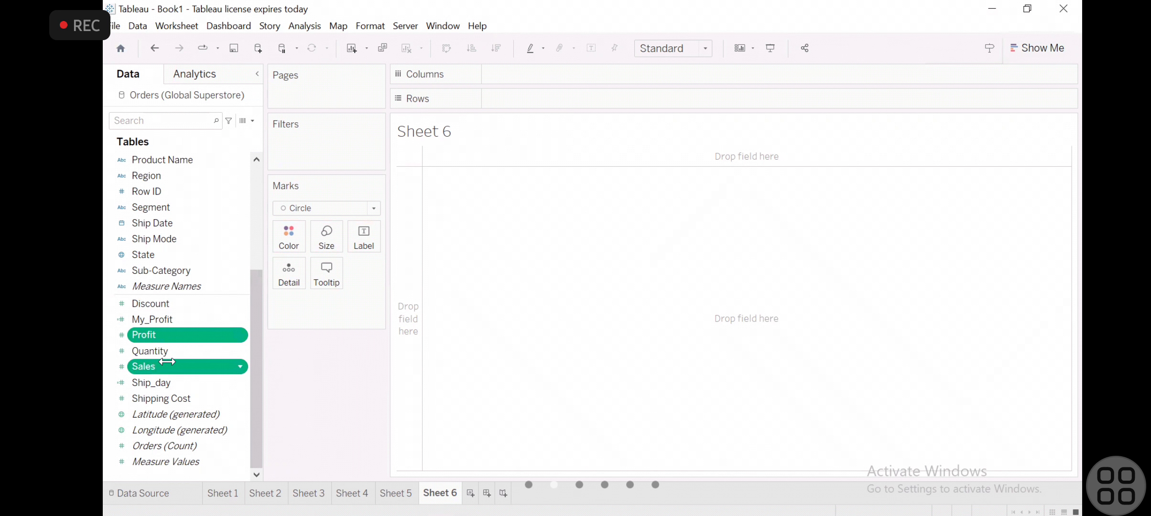
click(1029, 46)
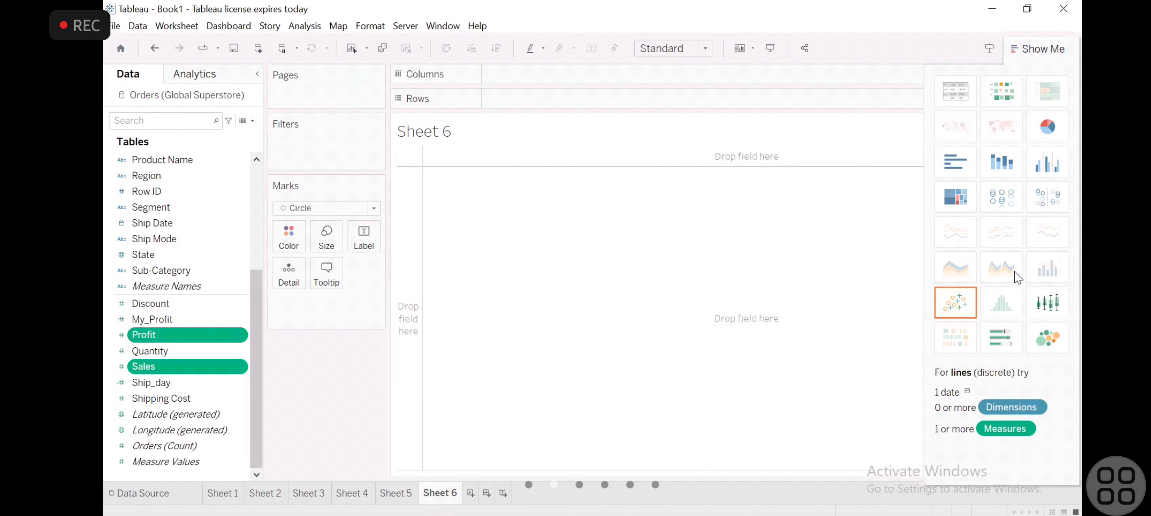
click(1037, 340)
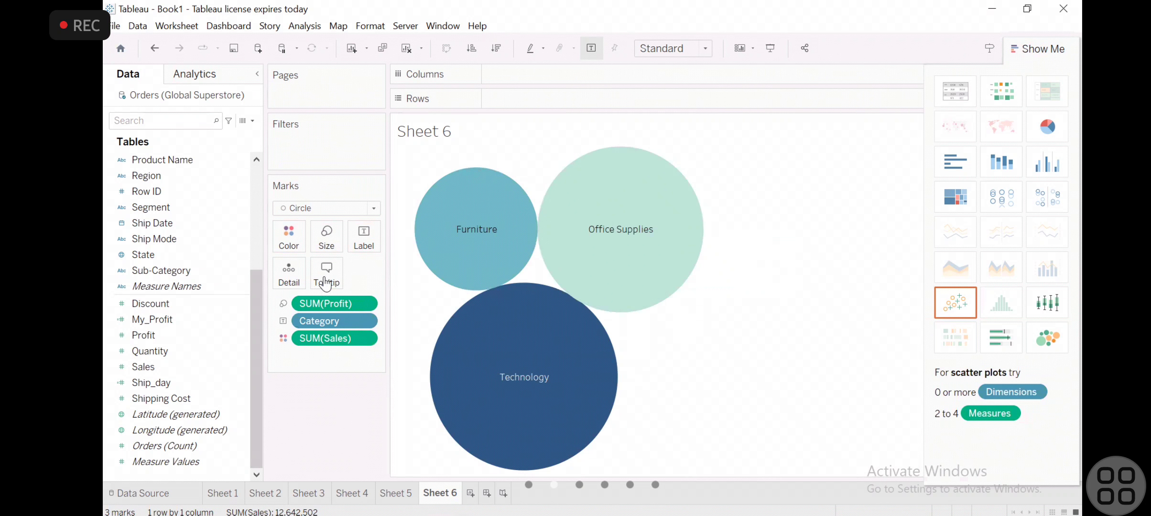
- Fit the bubble chart to Entire View, replace Category with Sub-Category on the label, and hide the chart gallery
click(704, 49)
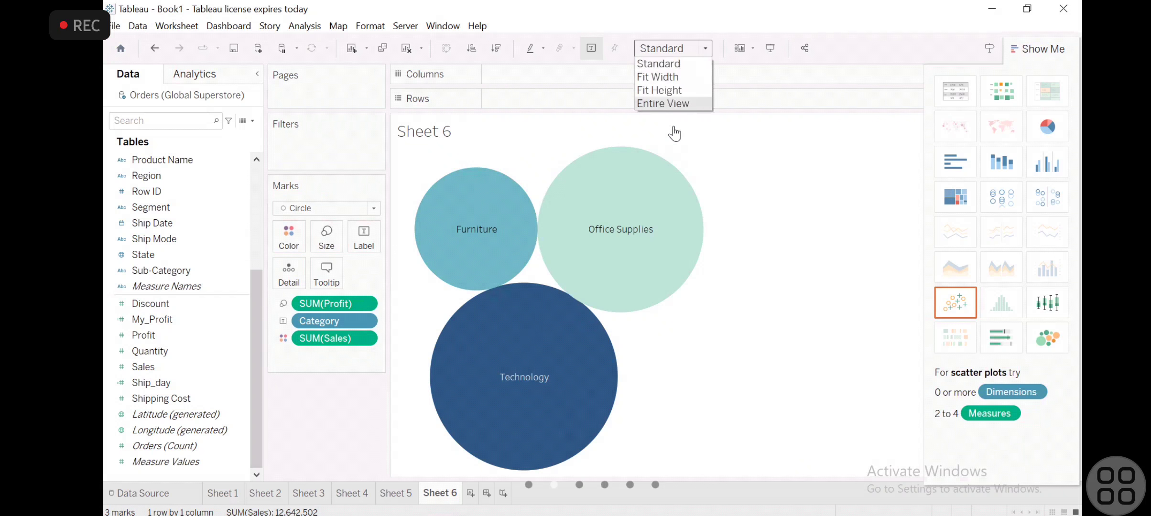
click(673, 106)
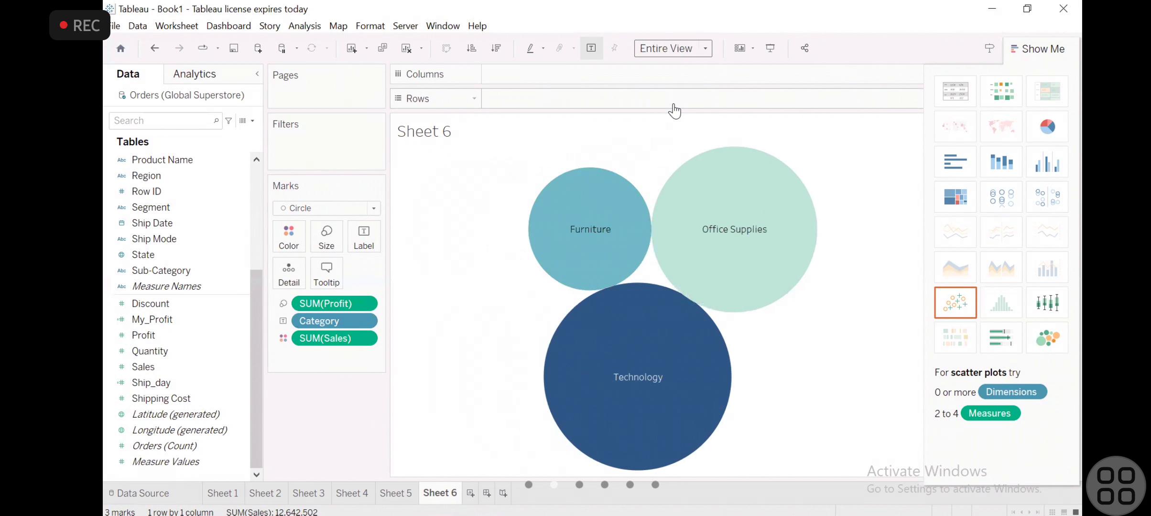
drag(196, 271, 337, 320)
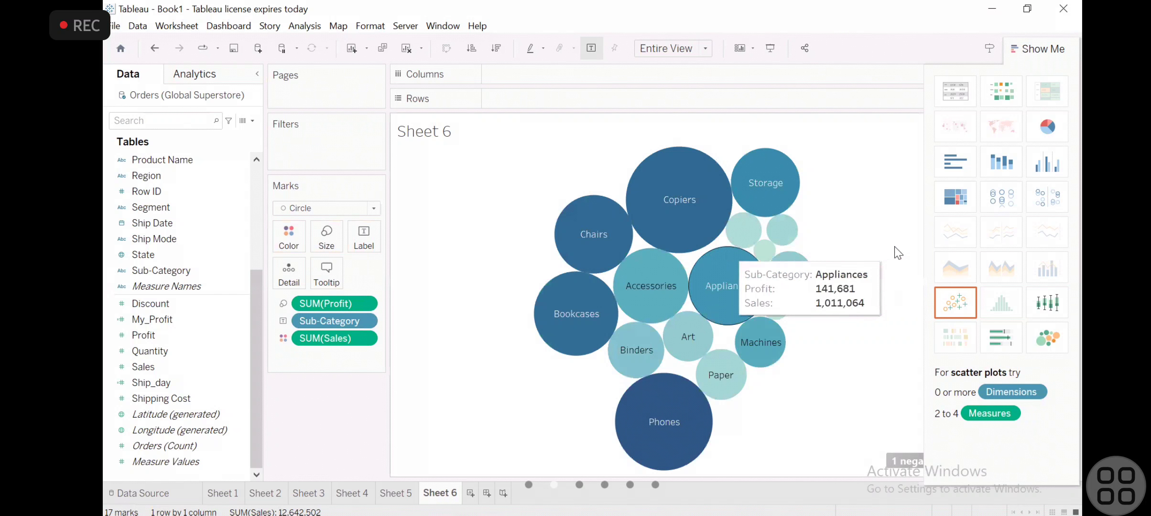
click(1013, 50)
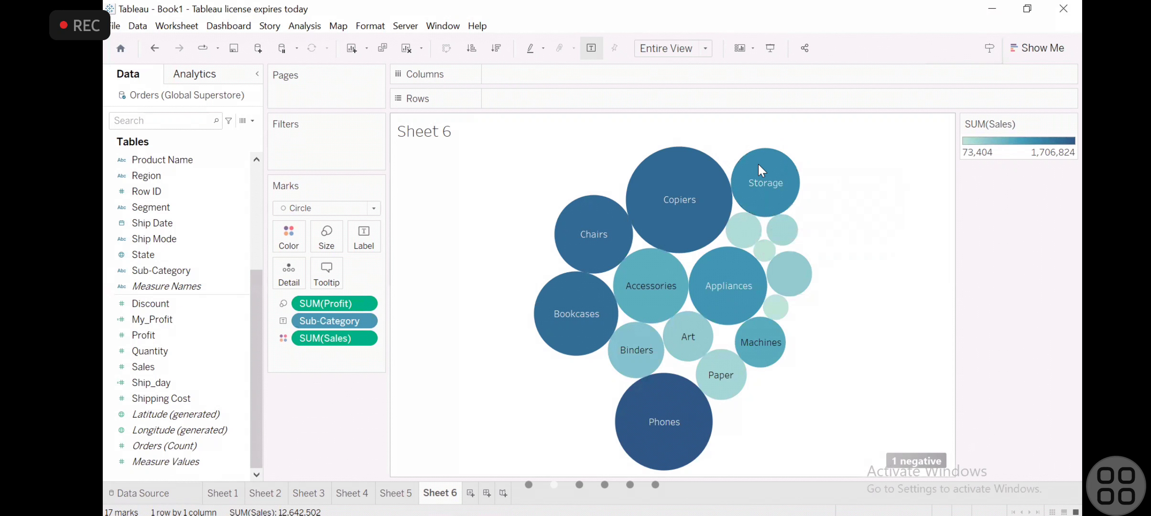
- Switch the mark type of the Sub-Category bubble chart from Circle to Automatic
click(368, 213)
click(369, 213)
click(368, 213)
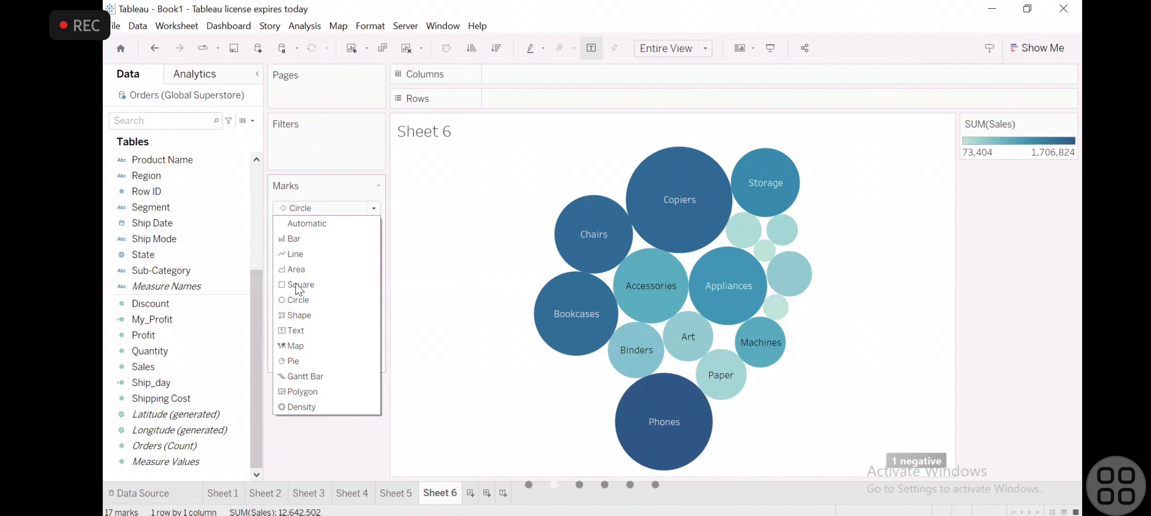
click(325, 313)
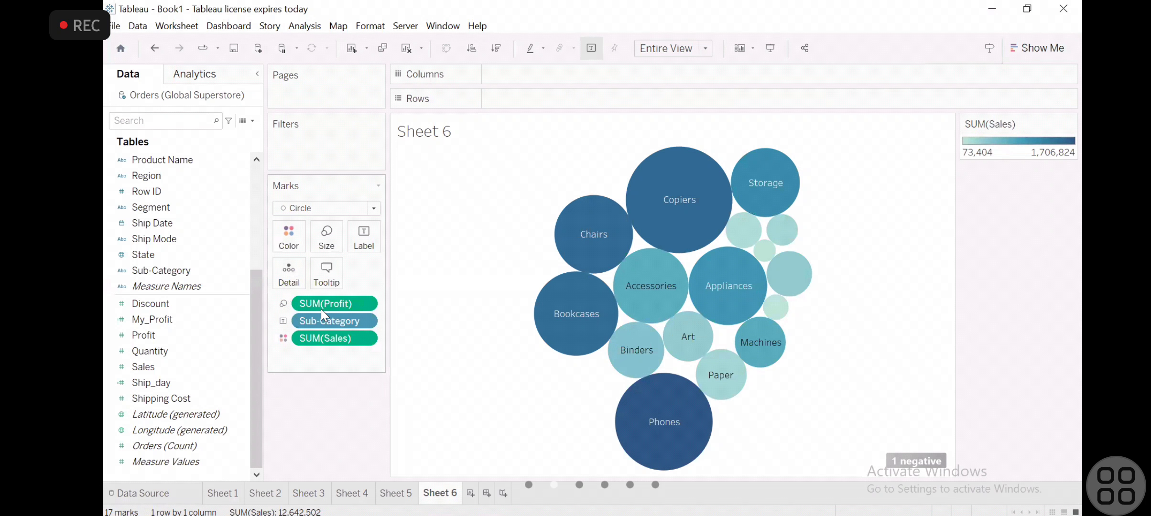
click(372, 211)
click(344, 224)
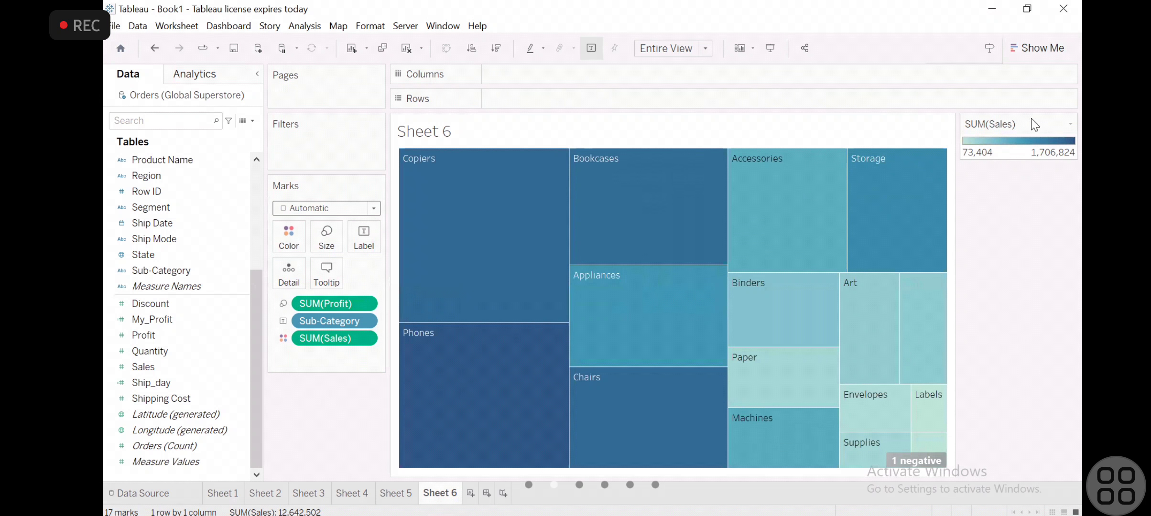
- Turn the Sub-Category chart on Sheet 6 back into packed bubbles using the chart gallery
click(1038, 46)
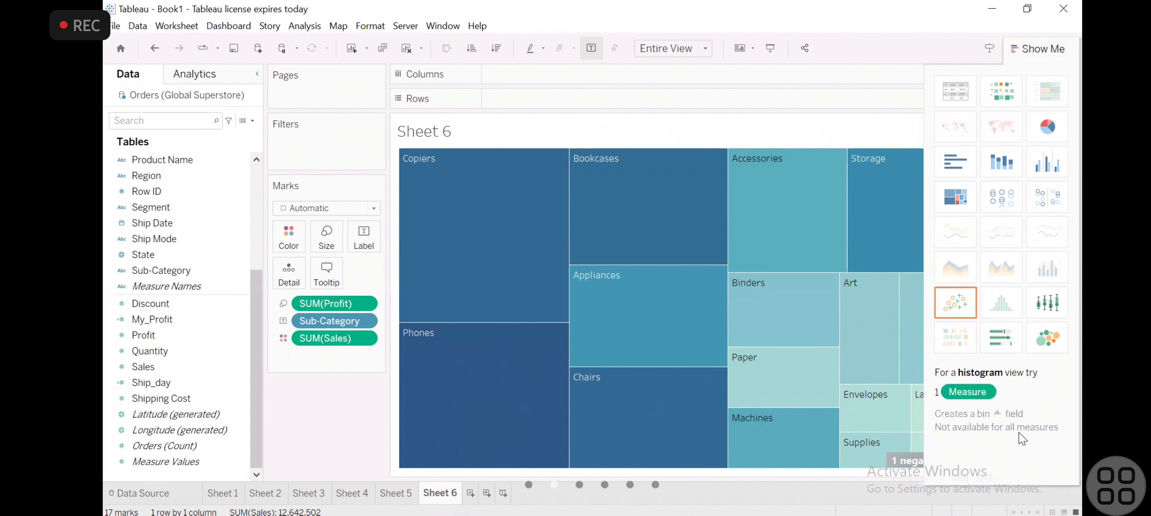
click(1046, 345)
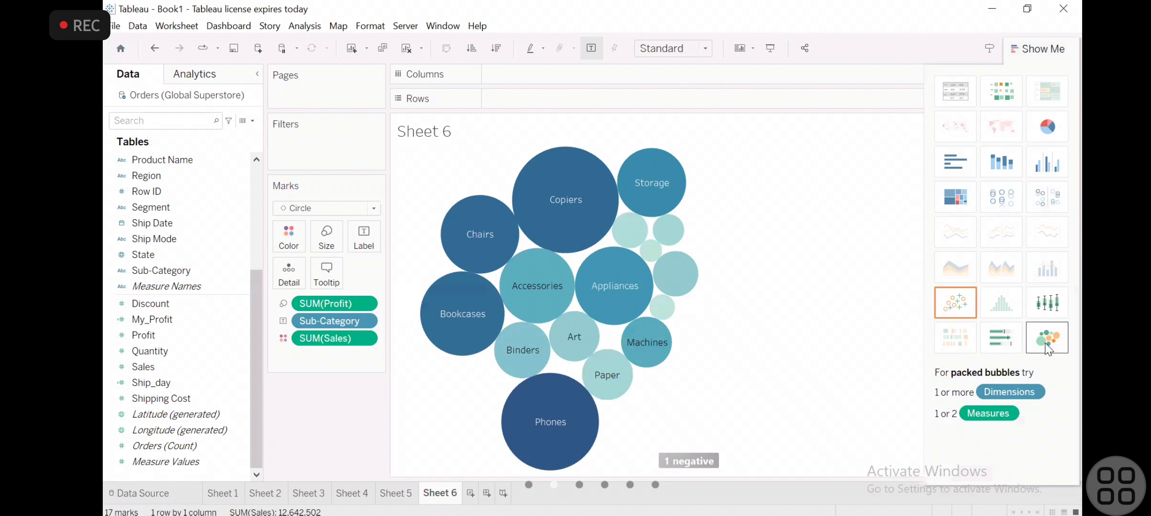
mouse_move(562, 403)
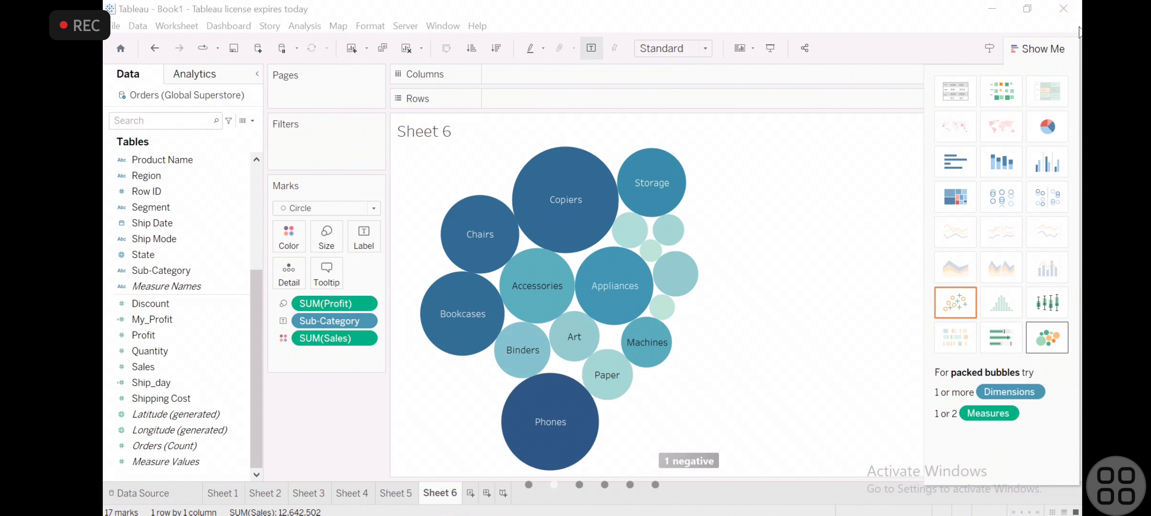
mouse_move(463, 320)
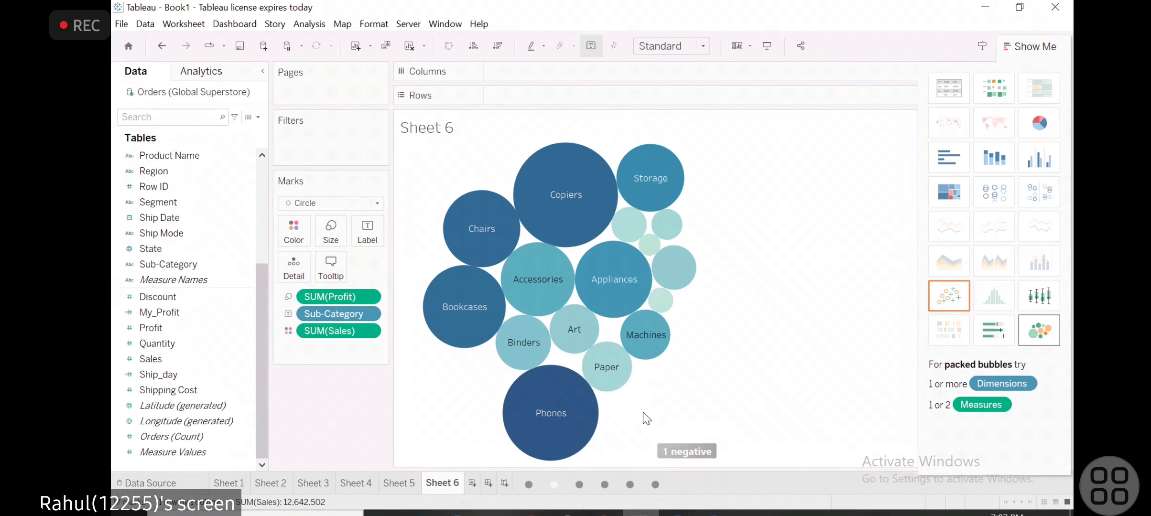
- Add a new worksheet, place Sub-Category on Columns and hide the chart gallery
click(469, 499)
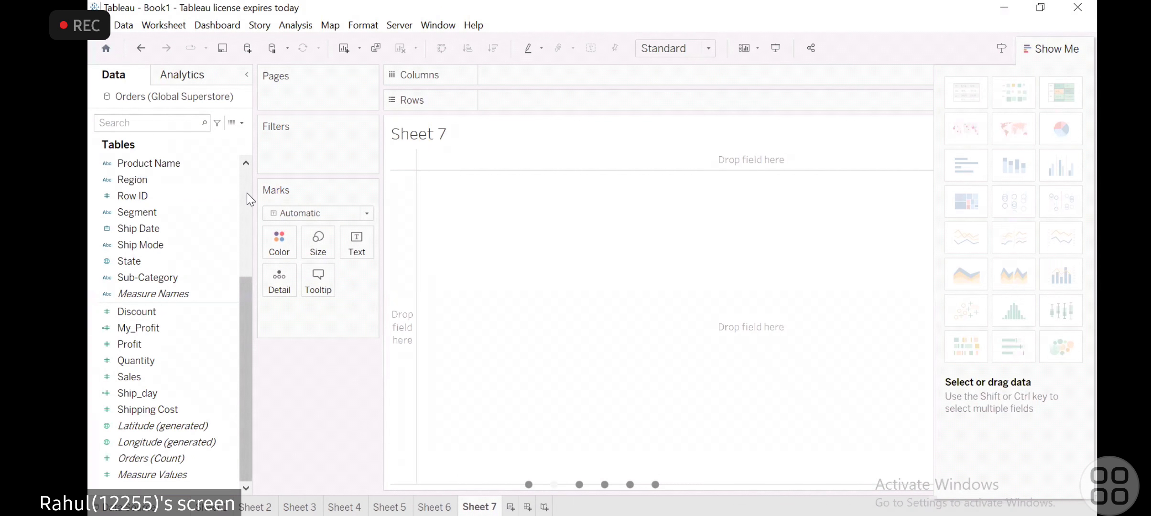
drag(246, 306, 246, 193)
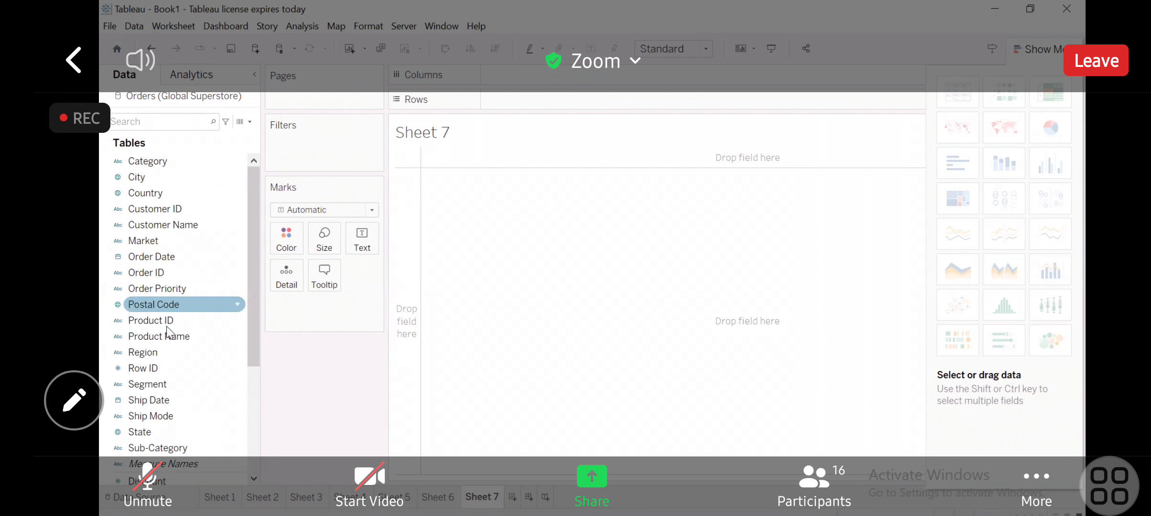
scroll(250, 397, down, 4)
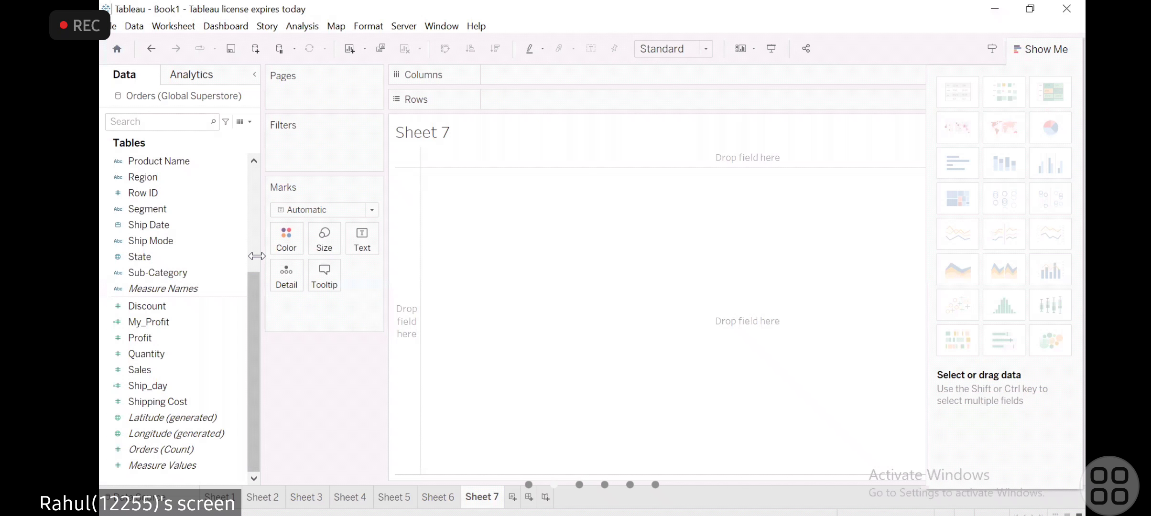
click(214, 273)
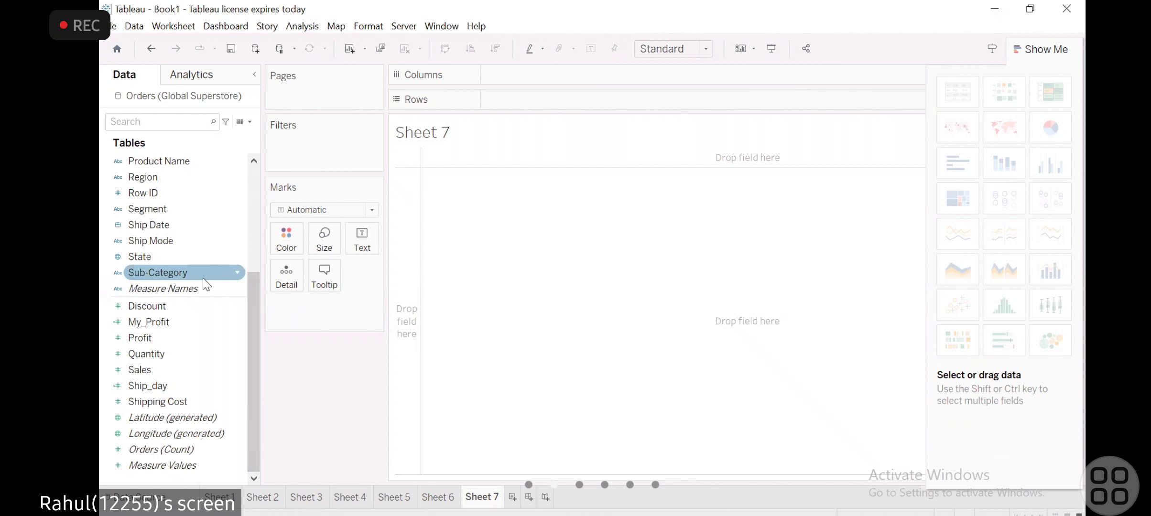
drag(205, 273, 591, 60)
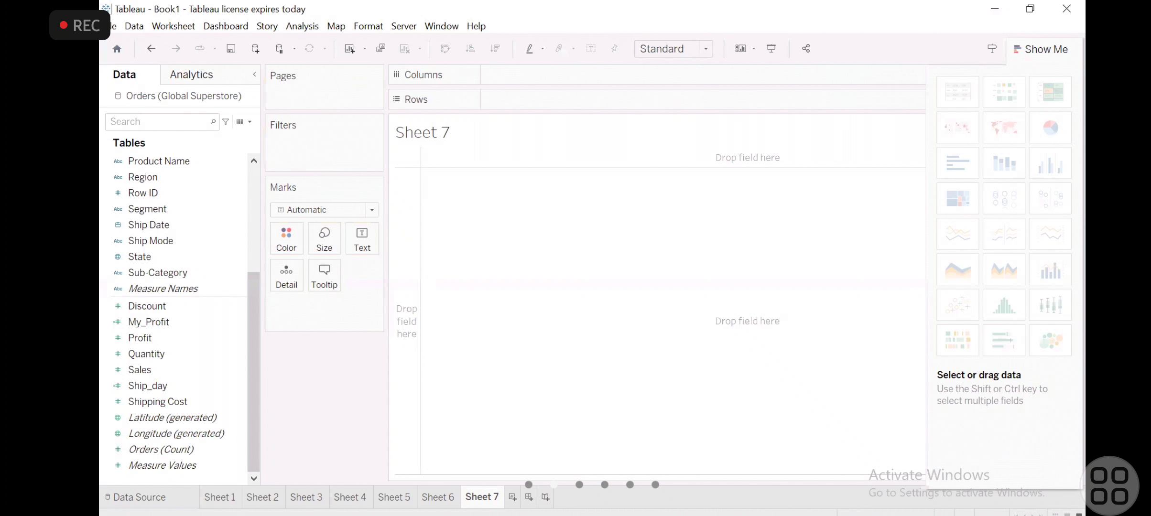
click(158, 273)
drag(158, 272, 542, 83)
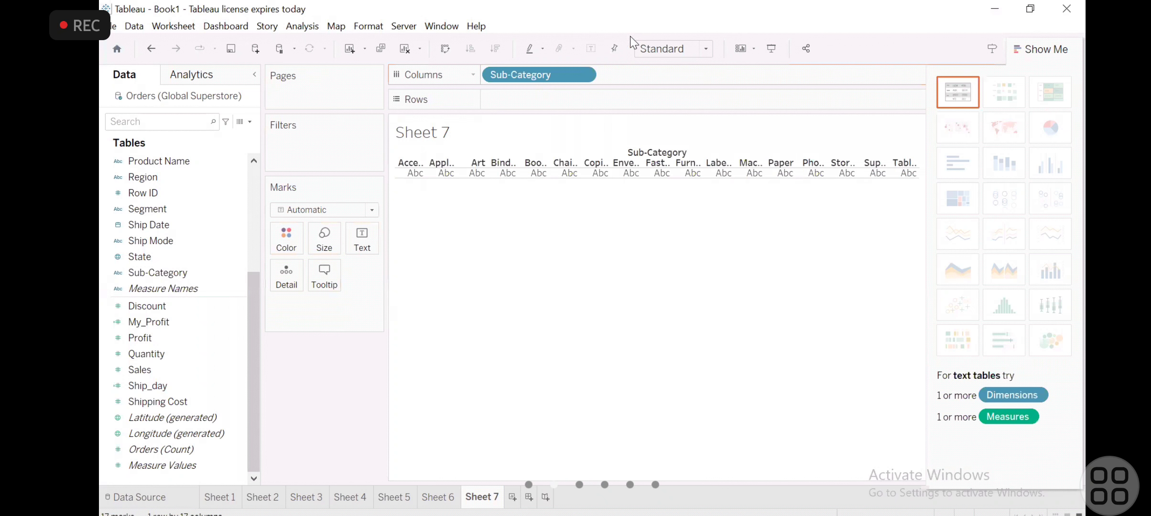
click(1046, 49)
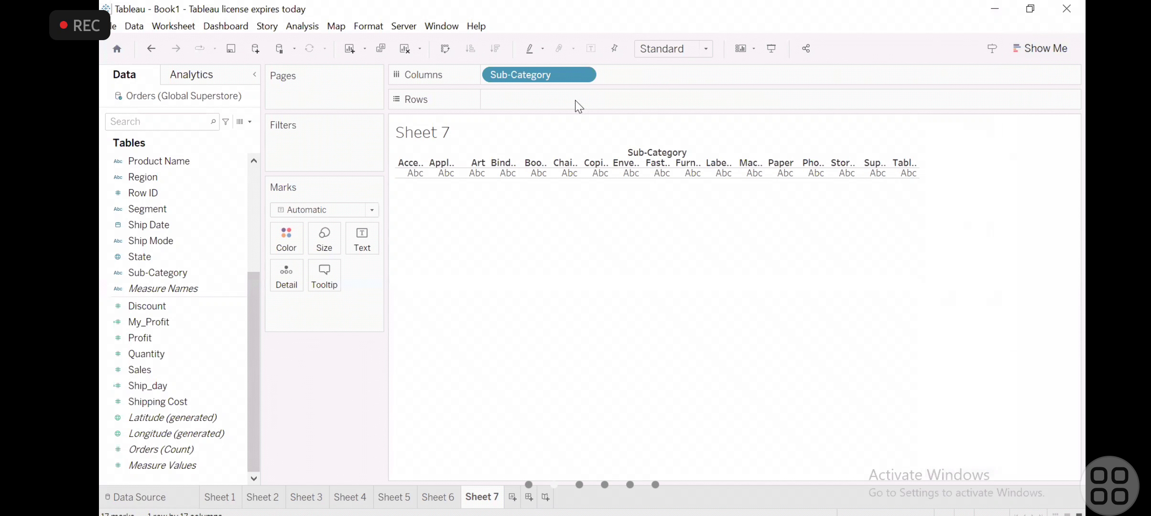
- Add Profit to Rows to build a bar chart of profit by Sub-Category
click(164, 339)
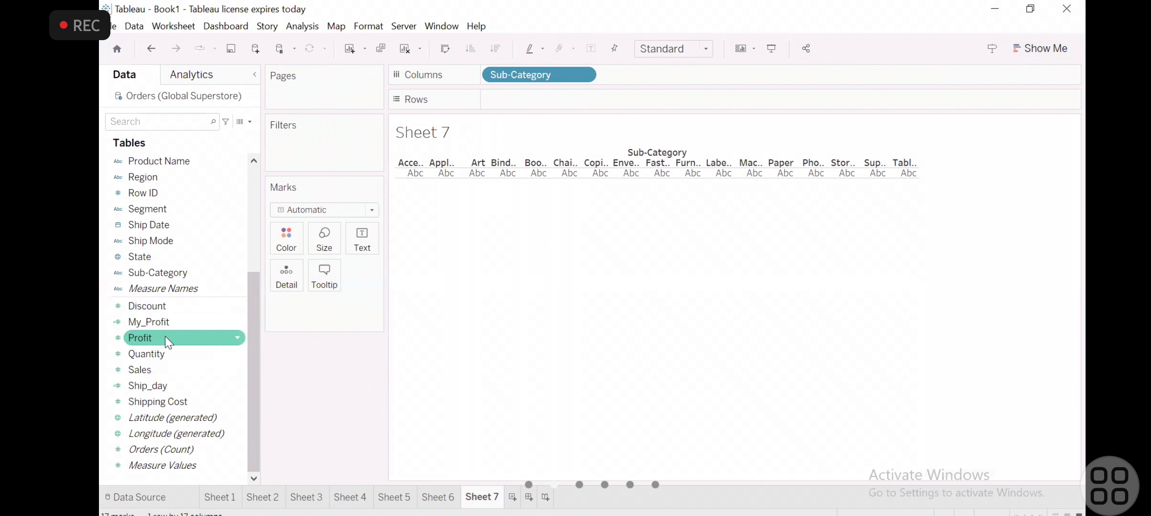
drag(164, 337, 532, 115)
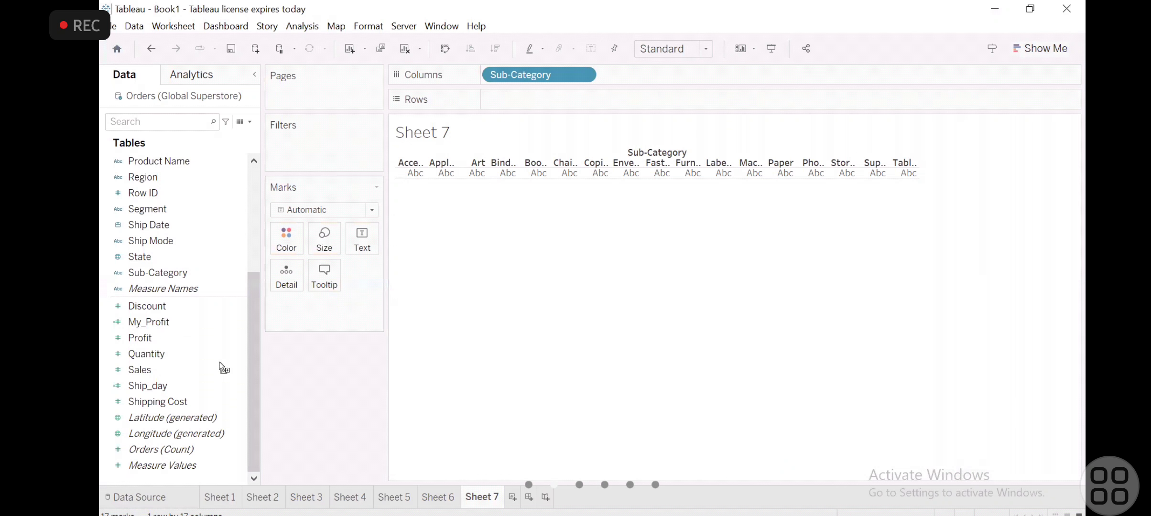
drag(173, 340, 521, 95)
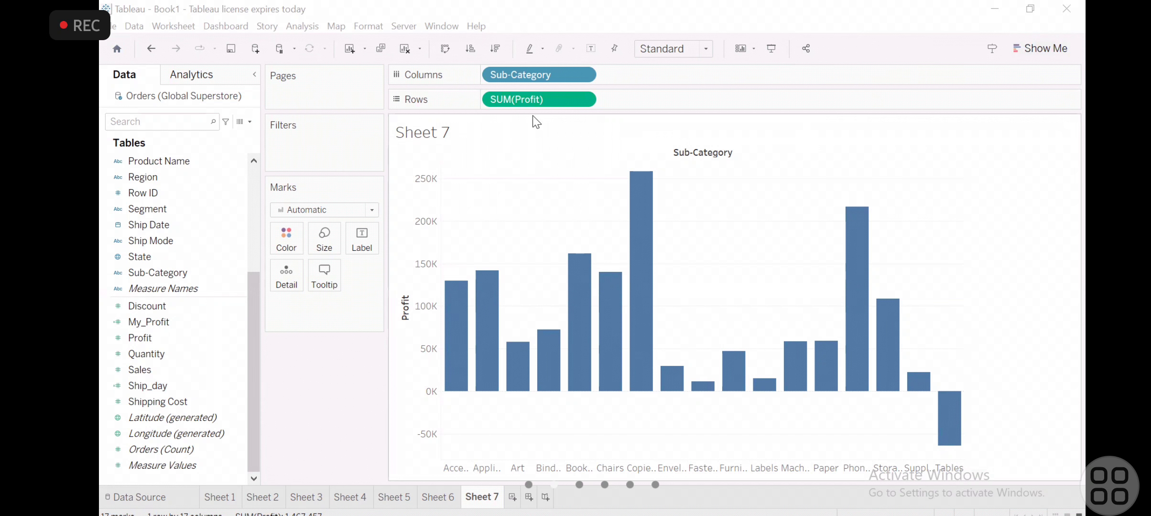
- Replace Sub-Category with Category on Columns of the profit bar chart
drag(526, 80, 141, 368)
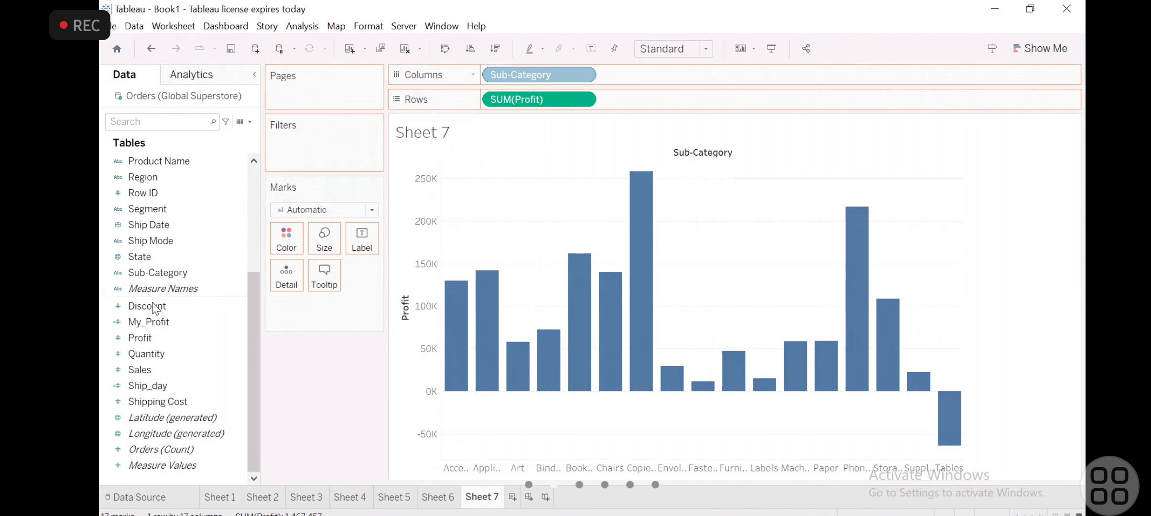
click(255, 200)
drag(181, 161, 544, 81)
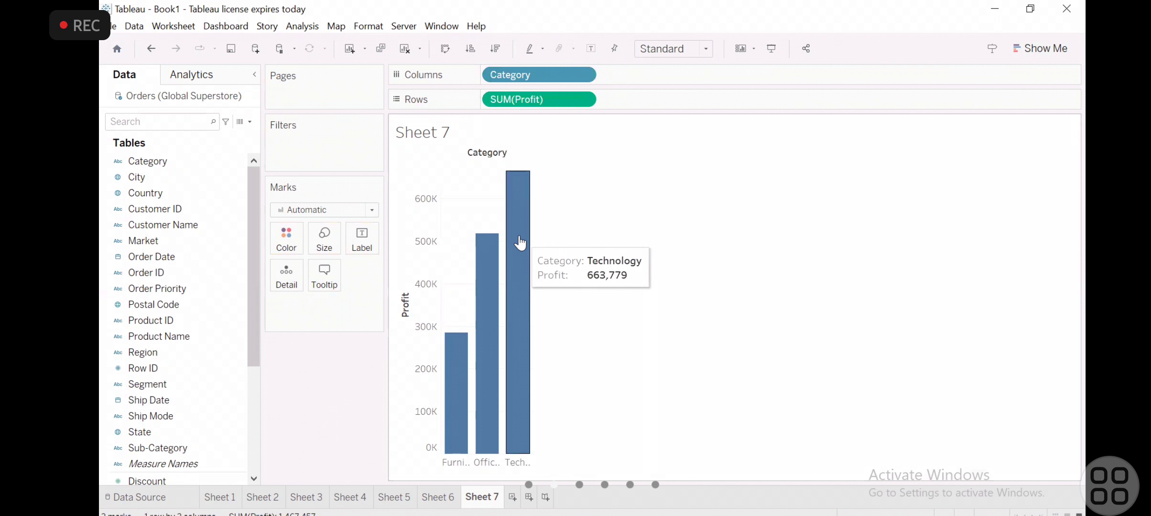
- Convert the Category profit chart on Sheet 7 to stacked bars
click(251, 385)
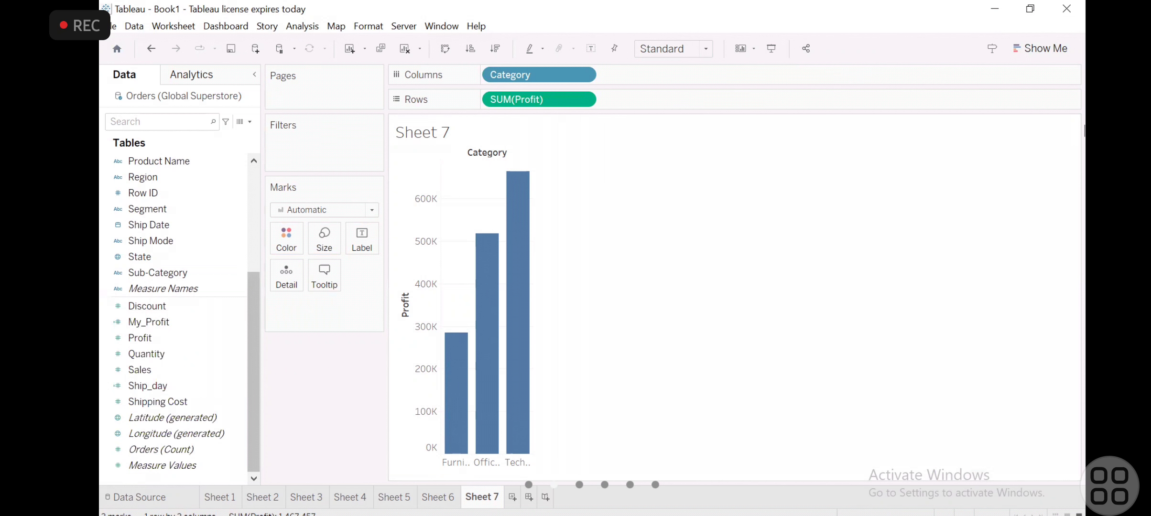
click(1033, 49)
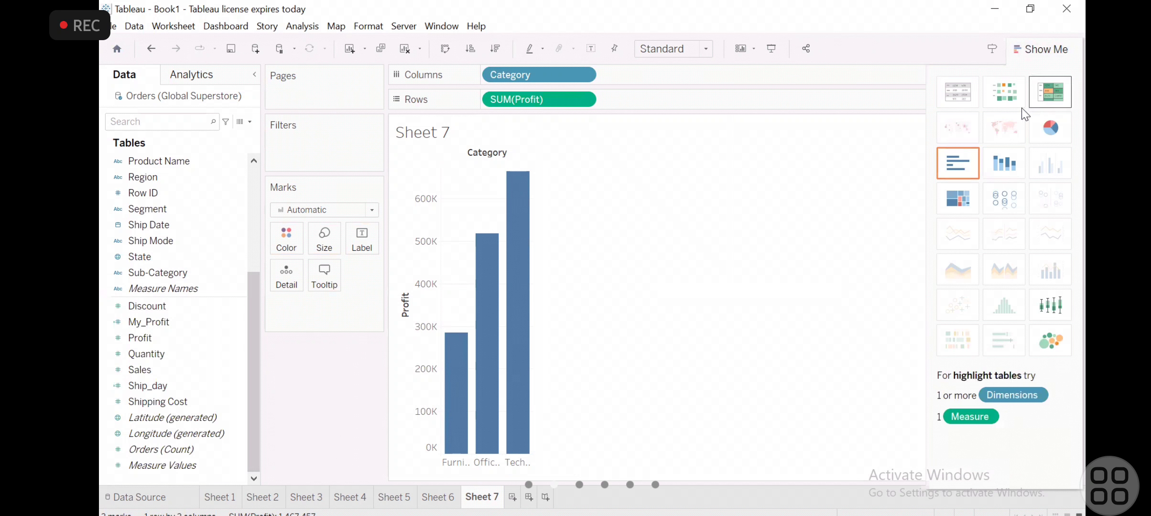
click(997, 165)
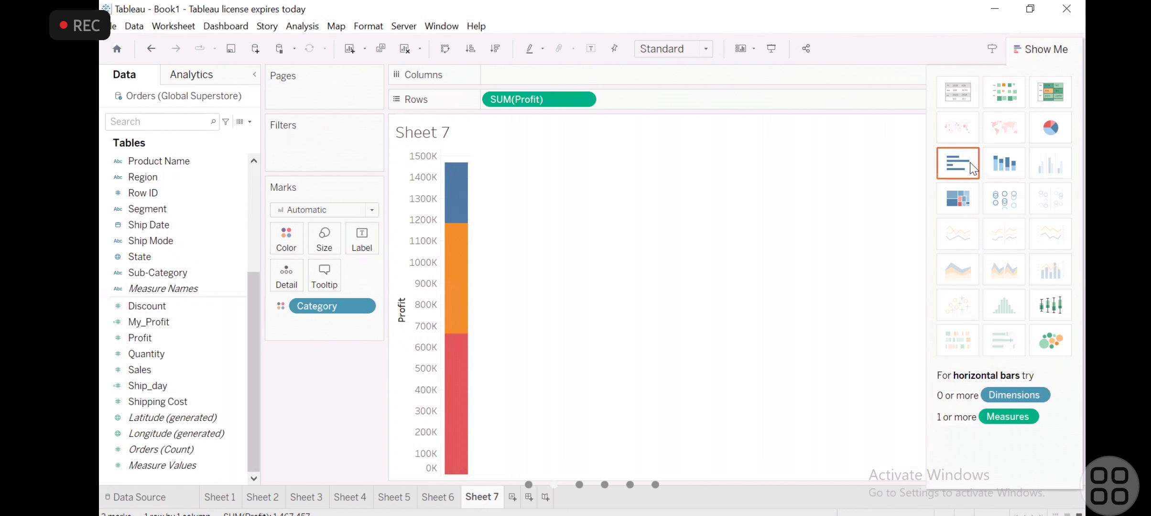
- Change the chart to horizontal bars, hide the chart gallery, and swap rows and columns to make the bars vertical
click(974, 168)
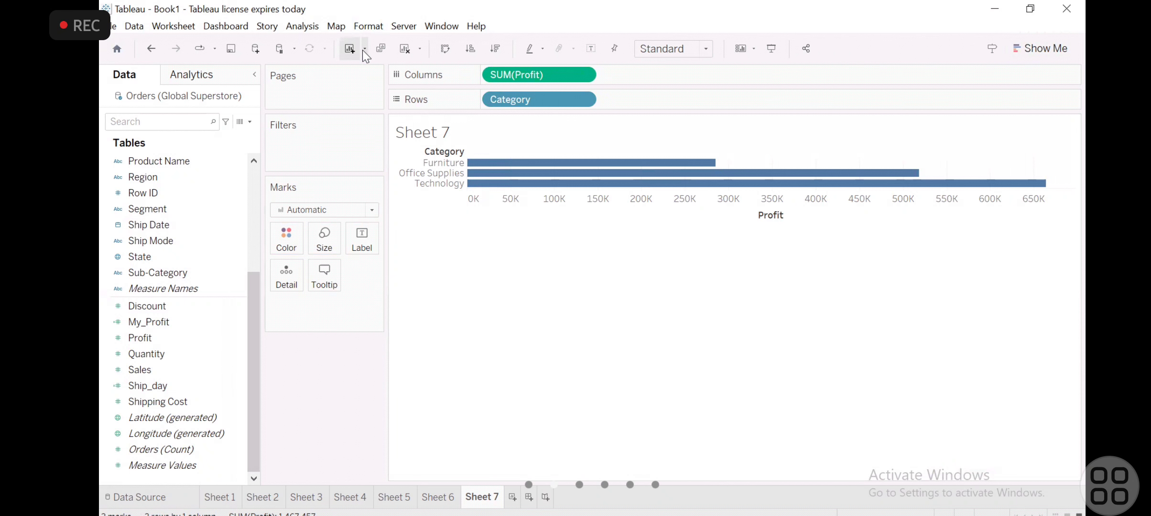
click(451, 51)
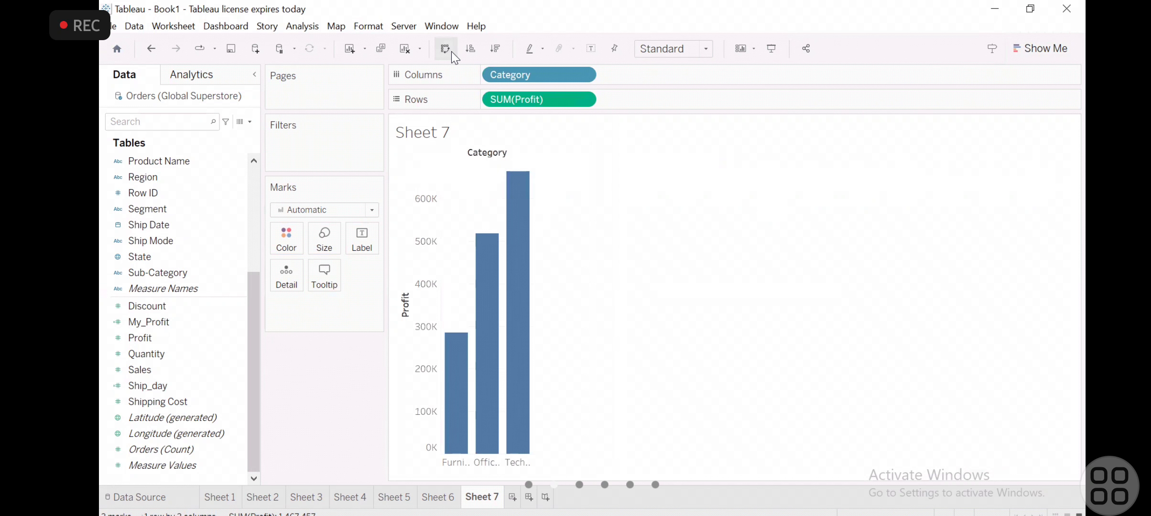
- Try descending and ascending sorts of the Category bars by profit, and clear the sort
mouse_move(516, 366)
click(495, 49)
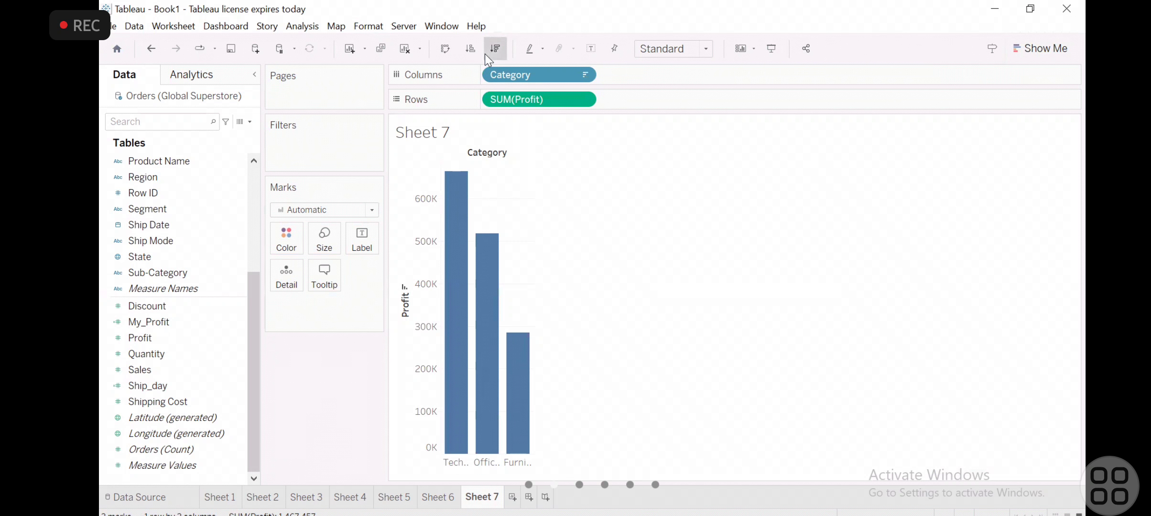
click(464, 45)
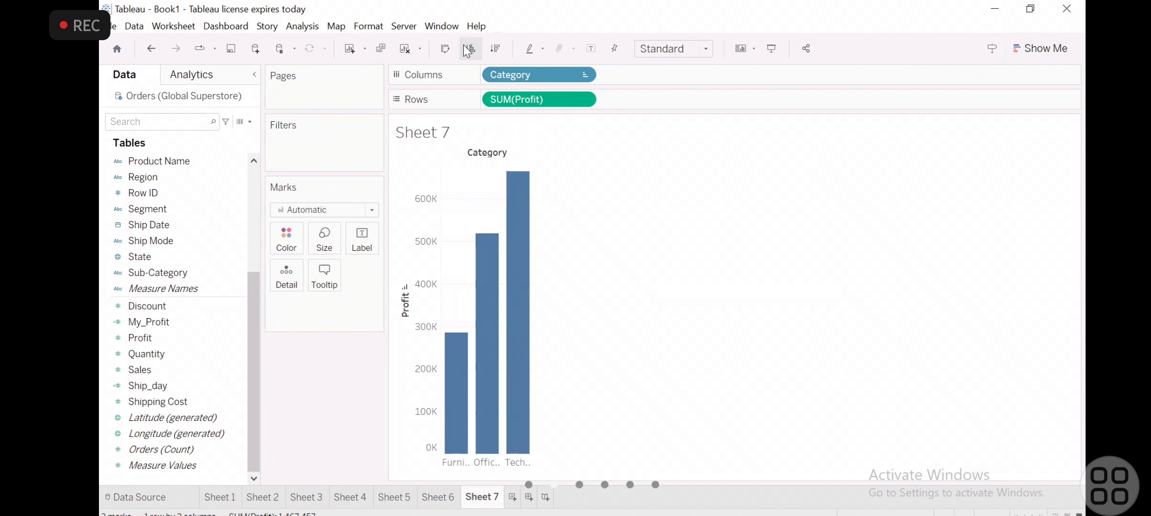
click(582, 75)
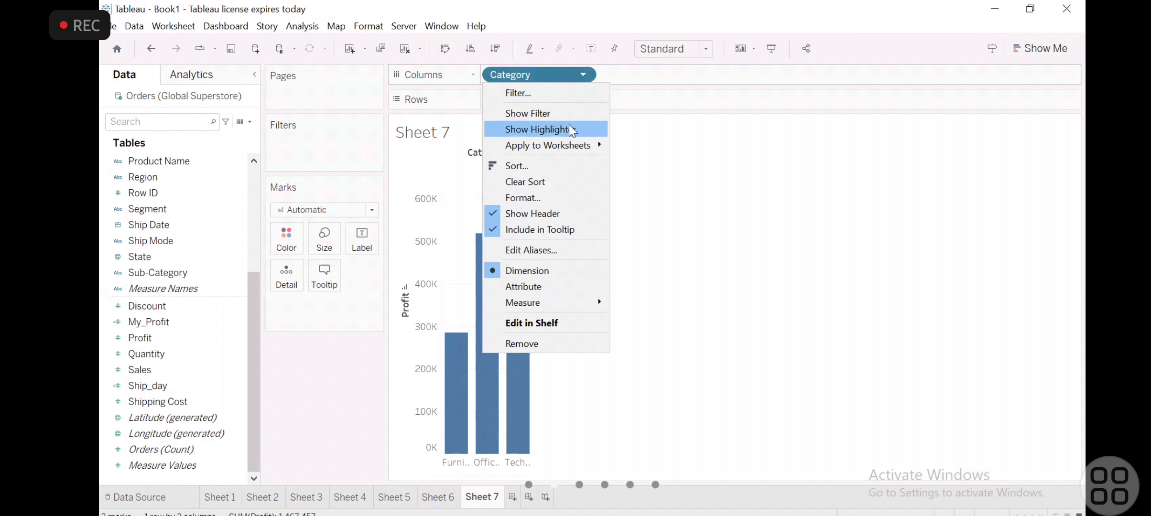
click(545, 181)
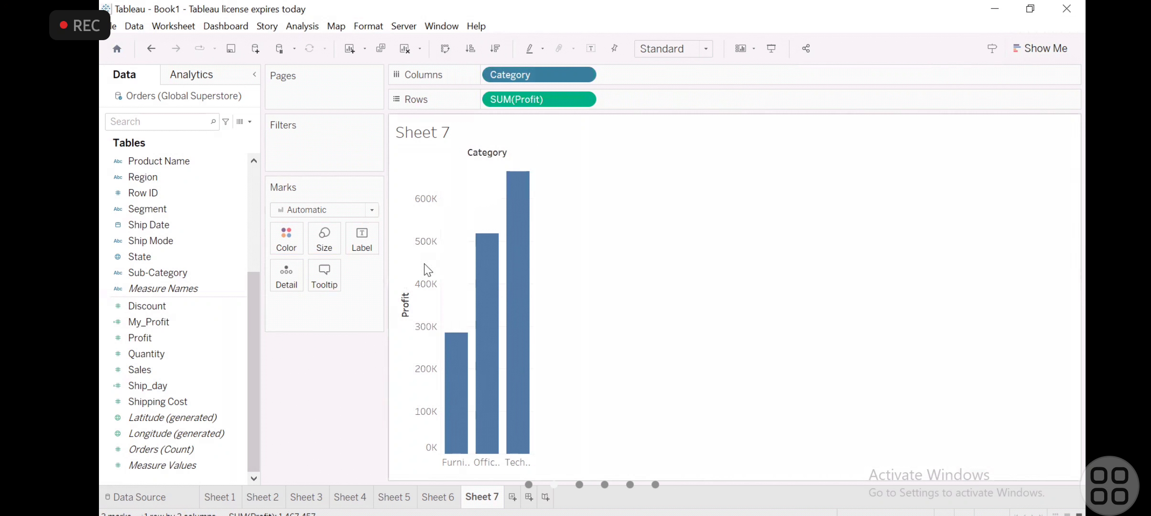
click(232, 289)
mouse_move(519, 252)
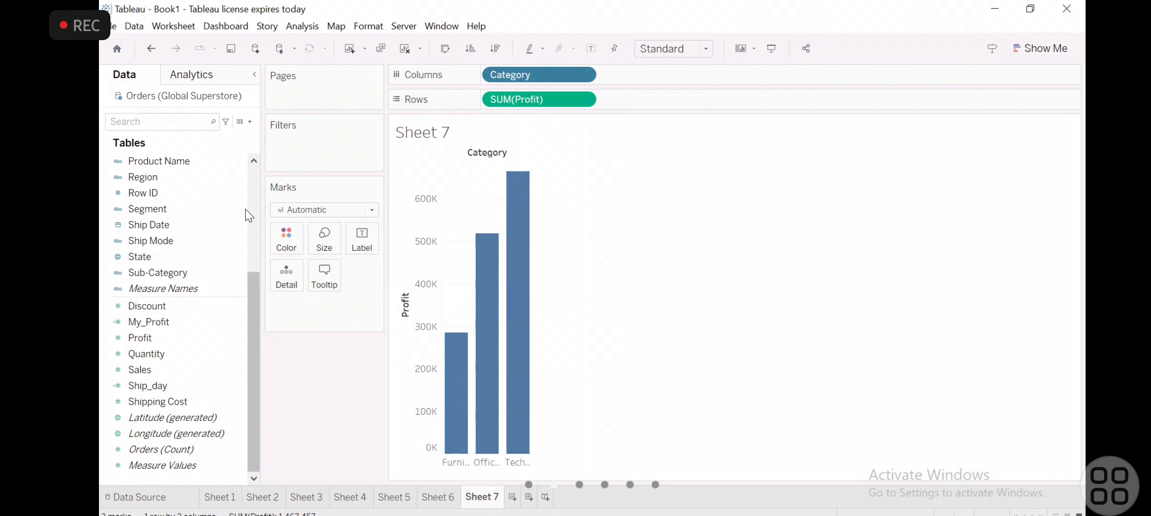
scroll(245, 209, up, 4)
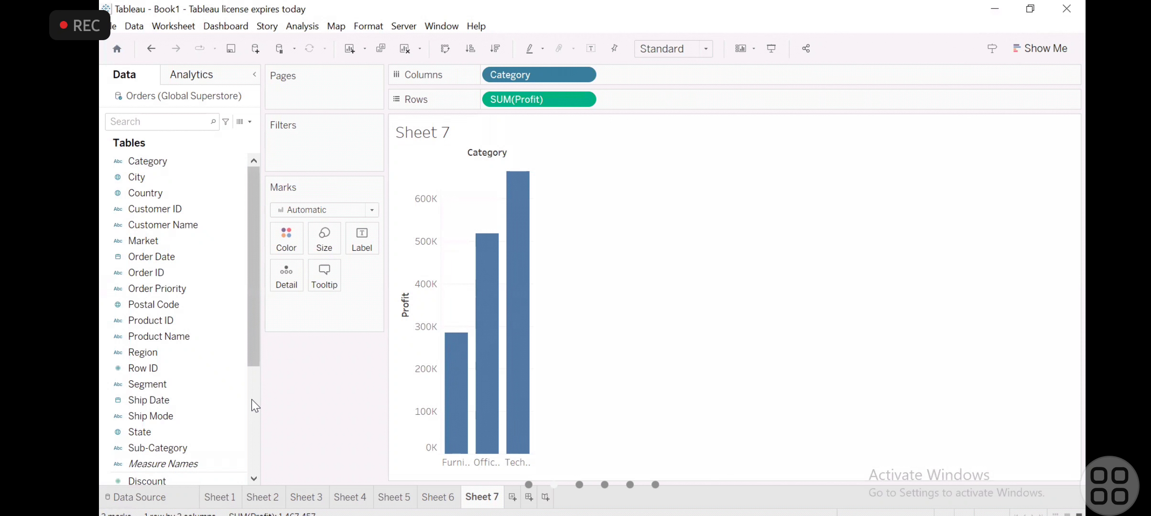
scroll(252, 399, down, 4)
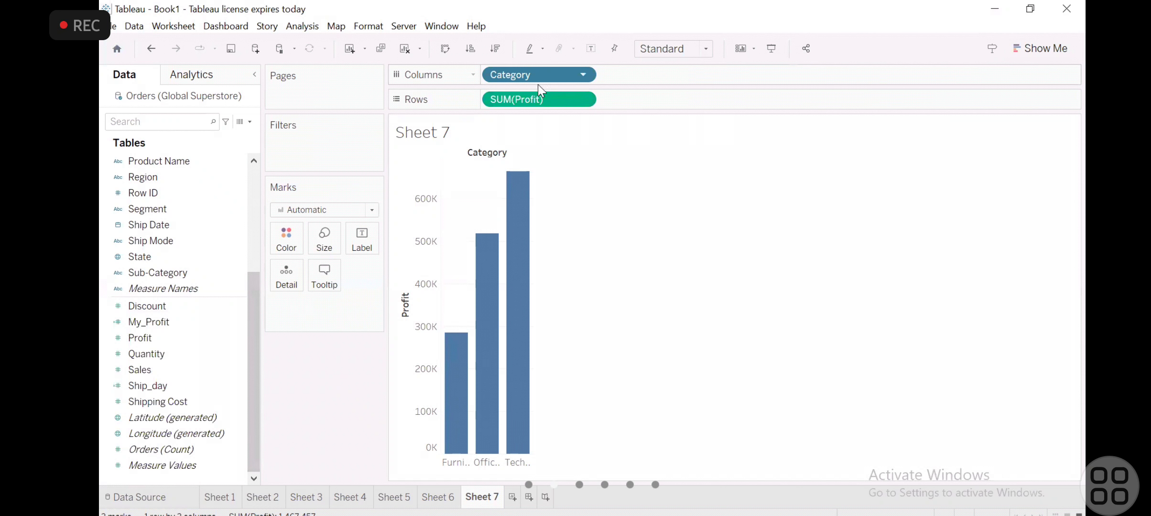
- Move SUM(Profit) from Rows to the Marks card and return it to Rows
drag(535, 102, 285, 311)
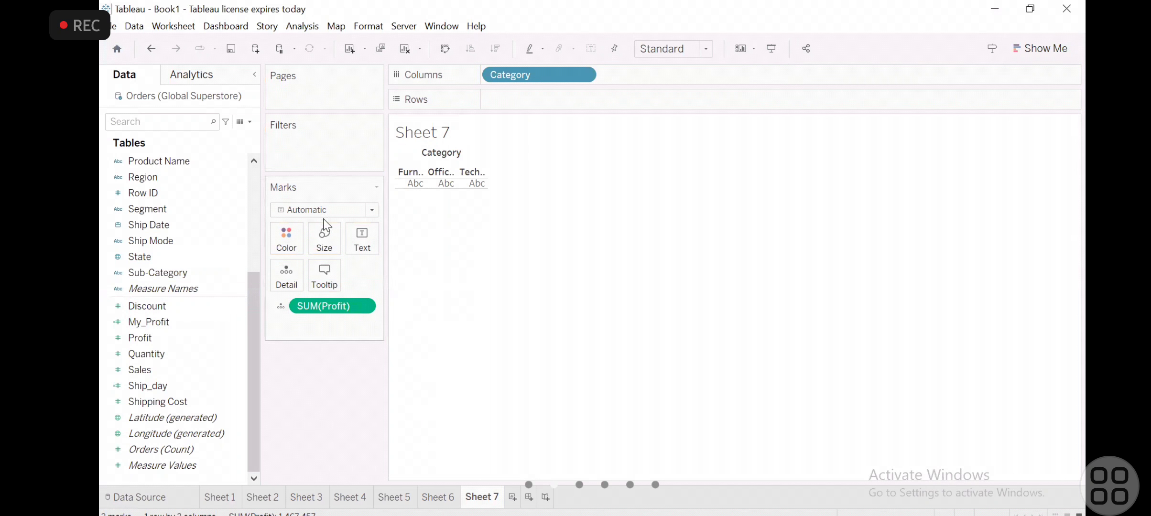
drag(546, 73, 562, 88)
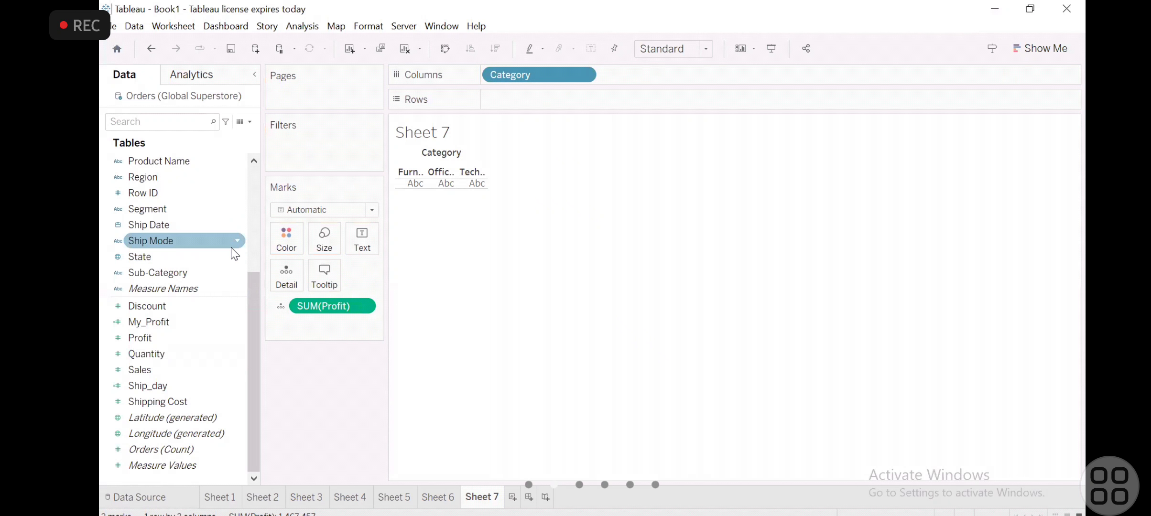
scroll(220, 254, up, 5)
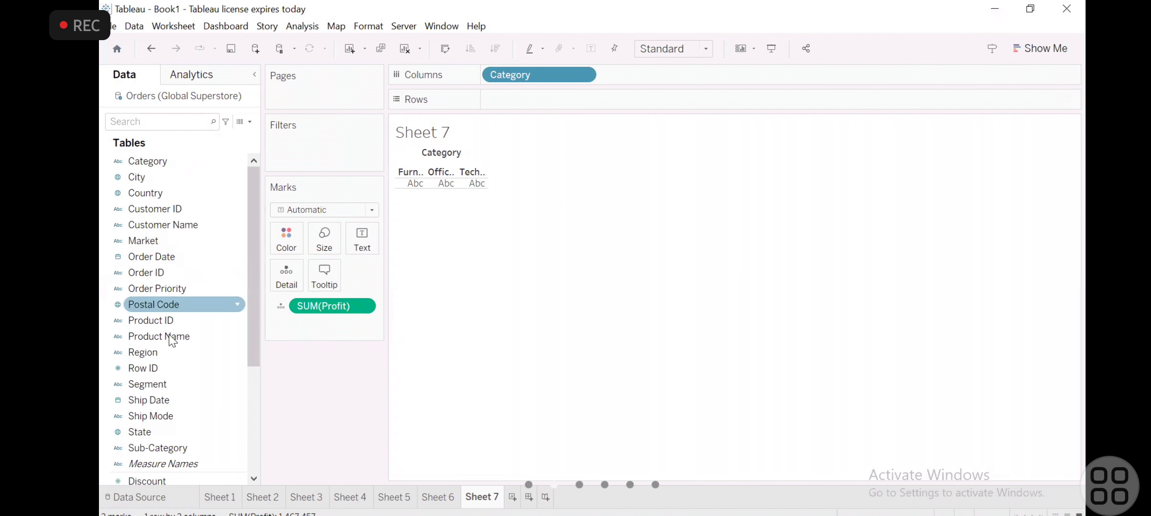
click(253, 391)
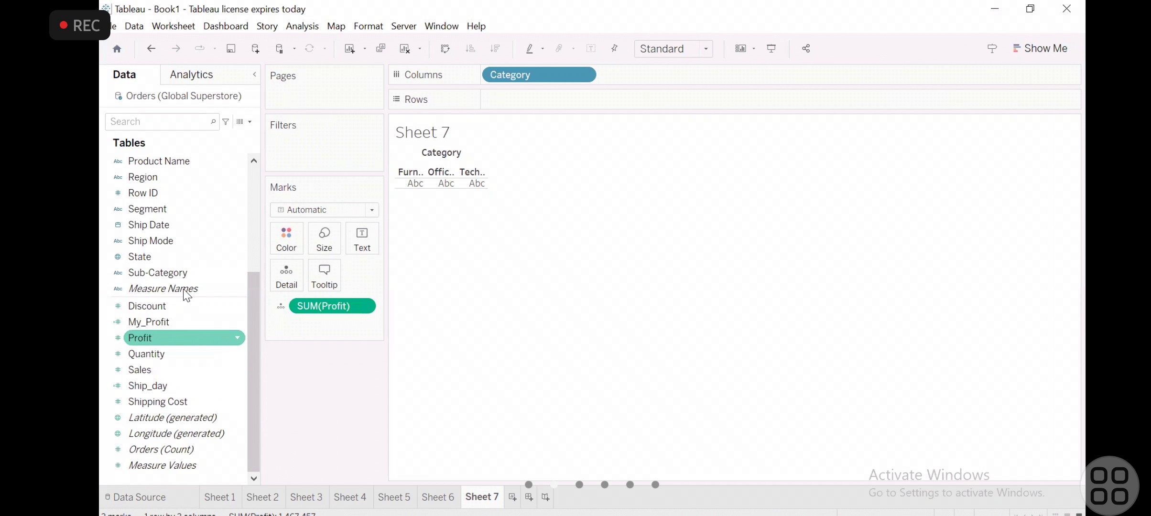
drag(186, 306, 544, 90)
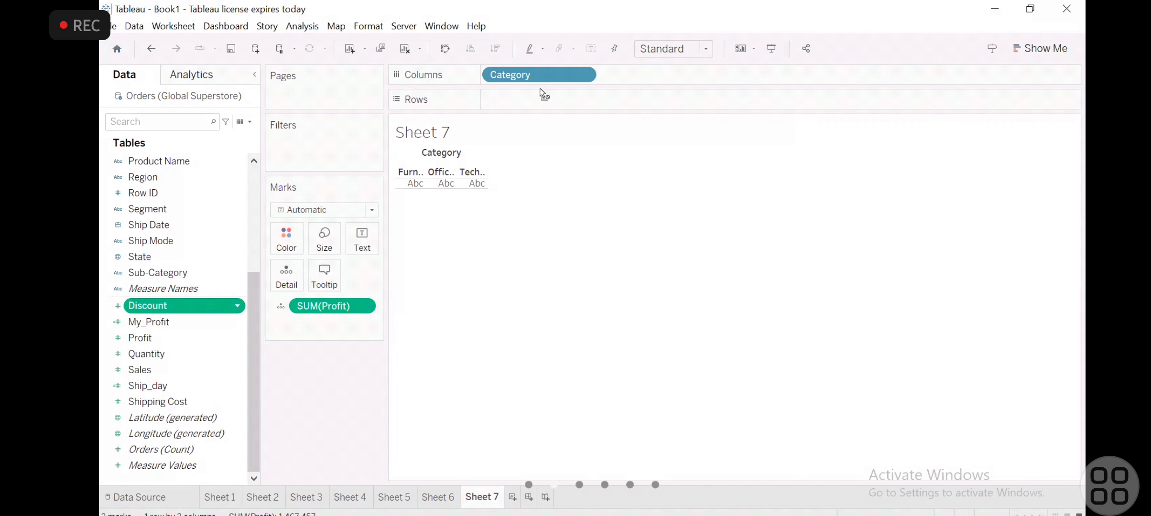
drag(541, 90, 541, 84)
drag(333, 307, 543, 100)
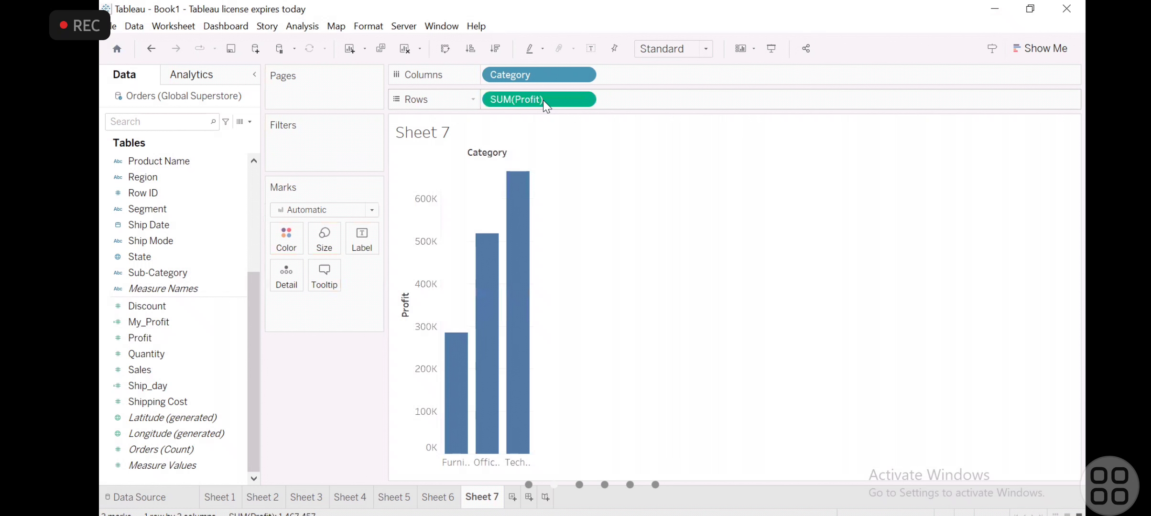
- Color the Category profit bars by Sales
click(143, 337)
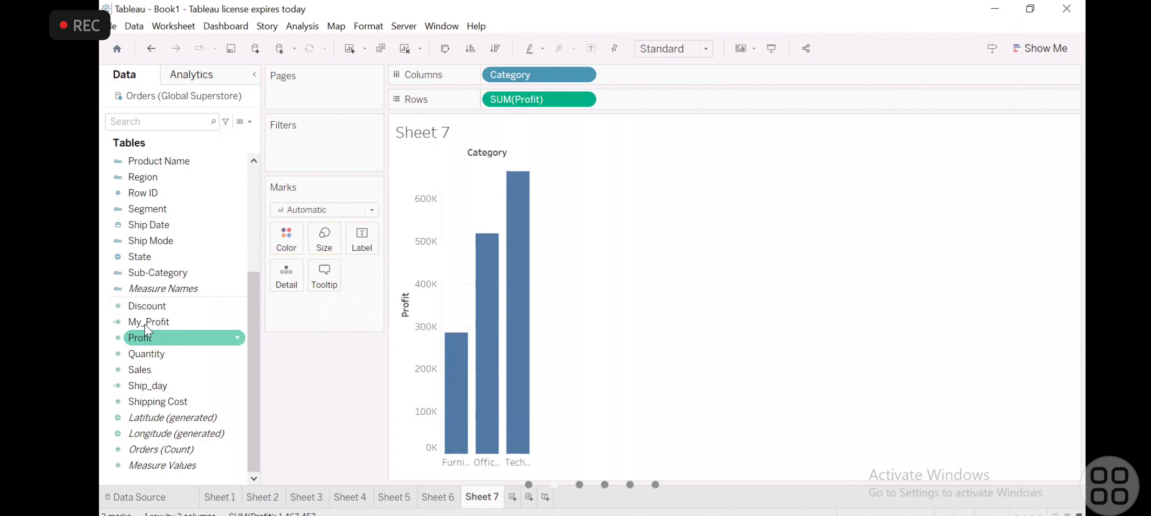
click(139, 368)
mouse_move(252, 266)
mouse_down()
mouse_move(270, 294)
mouse_move(287, 239)
mouse_up()
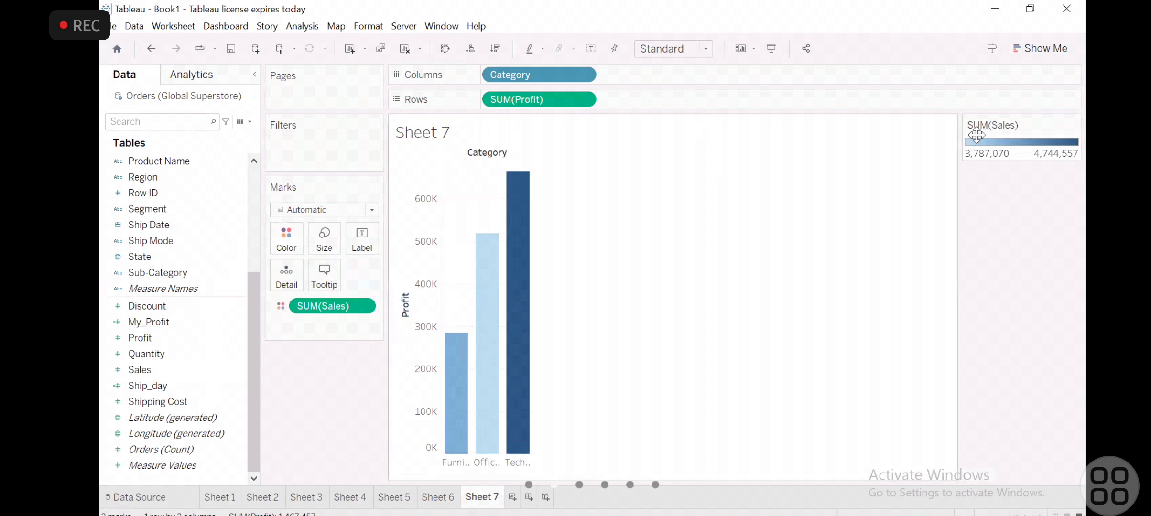
- Examine the profit and sales of each Category bar and the options of the SUM(Sales) color legend
click(487, 344)
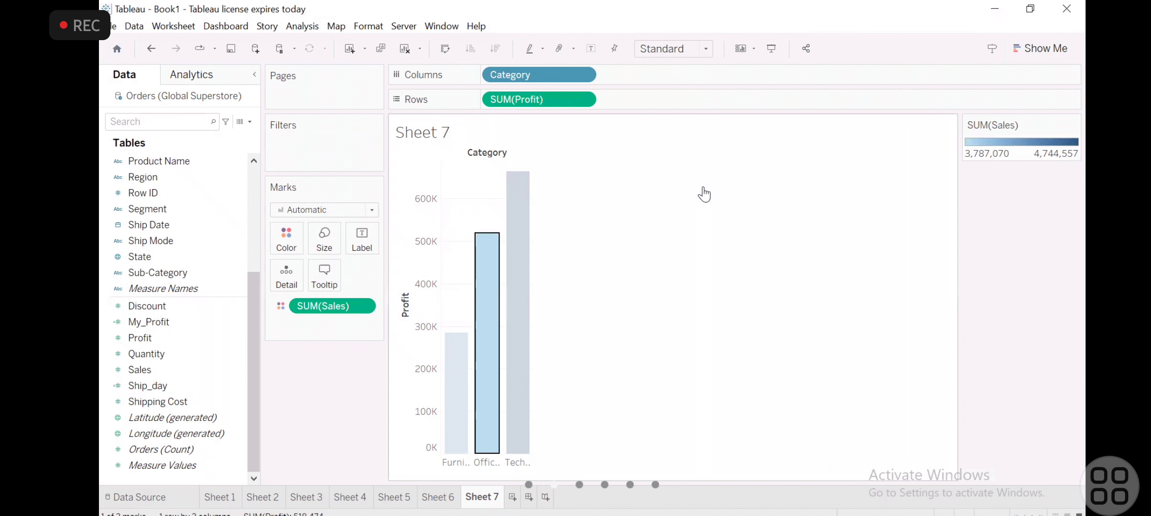
click(461, 344)
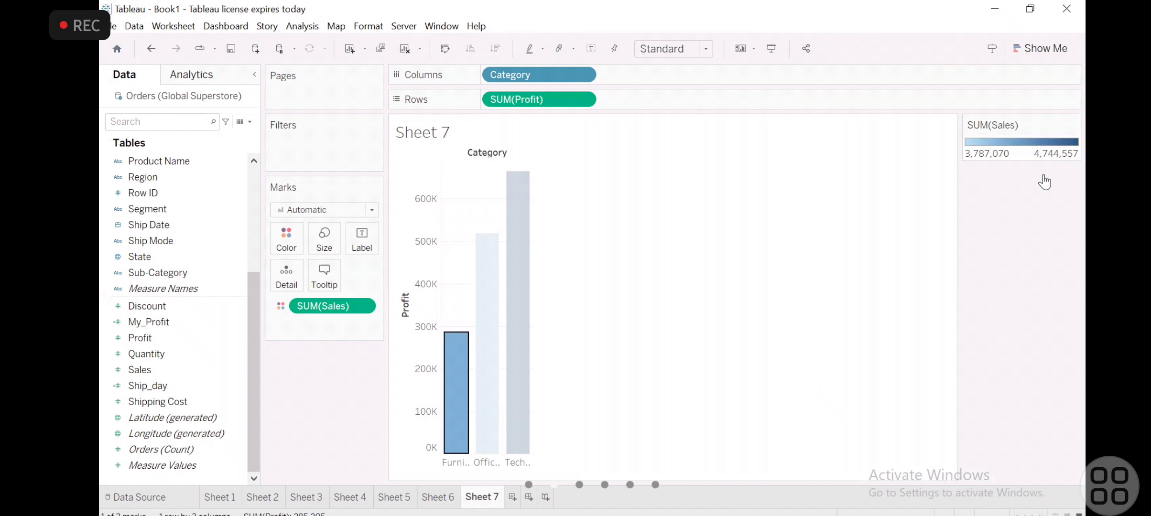
click(1073, 125)
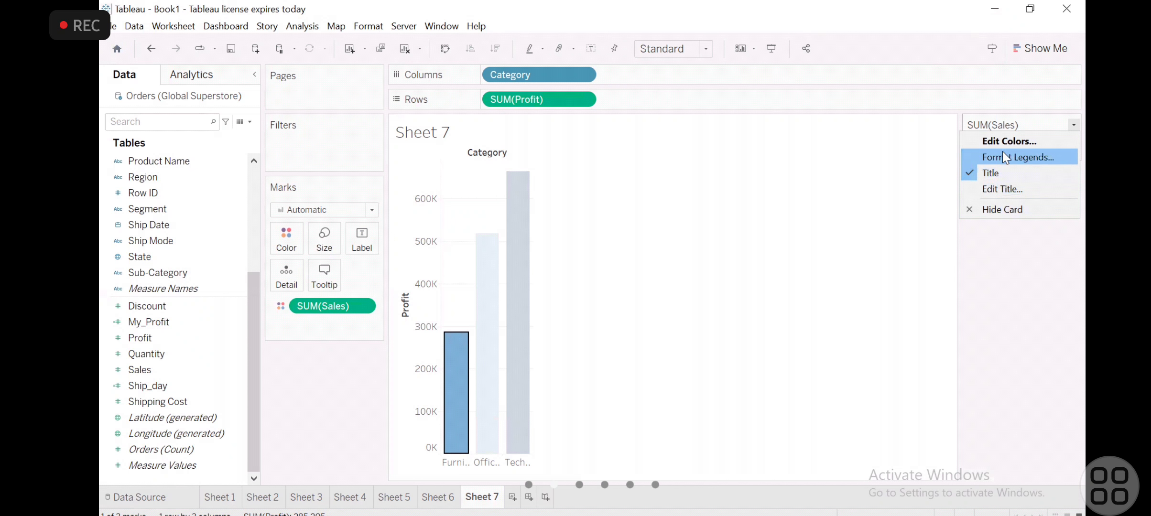
click(917, 179)
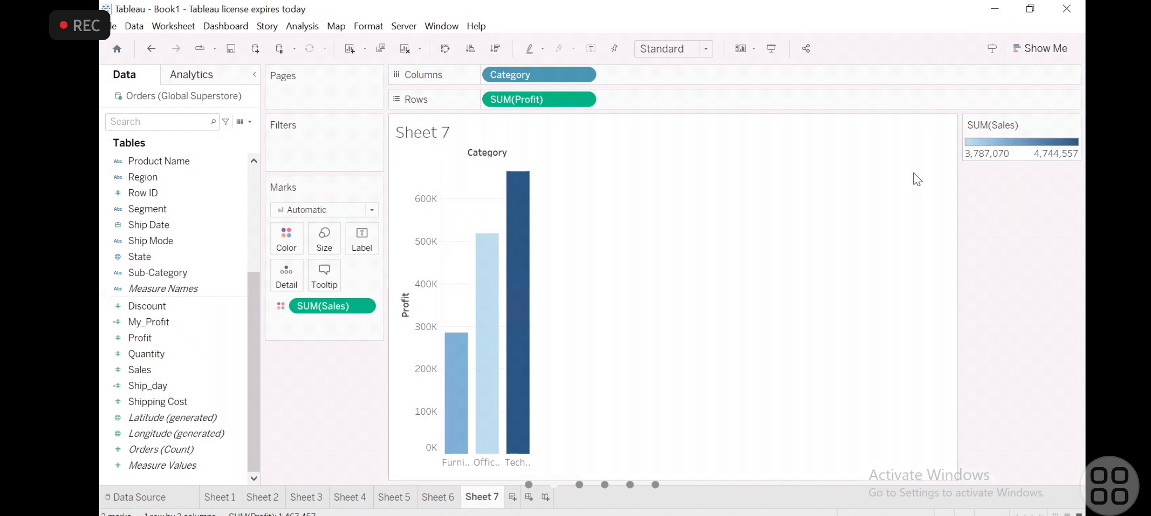
double_click(996, 139)
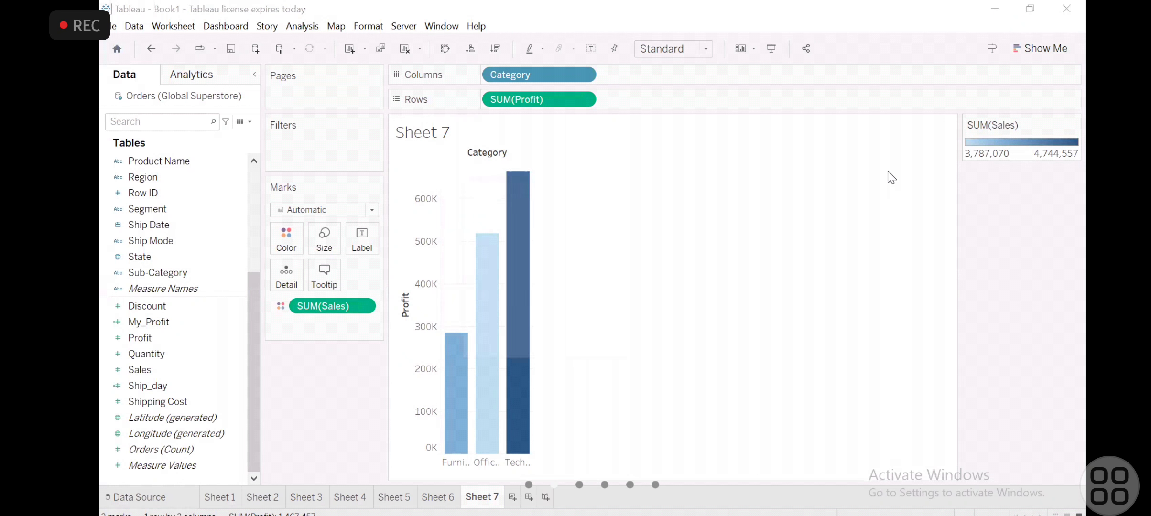
click(704, 175)
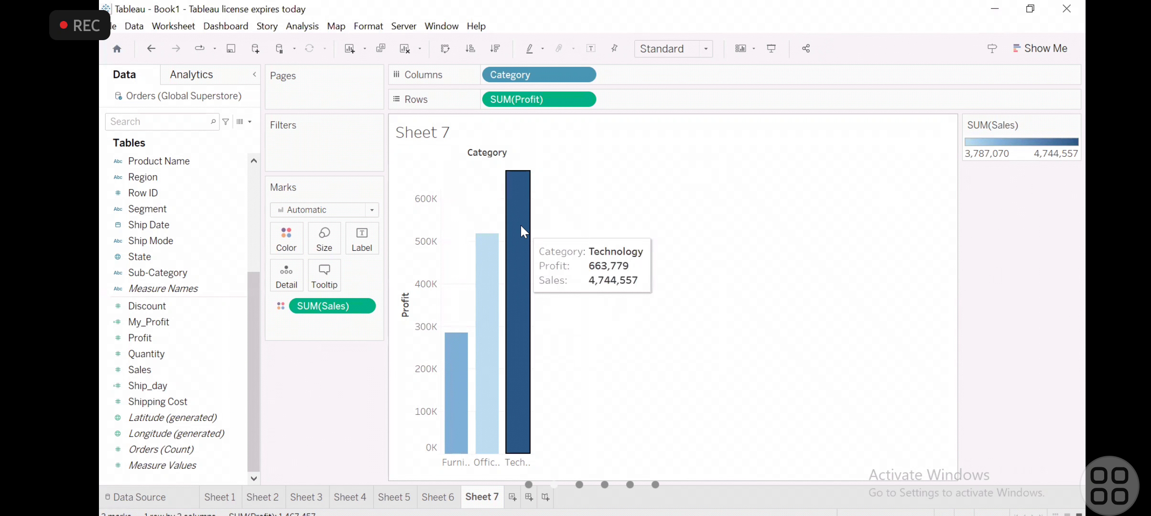
click(515, 264)
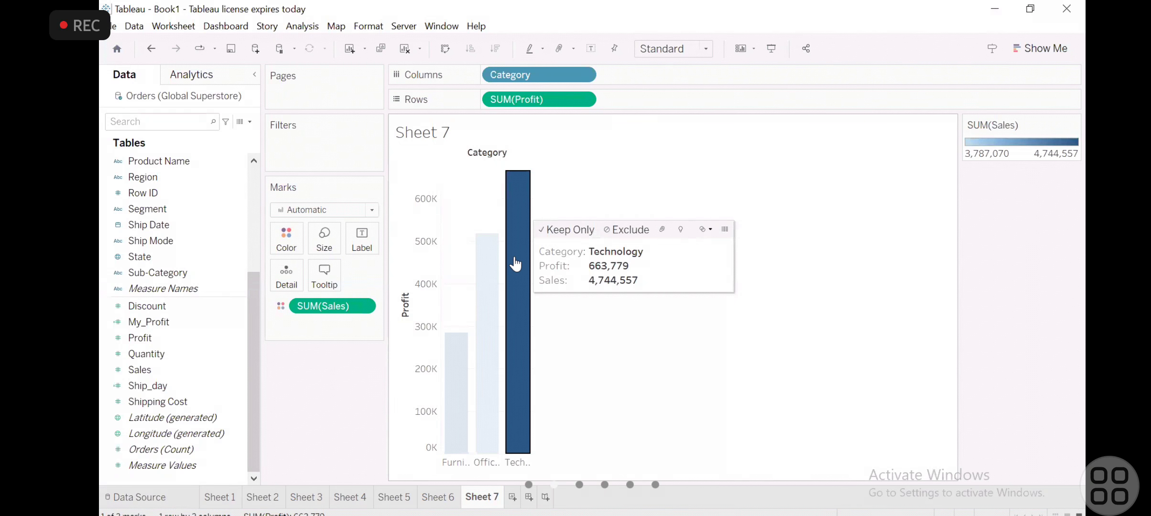
click(486, 267)
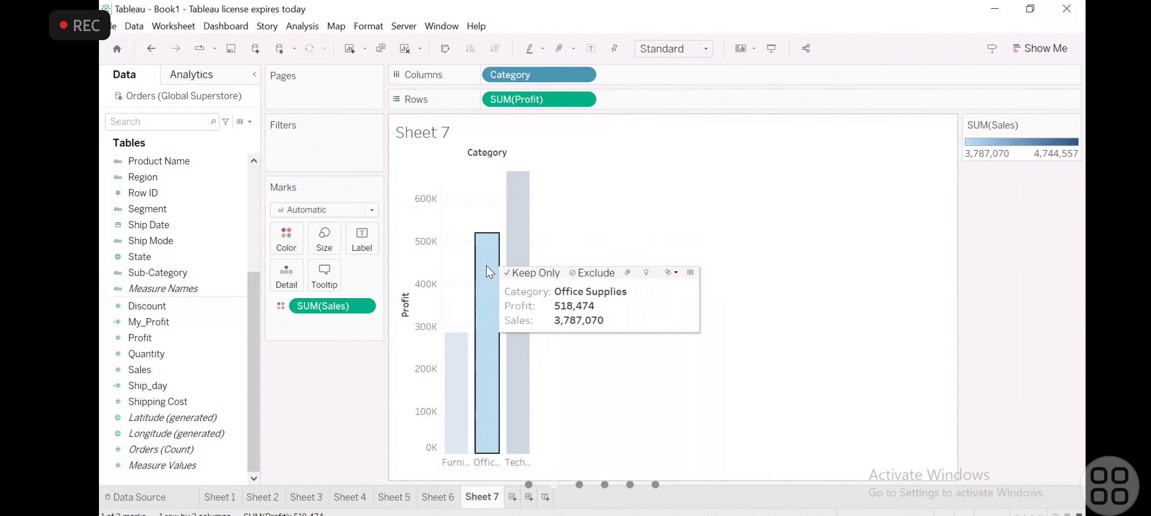
click(452, 374)
click(716, 228)
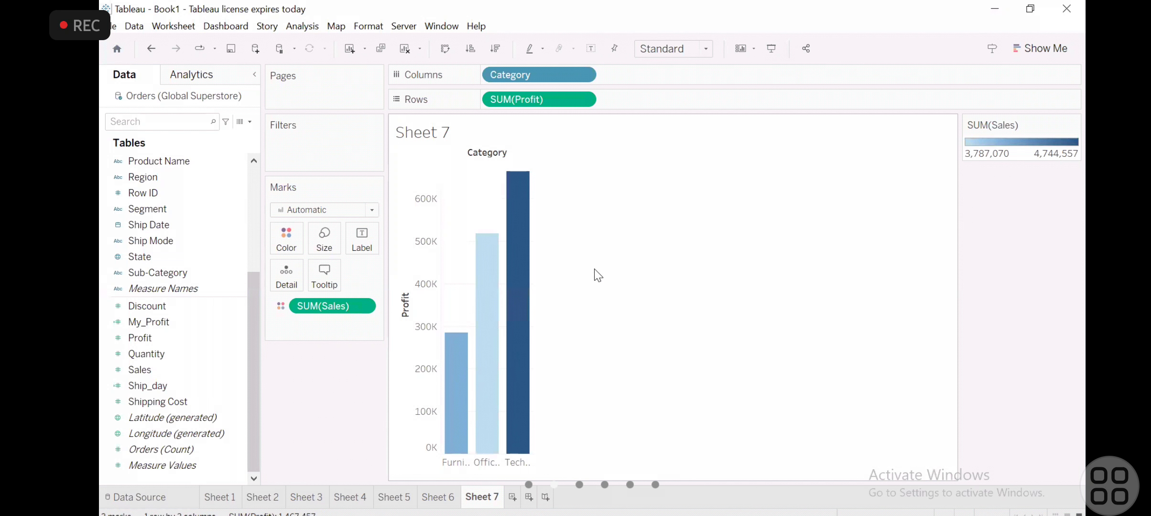
click(1075, 125)
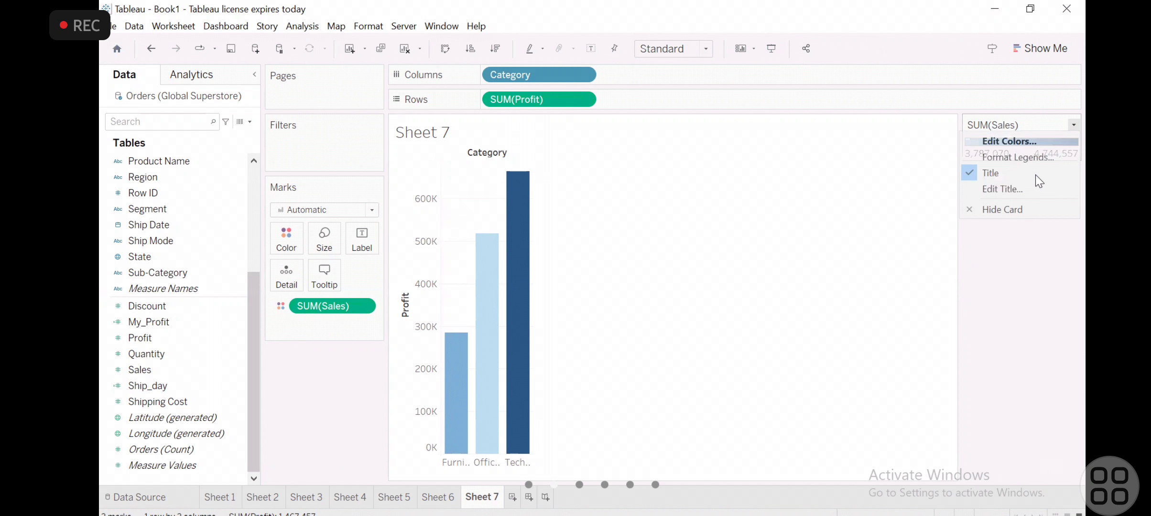
click(1000, 196)
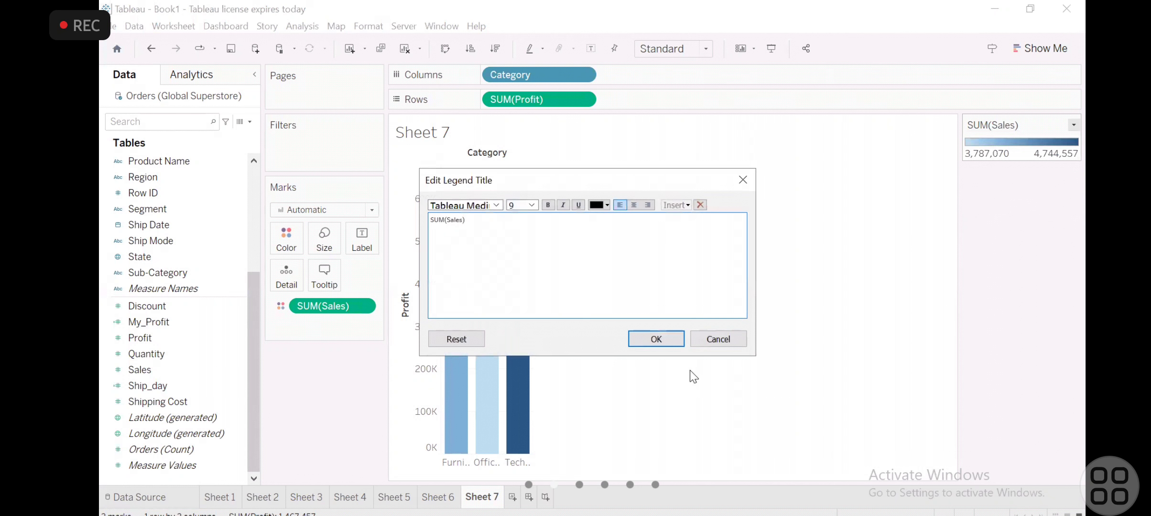
click(718, 339)
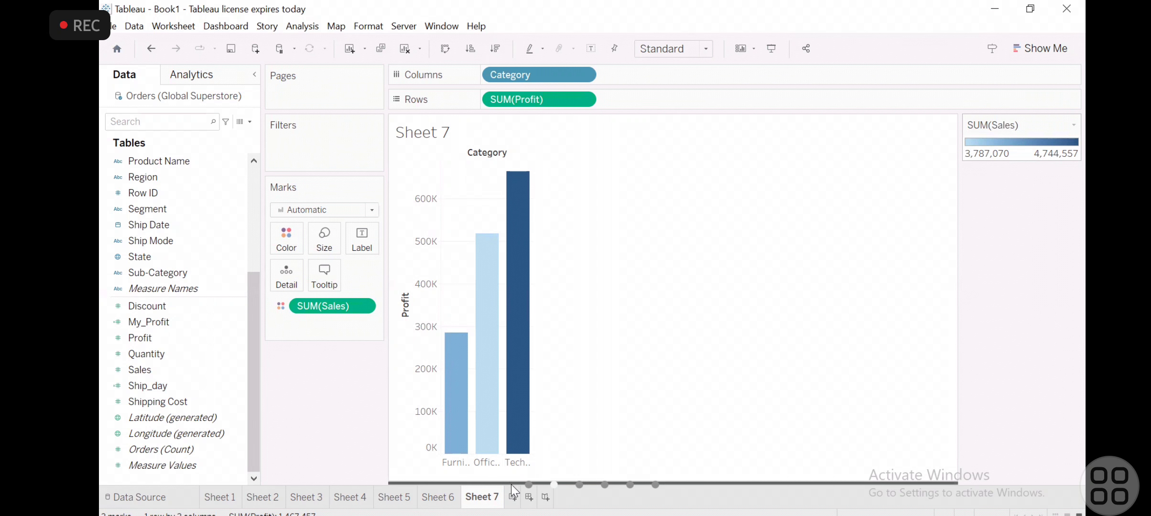
- Dock the SUM(Sales) color legend below the Category profit chart
drag(511, 497, 512, 497)
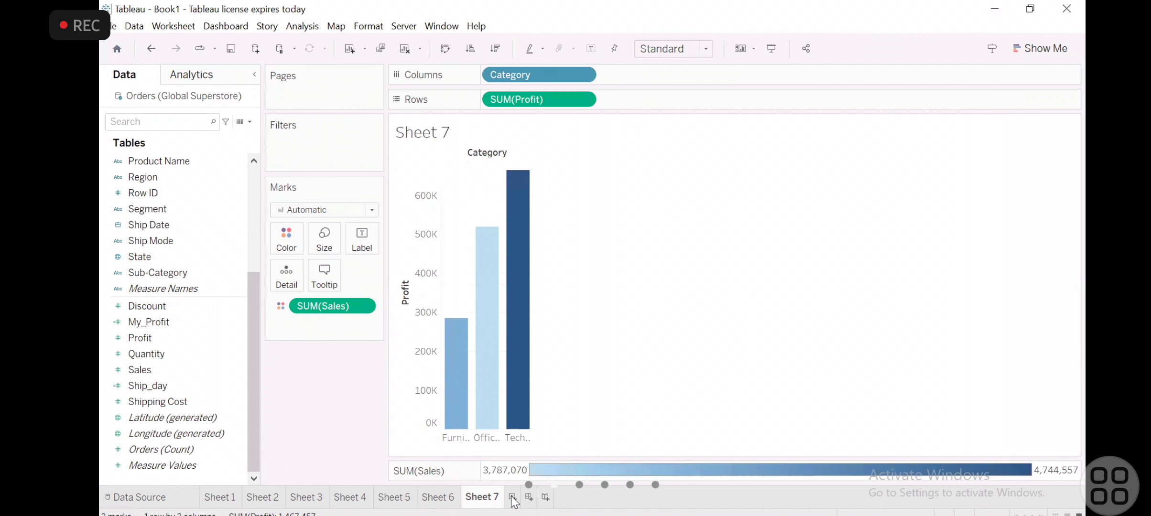
- Create a new worksheet and build a bar chart with Sub-Category on Columns and Sales on Rows
click(513, 498)
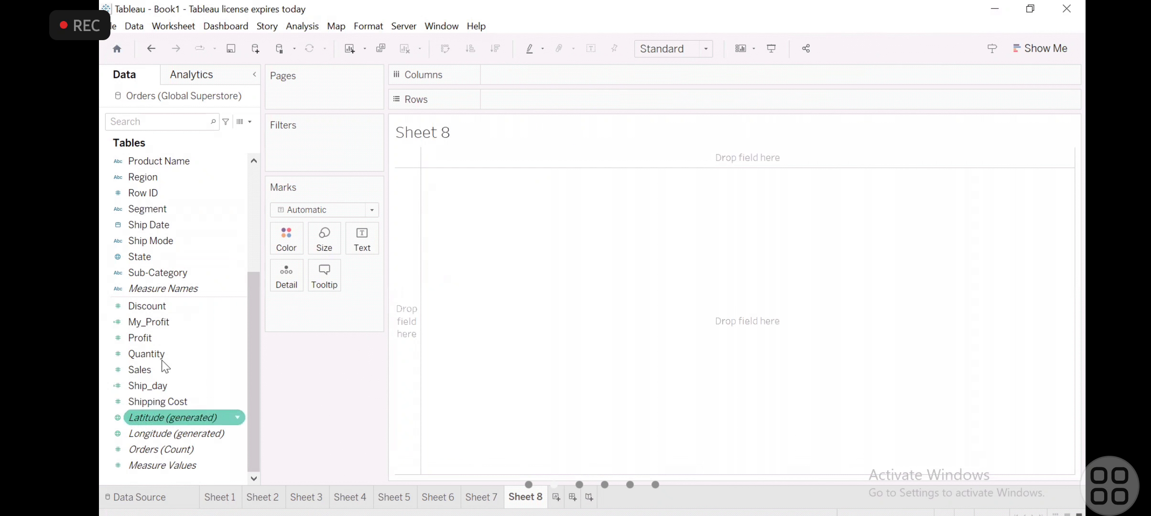
click(183, 274)
drag(184, 273, 524, 140)
drag(502, 135, 499, 131)
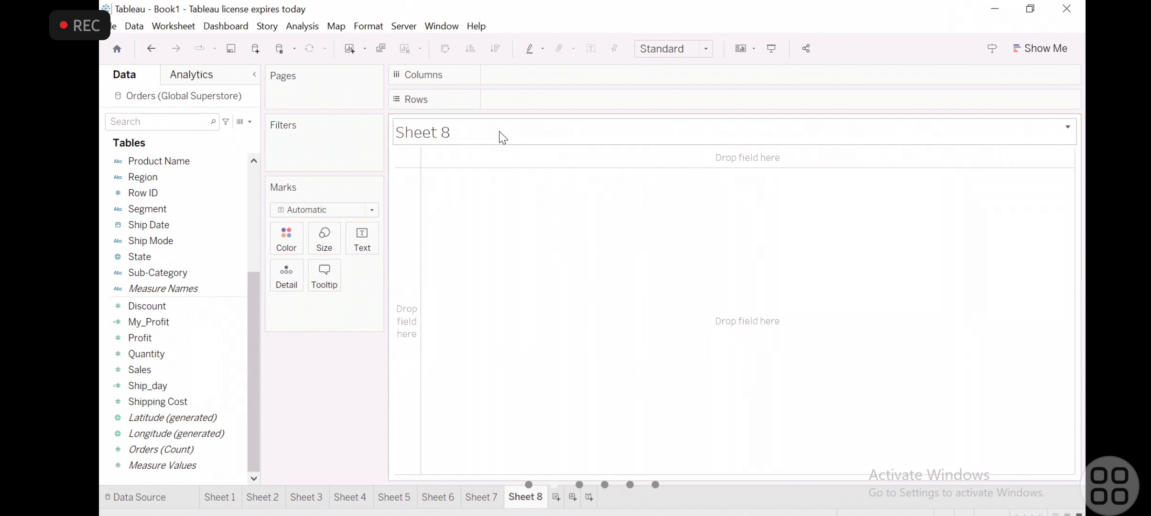
drag(148, 275, 533, 80)
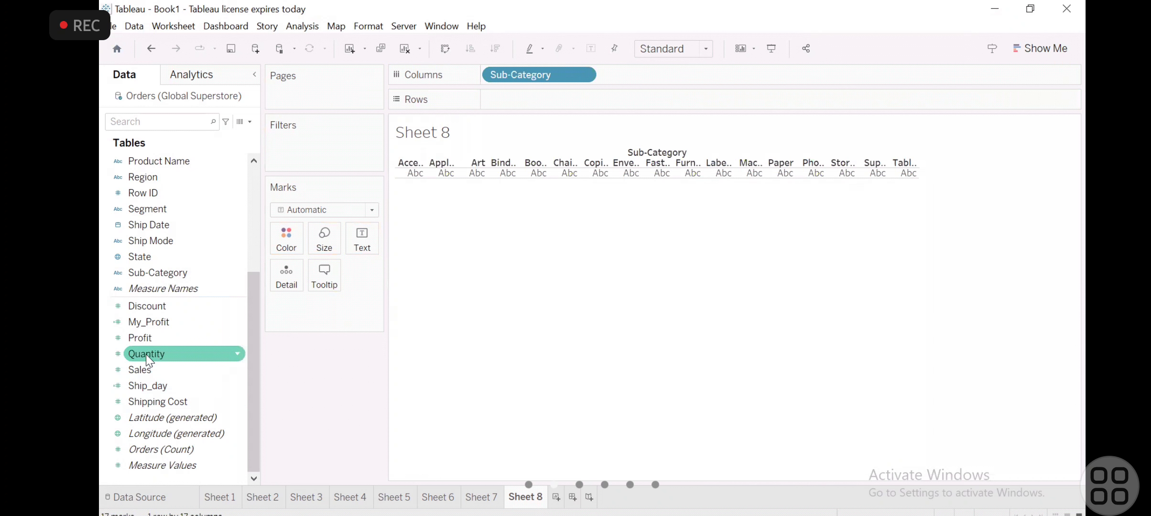
drag(143, 368, 510, 98)
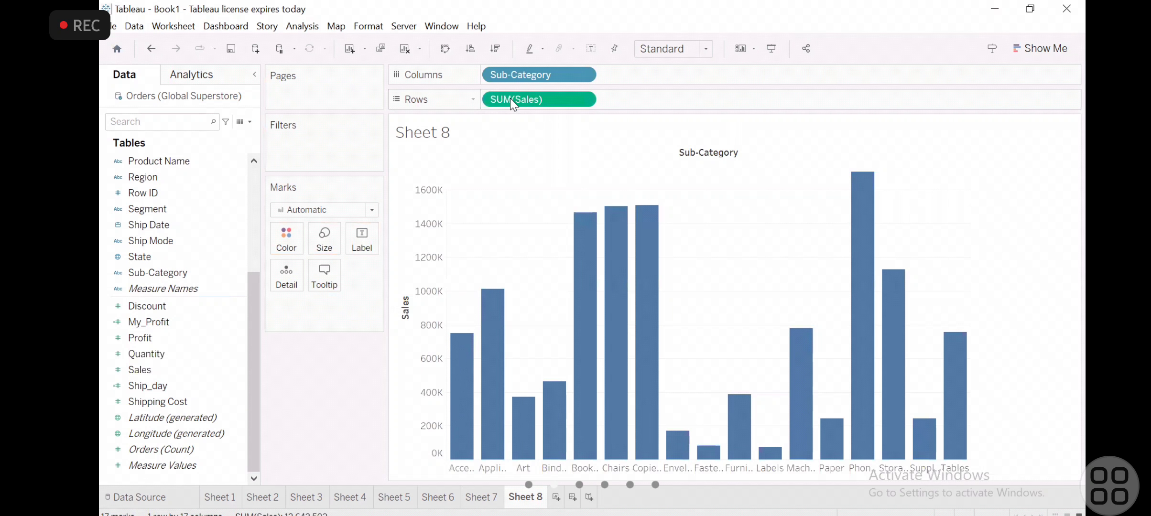
- Filter the Sub-Category sales chart by all values of Profit, keeping the full default range
mouse_move(901, 279)
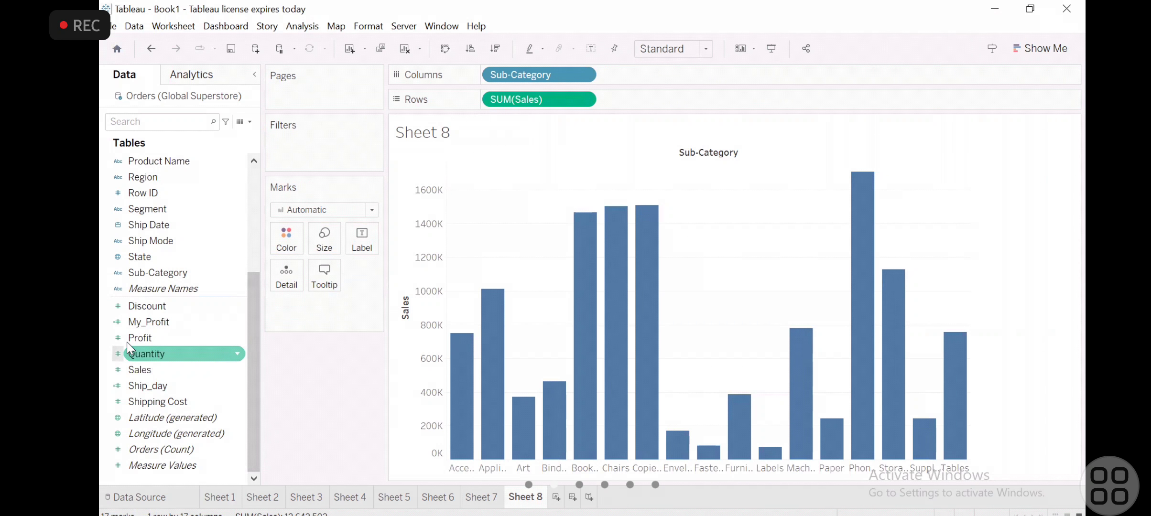
drag(127, 341, 286, 154)
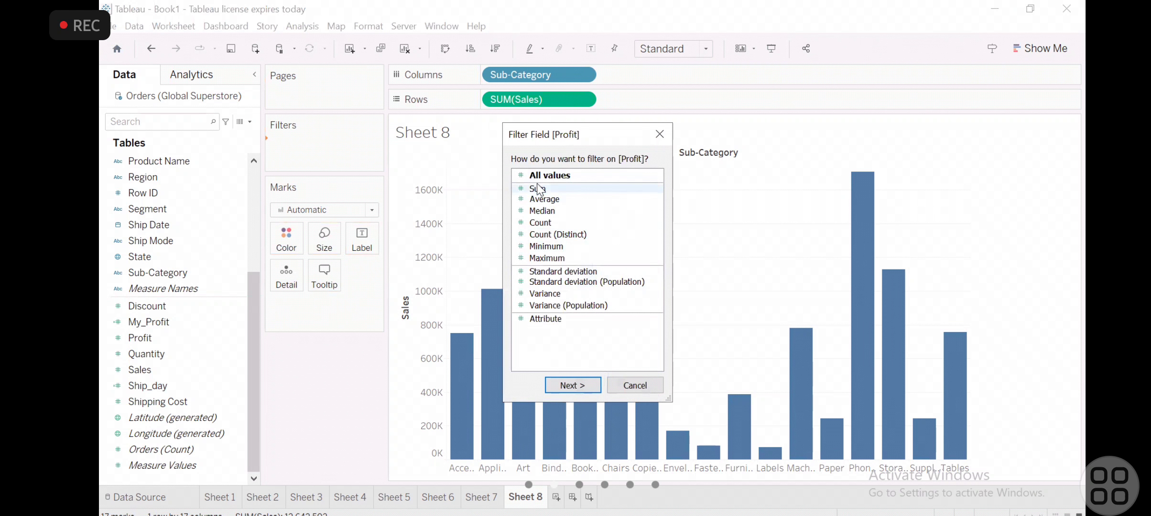
click(582, 391)
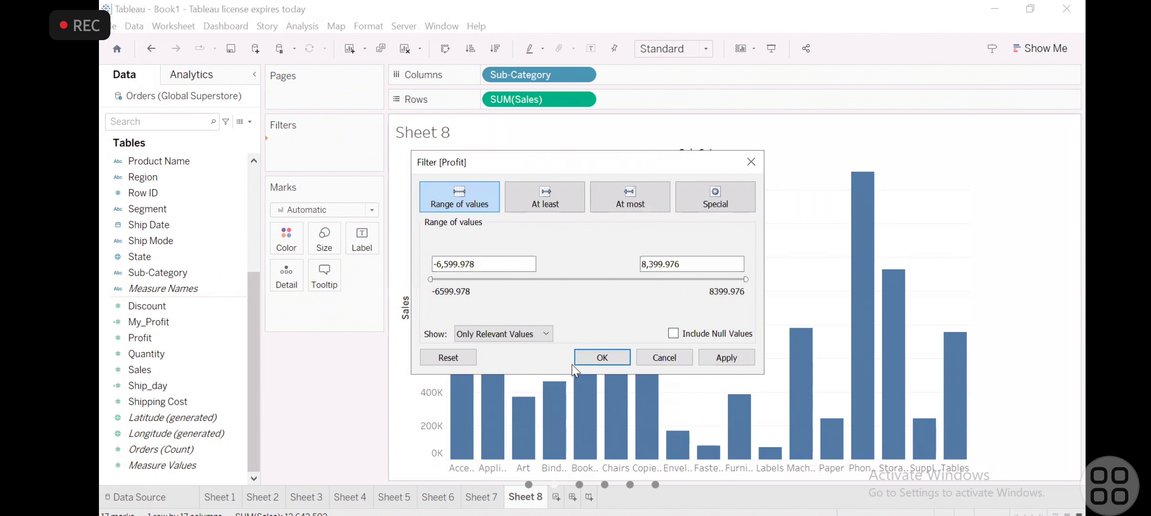
click(732, 361)
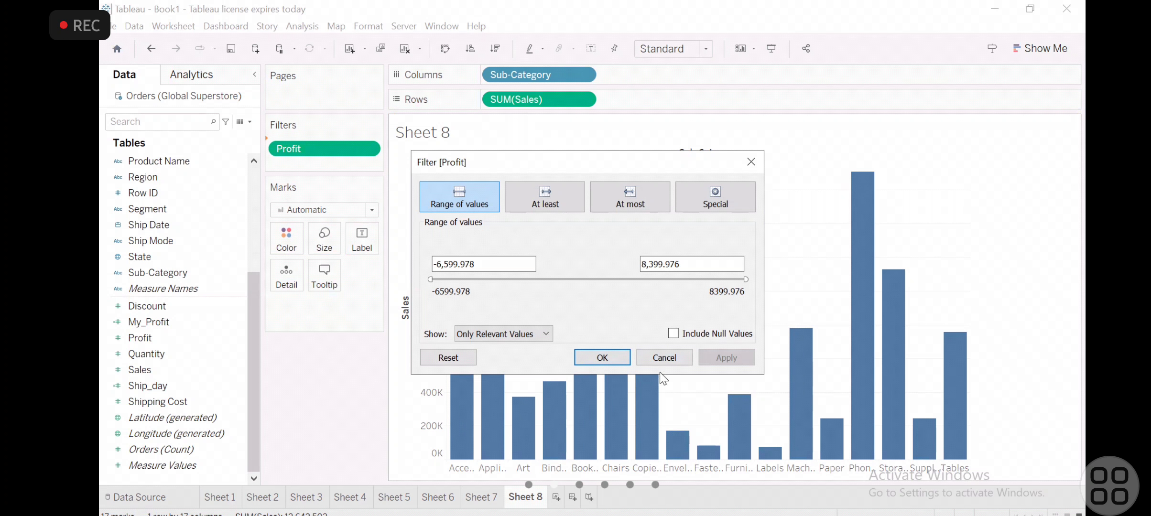
click(614, 358)
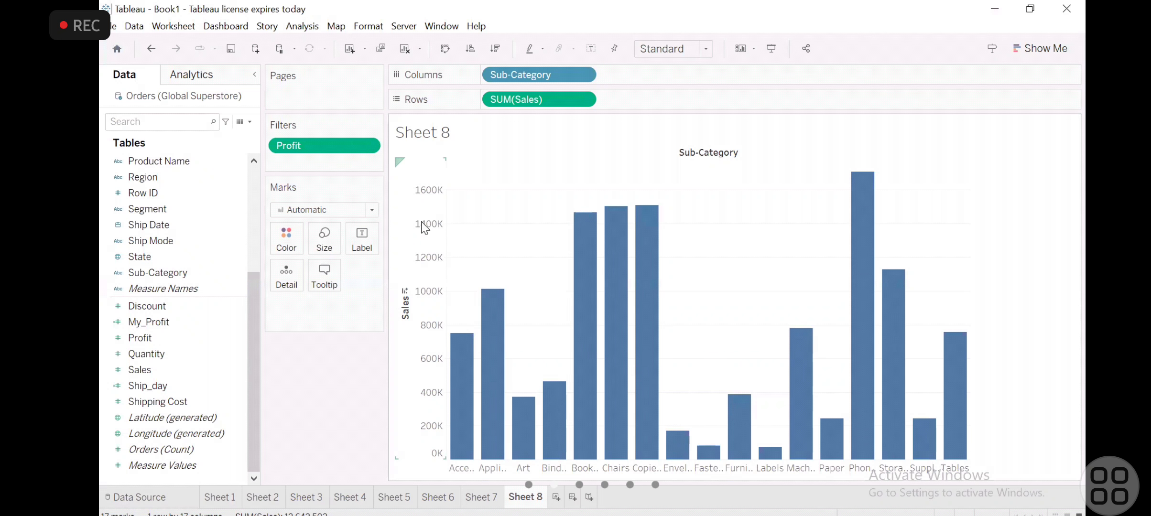
- Examine the range, at-least, at-most and relevant-values options of the Profit filter, and leave without applying changes
click(368, 148)
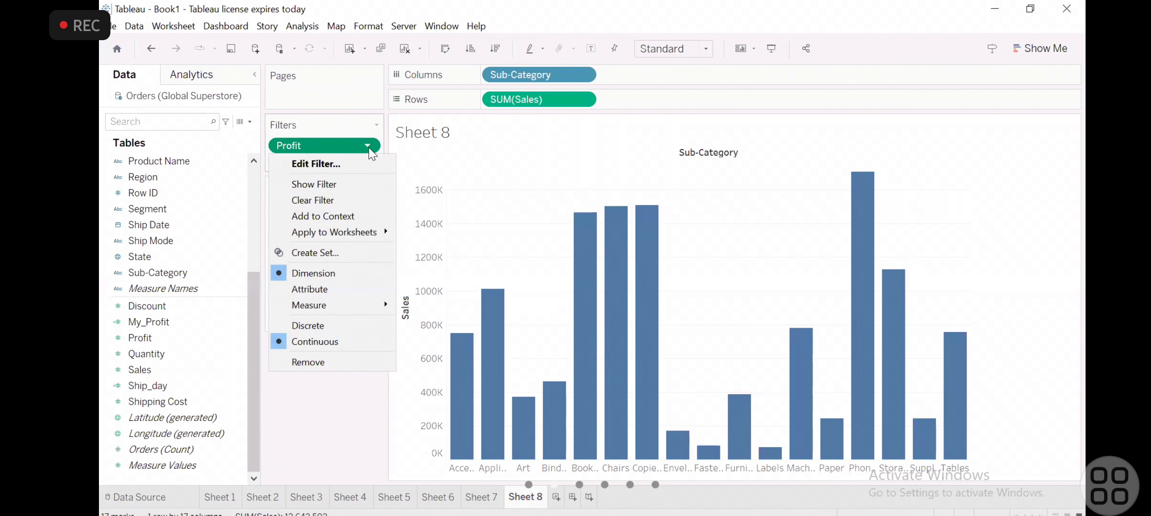
click(316, 168)
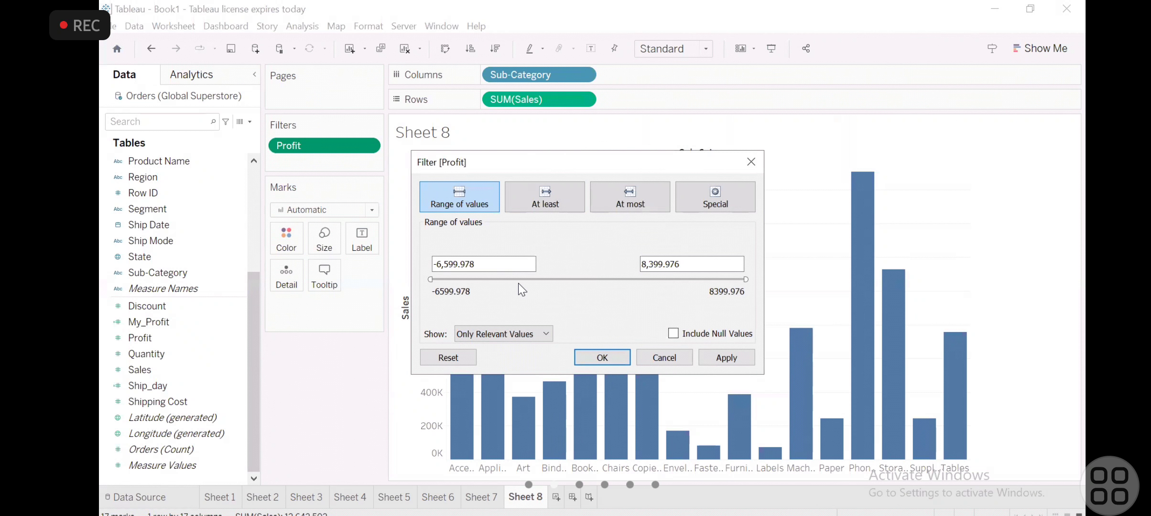
click(552, 198)
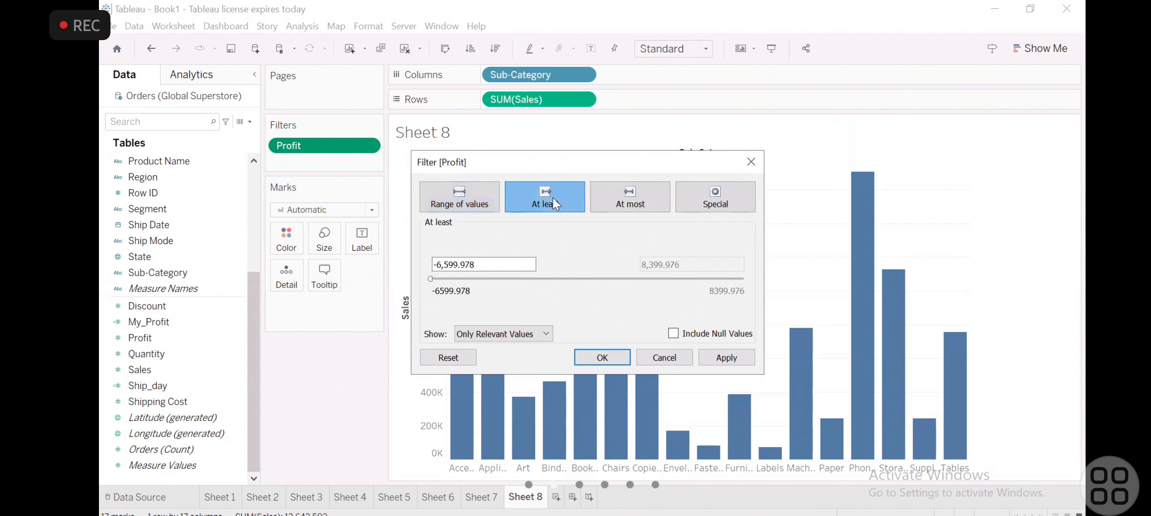
click(452, 204)
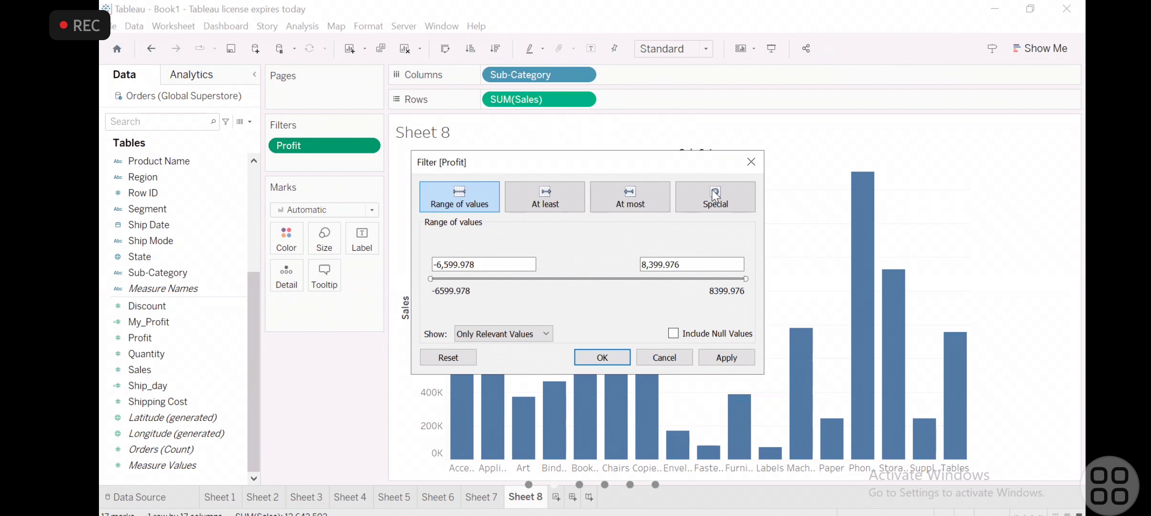
click(632, 192)
click(552, 192)
click(636, 206)
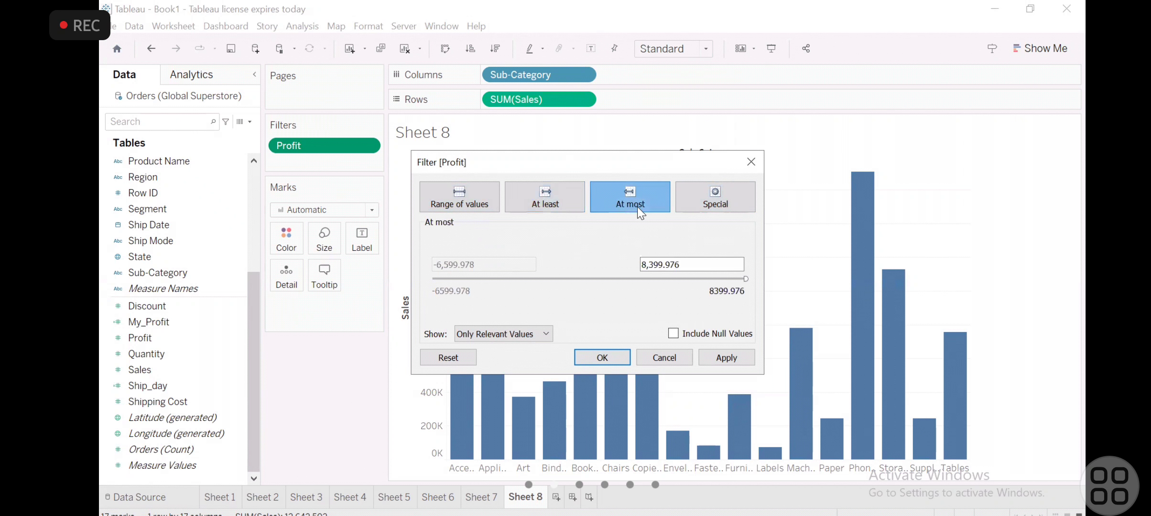
click(543, 195)
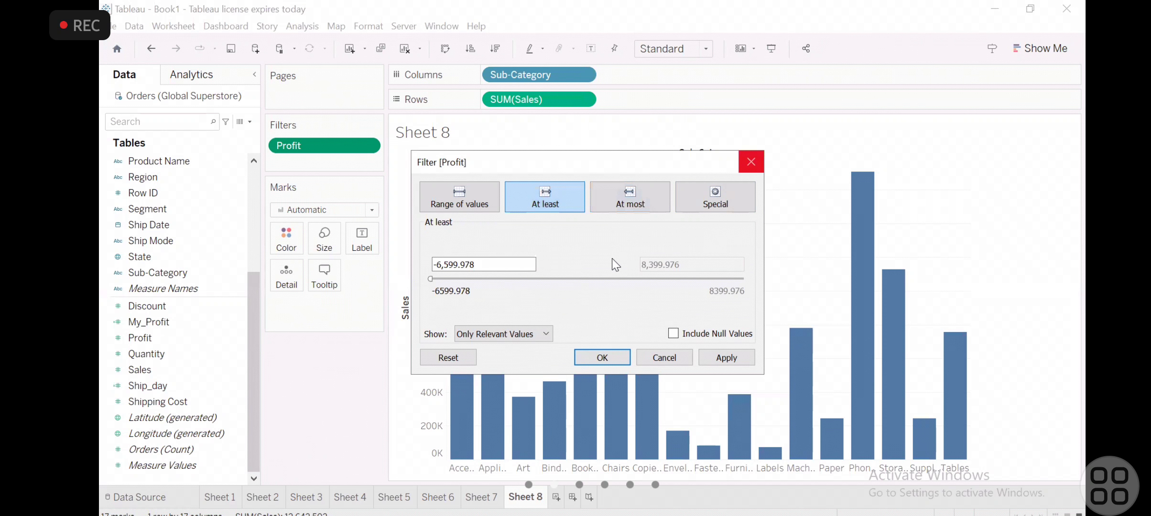
click(511, 332)
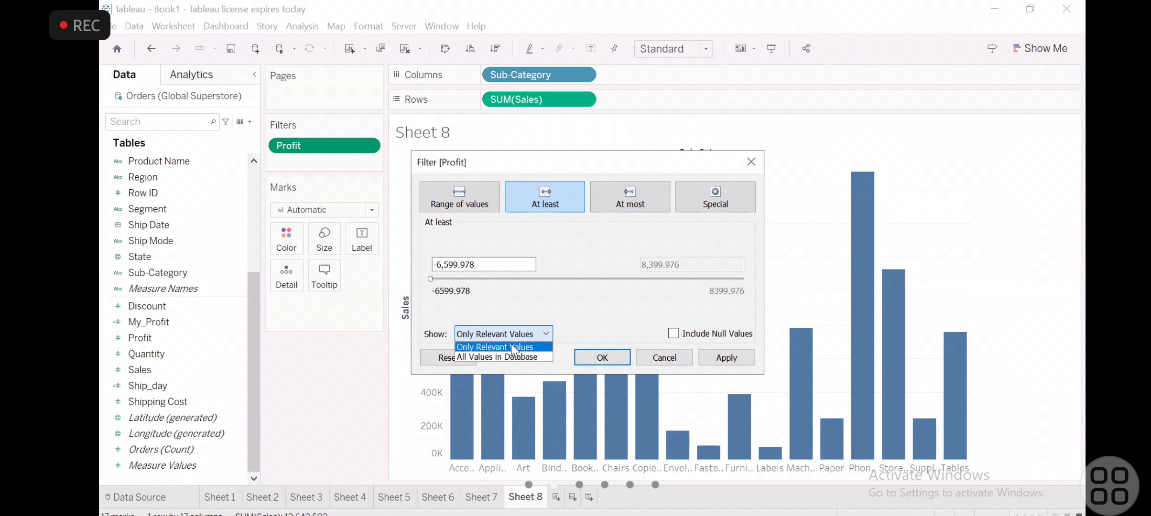
click(509, 352)
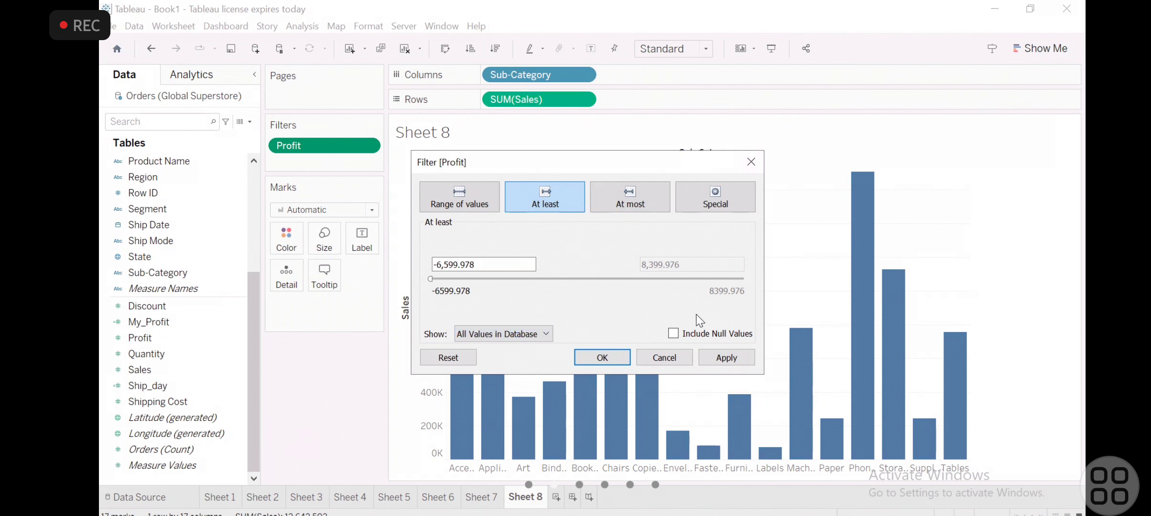
click(662, 360)
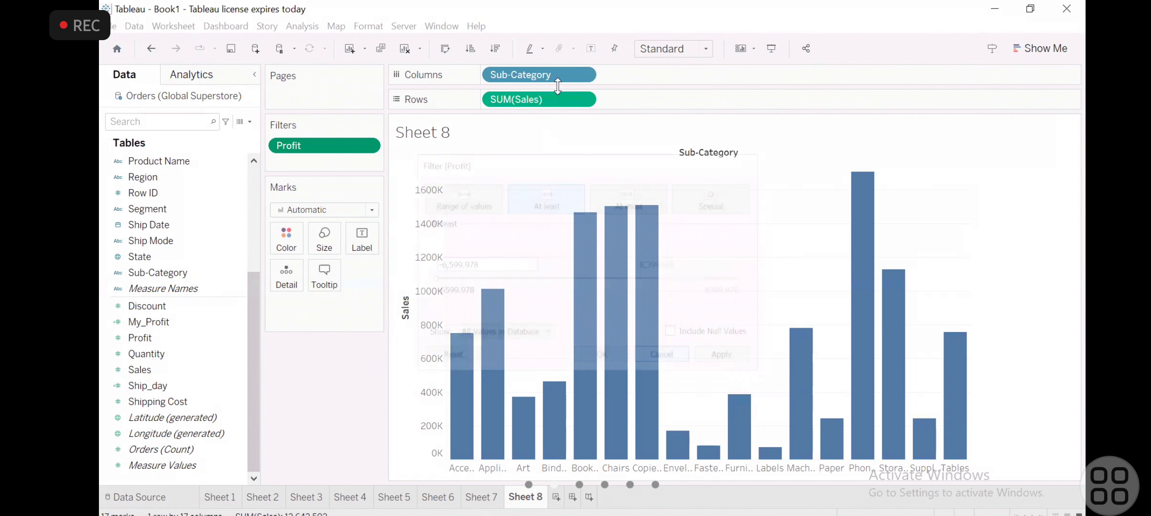
- Replace Sub-Category with Category on Columns in the sales bar chart
drag(531, 74, 310, 387)
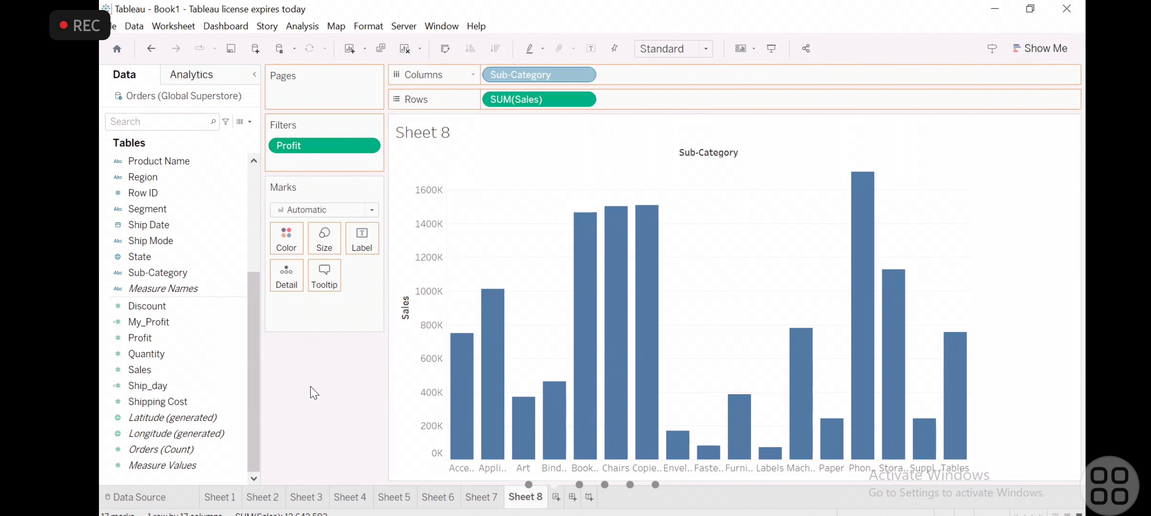
click(245, 206)
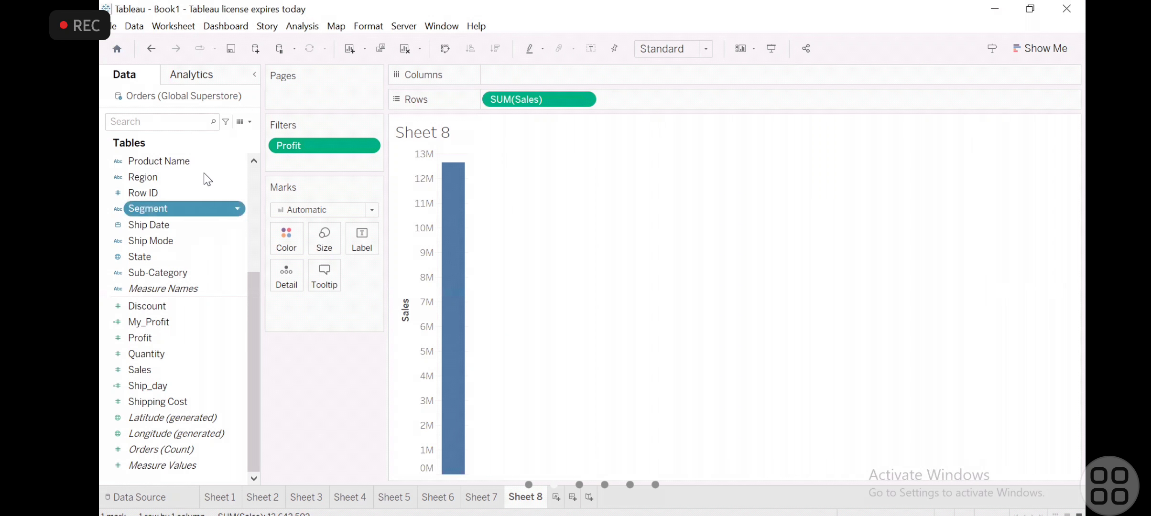
click(256, 170)
drag(161, 159, 532, 80)
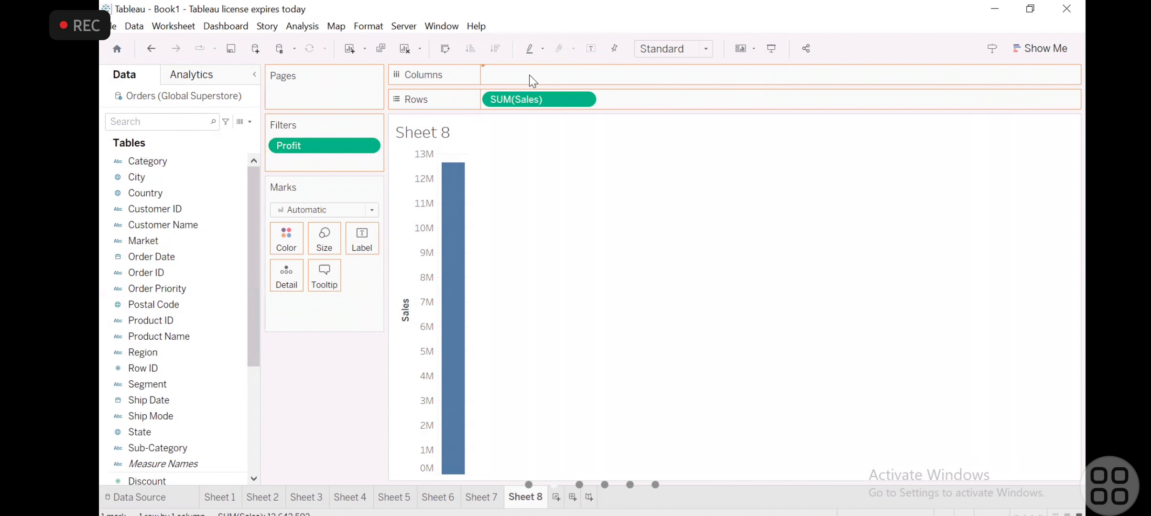
- Edit the Profit filter to keep only null values, using the Special option
click(366, 145)
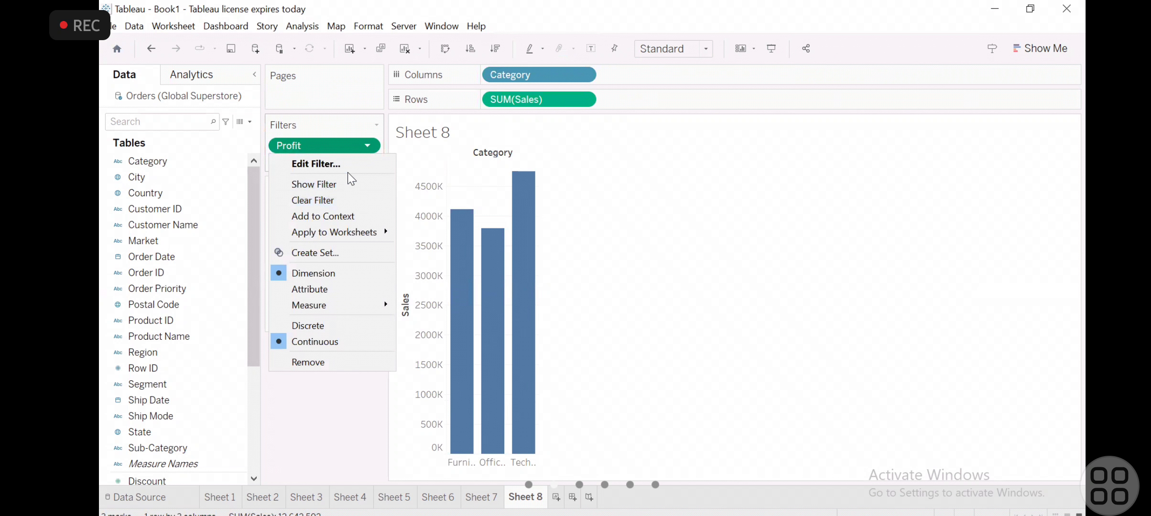
click(349, 166)
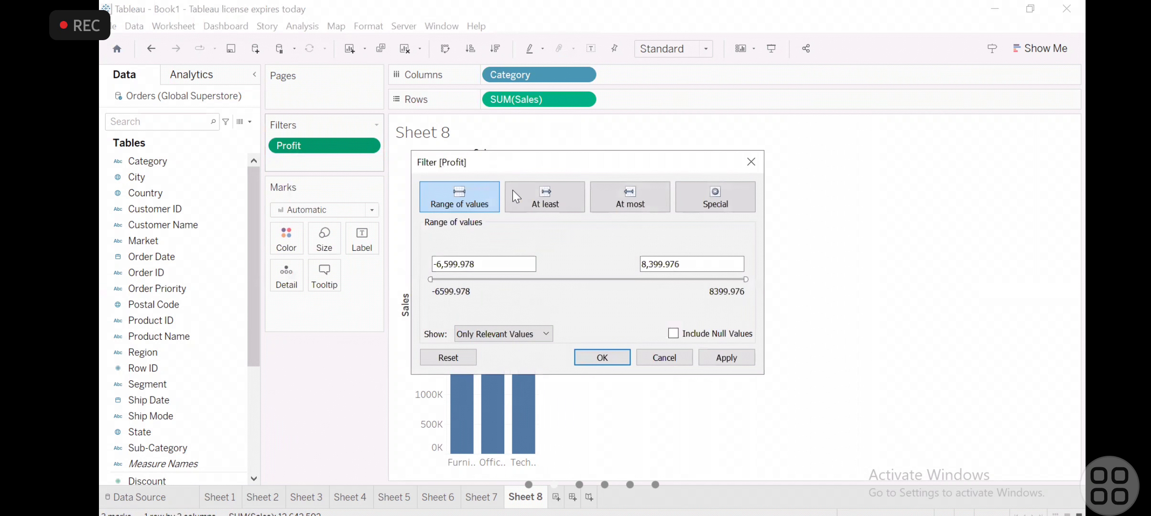
click(515, 334)
click(494, 356)
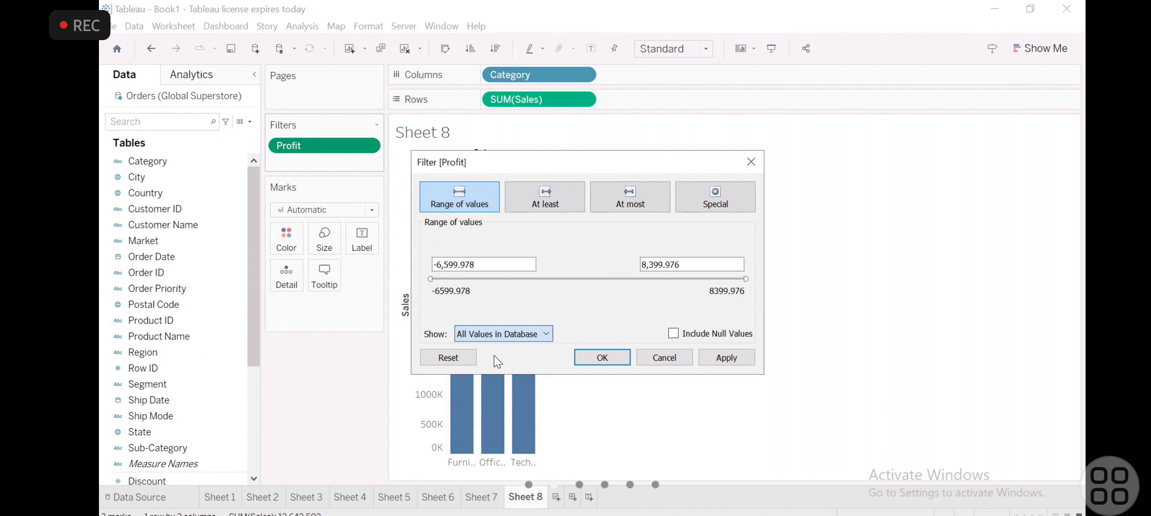
click(567, 197)
click(660, 194)
click(736, 198)
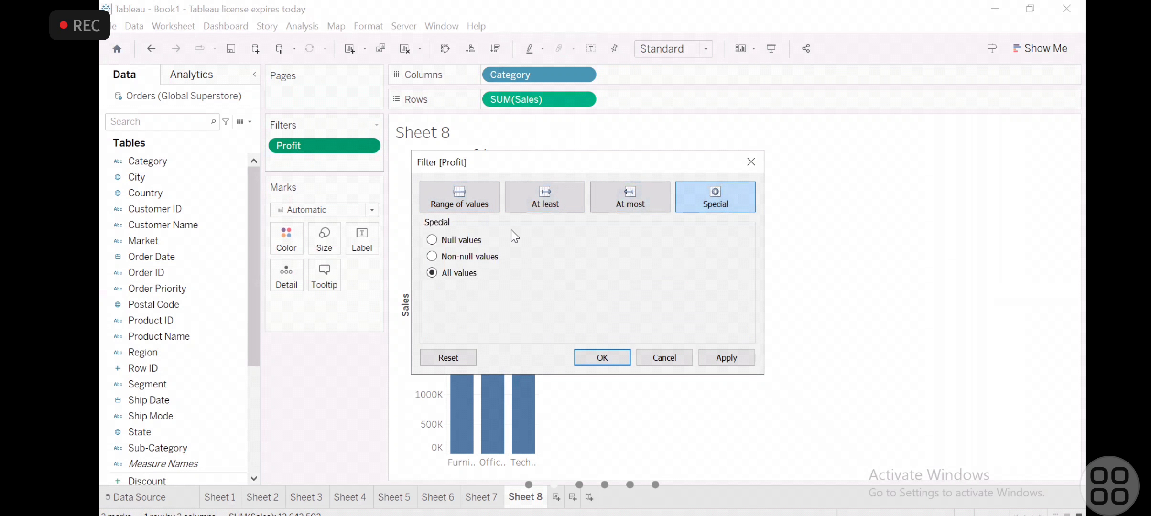
click(478, 239)
click(621, 358)
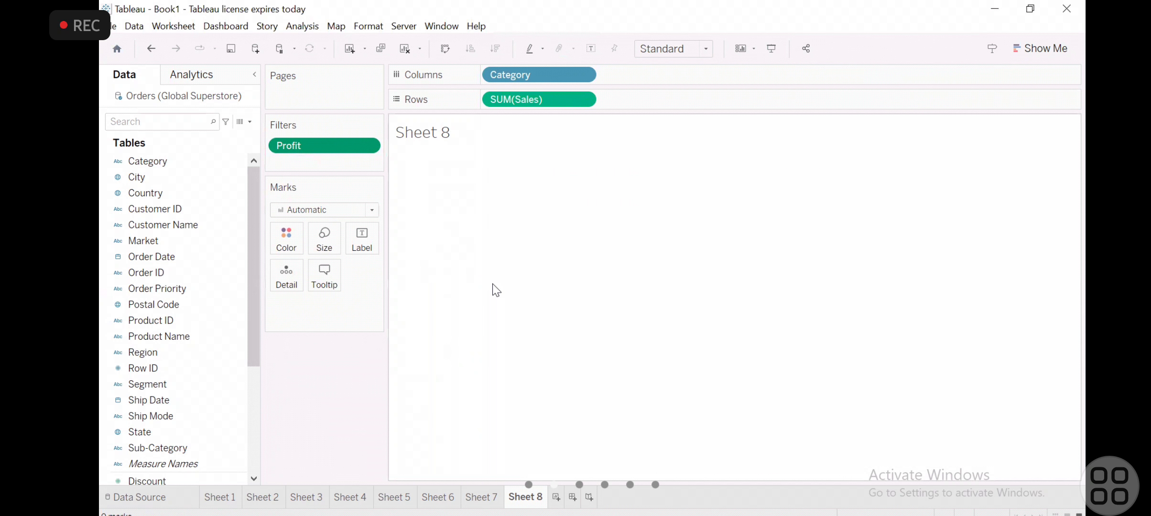
- Clear the sheet by removing SUM(Sales) from Rows, Category from Columns and the Profit filter
drag(506, 101, 365, 209)
drag(540, 76, 356, 376)
drag(321, 148, 240, 286)
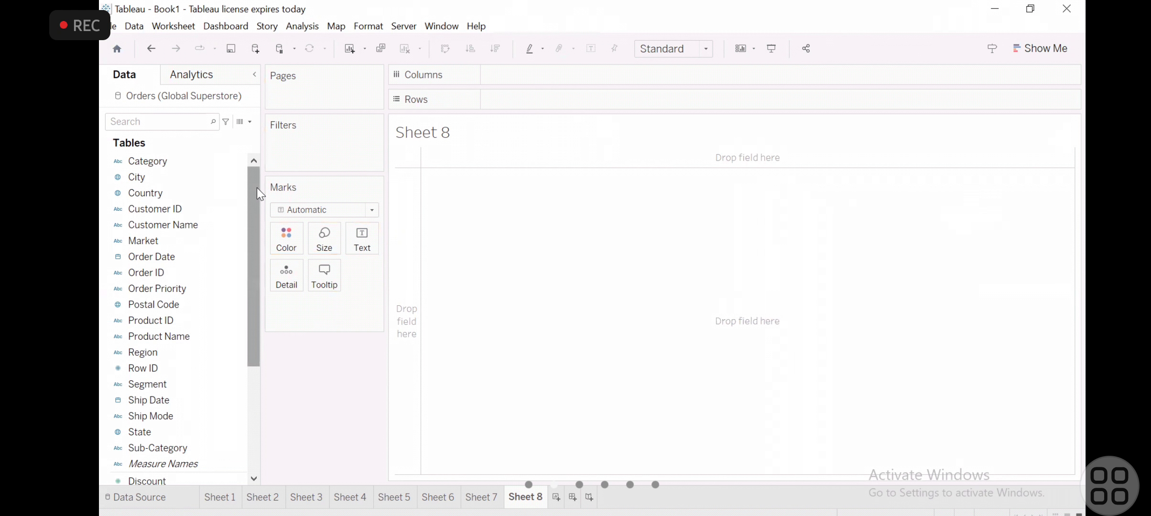
- Build a bar chart with Category on Columns and Sales on Rows
scroll(221, 399, down, 4)
scroll(221, 399, up, 4)
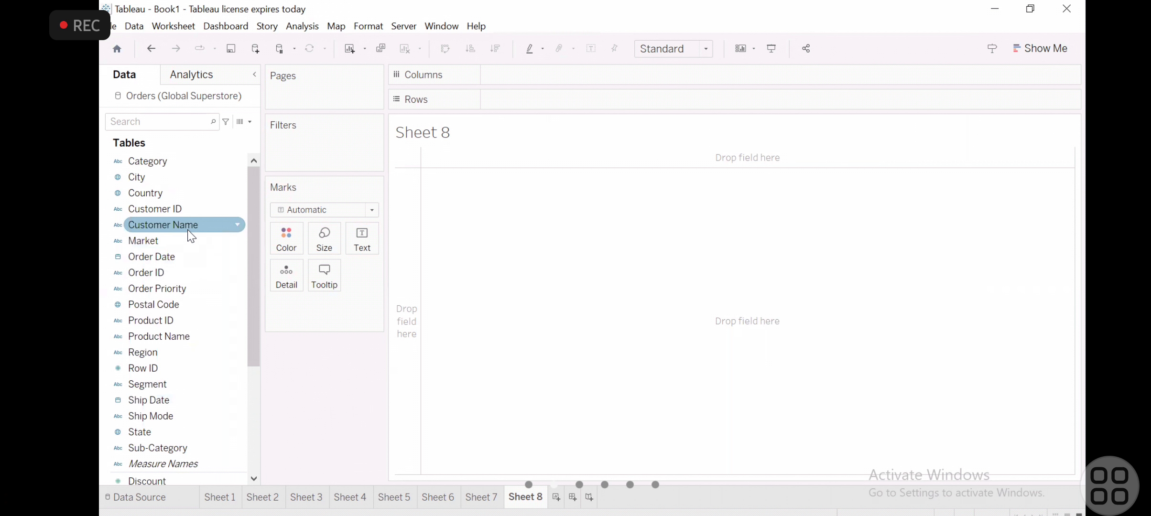
drag(161, 156, 555, 74)
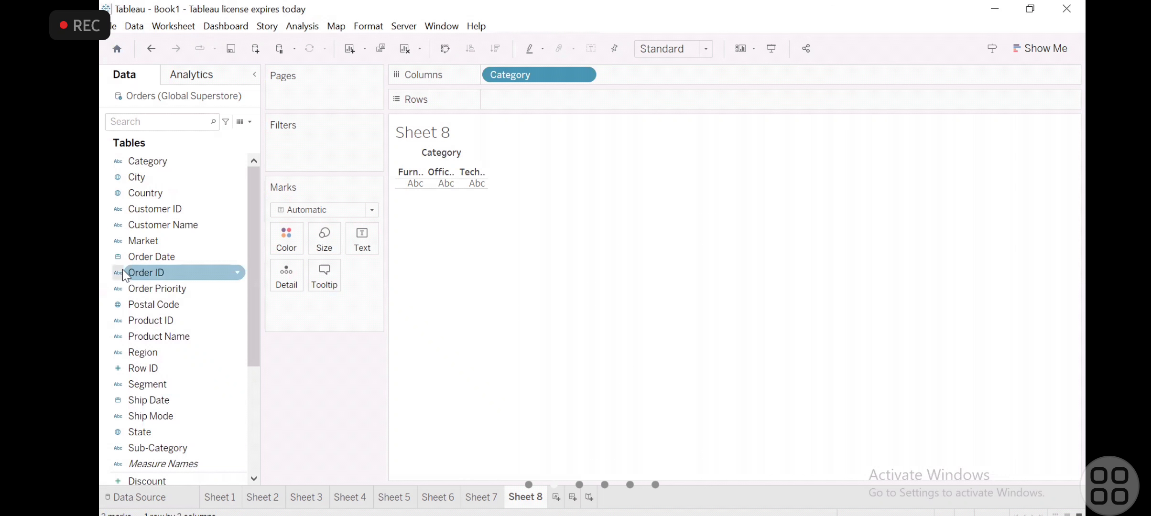
scroll(122, 268, down, 3)
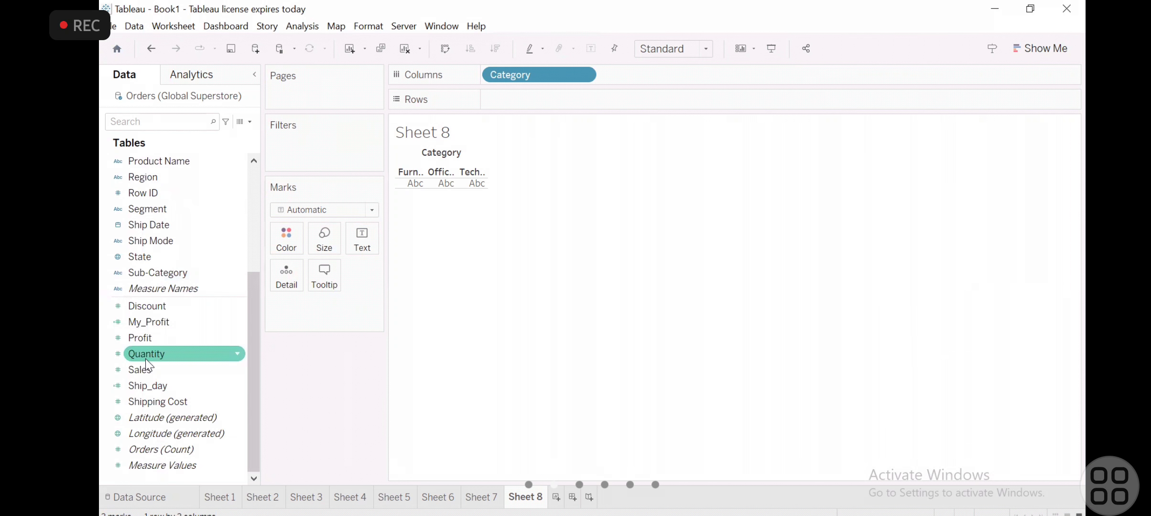
drag(144, 368, 524, 99)
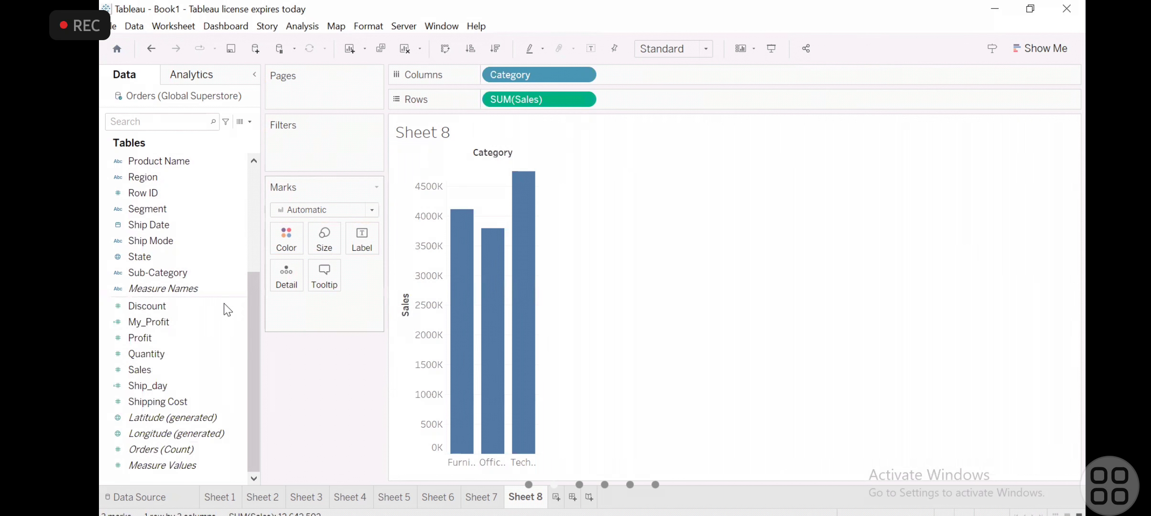
- Filter the Category sales chart by all values of Quantity, with the range 1 to 14 and null values included
click(178, 364)
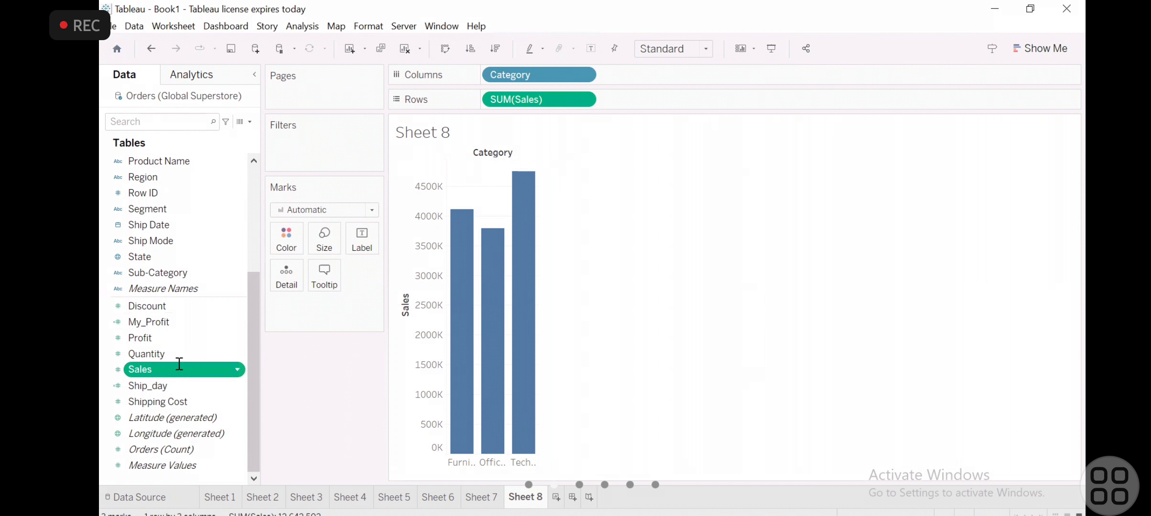
click(186, 355)
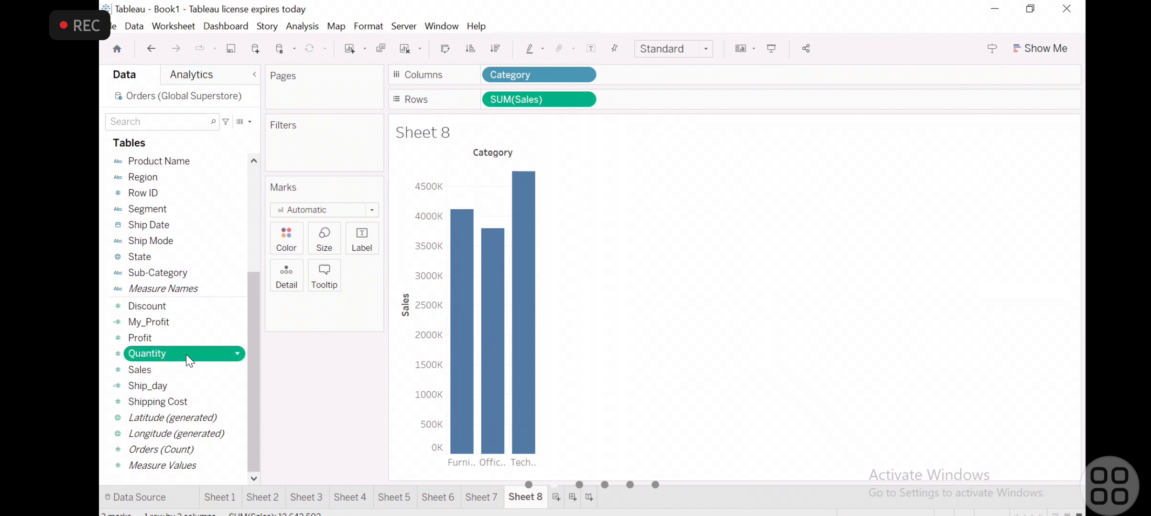
drag(186, 354, 342, 146)
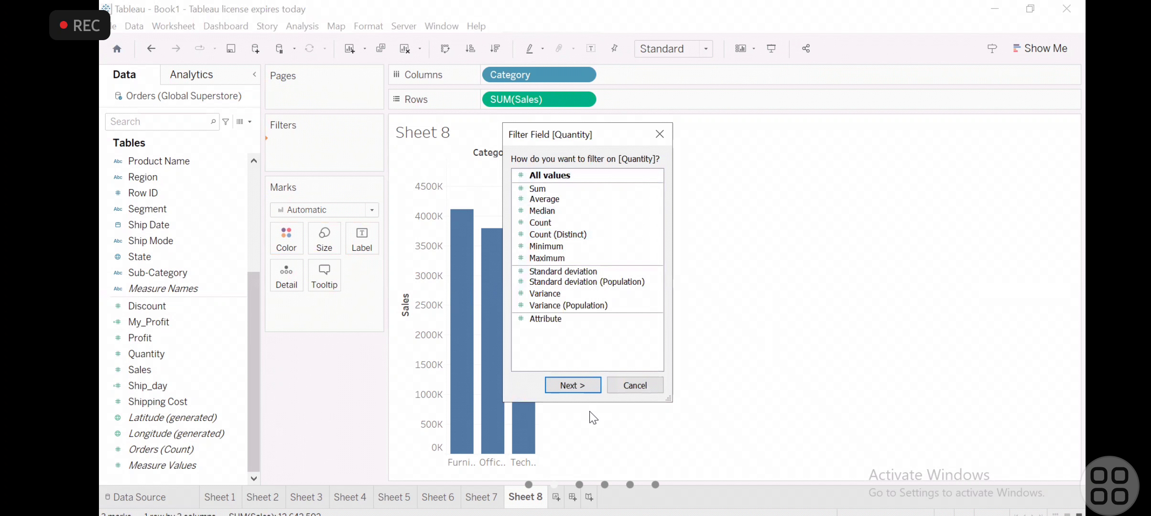
click(578, 389)
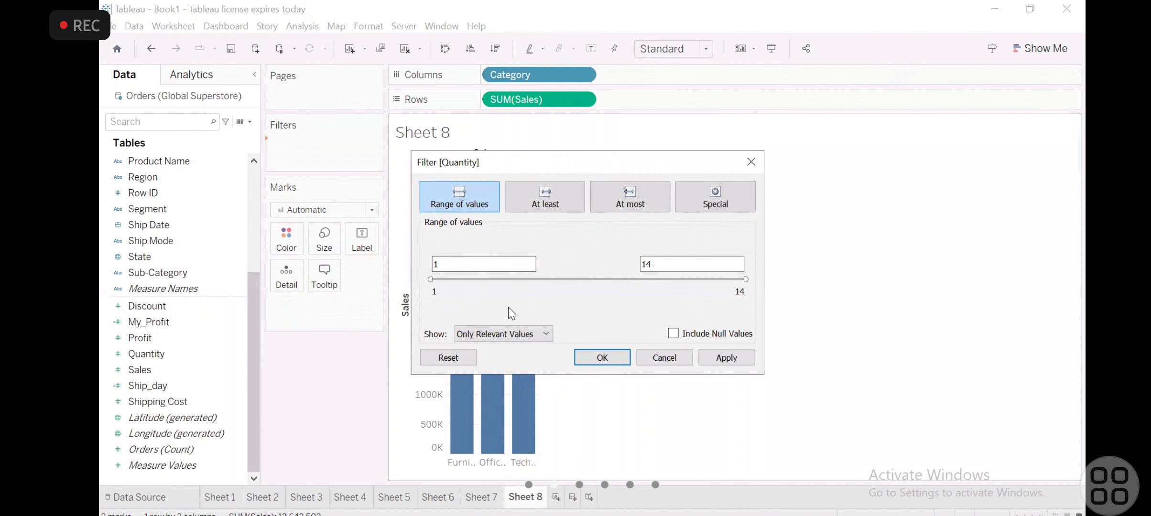
click(675, 334)
click(714, 363)
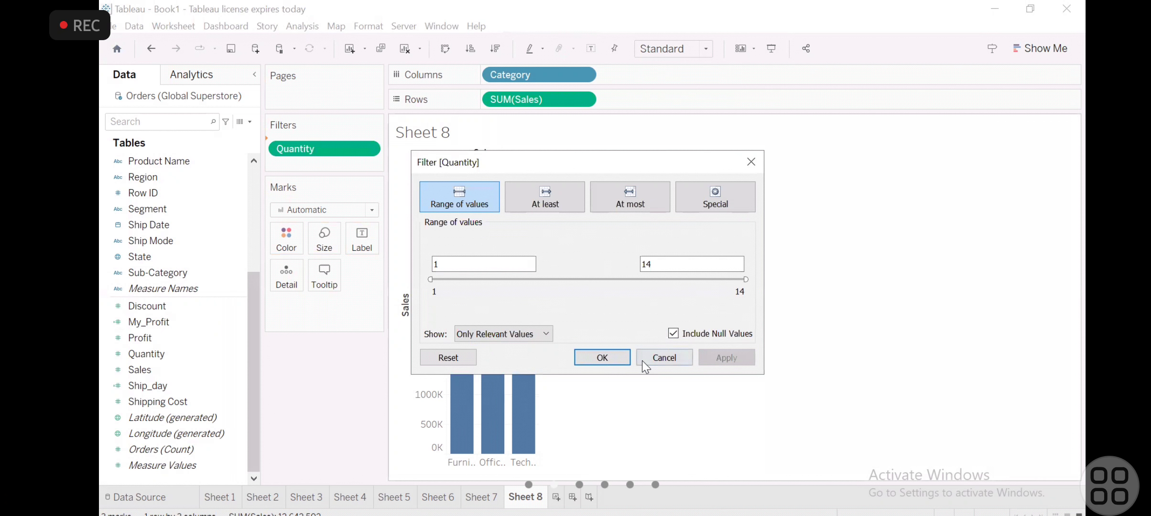
click(600, 358)
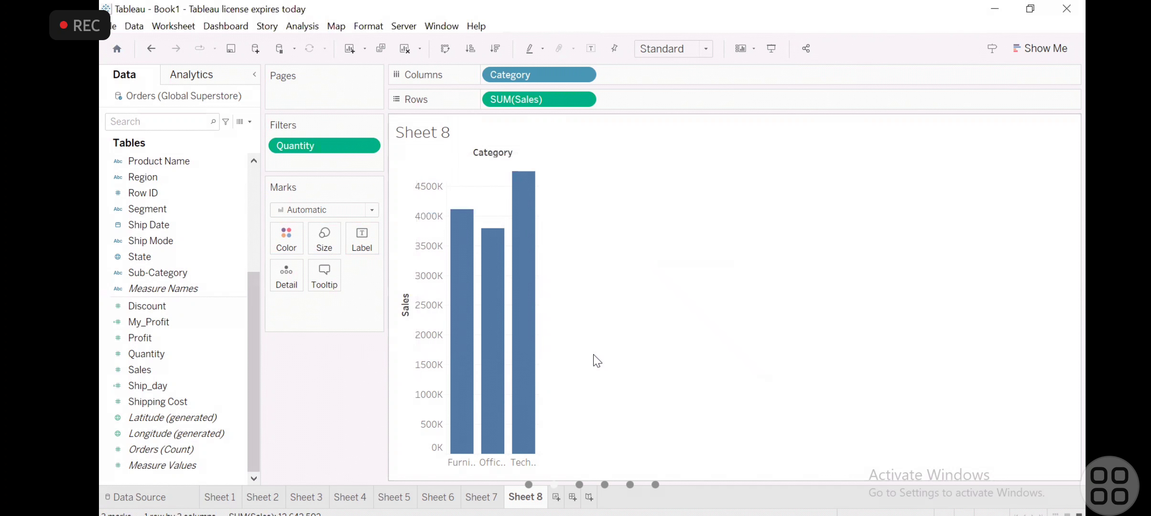
- Edit the Quantity filter to keep only null values, using the Special option
click(370, 144)
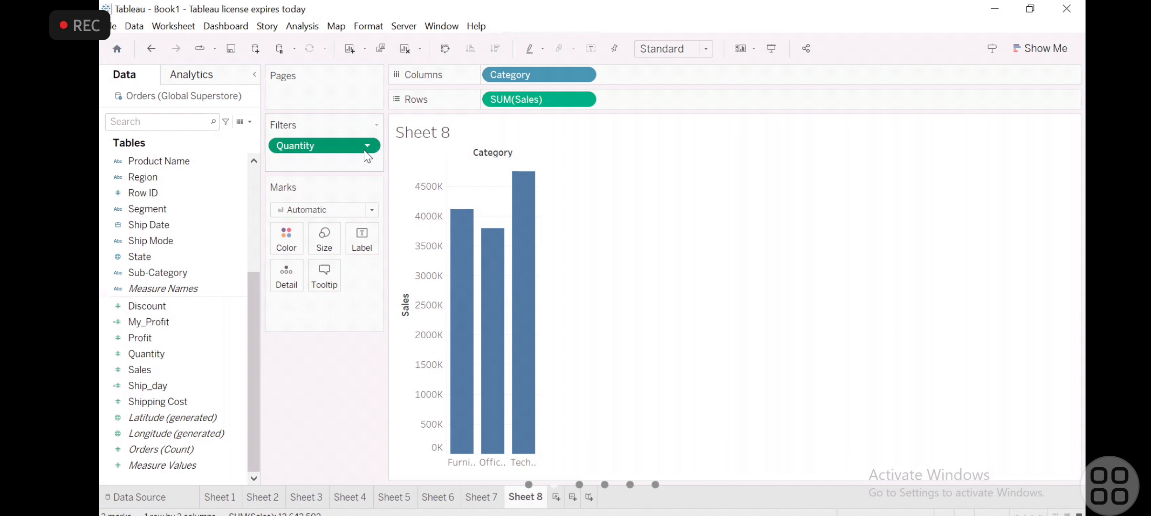
click(367, 146)
click(330, 165)
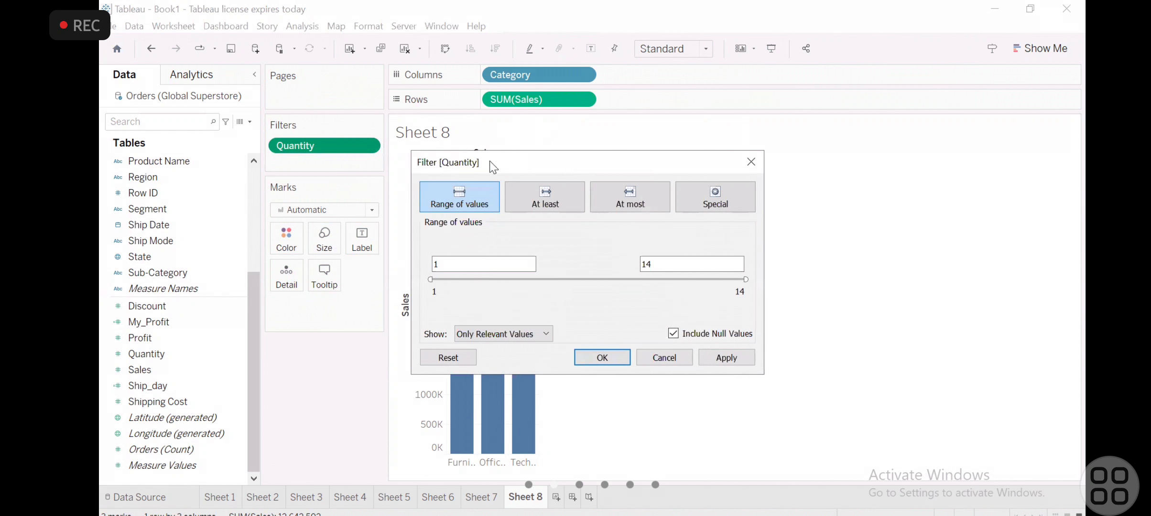
click(549, 199)
click(634, 211)
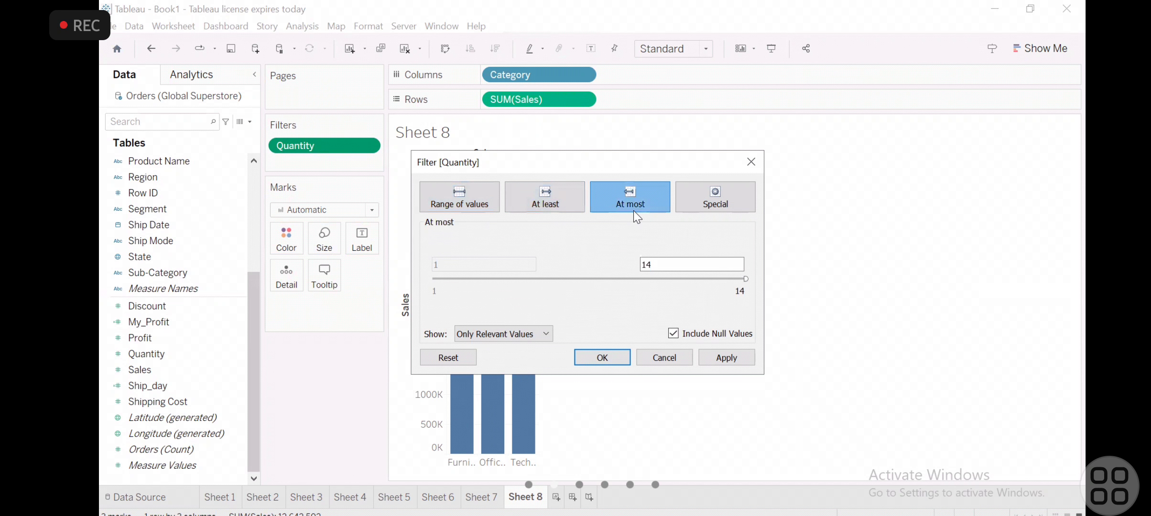
click(711, 204)
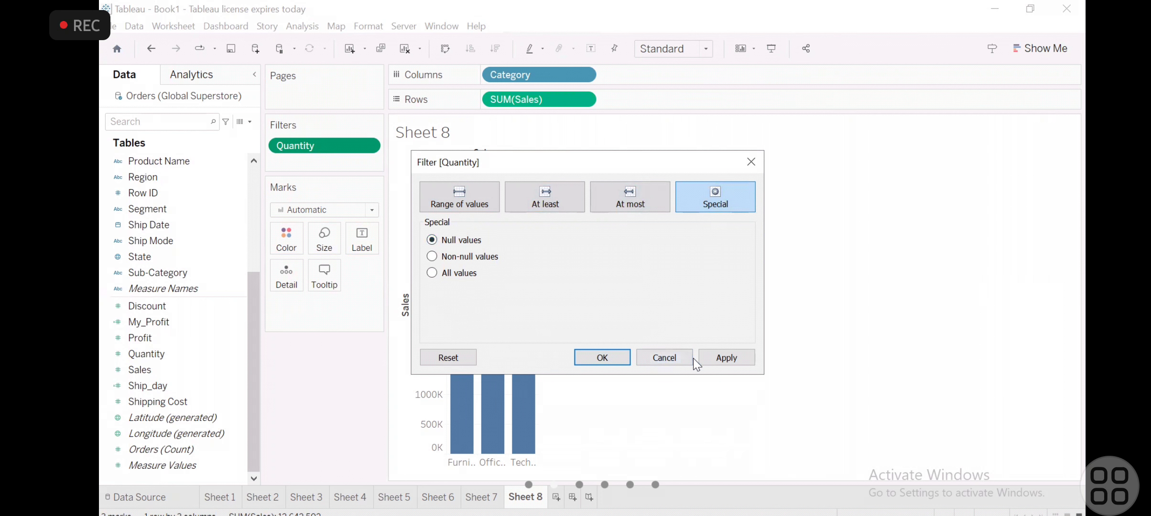
click(624, 356)
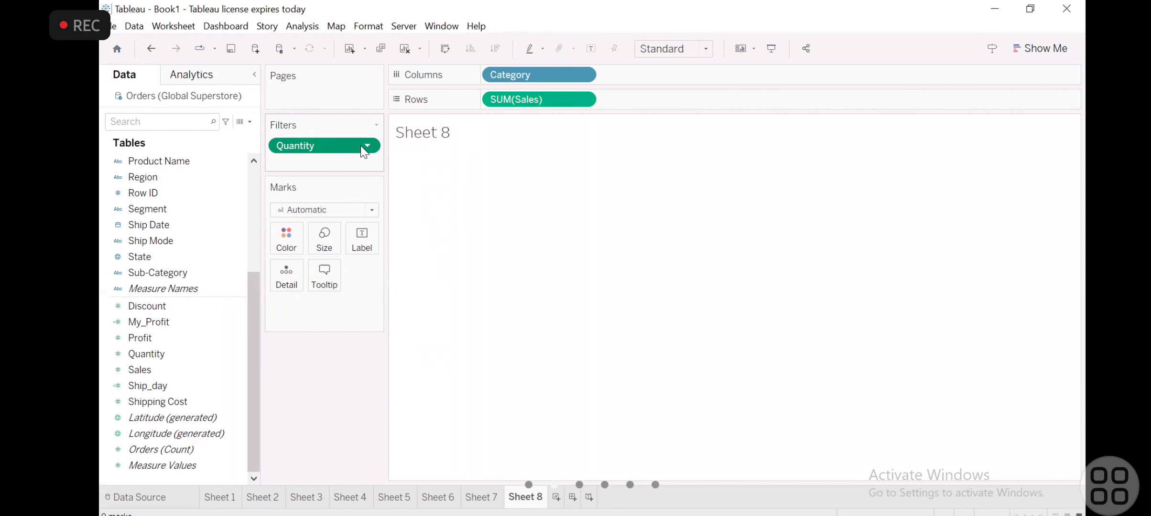
- Switch the Quantity filter back to a range of values from 1 to 14, excluding null values
click(376, 126)
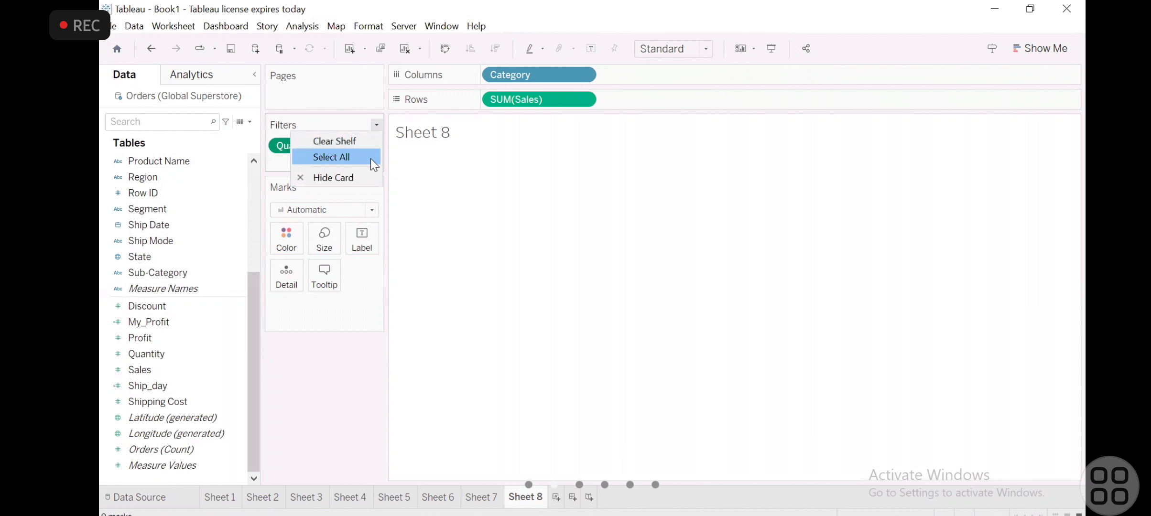
click(430, 164)
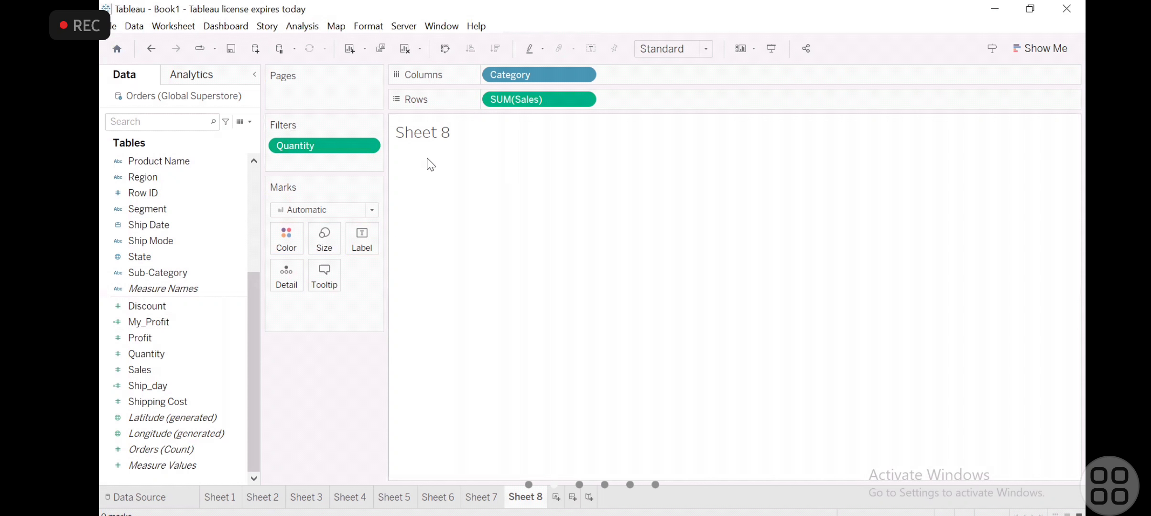
click(365, 145)
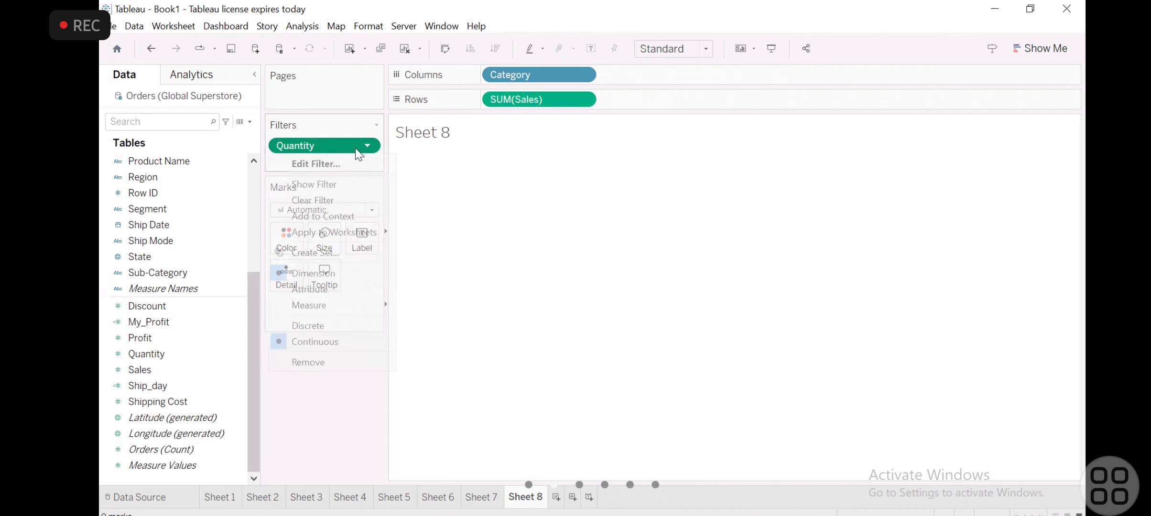
click(335, 164)
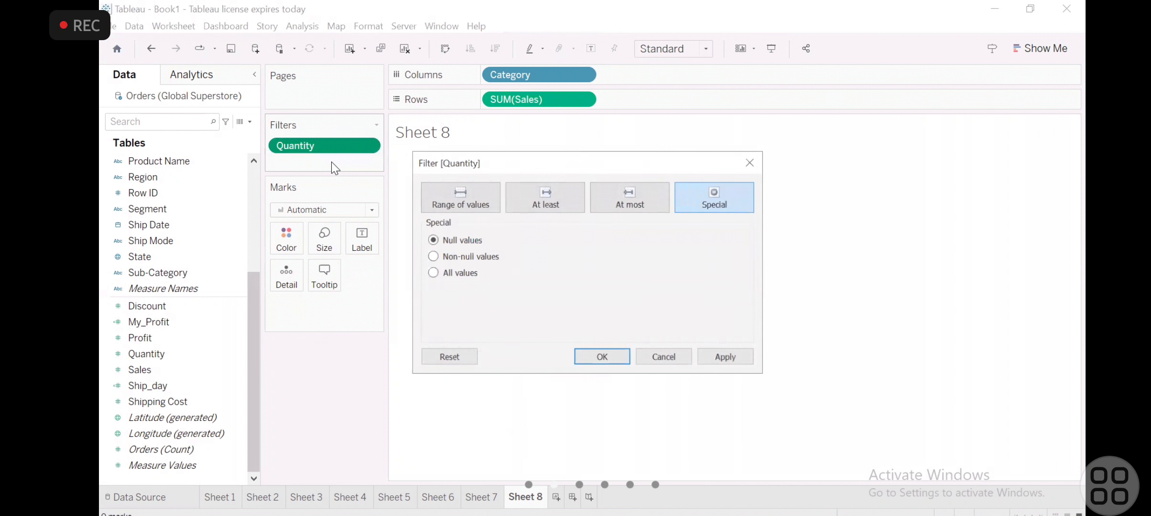
click(618, 195)
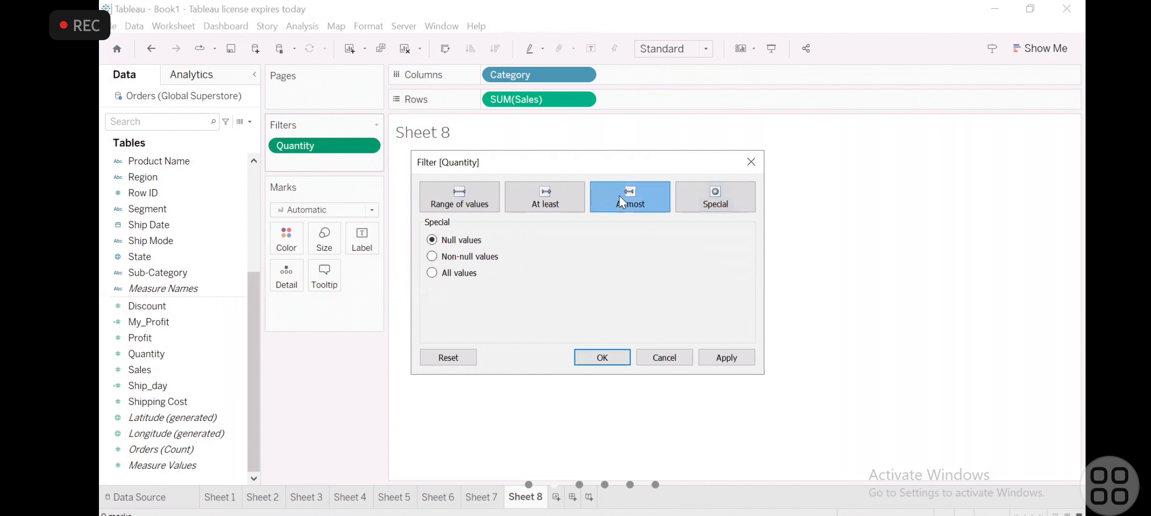
click(711, 193)
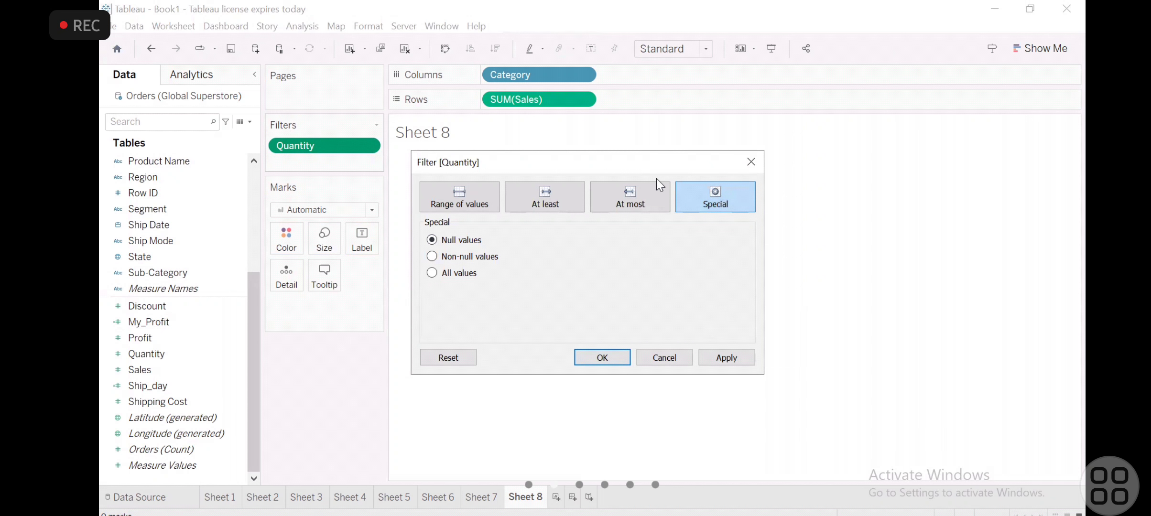
click(646, 195)
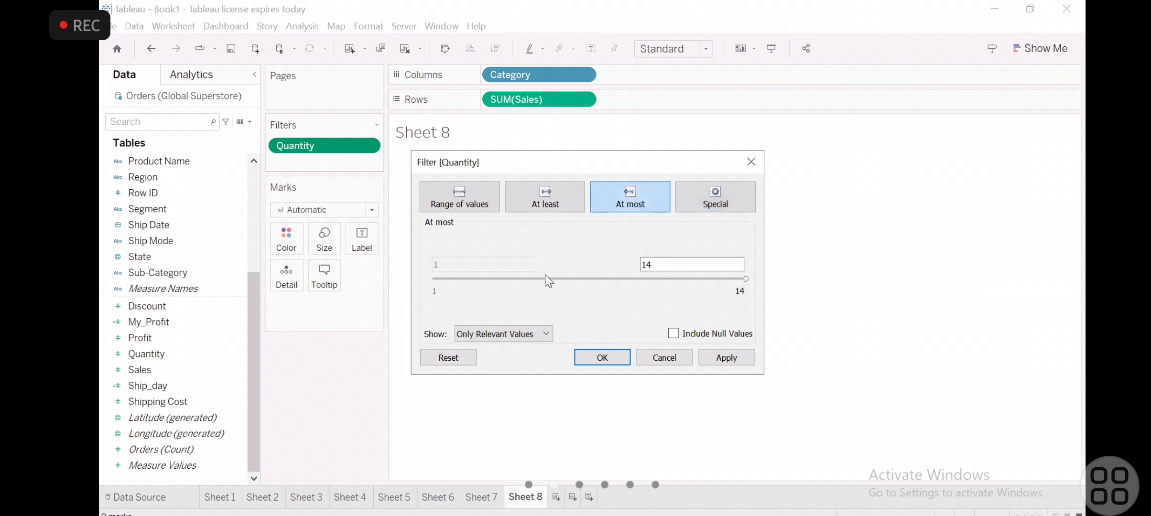
click(549, 198)
click(465, 191)
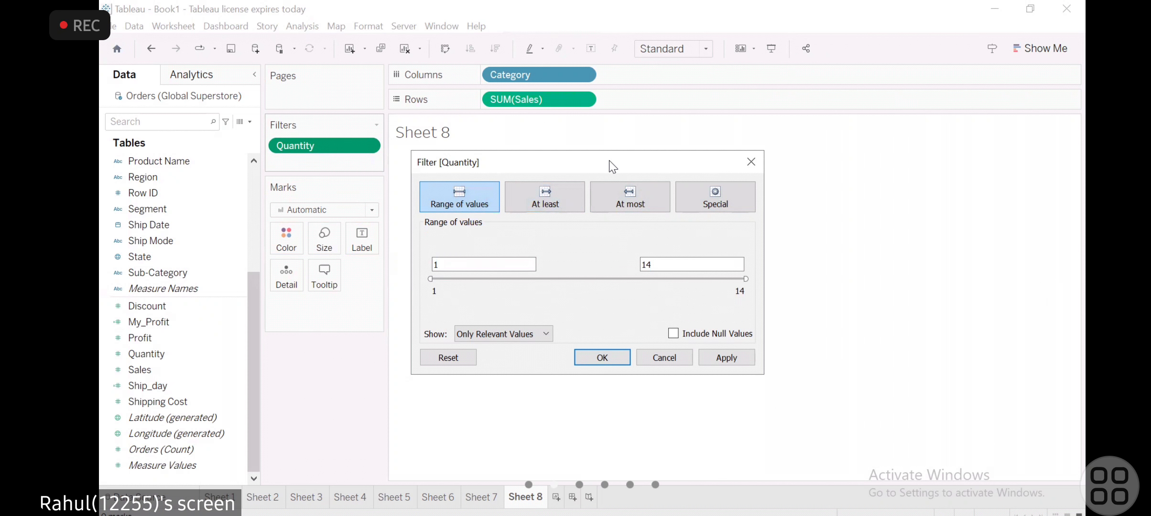
click(594, 359)
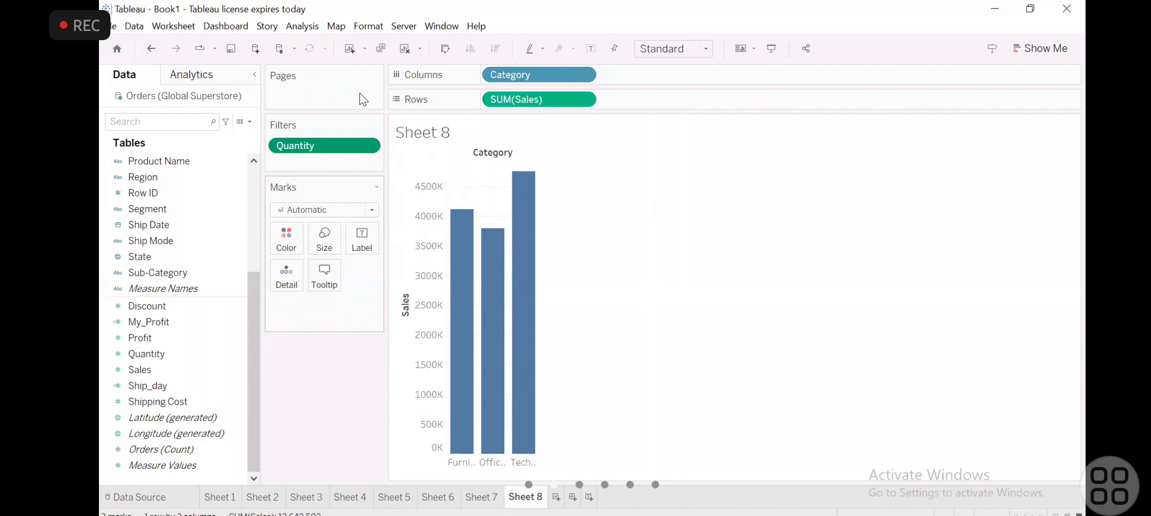
- Show the Quantity filter control beside the chart and set its minimum value to 11
click(377, 126)
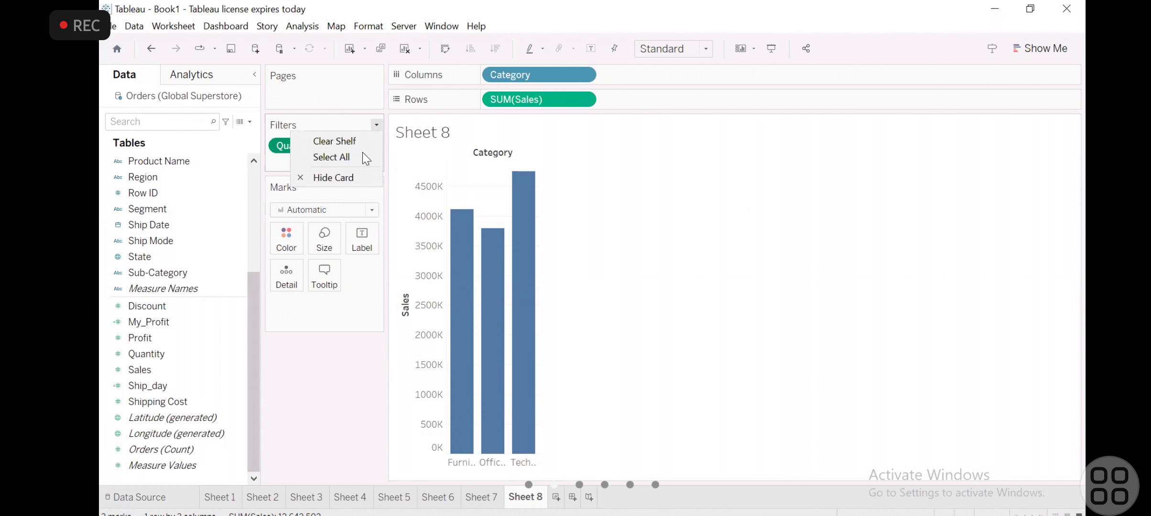
click(765, 171)
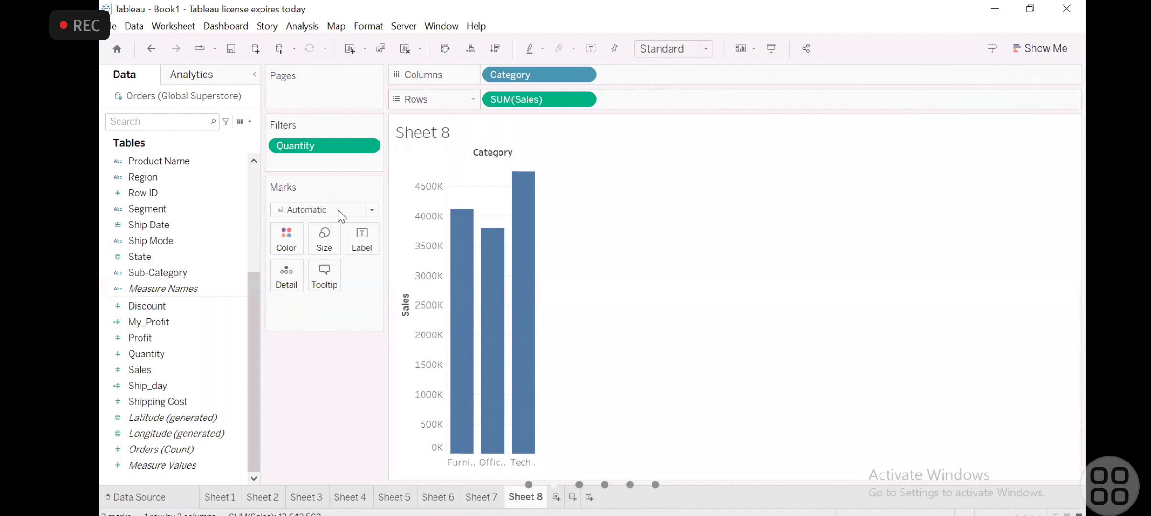
click(370, 144)
click(345, 185)
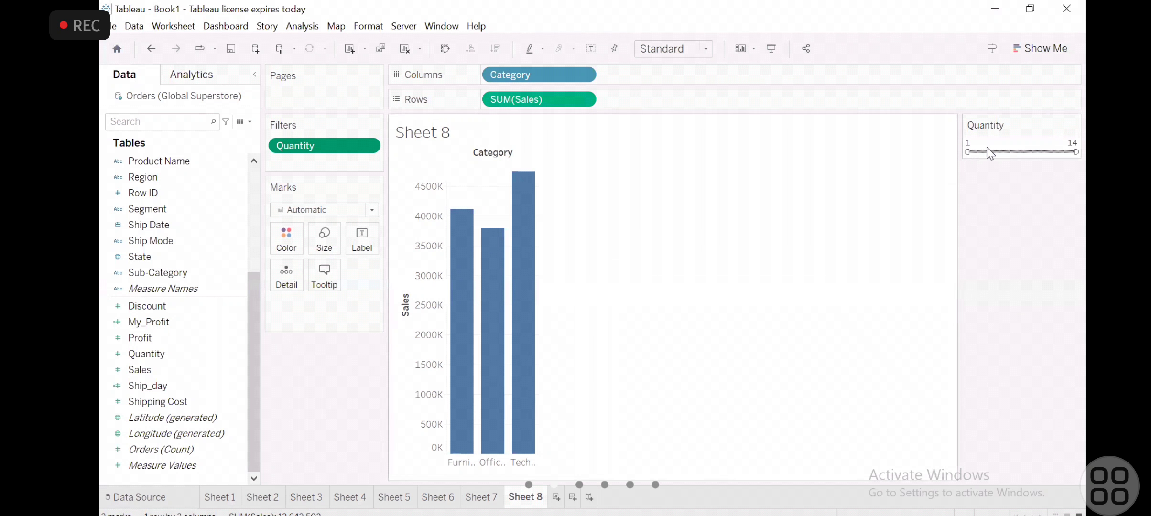
click(1012, 146)
click(1009, 172)
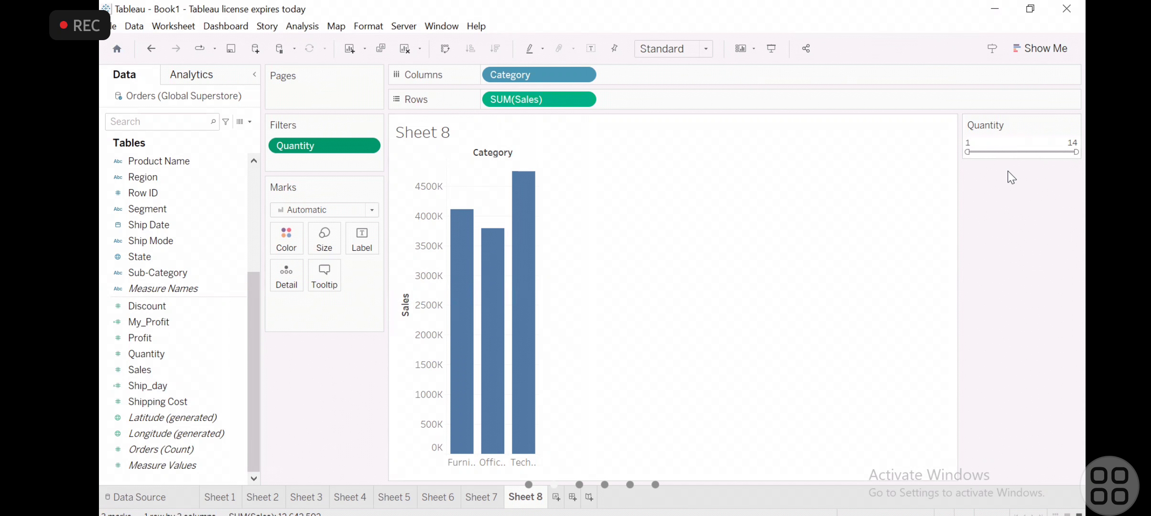
click(1001, 140)
key(BackSpace)
text(11)
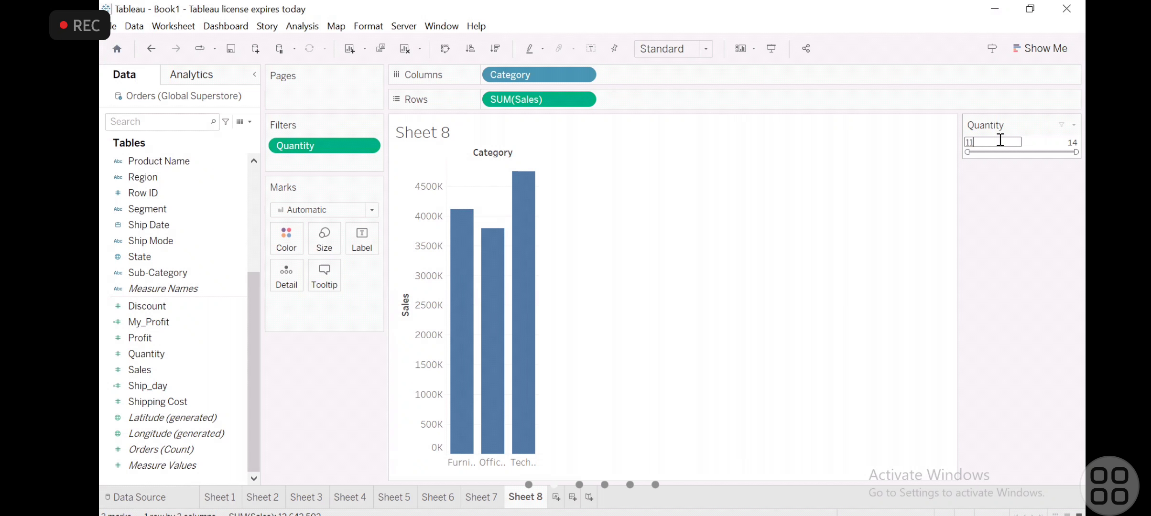
key(Return)
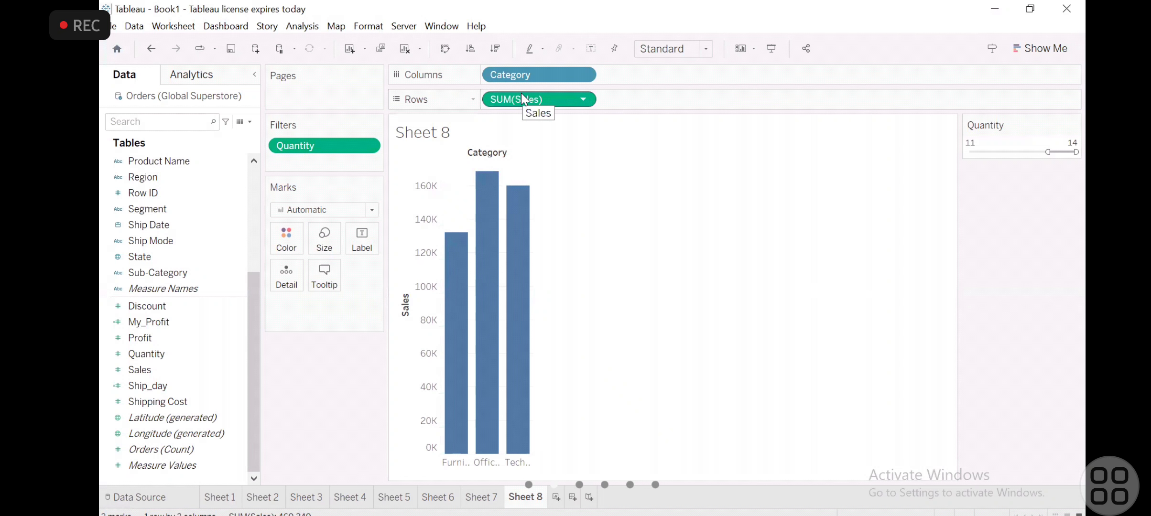
- Remove the Quantity filter from the sheet and try to filter by all values of Sales
mouse_move(339, 146)
mouse_down()
mouse_move(187, 367)
mouse_move(326, 152)
mouse_up()
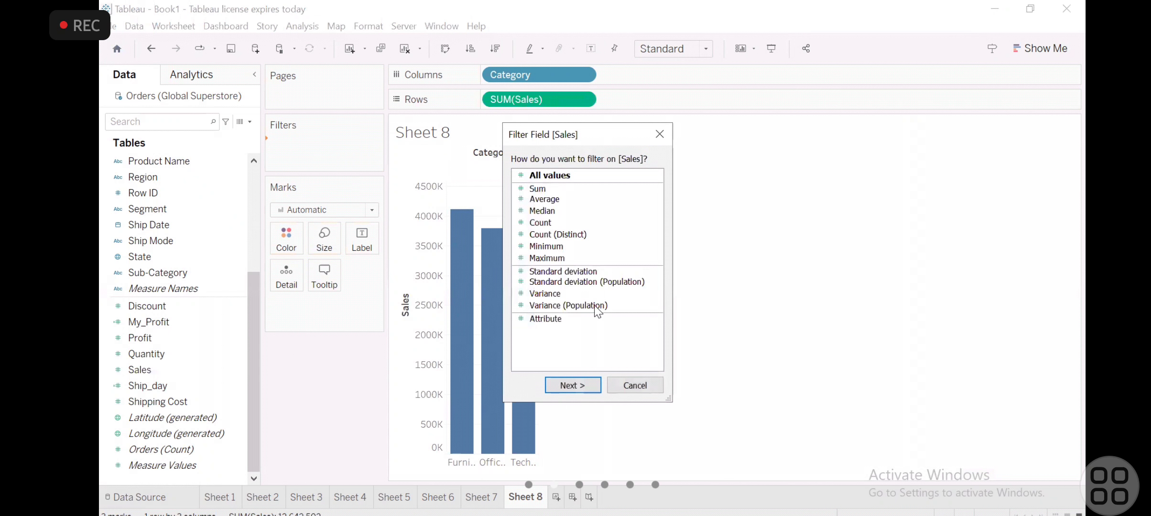
click(589, 387)
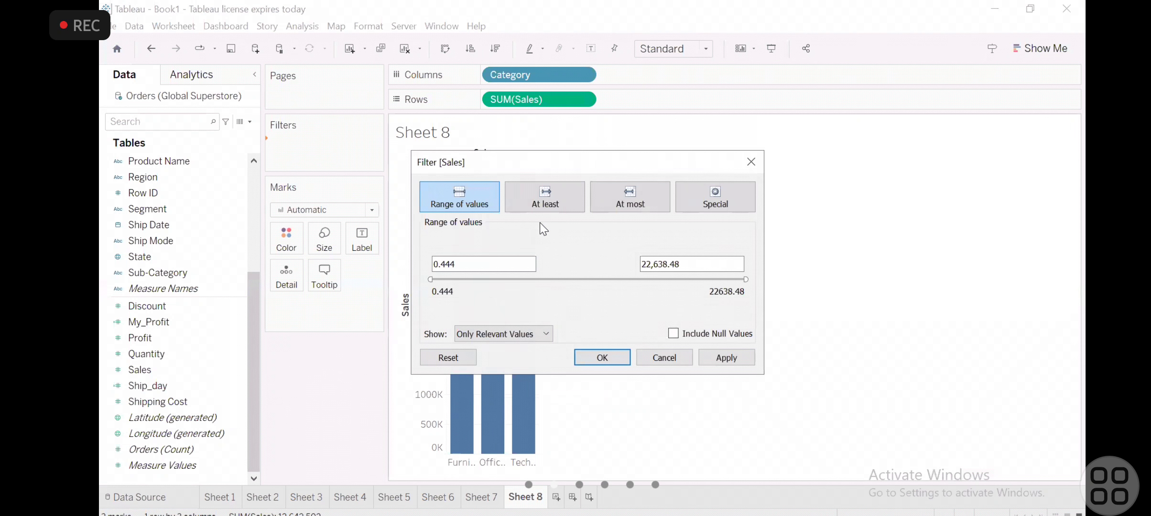
click(664, 359)
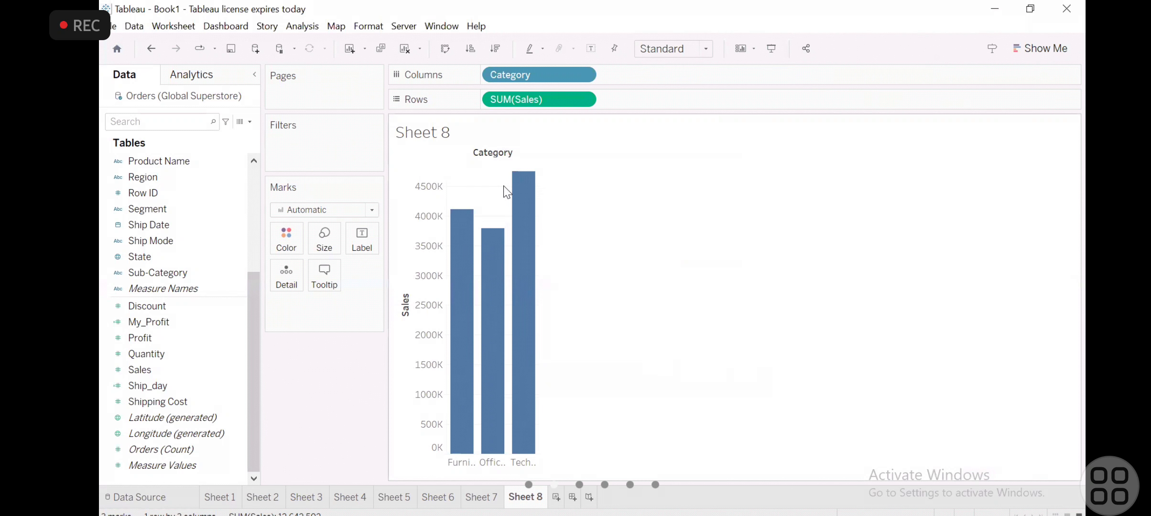
click(154, 353)
drag(155, 354, 335, 149)
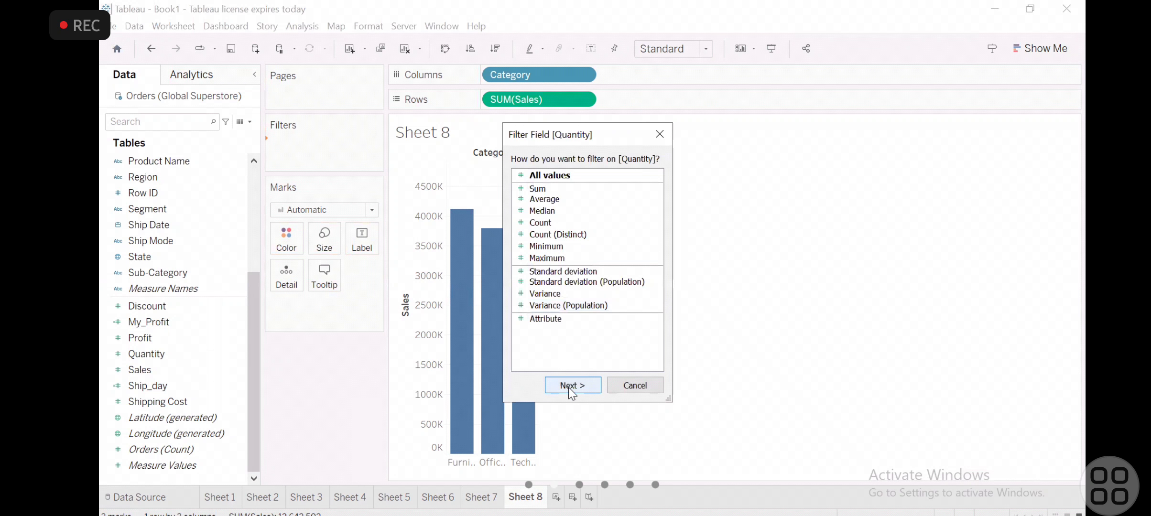
click(658, 133)
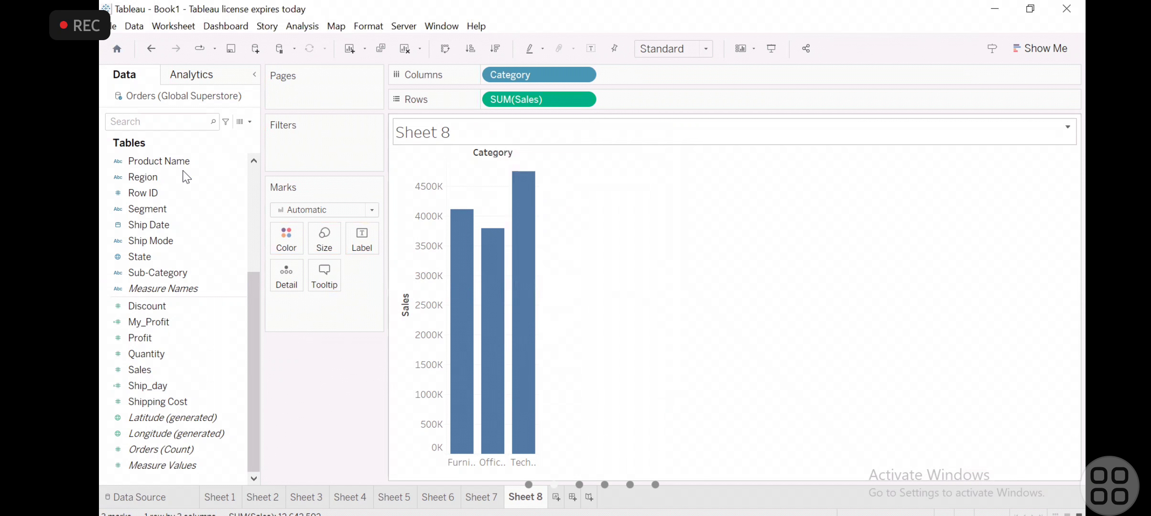
- Filter the sales chart by Category with Furniture, Office Supplies and Technology all selected
scroll(211, 184, up, 4)
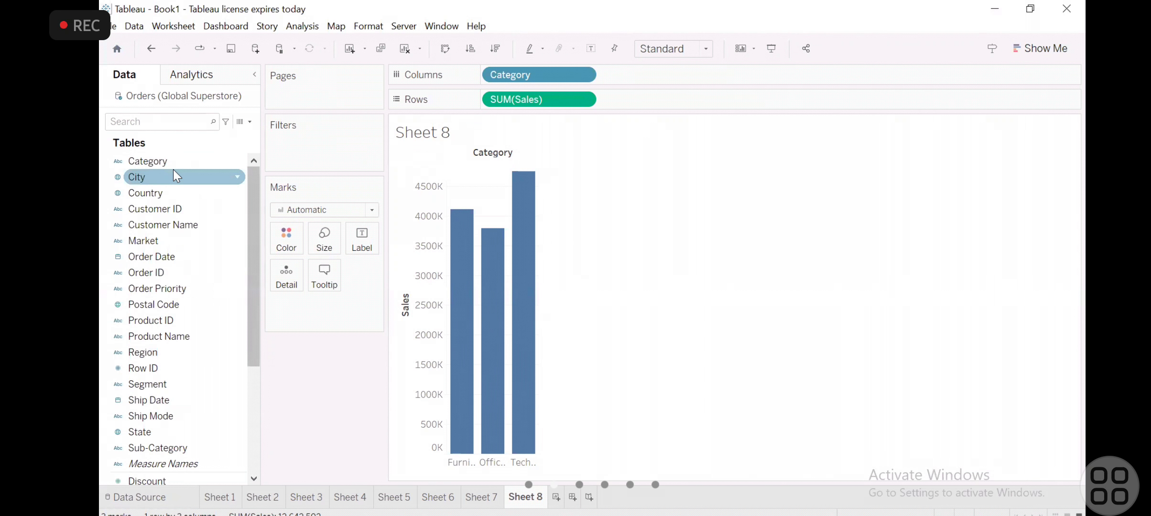
drag(175, 163, 347, 159)
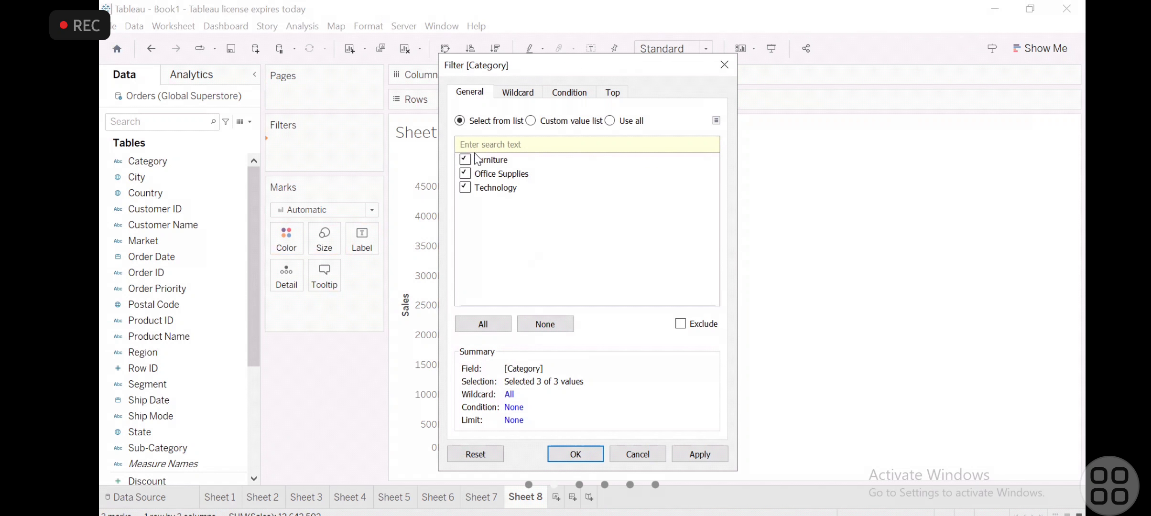
click(572, 452)
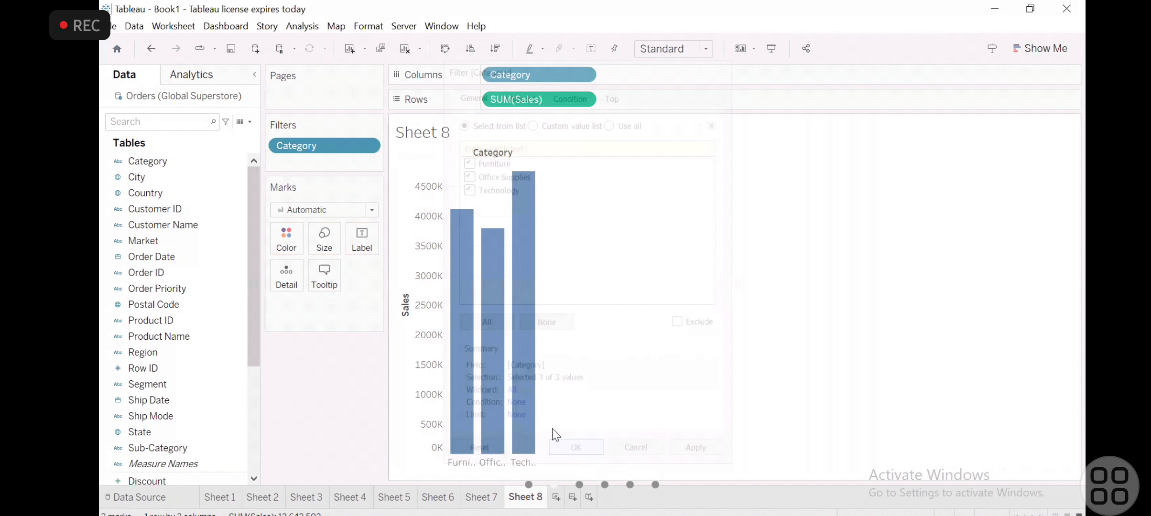
click(367, 145)
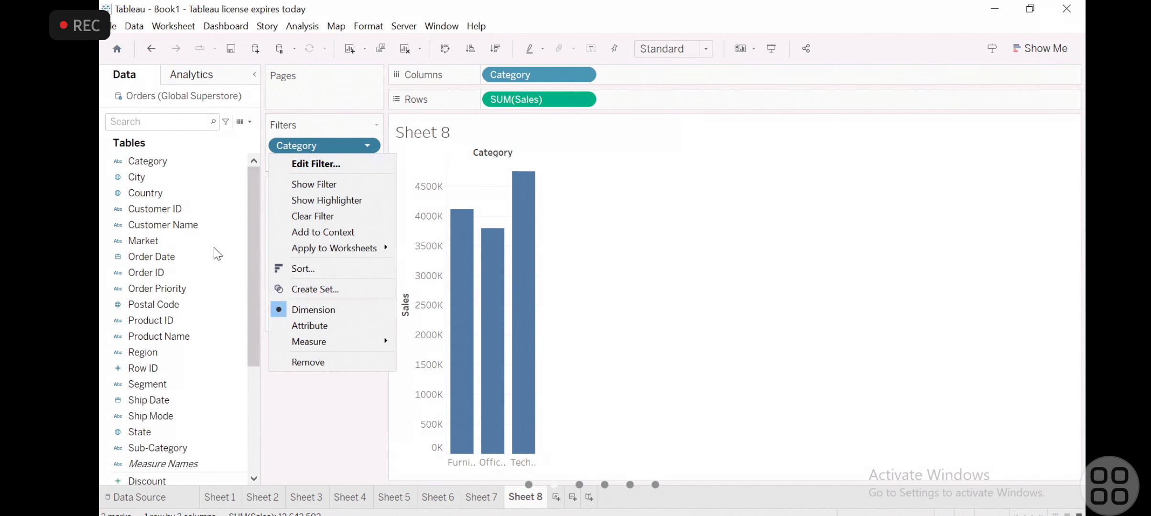
- Replace the Category filter with a Sub-Category filter that has all values selected
drag(165, 448, 312, 145)
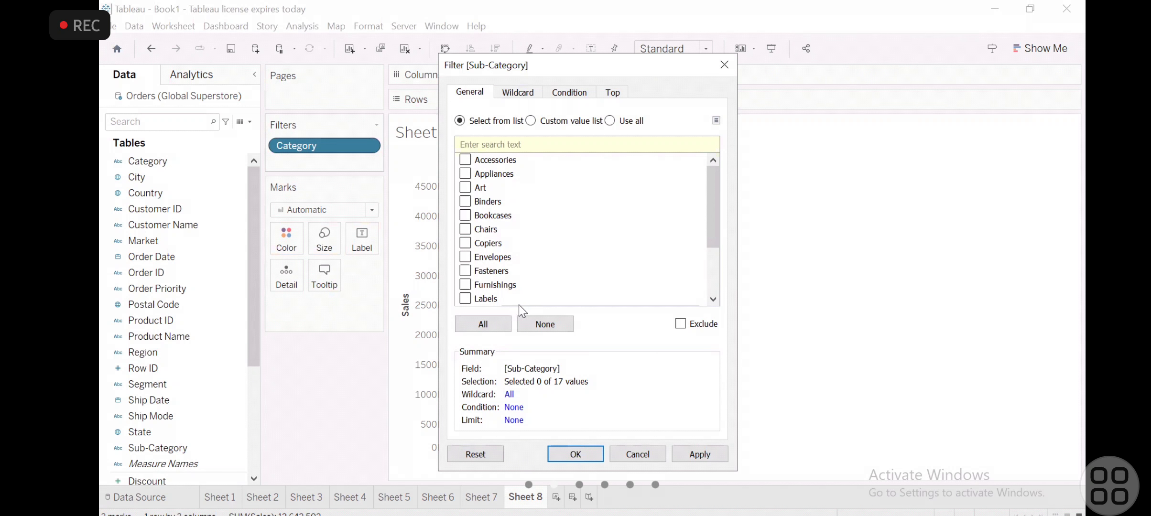
click(487, 330)
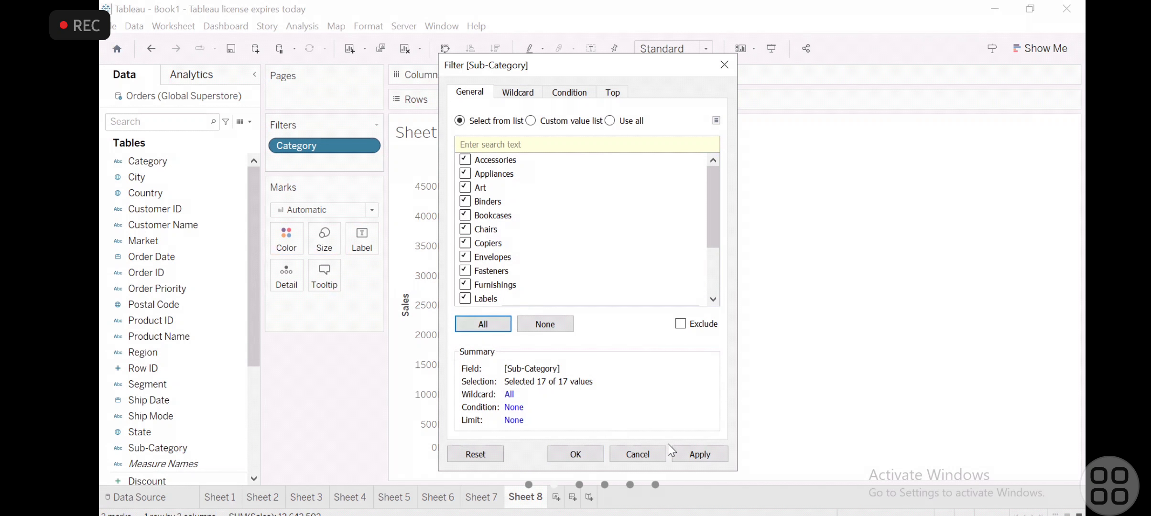
click(678, 454)
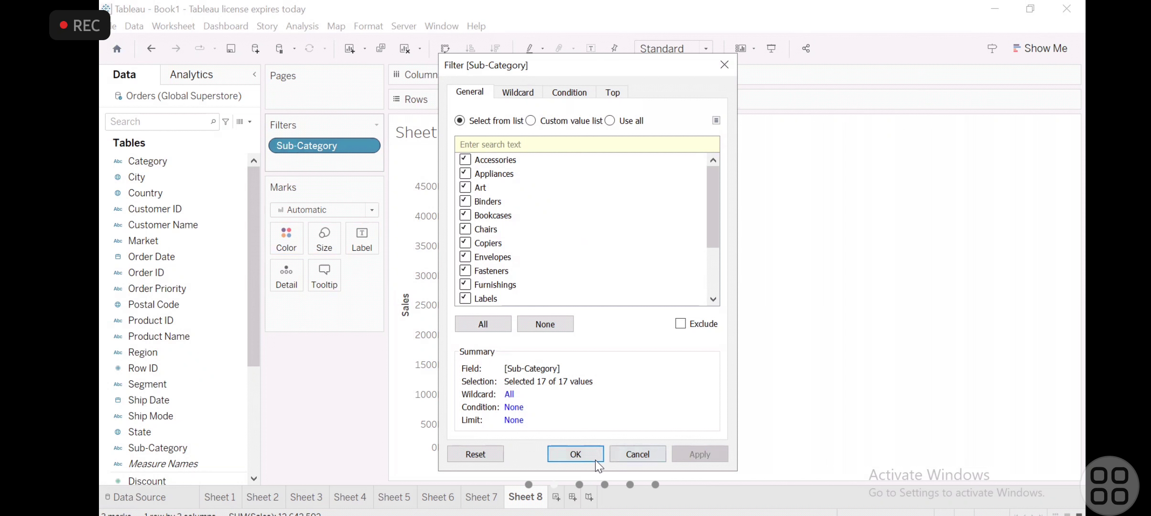
click(579, 455)
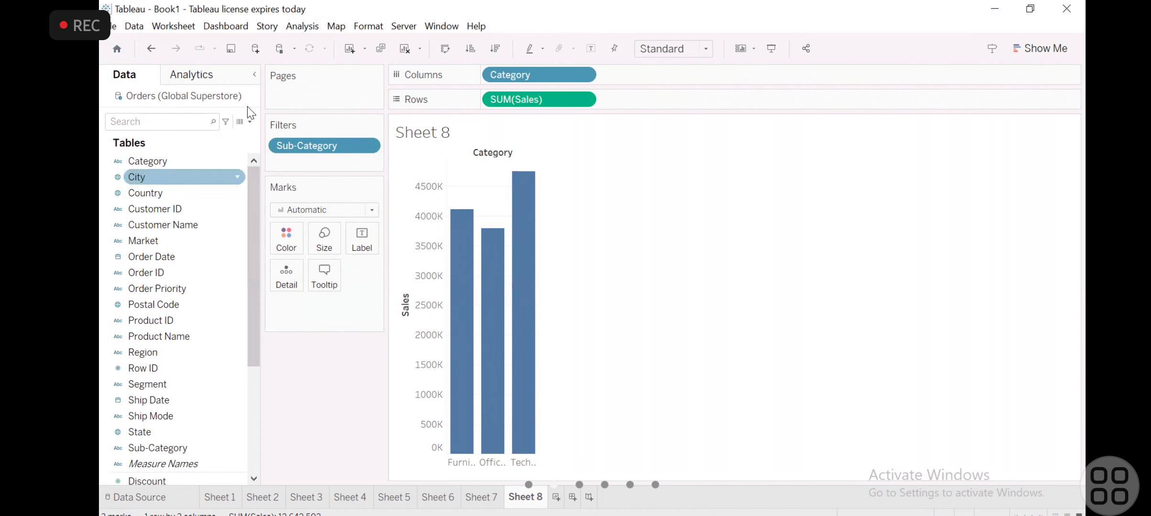
- Restrict the Sub-Category filter to Accessories, Appliances and Binders only
click(370, 146)
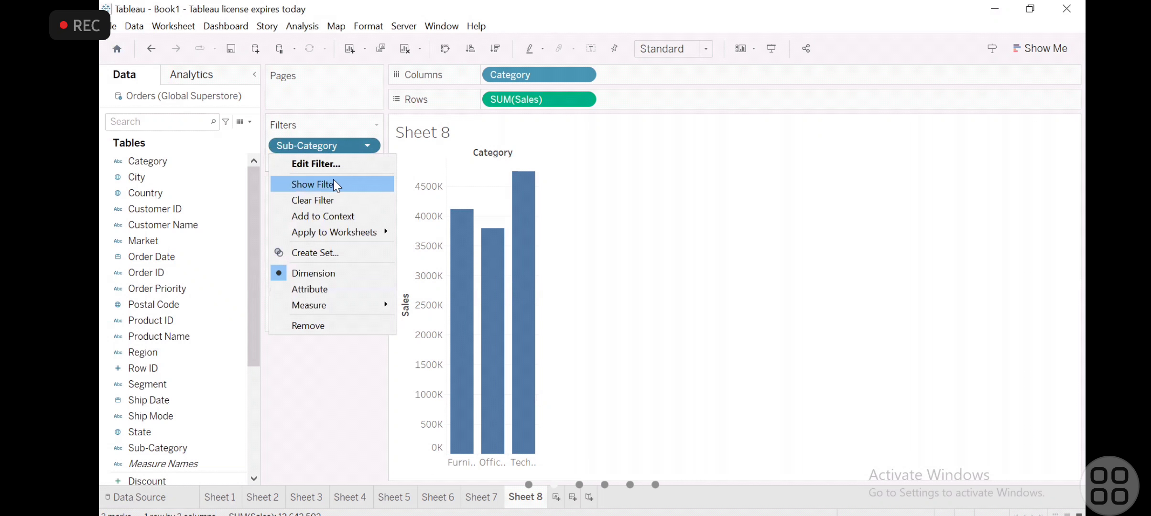
click(333, 164)
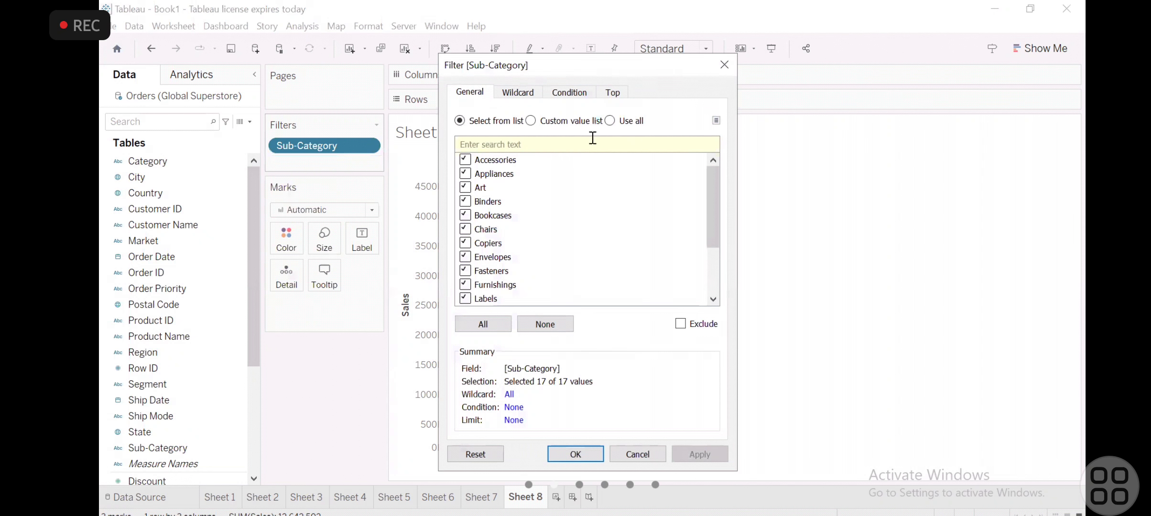
click(535, 324)
click(465, 160)
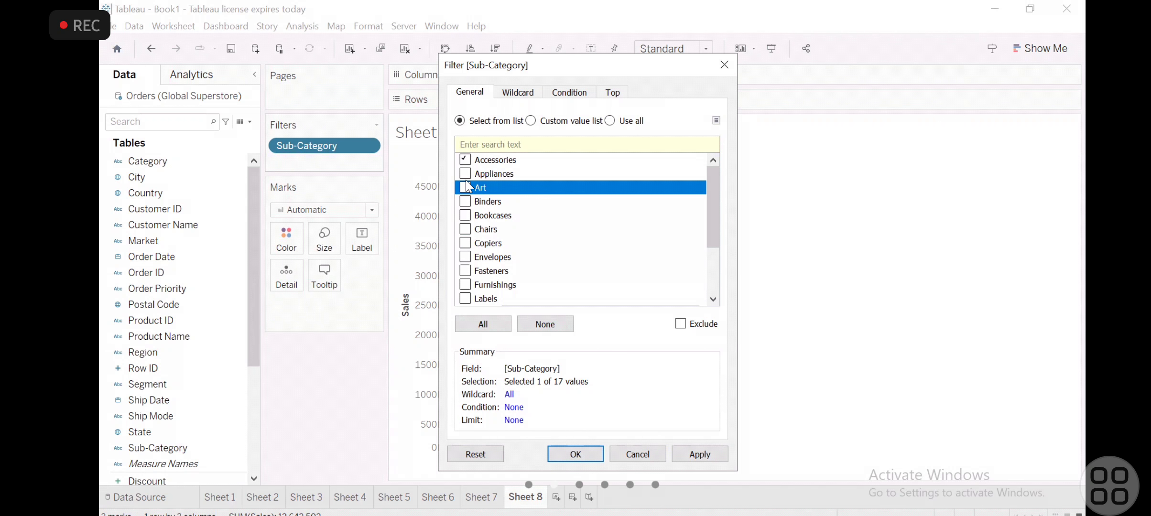
click(465, 174)
click(465, 201)
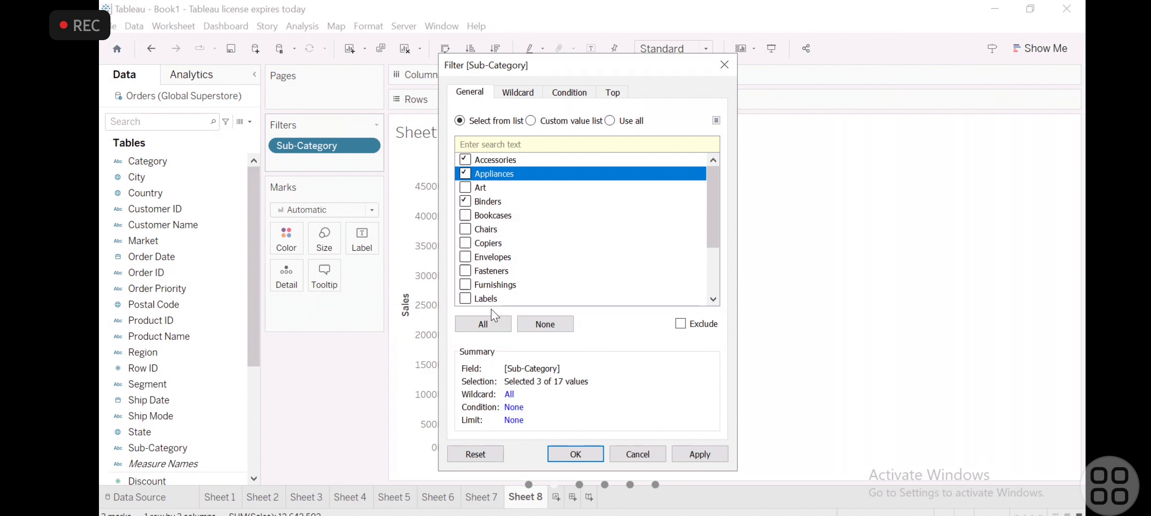
click(590, 451)
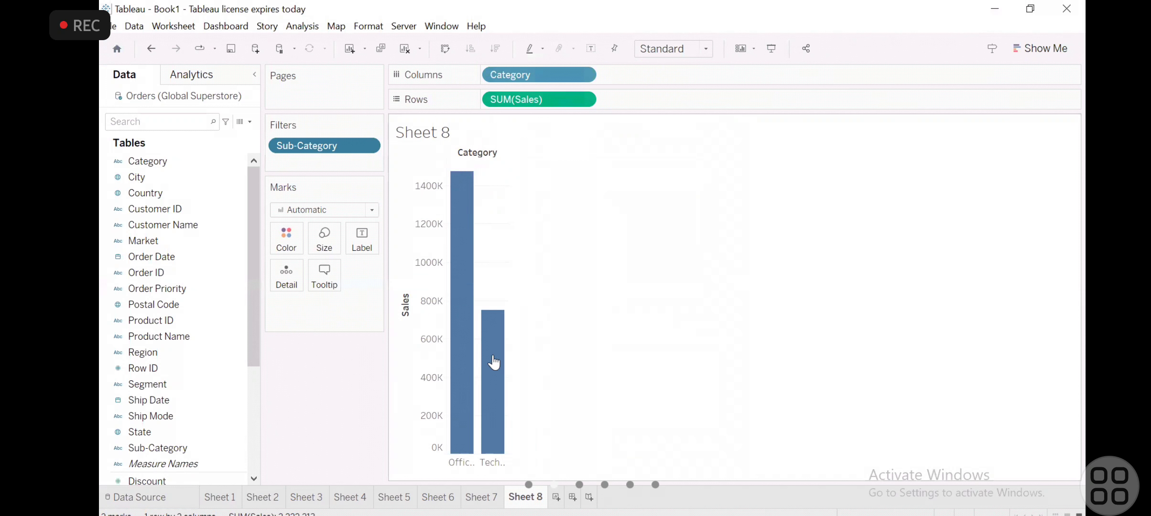
mouse_move(505, 365)
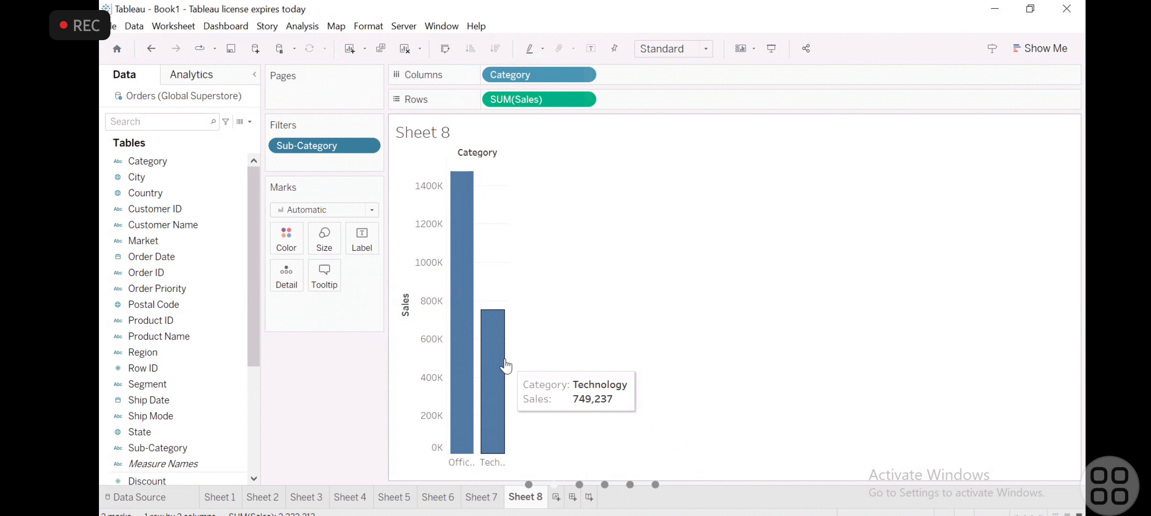
- Confirm the proposed folder for saving the Zoom recording files
click(370, 140)
click(102, 463)
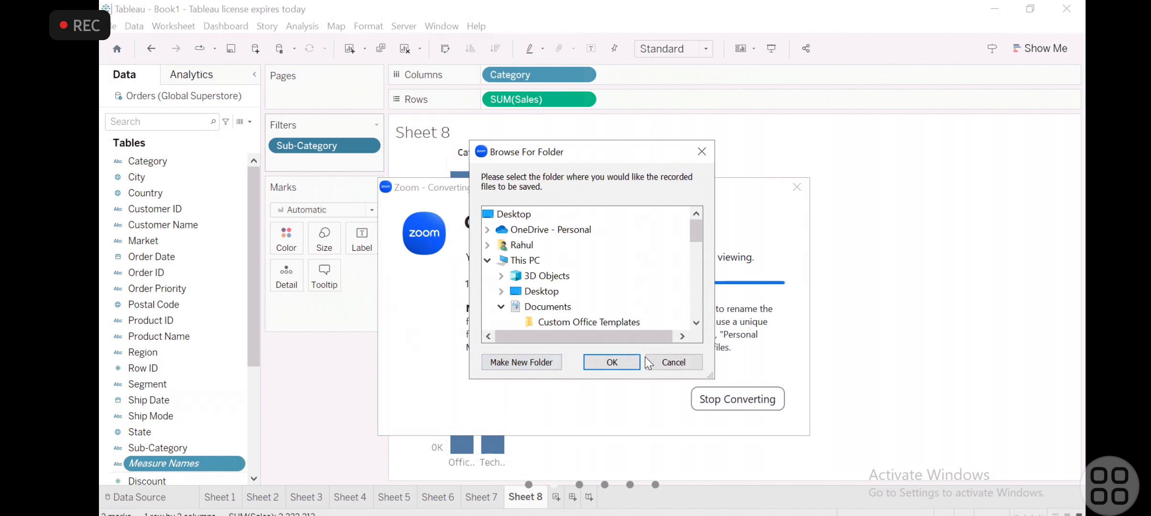
click(627, 362)
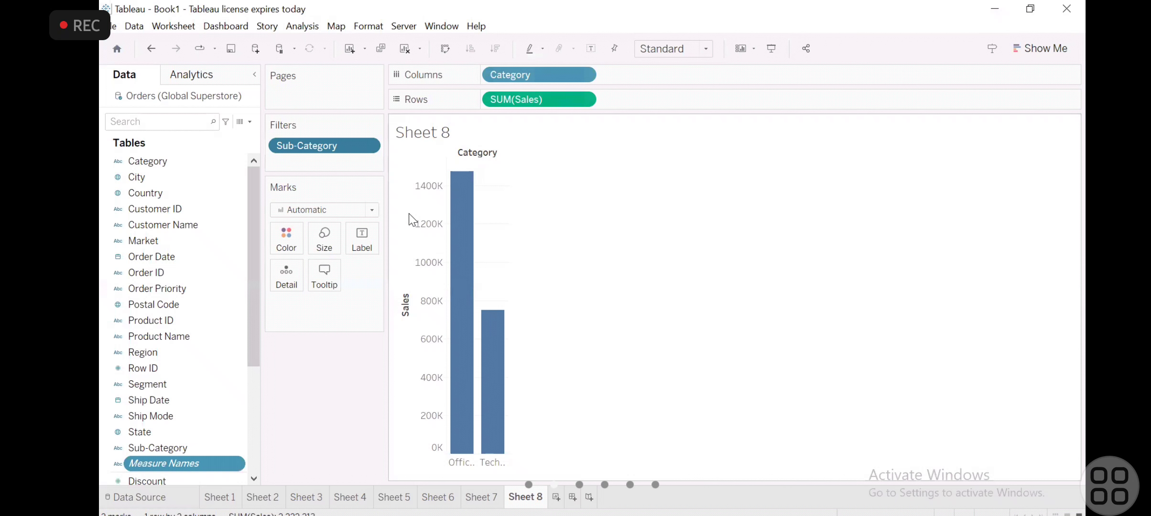
- Add Chairs and Copiers to the values included by the Sub-Category filter
click(373, 142)
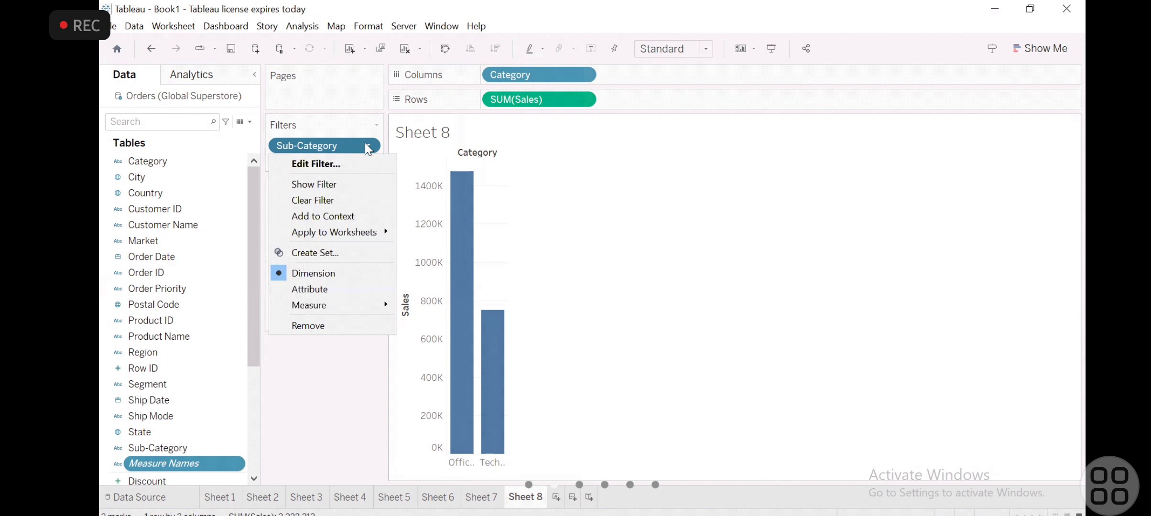
click(353, 162)
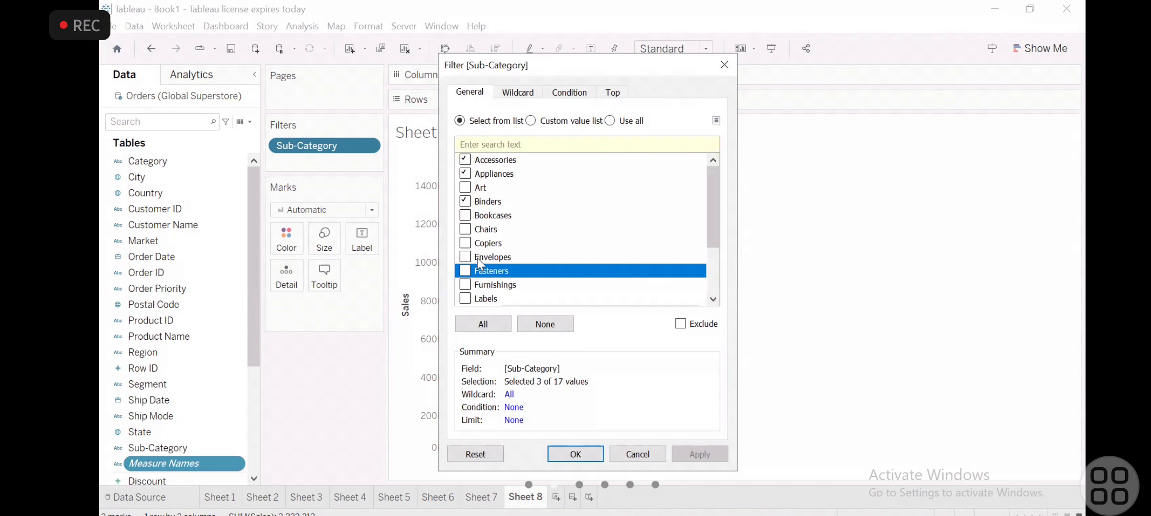
click(472, 243)
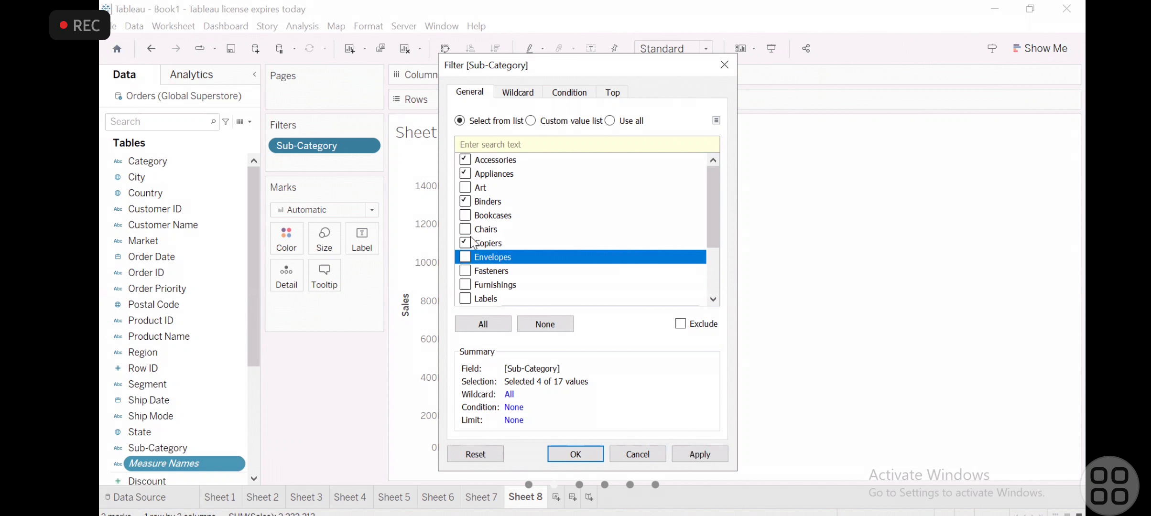
click(469, 231)
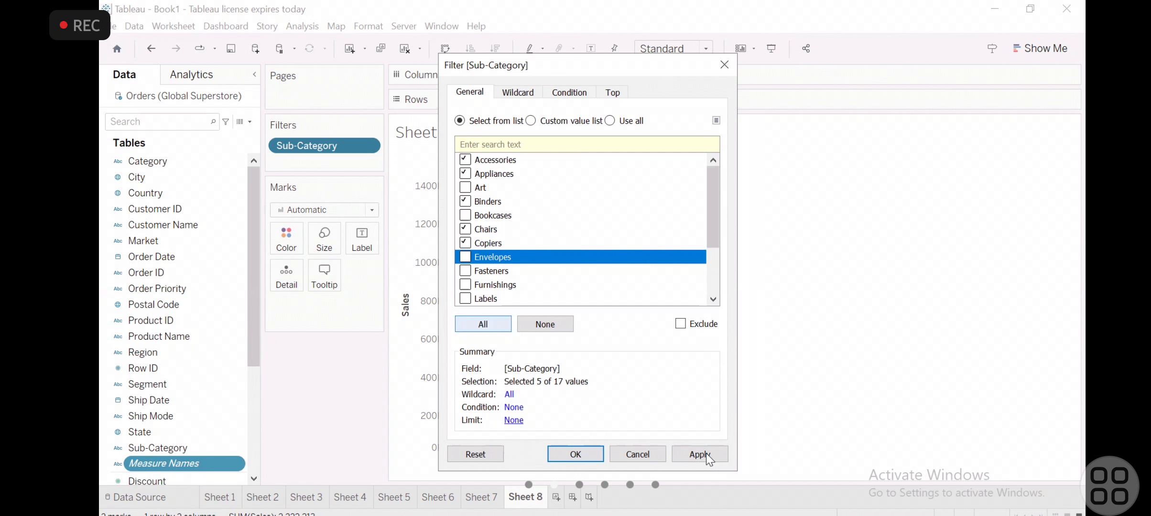
click(577, 455)
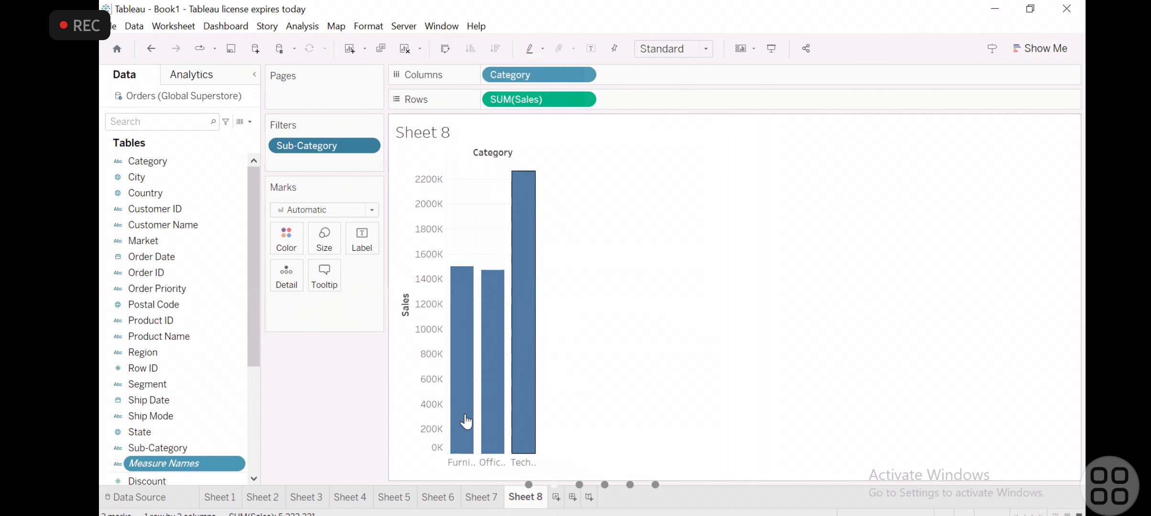
mouse_move(535, 329)
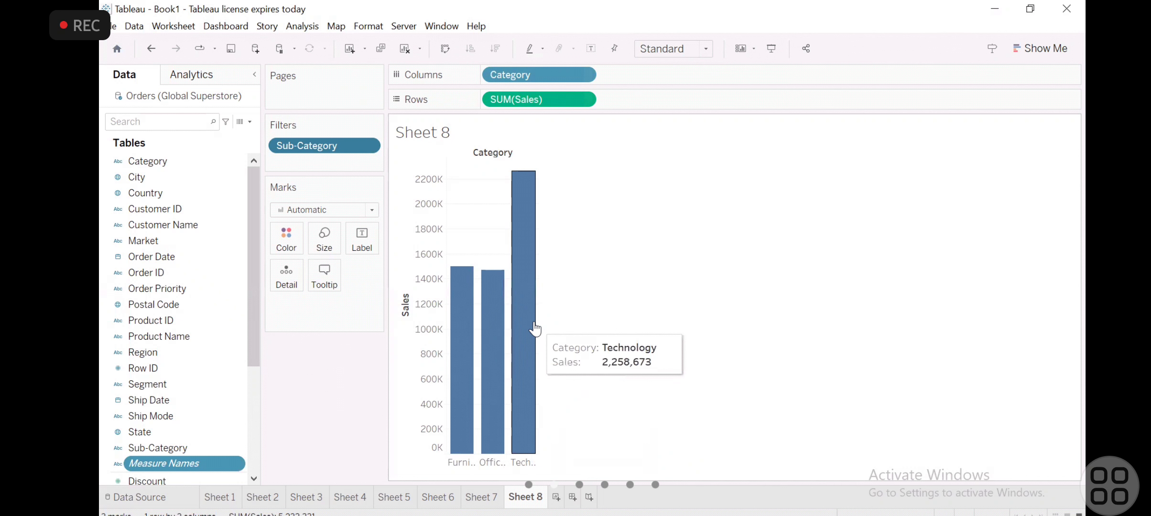
- Show the Sub-Category filter control beside the chart and also include Envelopes, Fasteners, Furnishings, Paper and Storage
click(368, 145)
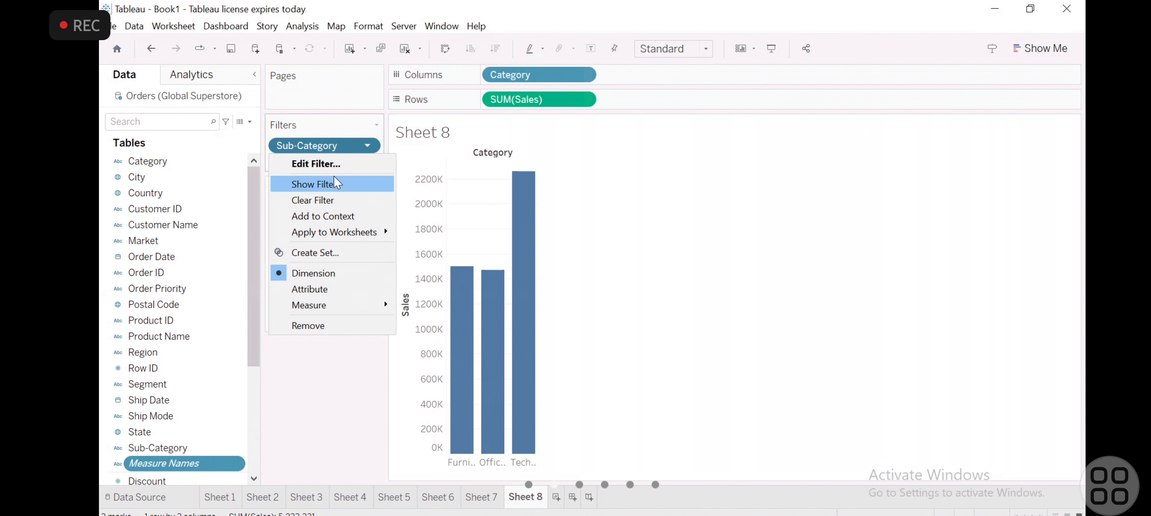
click(334, 177)
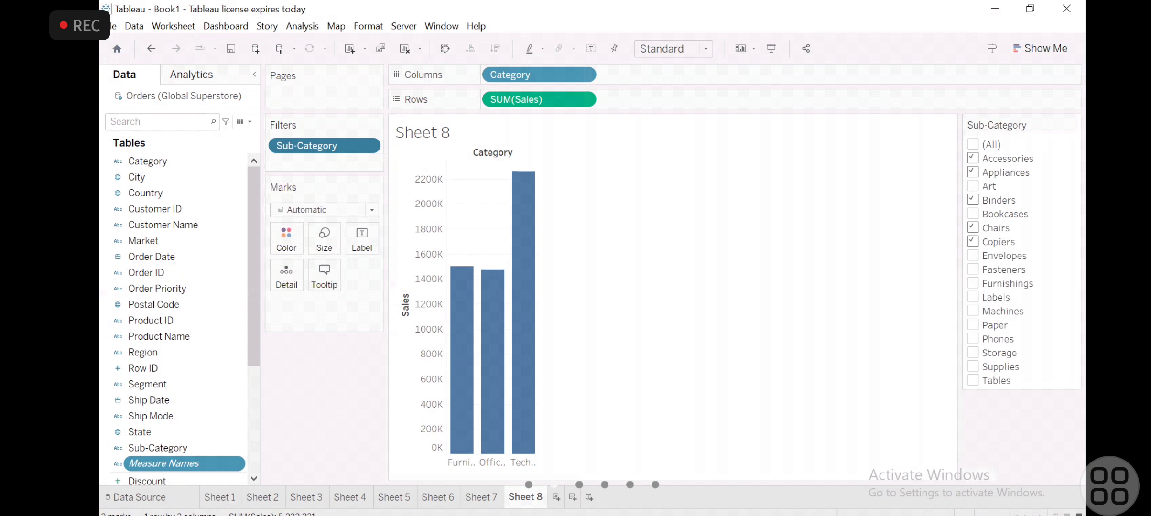
key(alt+Tab)
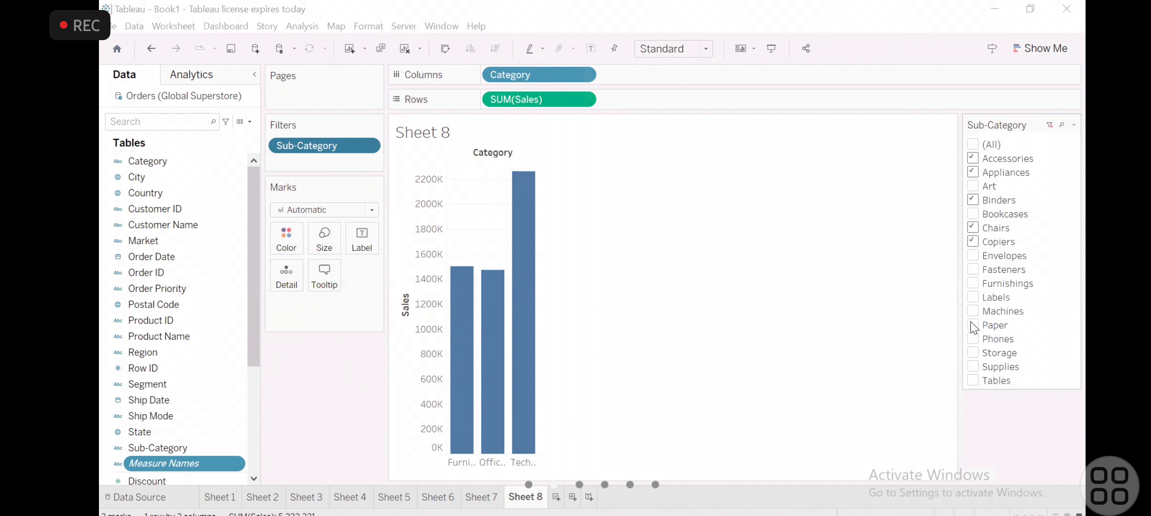
click(973, 283)
click(977, 269)
click(978, 254)
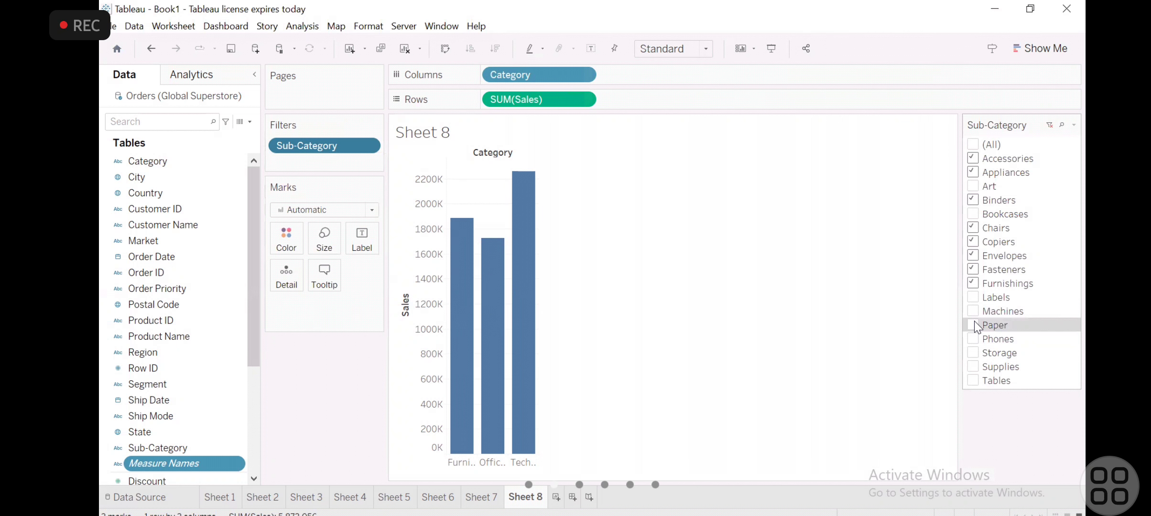
click(974, 324)
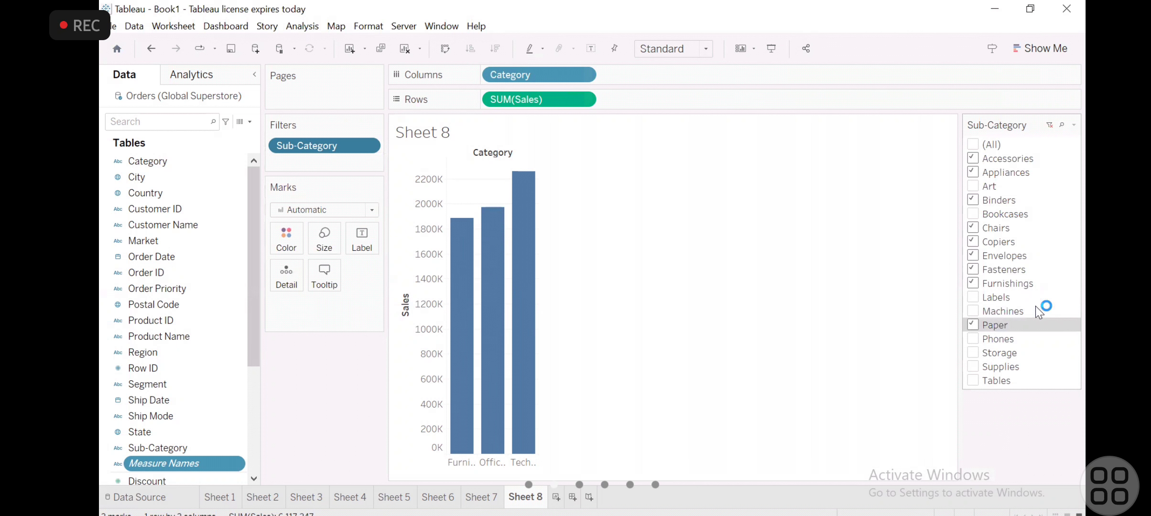
click(978, 354)
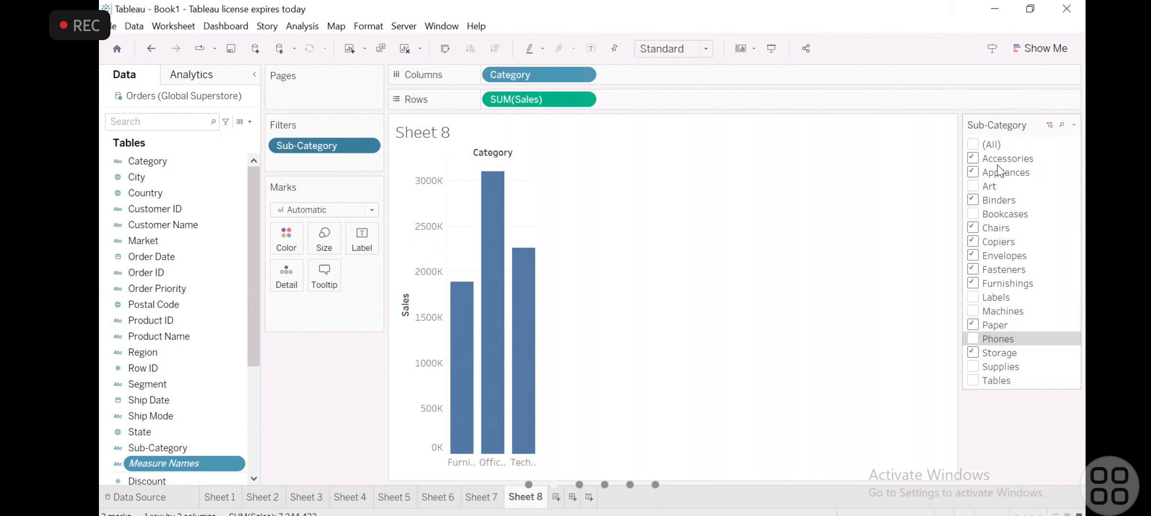
- Reset the Sub-Category filter to all values, change its control to Single Value (list) and select Bookcases
click(1049, 126)
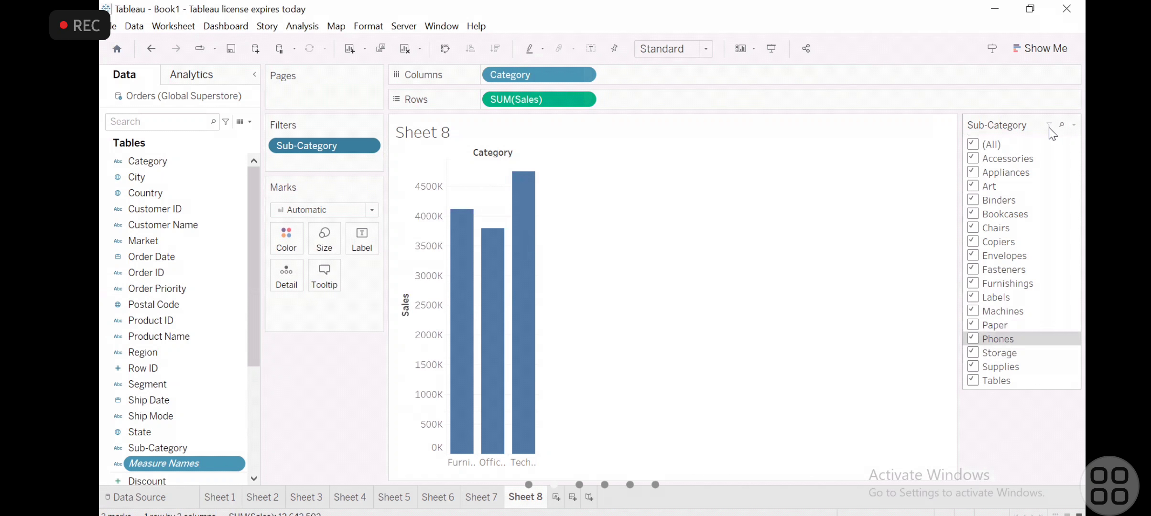
click(1073, 126)
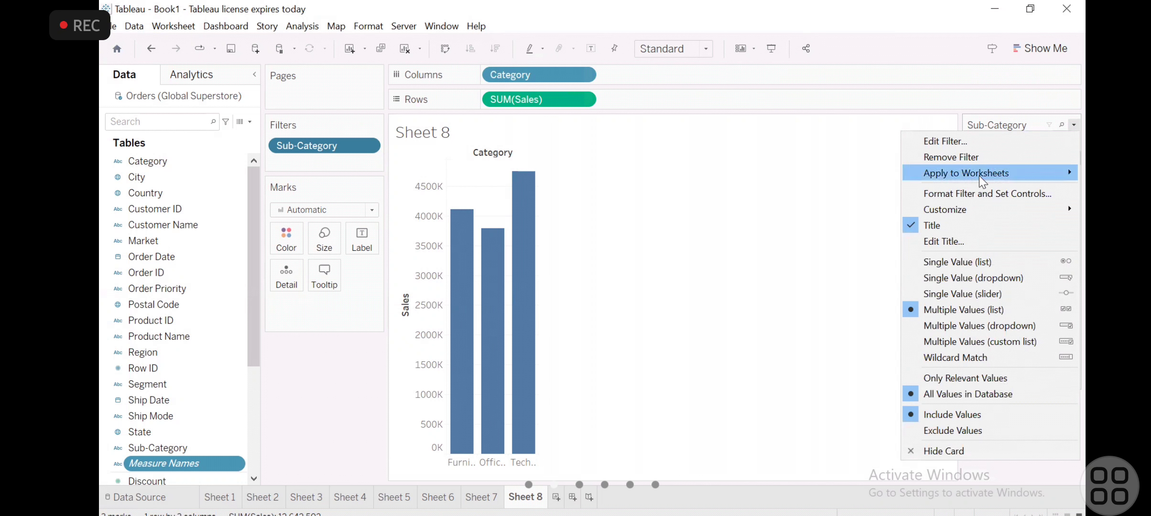
click(953, 265)
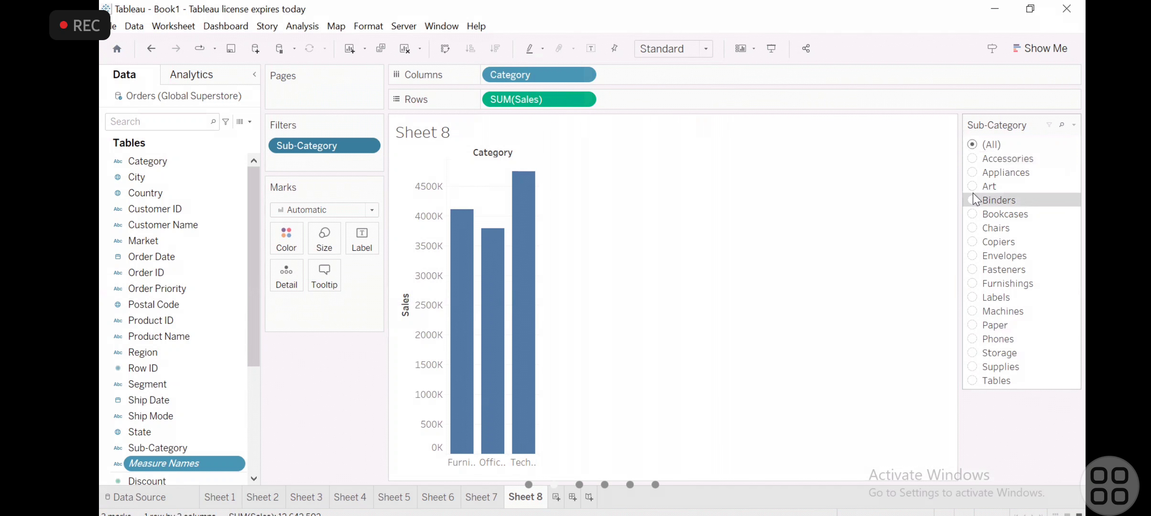
right_click(988, 235)
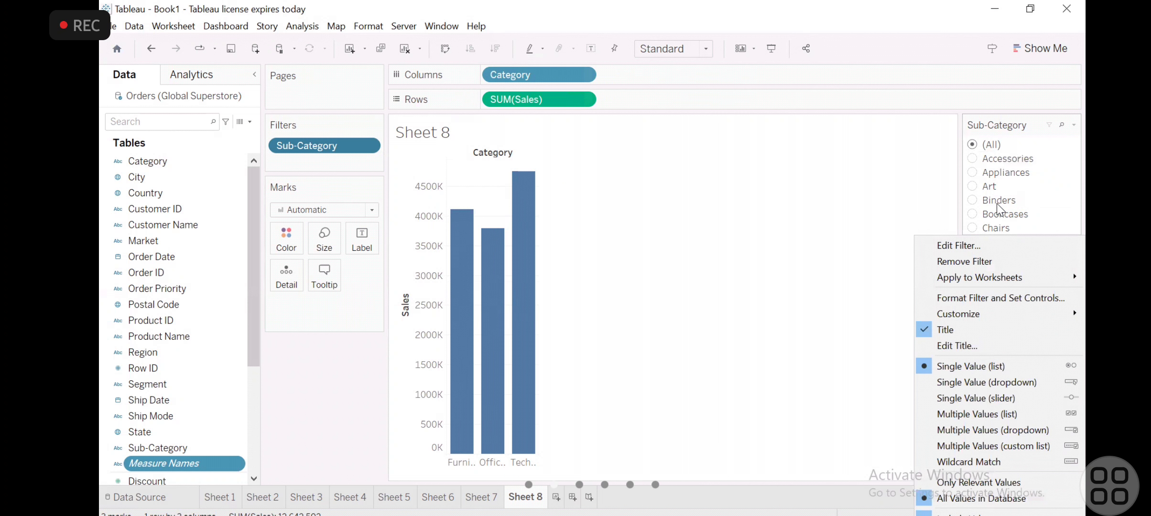
click(999, 203)
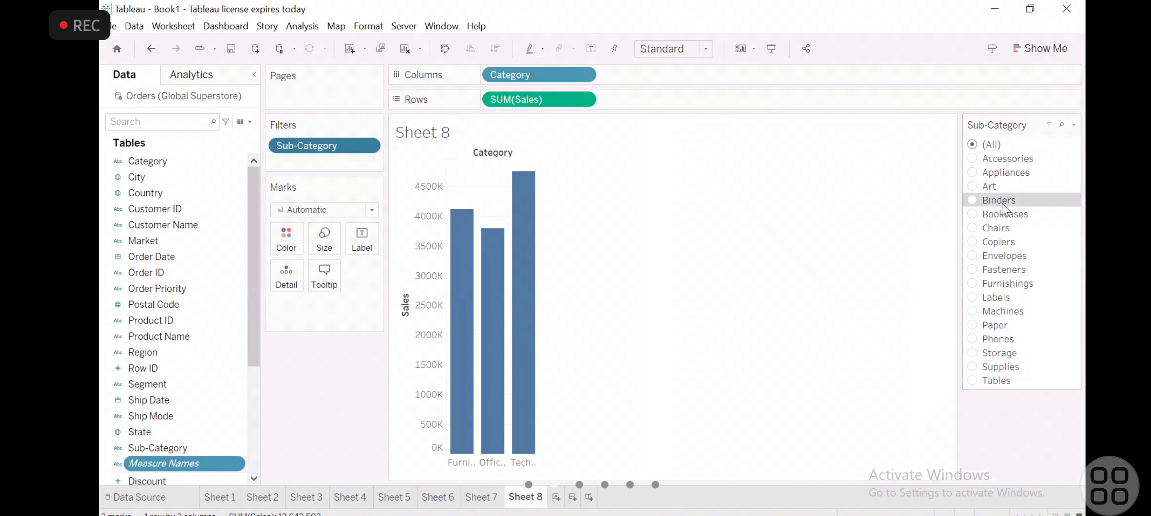
click(973, 214)
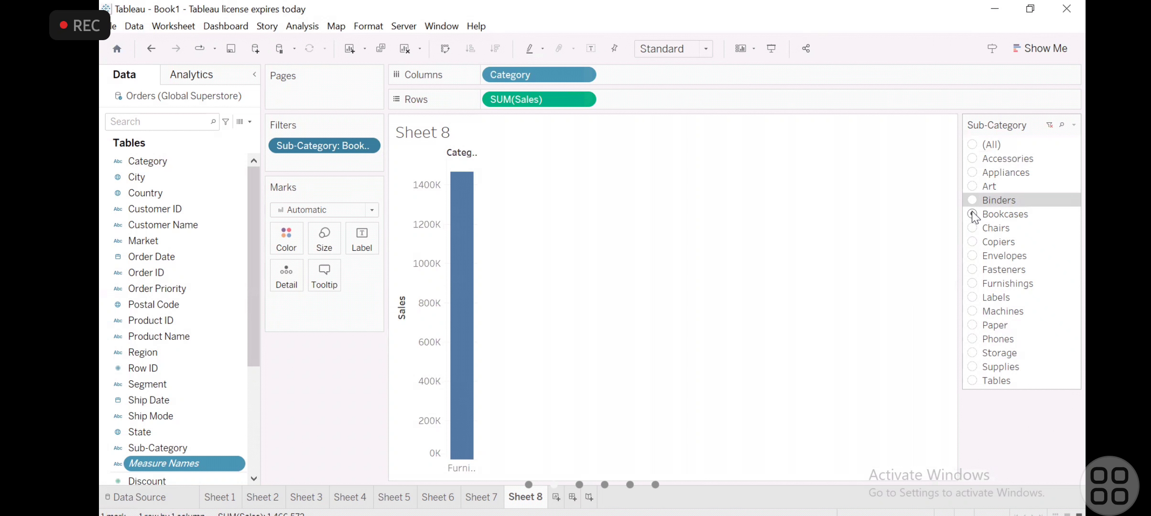
- Change the Sub-Category filter control to Single Value (slider) and move it to Fasteners and back to Chairs
click(1070, 125)
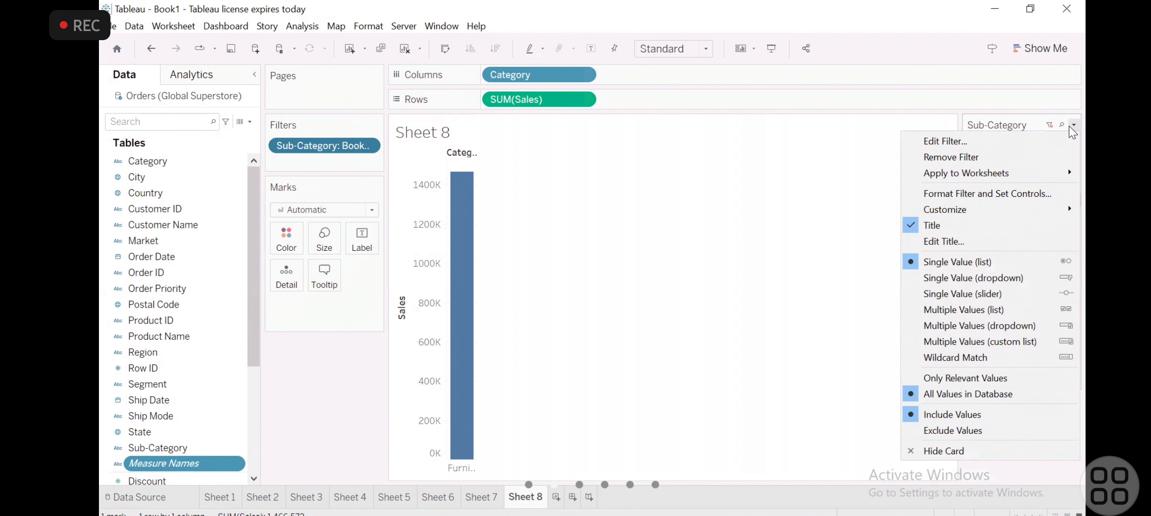
click(940, 293)
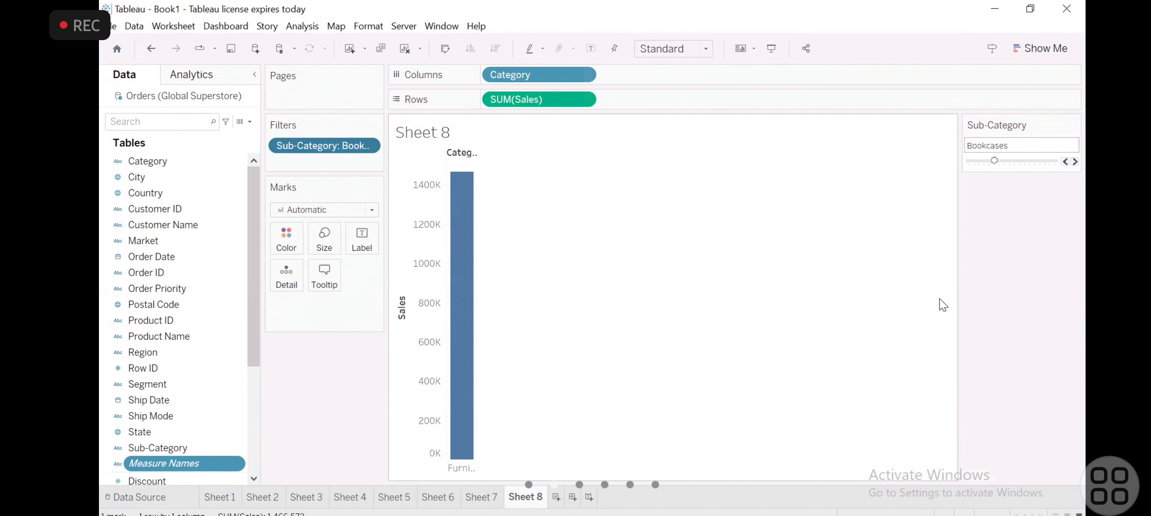
click(1004, 159)
click(1013, 162)
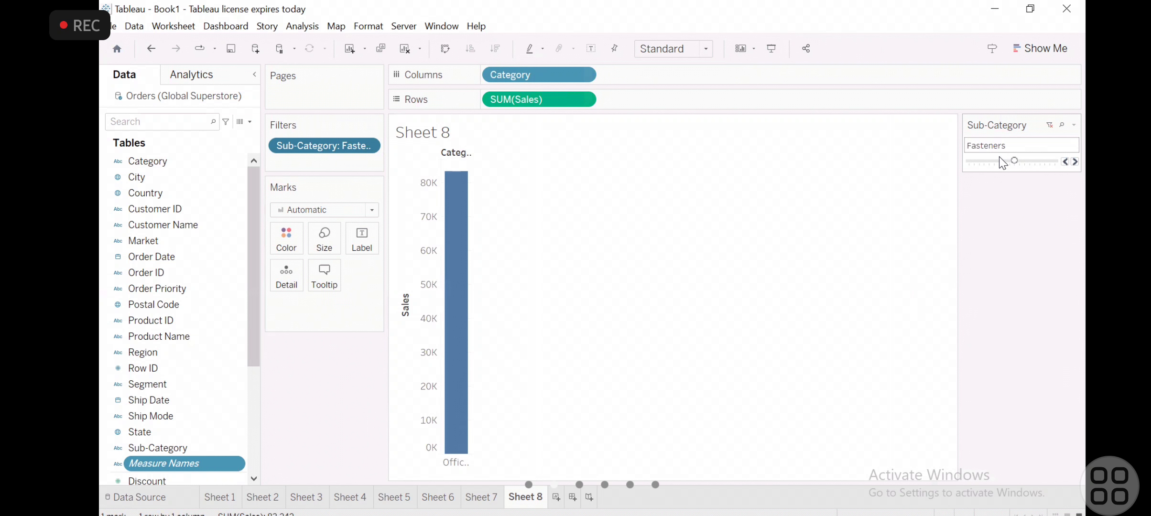
click(999, 161)
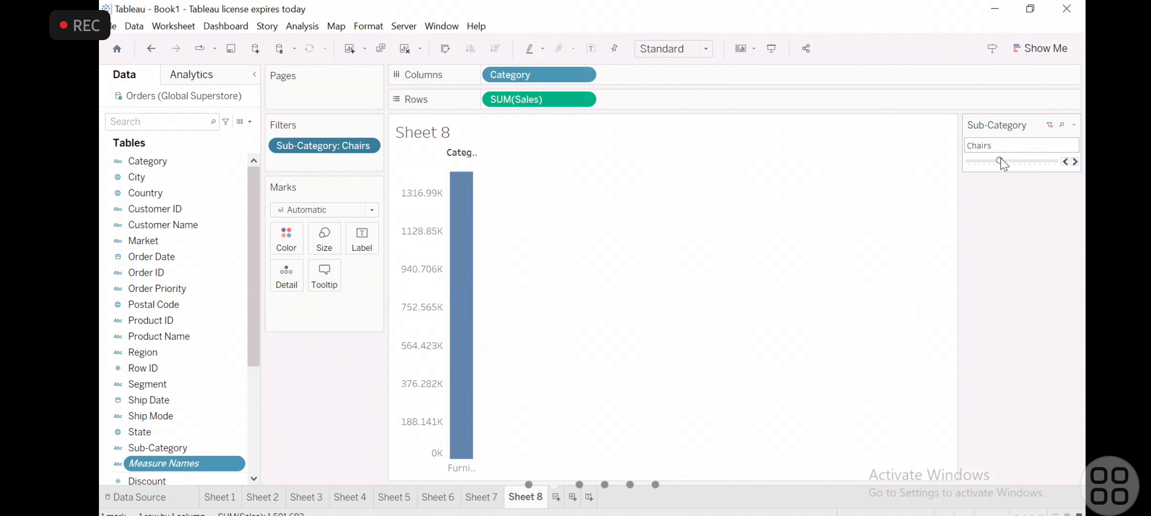
- Change the Sub-Category filter control to Multiple Values (list) and include only Bookcases and Copiers
click(1075, 125)
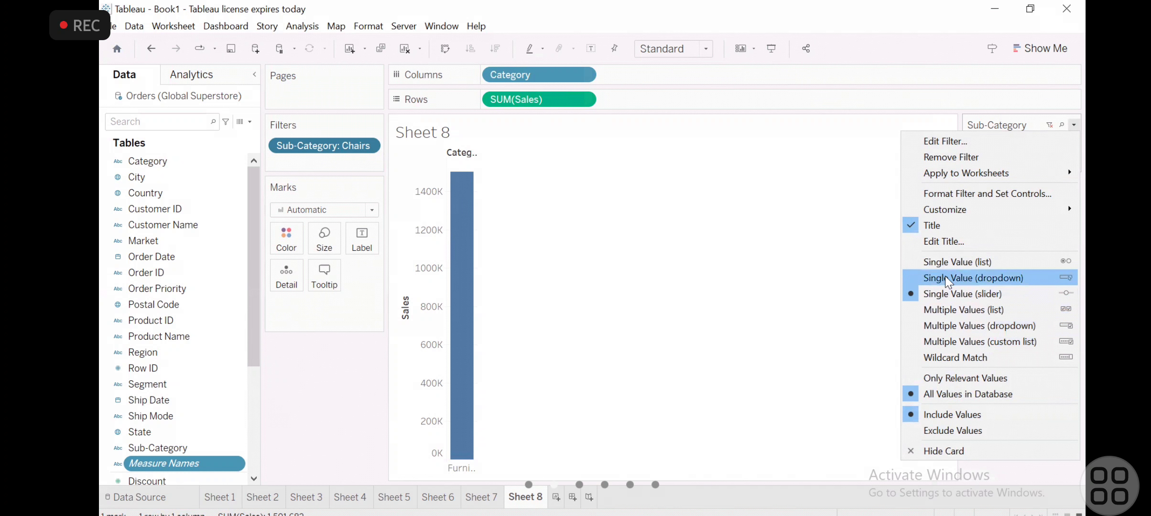
click(957, 310)
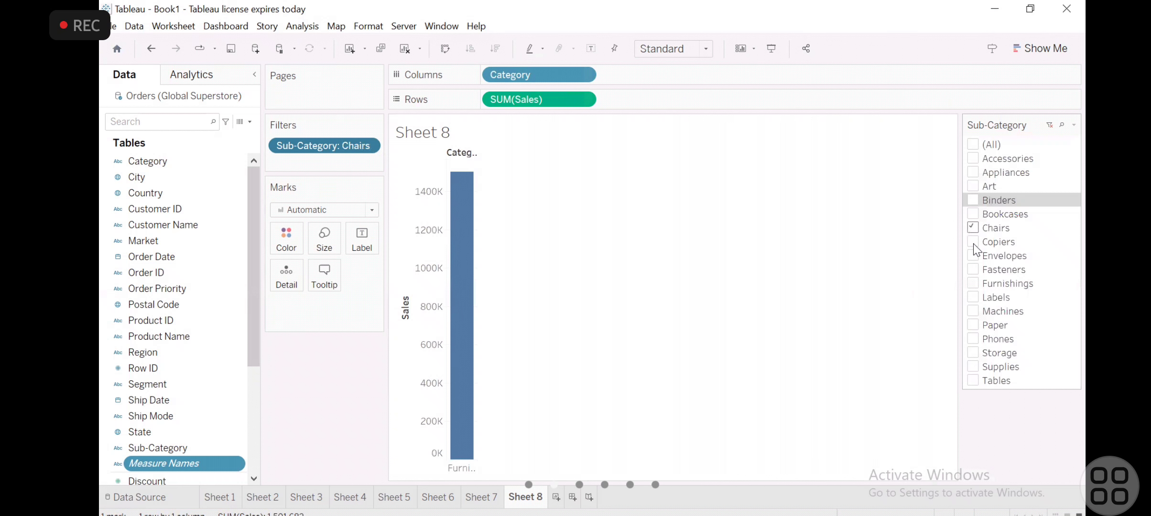
click(975, 228)
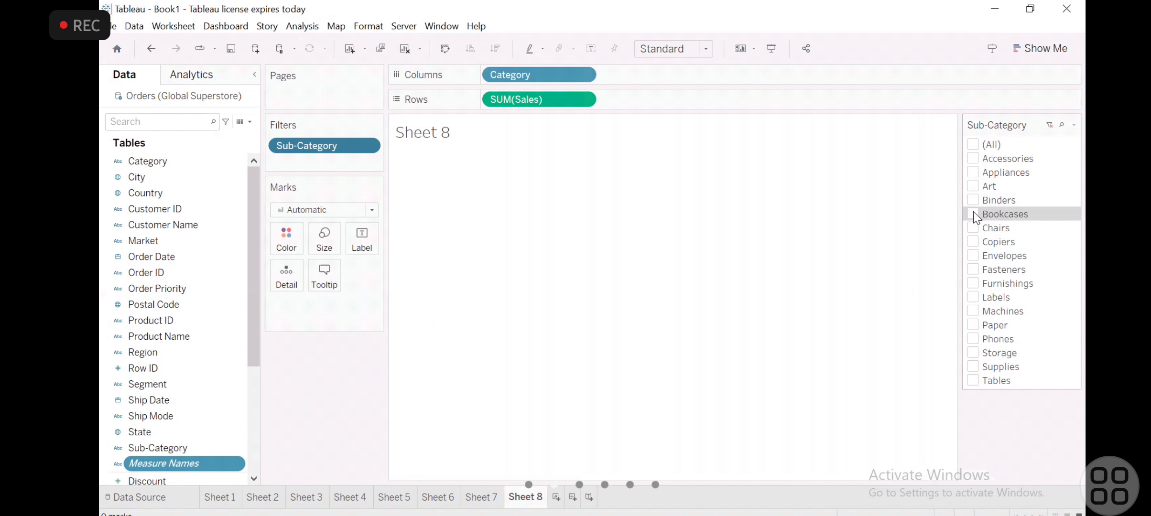
click(974, 215)
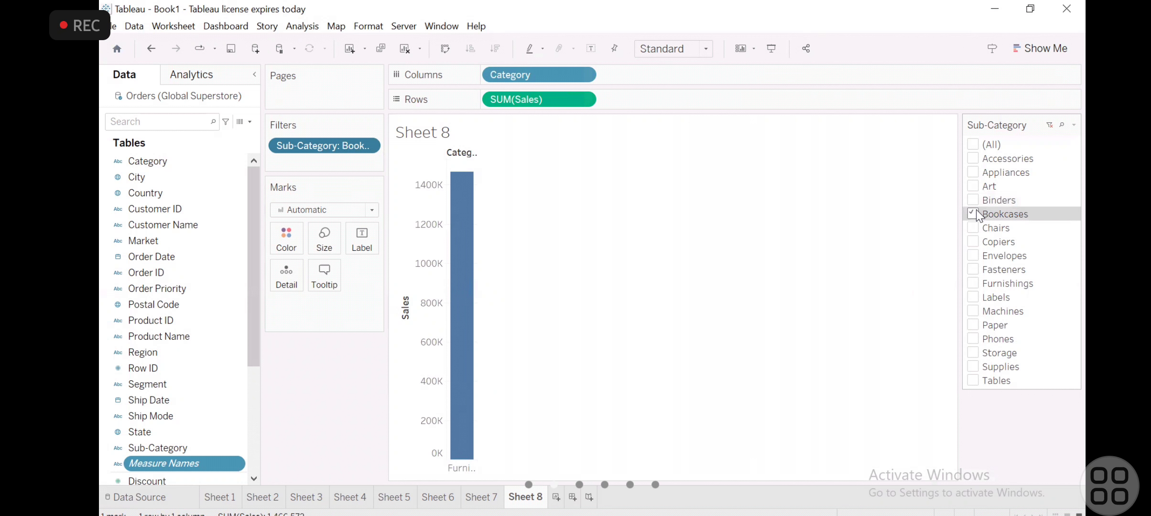
click(974, 242)
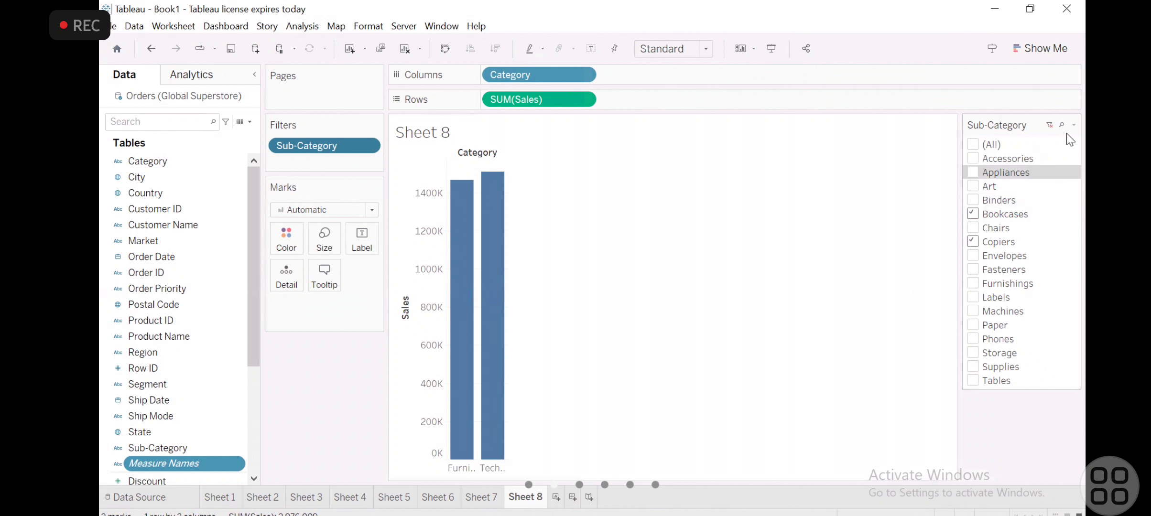
- Change the Sub-Category filter control to Wildcard Match and try the match text "Furnitue"
click(1075, 124)
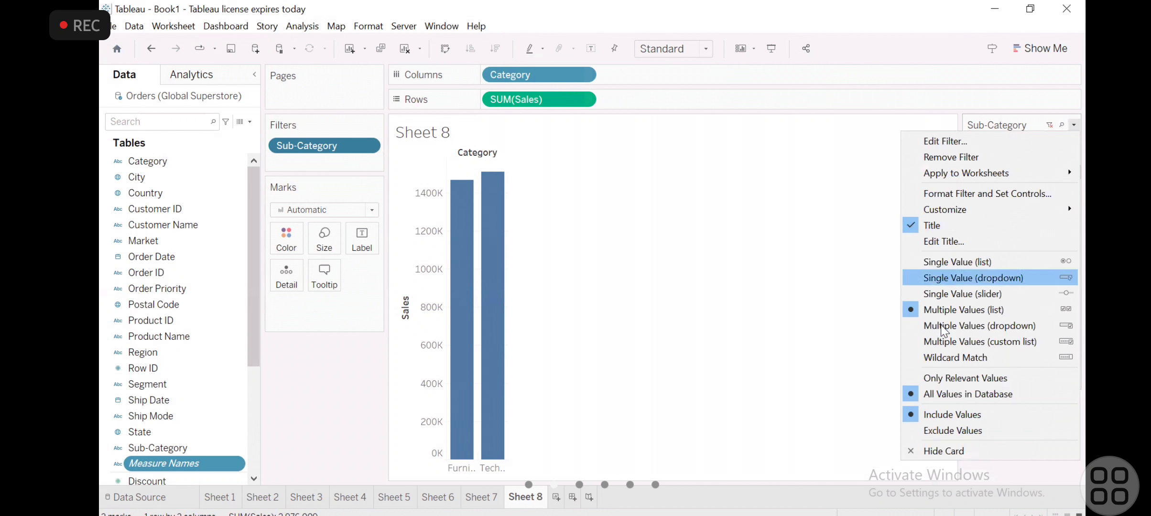
click(930, 360)
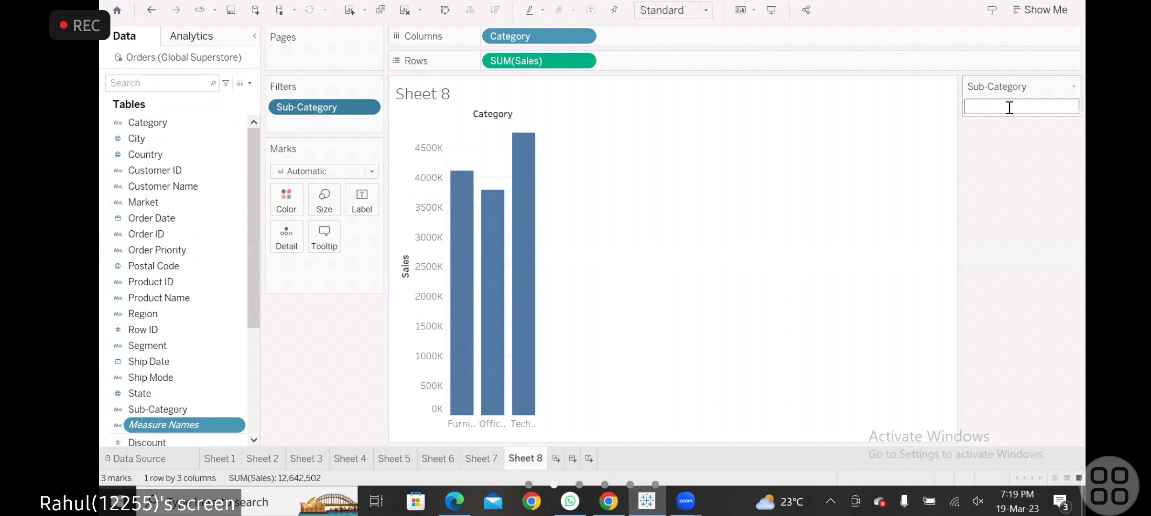
text(fi)
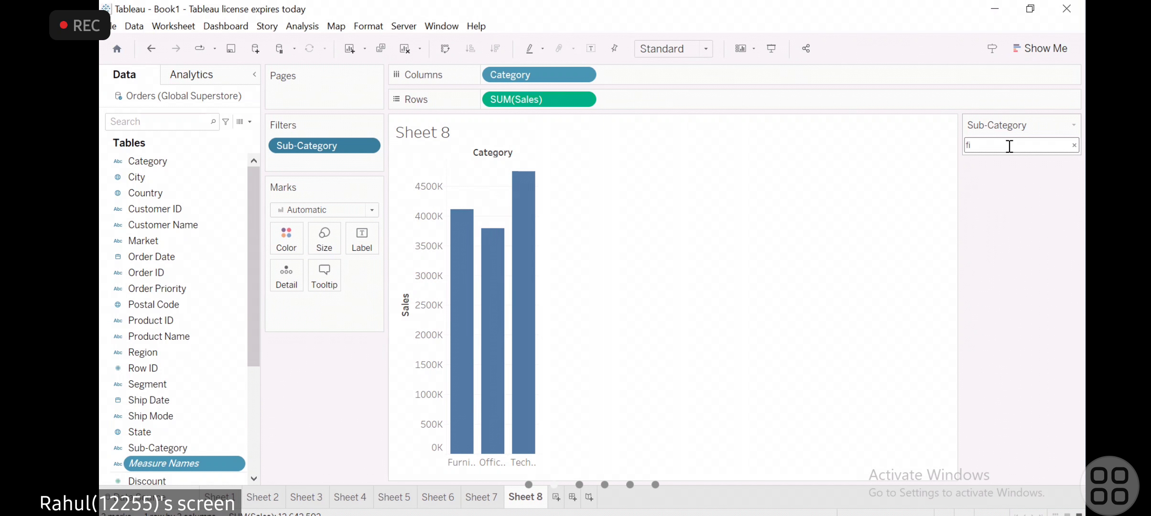
text(ue)
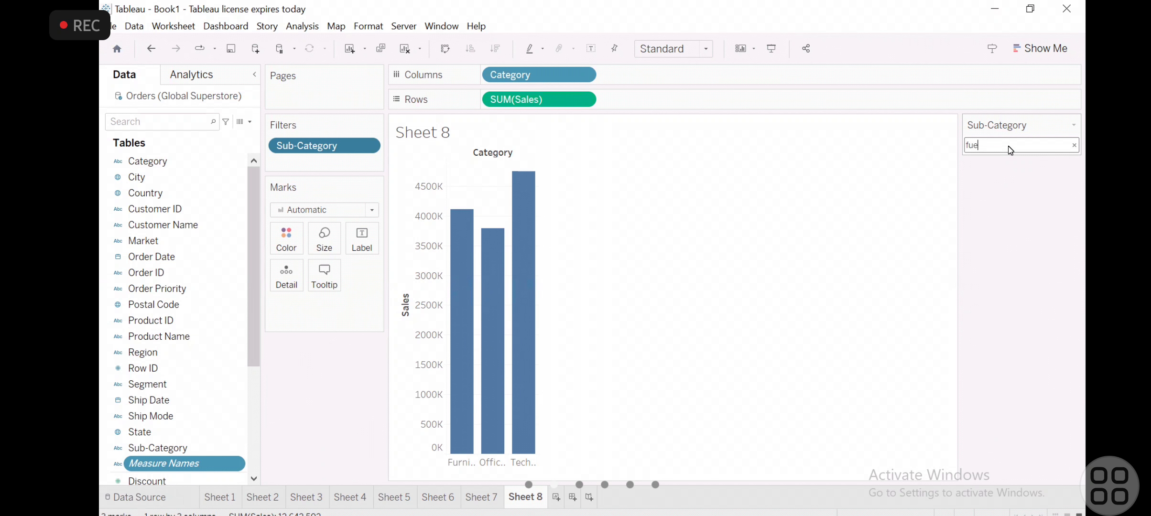
text(m)
key(BackSpace)
text(n)
key(BackSpace)
key(BackSpace)
key(BackSpace)
key(BackSpace)
text(Futrniyutl)
key(BackSpace)
key(BackSpace)
key(BackSpace)
key(BackSpace)
key(BackSpace)
key(BackSpace)
key(BackSpace)
text(rnitue)
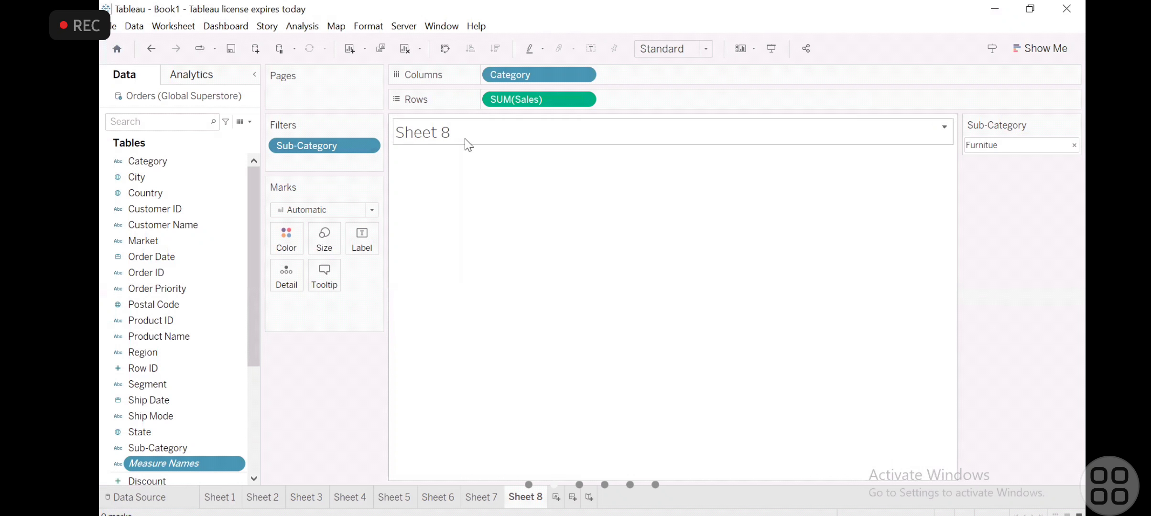
- Replace the Sub-Category wildcard text with "binder" and clear it again
double_click(1015, 146)
click(1014, 146)
text(mr)
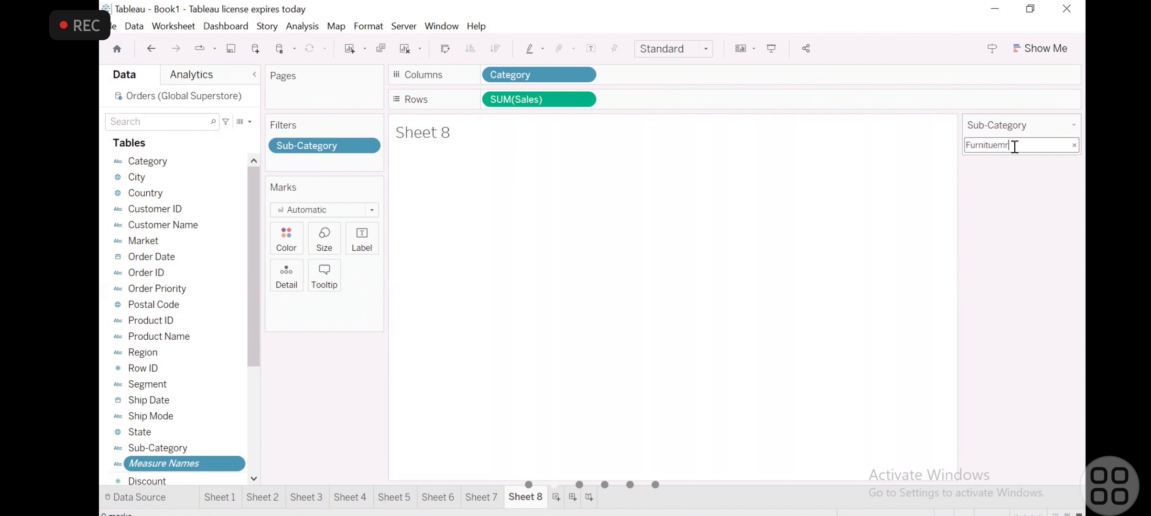
key(BackSpace)
key(BackSpace)
key(BackSpace)
key(BackSpace)
key(BackSpace)
key(BackSpace)
key(BackSpace)
key(BackSpace)
key(BackSpace)
key(BackSpace)
text(binder)
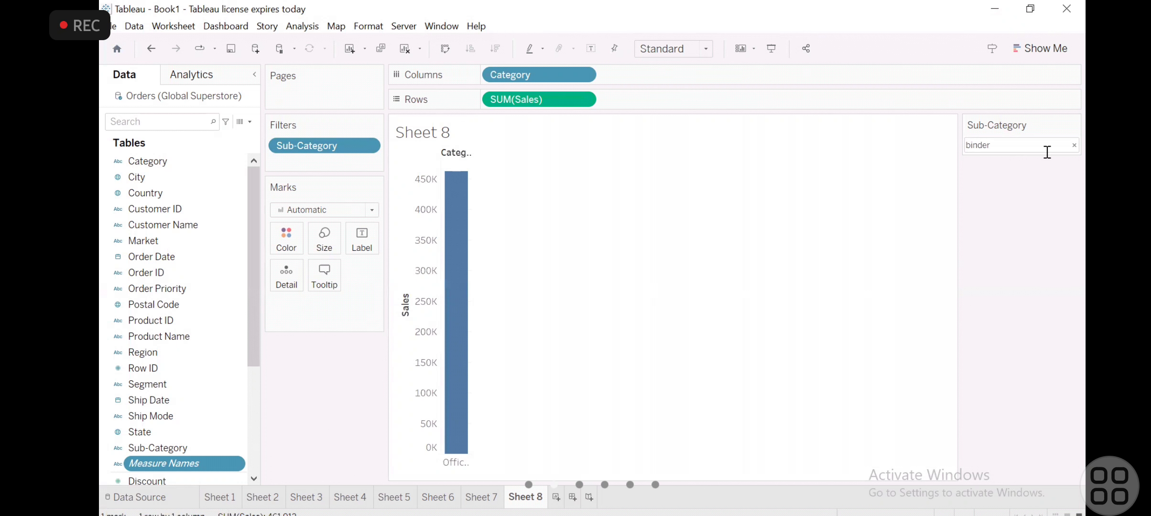
click(1075, 145)
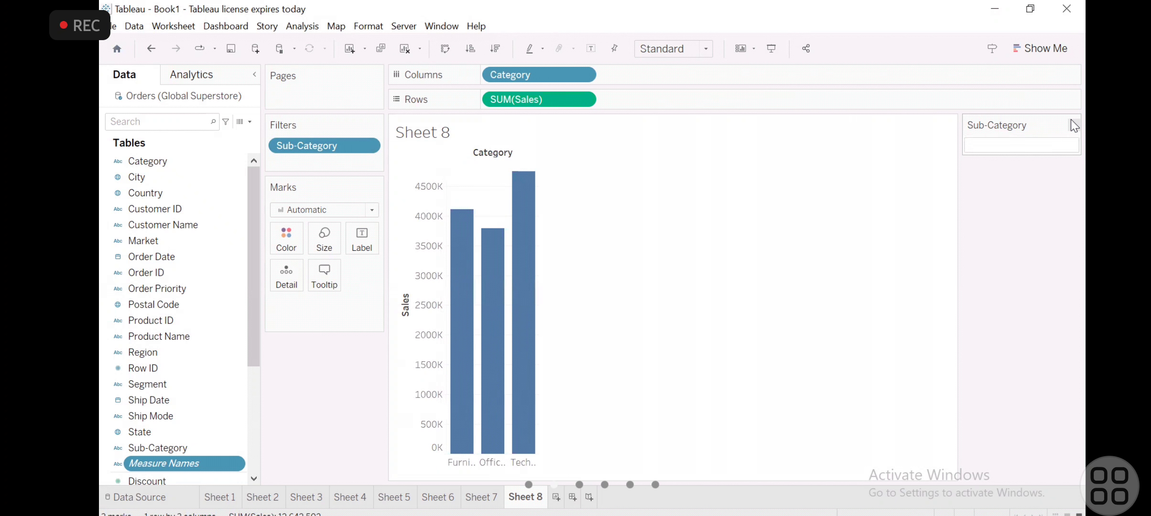
- Set the Sub-Category filter to Only Relevant Values and reopen its options
click(1072, 124)
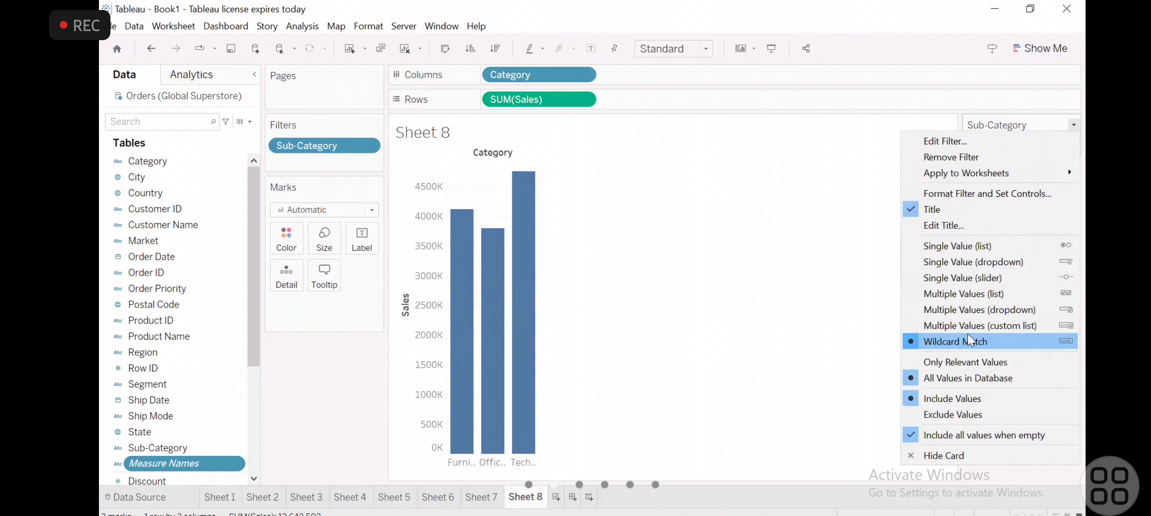
click(952, 359)
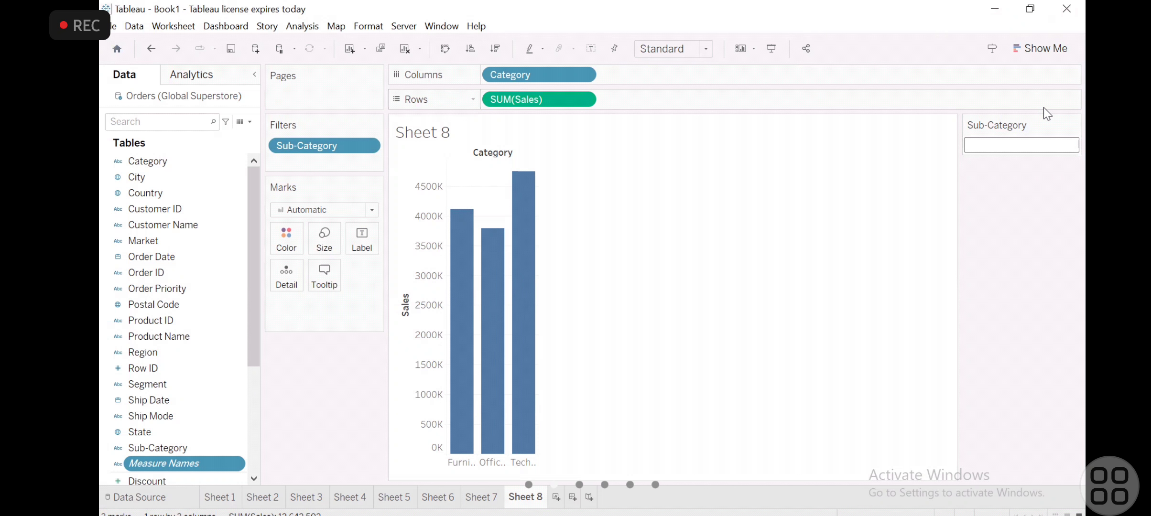
click(1074, 125)
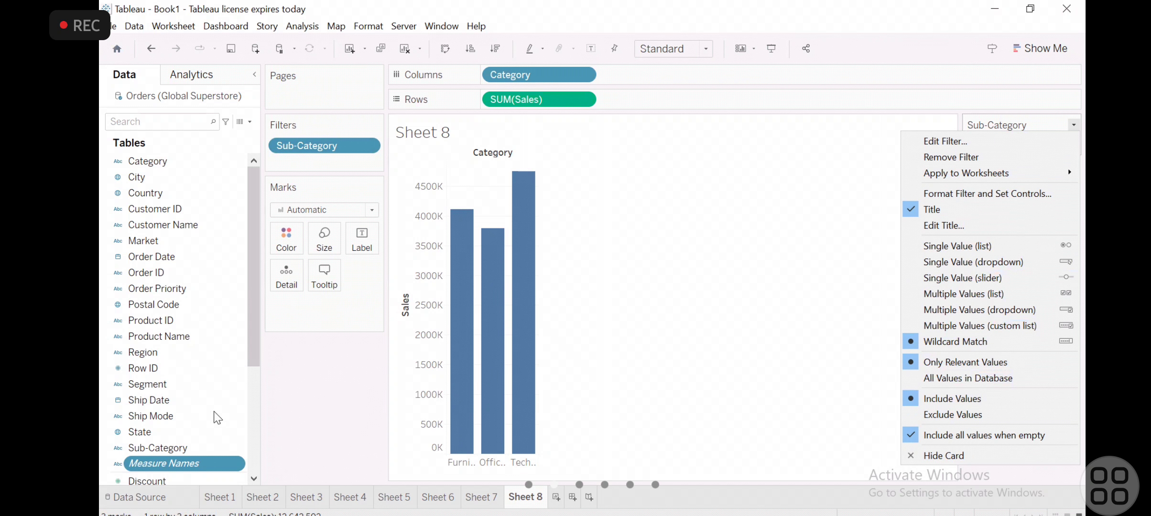
- Color the Category sales bars by the Discount measure
click(256, 391)
click(164, 300)
drag(164, 305, 292, 239)
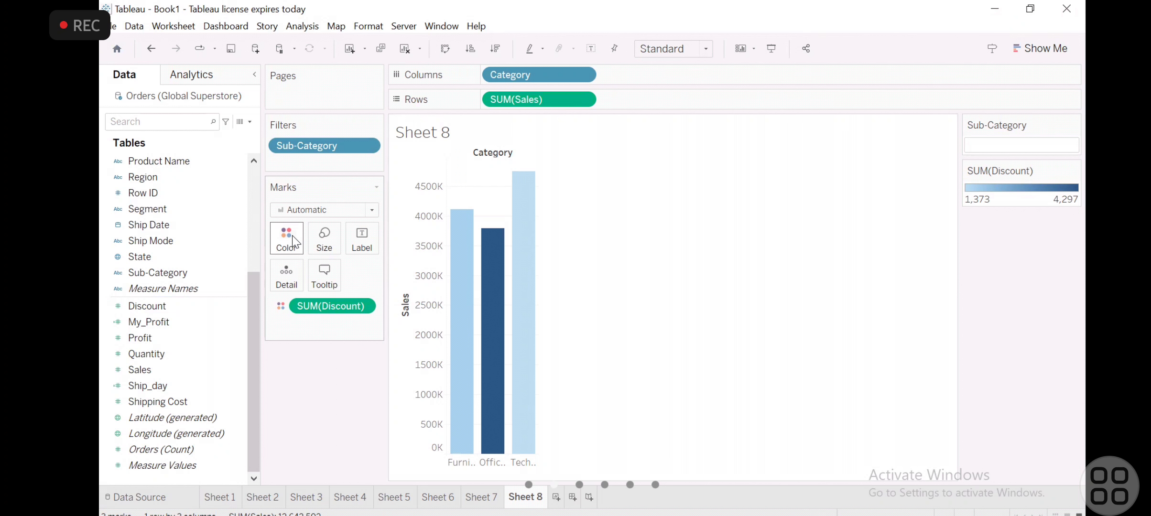
- Change the Sub-Category filter control to Multiple Values (dropdown) and open its list of values
click(1064, 145)
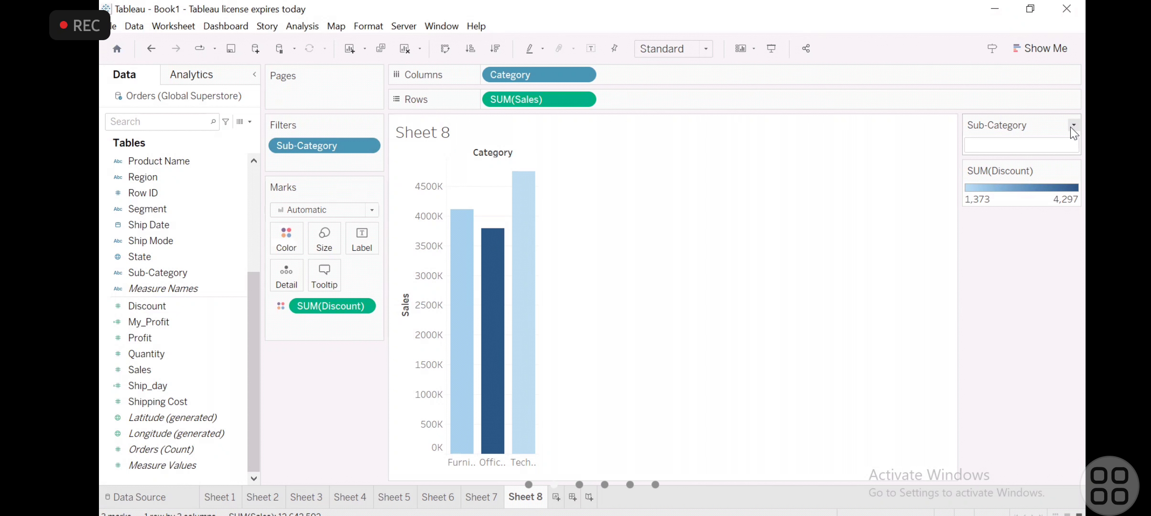
click(1073, 125)
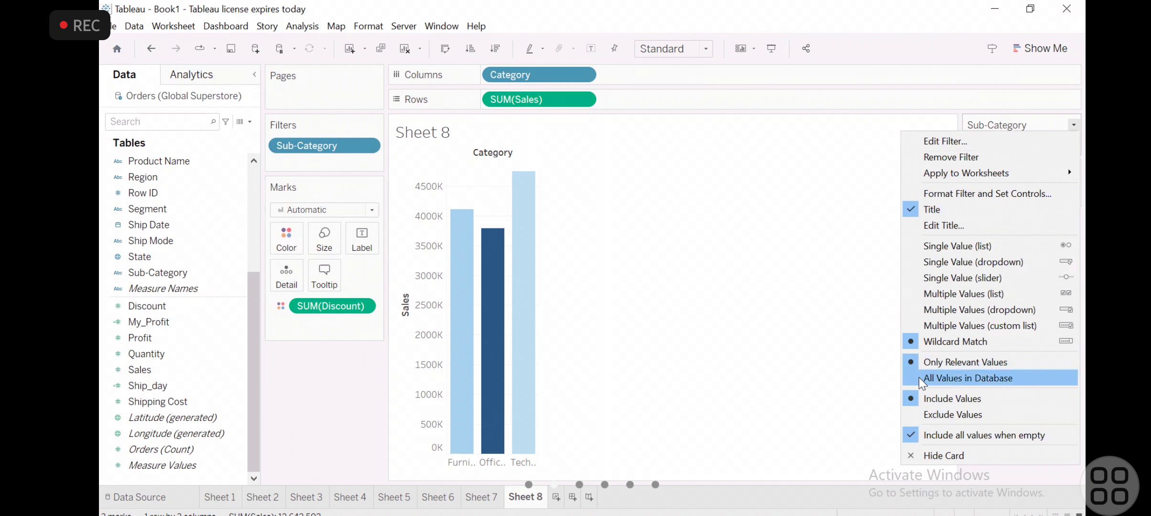
click(993, 311)
click(1019, 146)
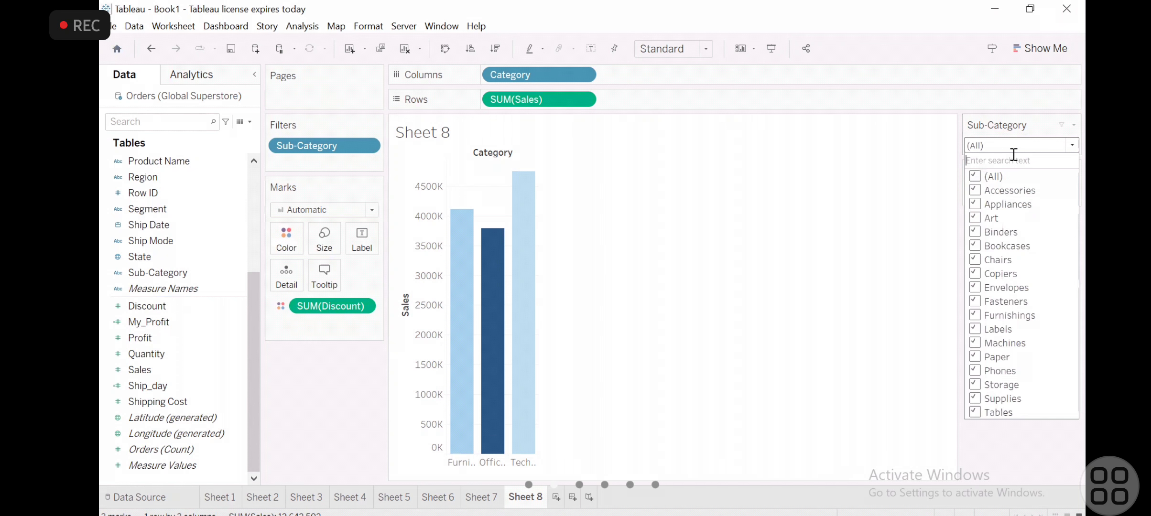
- Clear the Sub-Category selection and include only Appliances, Bookcases, Fasteners, Machines and Storage
click(980, 173)
click(980, 173)
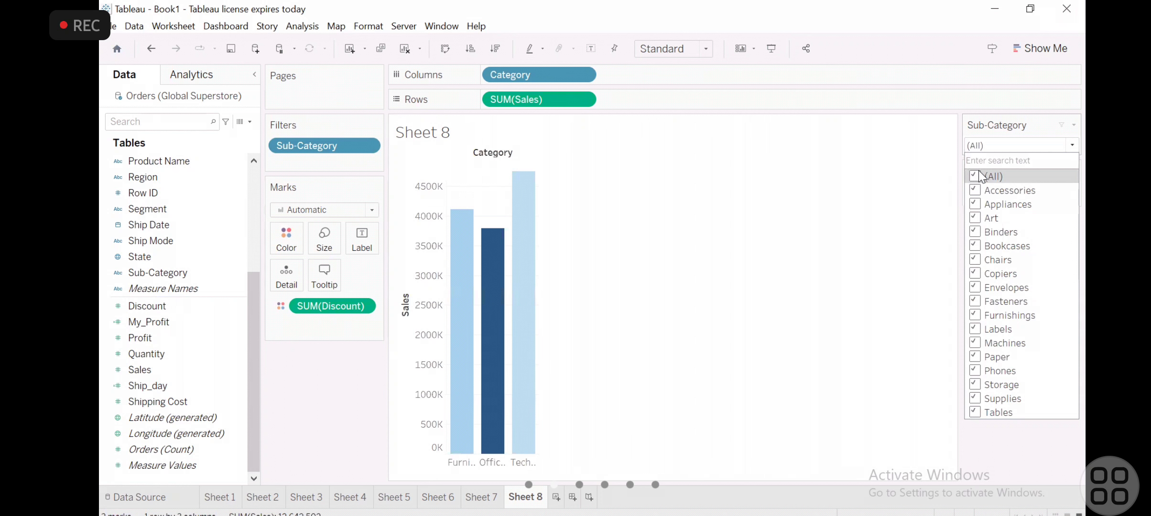
click(977, 174)
click(975, 205)
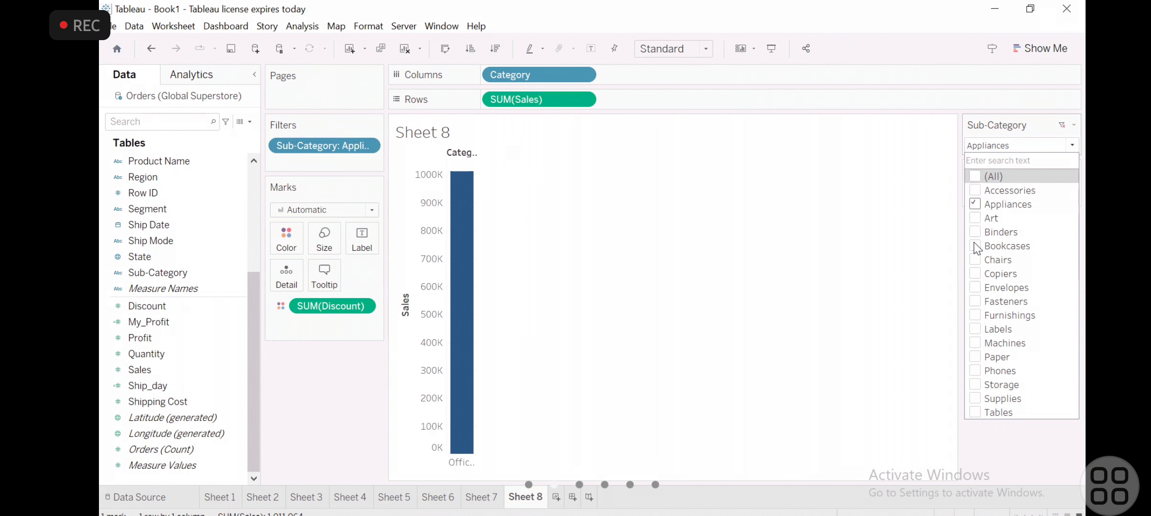
click(975, 247)
click(978, 303)
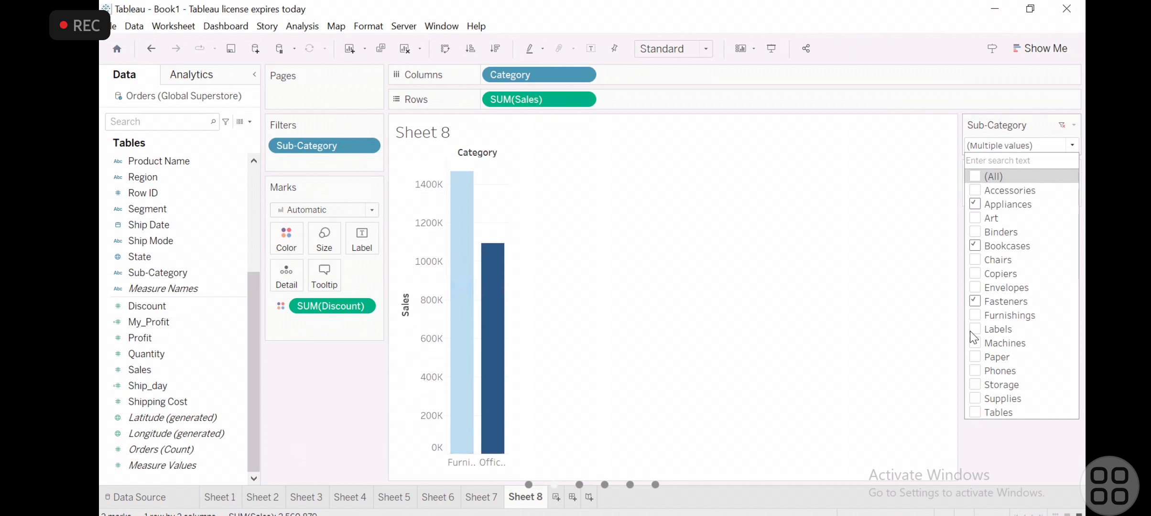
click(976, 343)
click(975, 384)
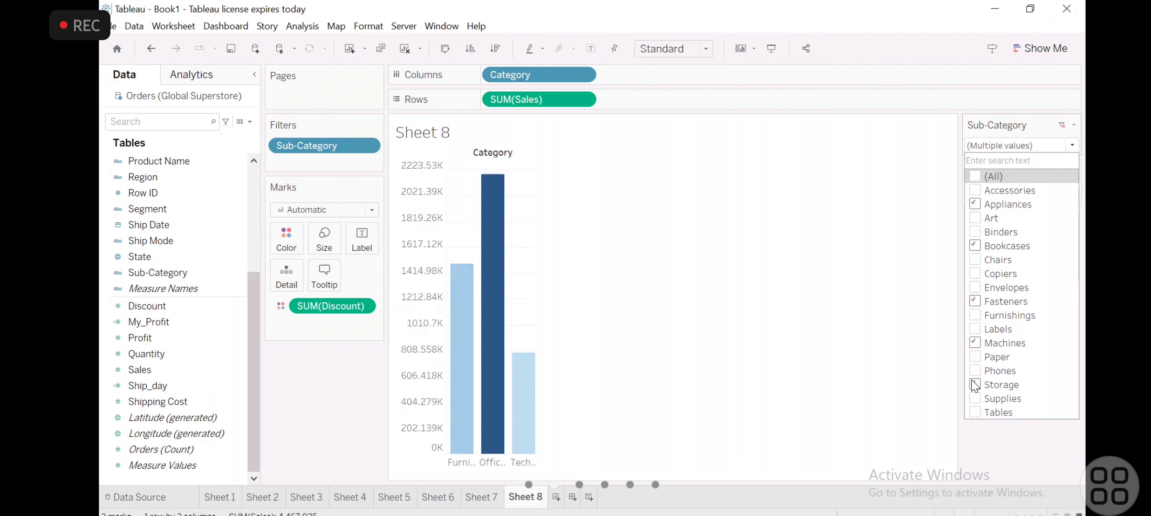
click(840, 310)
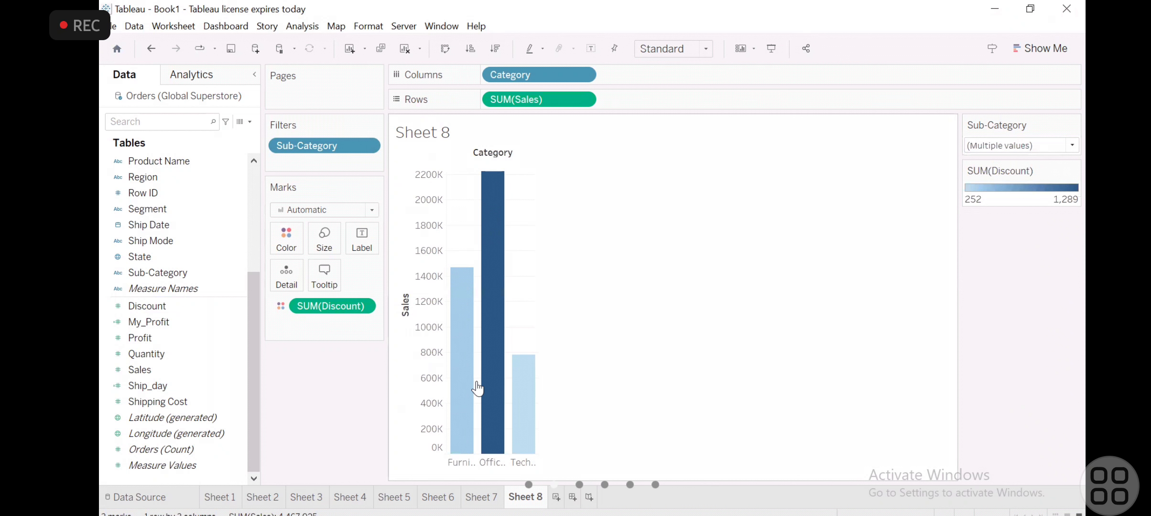
- Add a new blank worksheet after Sheet 8
mouse_move(466, 387)
click(556, 498)
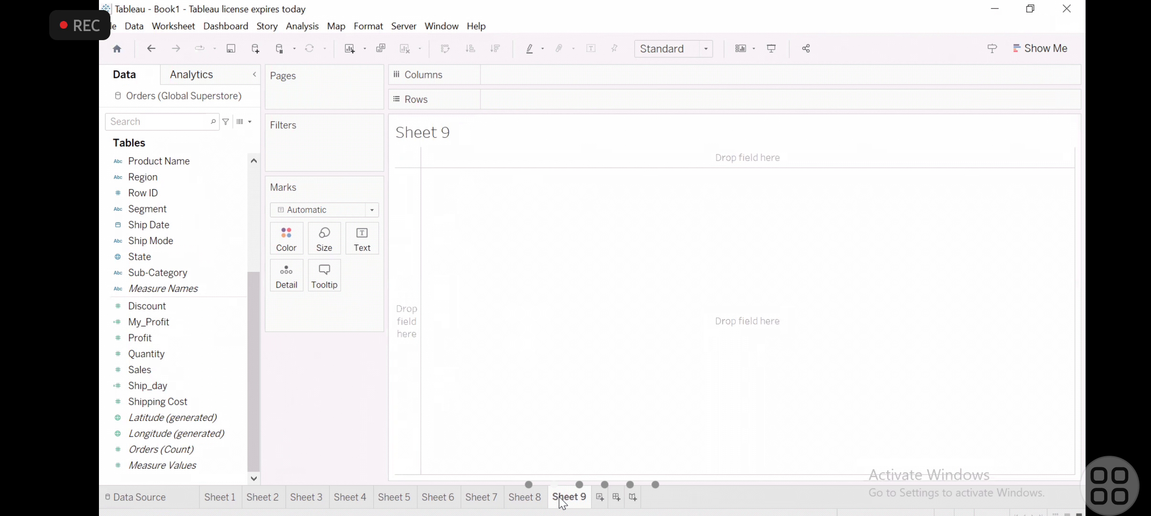
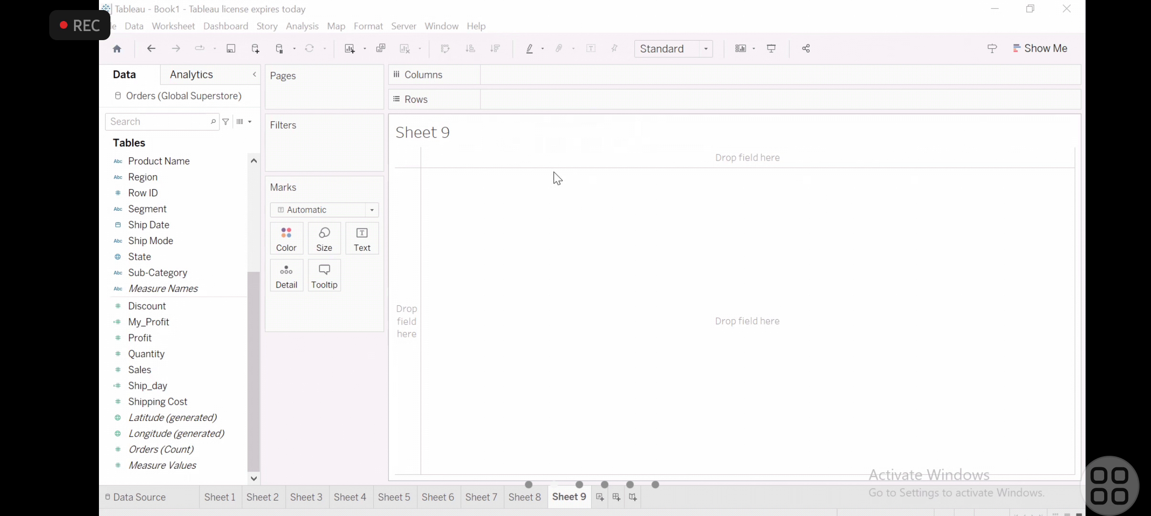
- Place Order Date on the columns of Sheet 9, split by year
click(253, 214)
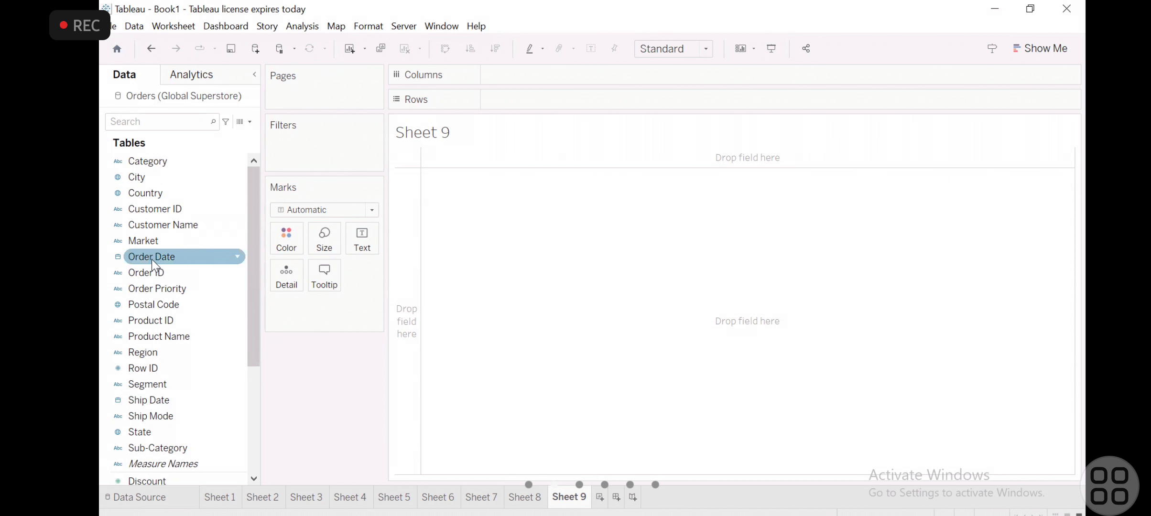
click(101, 461)
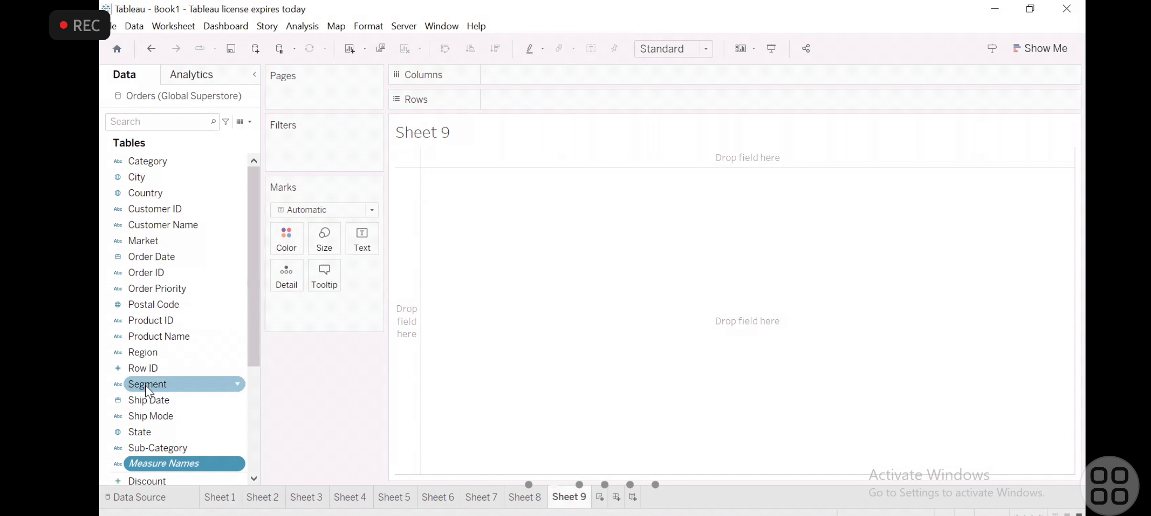
scroll(146, 385, down, 2)
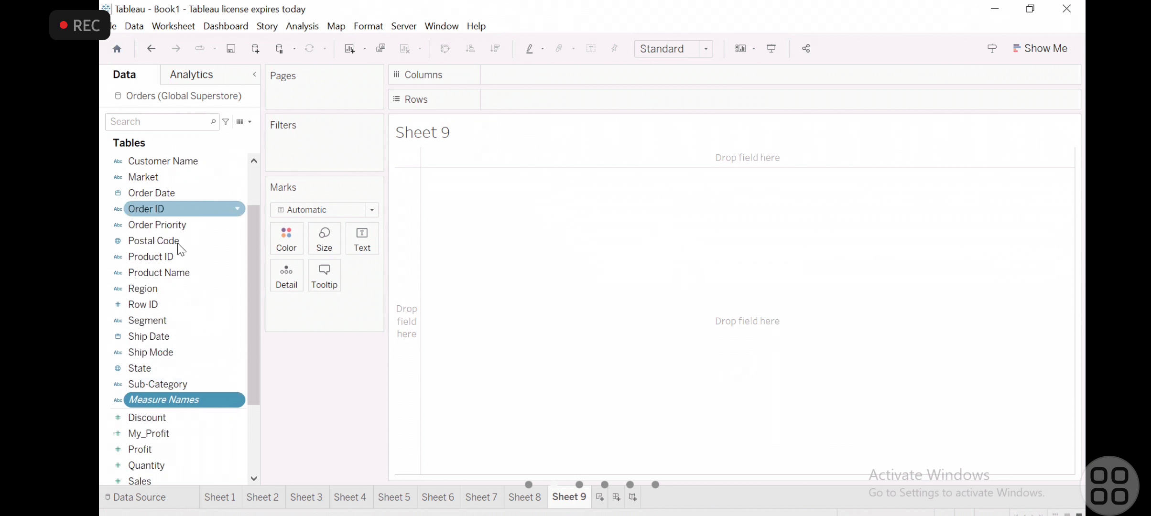
drag(174, 193, 538, 78)
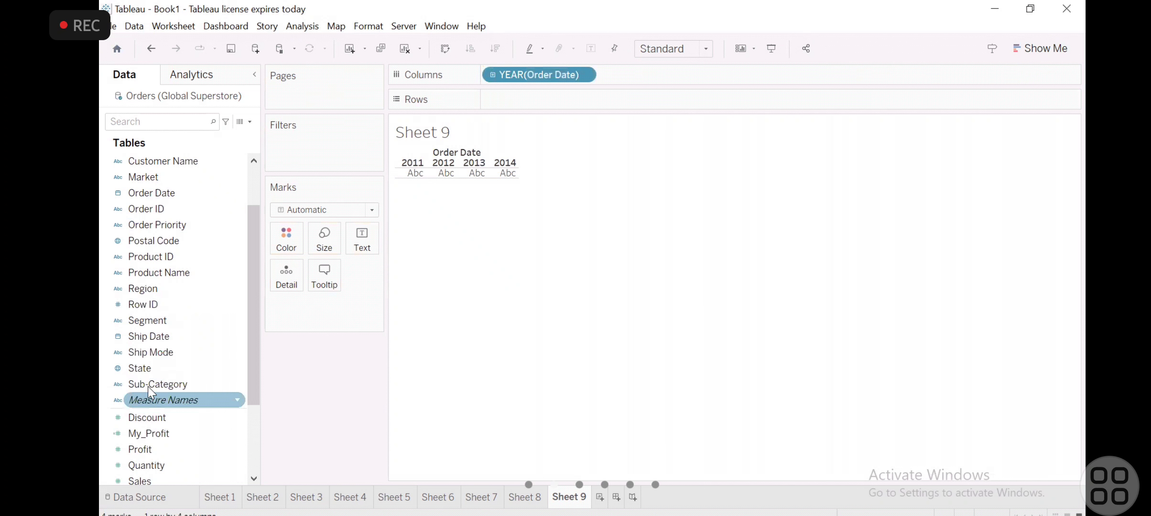
drag(147, 383, 542, 105)
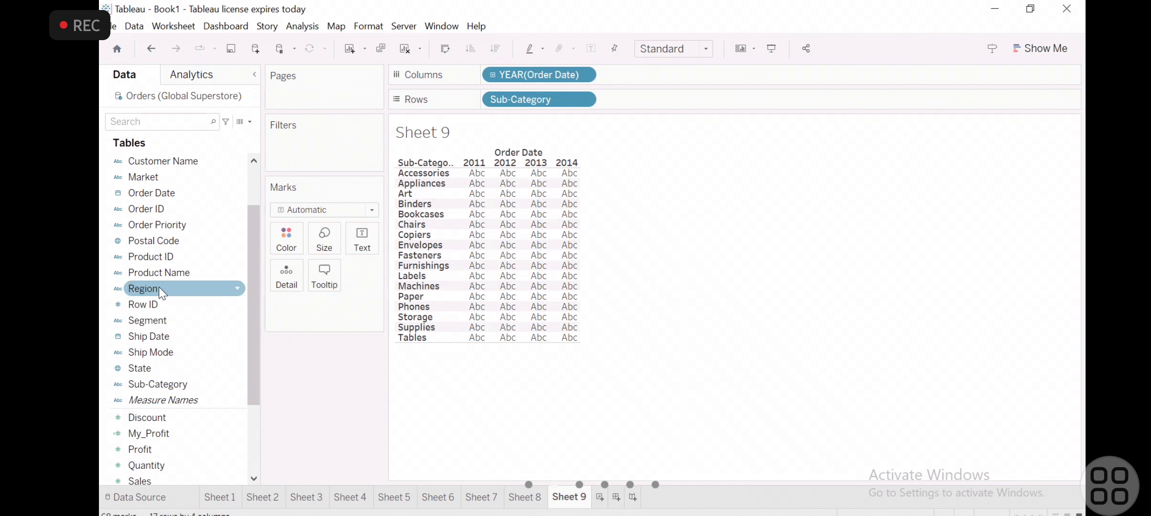
drag(140, 416, 216, 357)
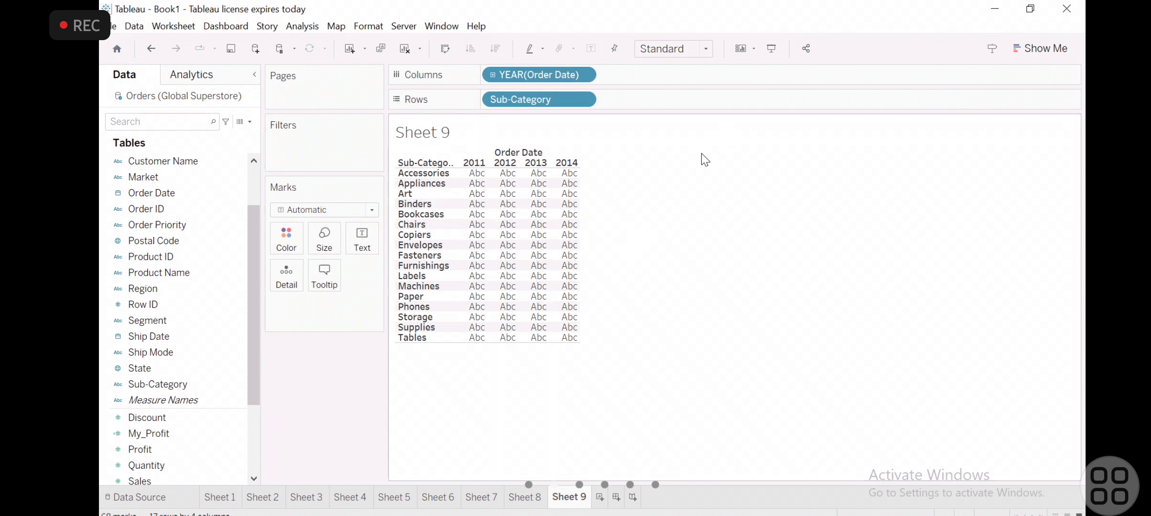
click(222, 337)
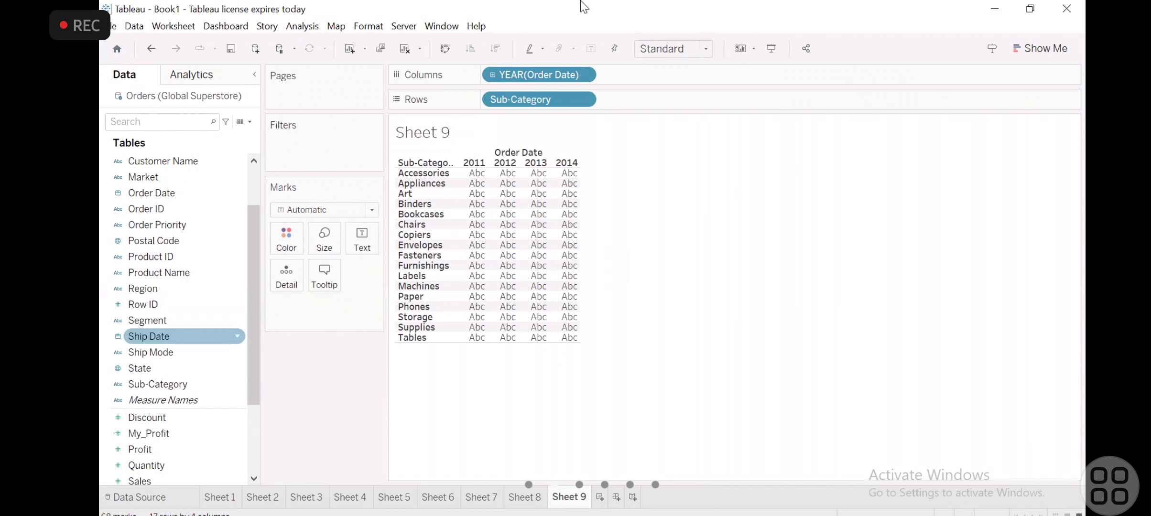
click(493, 75)
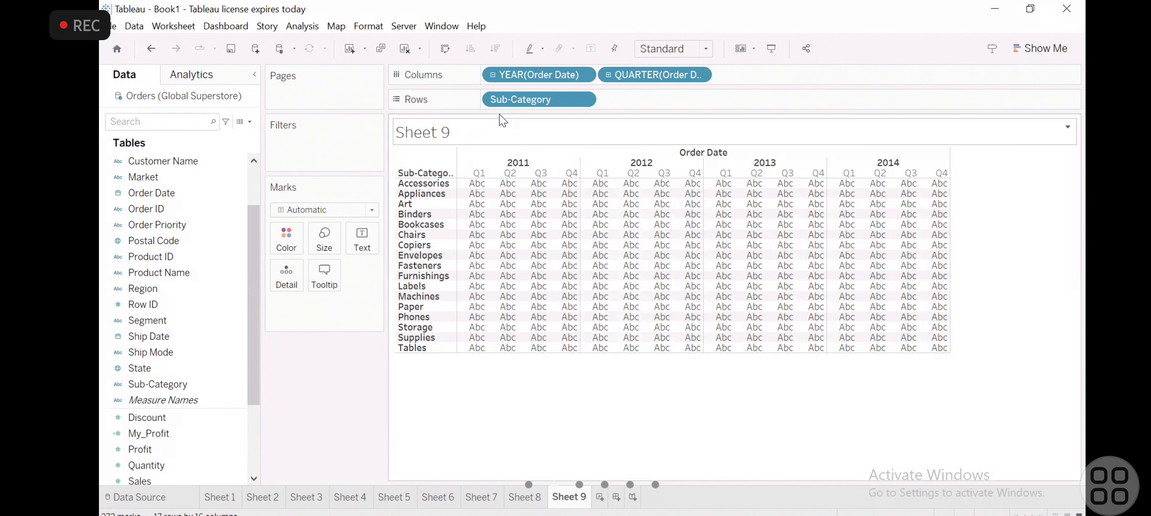
drag(515, 101, 310, 297)
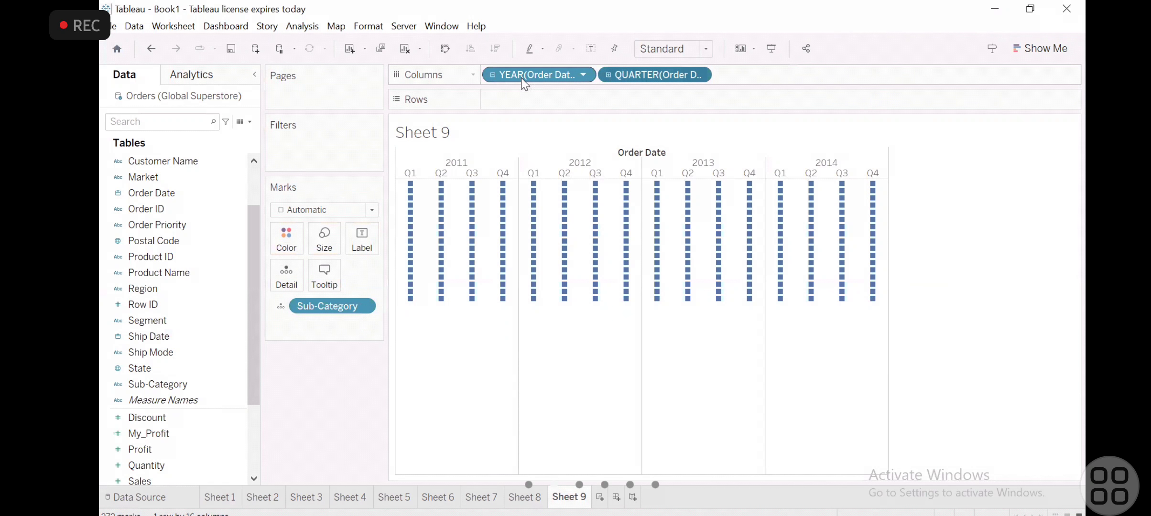
click(492, 74)
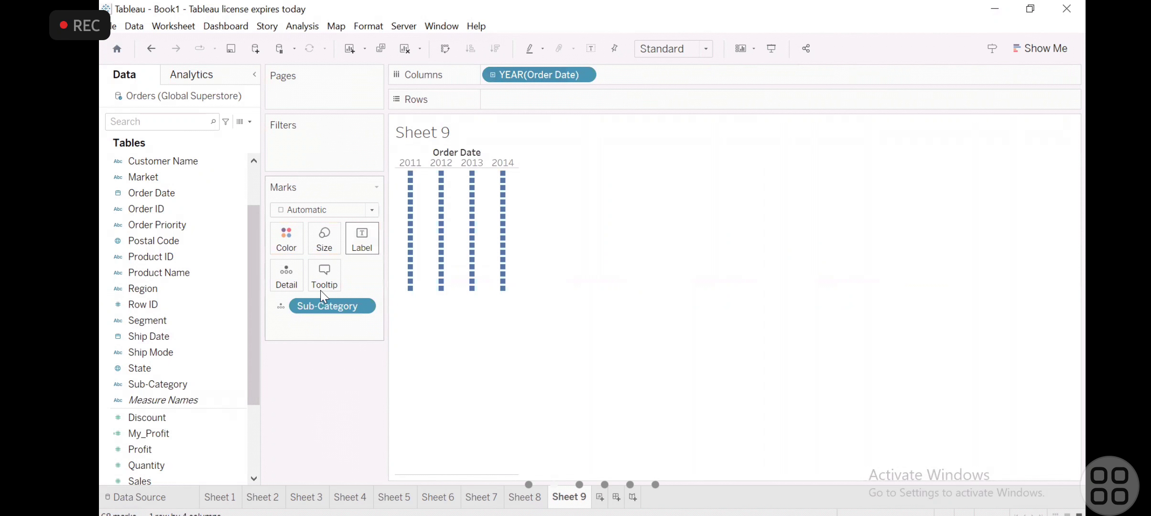
drag(321, 308, 266, 428)
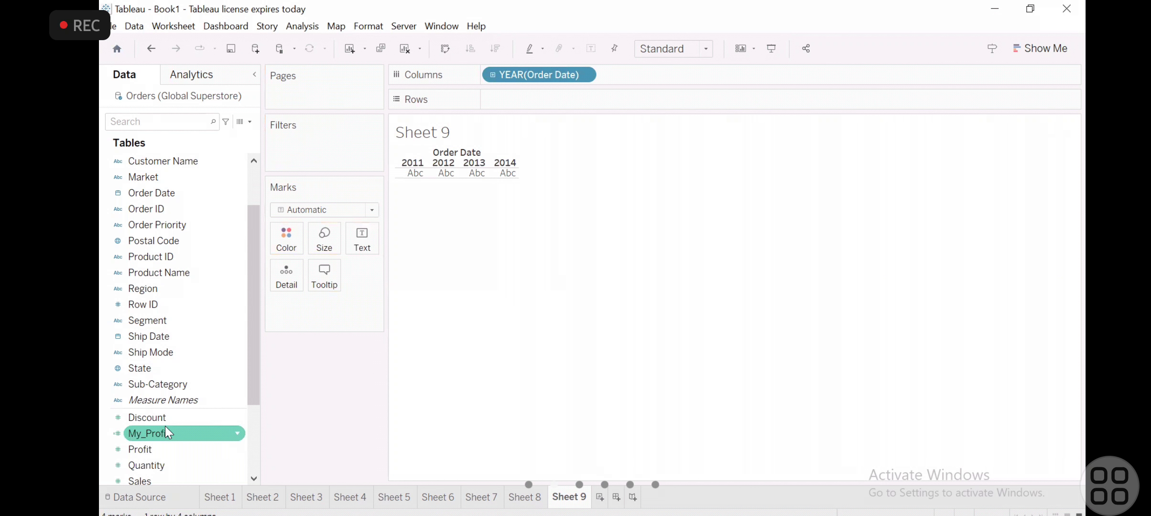
- Add Sales to the rows and change the mark type to Bar to show yearly sales
scroll(165, 424, down, 3)
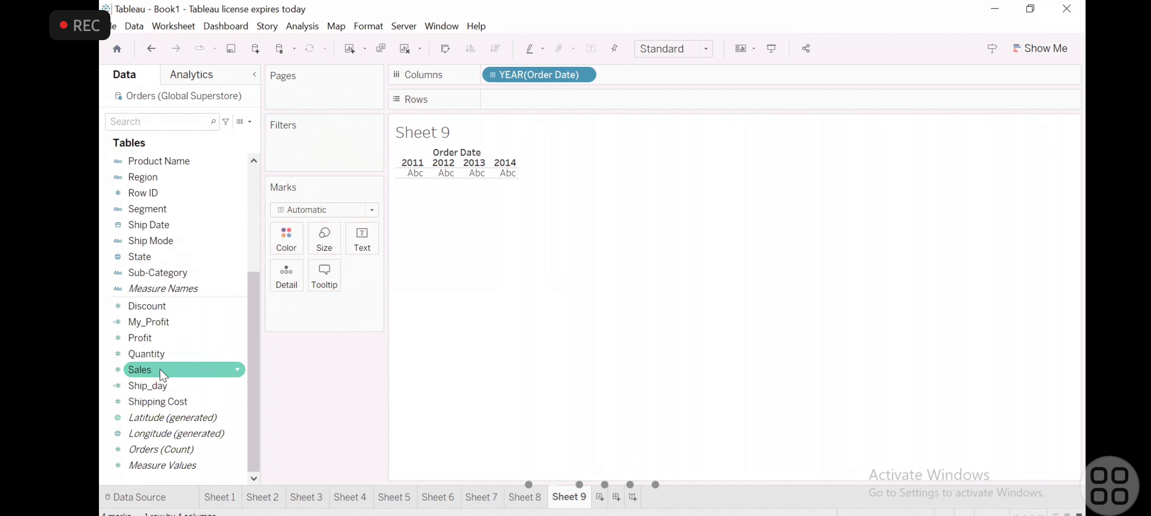
drag(160, 370, 514, 102)
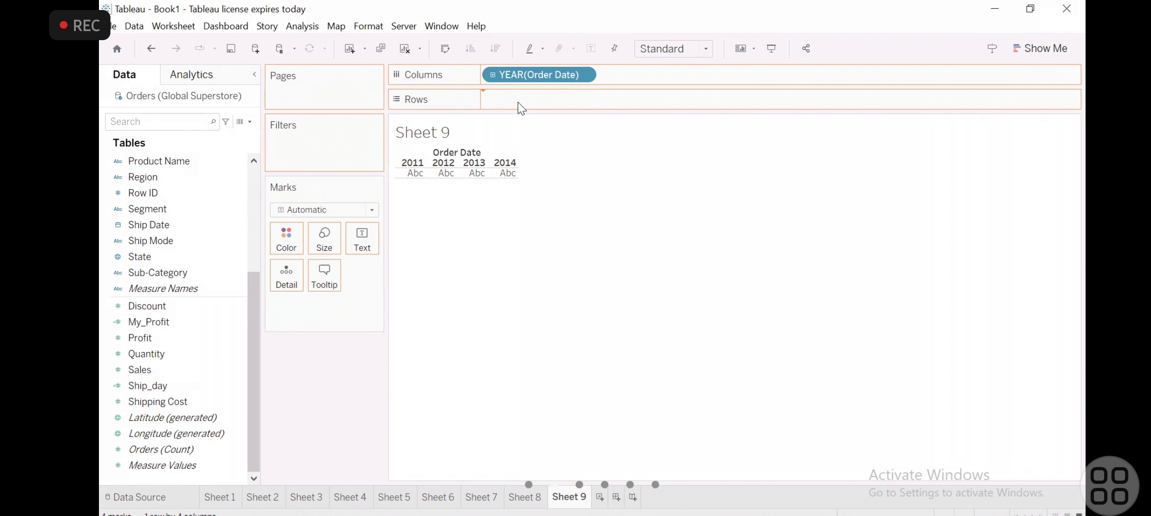
click(371, 210)
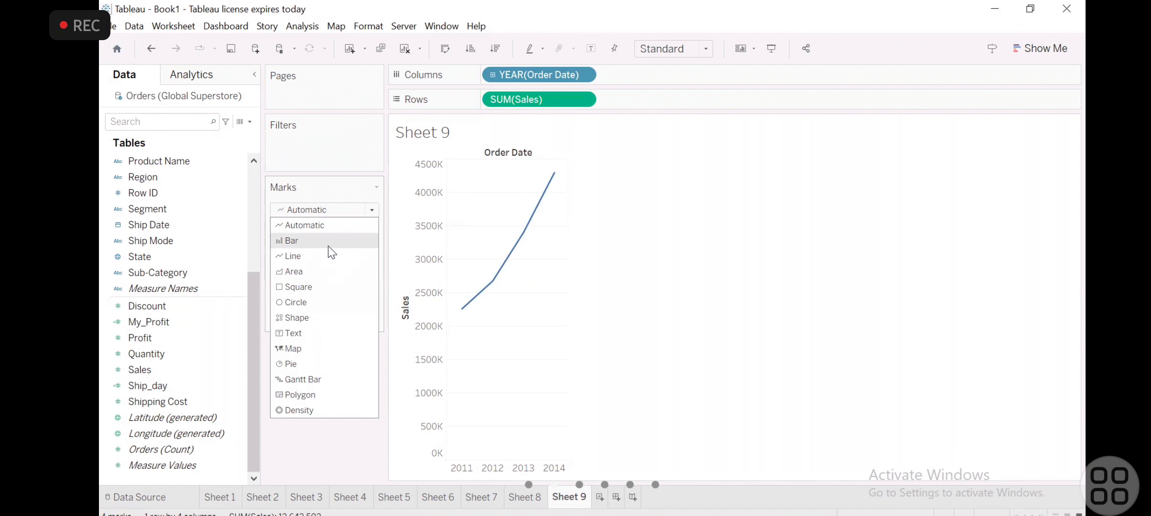
click(329, 246)
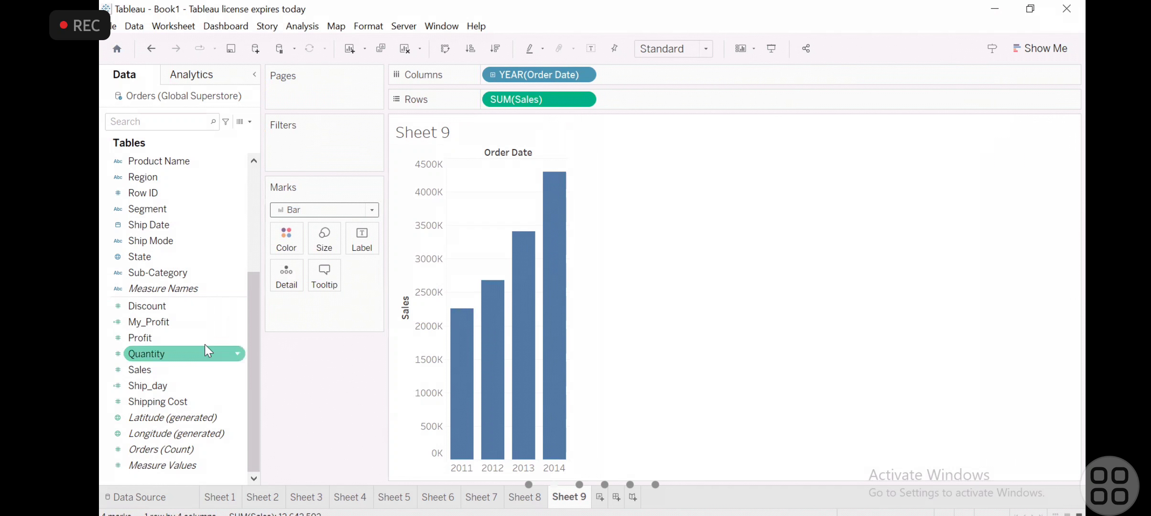
- Expand Order Date from years to quarters, collapse it again and examine the yearly sales bars
click(493, 76)
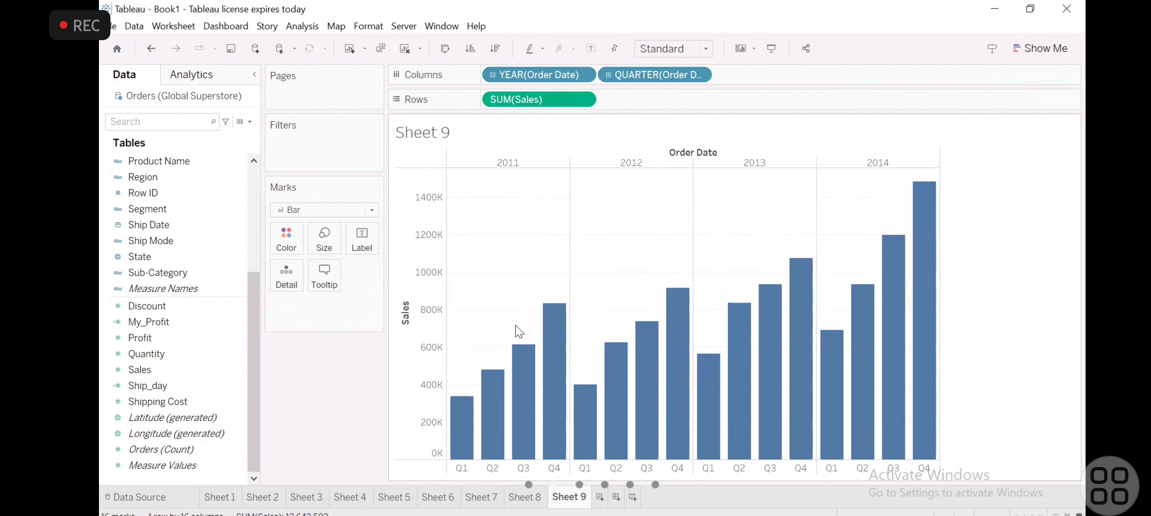
click(491, 75)
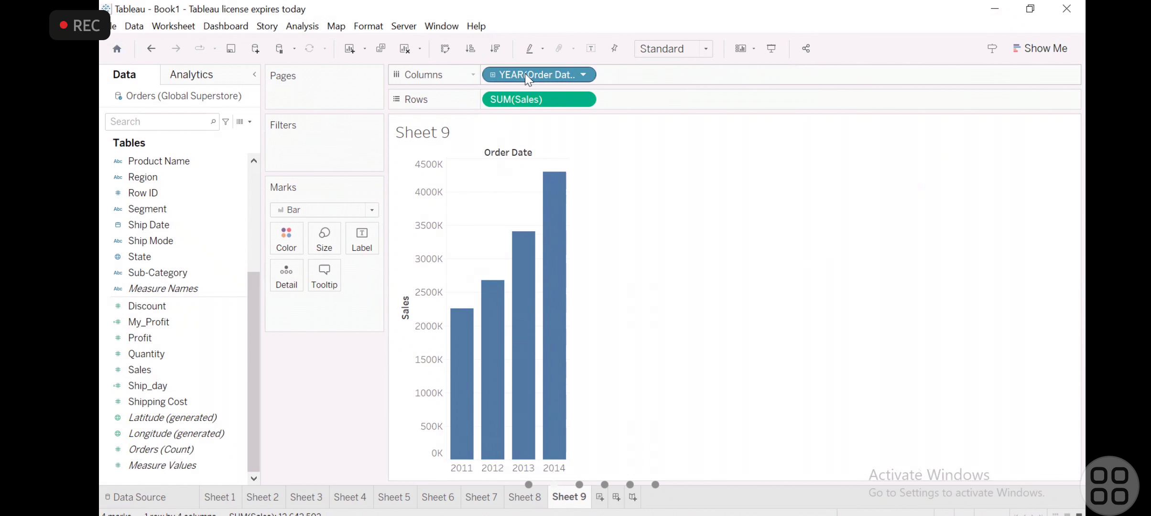
mouse_move(448, 440)
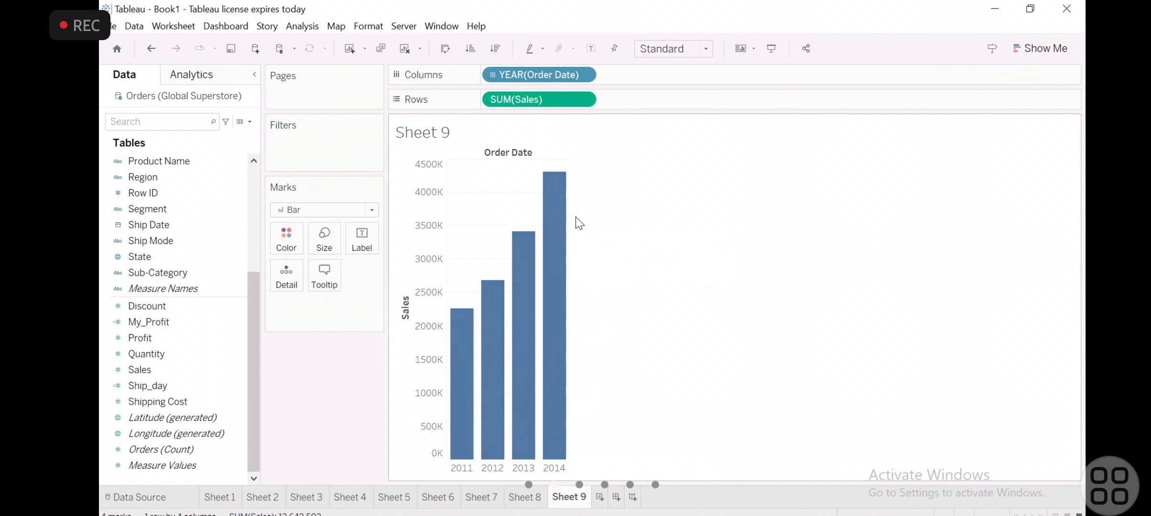
mouse_move(560, 190)
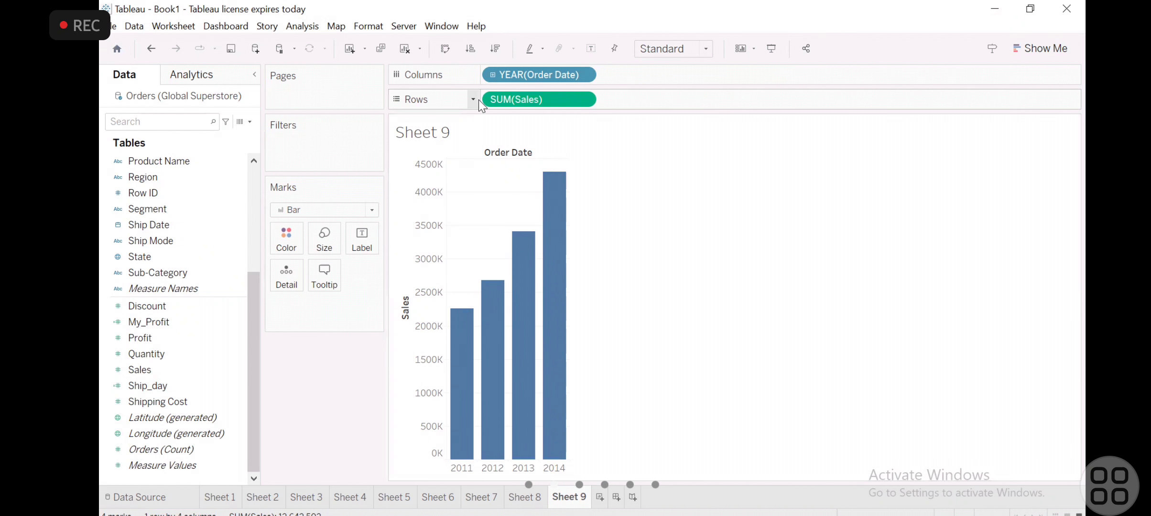
- Drill Order Date down to quarters and inspect the sales of individual quarters from 2011 to 2014
click(492, 75)
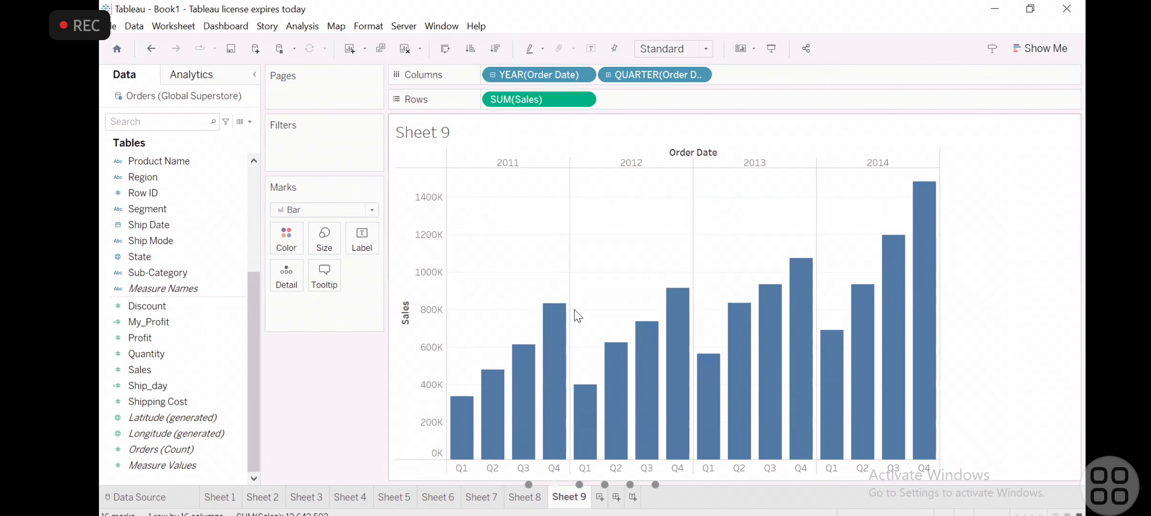
mouse_move(519, 434)
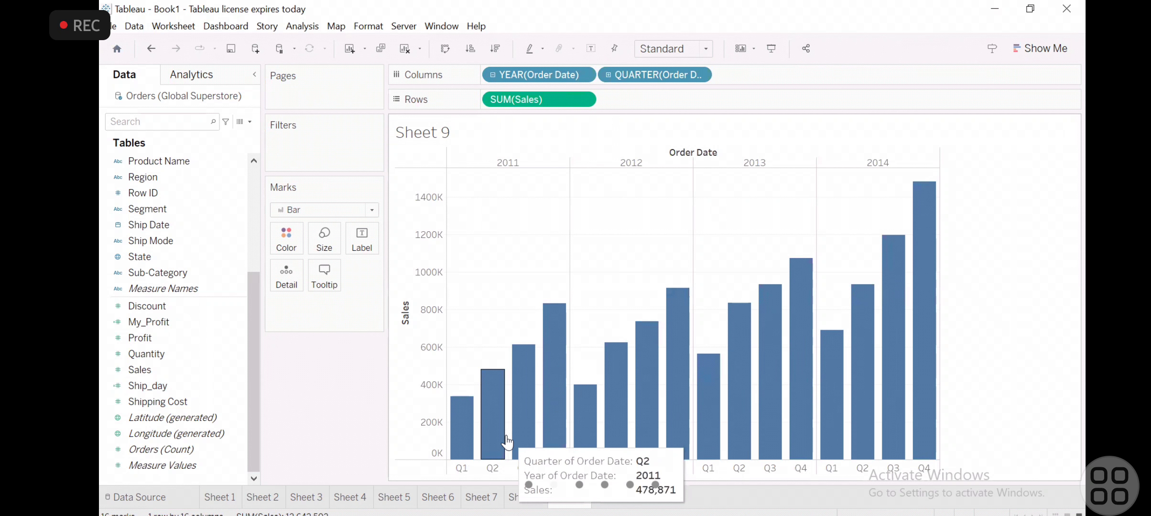
mouse_move(740, 436)
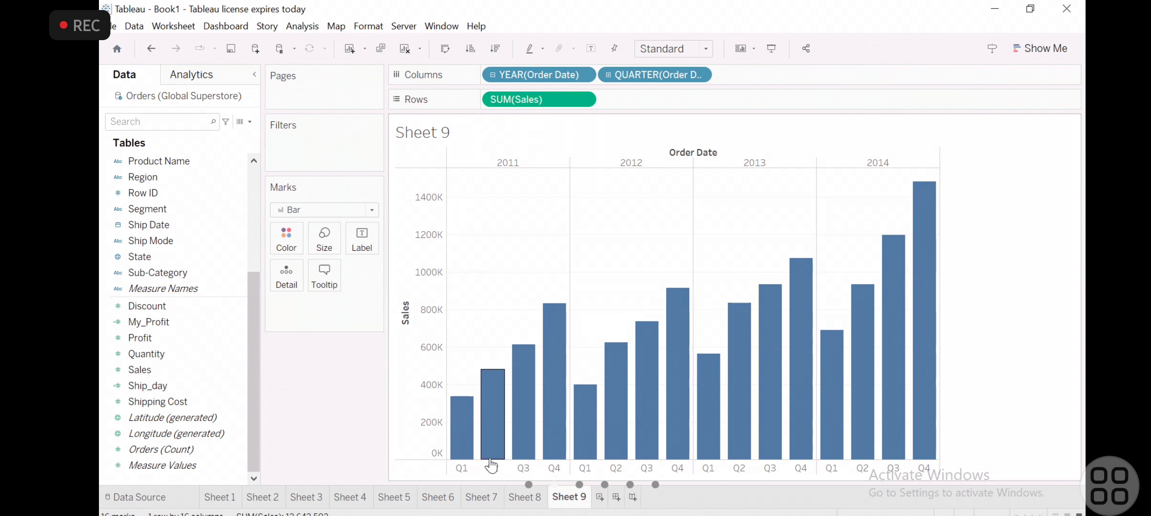
mouse_move(492, 464)
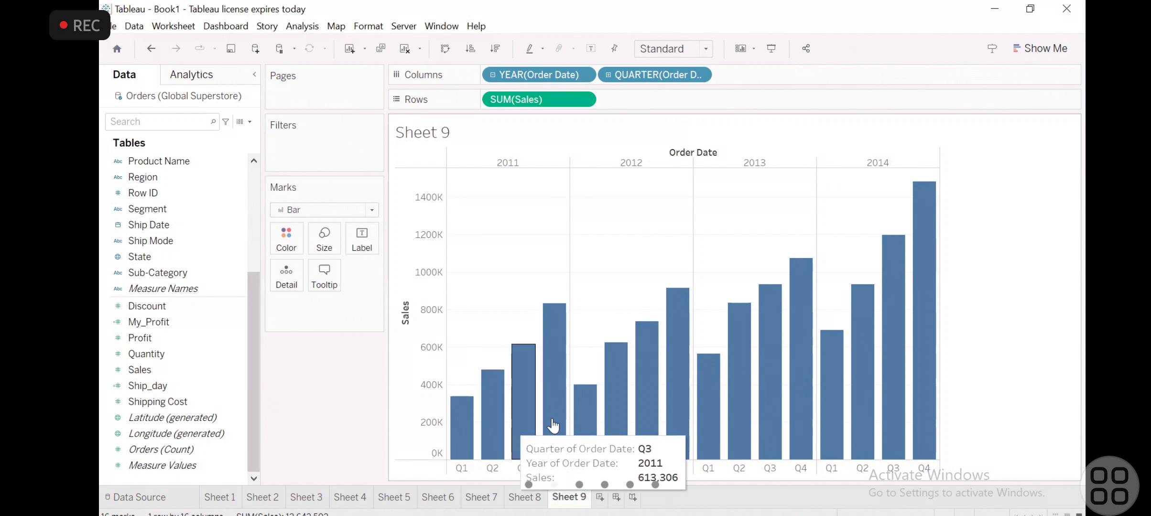
mouse_move(934, 192)
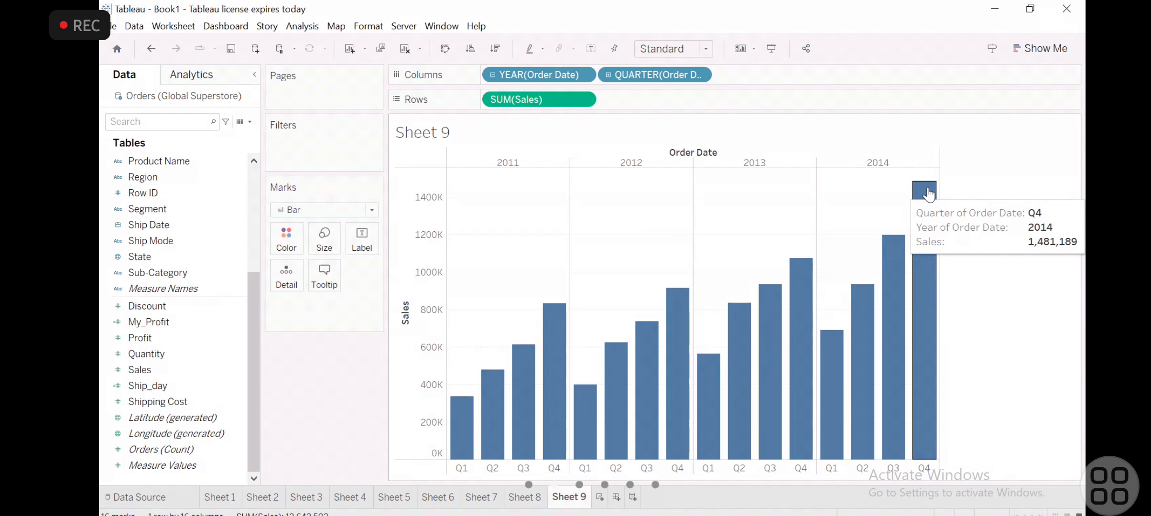
mouse_move(812, 271)
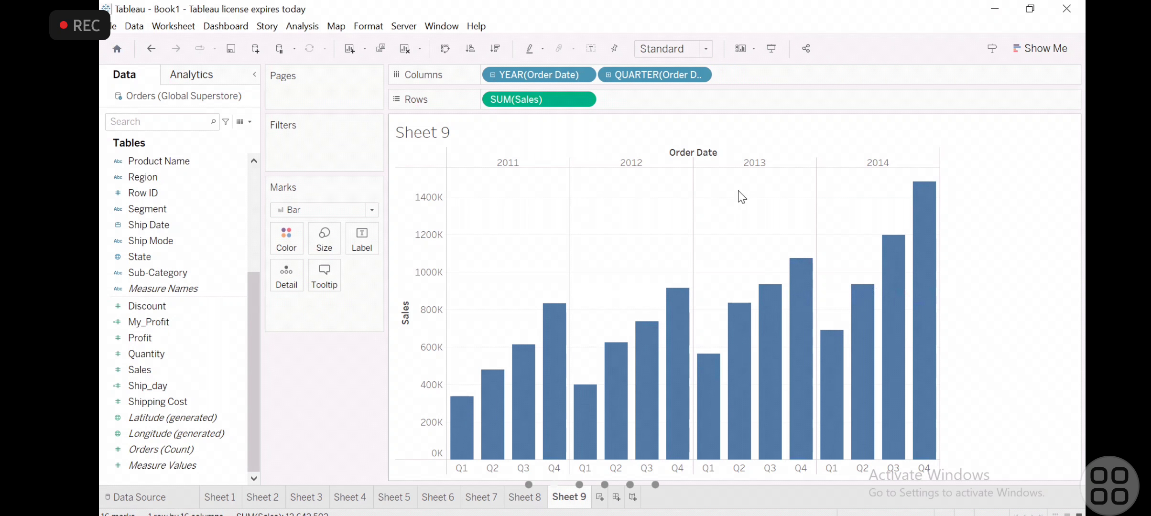
- Drill the quarters down to months, and collapse the Order Date hierarchy back to years
click(608, 75)
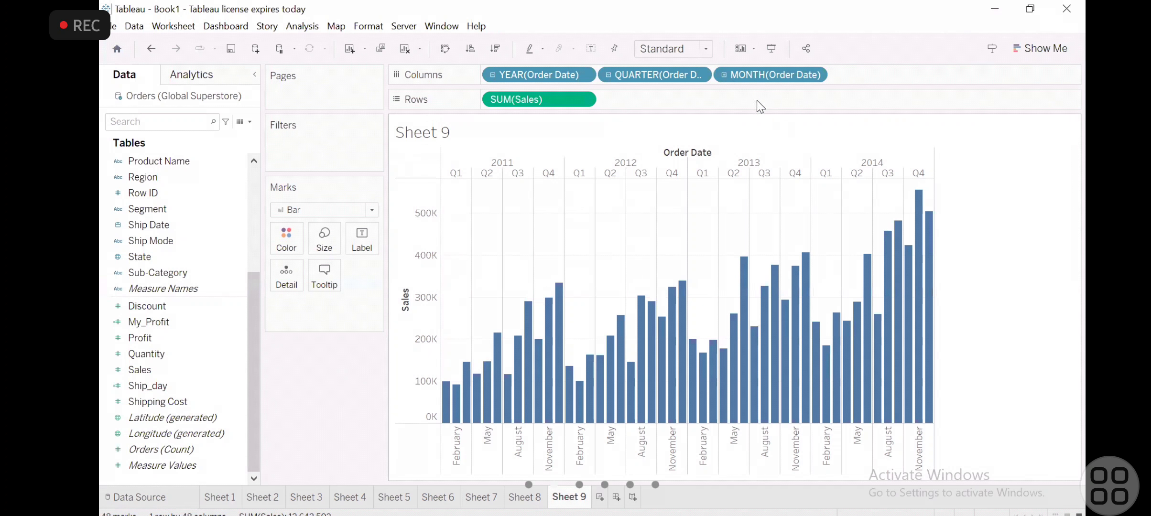
click(608, 74)
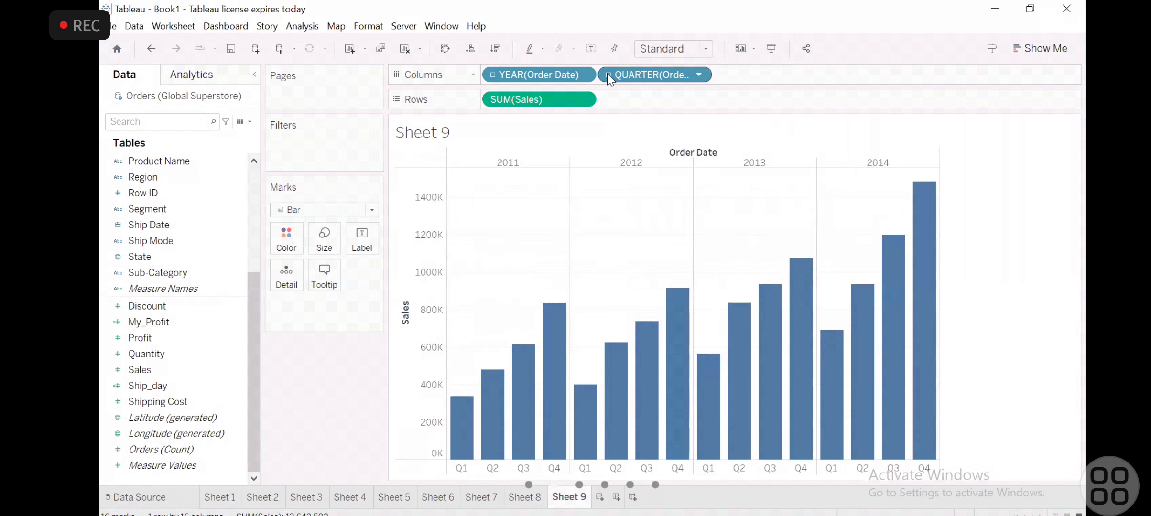
click(493, 76)
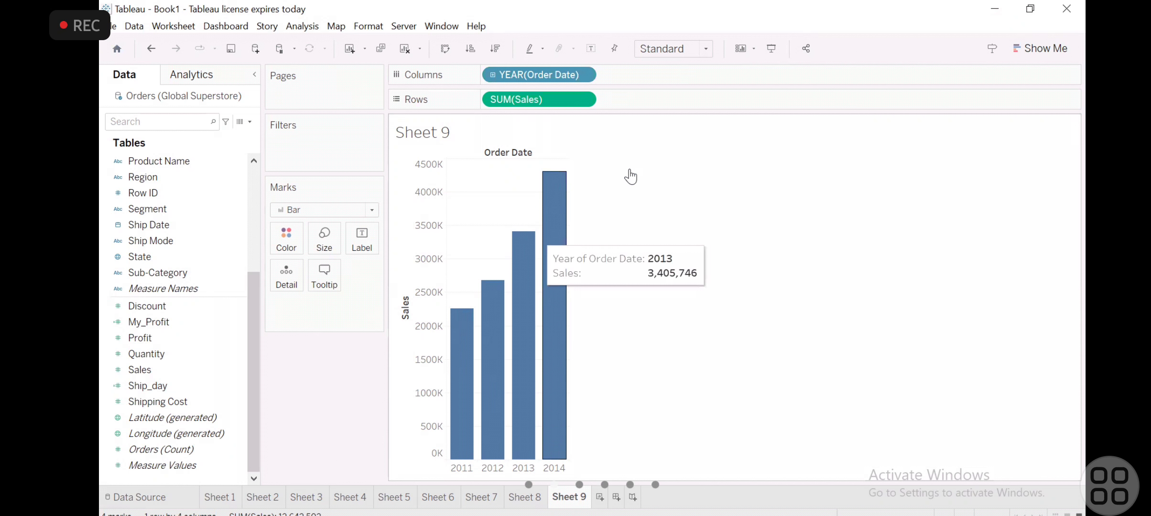
- Repeat the Order Date drill-down through quarters to months and roll the chart back up to years
click(493, 76)
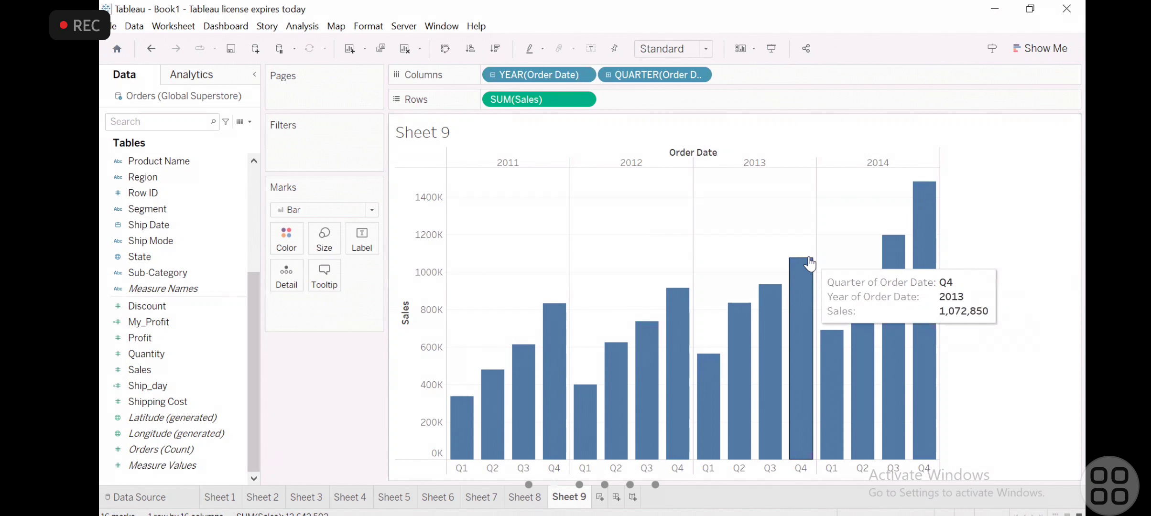
click(607, 77)
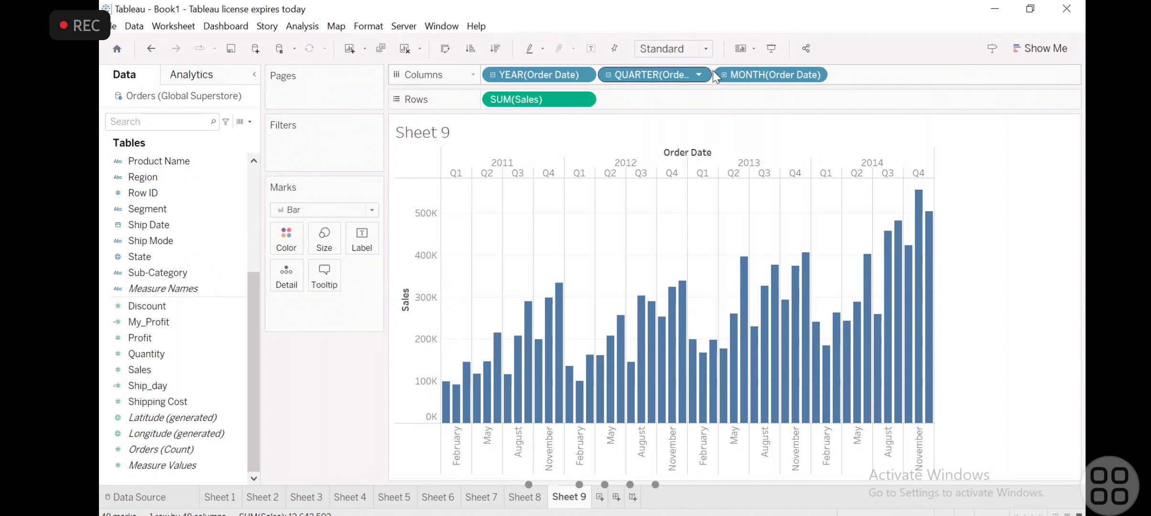
click(606, 76)
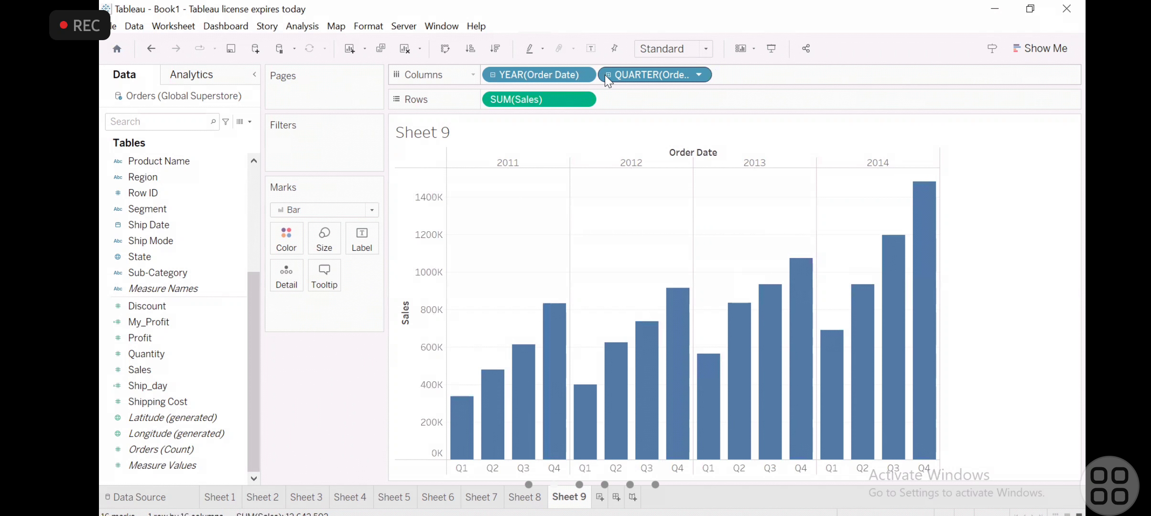
click(489, 74)
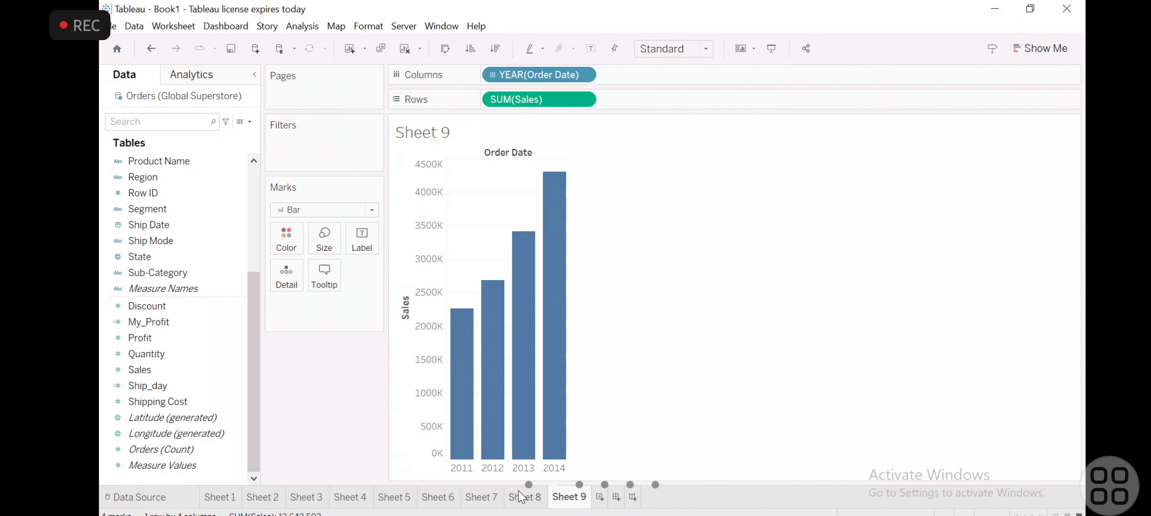
- Add a blank dashboard after Sheet 9 and a new blank worksheet behind it
click(615, 498)
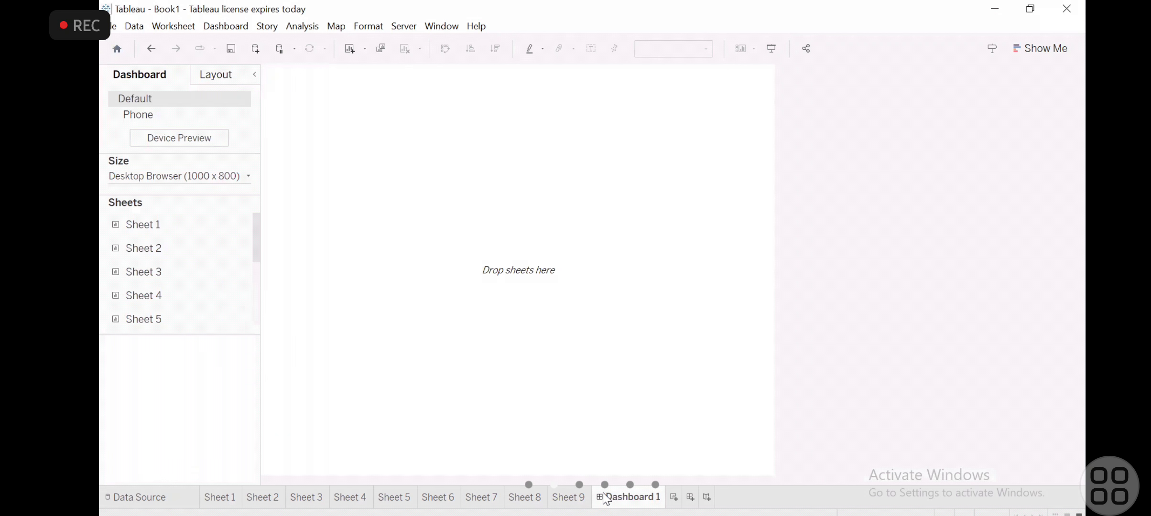
mouse_move(562, 501)
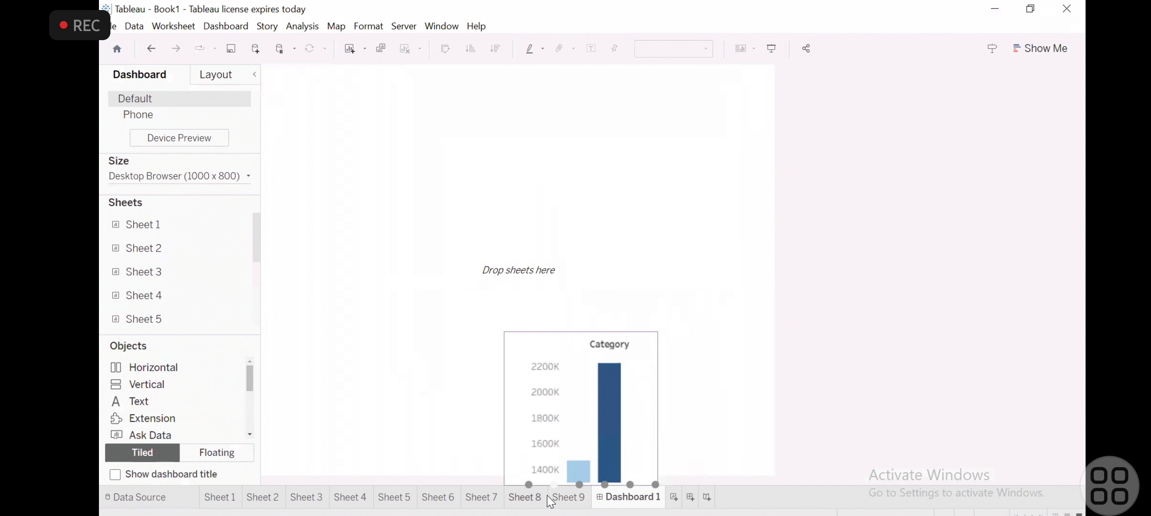
click(673, 498)
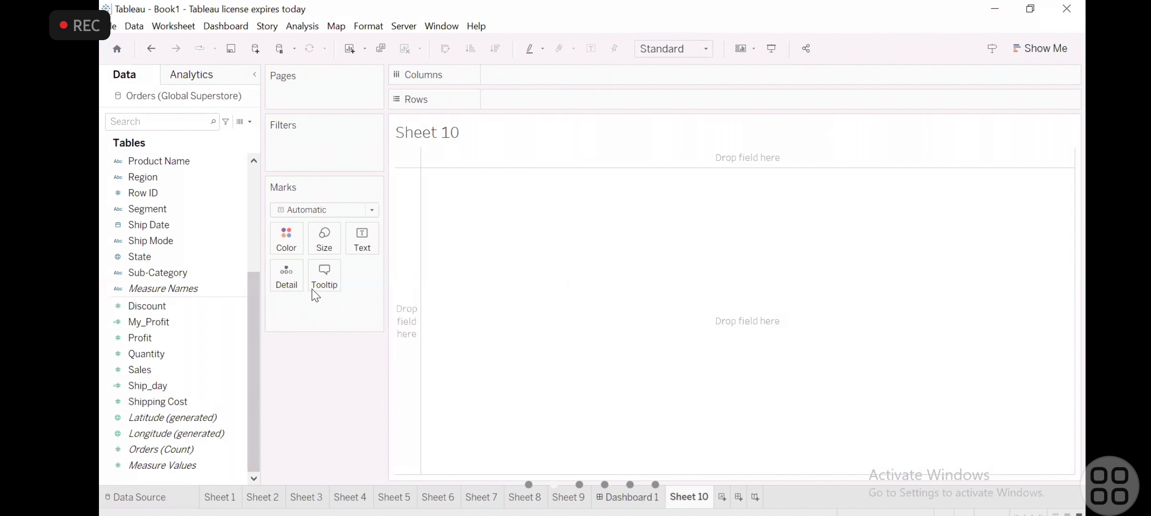
- Examine the dimensions and measures available in the Orders table, from Category down to Measure Values
scroll(253, 213, up, 5)
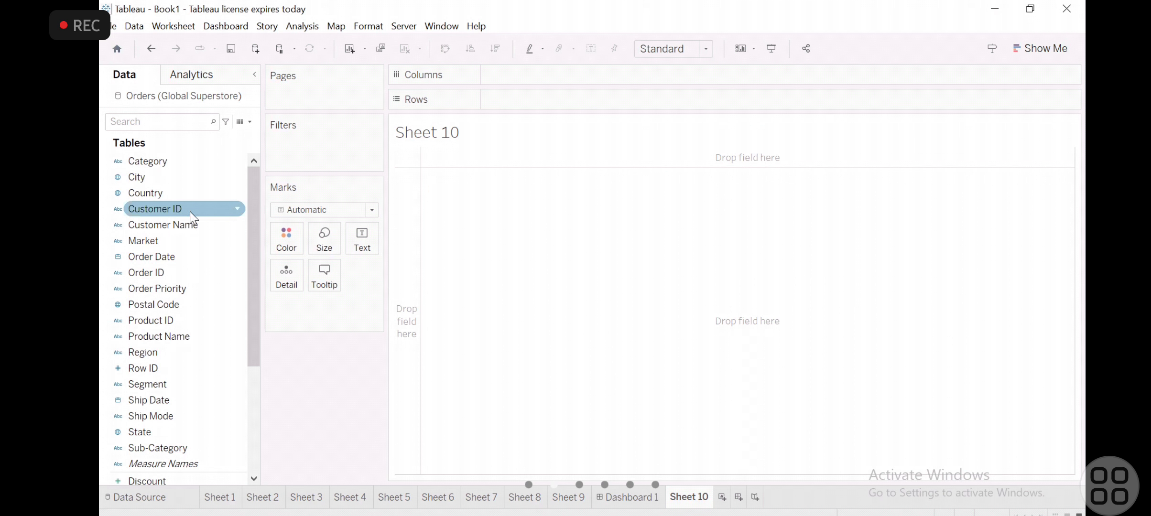
scroll(199, 306, down, 3)
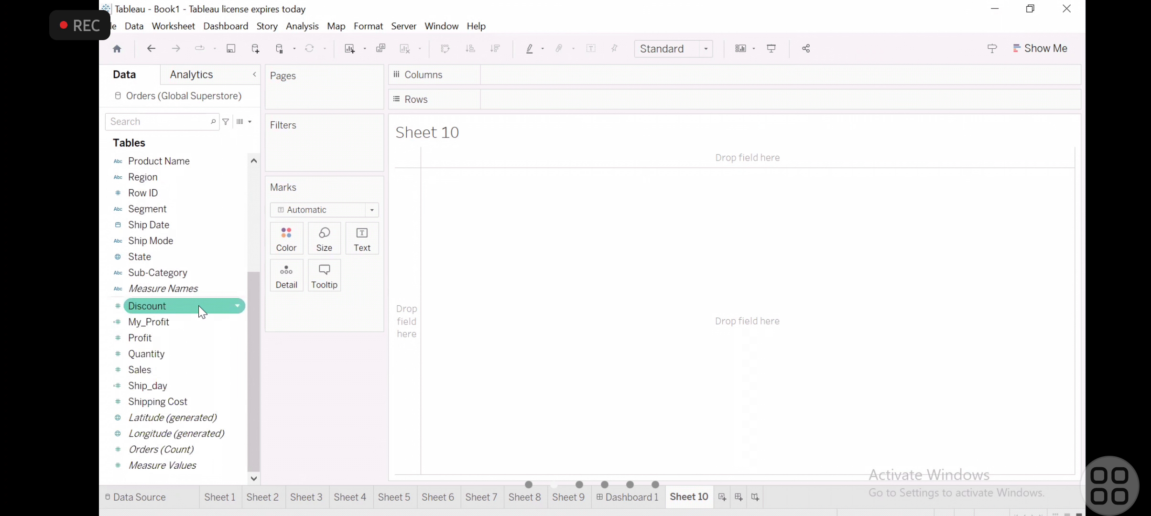
scroll(199, 306, up, 4)
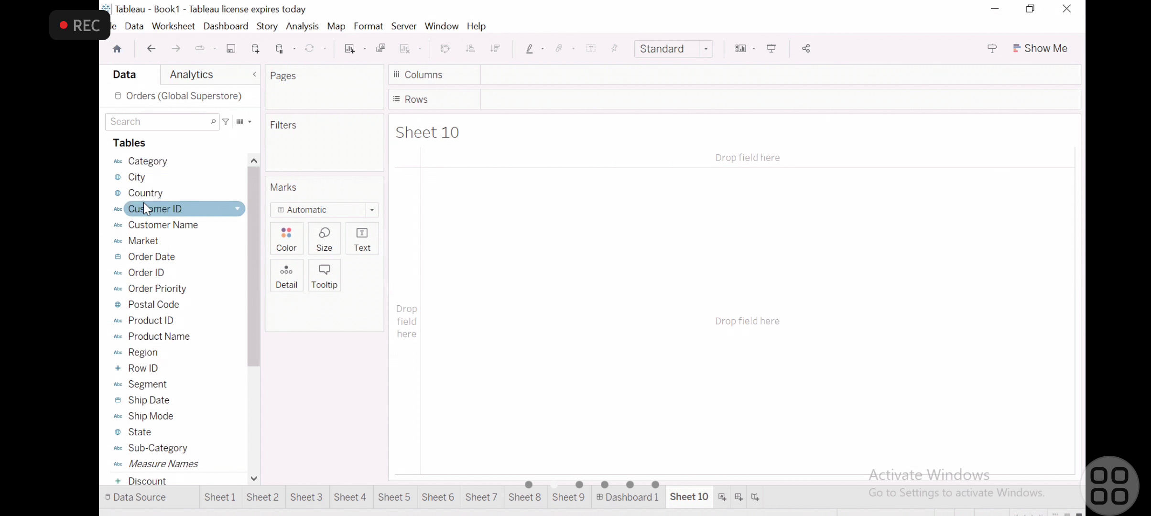
scroll(165, 277, down, 1)
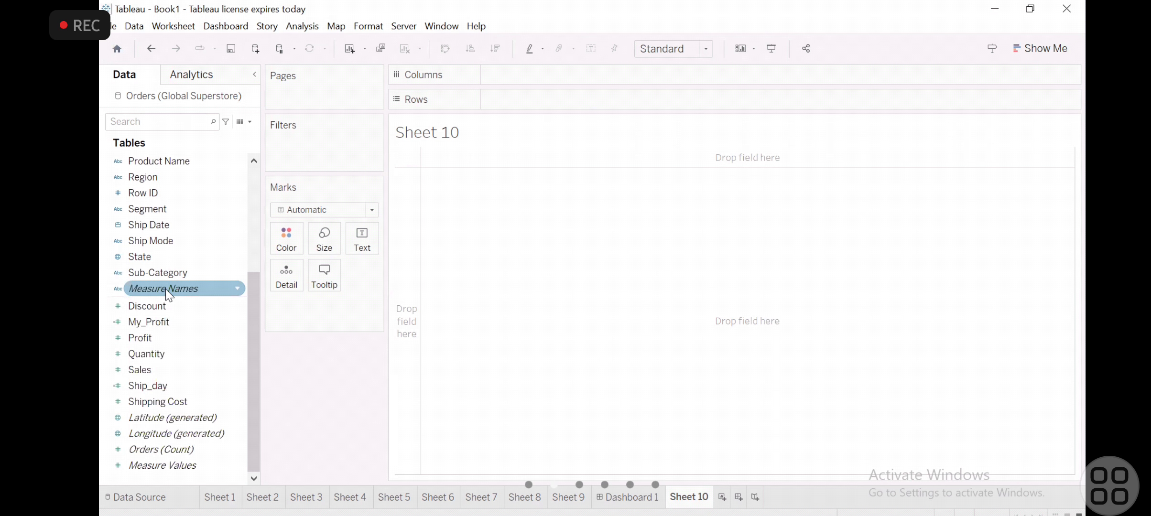
scroll(165, 288, up, 4)
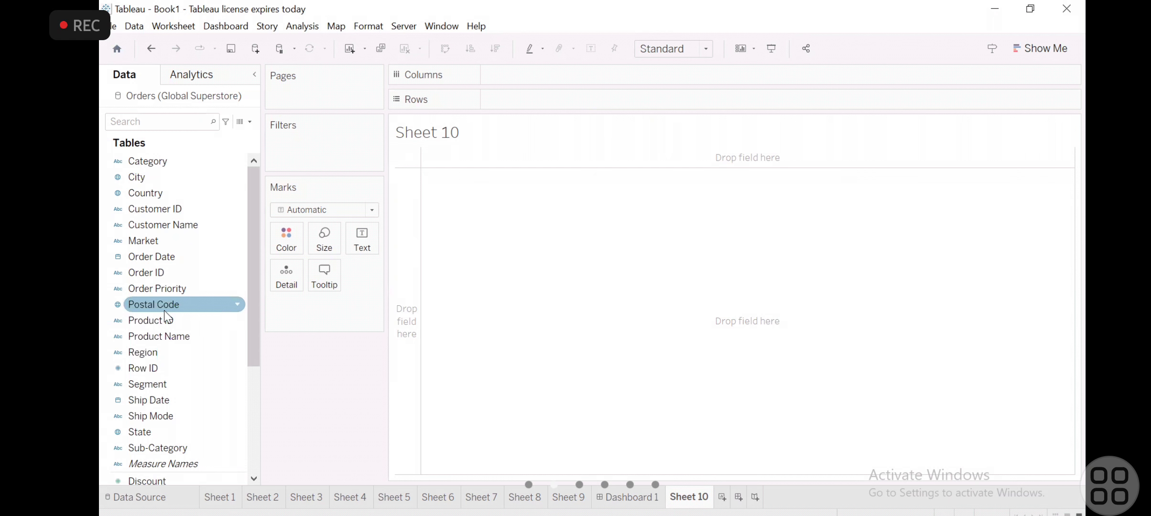
scroll(150, 426, down, 3)
scroll(150, 427, up, 2)
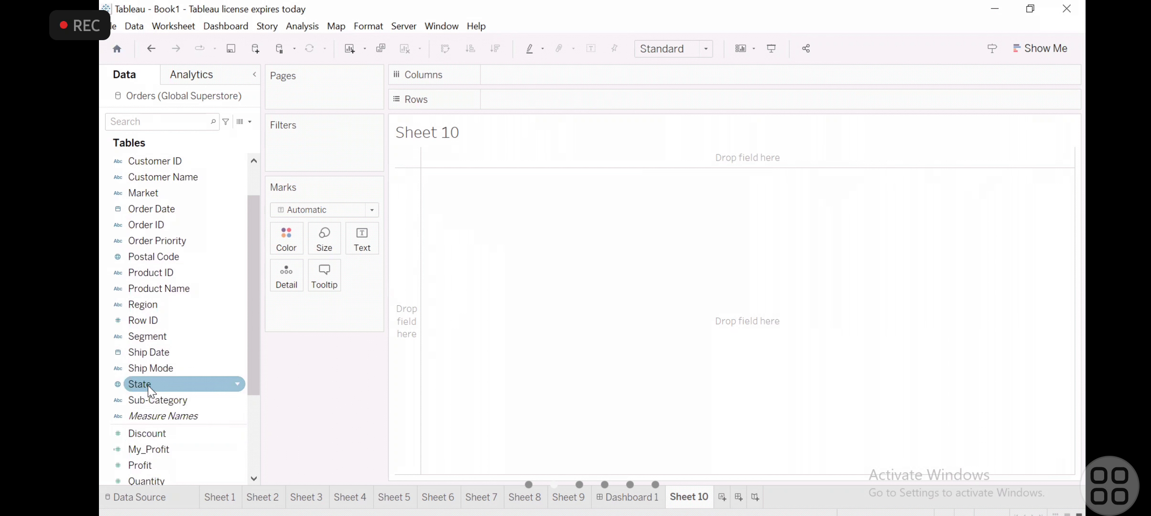
scroll(148, 383, up, 2)
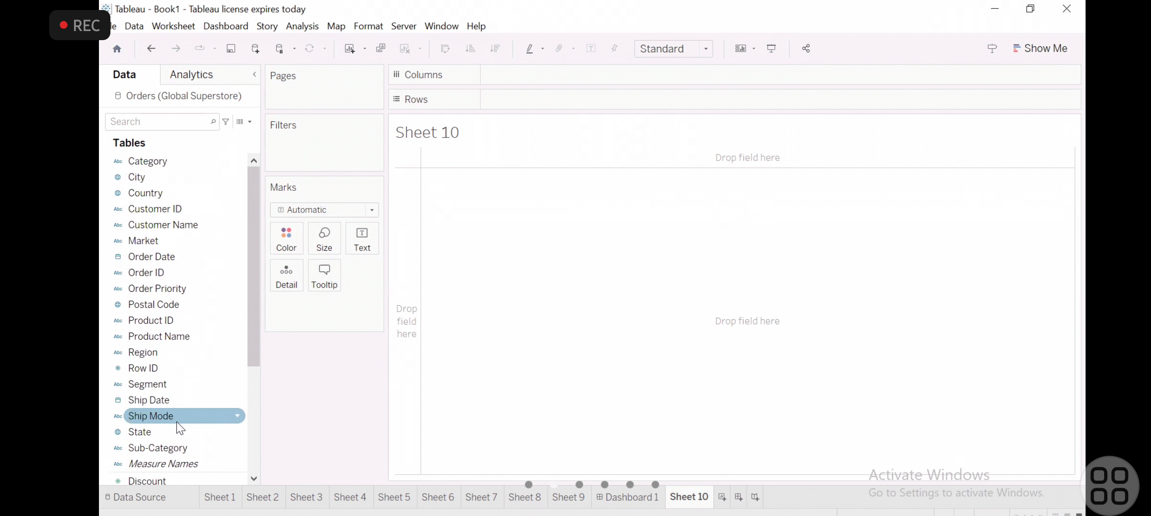
- Create a hierarchy from Country and State, with Country as the upper level, and name it My_Hiererachy
drag(158, 432, 155, 190)
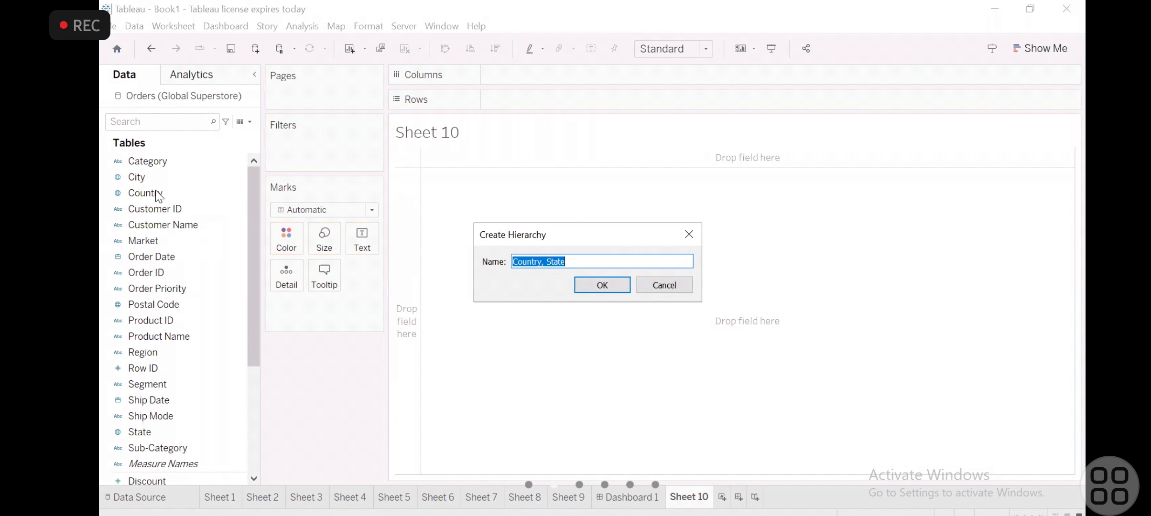
key(BackSpace)
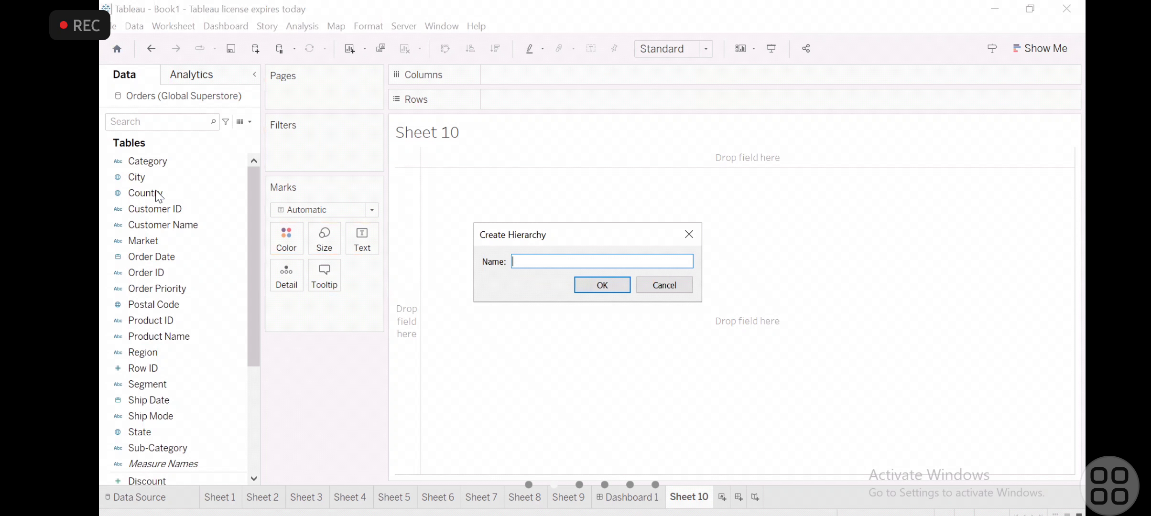
text(My_Hiere)
key(BackSpace)
text(archy)
key(Return)
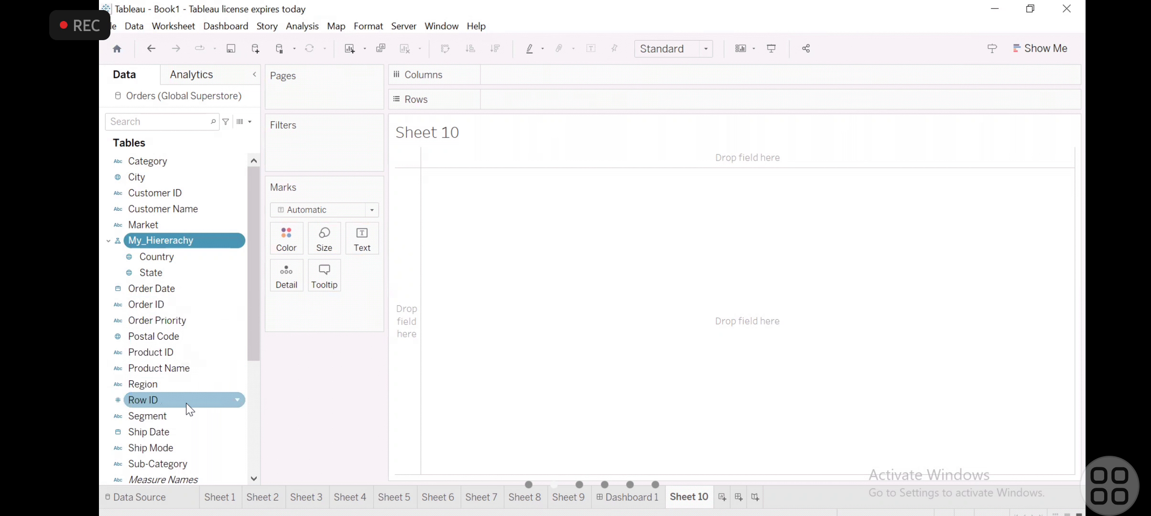
- Add City to My_Hiererachy as the lowest level below State
scroll(163, 437, down, 1)
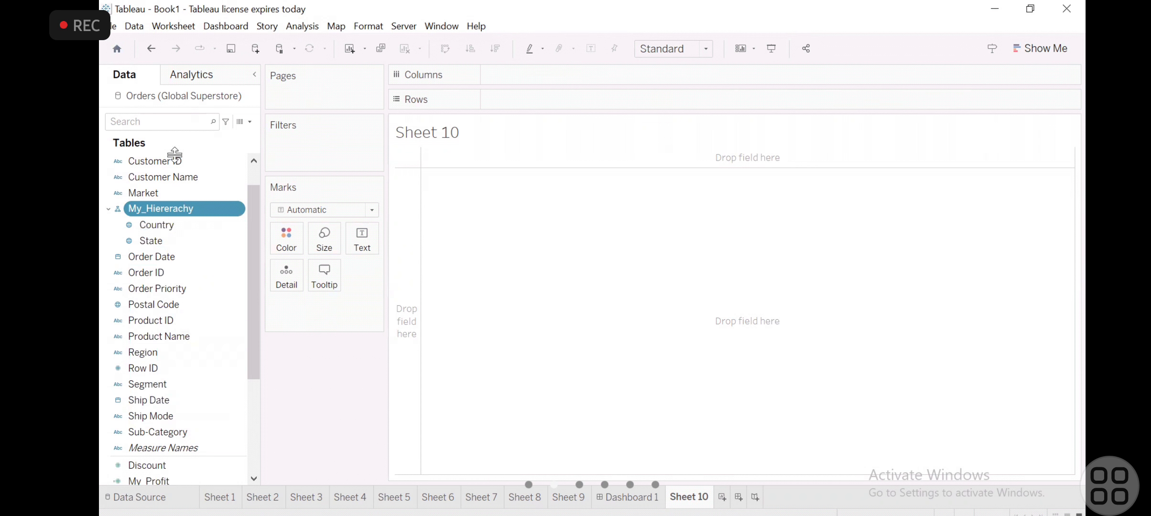
scroll(158, 205, up, 1)
scroll(159, 206, up, 1)
drag(136, 178, 155, 277)
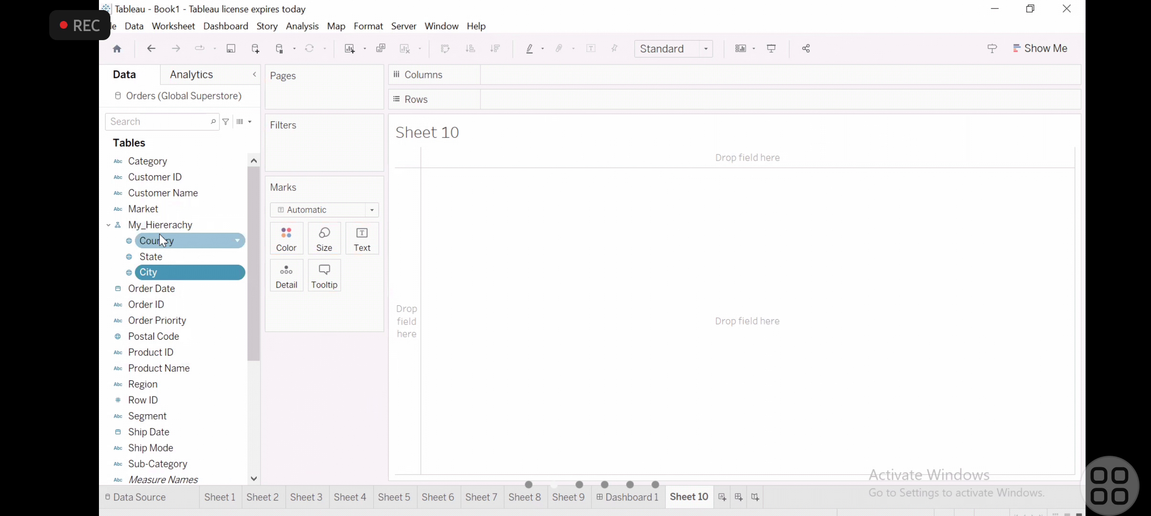
- Chart Sales by country on Sheet 10, with My_Hiererachy on Columns and Sales on Rows
drag(159, 226, 521, 81)
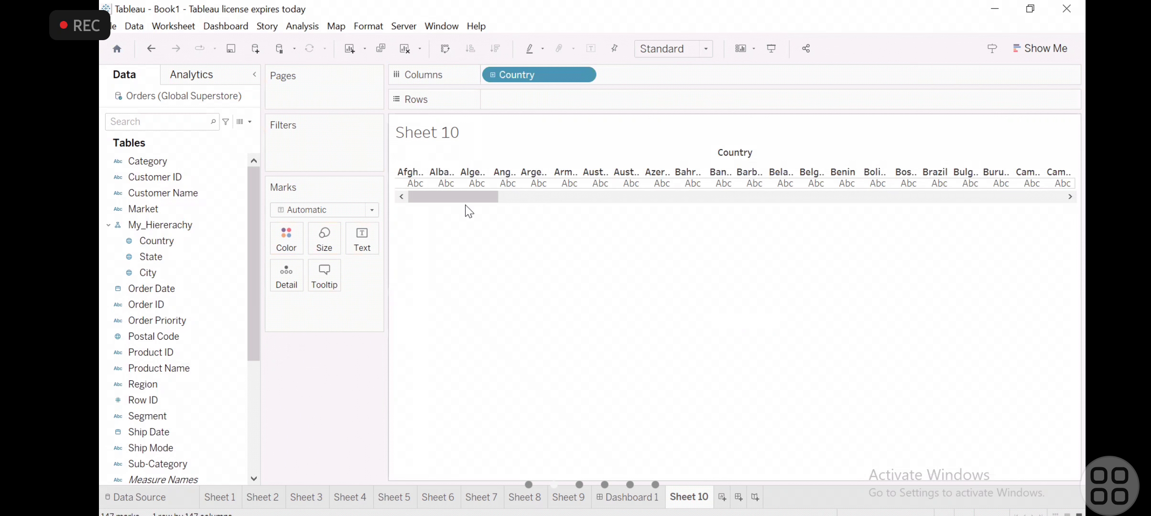
click(128, 224)
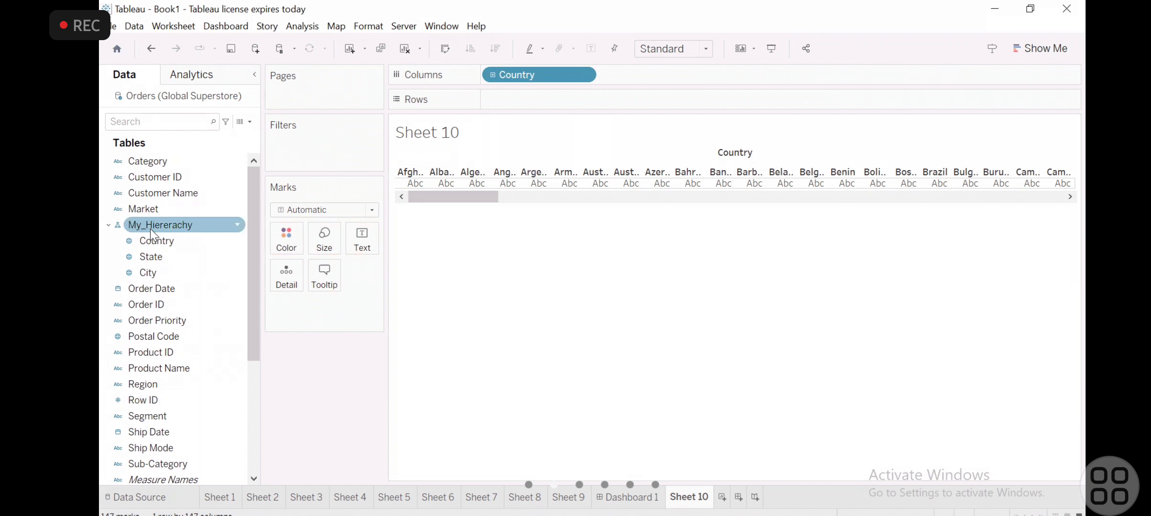
click(228, 398)
click(255, 391)
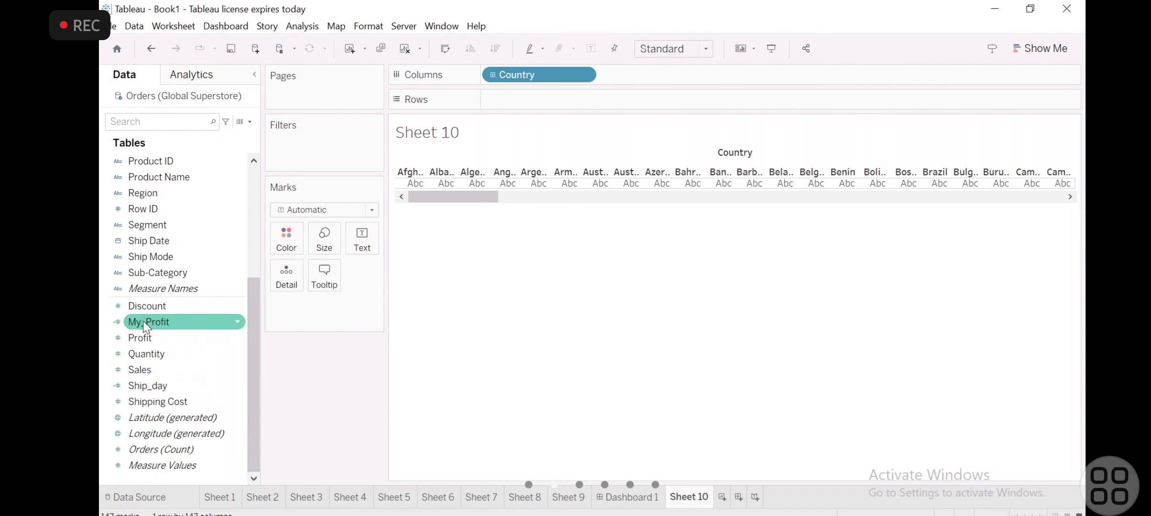
mouse_move(141, 370)
mouse_down()
mouse_move(546, 123)
mouse_move(519, 98)
mouse_up()
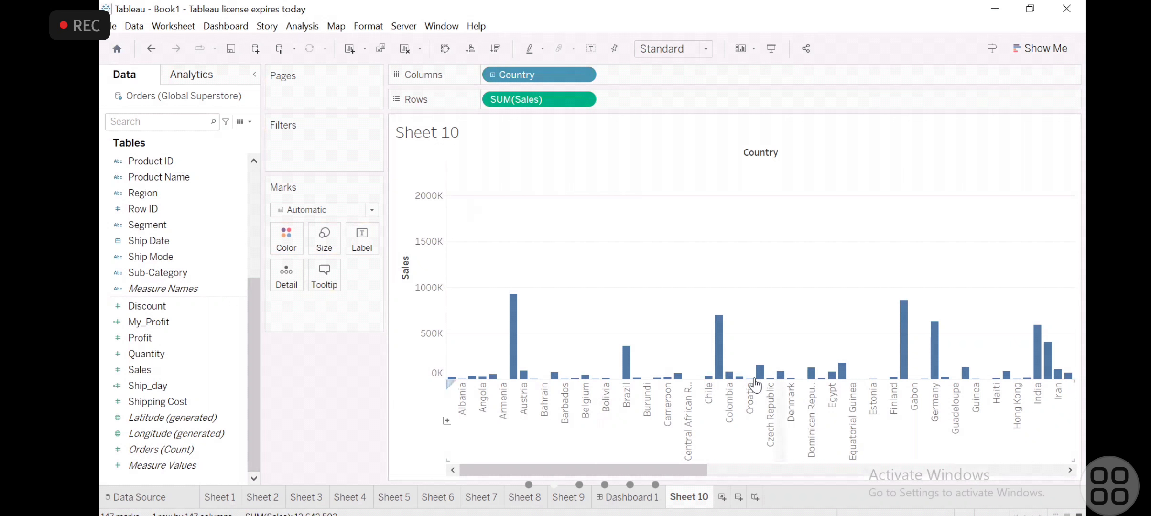
drag(533, 472, 208, 39)
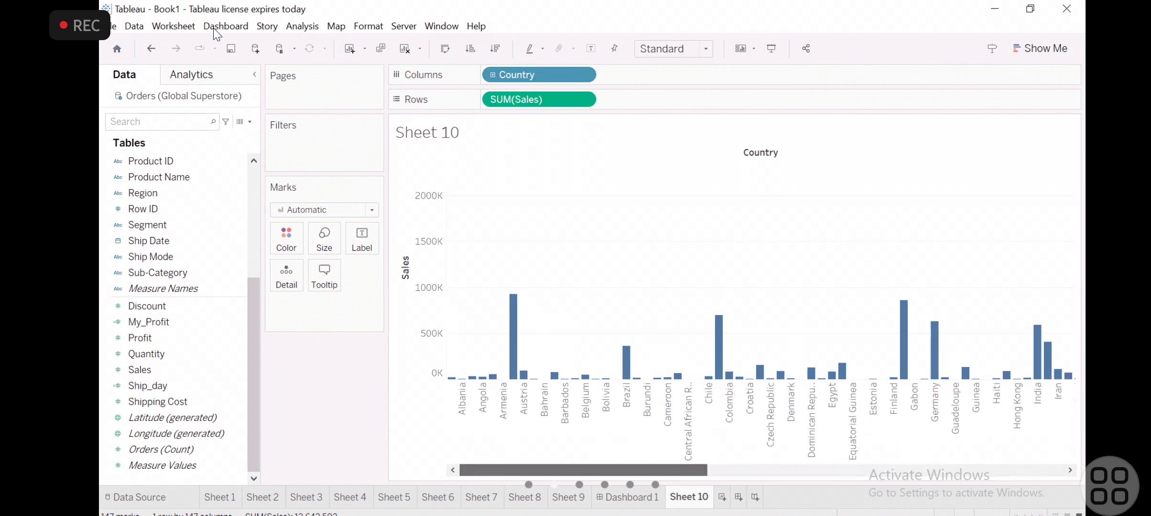
- Drill Country down to State and City, and roll the chart back up to State level
click(492, 75)
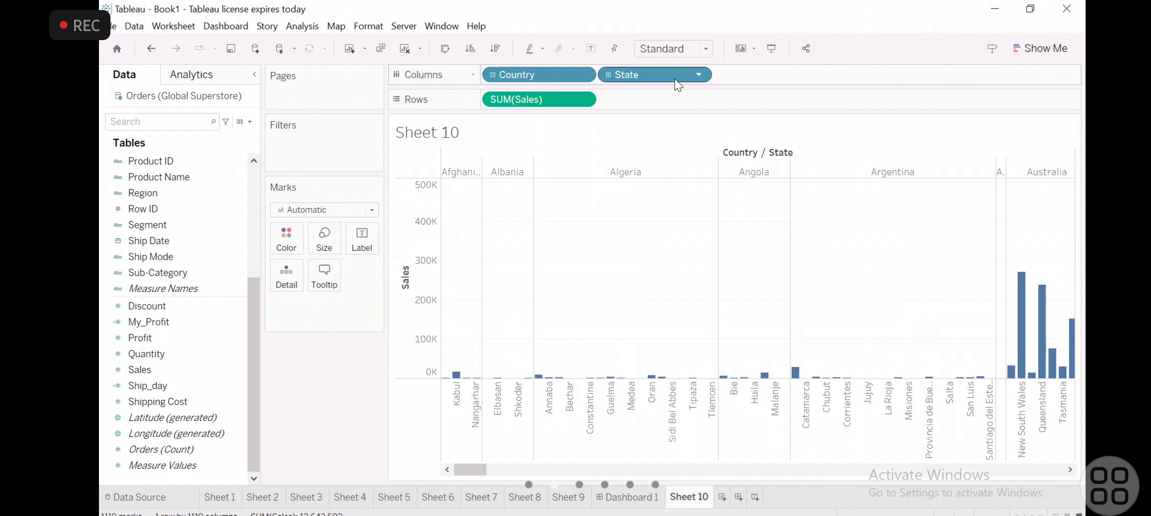
click(608, 75)
click(607, 75)
click(608, 76)
click(608, 76)
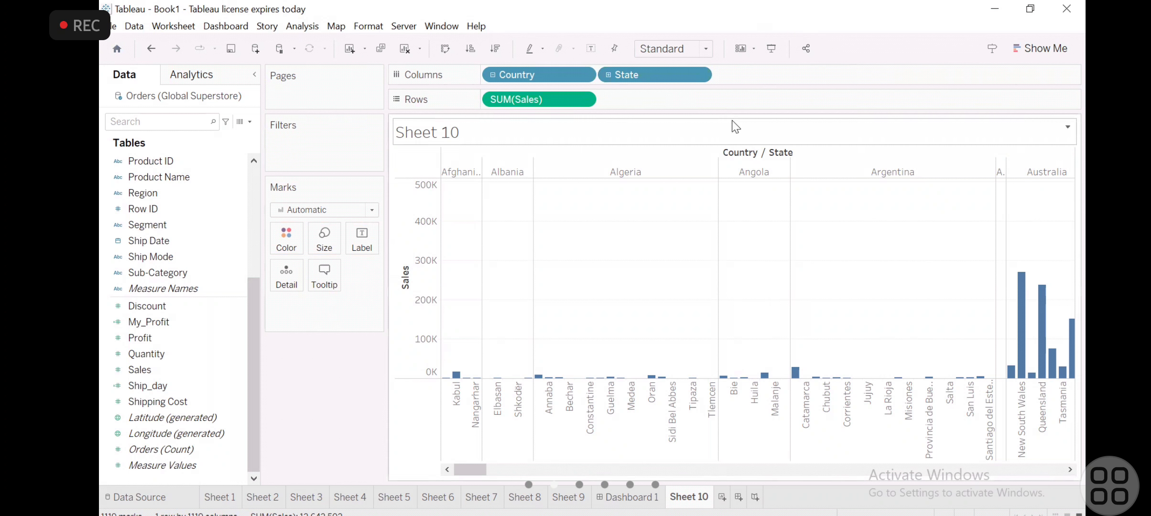
- Collapse the hierarchy to Country, and clear both Country and Sales from Sheet 10
click(494, 74)
drag(552, 93, 301, 309)
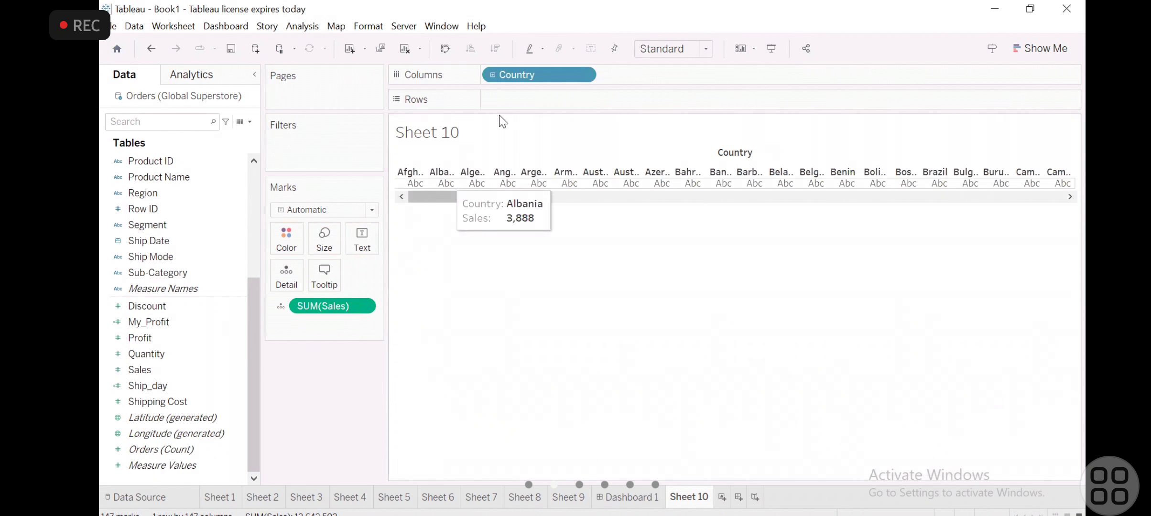
drag(540, 80, 223, 341)
drag(357, 317, 208, 393)
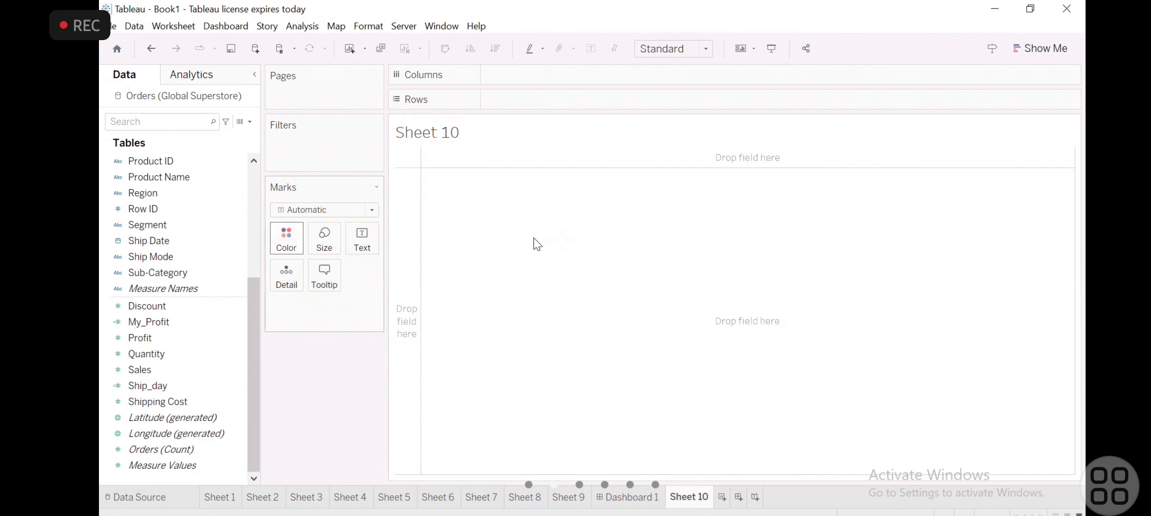
- Dissolve My_Hiererachy by taking Country, State and City out of it
scroll(104, 214, up, 4)
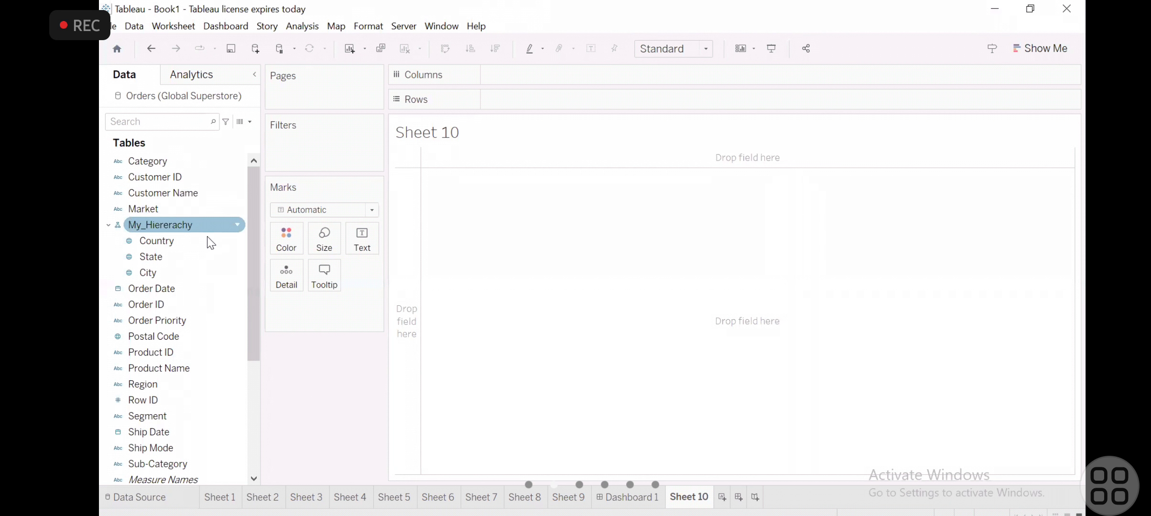
right_click(235, 240)
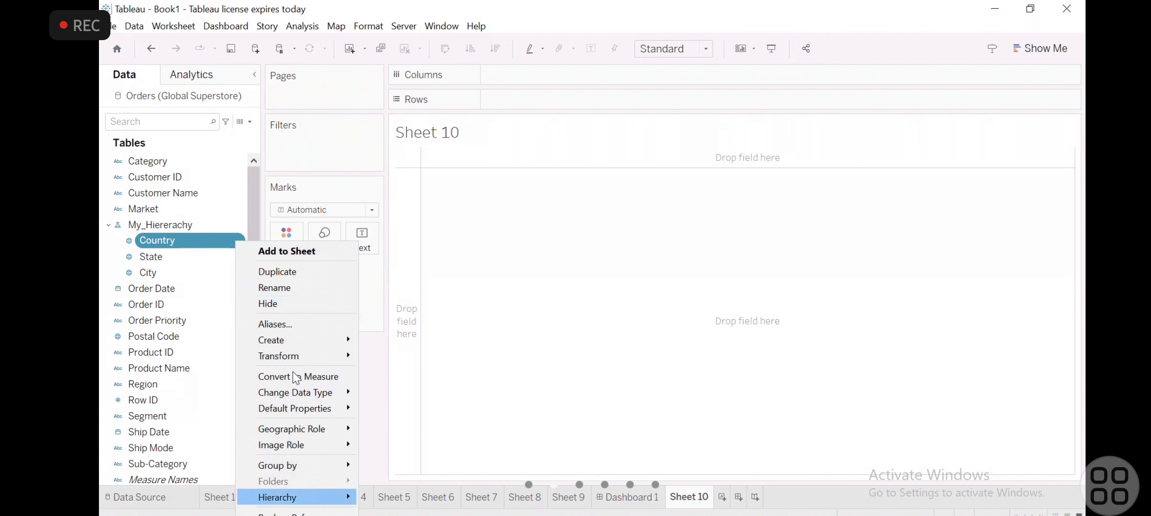
mouse_move(296, 336)
mouse_move(340, 498)
click(383, 501)
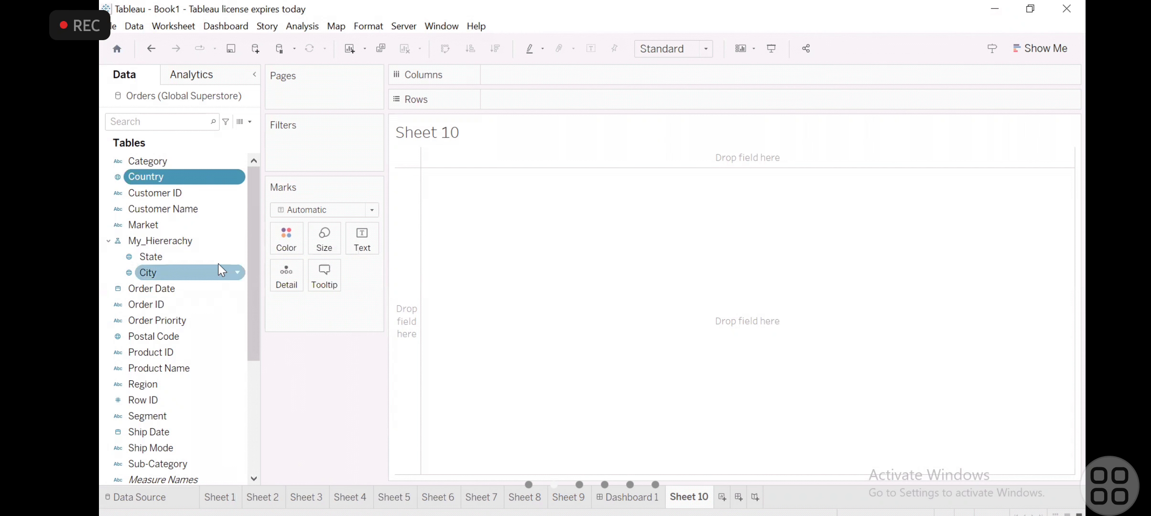
drag(217, 255, 161, 325)
click(158, 255)
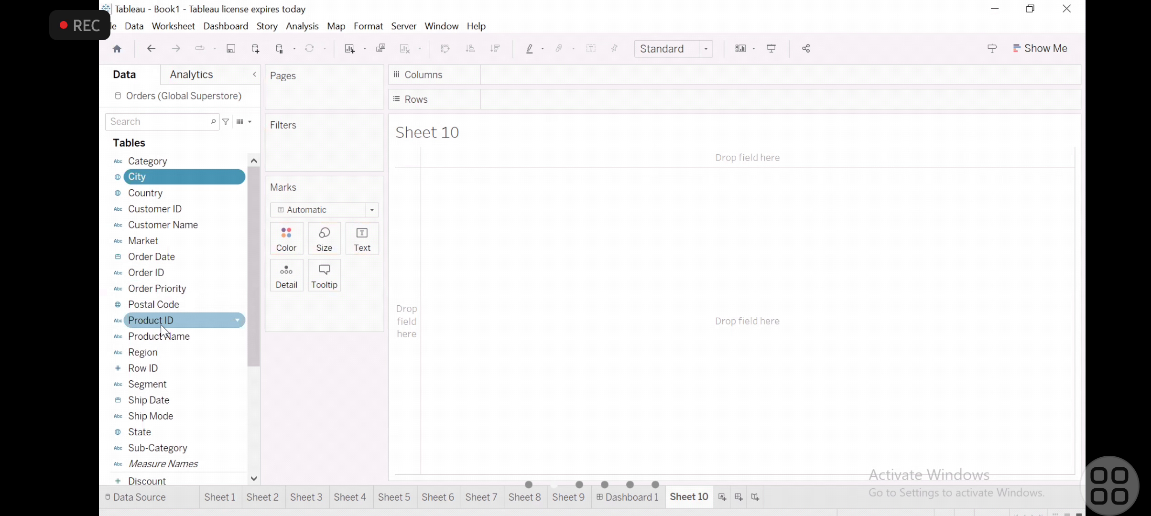
- Try Measure Names on both Rows and Columns, and take it off both shelves
scroll(161, 326, down, 3)
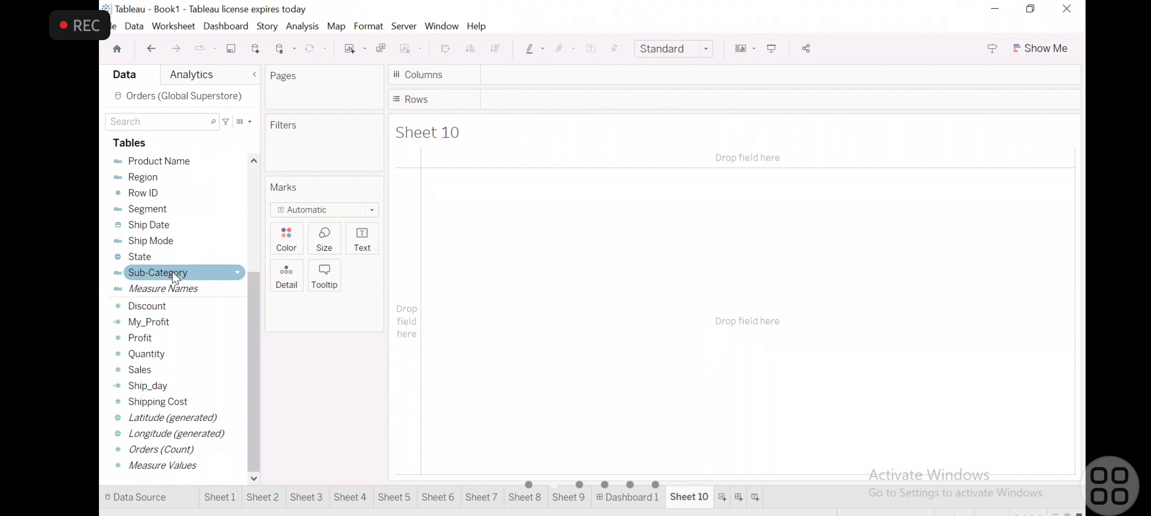
double_click(168, 289)
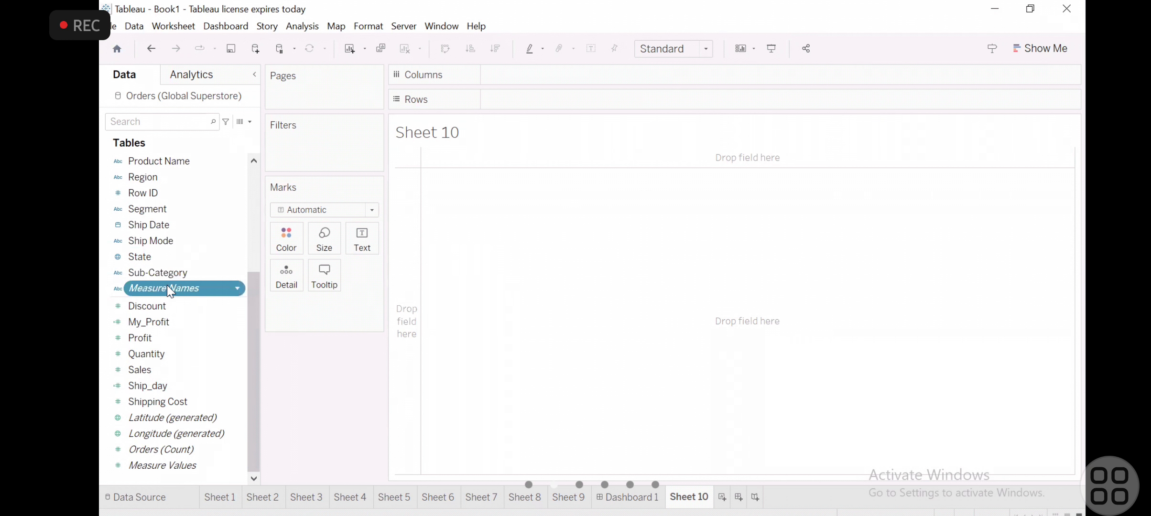
double_click(168, 288)
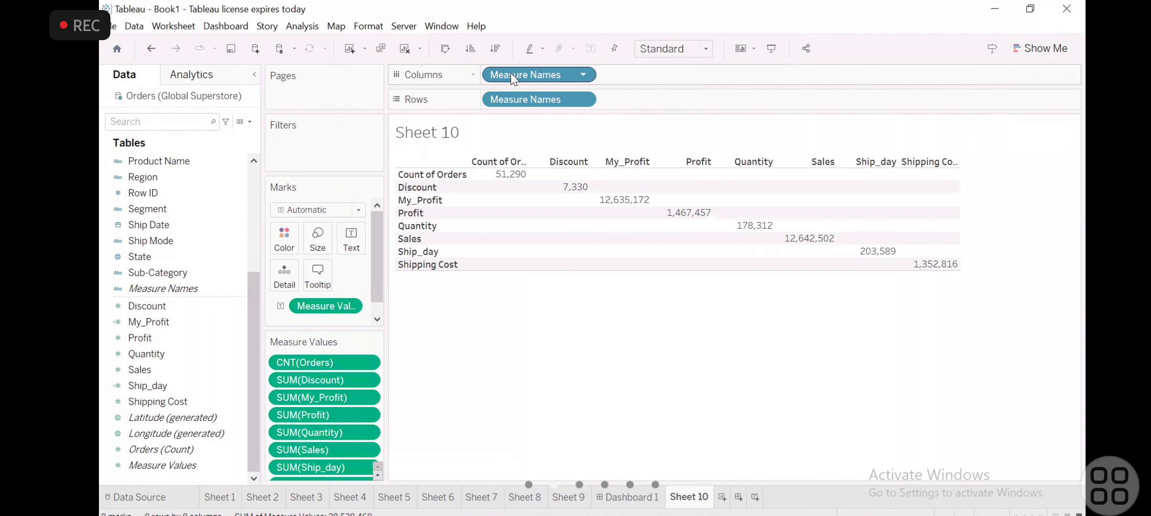
drag(513, 79, 345, 280)
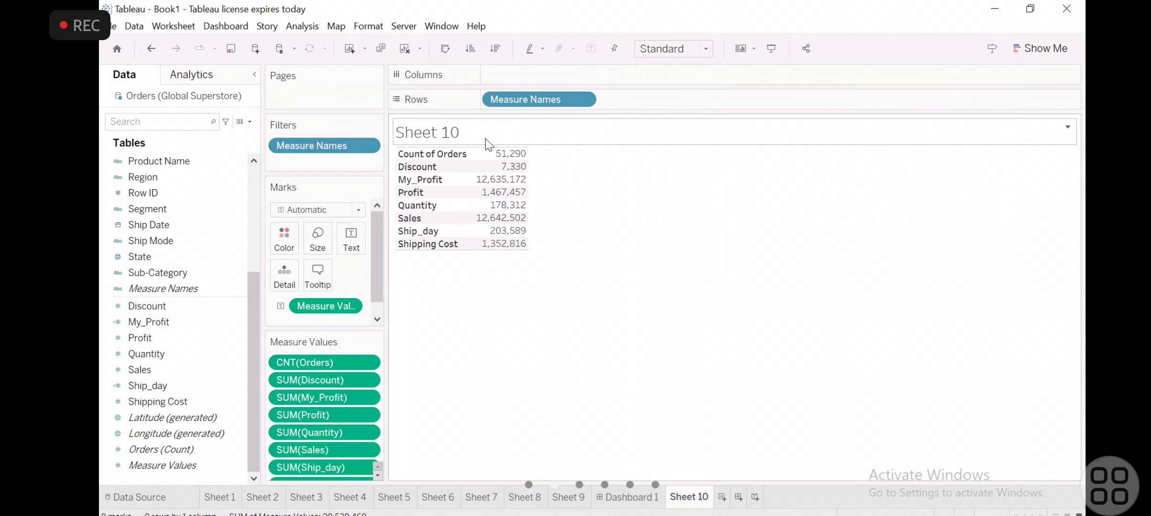
drag(523, 98, 163, 436)
click(454, 264)
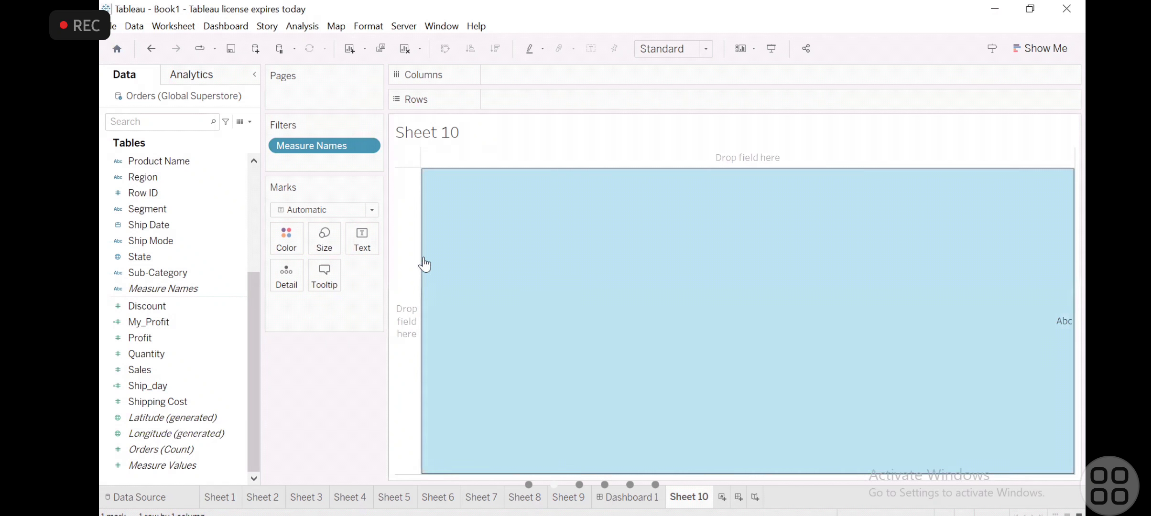
click(485, 245)
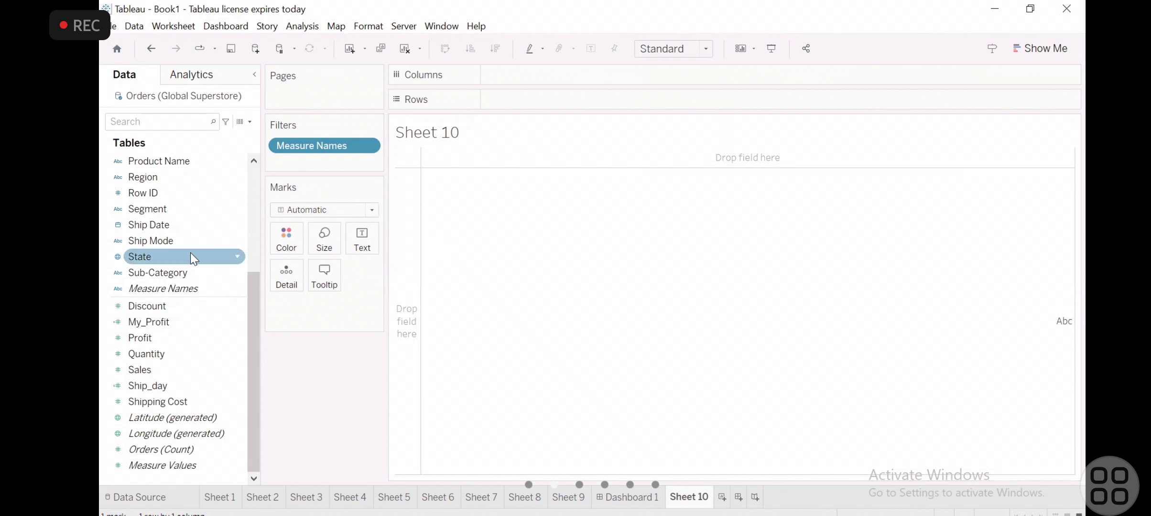
- Place Product Name on Columns of Sheet 10, adding all of its members
click(253, 224)
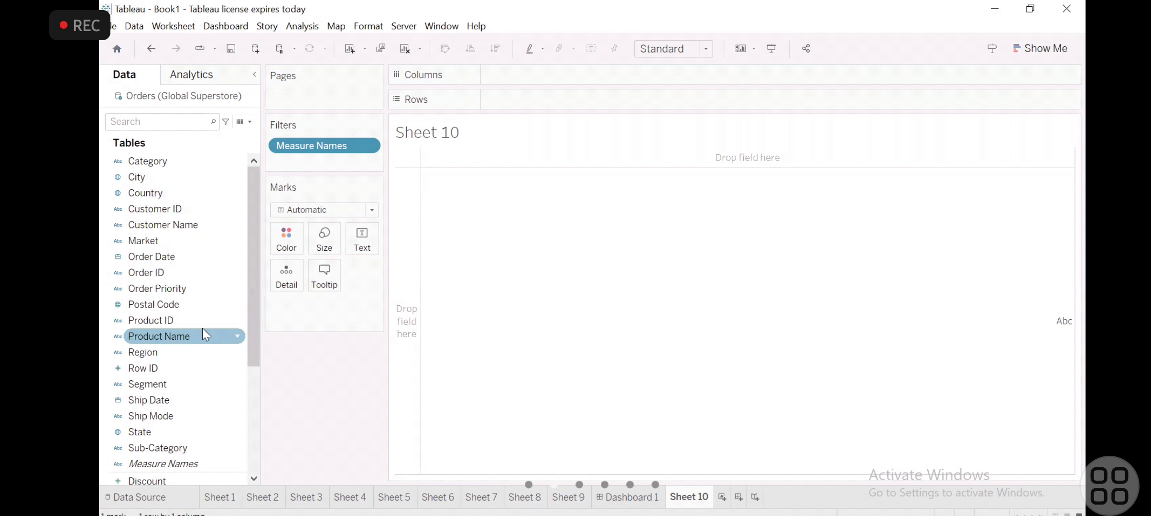
scroll(202, 329, down, 5)
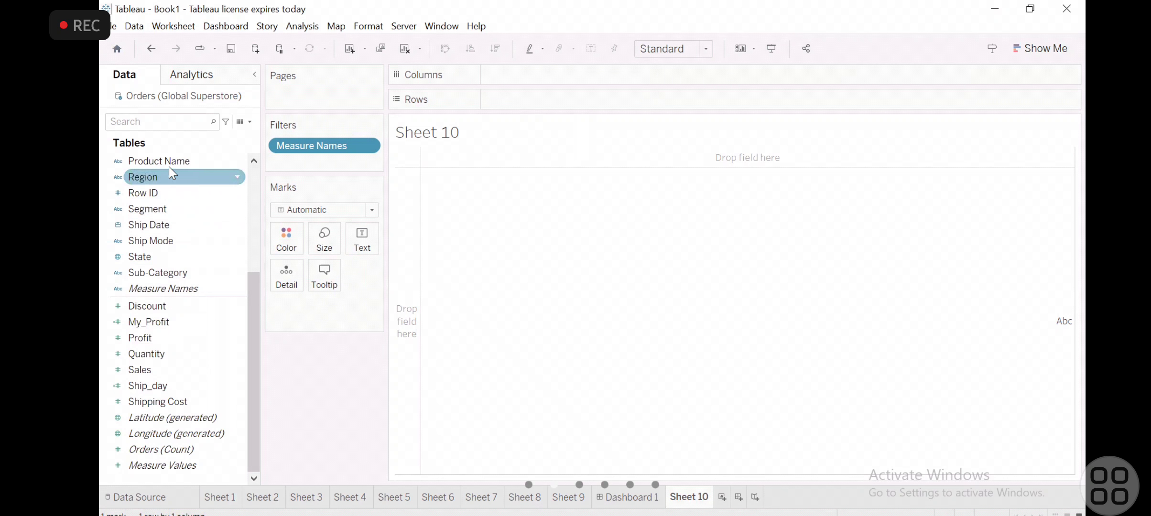
drag(156, 162, 529, 88)
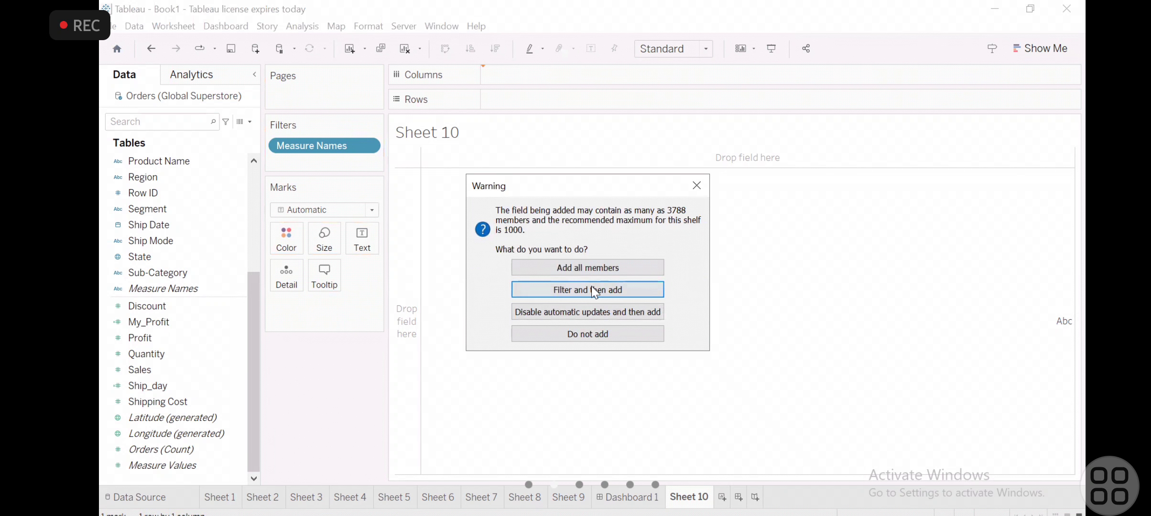
click(591, 270)
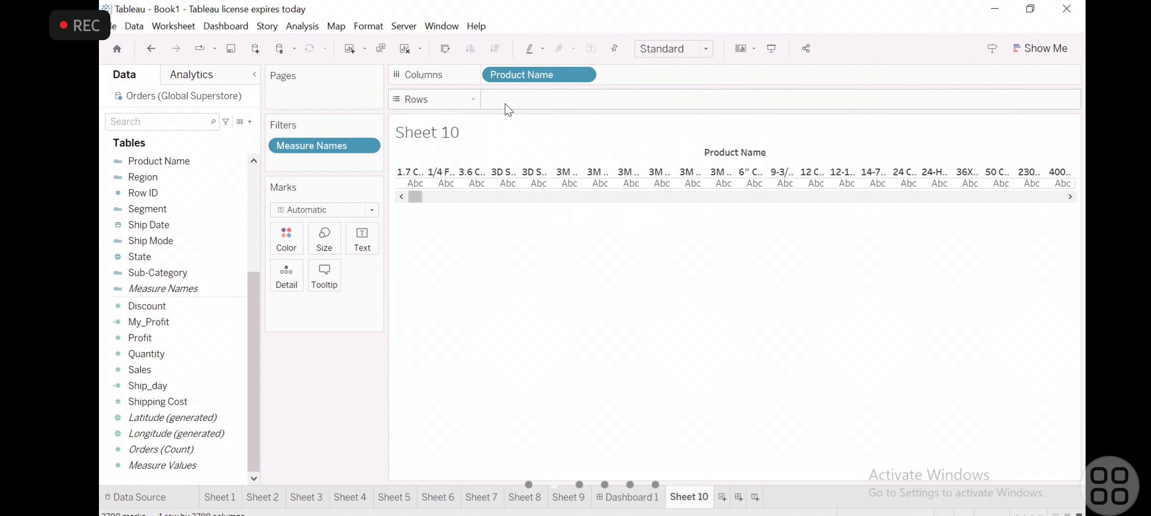
- Replace Product Name on Columns of Sheet 10 with Sub-Category on Rows, trying Category first
drag(540, 79, 224, 209)
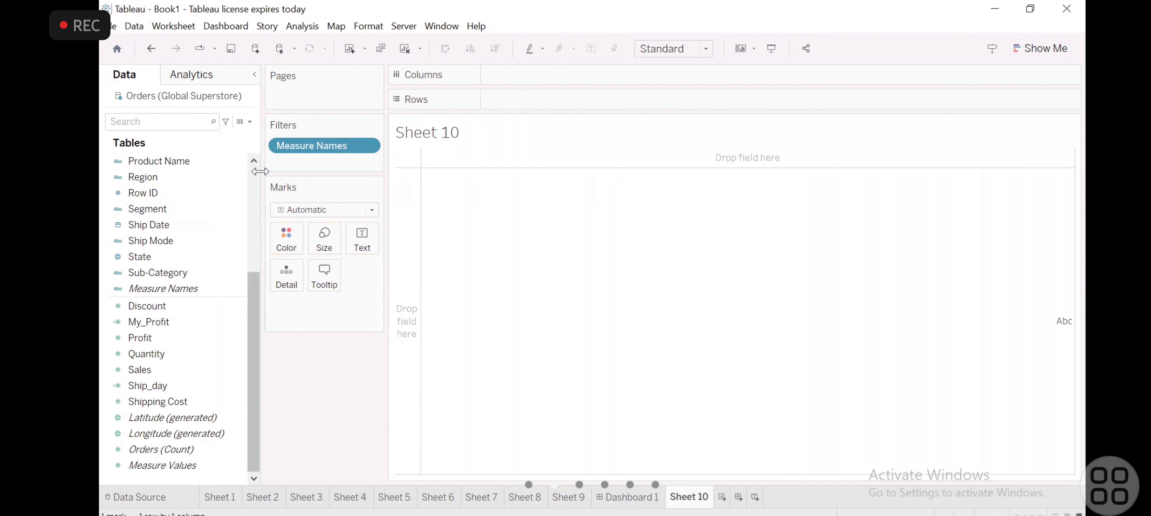
scroll(257, 172, up, 5)
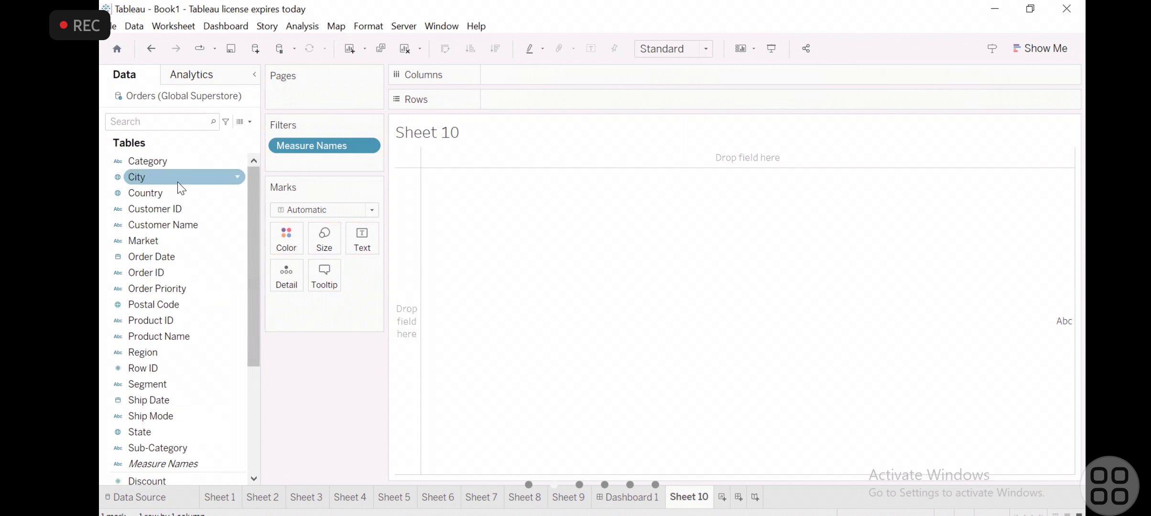
drag(178, 163, 535, 80)
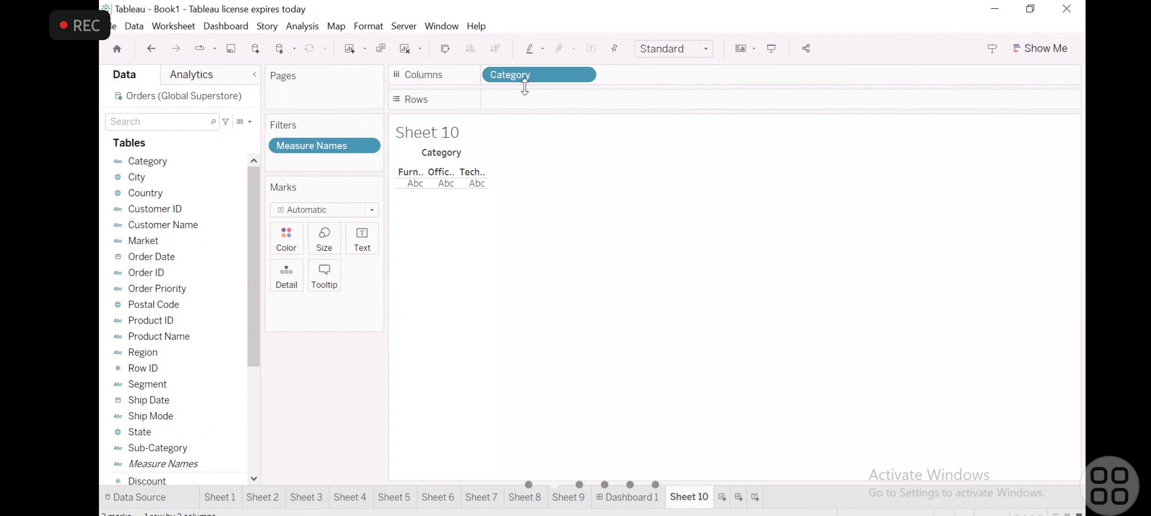
drag(534, 80, 538, 106)
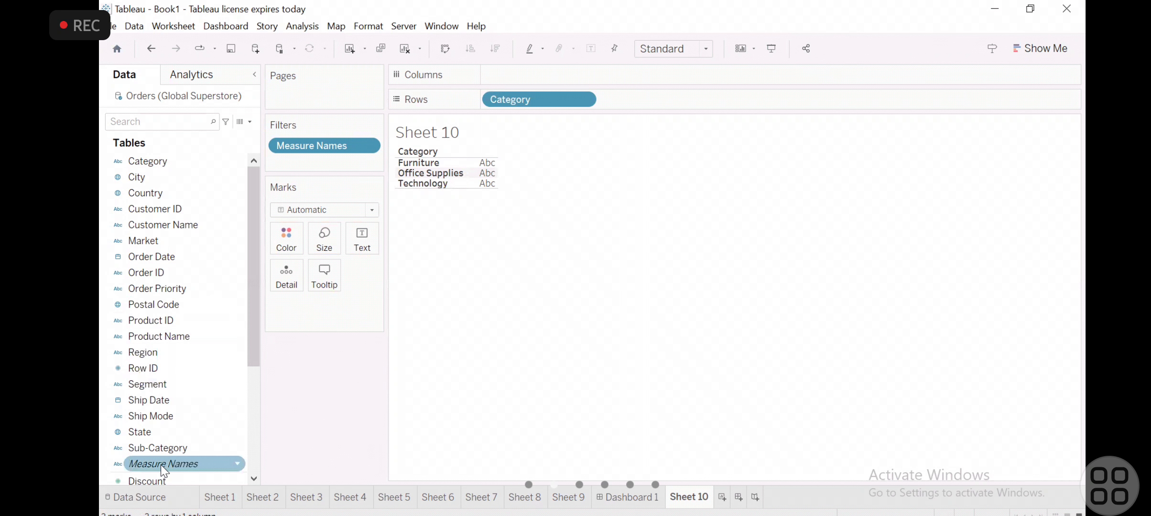
drag(161, 449, 526, 99)
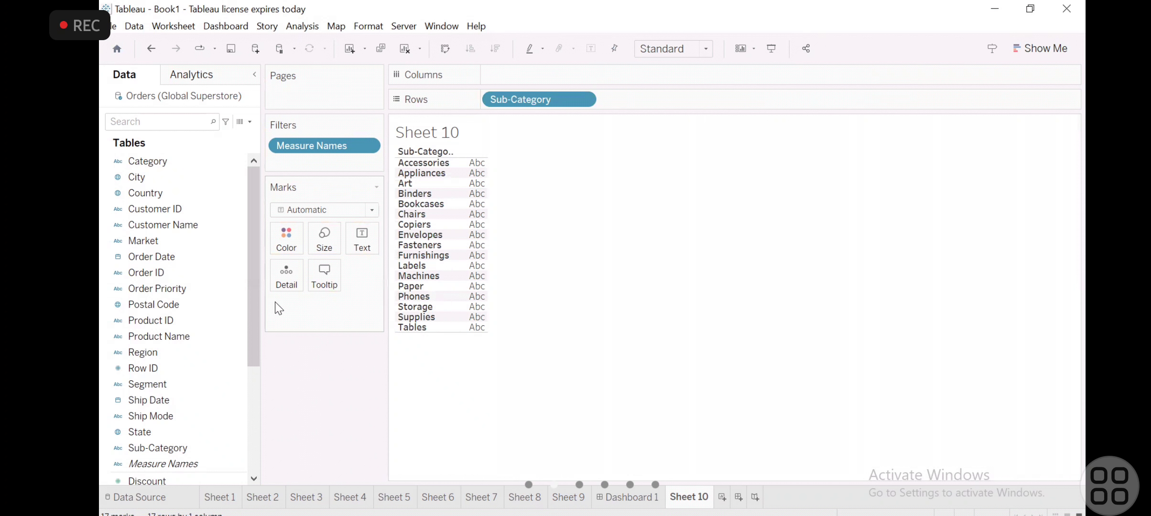
- Try Discount as the table's text value for each Sub-Category, and take it off again
click(252, 385)
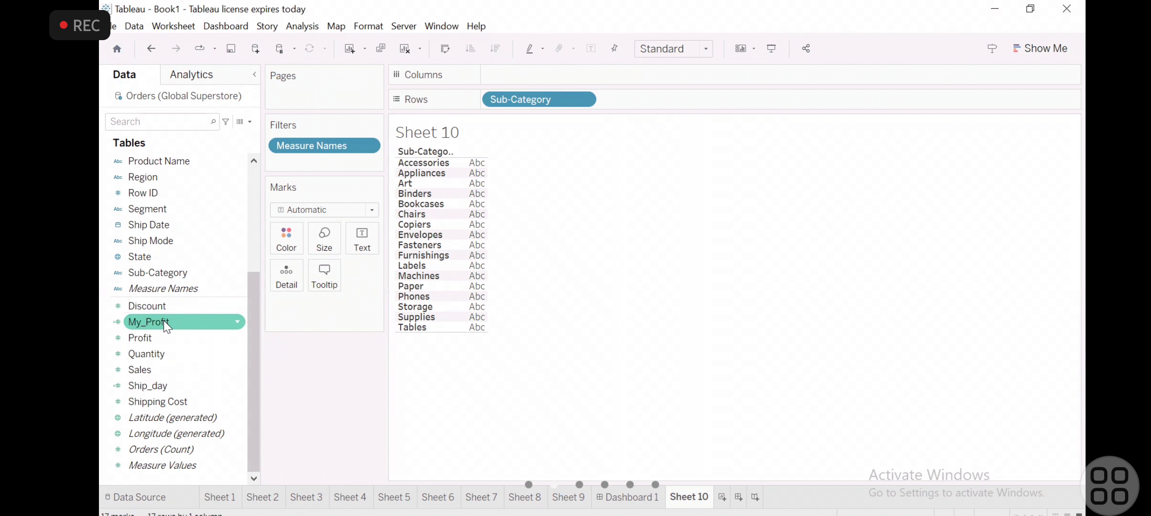
click(159, 304)
drag(486, 207, 492, 200)
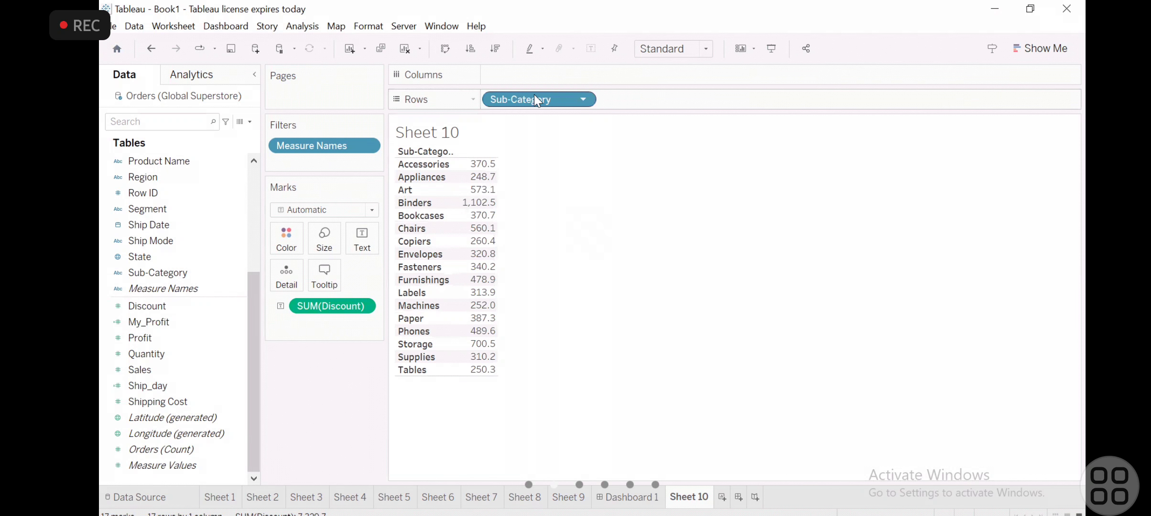
drag(315, 305, 157, 347)
- Fill the Sub-Category rows with Measure Values, and lay the view out as a text table
drag(141, 462, 474, 192)
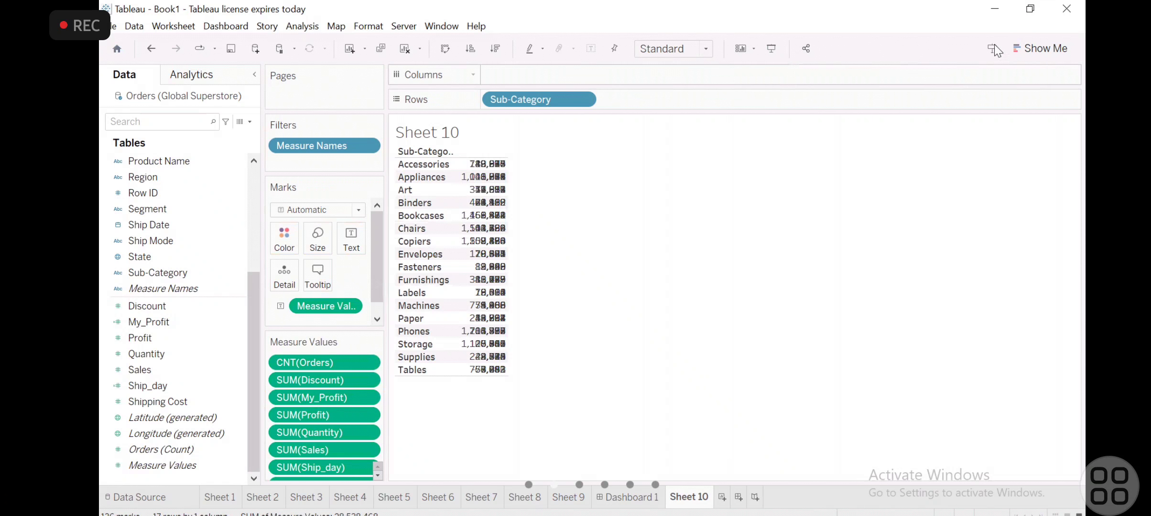
click(1048, 42)
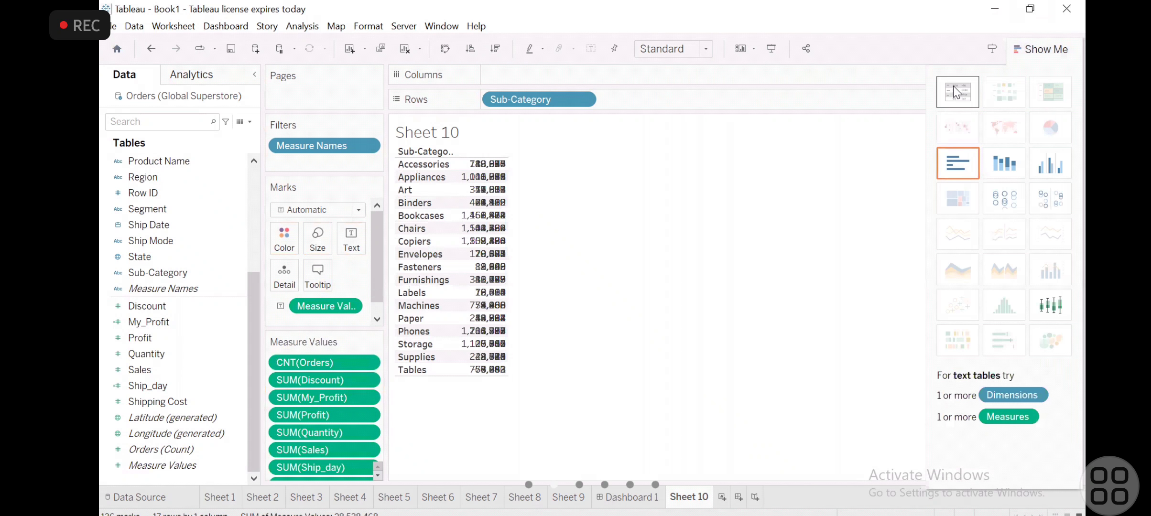
click(956, 91)
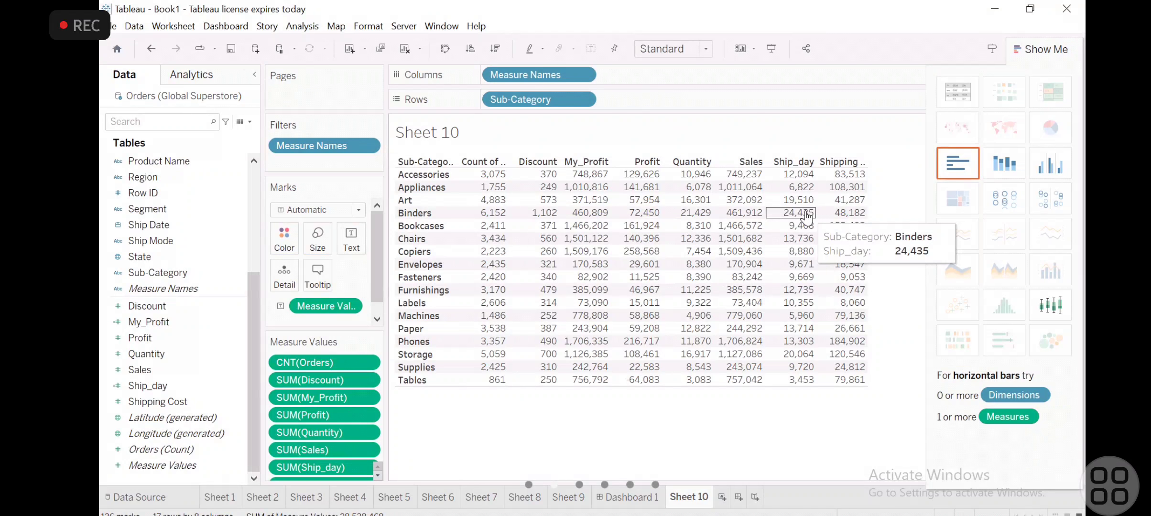
- Clear Sub-Category and every Measure Names use, including the filter, from Sheet 10, and close the chart recommendations
click(146, 393)
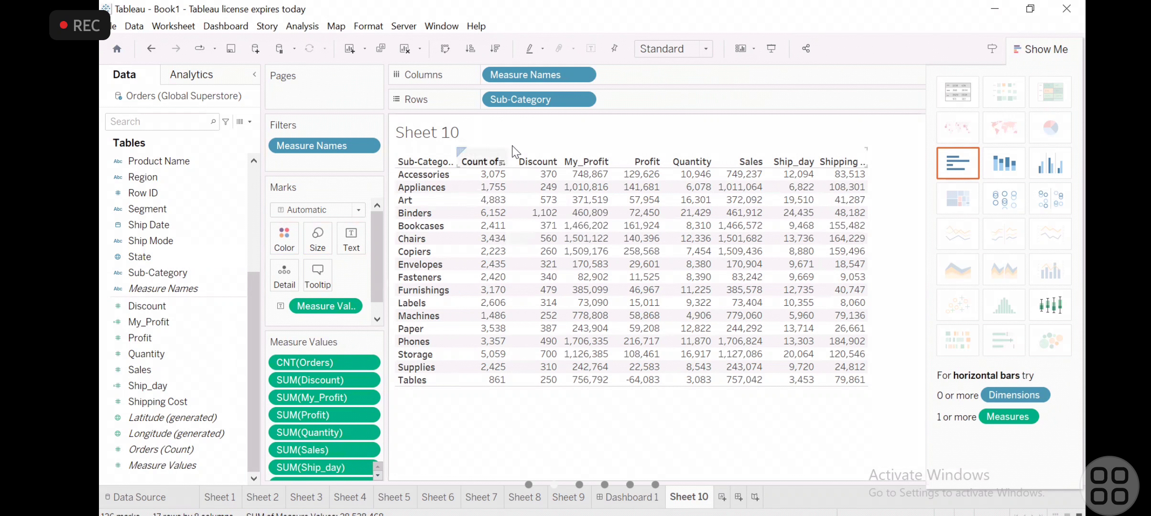
drag(532, 100, 352, 239)
drag(527, 78, 173, 370)
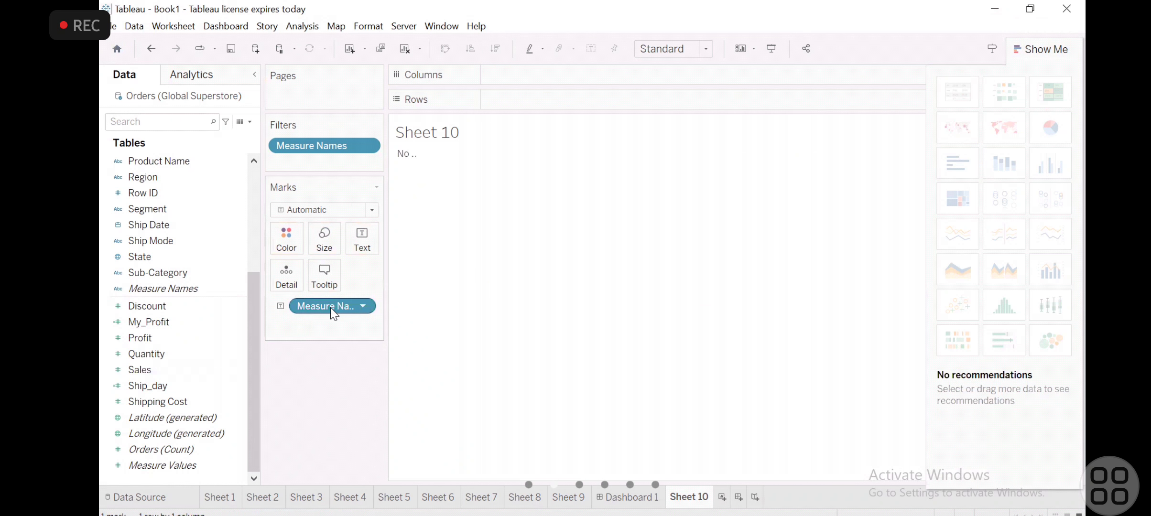
drag(330, 306, 154, 357)
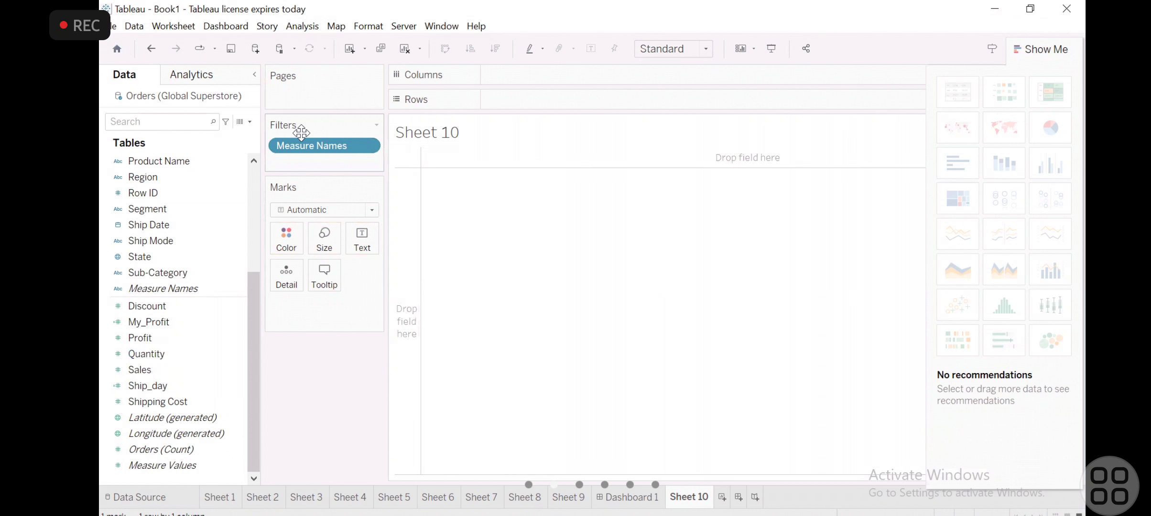
drag(303, 148, 233, 303)
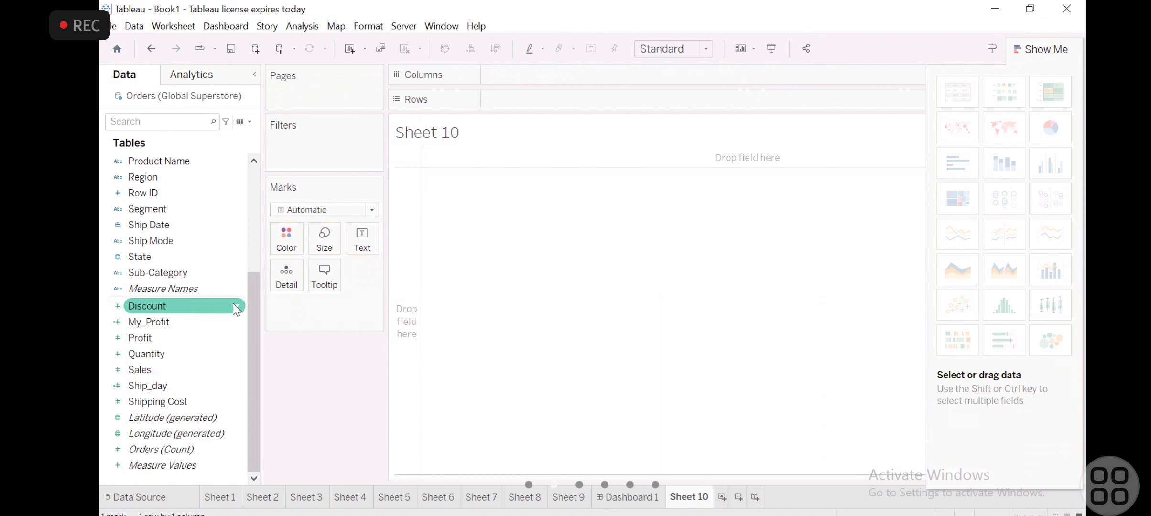
click(1059, 49)
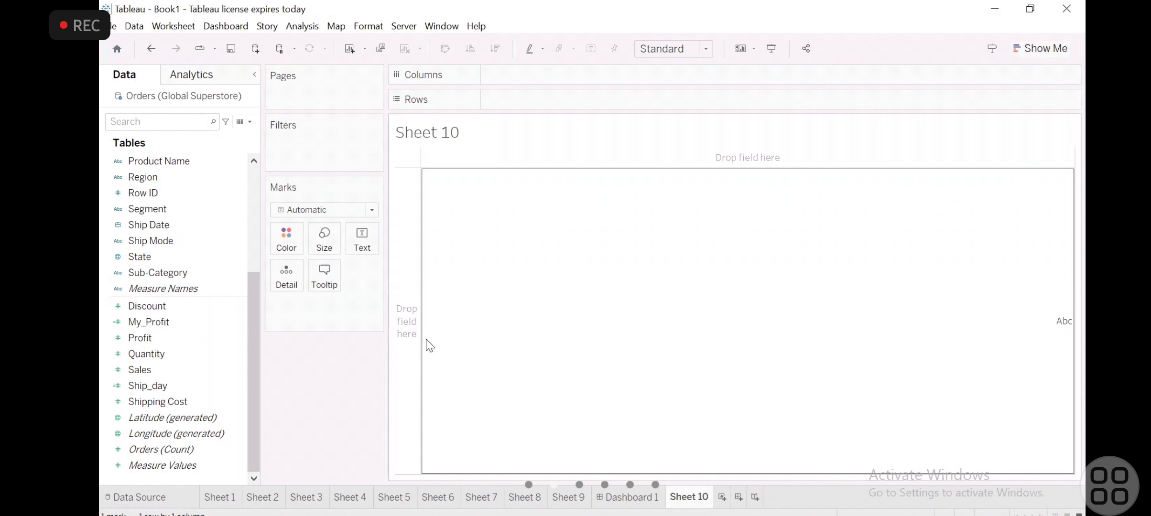
- Place Sales on Rows and Measure Names on Columns of Sheet 10
scroll(254, 260, up, 4)
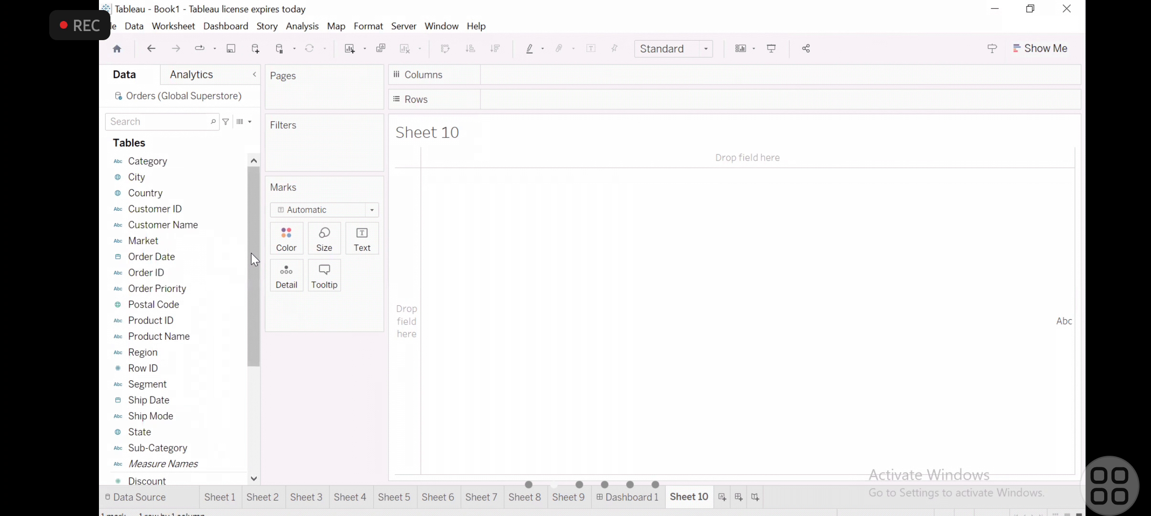
scroll(195, 399, down, 4)
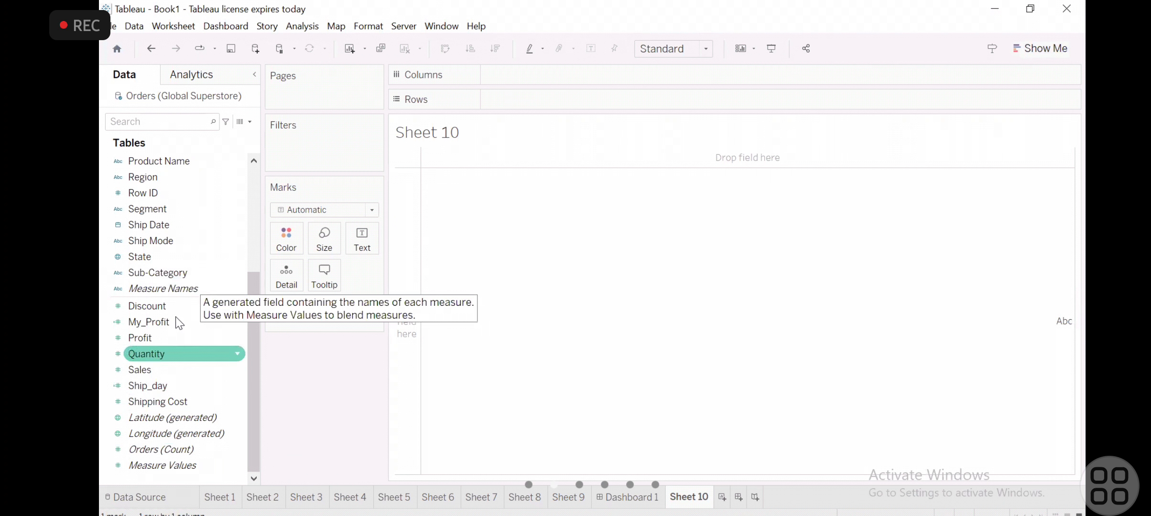
mouse_move(163, 369)
mouse_down()
mouse_move(485, 35)
mouse_move(499, 112)
mouse_move(525, 100)
mouse_up()
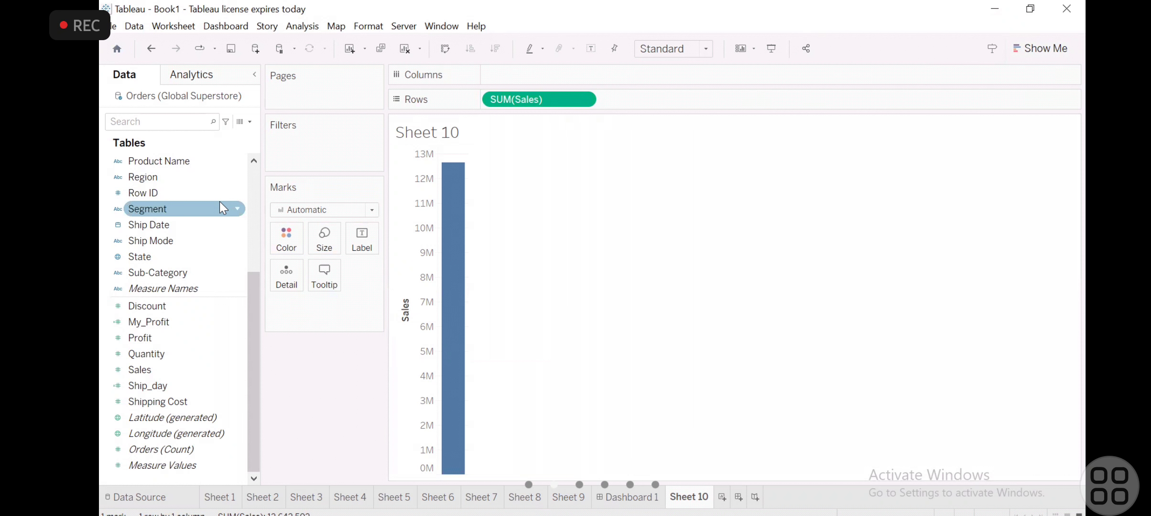
scroll(221, 207, up, 4)
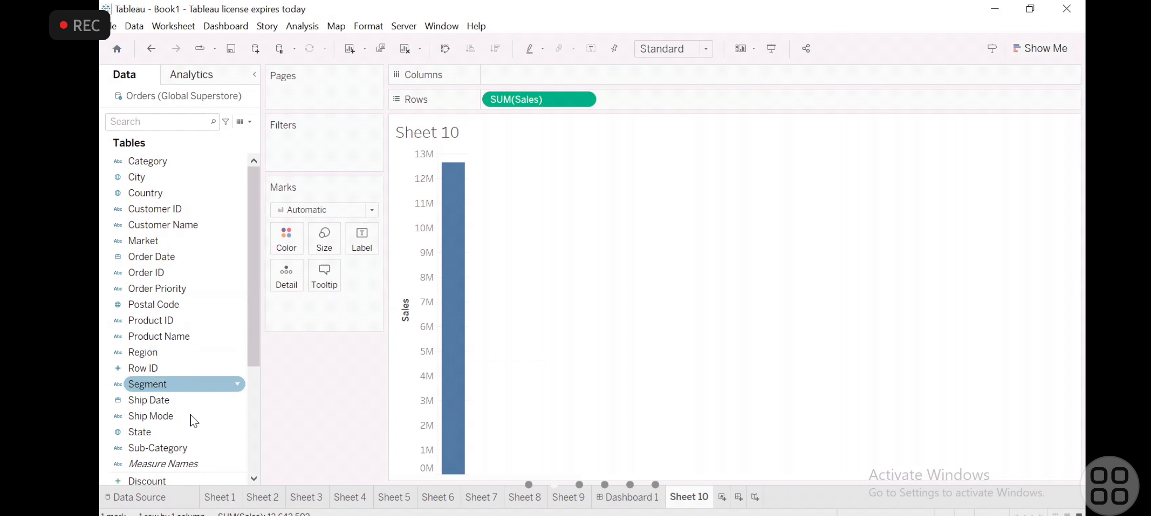
drag(178, 460, 548, 77)
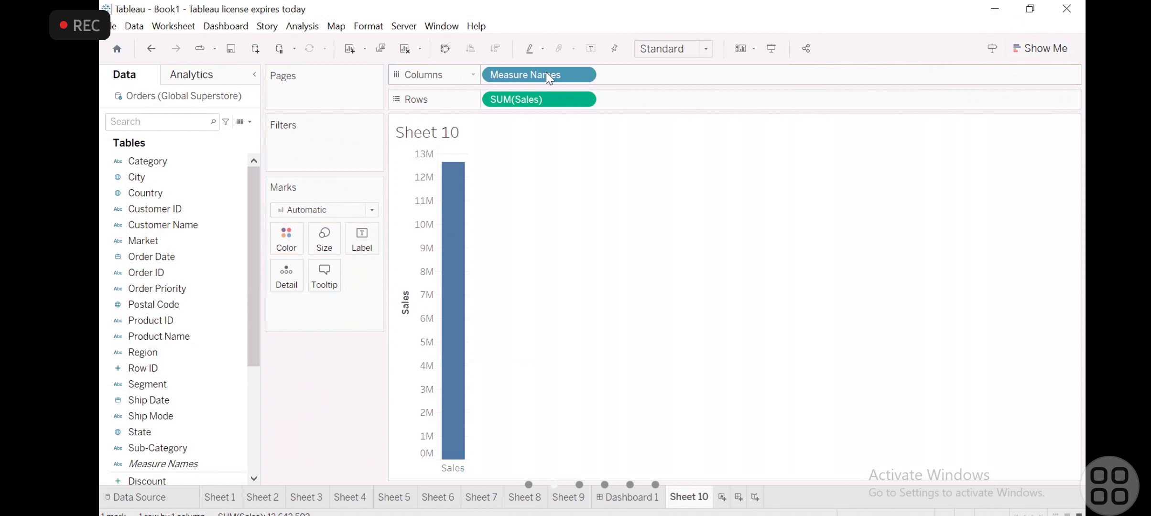
- Convert the Sales bar to a text table, and take Sales off the sheet
click(1042, 47)
click(971, 92)
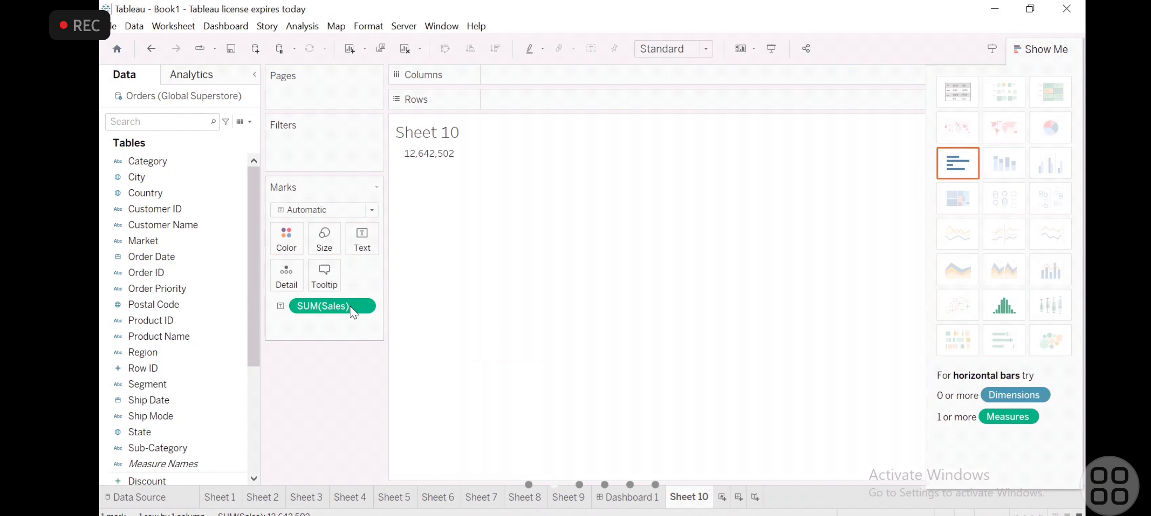
drag(353, 307, 229, 424)
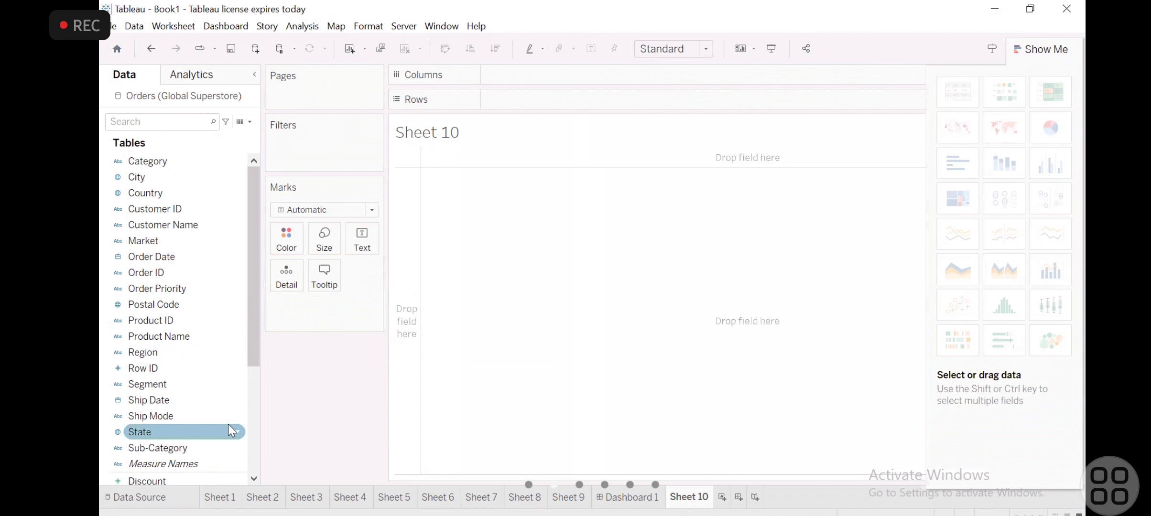
- Place Discount on Rows and Measure Names on Columns of Sheet 10
scroll(148, 407, down, 4)
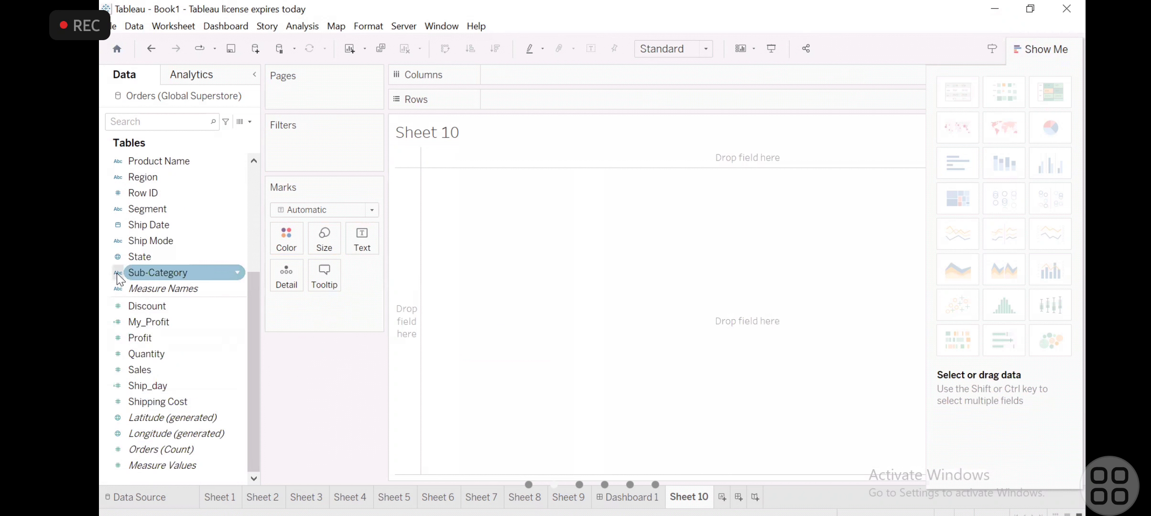
drag(148, 311, 506, 109)
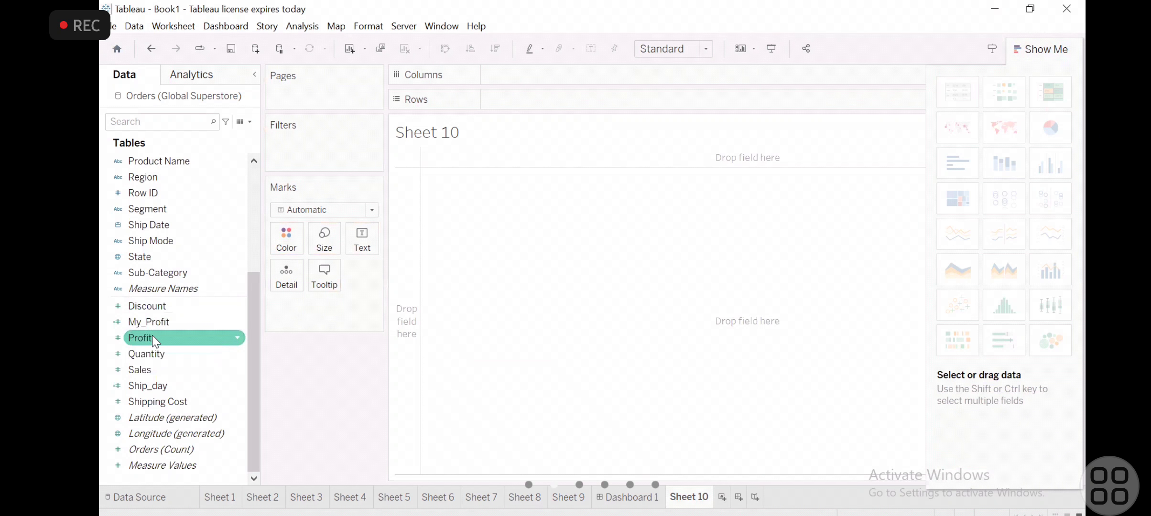
drag(157, 313, 526, 106)
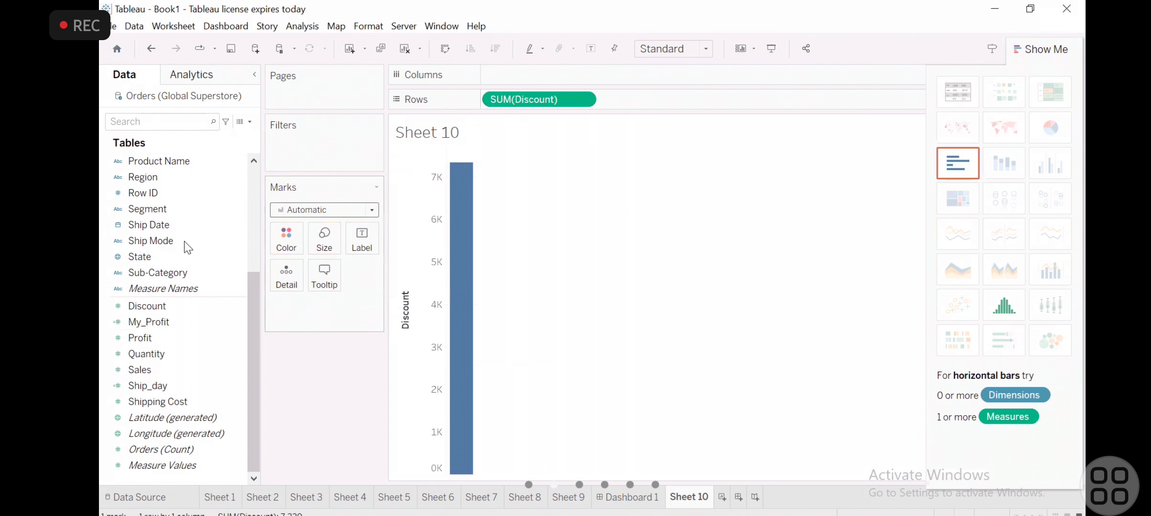
drag(163, 287, 525, 71)
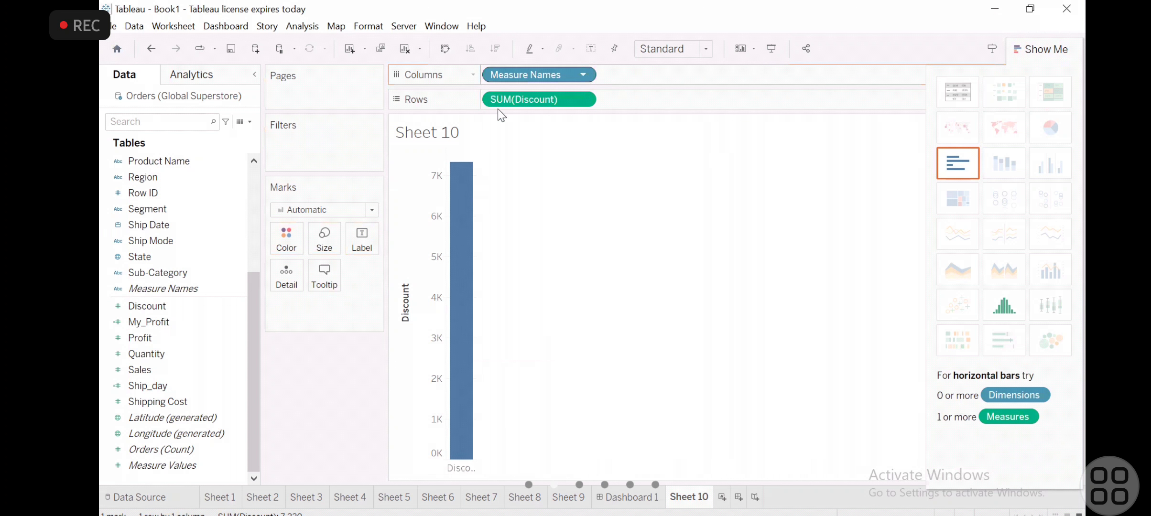
- Inspect the filter options of Measure Names on Columns, and cancel without filtering
mouse_move(454, 226)
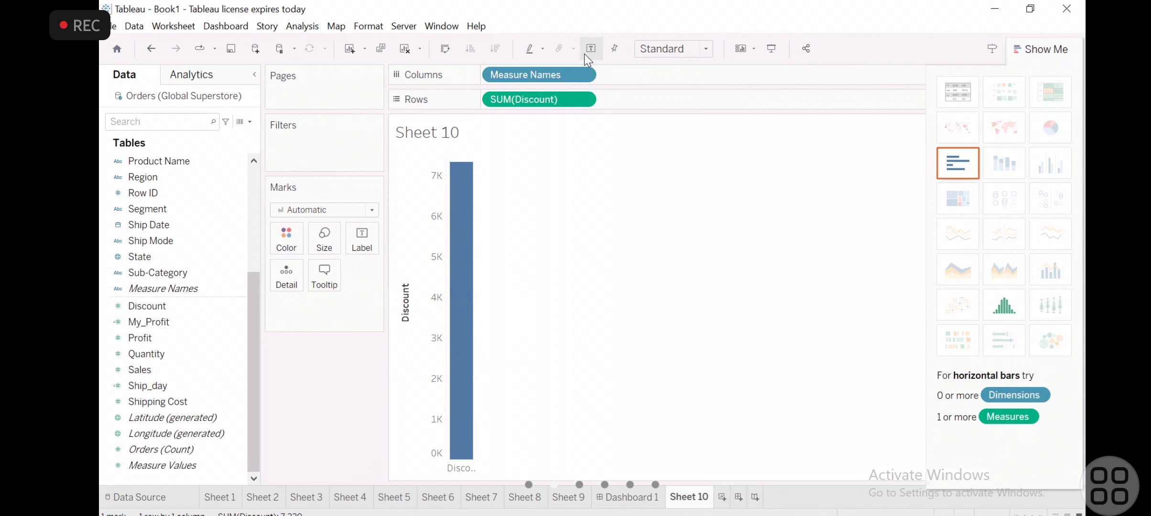
click(584, 76)
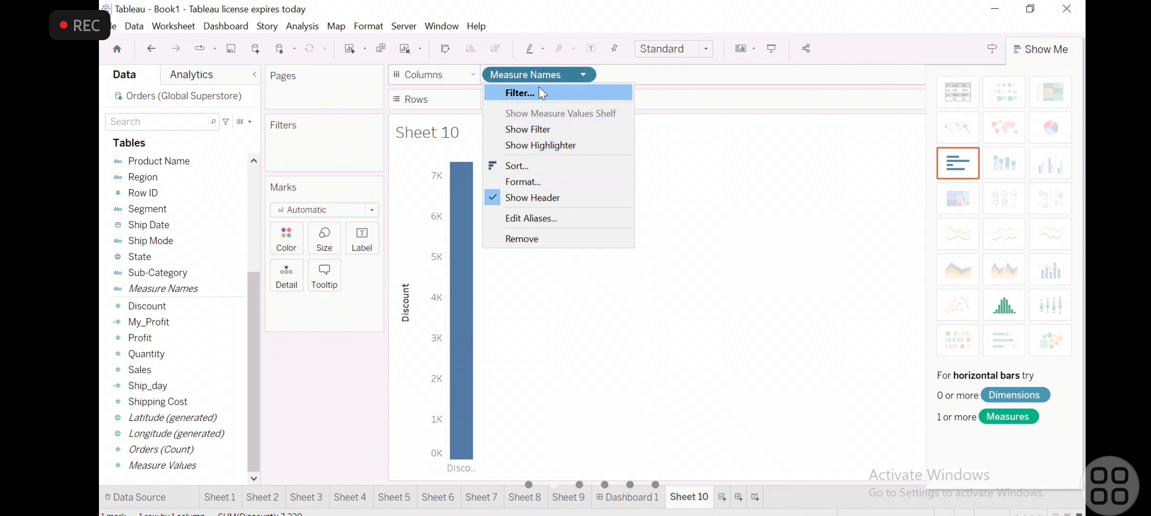
click(521, 93)
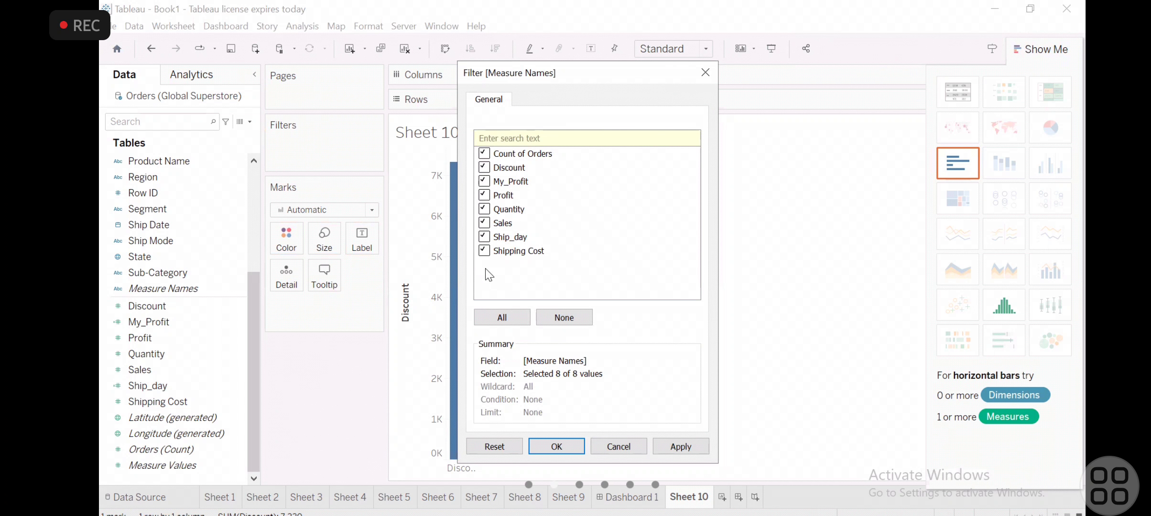
click(613, 440)
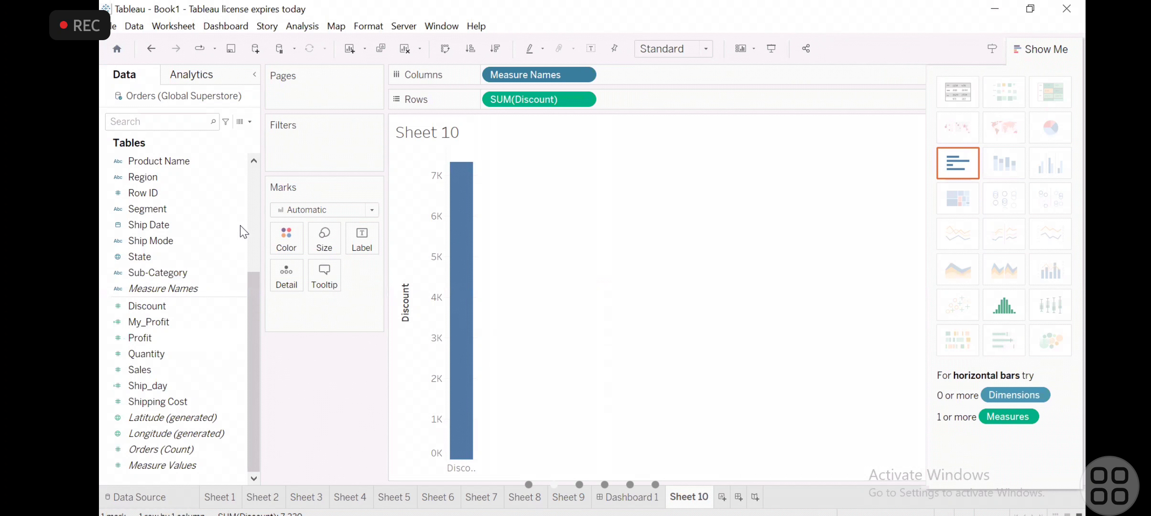
- Look through the dimensions and measures available in the Orders (Global Superstore) data source
click(253, 224)
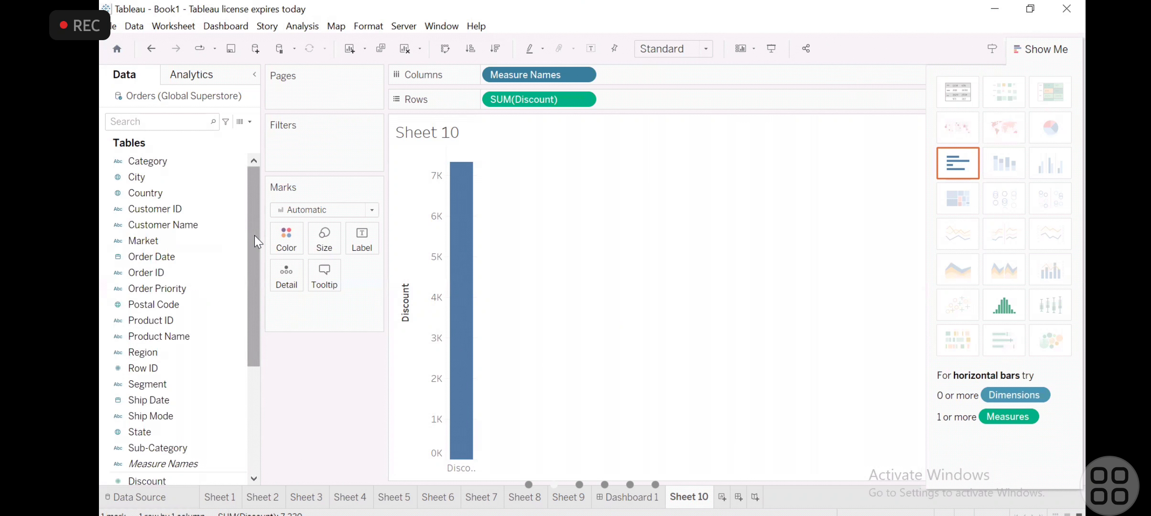
scroll(255, 235, down, 3)
click(196, 321)
scroll(201, 330, down, 1)
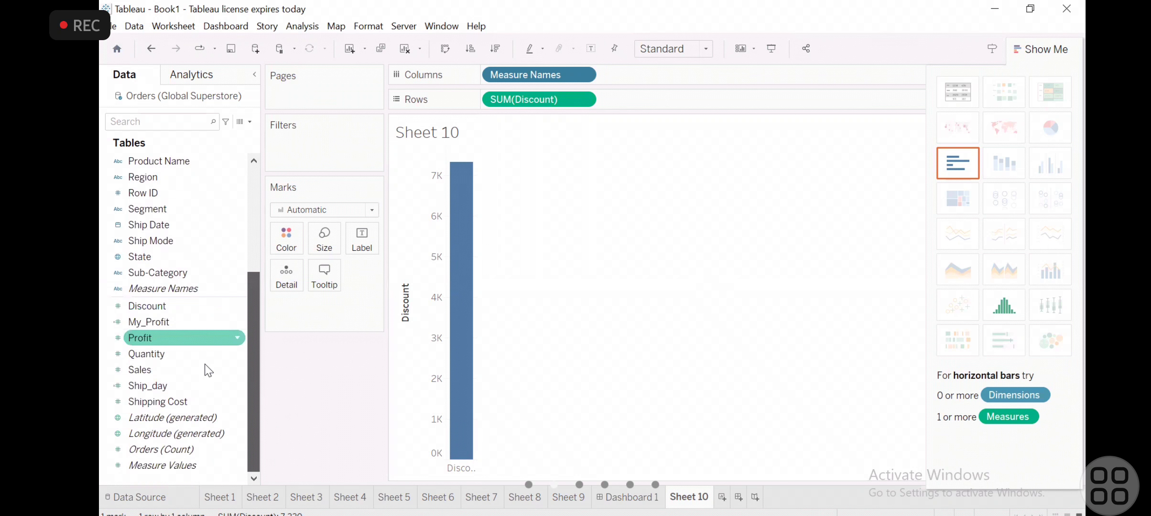
click(183, 475)
click(325, 448)
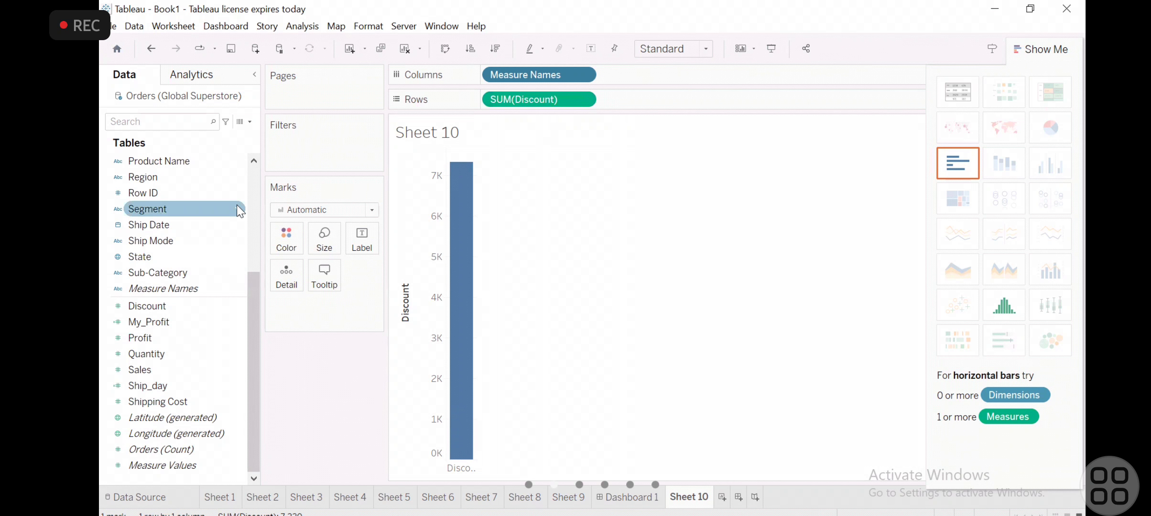
click(249, 191)
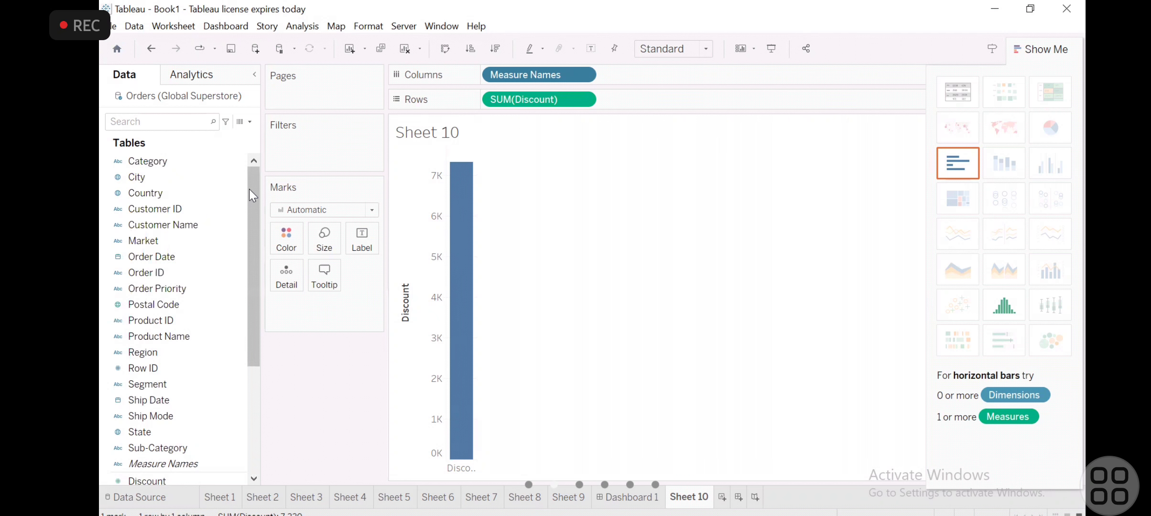
drag(249, 189, 258, 315)
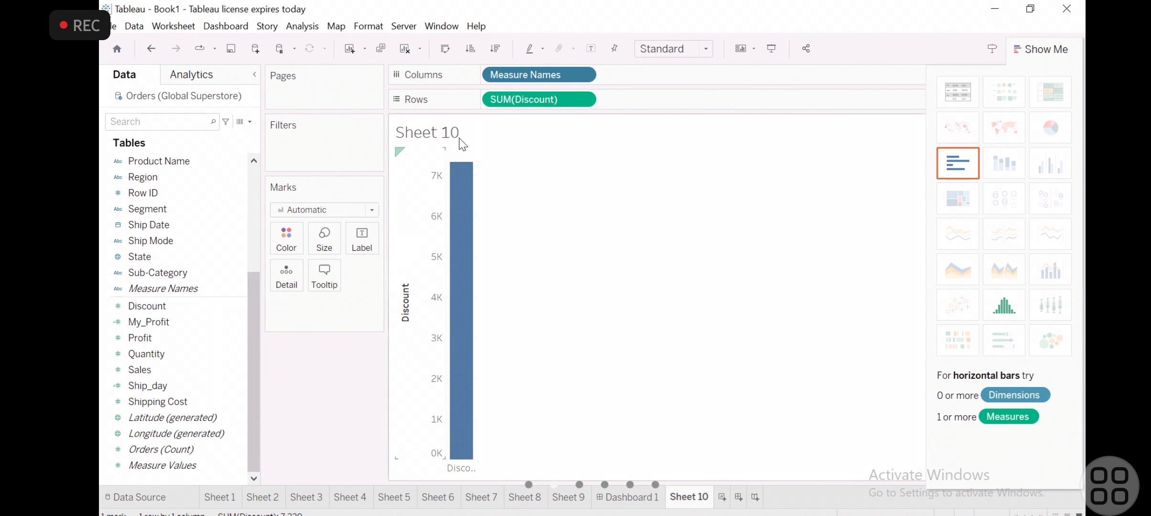
- Replace Discount with Profit on Rows of Sheet 10, and filter Measure Names to Discount only
drag(563, 100, 239, 352)
mouse_move(140, 337)
mouse_down()
mouse_move(478, 146)
mouse_move(505, 94)
mouse_up()
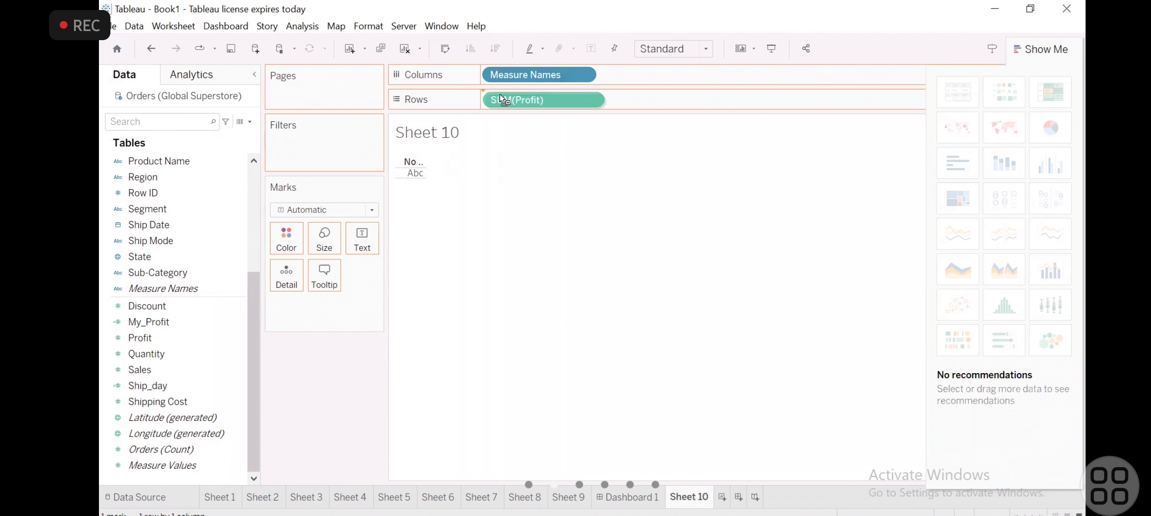
click(583, 74)
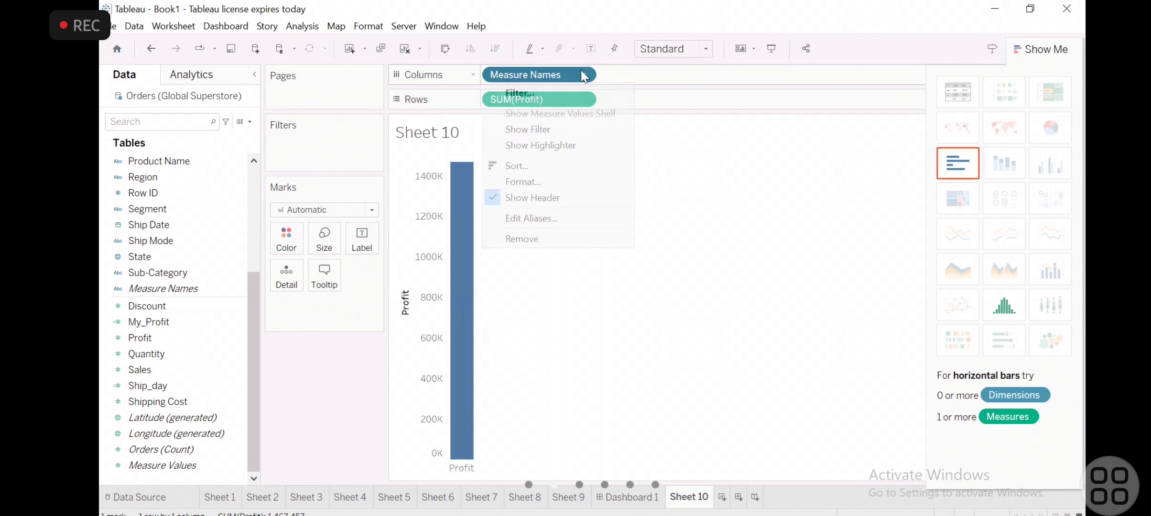
click(554, 94)
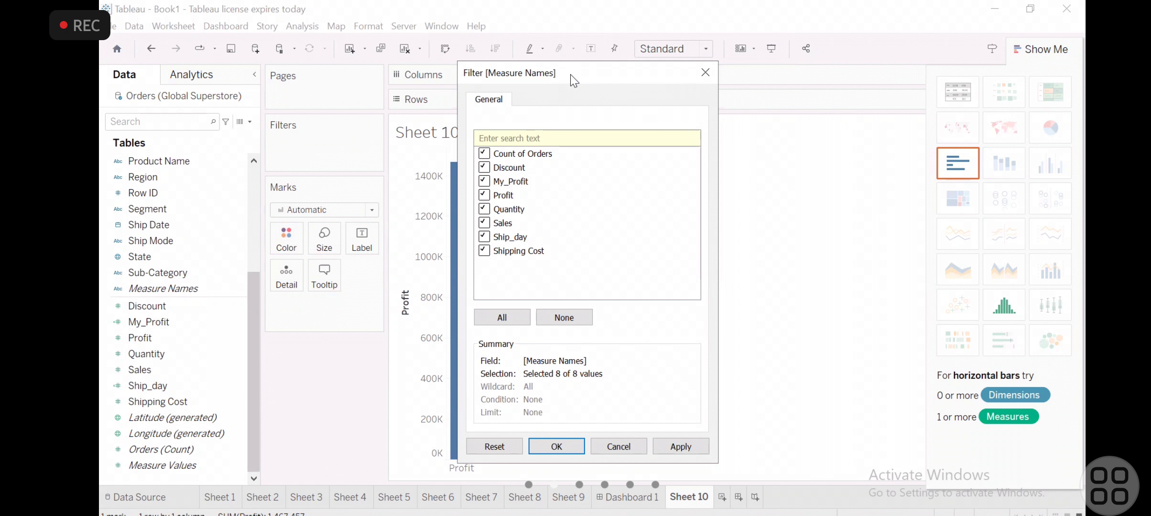
drag(571, 76, 690, 143)
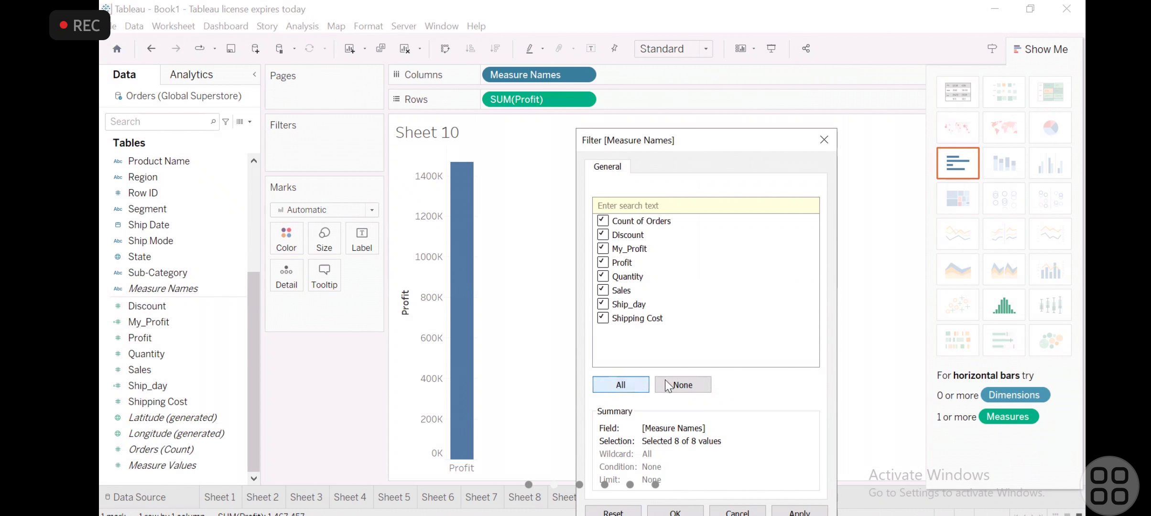
click(678, 384)
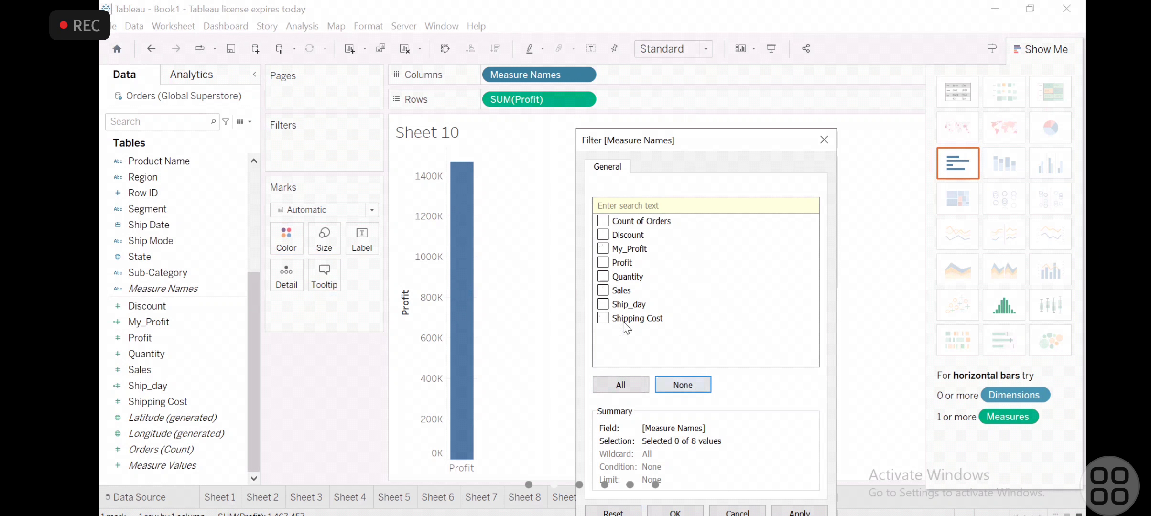
click(606, 234)
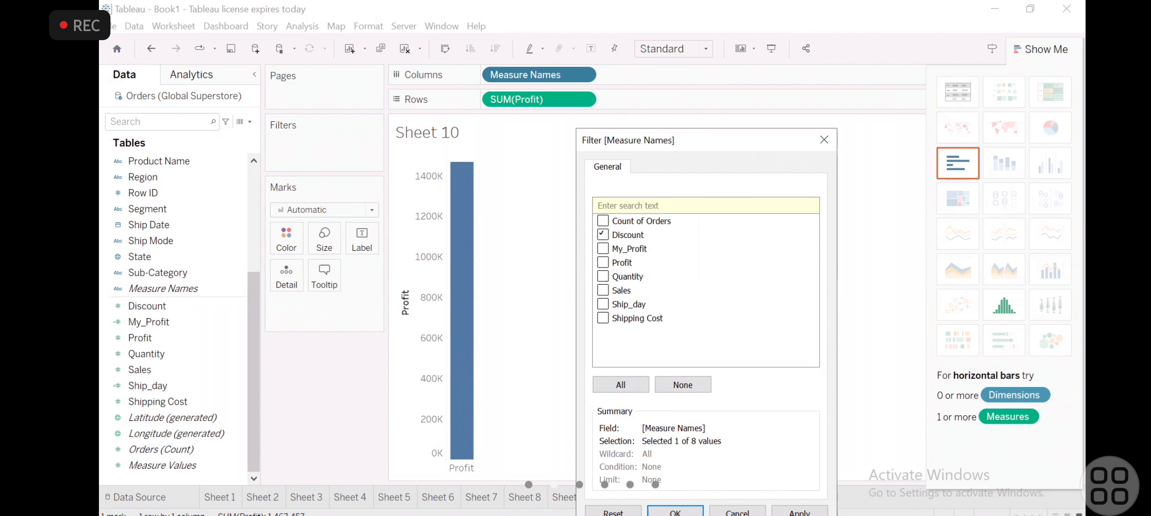
click(675, 512)
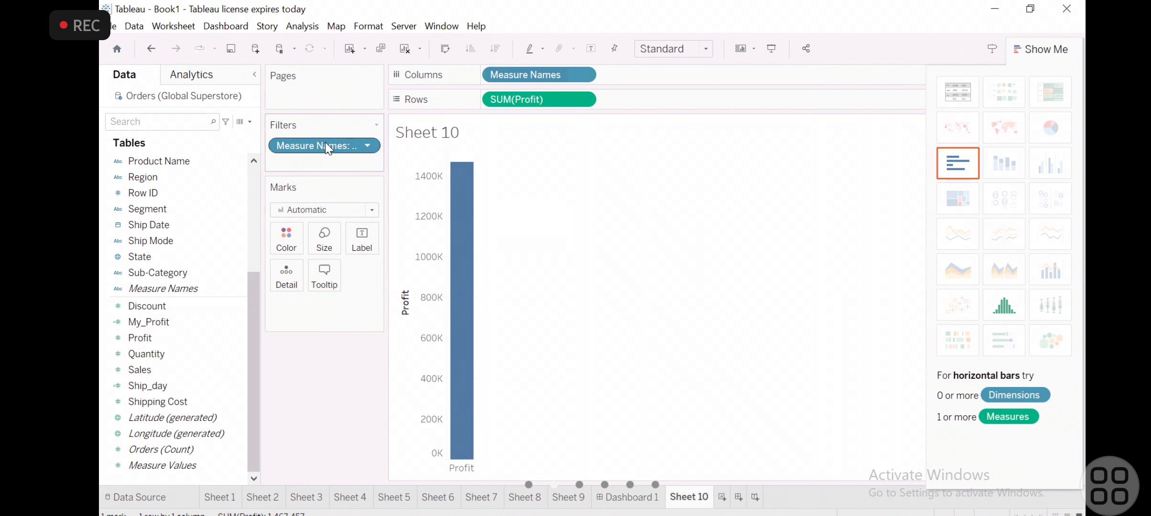
- Clear Profit and Measure Names from the Rows, Columns and Filters shelves of Sheet 10
mouse_move(469, 229)
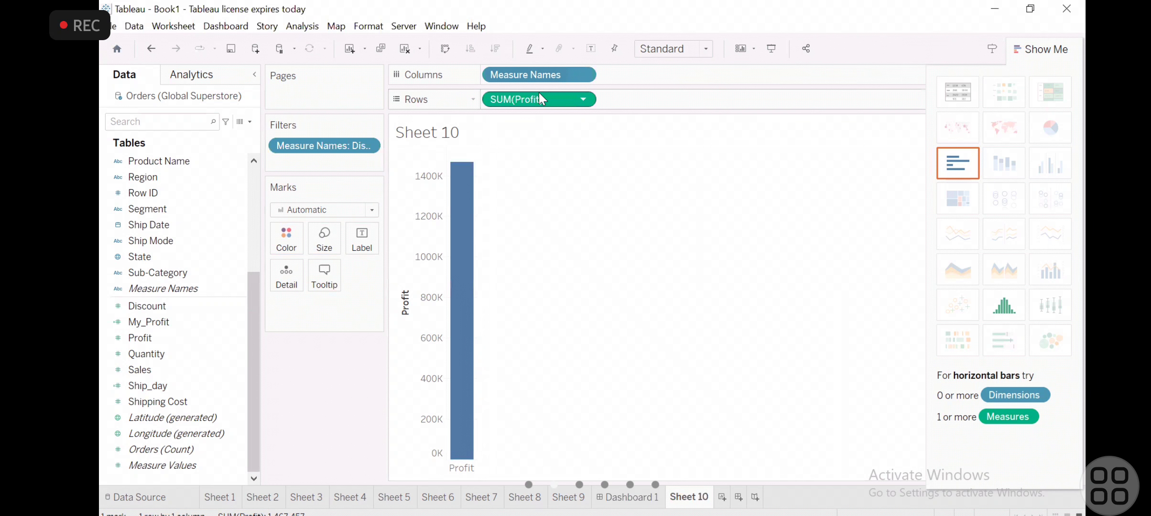
drag(538, 96, 354, 369)
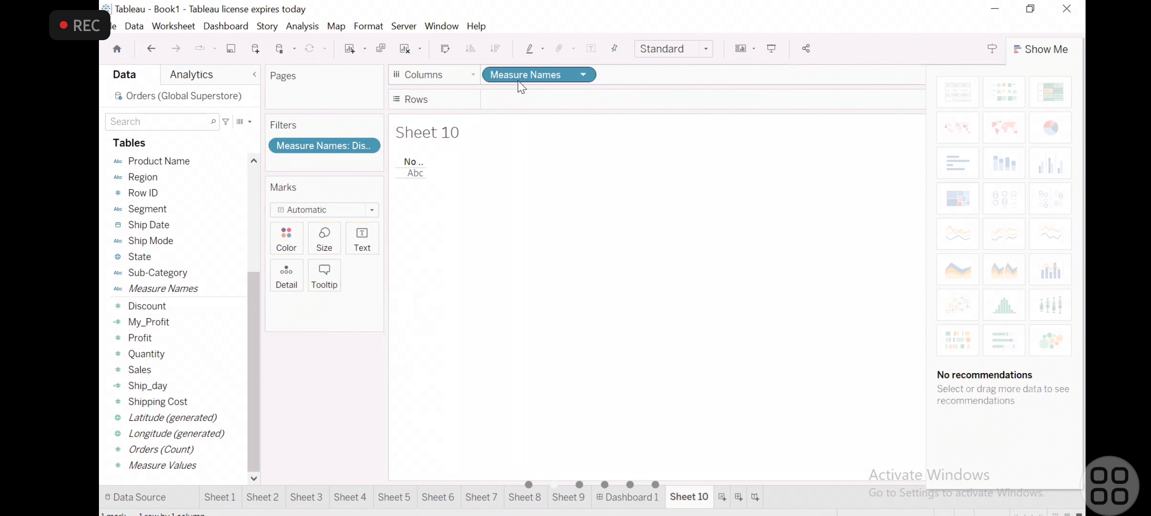
drag(517, 76, 379, 290)
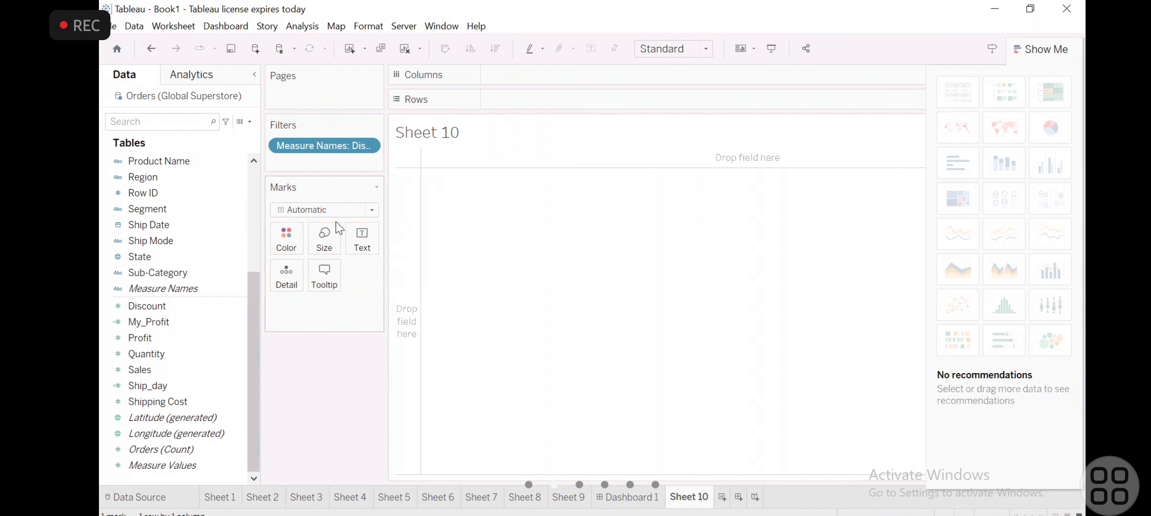
drag(333, 148, 244, 302)
- Look over the field list from Category down to the generated latitude and longitude and Measure Values
click(188, 354)
click(184, 369)
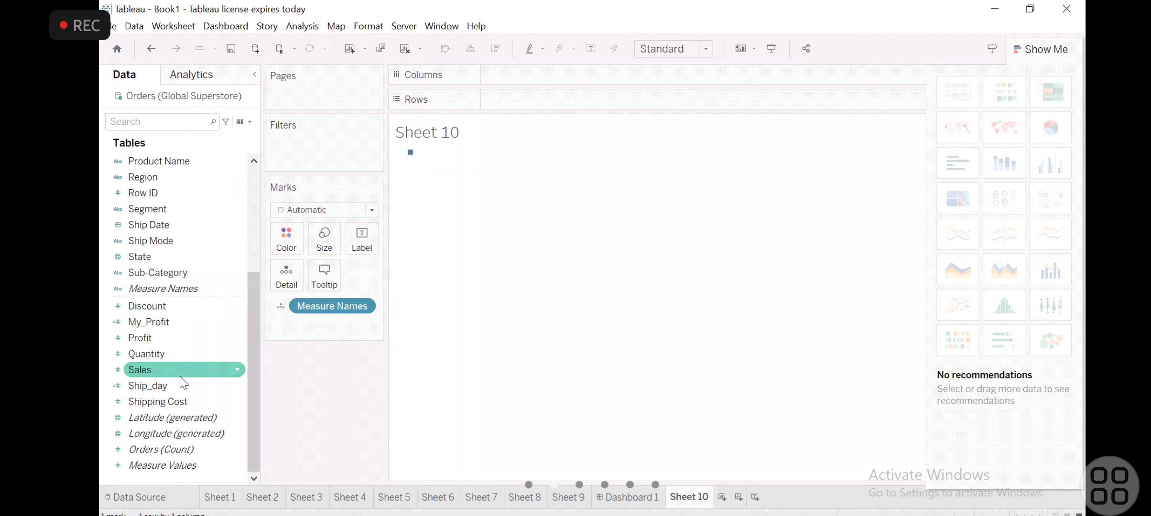
scroll(184, 383, up, 4)
click(210, 225)
click(218, 208)
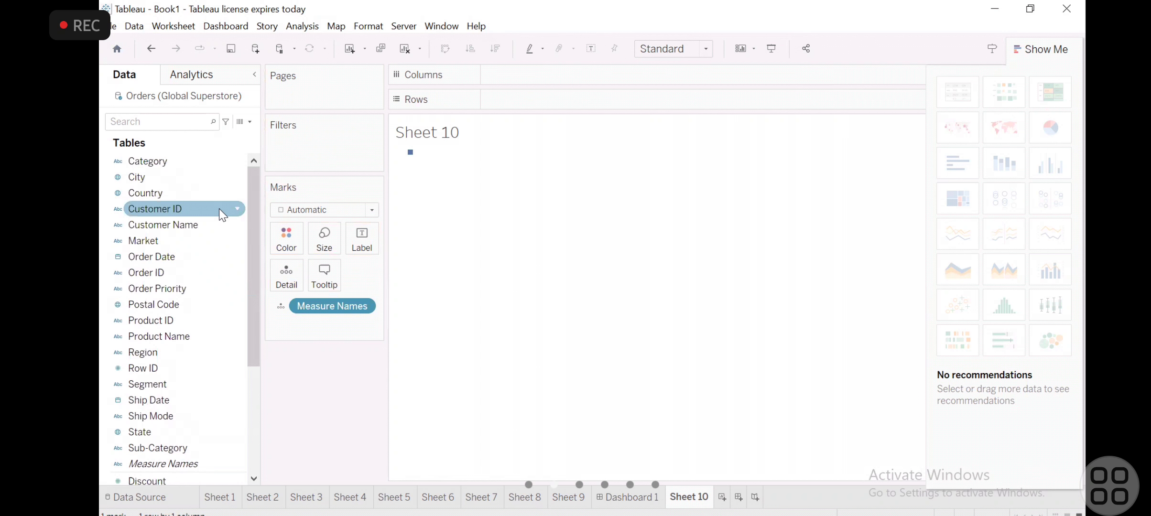
scroll(219, 208, down, 4)
click(176, 411)
drag(583, 165, 582, 169)
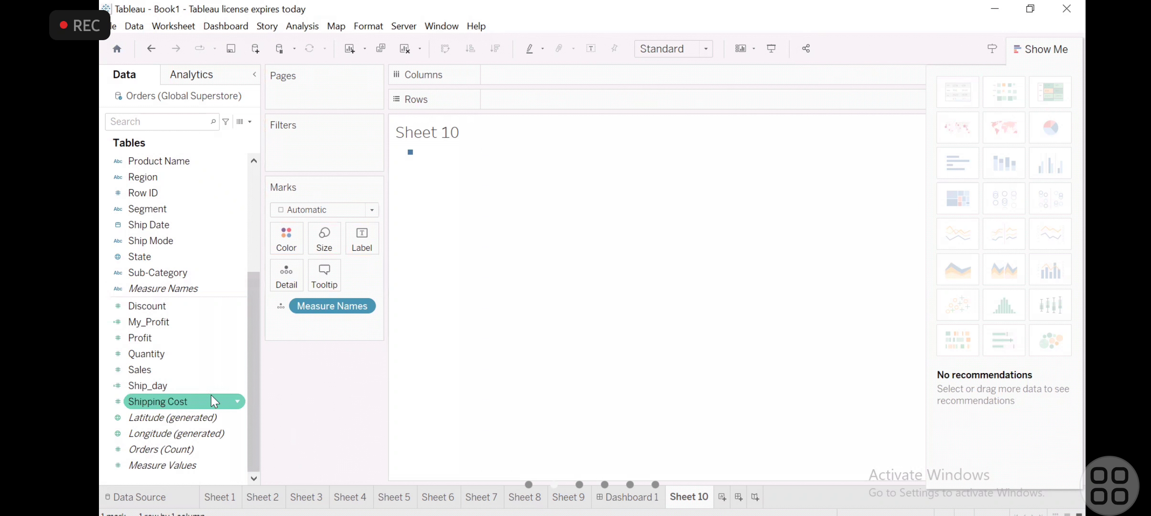
- Hide the Show Me chart suggestions, and remove Measure Names from the marks of Sheet 10
drag(186, 415, 645, 254)
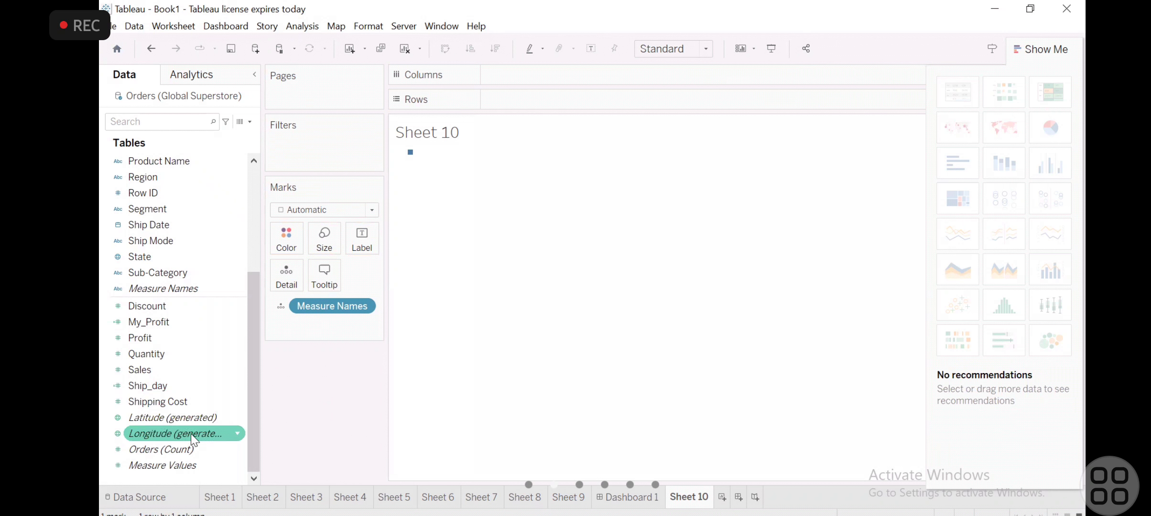
click(1041, 53)
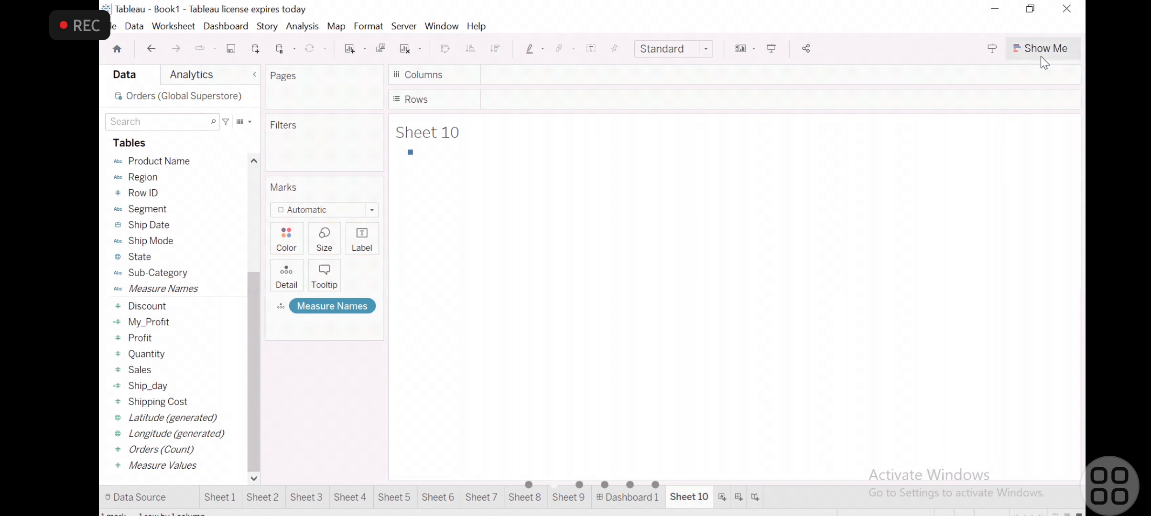
click(142, 418)
drag(140, 416, 483, 171)
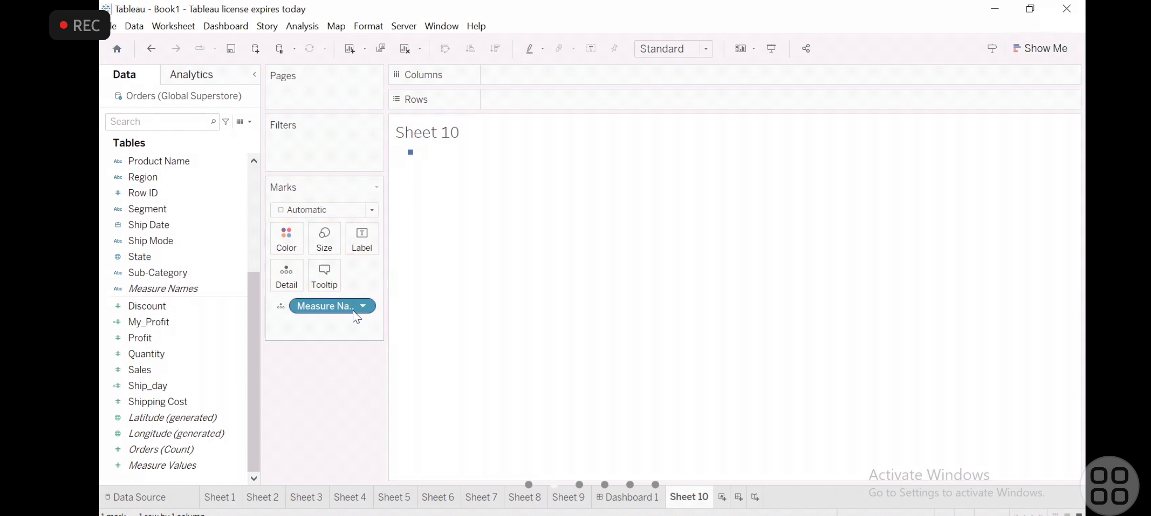
drag(349, 310, 206, 393)
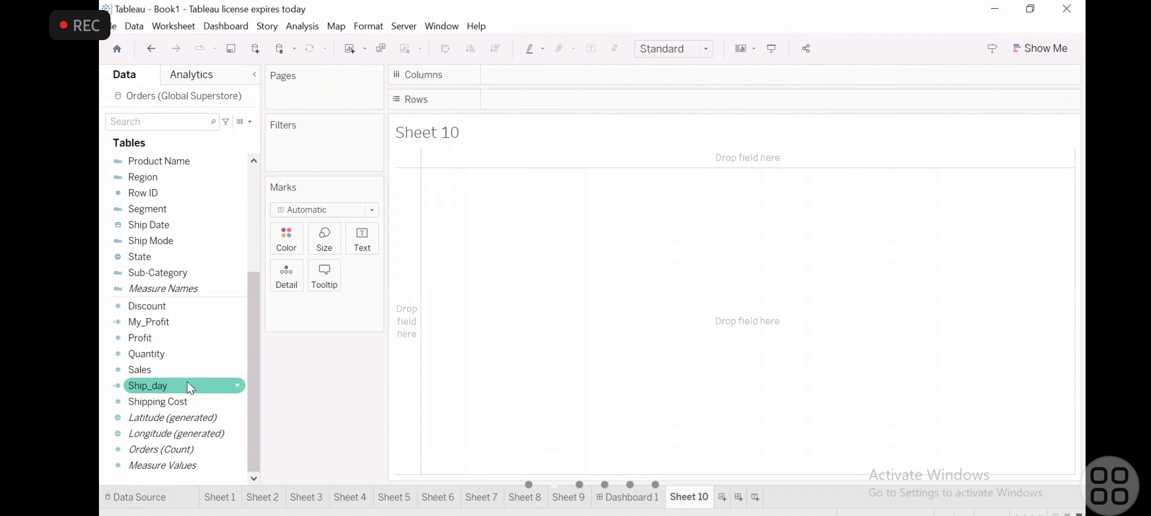
- Place Latitude (generated) on Rows of Sheet 10, and replace it with Longitude (generated)
drag(154, 418, 572, 290)
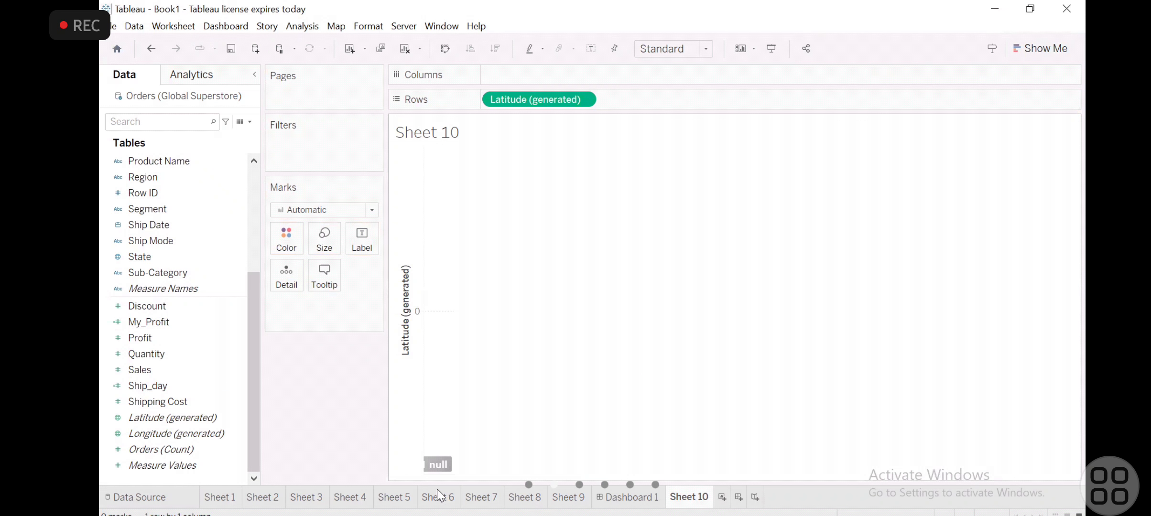
drag(438, 455, 340, 403)
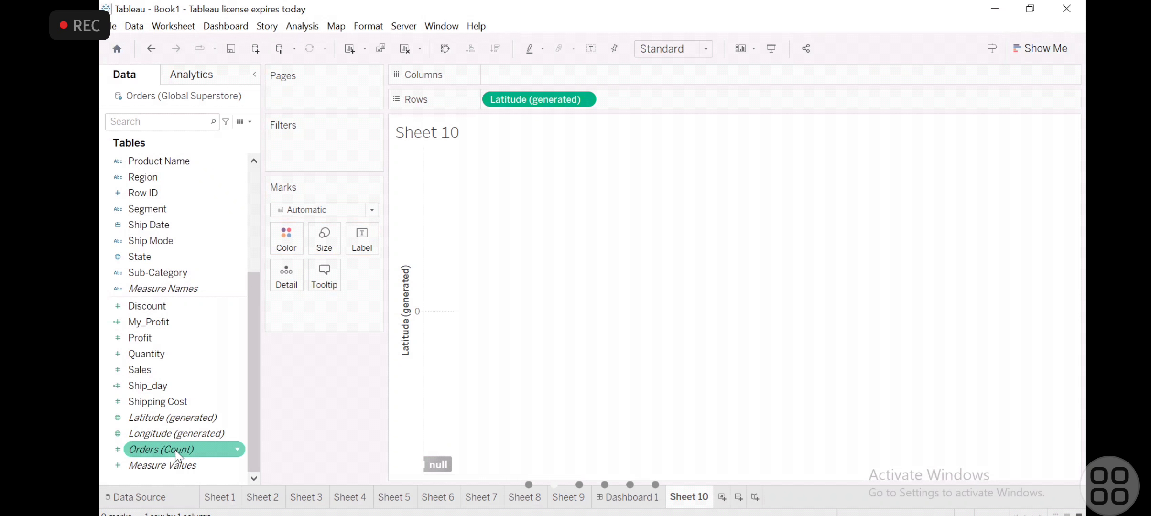
drag(164, 434, 530, 100)
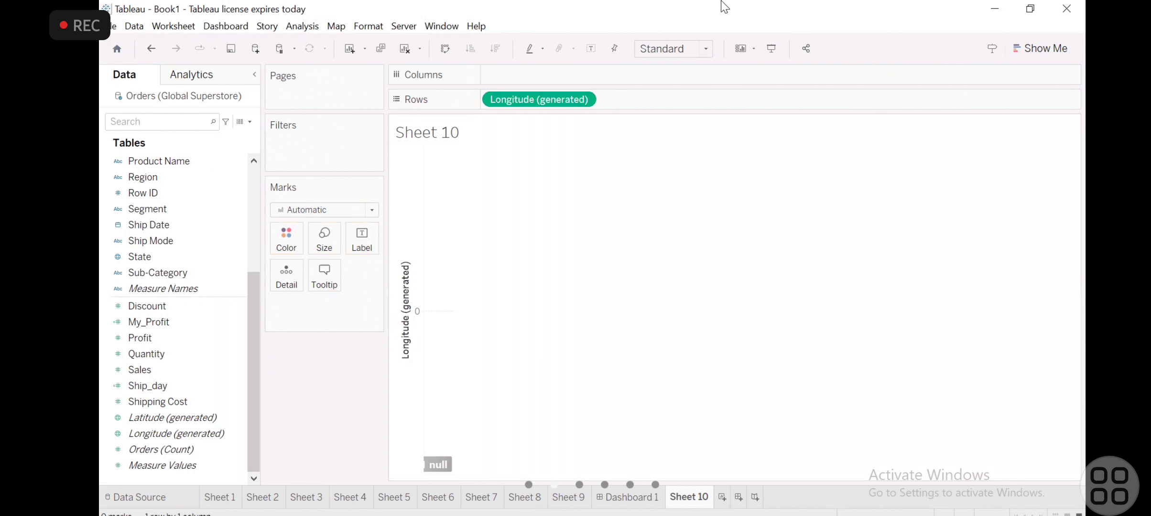
- Set the fit of Sheet 10 to Entire View, and take Longitude (generated) off Rows
click(705, 50)
click(685, 111)
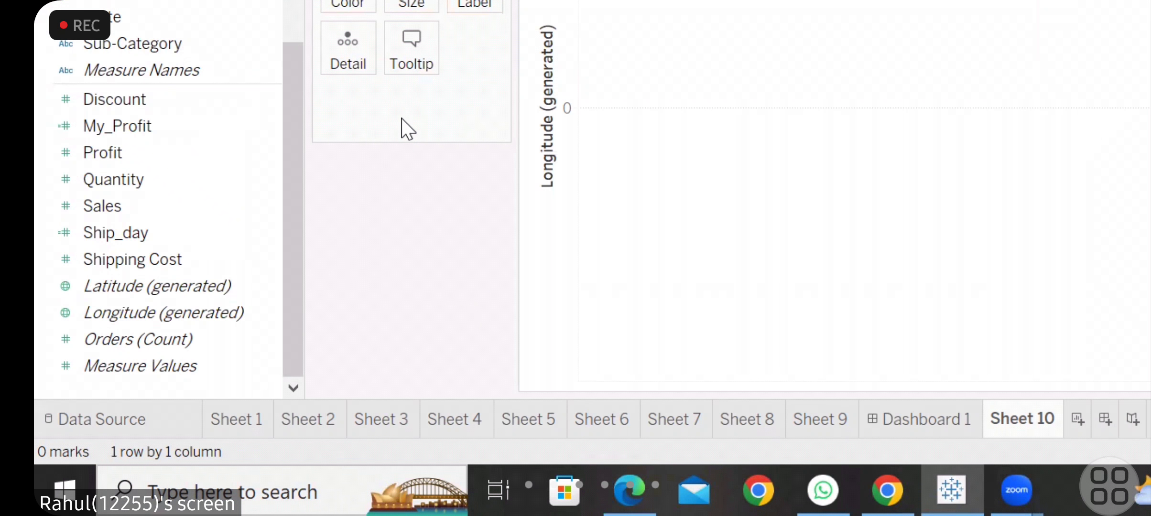
drag(409, 96, 143, 264)
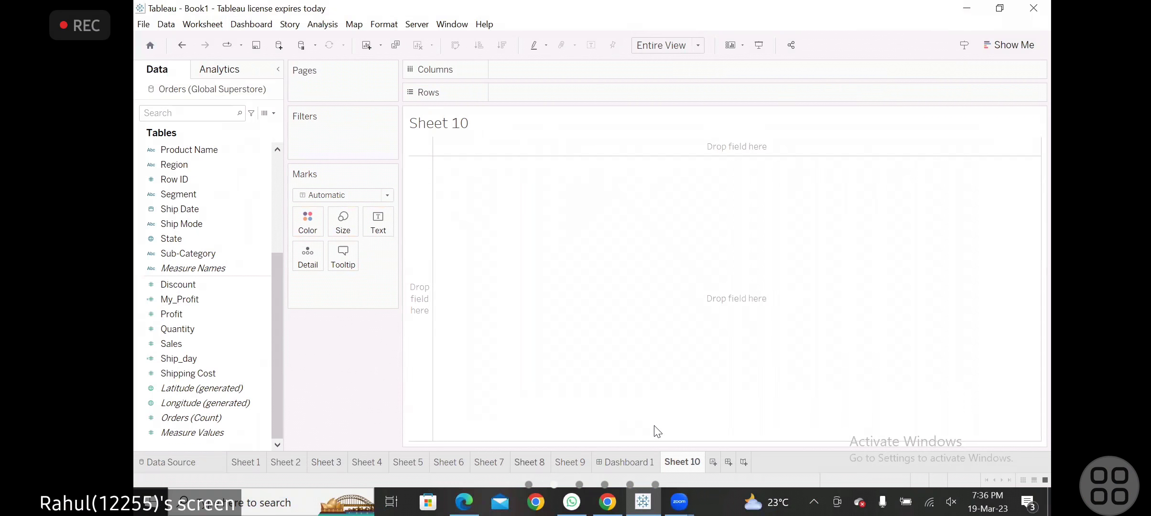
- Add a new worksheet, Sheet 11, and try Longitude (generated) on its Columns before removing it
click(713, 462)
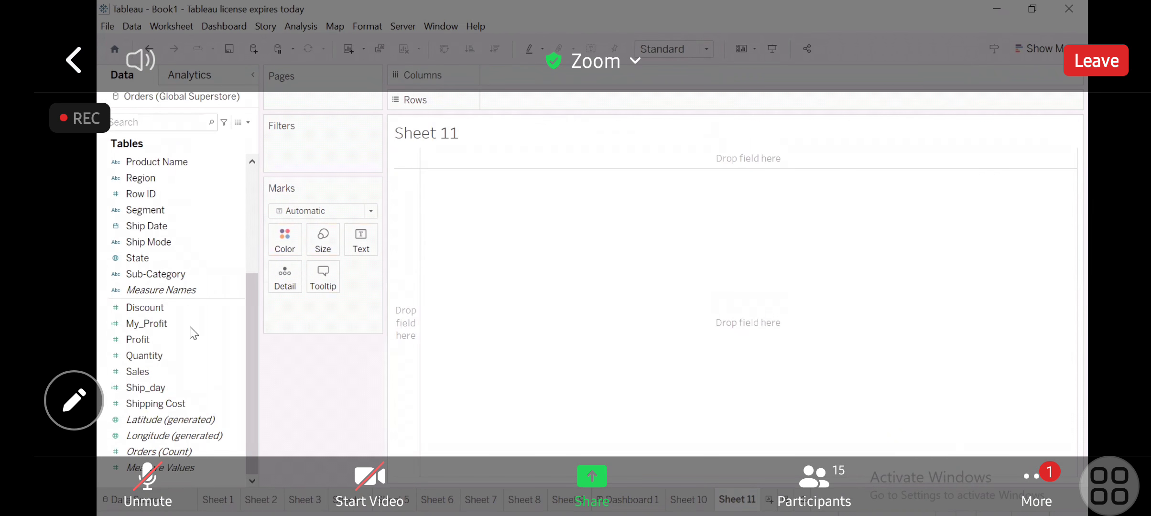
drag(174, 436, 538, 233)
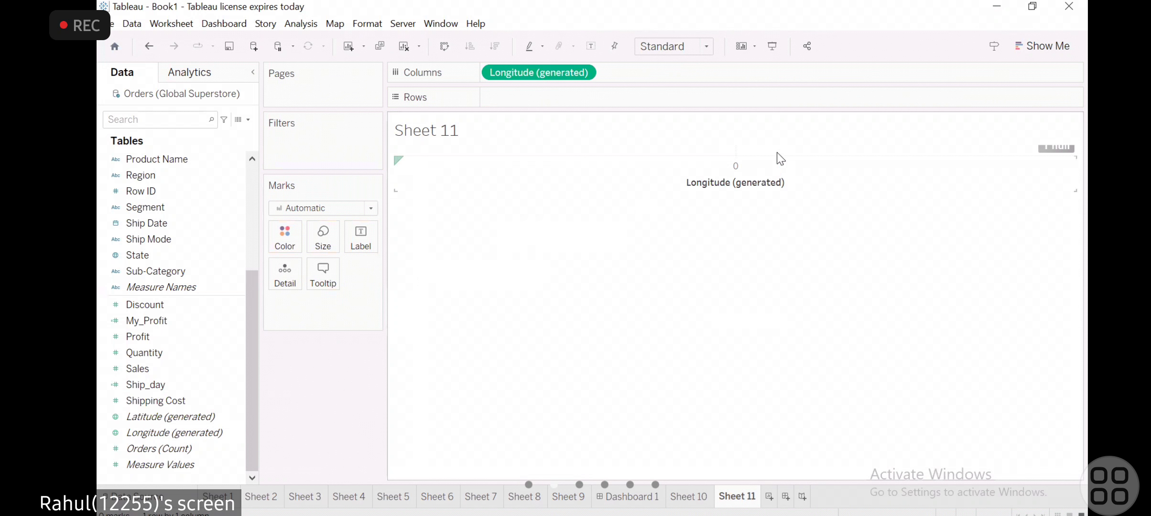
mouse_move(523, 74)
mouse_down()
mouse_move(526, 102)
mouse_move(291, 258)
mouse_move(227, 340)
mouse_move(221, 333)
mouse_up()
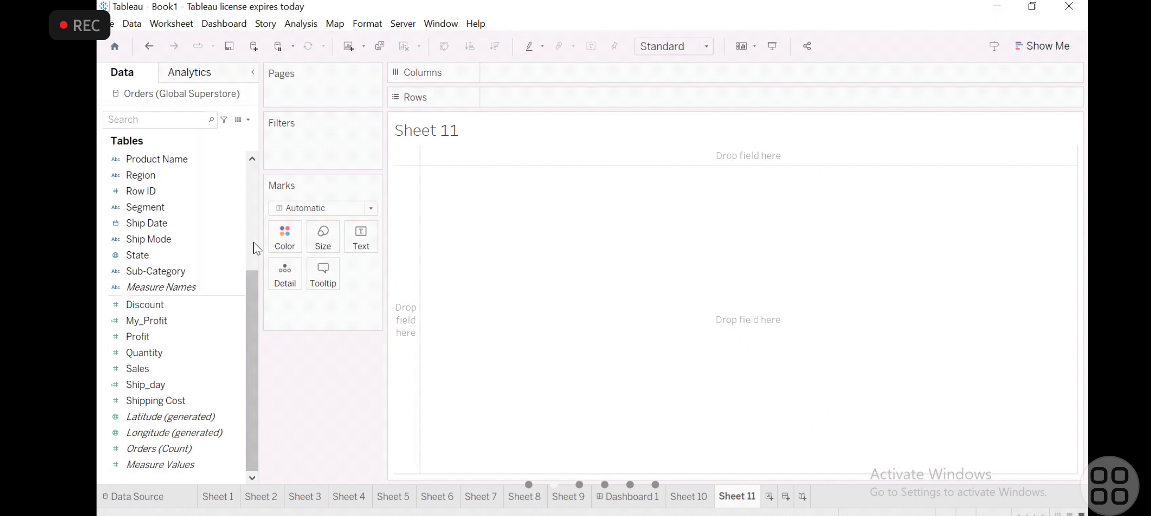
- Plot Country on the empty canvas of Sheet 11 as a map of points
scroll(253, 242, up, 5)
click(148, 191)
drag(148, 191, 510, 241)
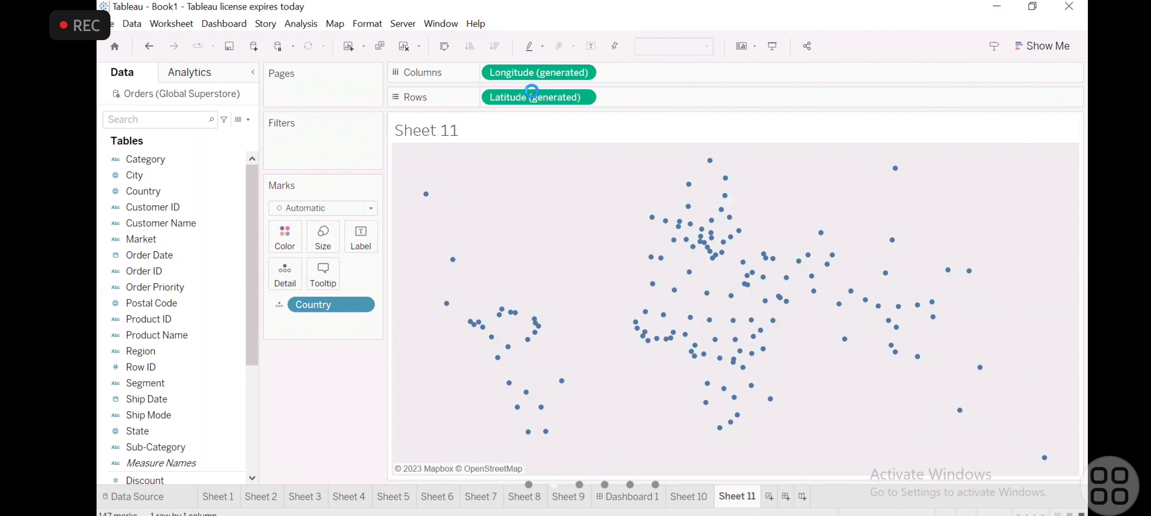
- Inspect the options of Longitude (generated) on Columns, and leave them without choosing any
click(584, 72)
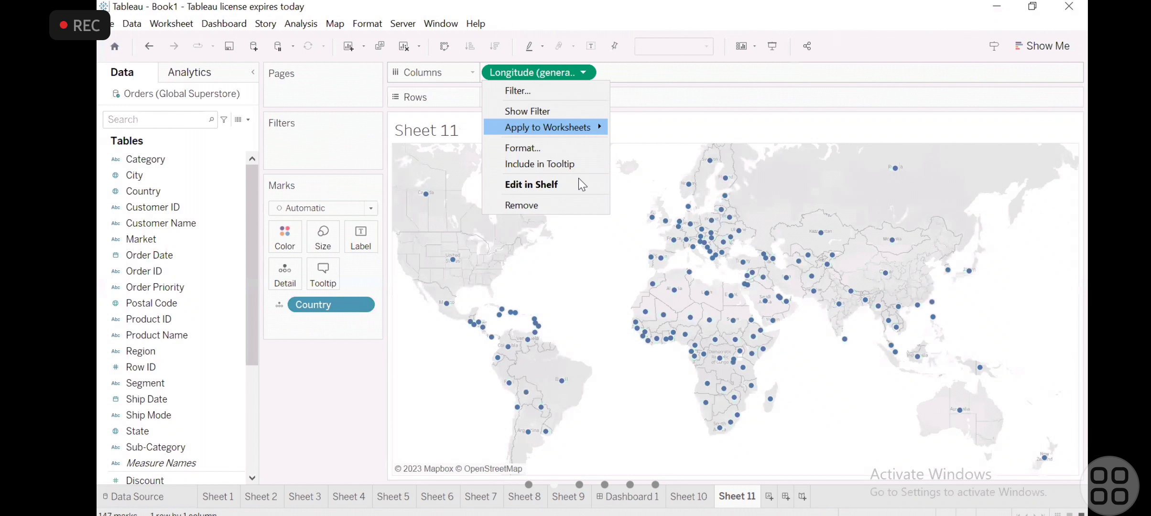
mouse_move(589, 130)
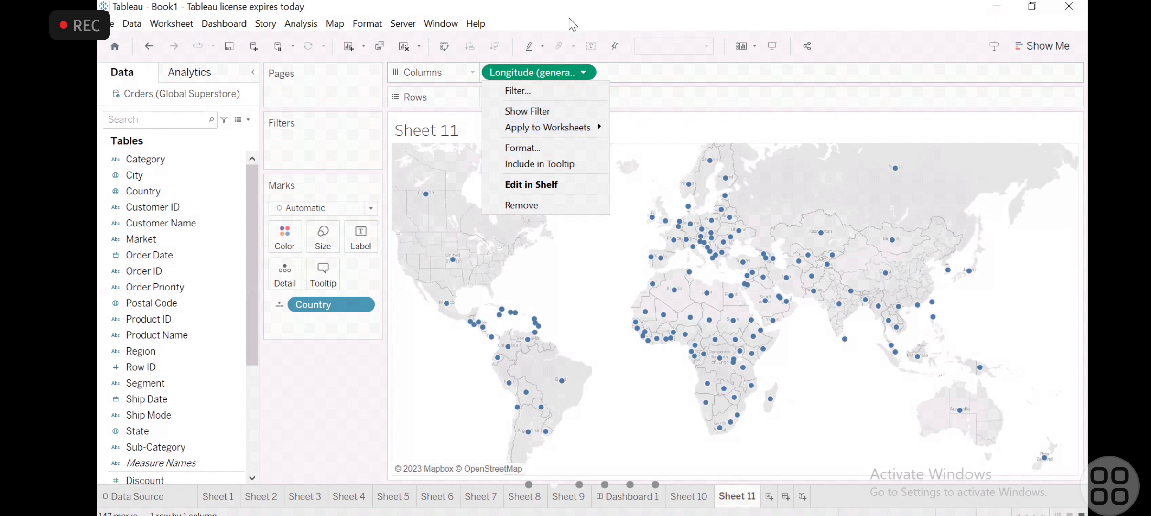
click(815, 347)
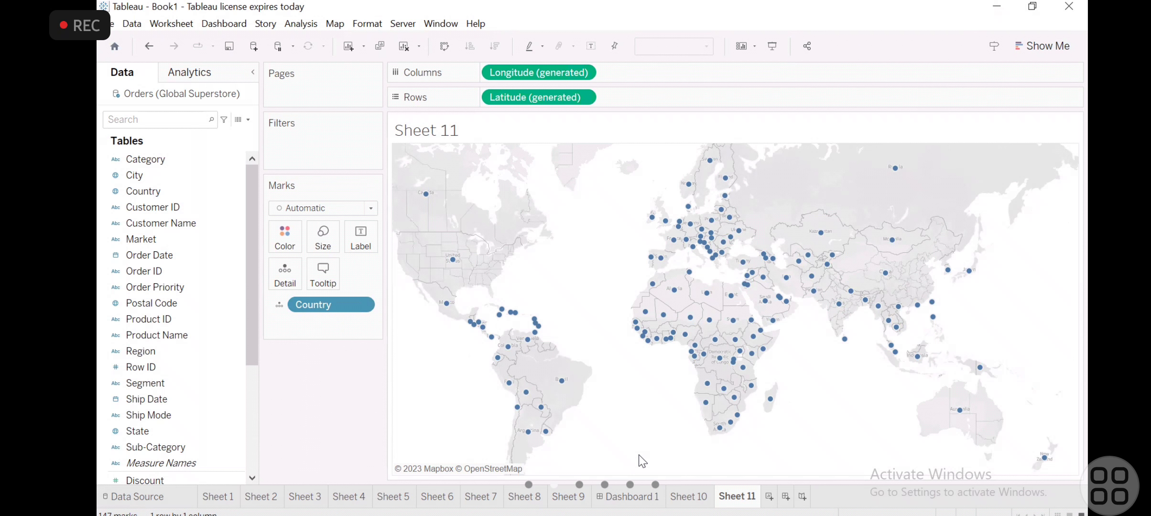
- Open Sheet 6 and copy its packed bubble chart as an image including the title, view, caption and color legend
key(alt+Tab)
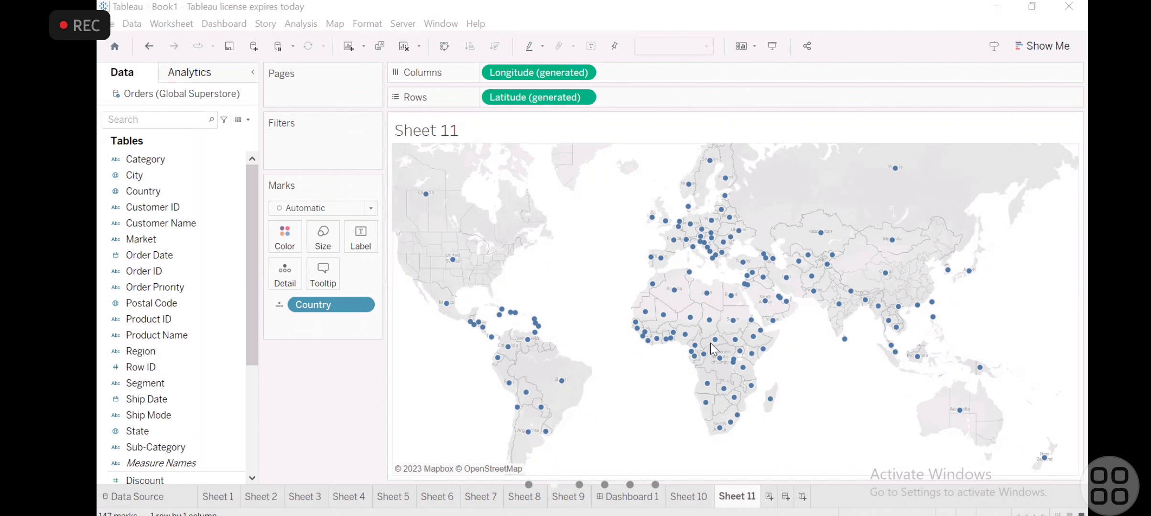
click(430, 498)
mouse_move(541, 210)
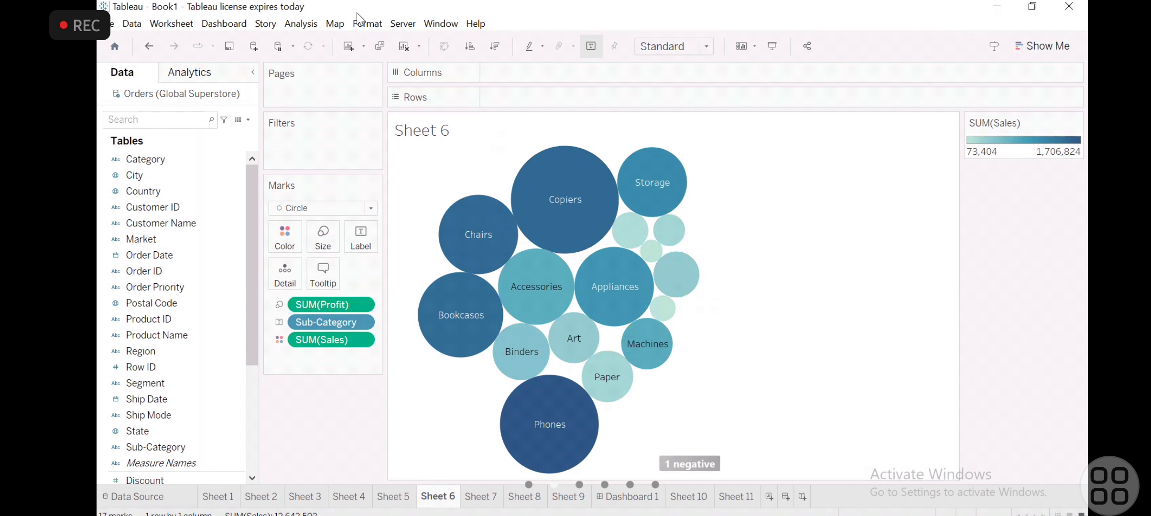
right_click(461, 162)
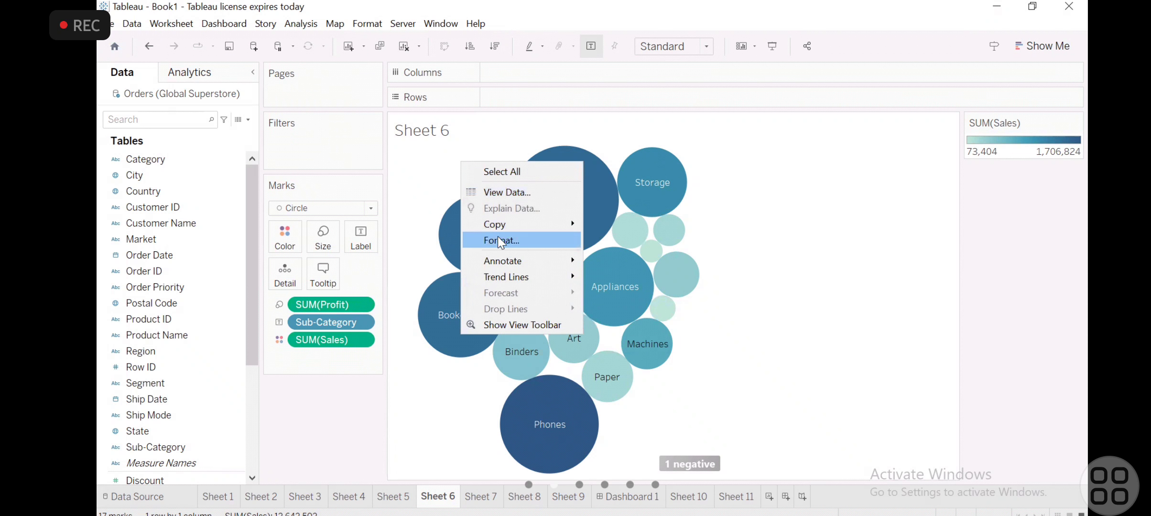
mouse_move(501, 227)
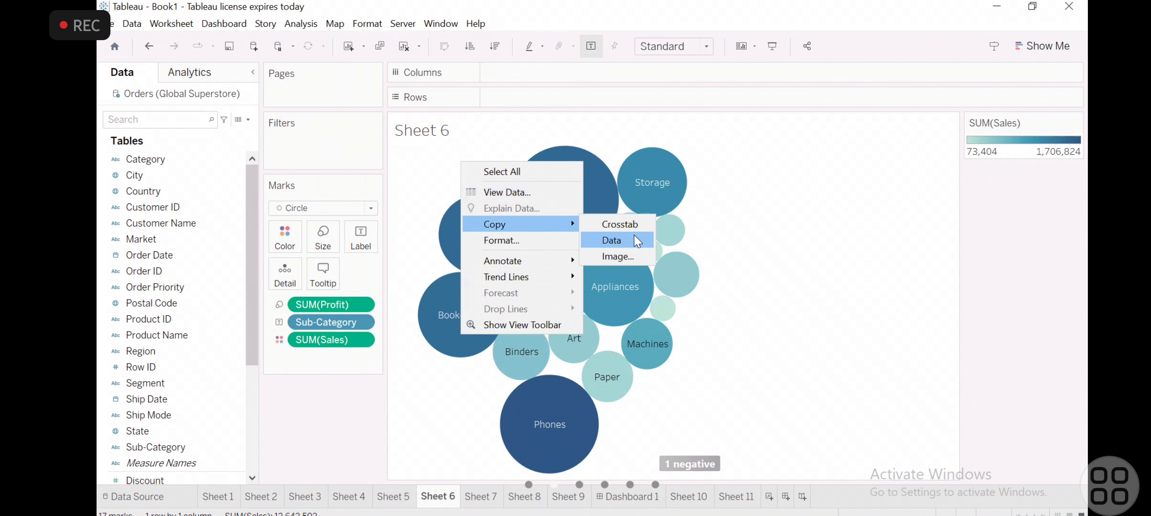
click(626, 261)
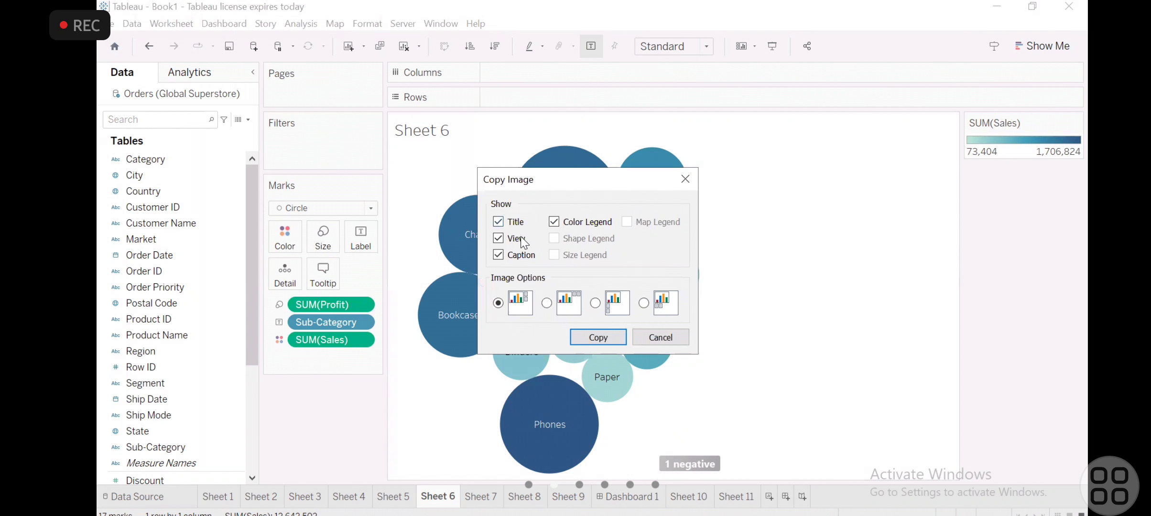
click(591, 335)
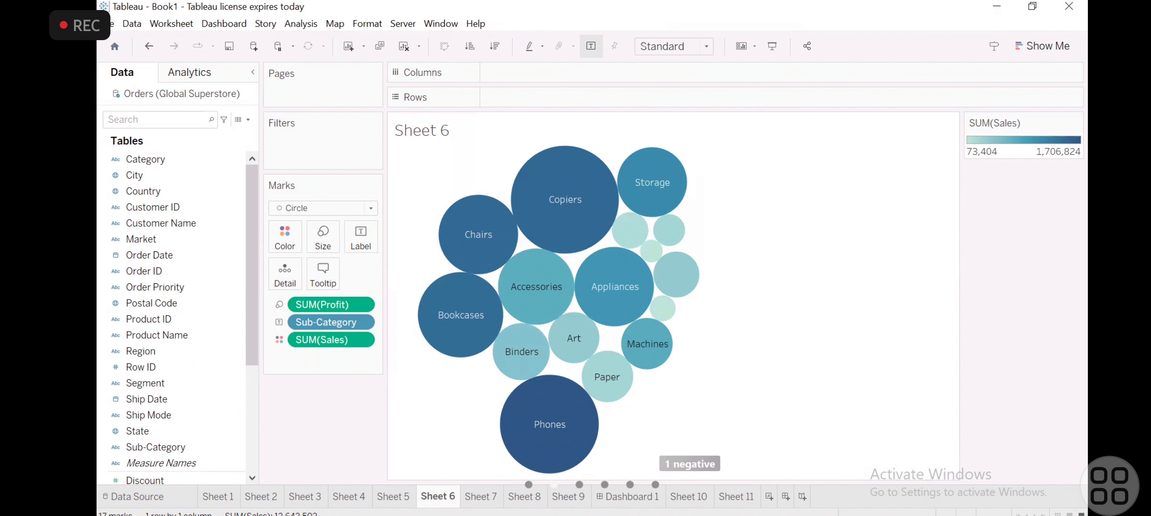
- Switch to Word, paste the copied Sheet 6 chart image into a new blank document, and return to Tableau
key(super+s)
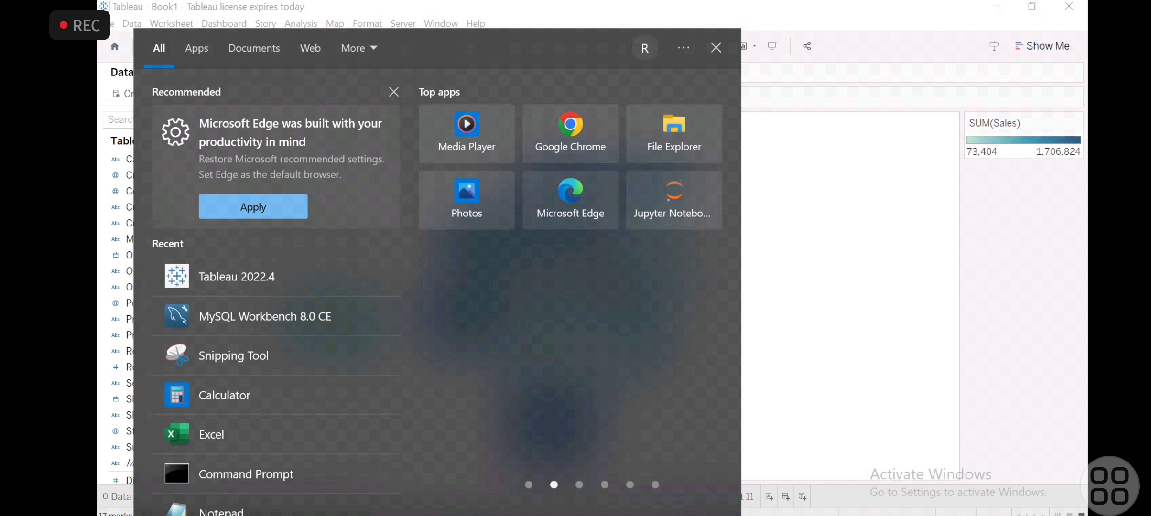
text(word)
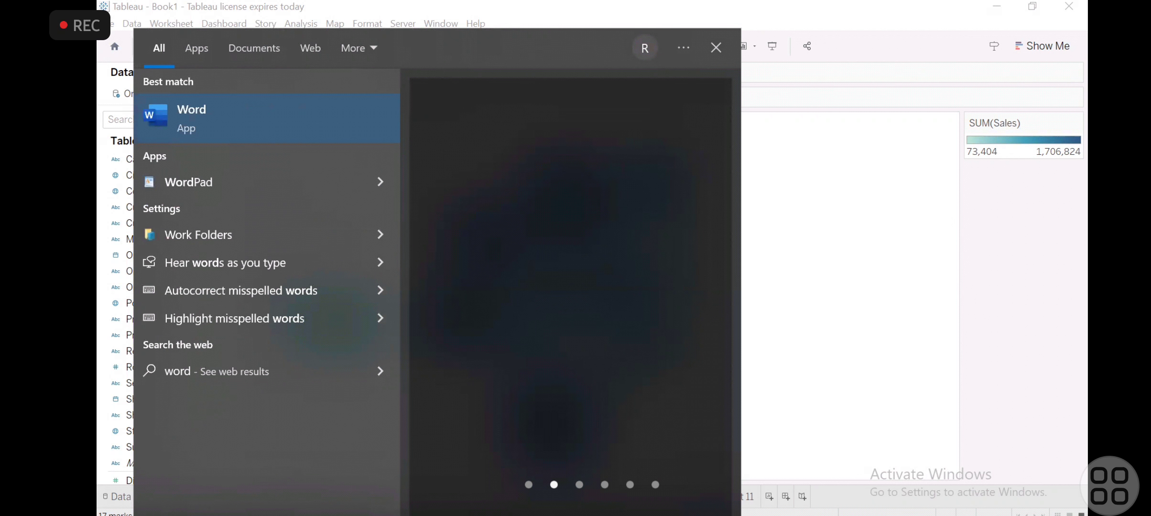
key(Return)
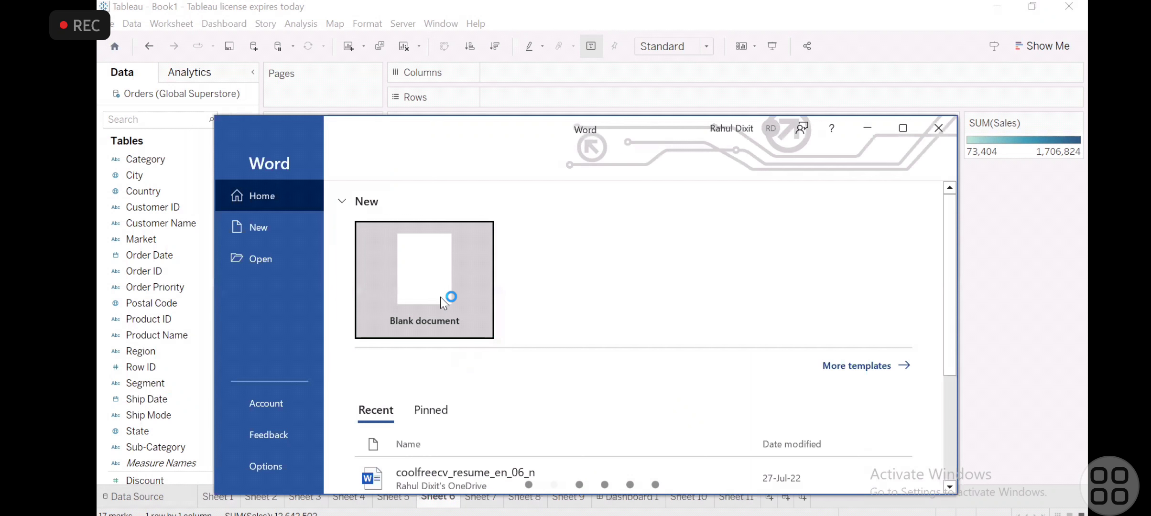
click(441, 297)
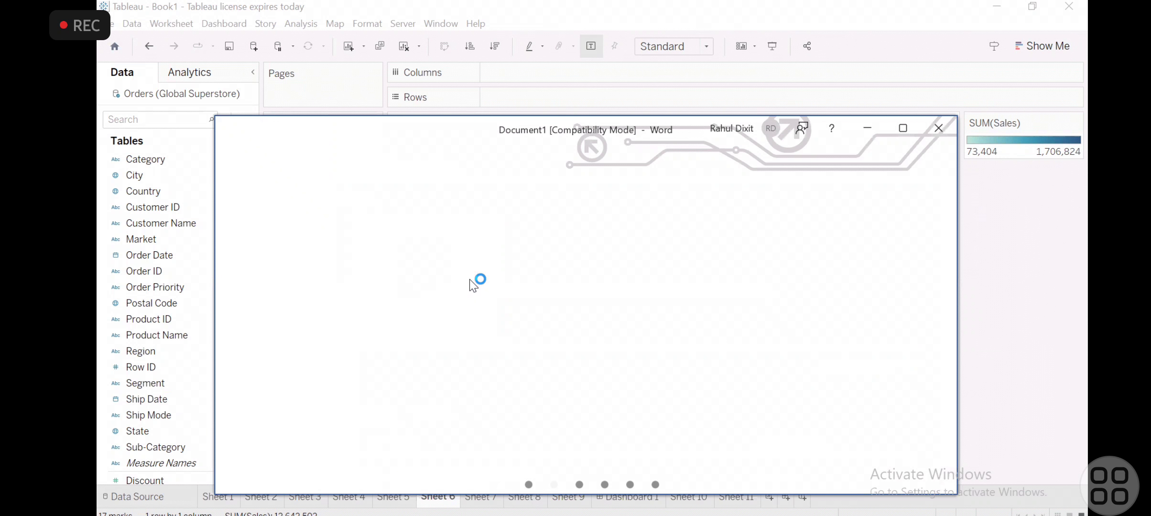
key(ctrl+v)
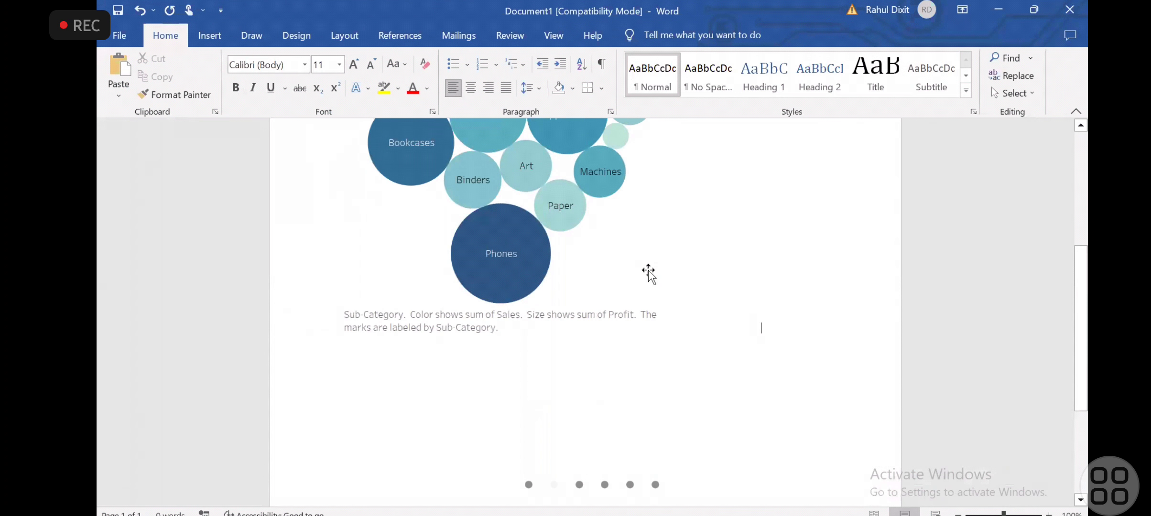
scroll(693, 239, down, 1)
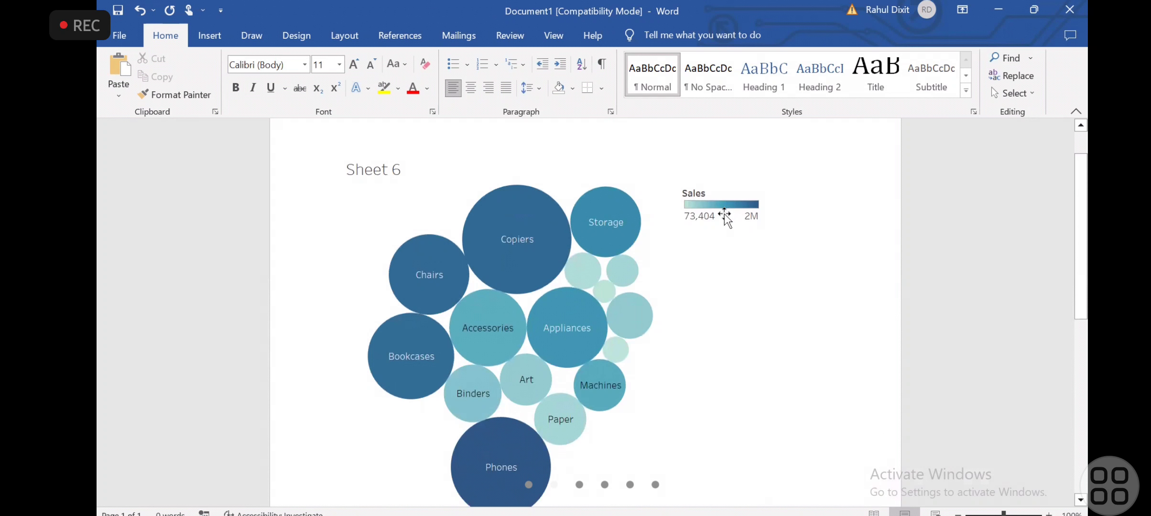
click(1011, 10)
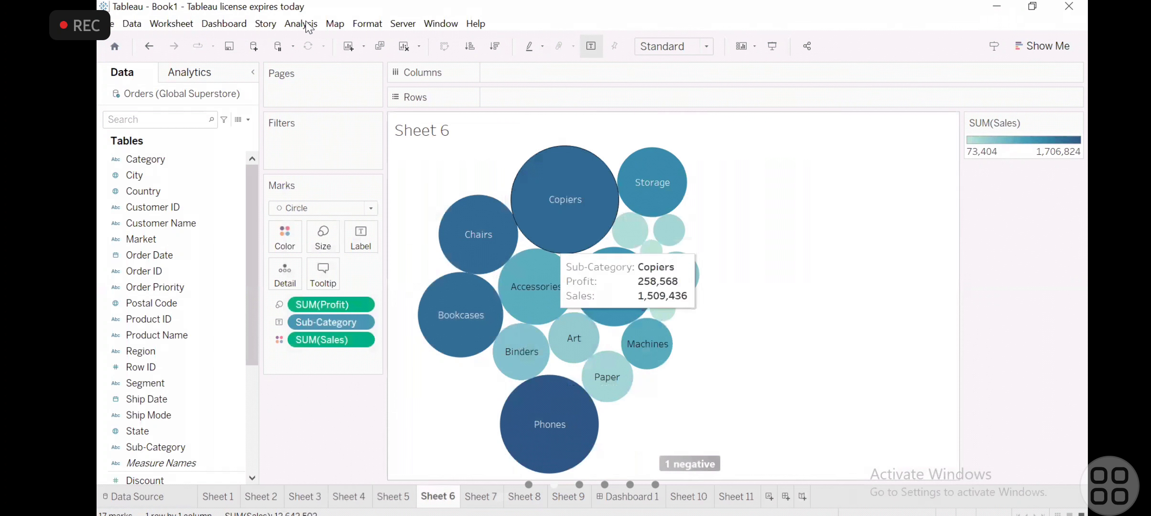
- Export Sheet 6 as a PNG image named Sheet 6 in the Documents folder, with title, view, caption and color legend
click(301, 23)
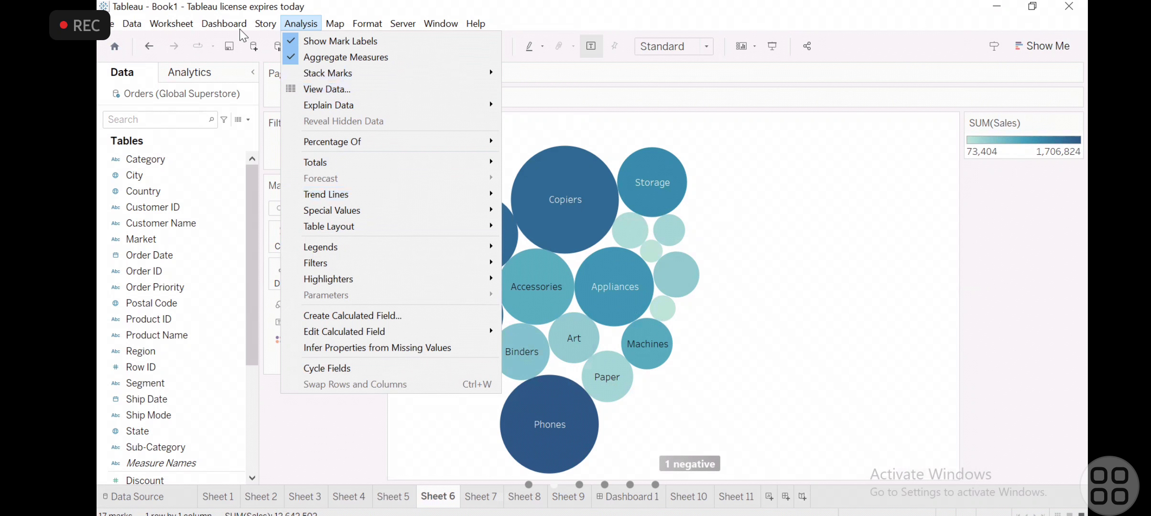
mouse_move(177, 28)
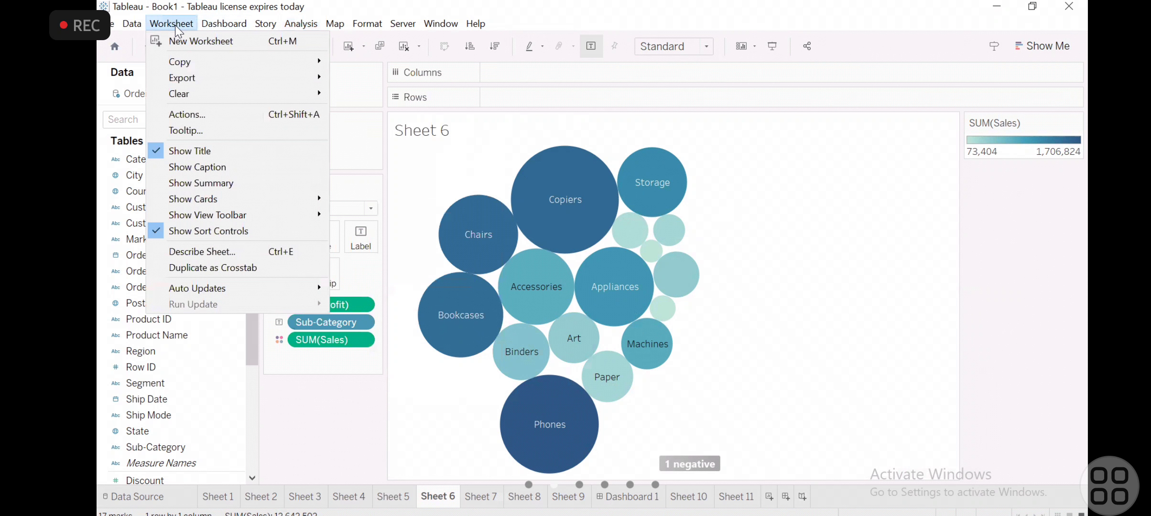
mouse_move(189, 67)
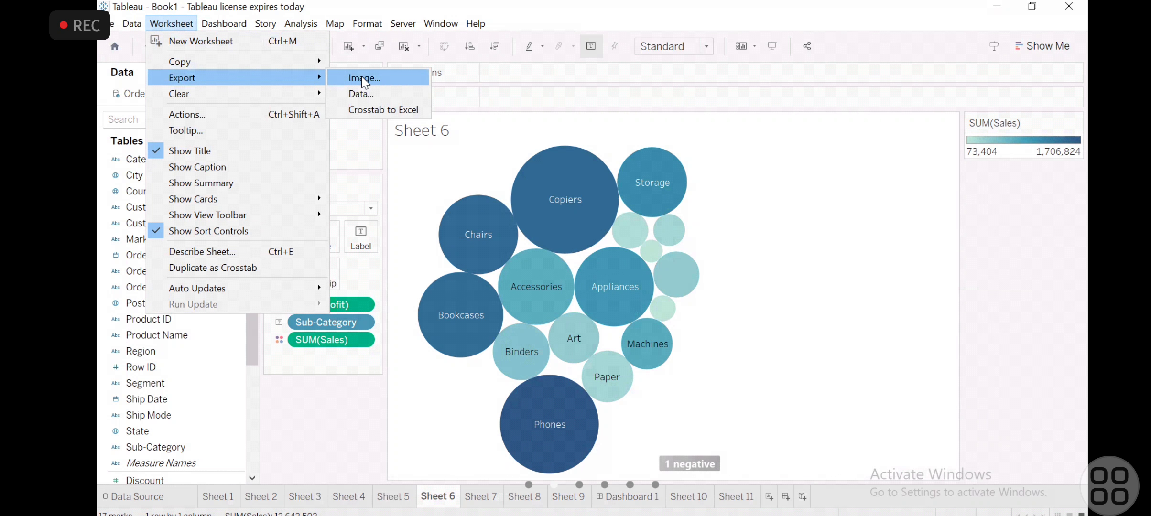
key(Return)
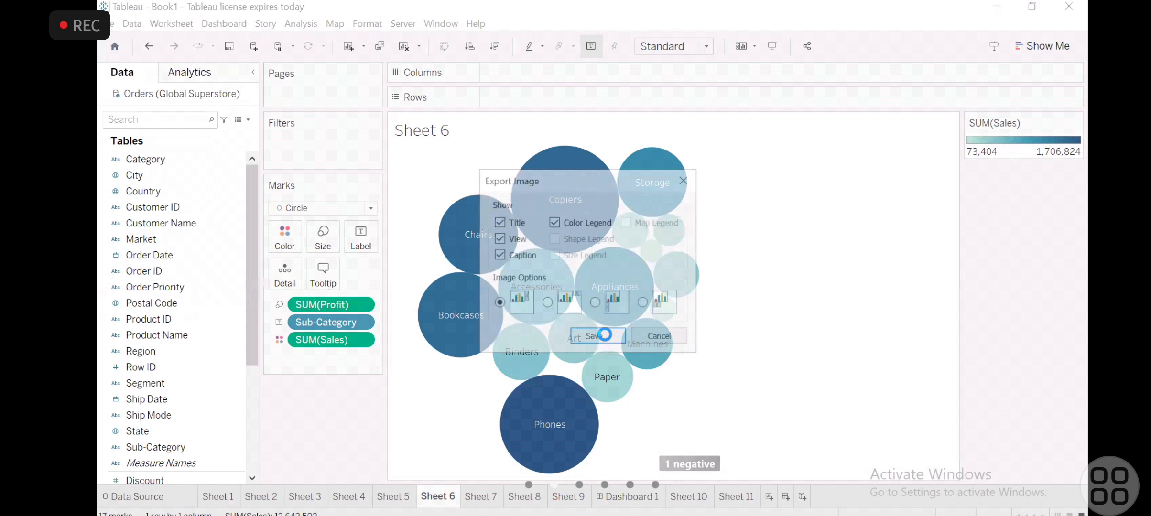
click(596, 337)
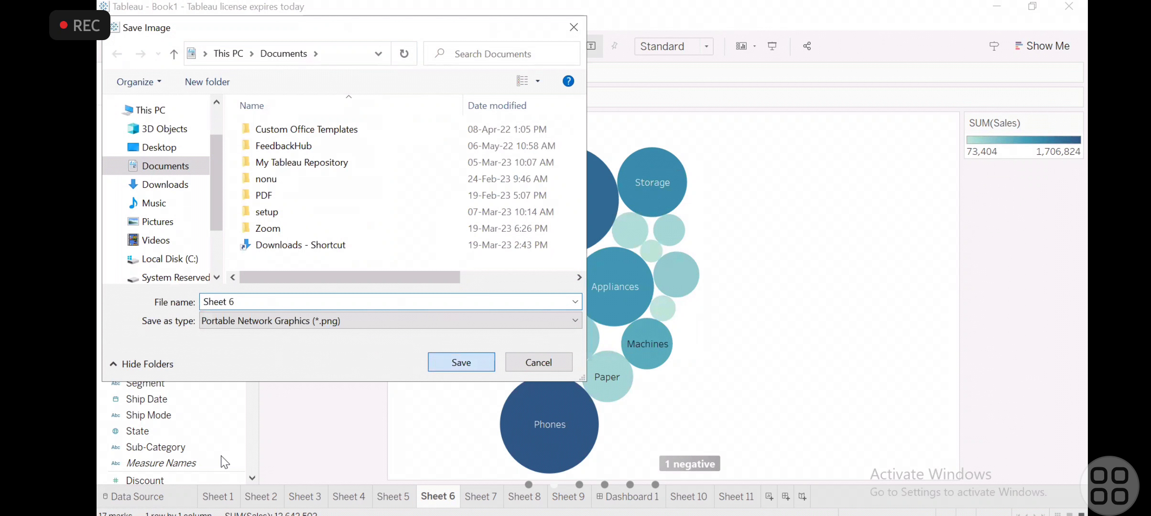
click(461, 363)
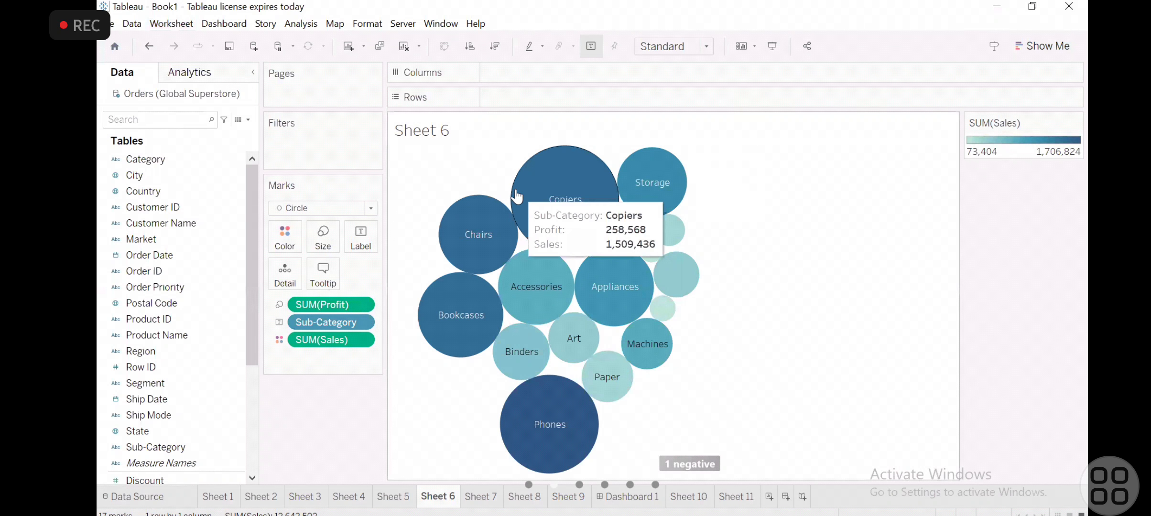
- Begin another image export of Sheet 6 with title, view, caption and color legend, choosing Downloads as the destination folder
click(160, 24)
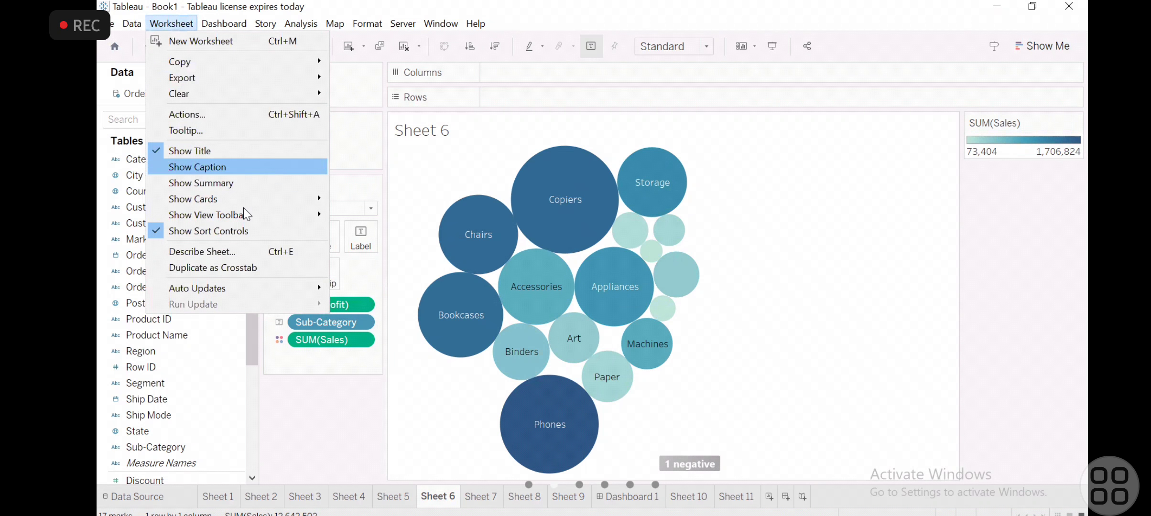
mouse_move(250, 201)
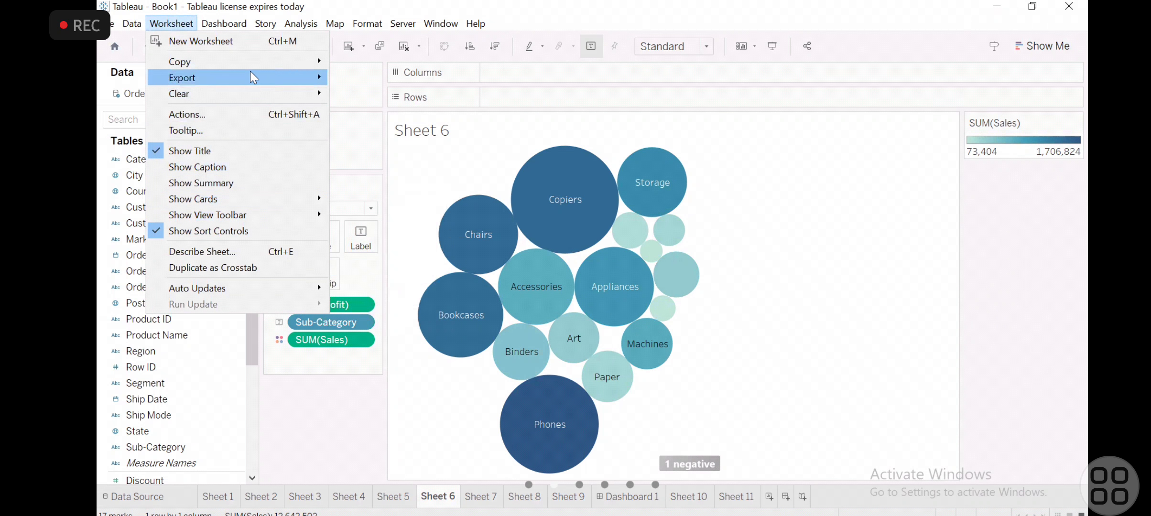
mouse_move(271, 82)
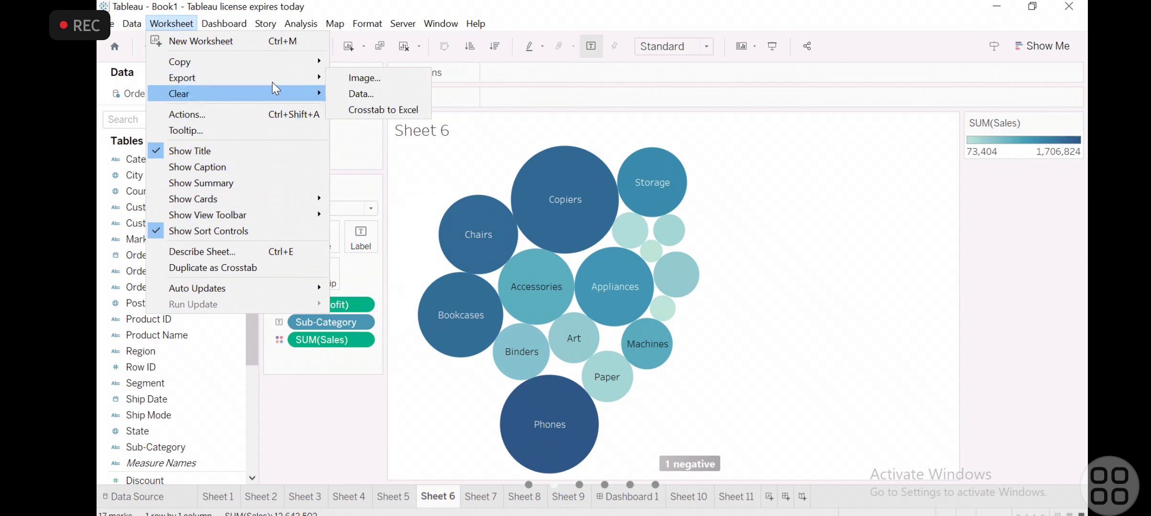
click(367, 79)
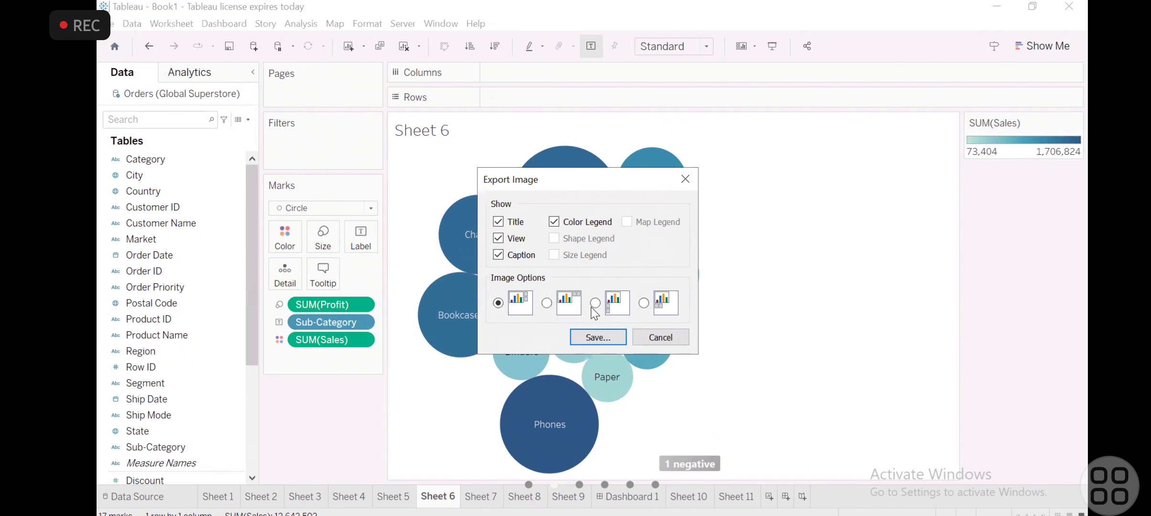
click(598, 337)
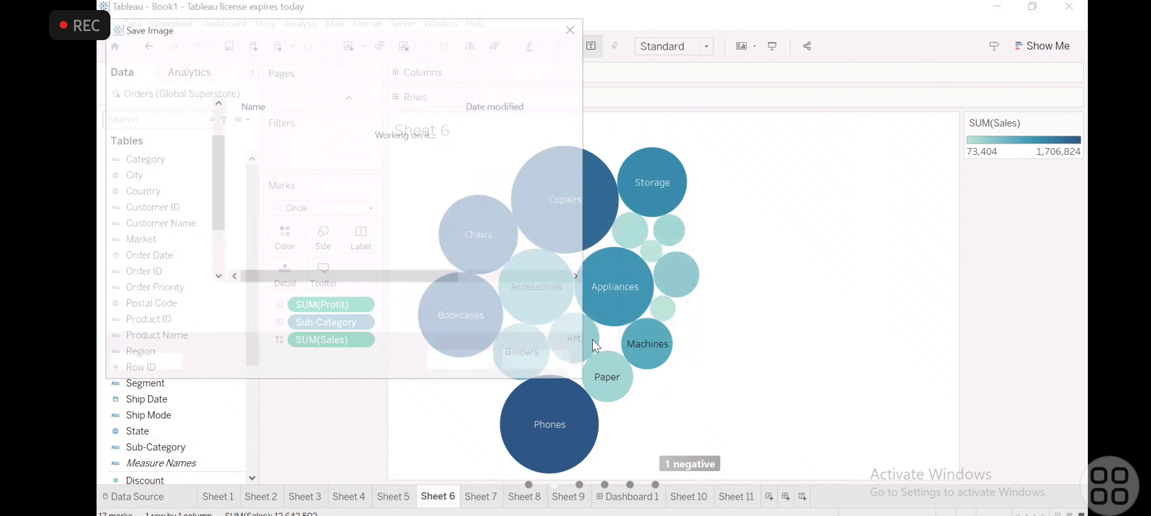
key(BackSpace)
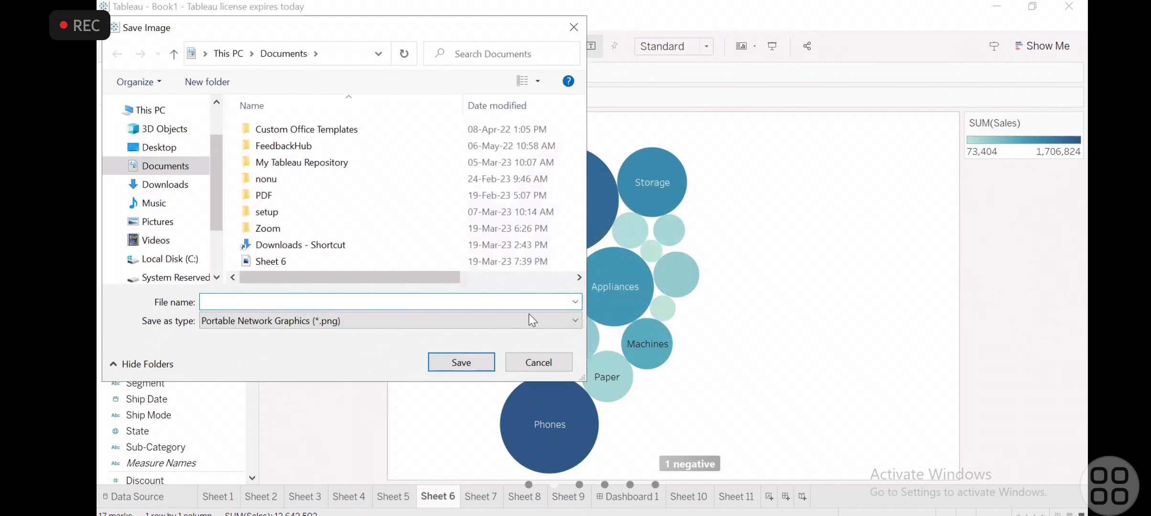
click(162, 184)
click(254, 306)
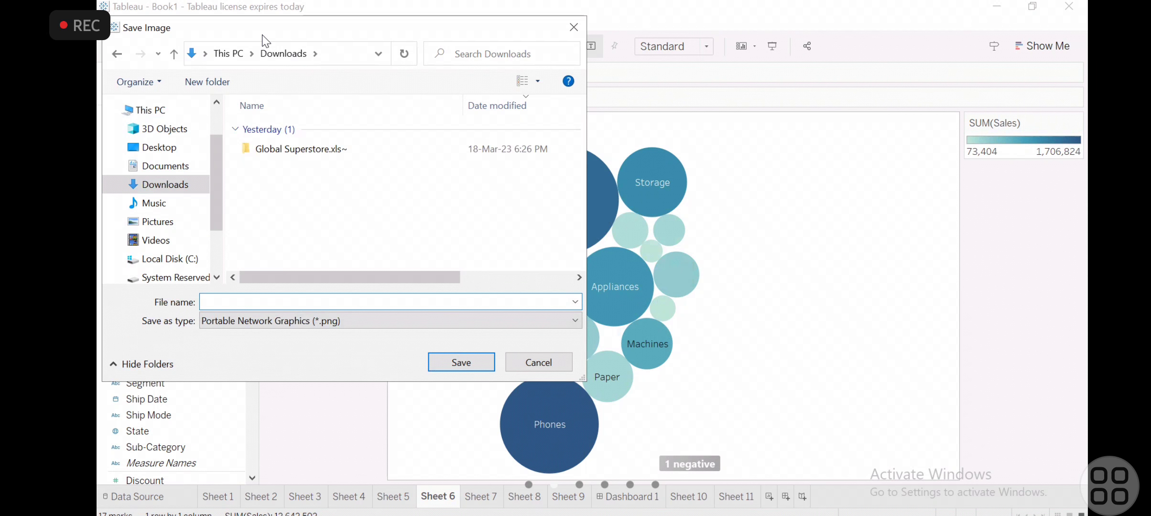
- Name the PNG image "category by profit & sales" and save it
drag(263, 36, 520, 20)
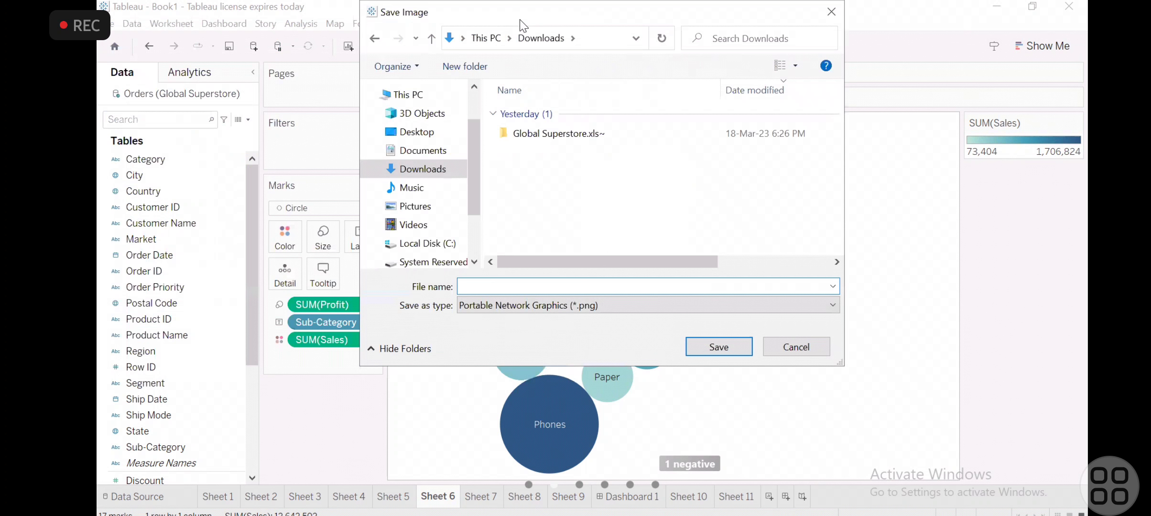
click(498, 288)
text(pr)
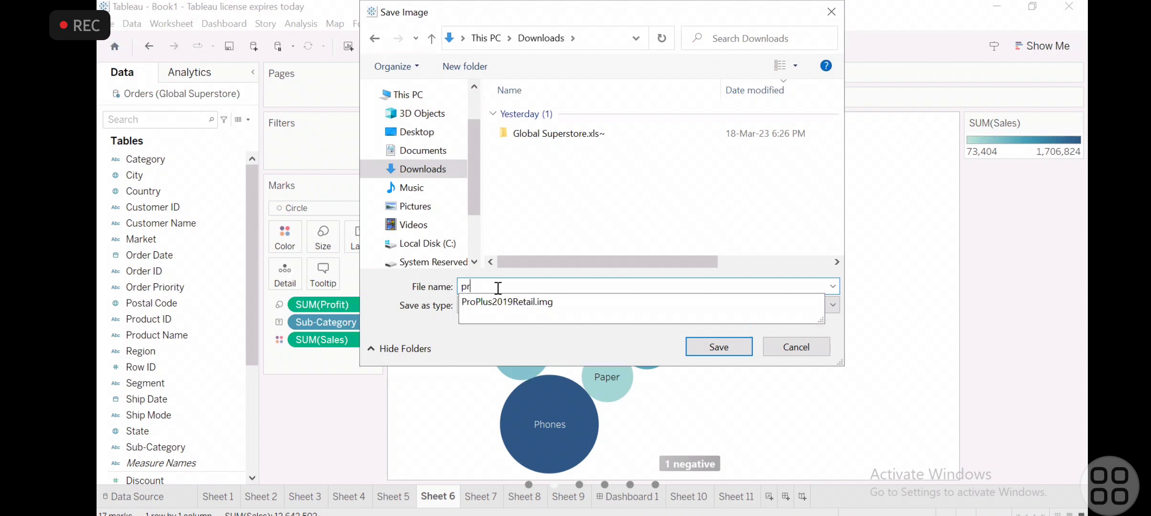
key(BackSpace)
key(BackSpace)
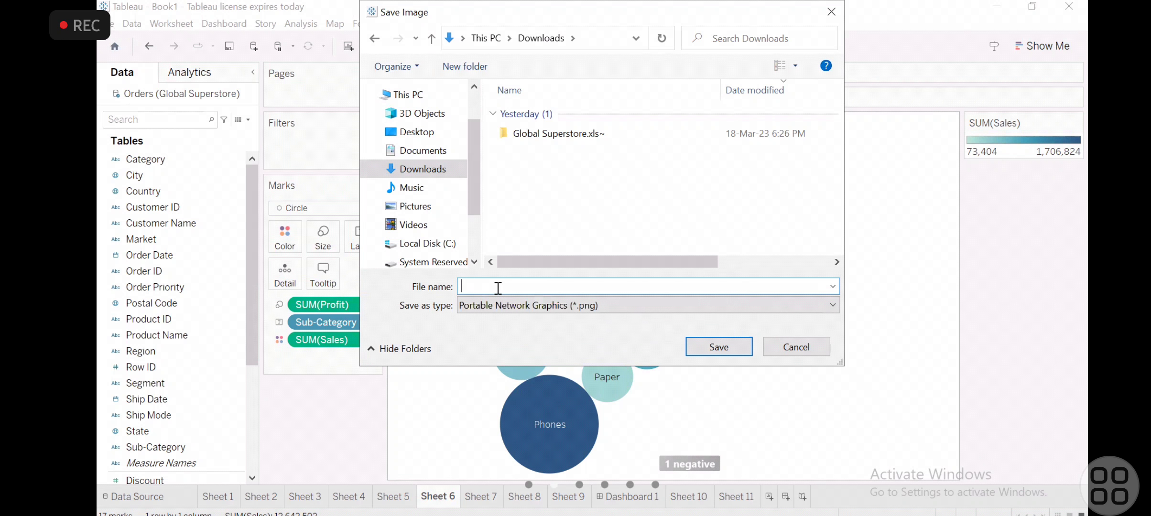
text(category by profit & sales)
key(Return)
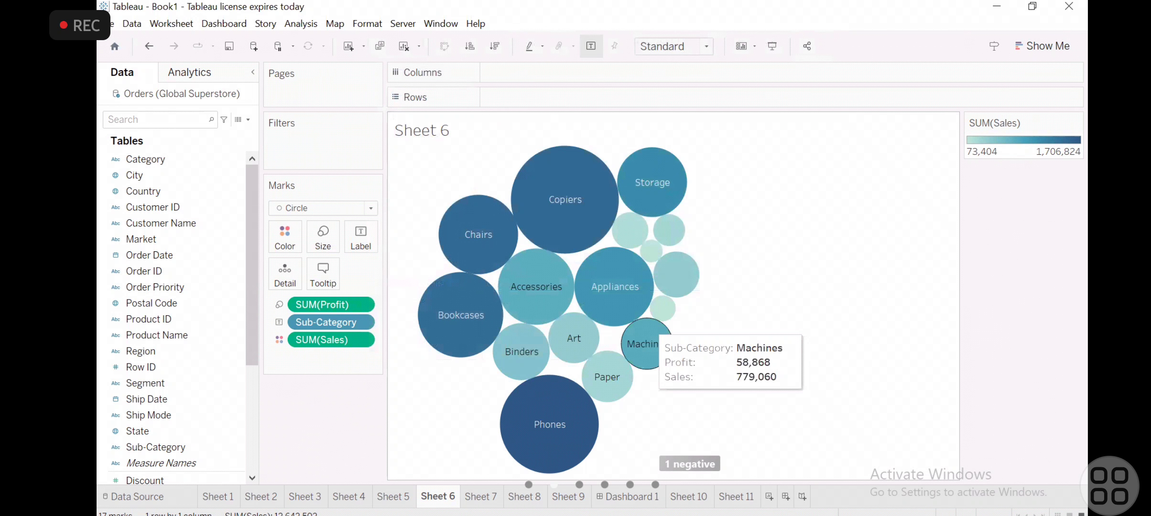
- Switch to File Explorer, view the exported "category by profit & sales" image at full window size, close it and return to Tableau
key(alt+Tab)
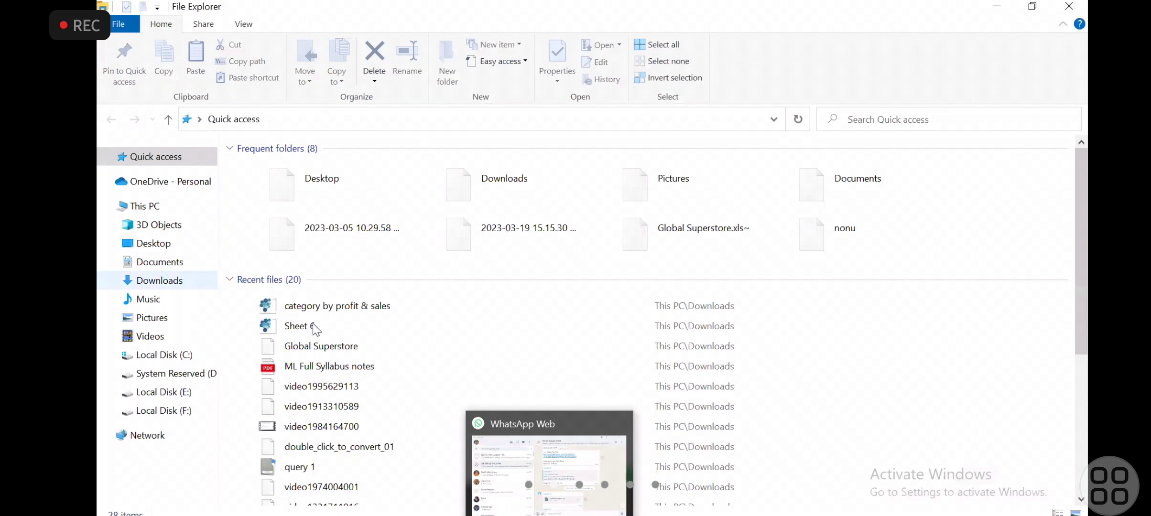
click(317, 316)
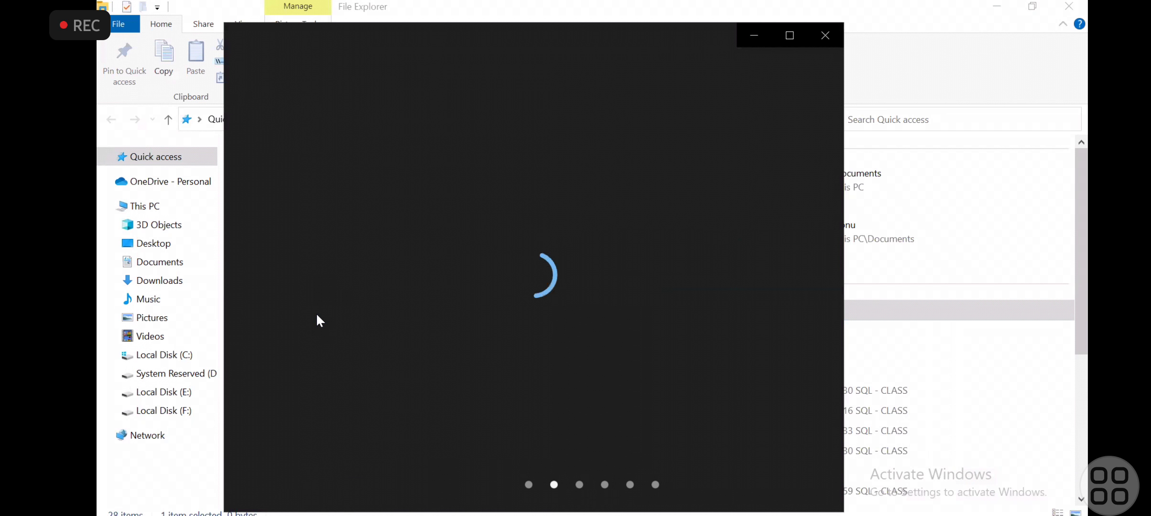
click(786, 44)
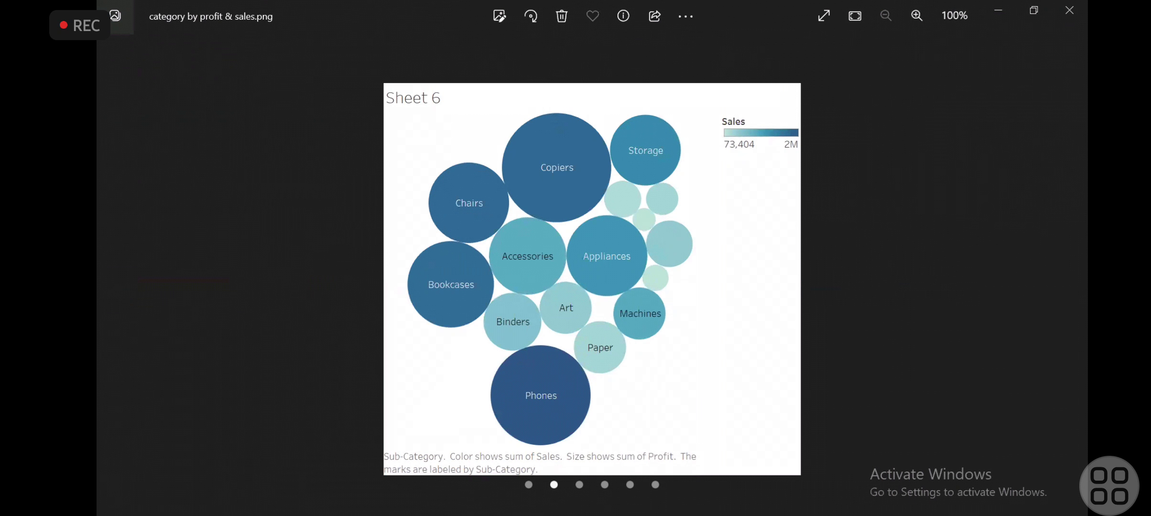
key(alt+F4)
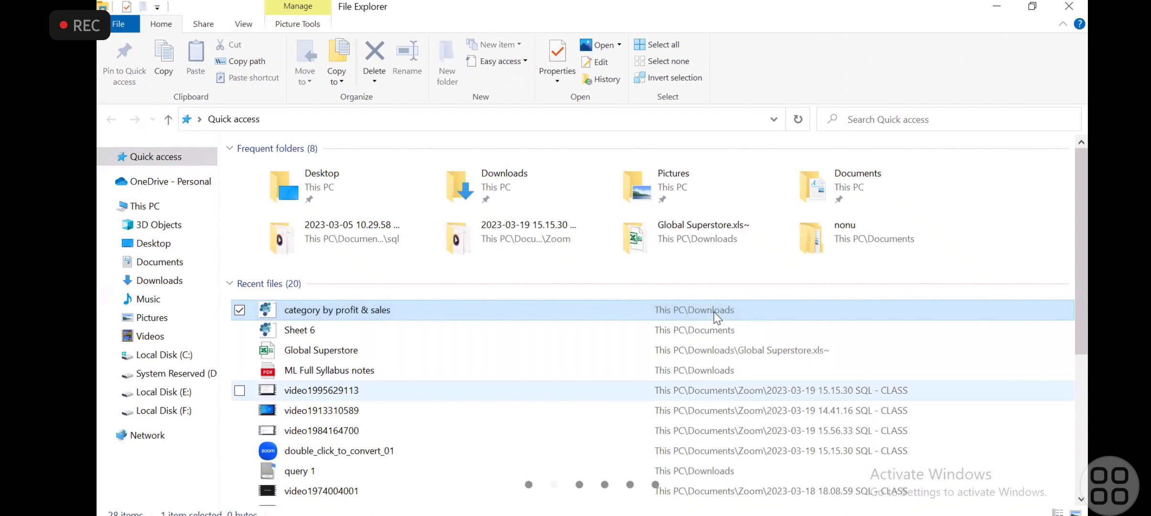
key(alt+Tab)
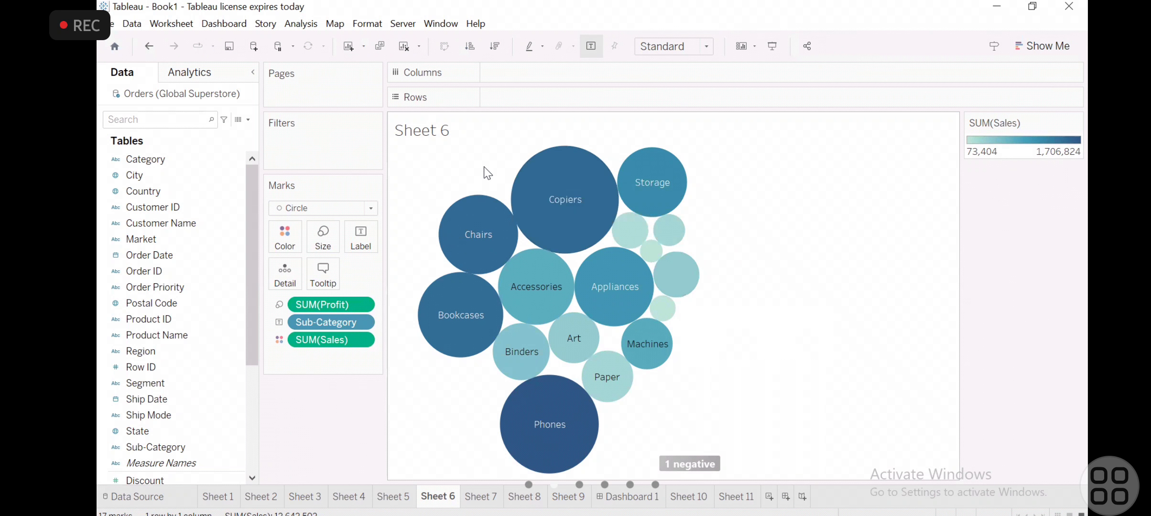
mouse_move(521, 213)
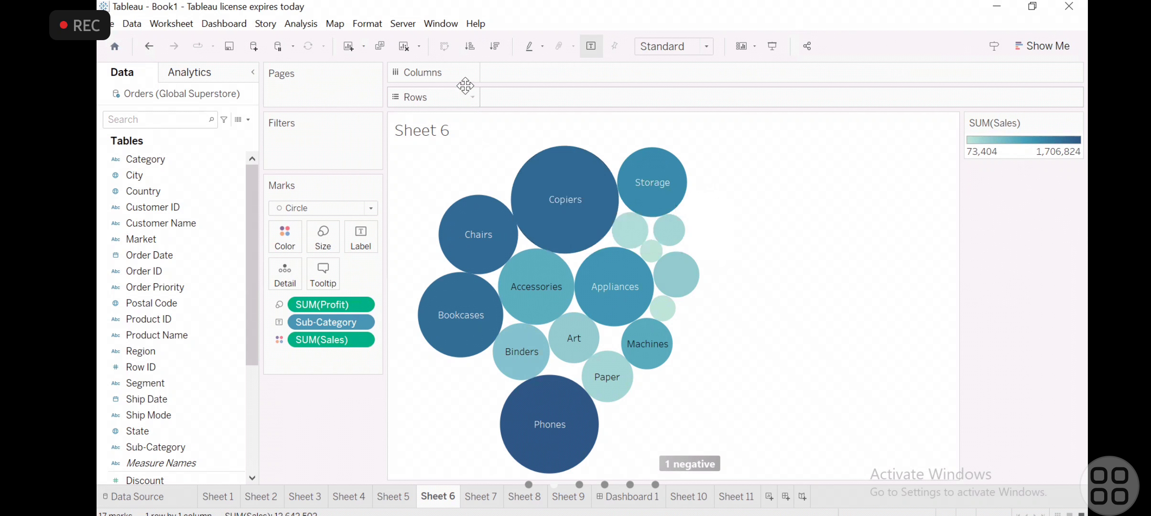
mouse_move(569, 192)
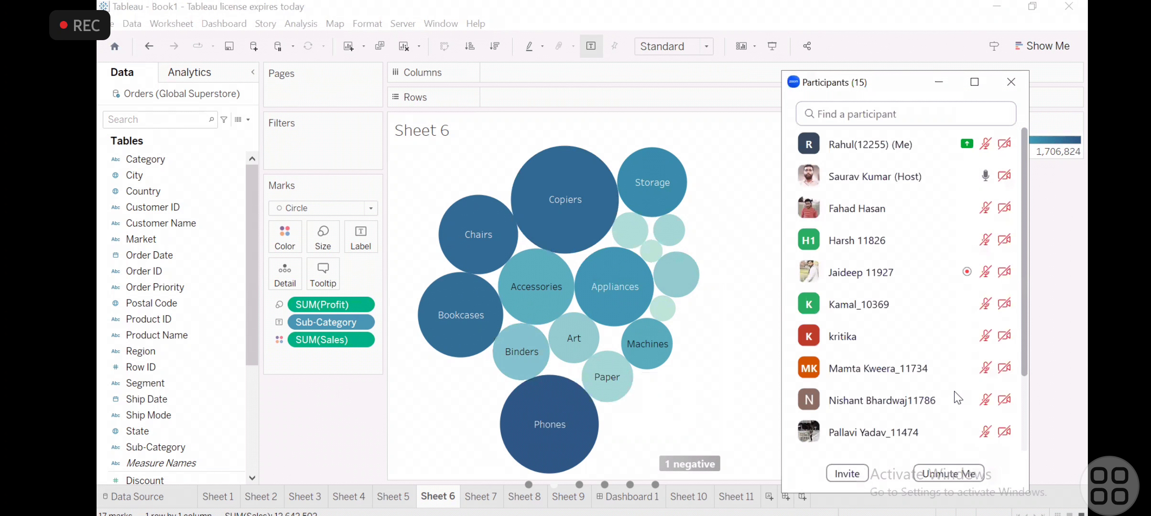
key(alt+u)
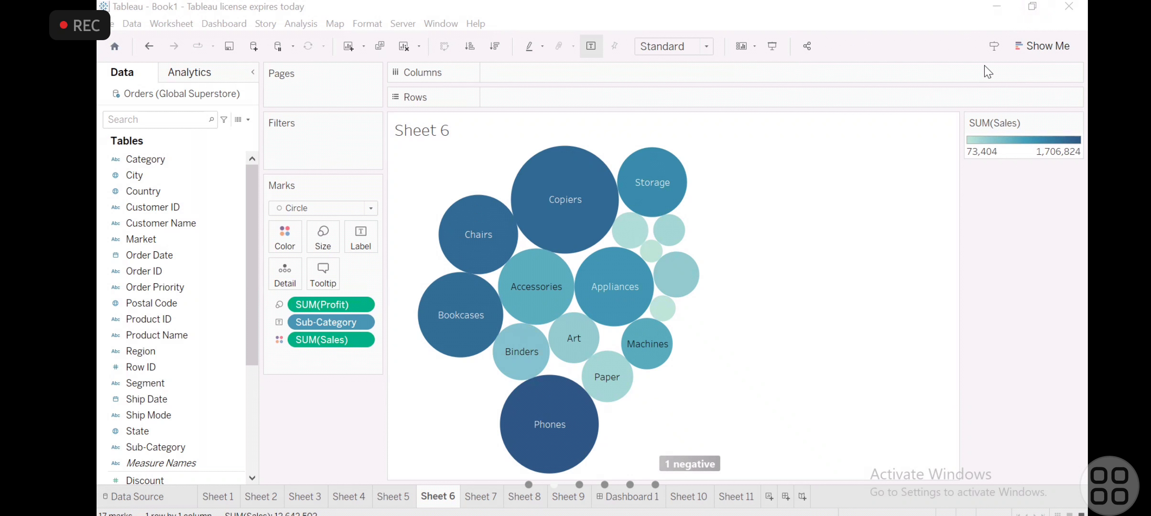
mouse_move(551, 178)
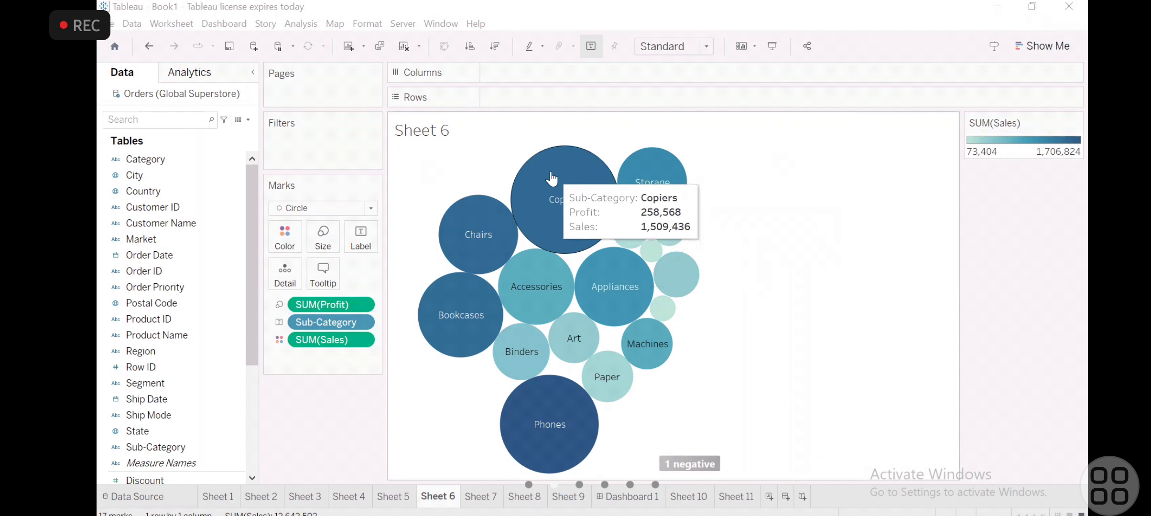
click(186, 24)
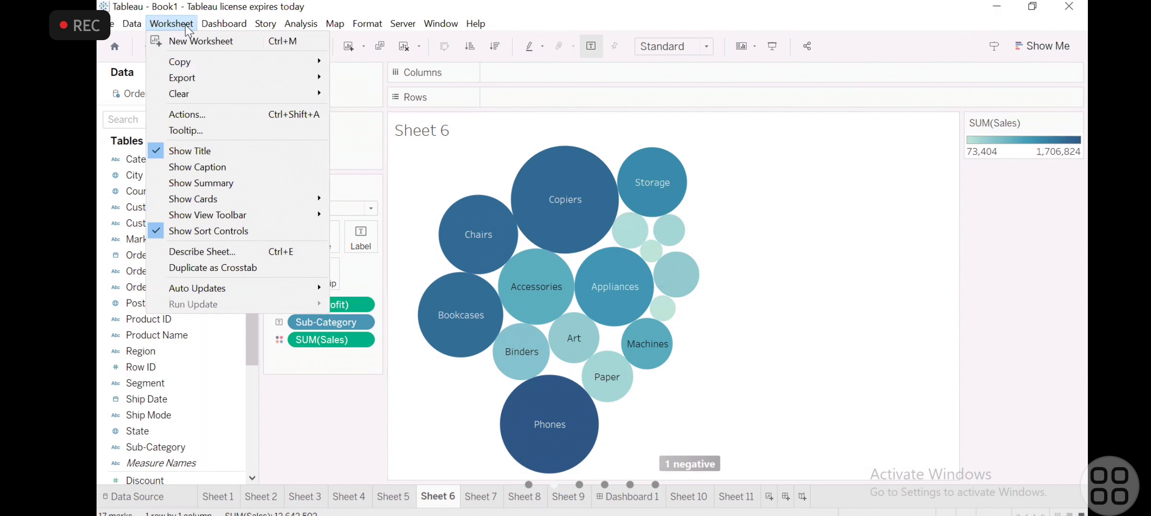
mouse_move(233, 92)
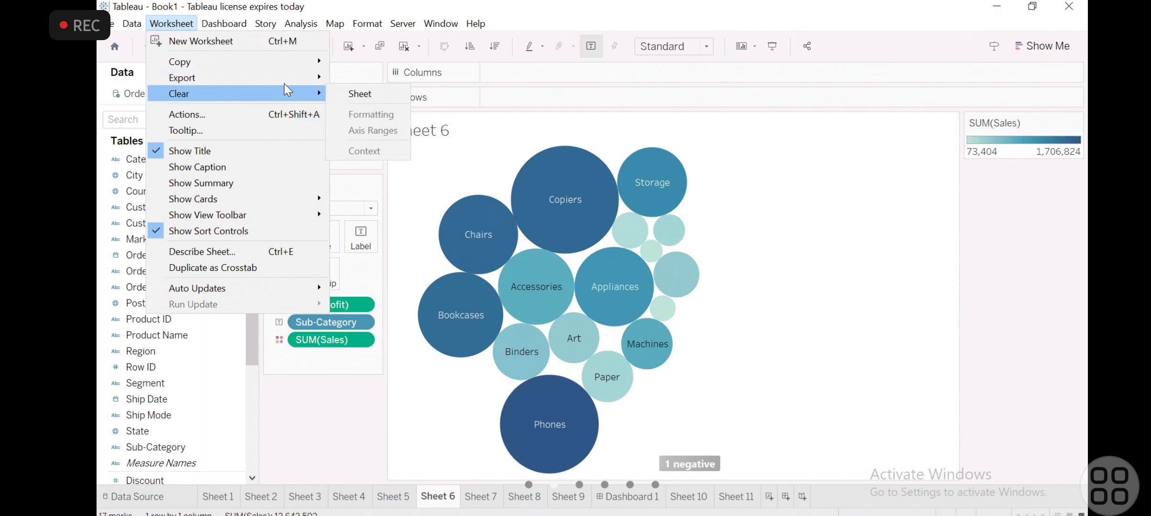
click(684, 288)
click(681, 282)
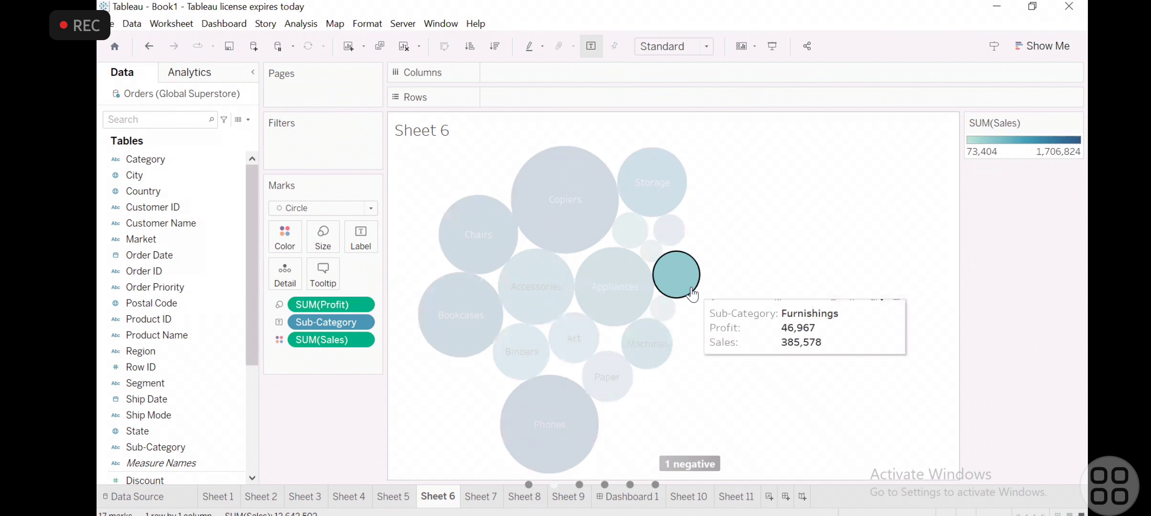
click(646, 298)
click(563, 231)
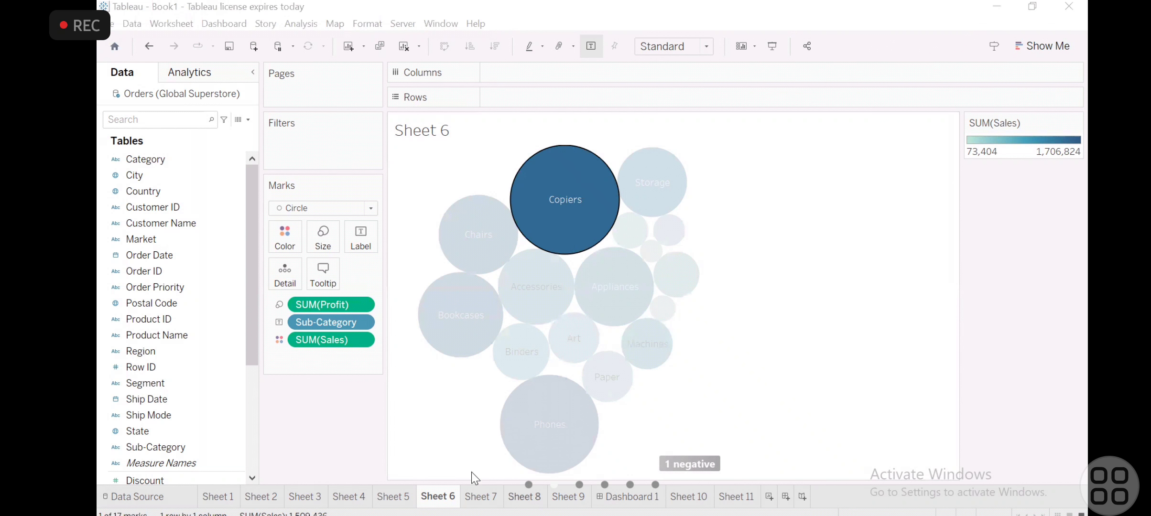
- On Dashboard 1, place Sheet 1 with Sheet 4 to its left, Sheet 3 below it and Sheet 5 above it
click(649, 500)
drag(169, 223, 392, 153)
mouse_move(181, 298)
drag(215, 275, 371, 241)
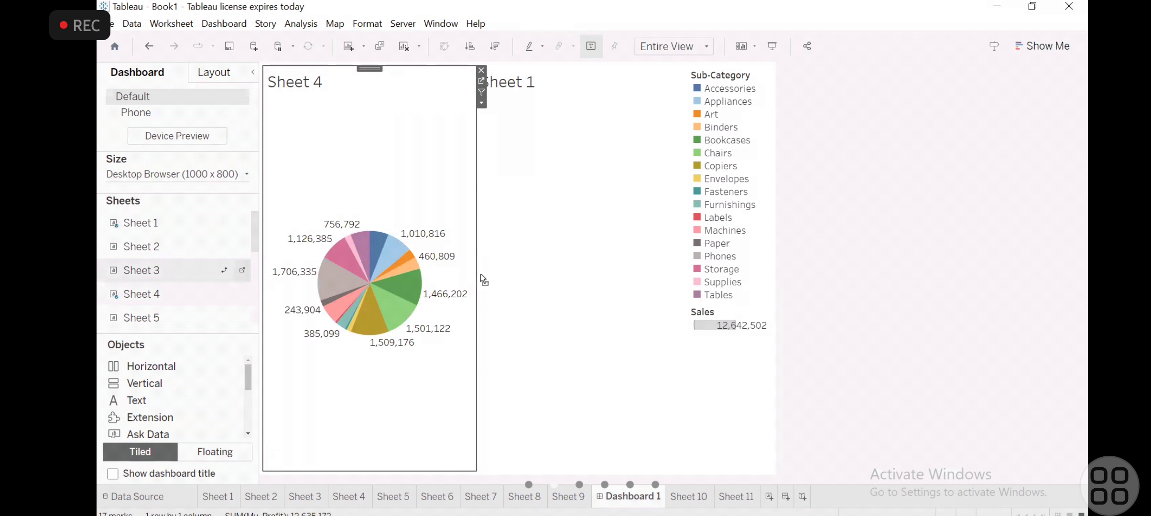
drag(140, 270, 577, 405)
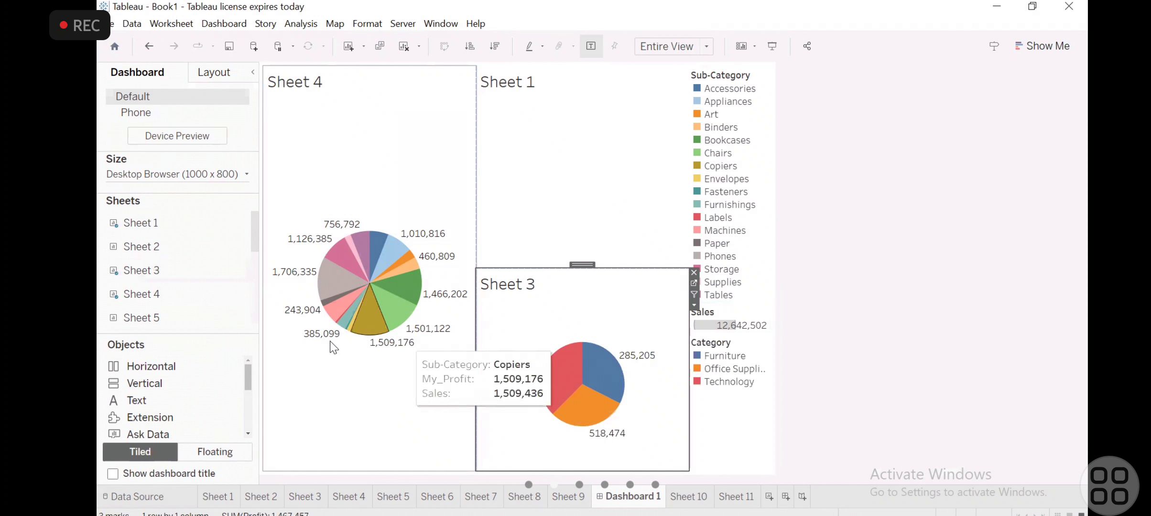
drag(160, 316, 586, 153)
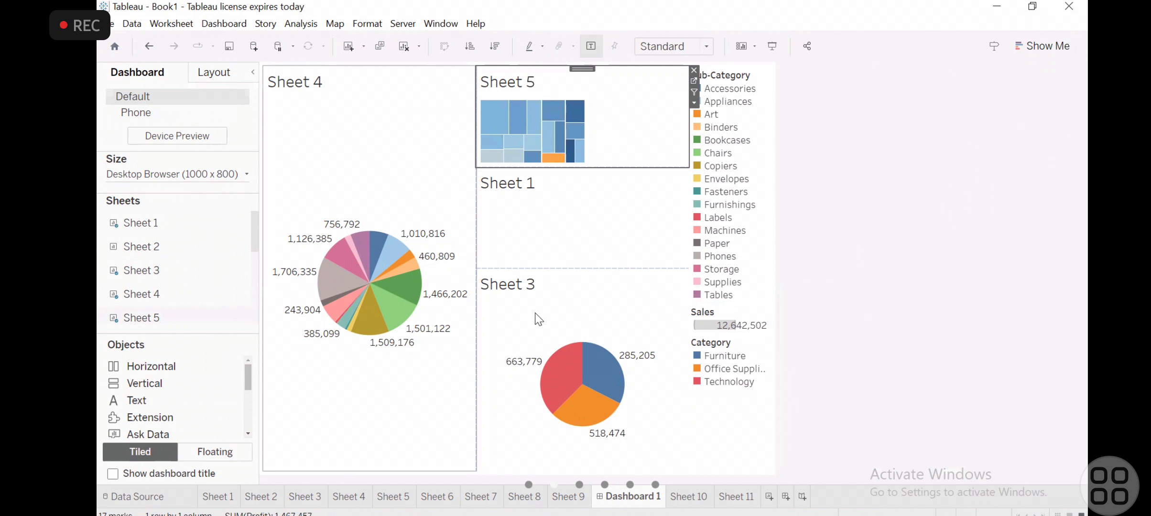
- Try Sheet 2 to the left of Sheet 1 on the dashboard and remove it again
drag(141, 224, 564, 225)
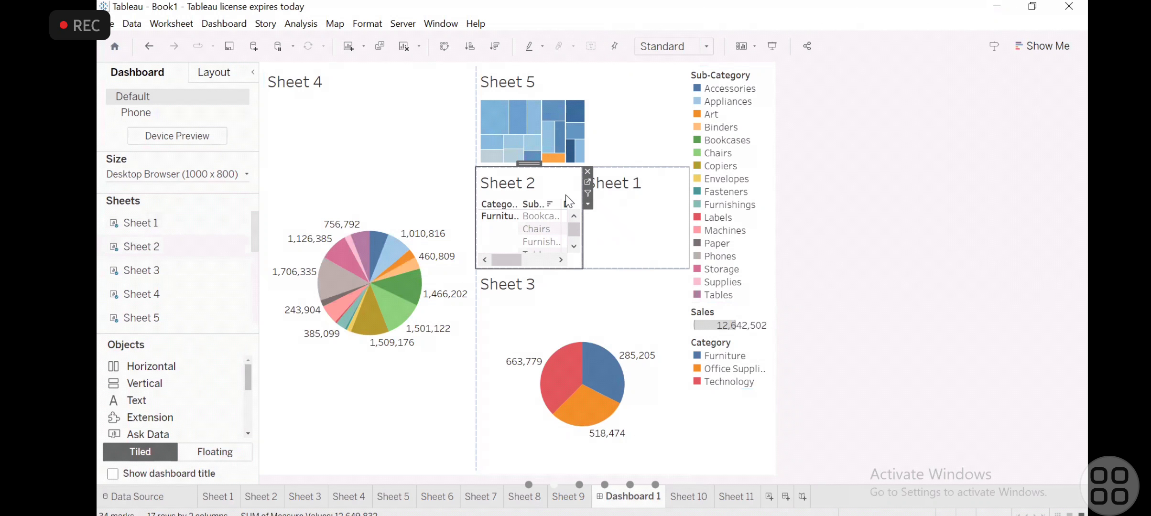
click(588, 171)
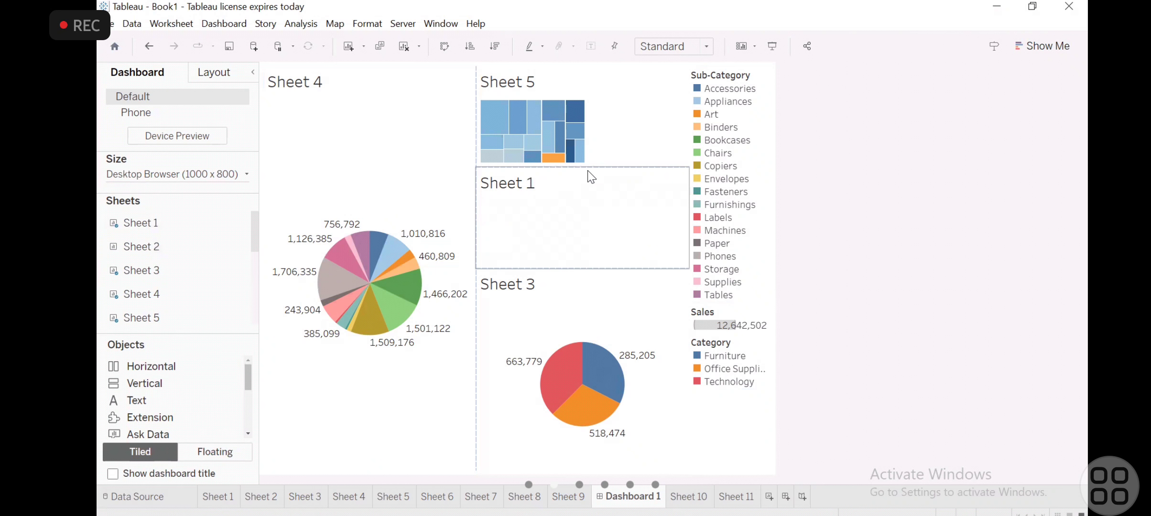